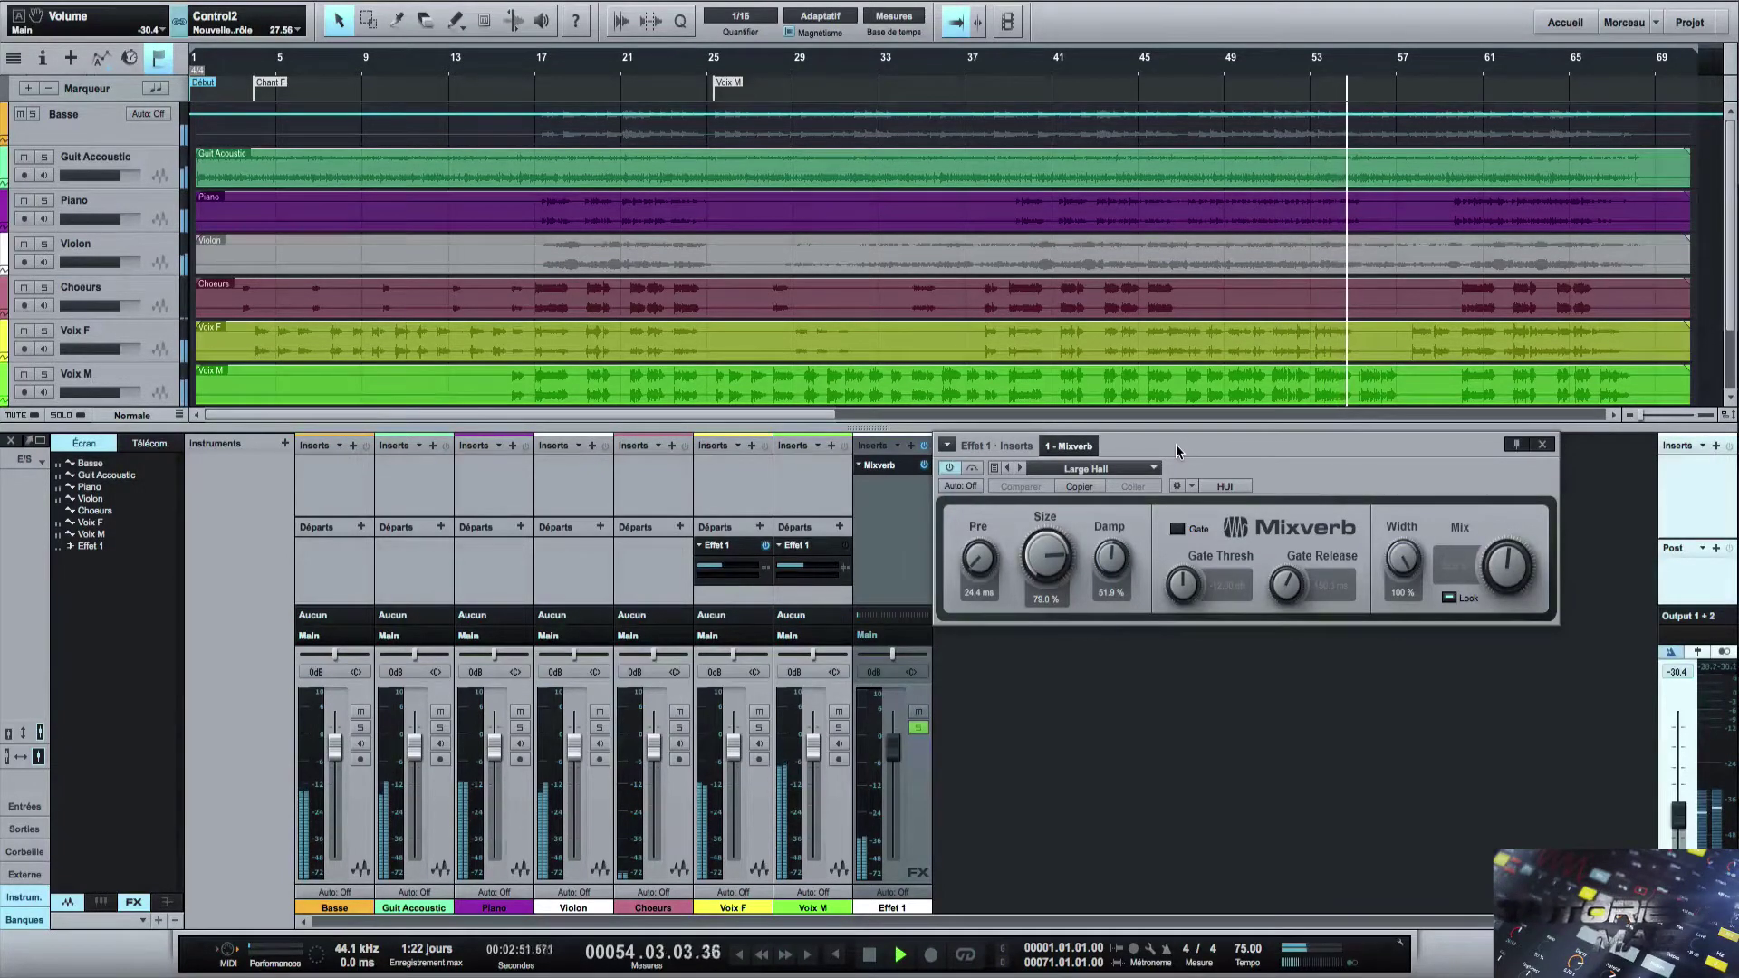
Select the Effet 1, Voix F and Voix M channels in turn and adjust the vocal send levels, with Voix M at -10.4.
{"action": "left_click", "coordinate": [906, 812]}
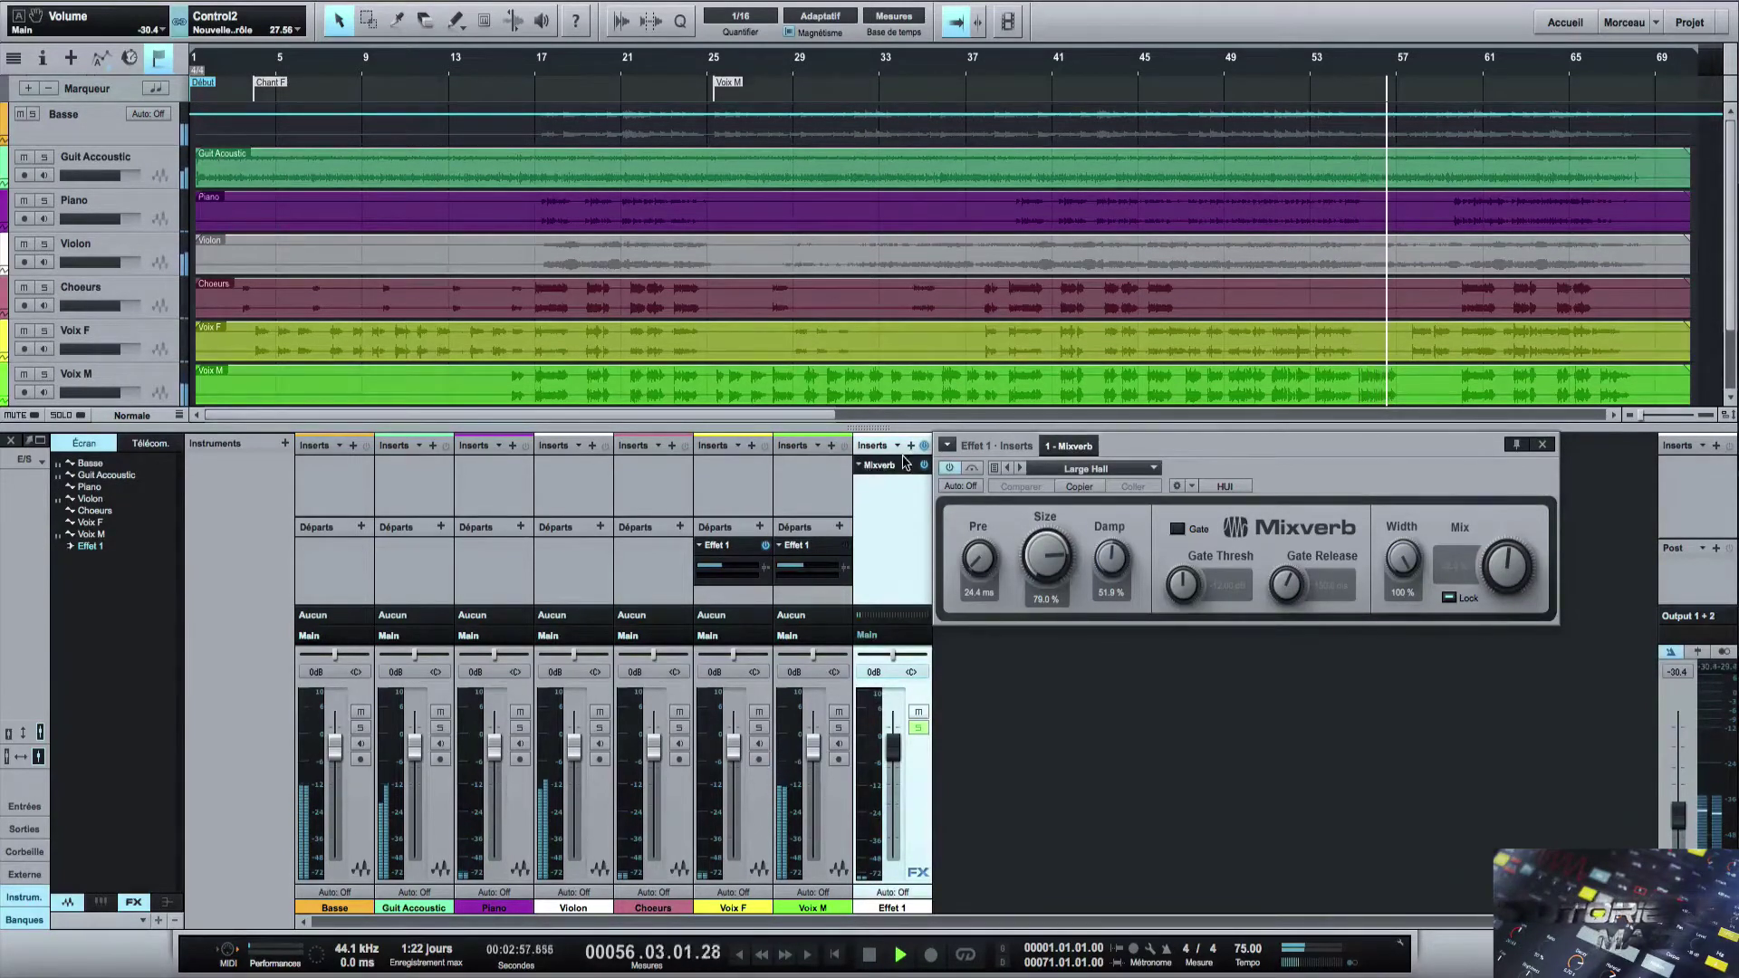
{"action": "left_click", "coordinate": [722, 447]}
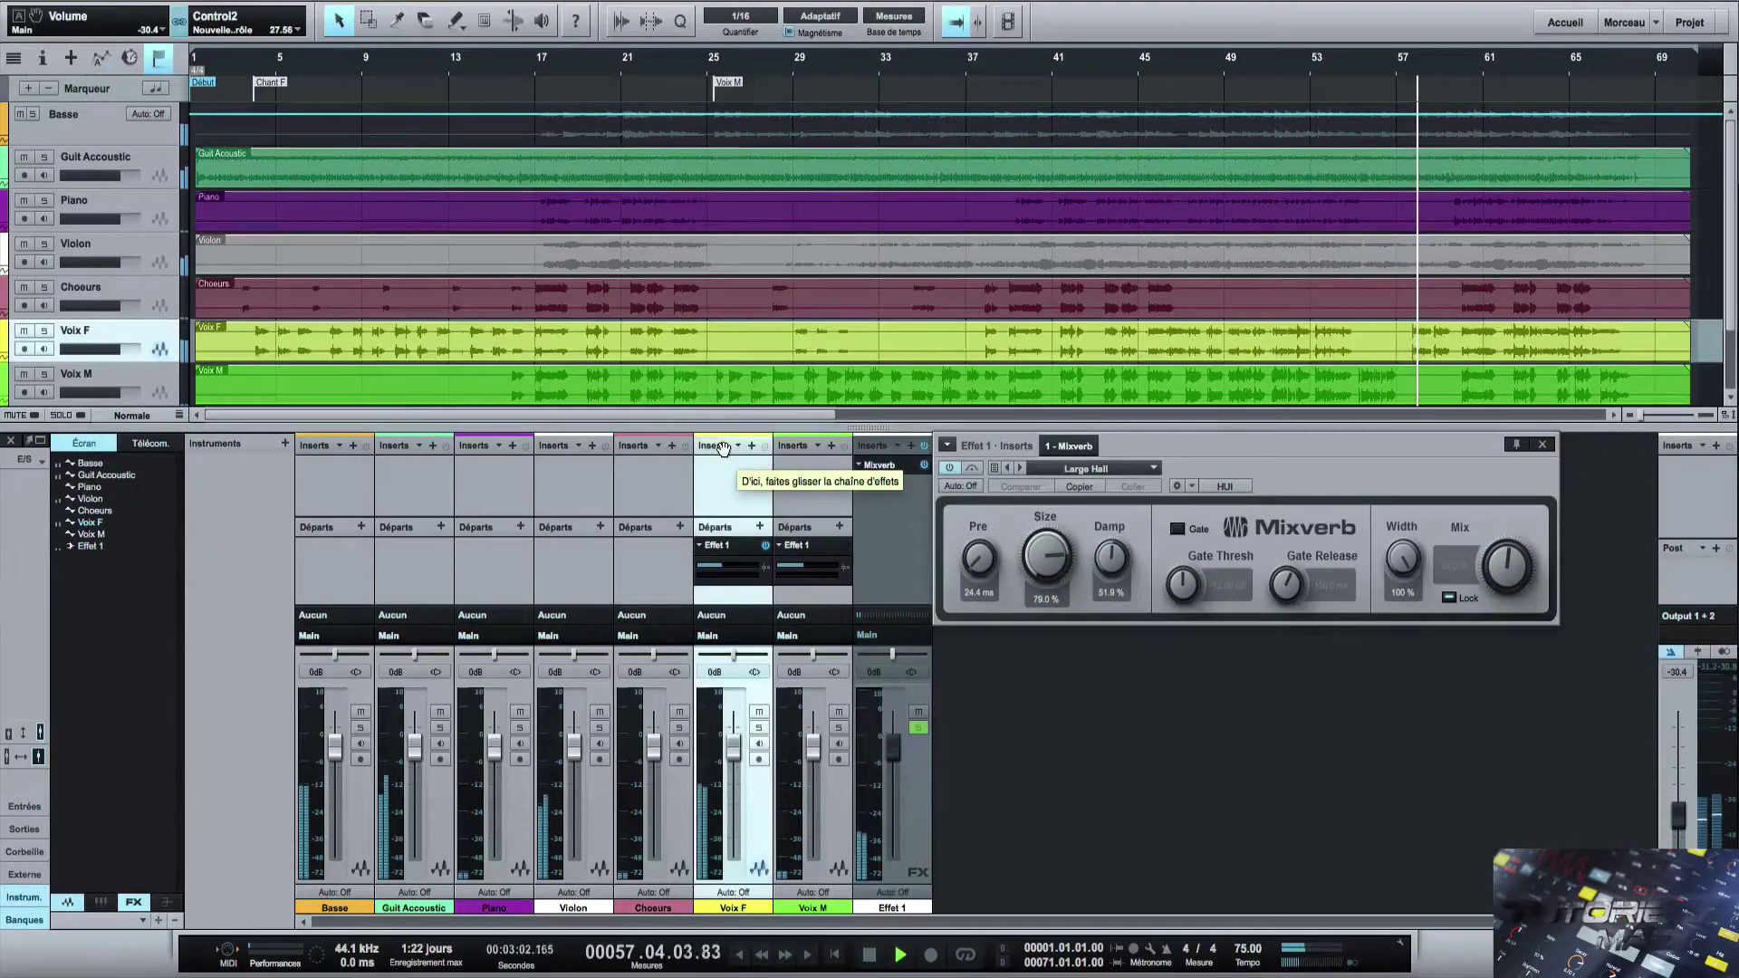
{"action": "left_click", "coordinate": [796, 448]}
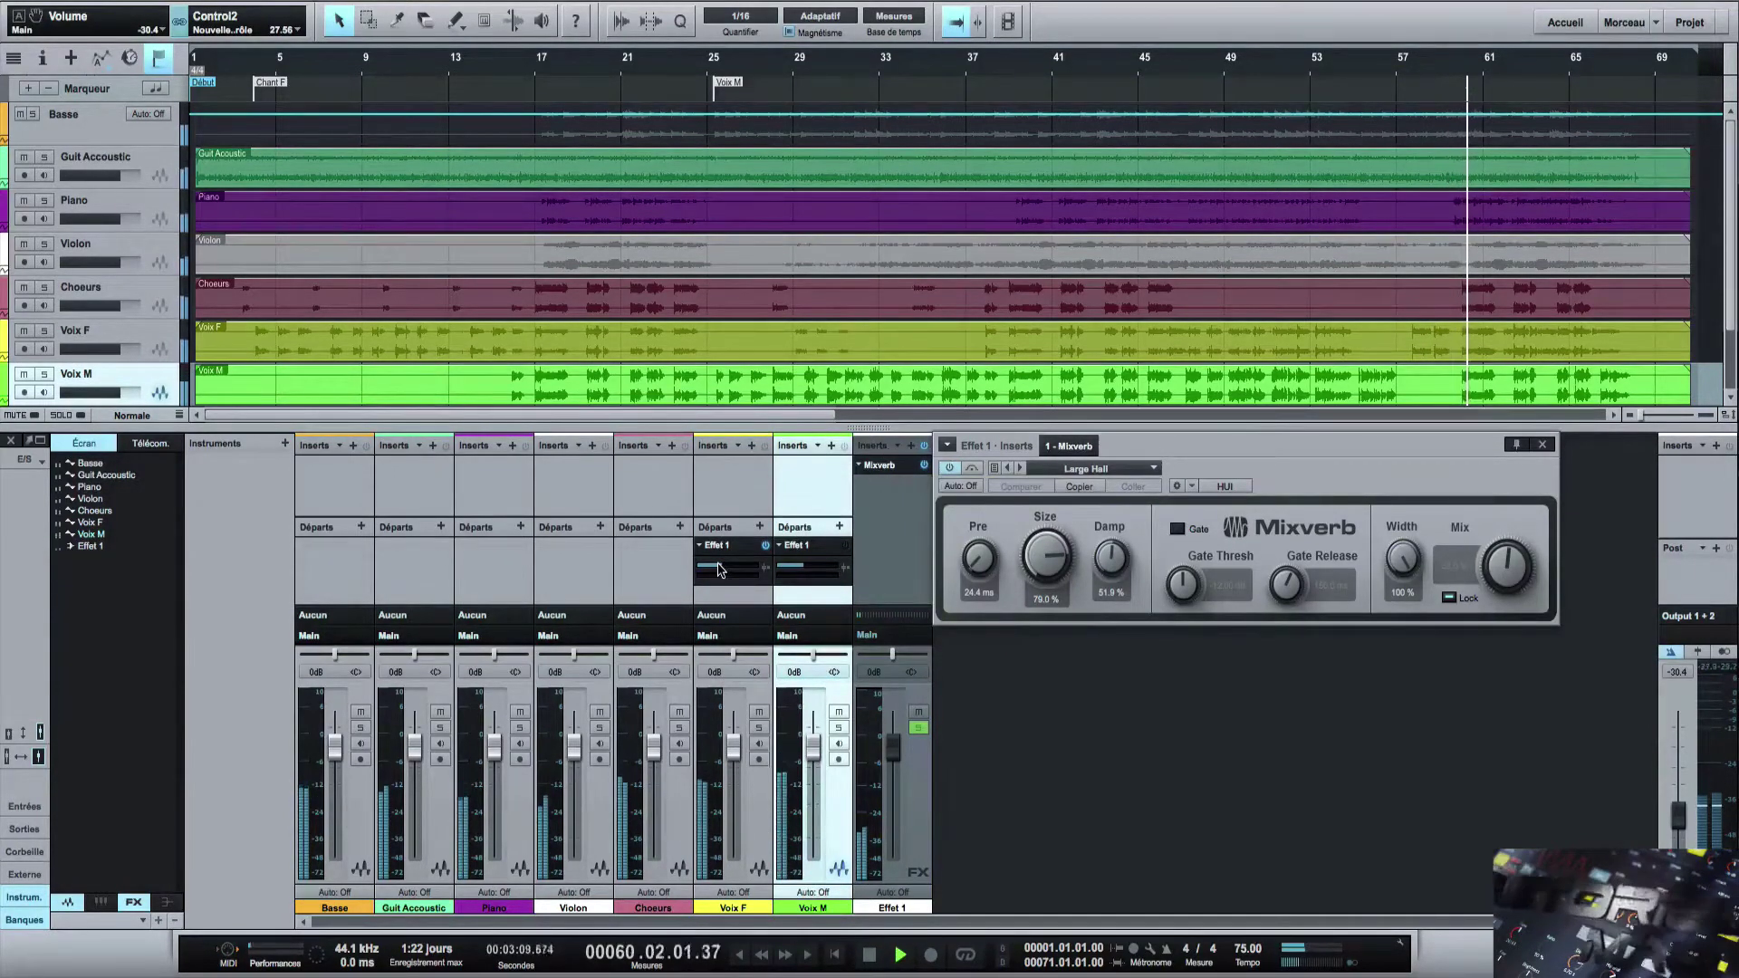
{"action": "left_click_drag", "start_coordinate": [721, 565], "coordinate": [732, 569]}
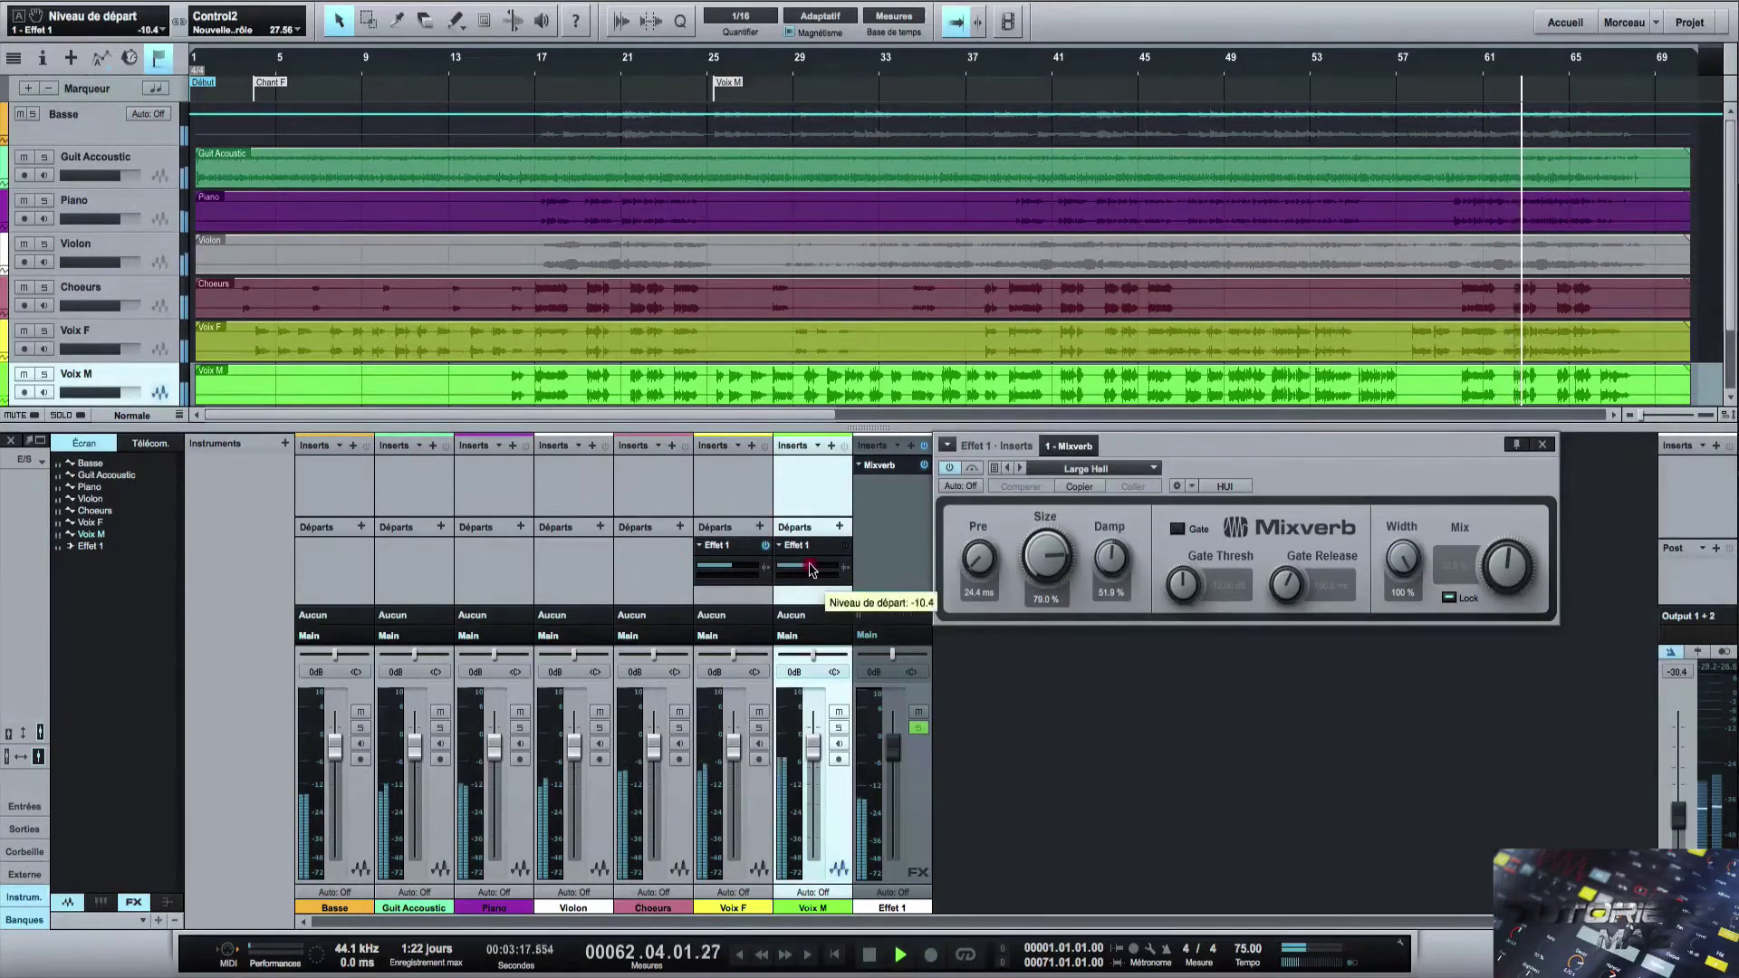
Mute and reactivate the Effet 1 sends on Voix F and Voix M to compare the voices with and without reverb.
{"action": "left_click", "coordinate": [765, 546]}
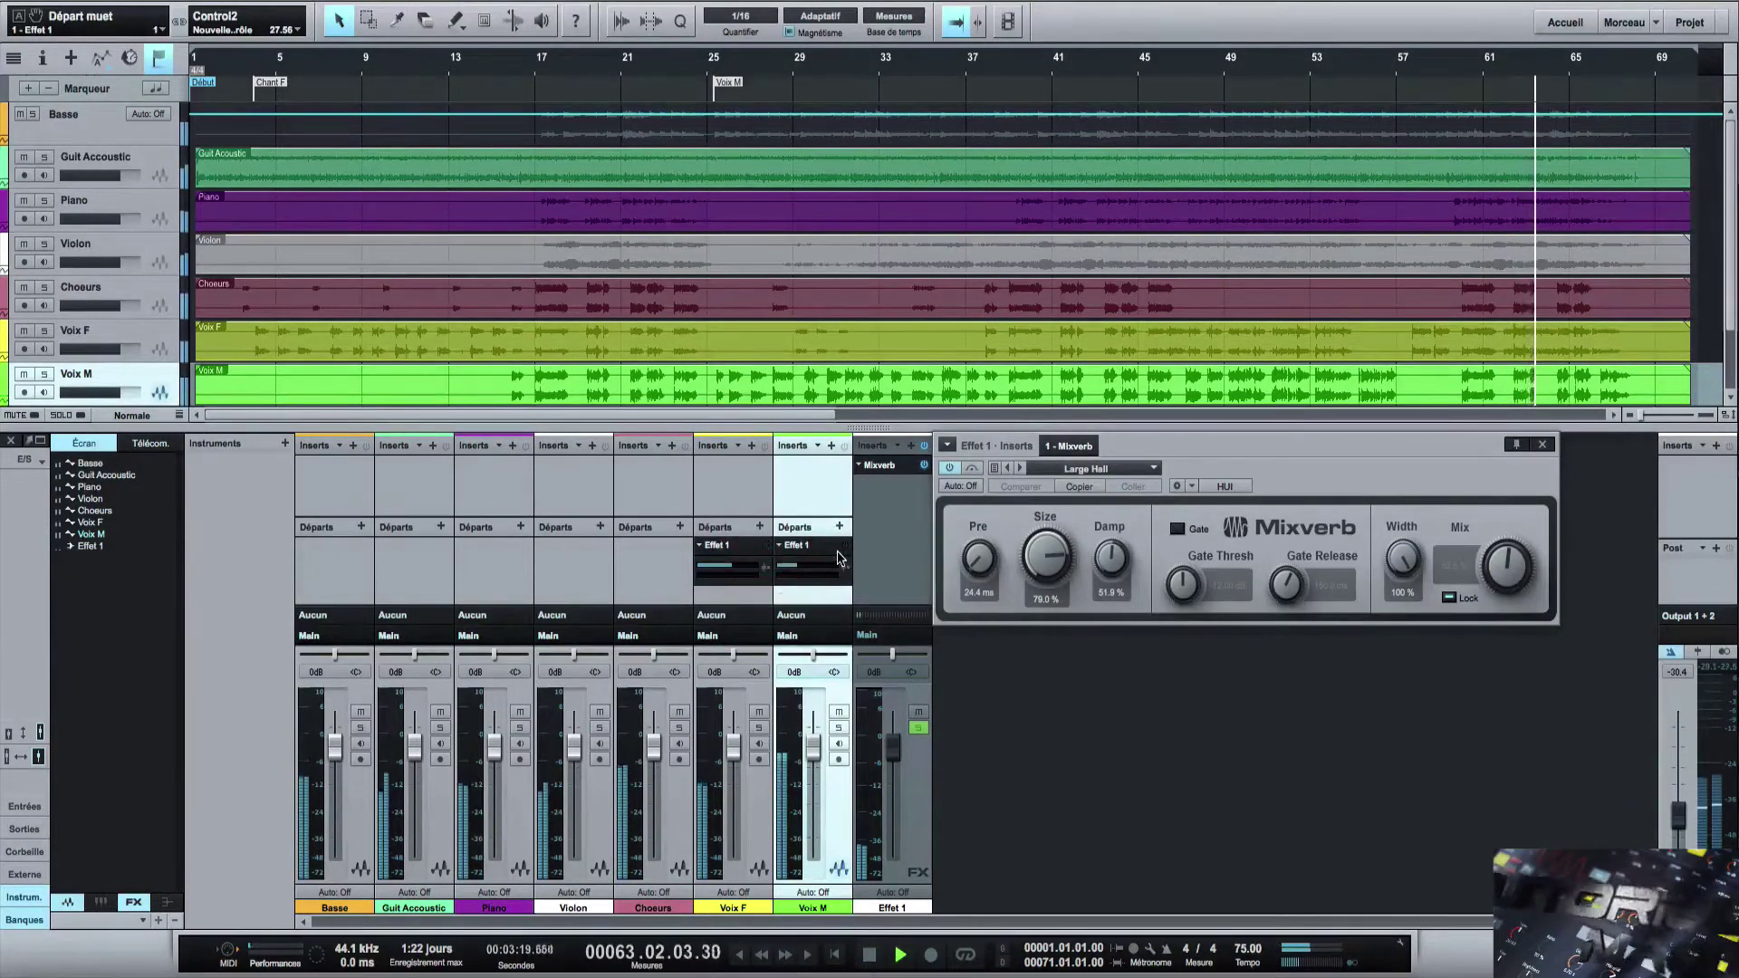
{"action": "left_click", "coordinate": [765, 546]}
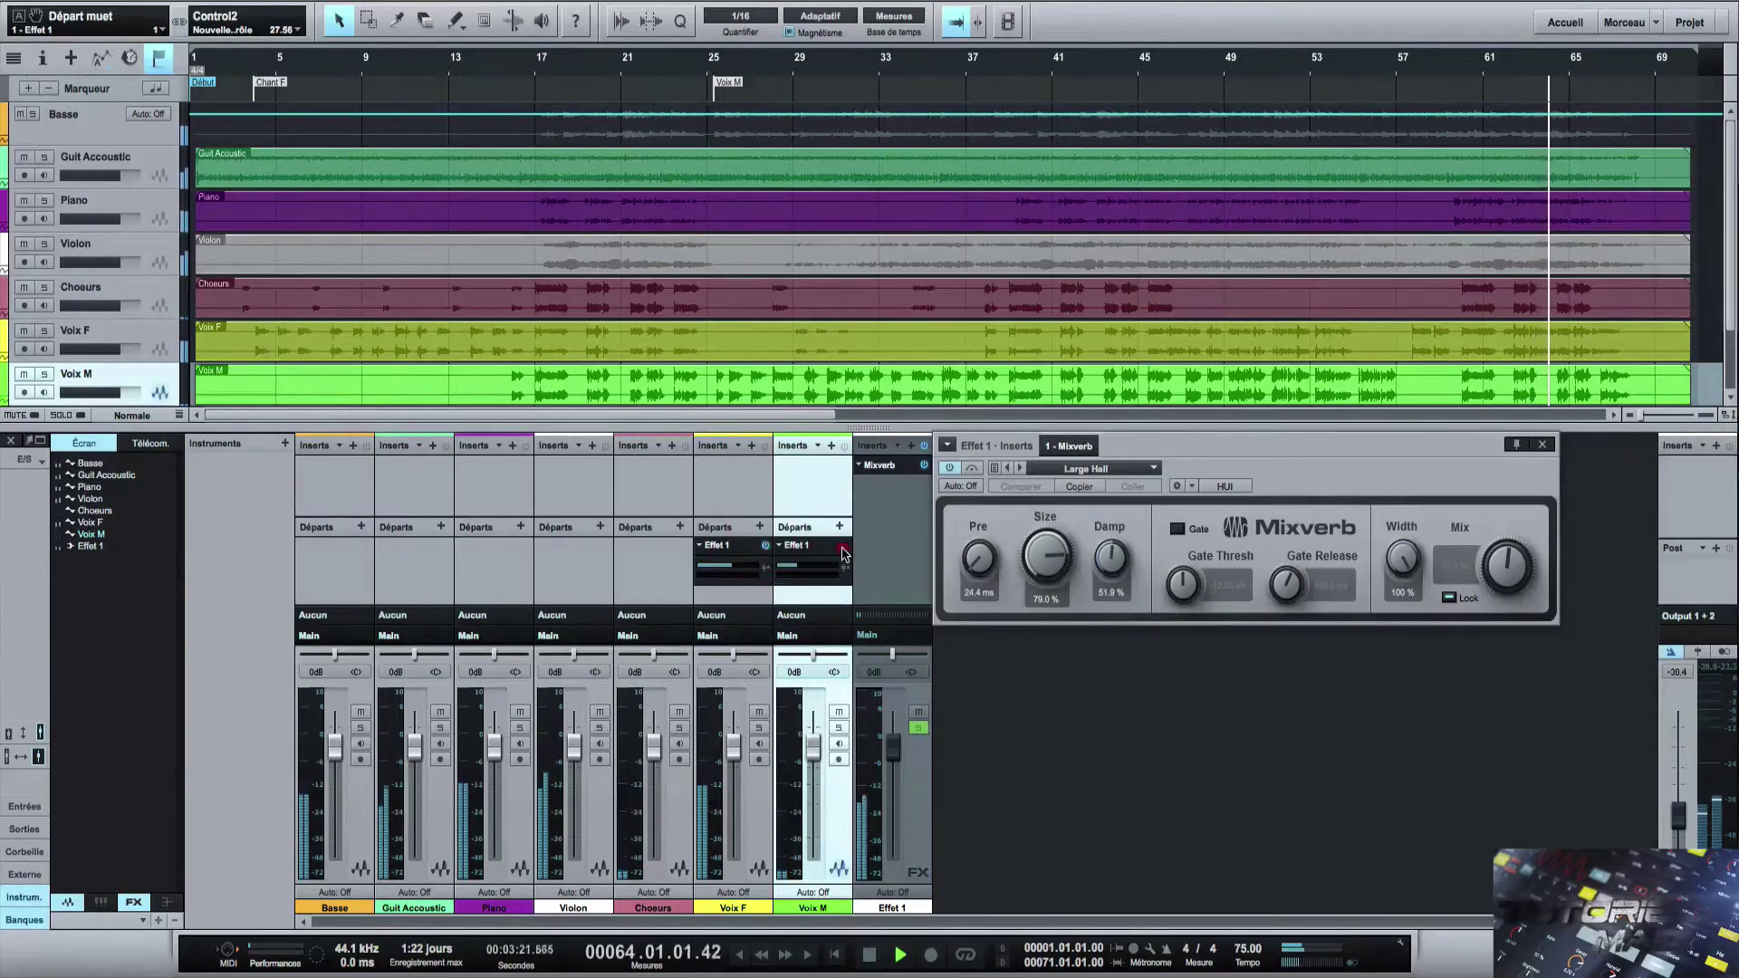
{"action": "left_click", "coordinate": [845, 545]}
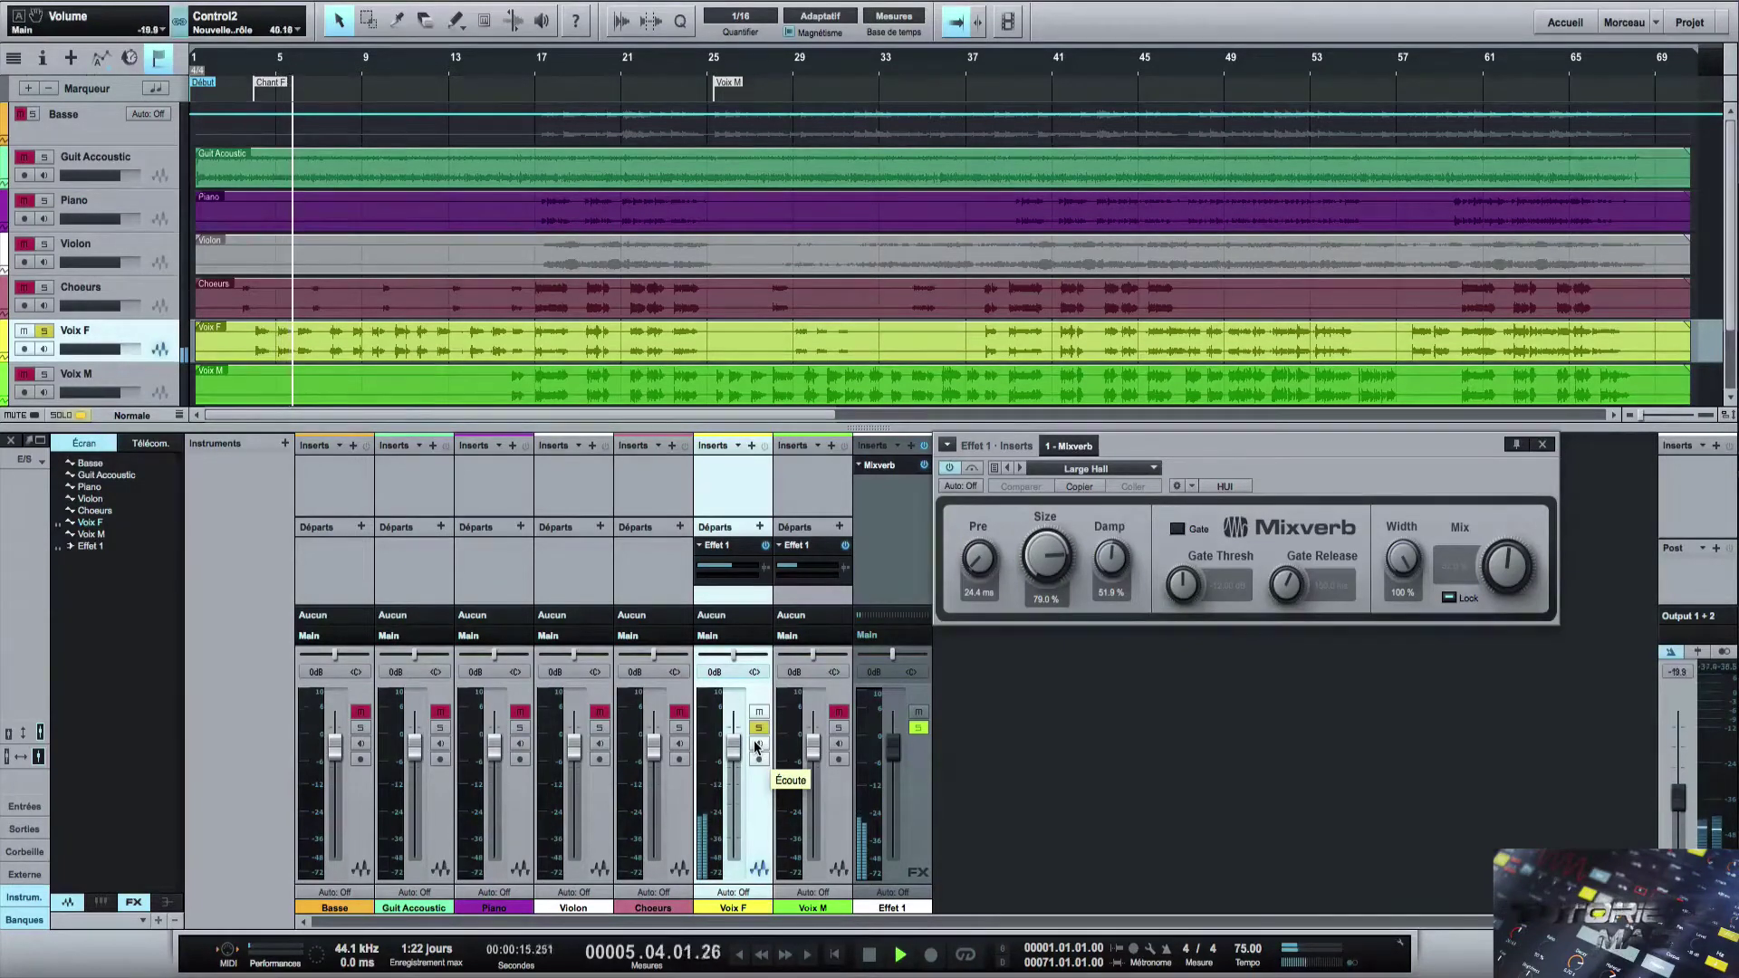
Solo Voix F, check its Effet 1 send, and set the send level to -14.1.
{"action": "left_click", "coordinate": [765, 545]}
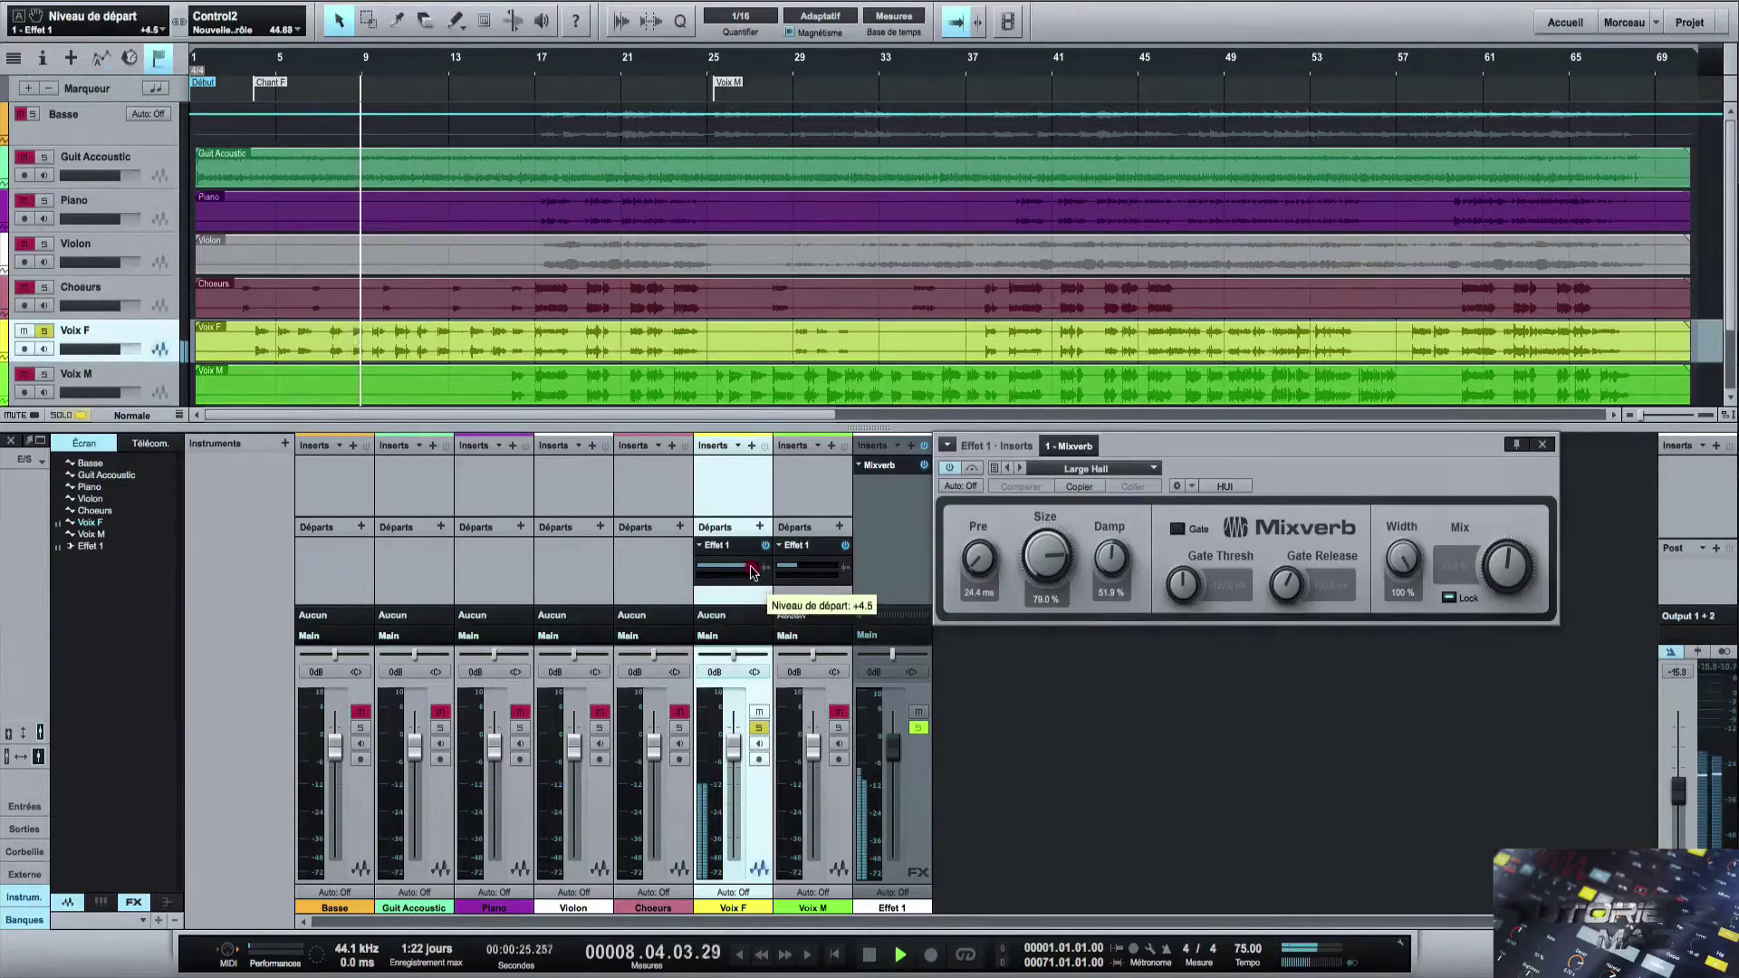
{"action": "left_click_drag", "start_coordinate": [736, 568], "coordinate": [725, 566]}
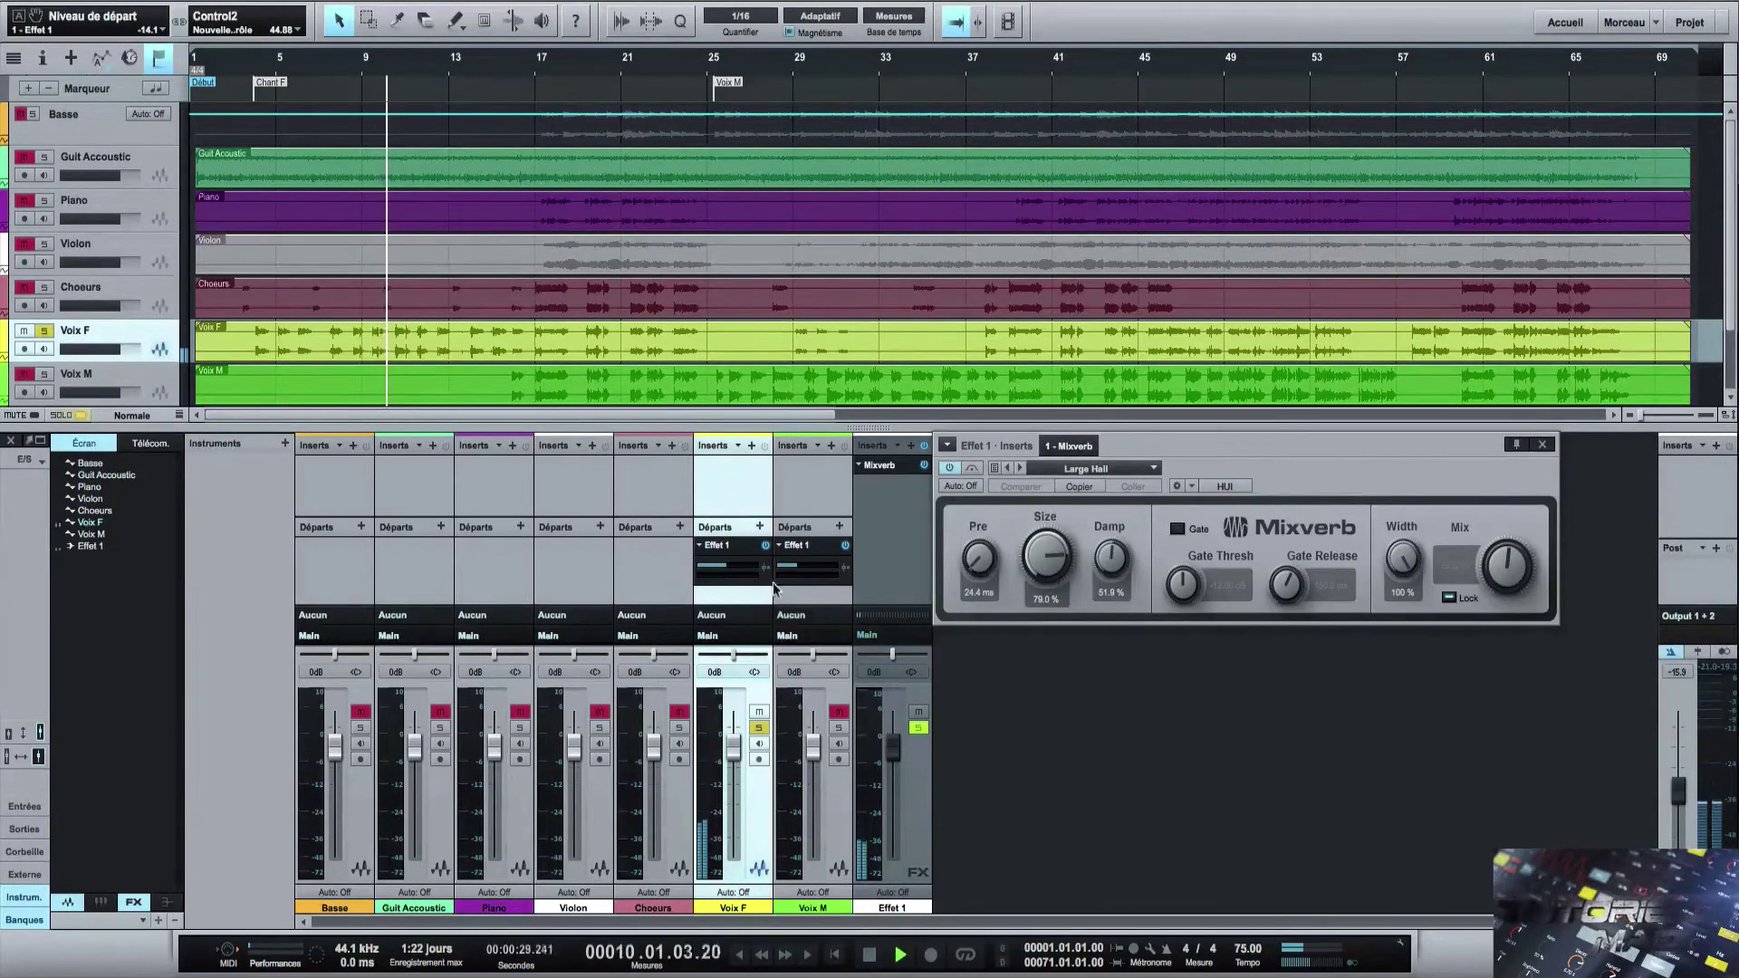
Browse the Mixverb presets on Effet 1 and load the default preset.
{"action": "left_click", "coordinate": [1144, 469]}
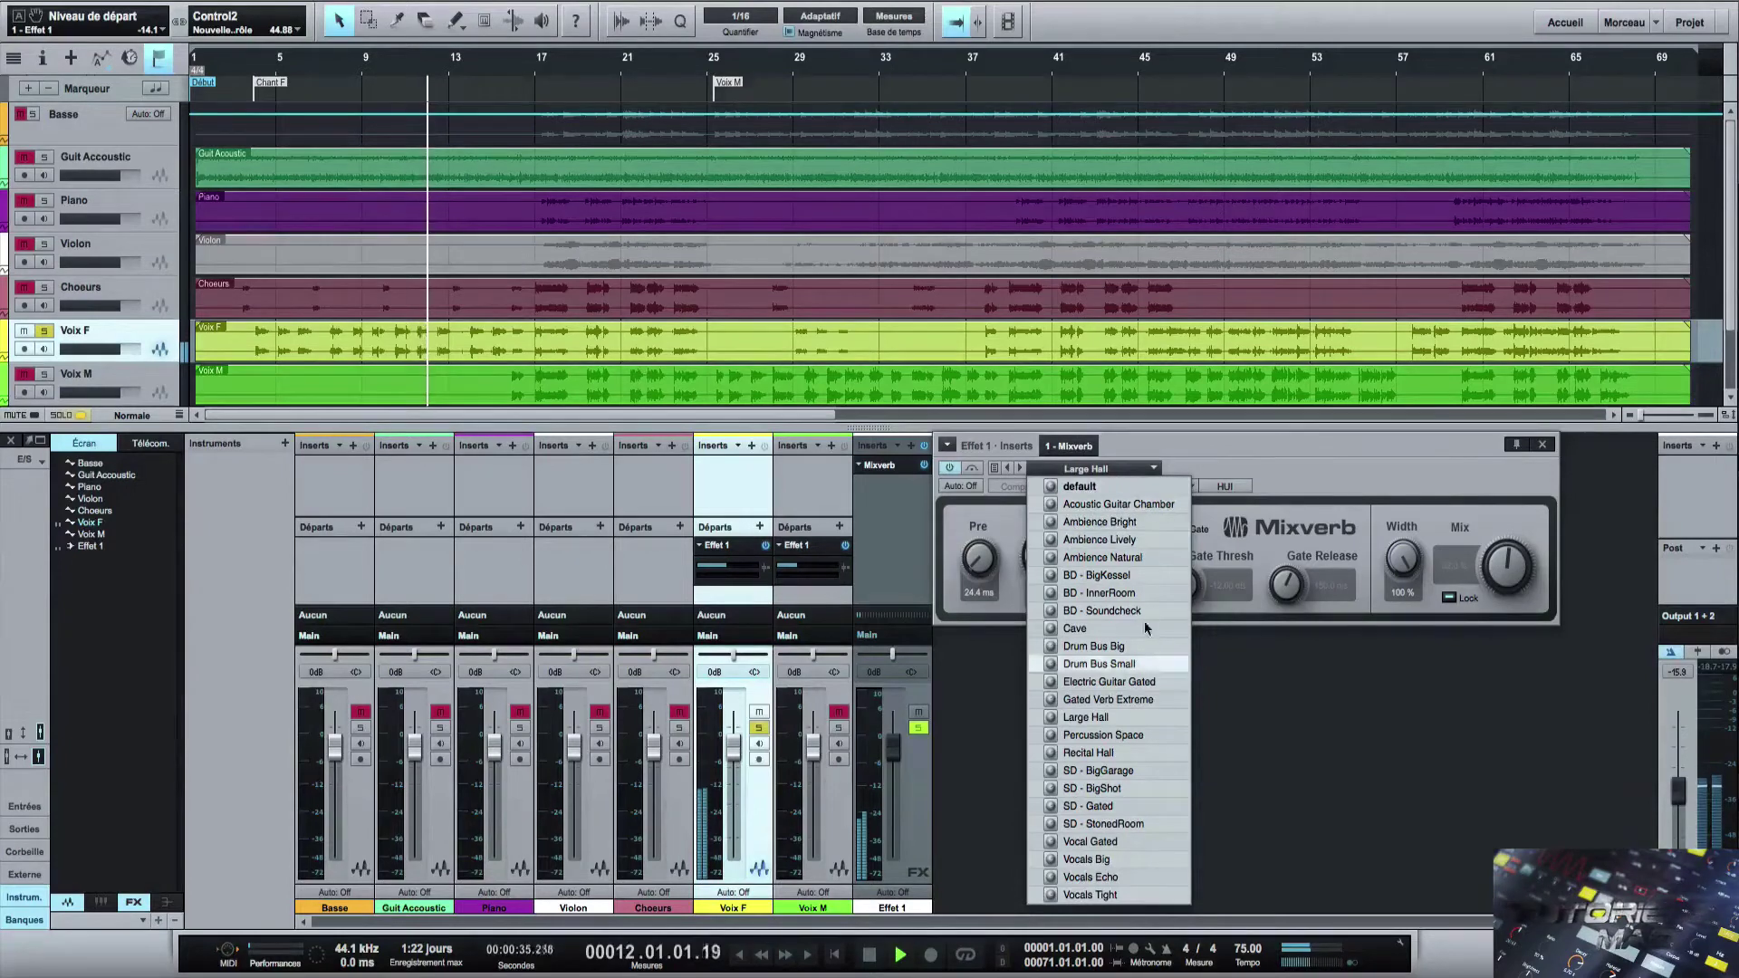
{"action": "left_click", "coordinate": [1254, 447]}
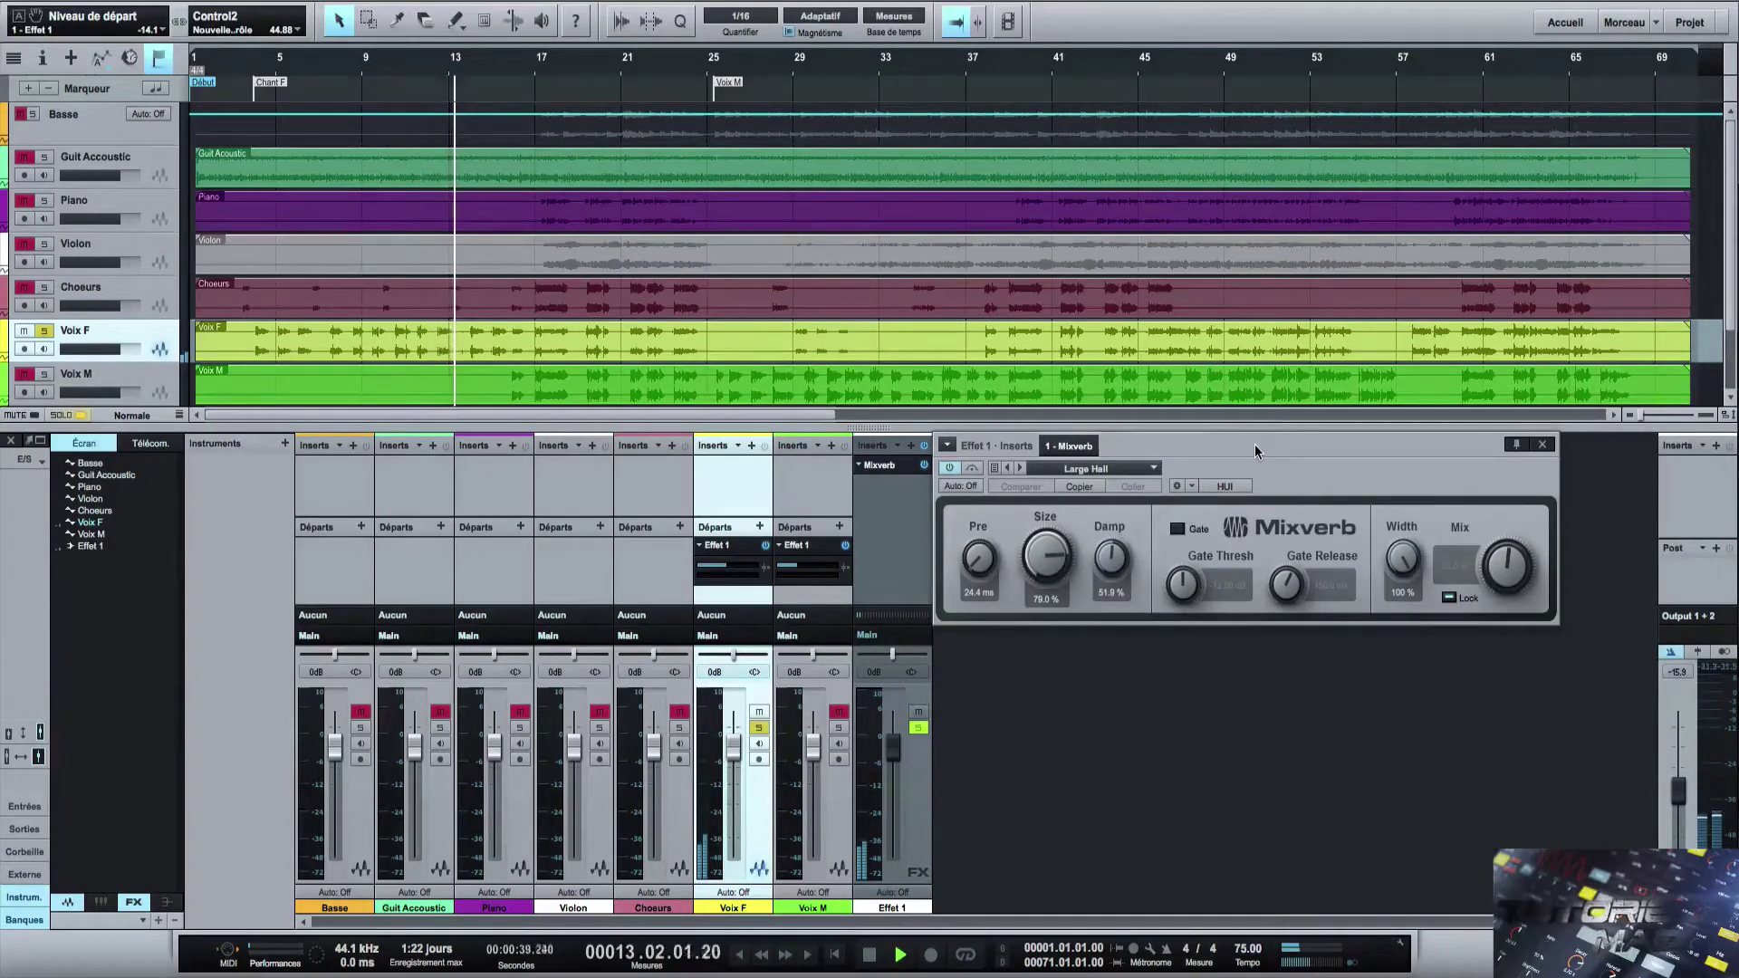
{"action": "left_click", "coordinate": [1132, 468]}
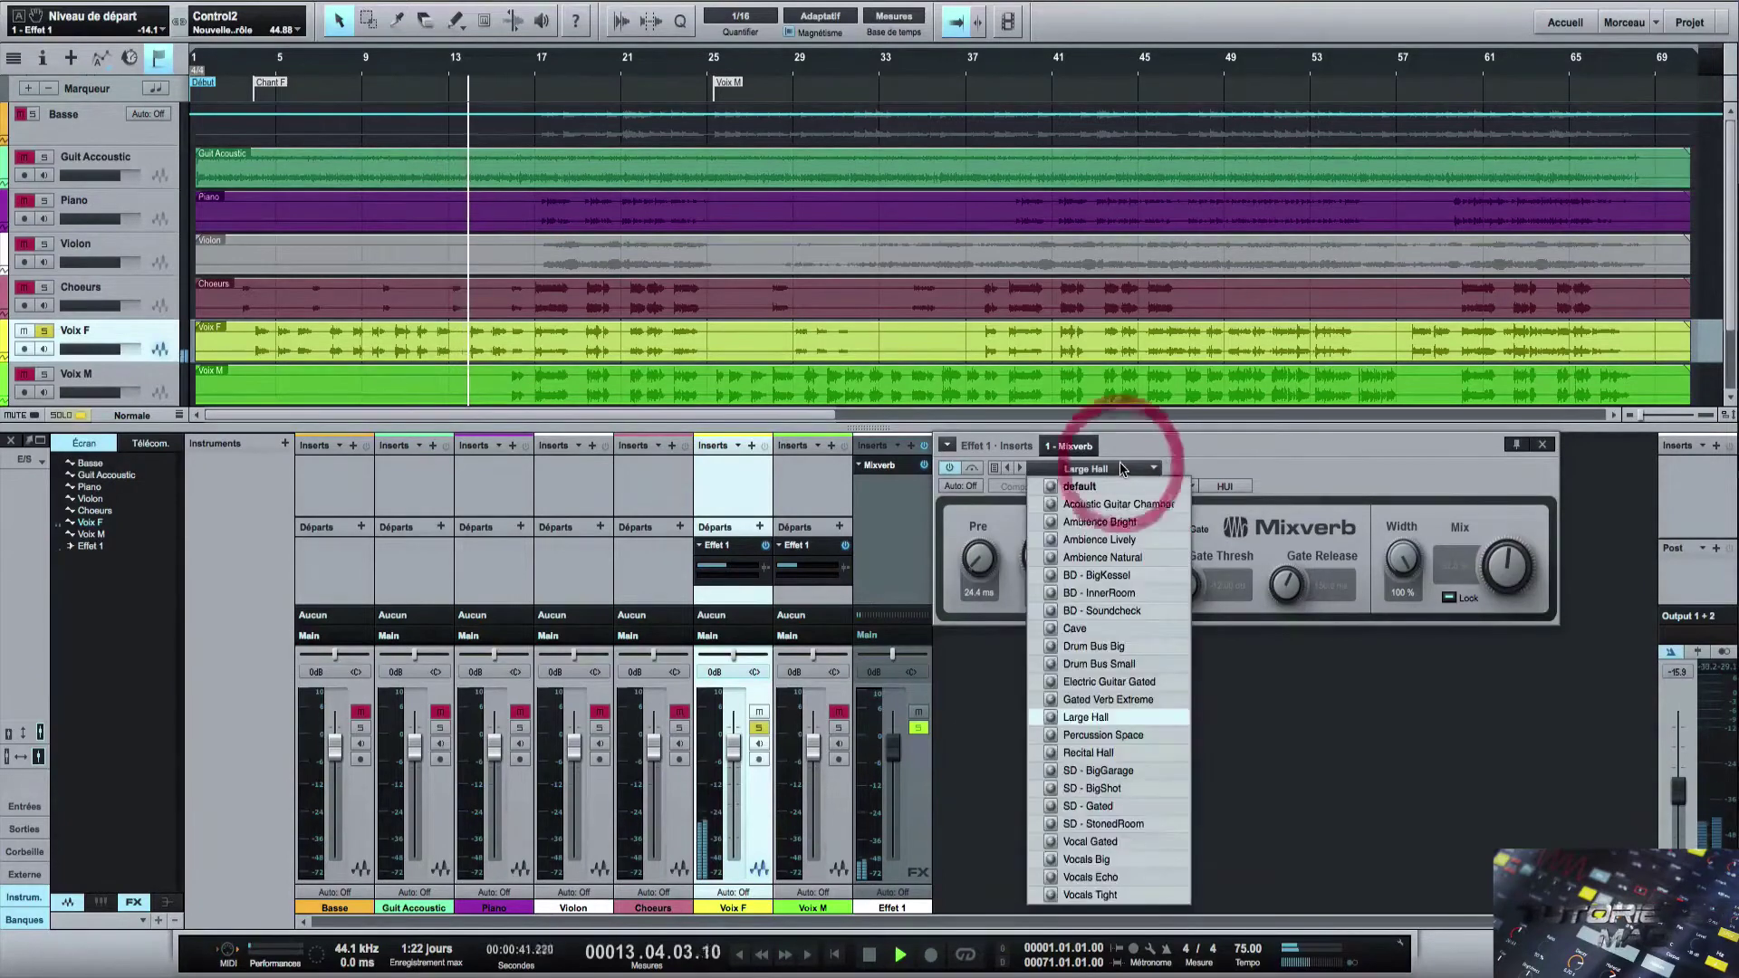
{"action": "left_click", "coordinate": [1112, 487]}
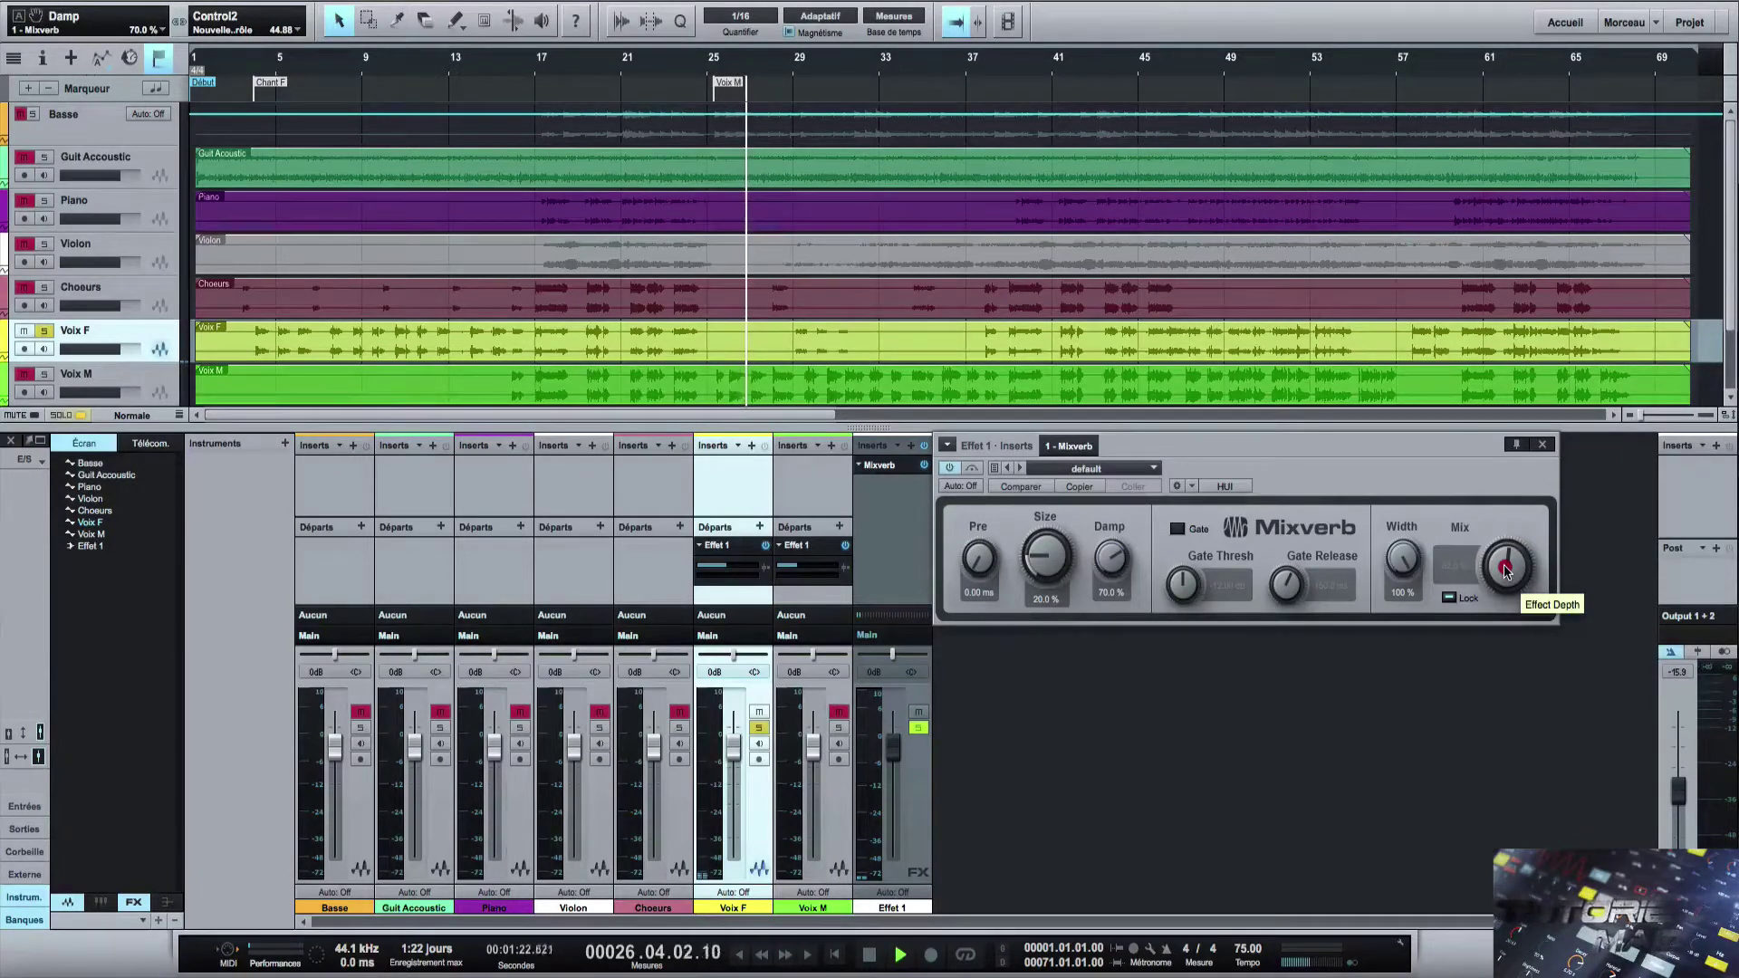
Set Mixverb's Mix to 100 % and lock it, with the Voix F send level at -16.6.
{"action": "left_click_drag", "start_coordinate": [1506, 571], "coordinate": [1514, 370]}
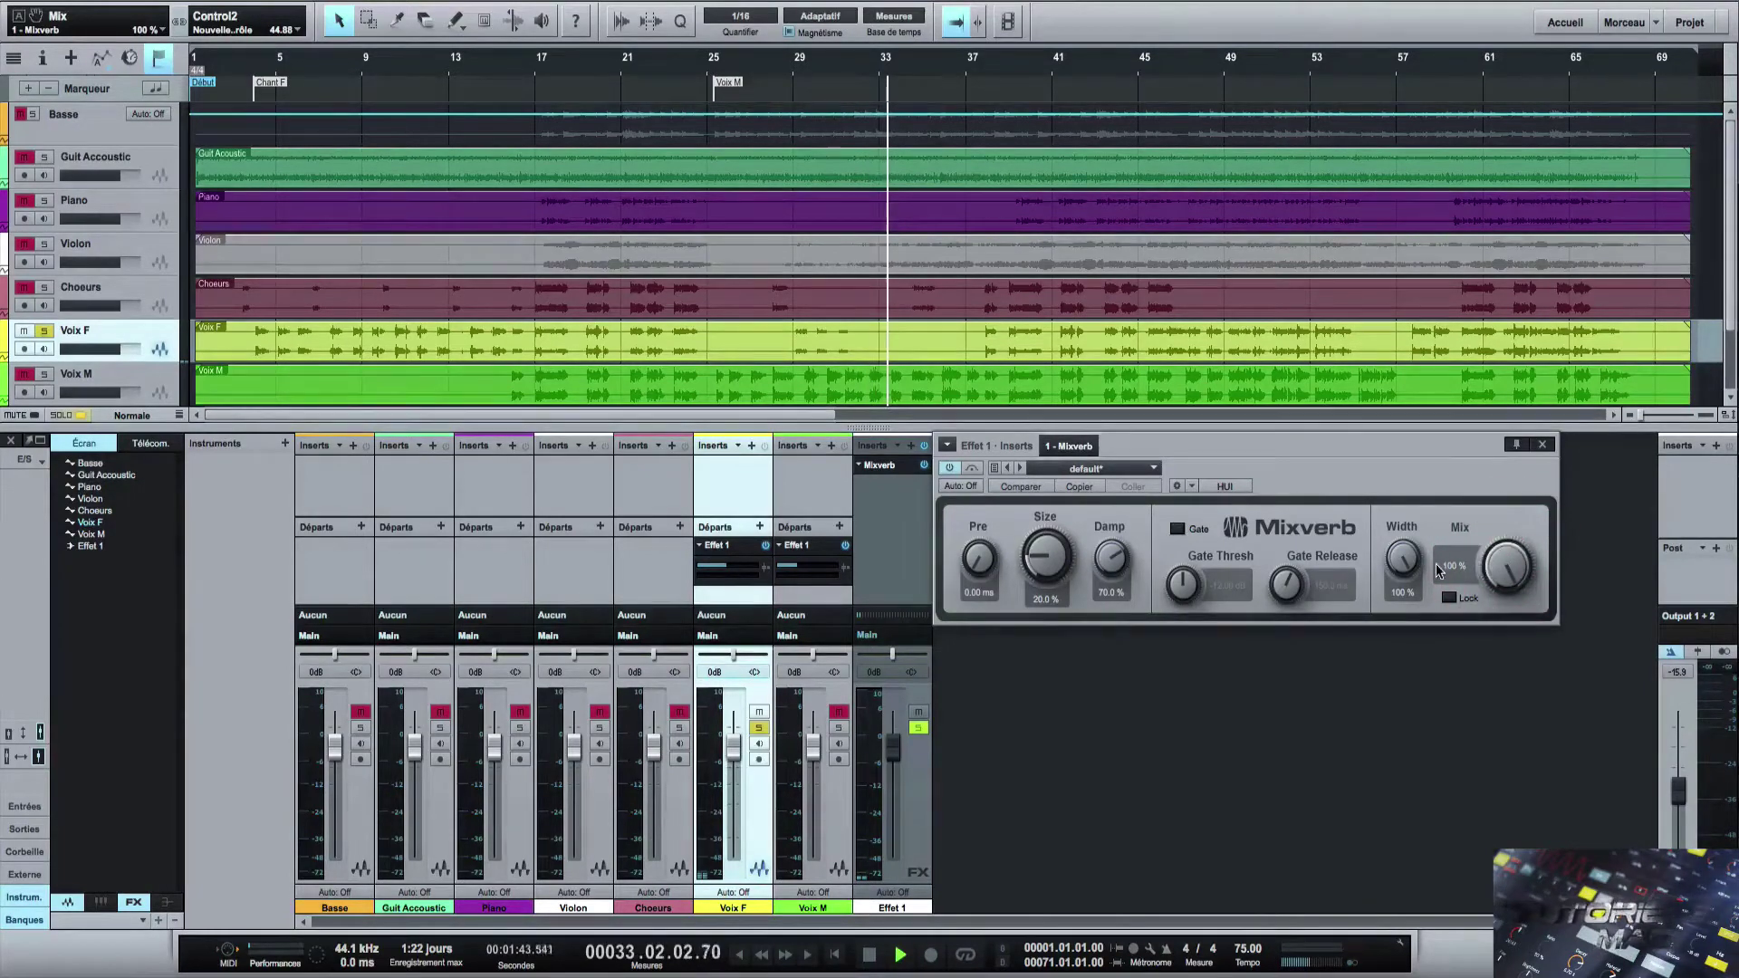
{"action": "left_click_drag", "start_coordinate": [723, 569], "coordinate": [725, 567]}
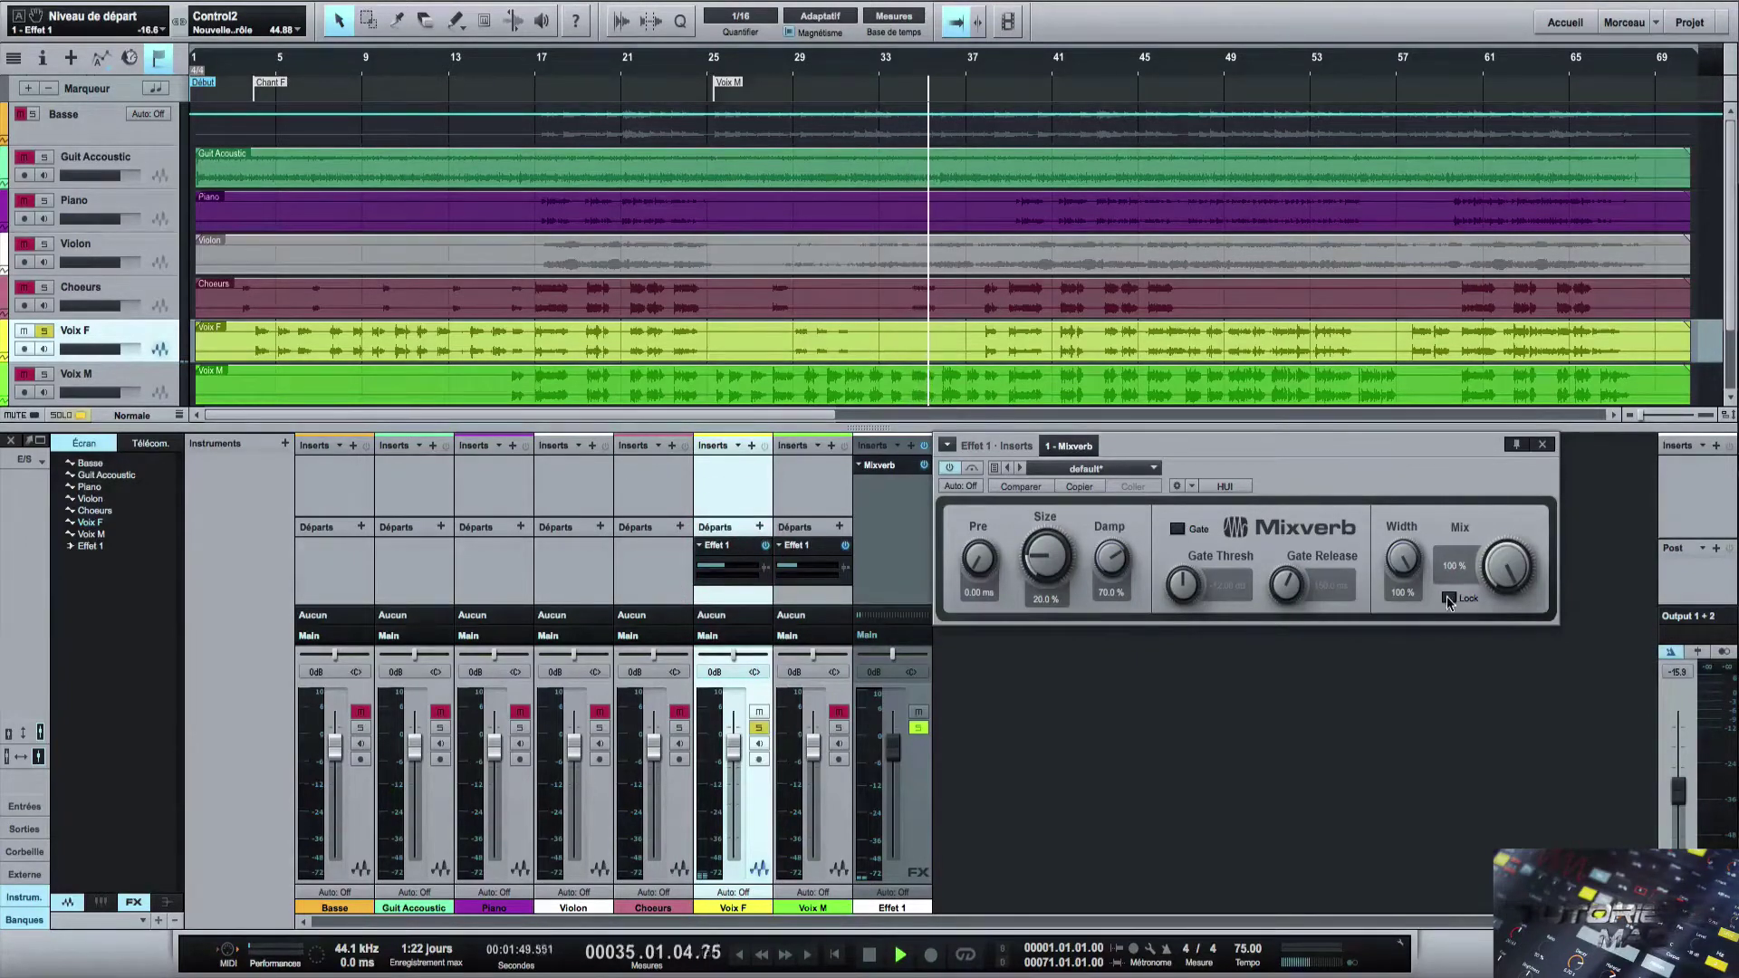
{"action": "left_click", "coordinate": [1448, 598]}
{"action": "left_click", "coordinate": [1506, 545]}
{"action": "mouse_move", "coordinate": [1505, 544]}
{"action": "left_mouse_down"}
{"action": "mouse_move", "coordinate": [1509, 584]}
{"action": "mouse_move", "coordinate": [1503, 571]}
{"action": "left_mouse_up"}
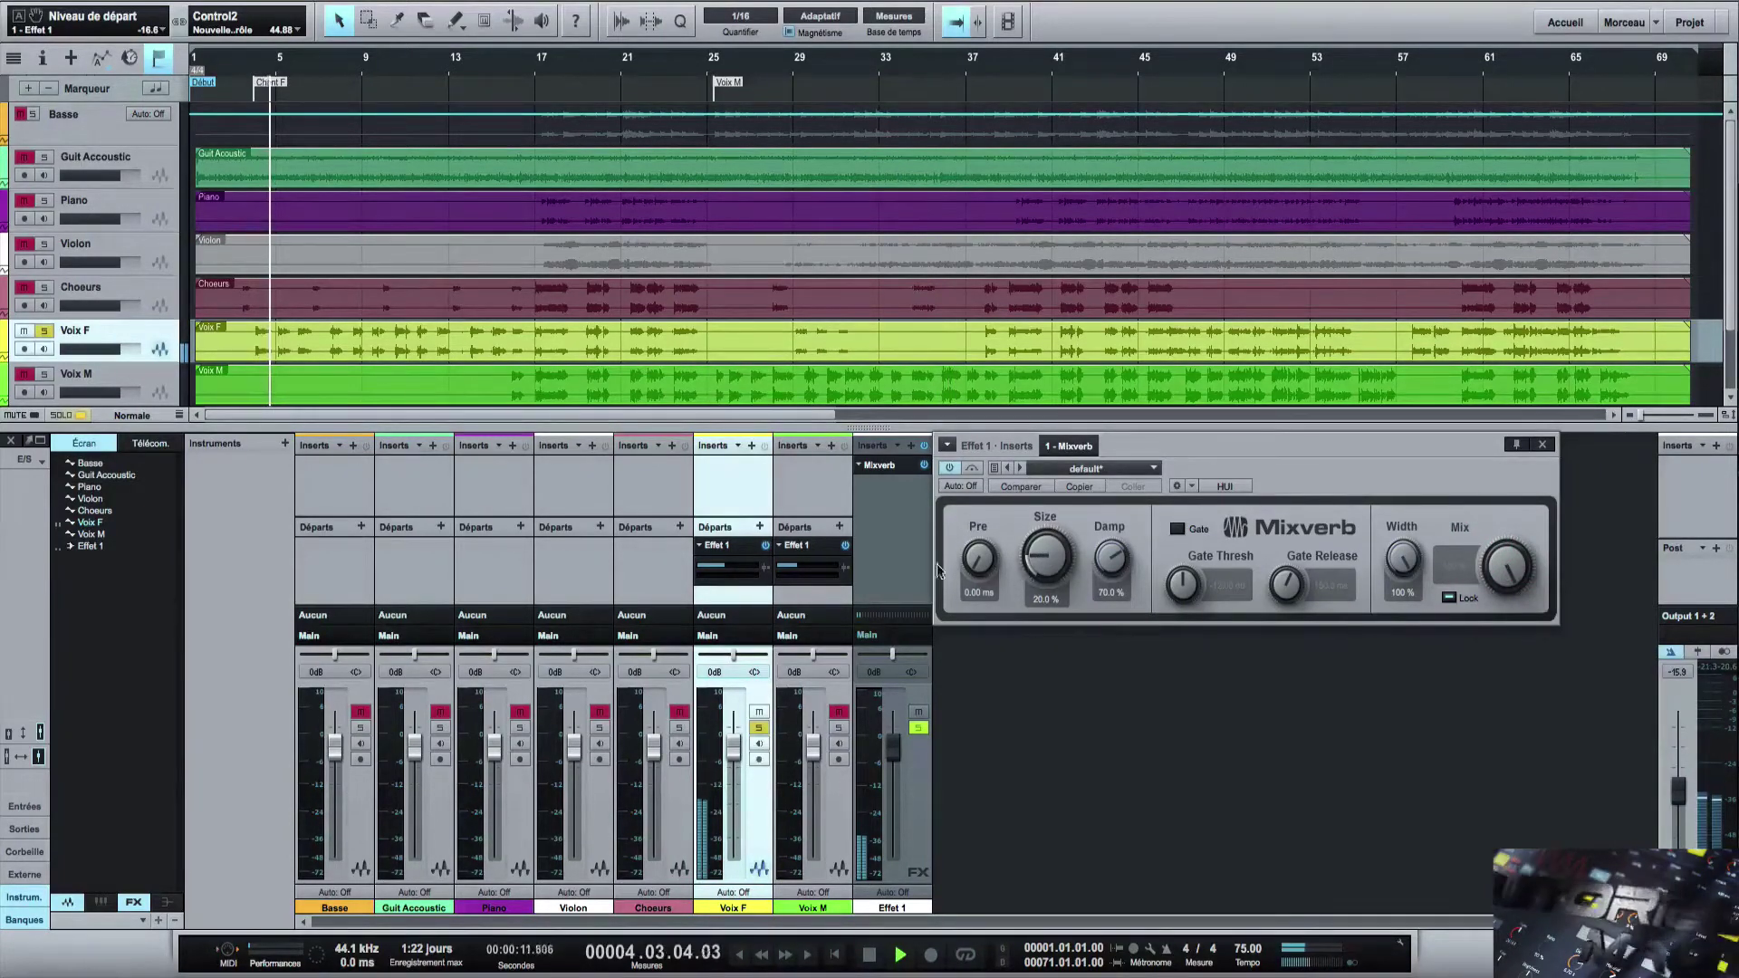
Raise the Voix F send level and set Mixverb to a 137.5 ms predelay, 0 % Size and 49 % Damp.
{"action": "left_click_drag", "start_coordinate": [723, 570], "coordinate": [741, 579]}
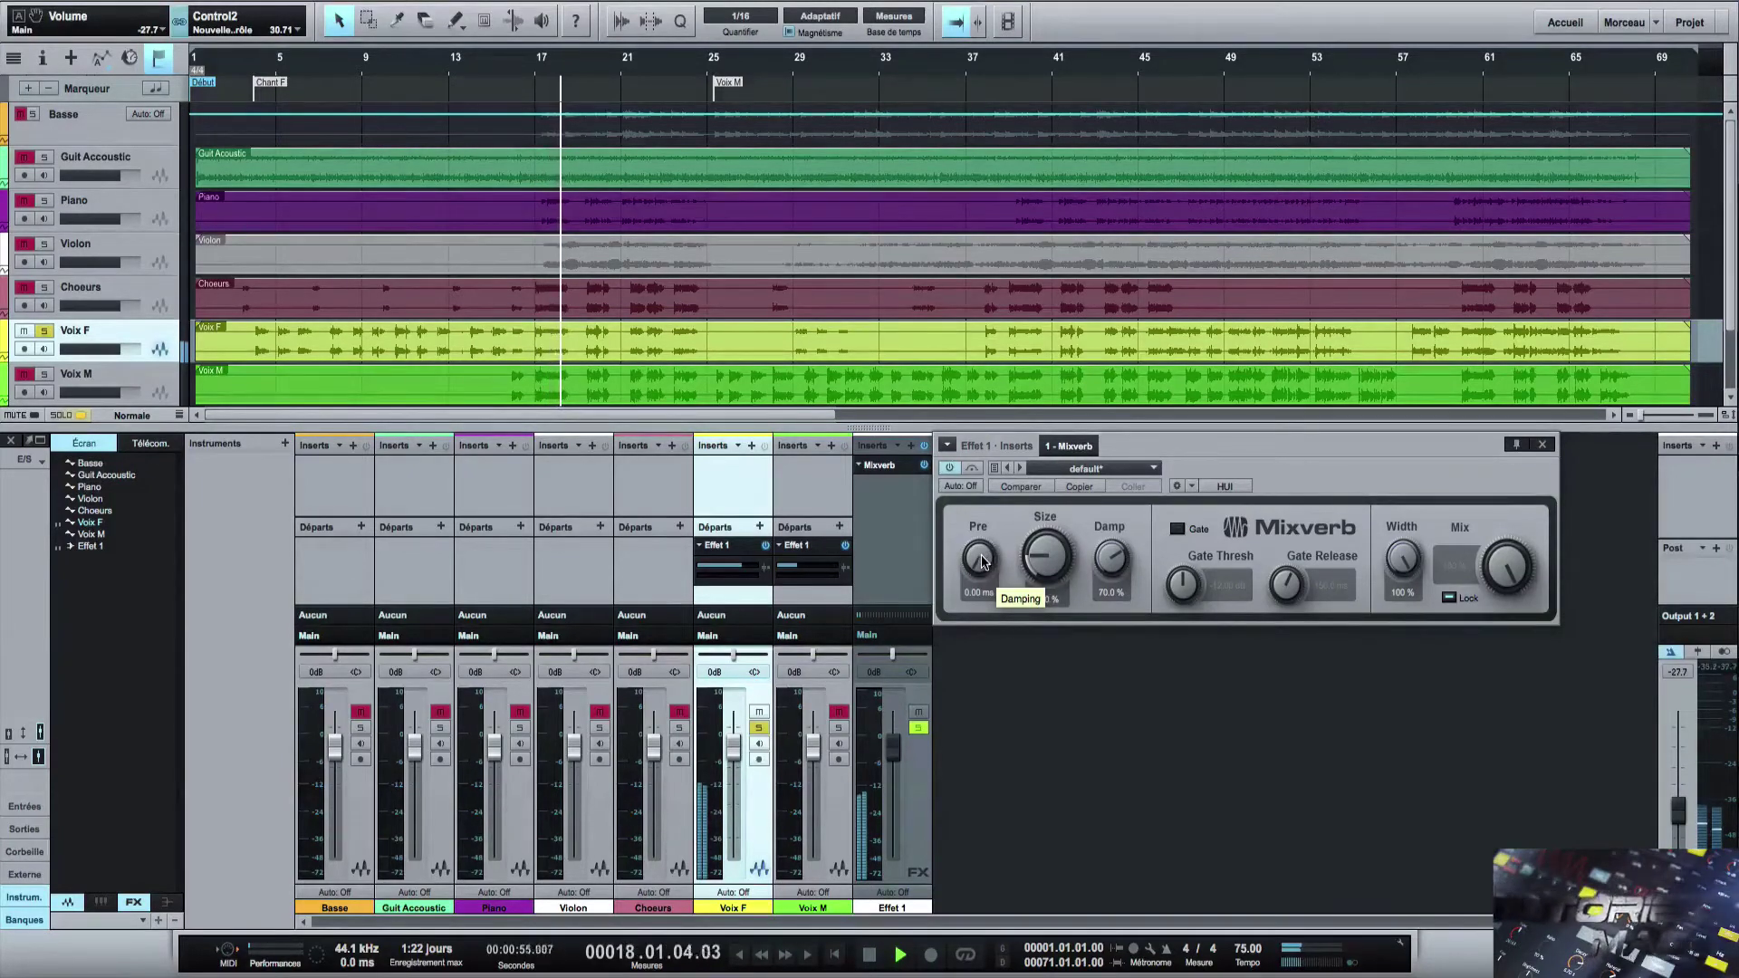
{"action": "left_click_drag", "start_coordinate": [982, 562], "coordinate": [984, 514]}
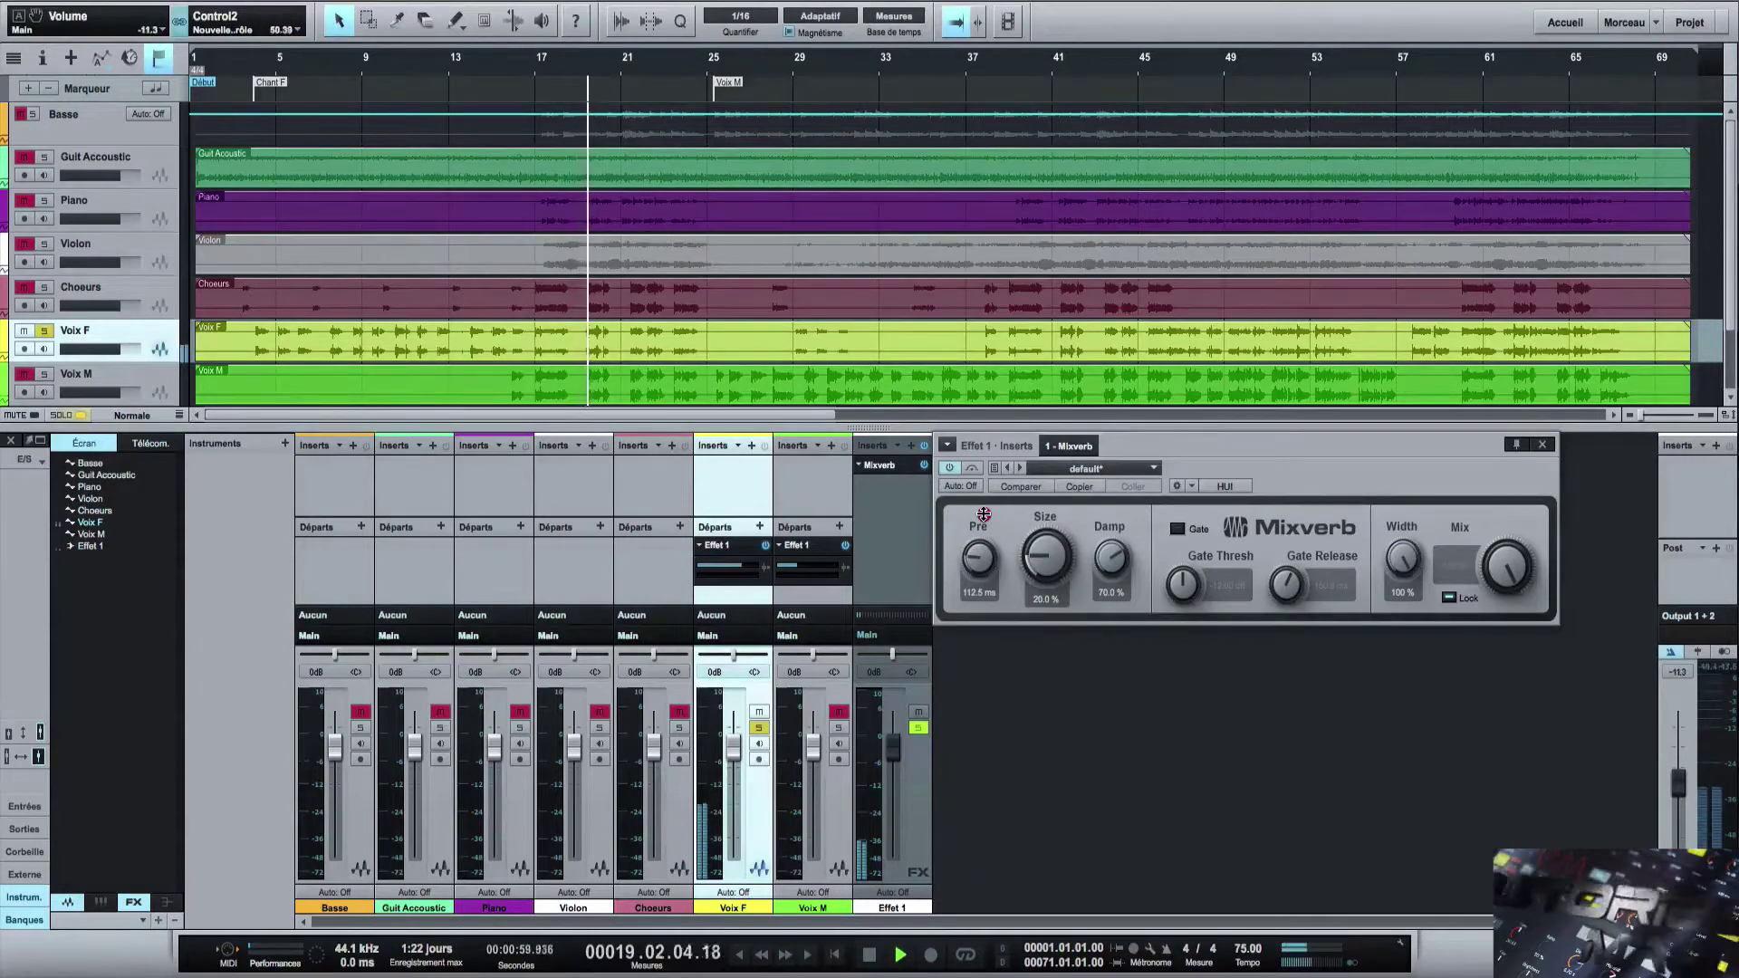
{"action": "left_click_drag", "start_coordinate": [983, 515], "coordinate": [995, 513]}
{"action": "left_click_drag", "start_coordinate": [1049, 571], "coordinate": [1060, 650]}
{"action": "left_click_drag", "start_coordinate": [1106, 559], "coordinate": [1107, 598]}
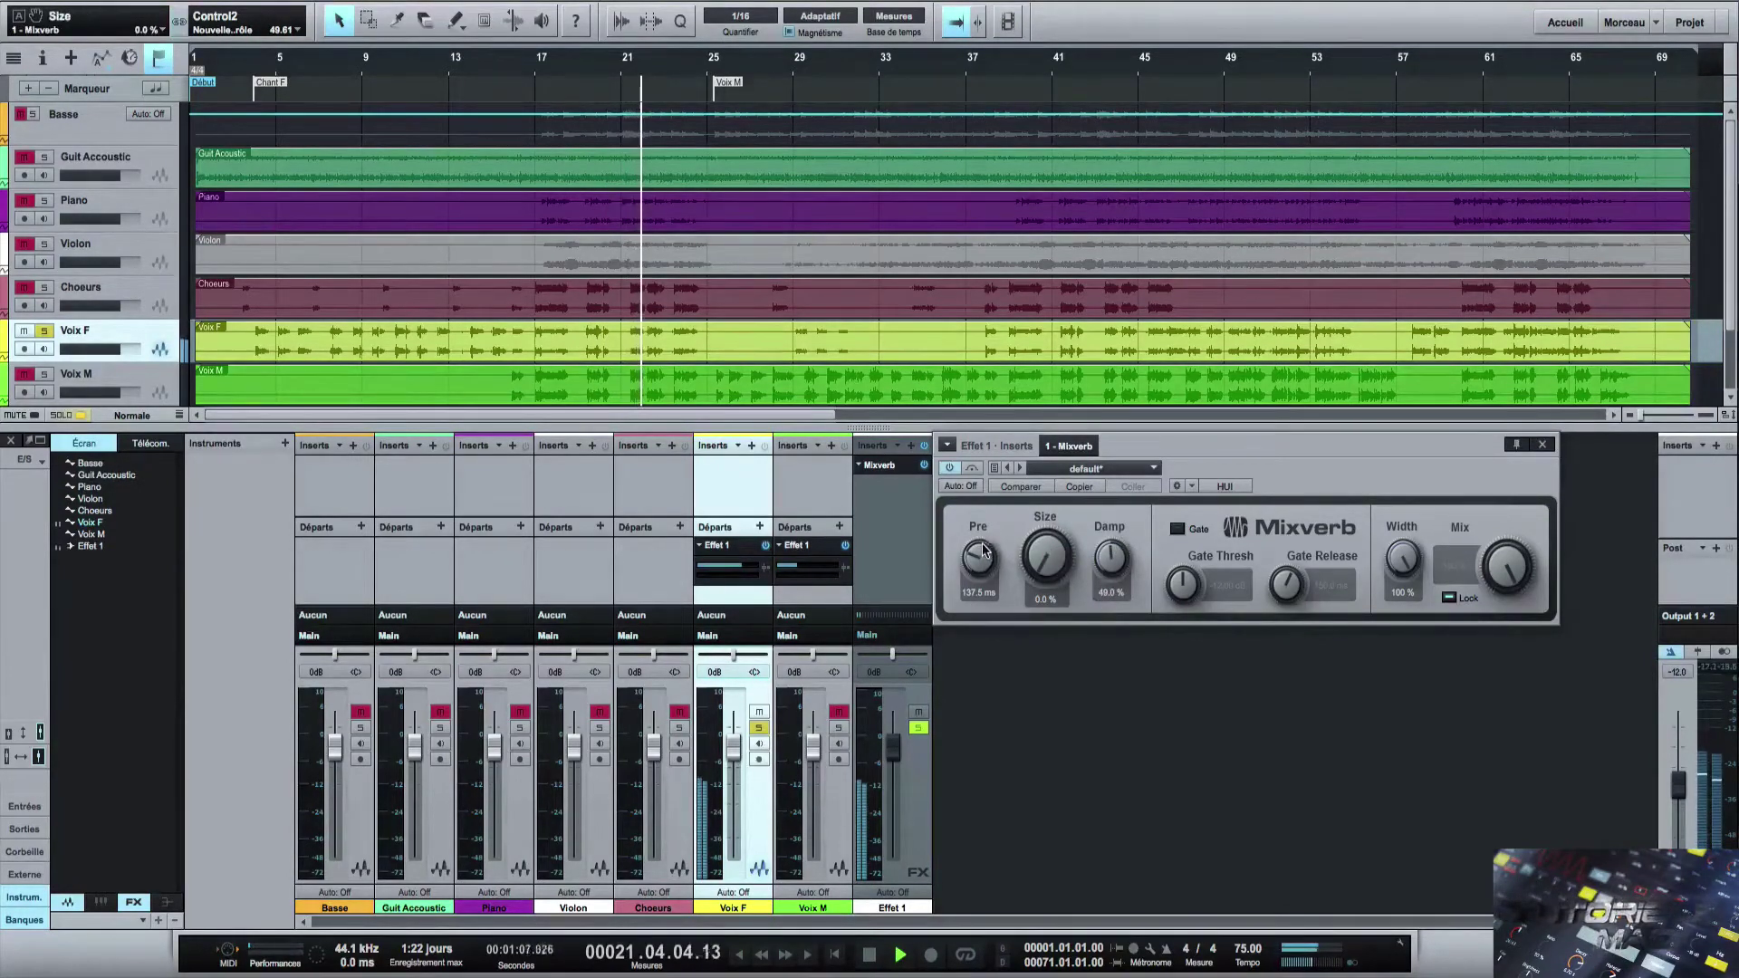
Replay the soloed voice while trying Mixverb predelays of 12.5 ms and 20 ms, ending at 0 ms.
{"action": "left_click_drag", "start_coordinate": [981, 551], "coordinate": [991, 605]}
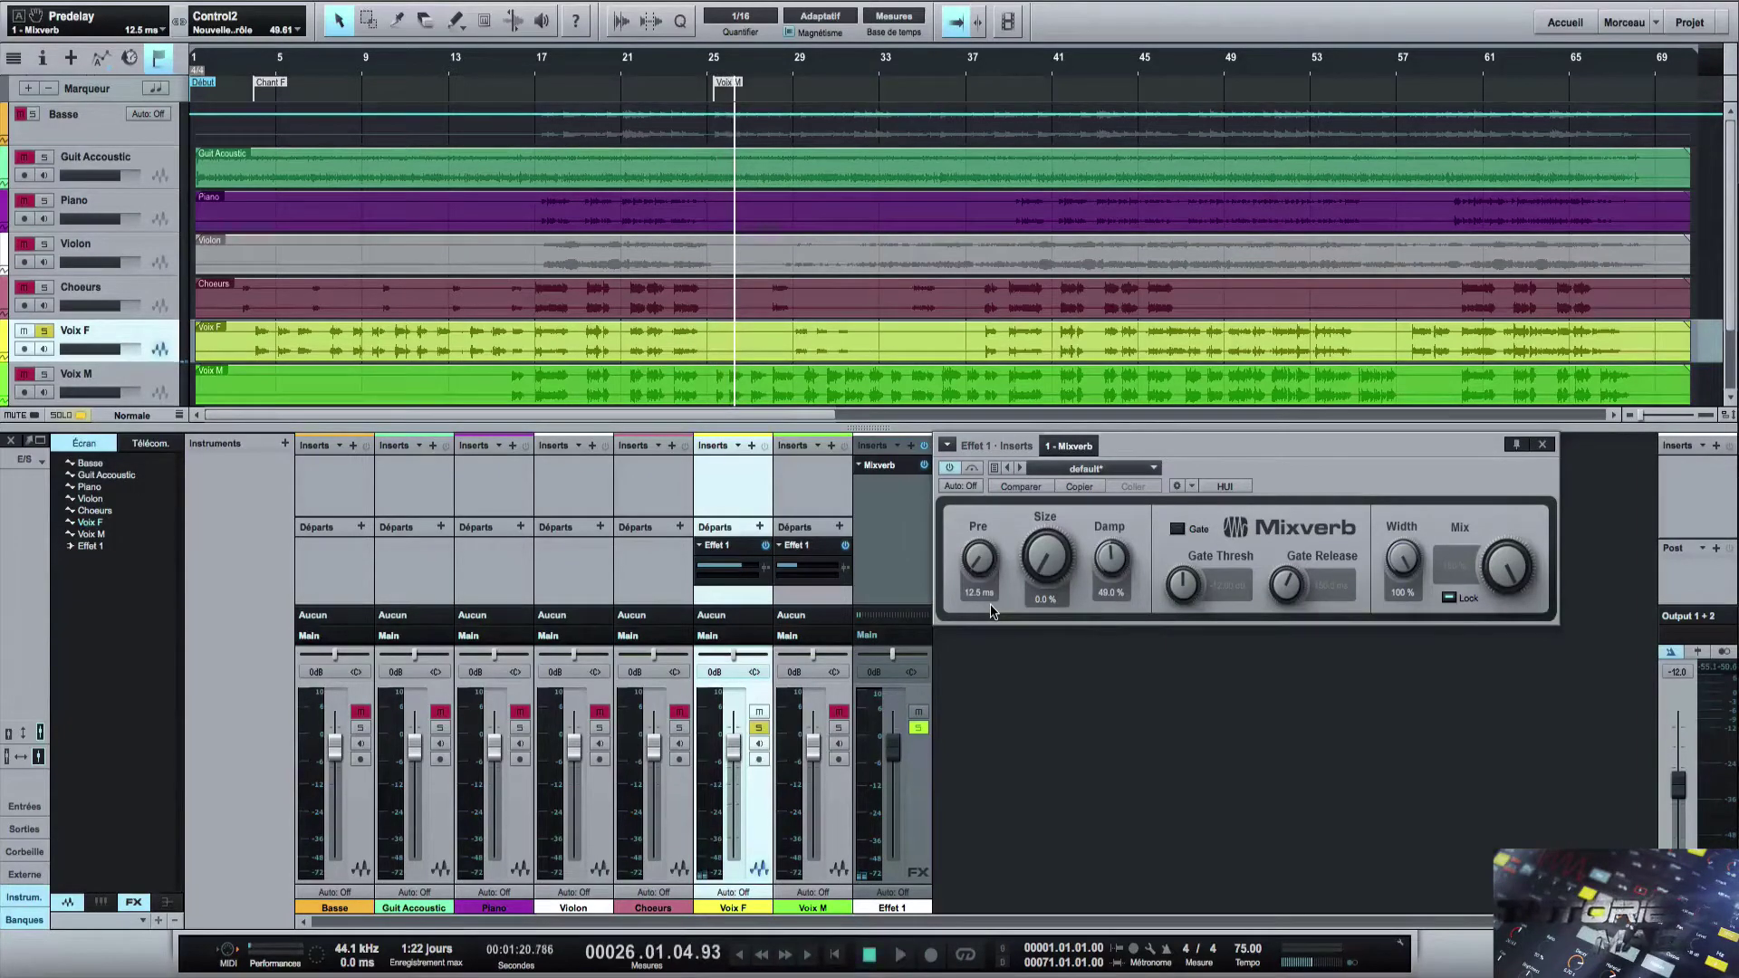
{"action": "key", "text": "KP_0"}
{"action": "key", "text": "space"}
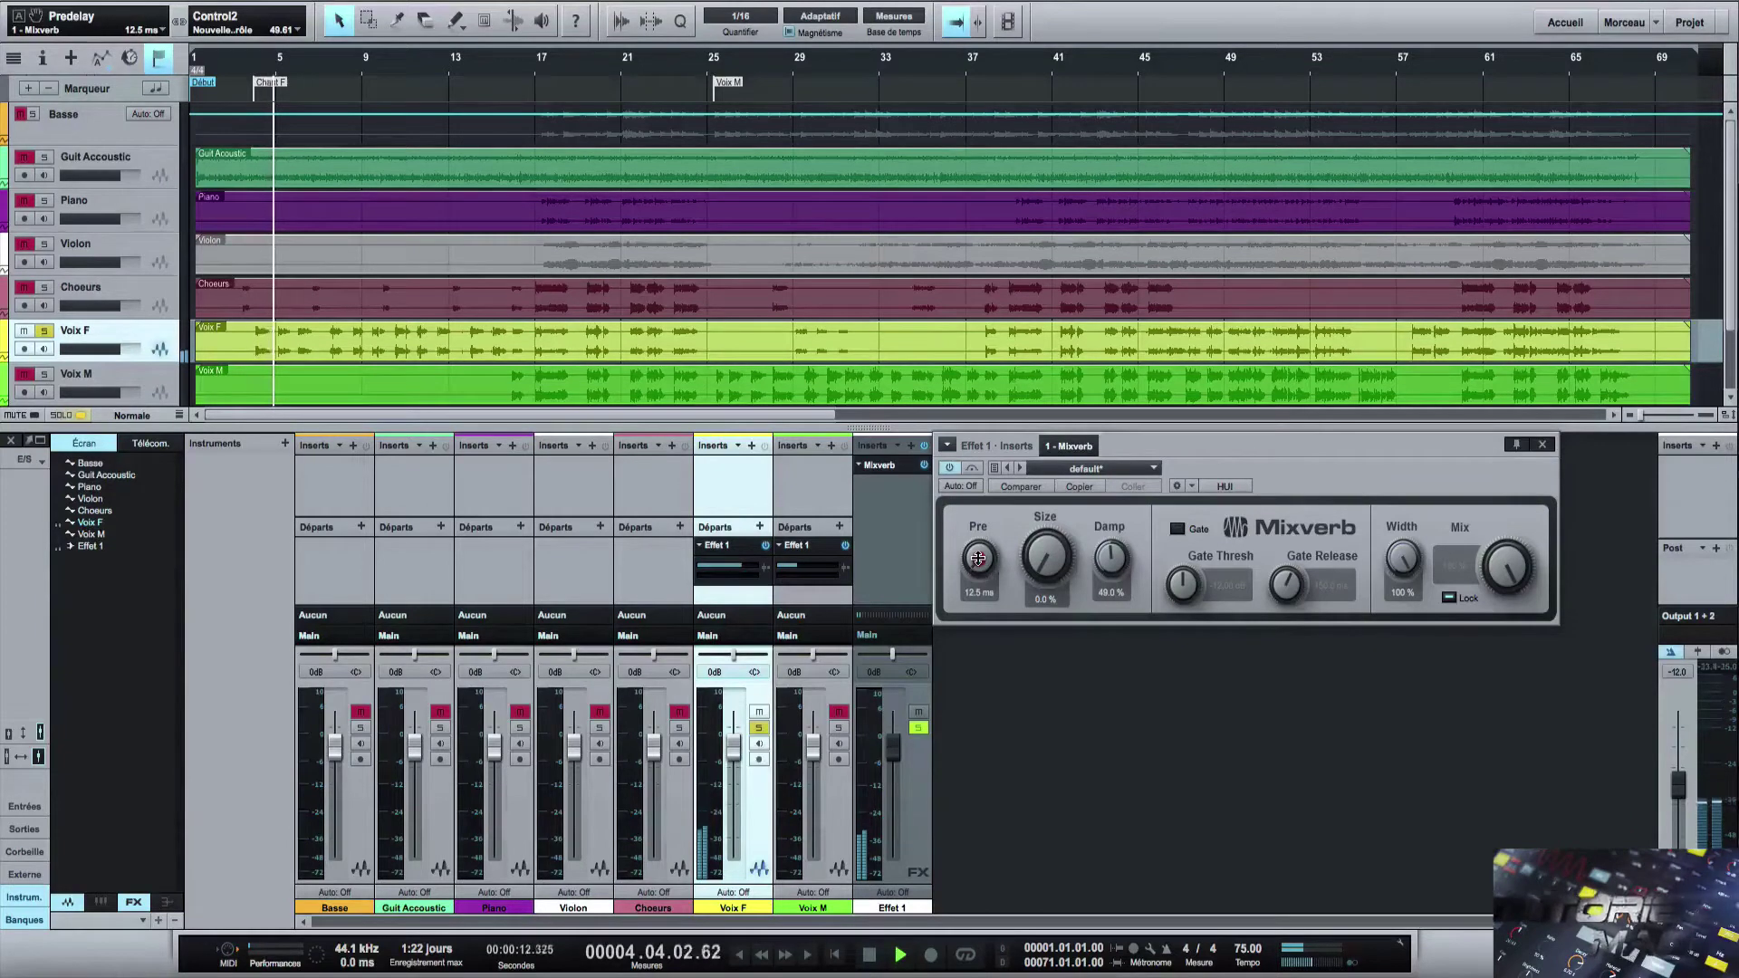
{"action": "left_click_drag", "start_coordinate": [978, 559], "coordinate": [979, 556]}
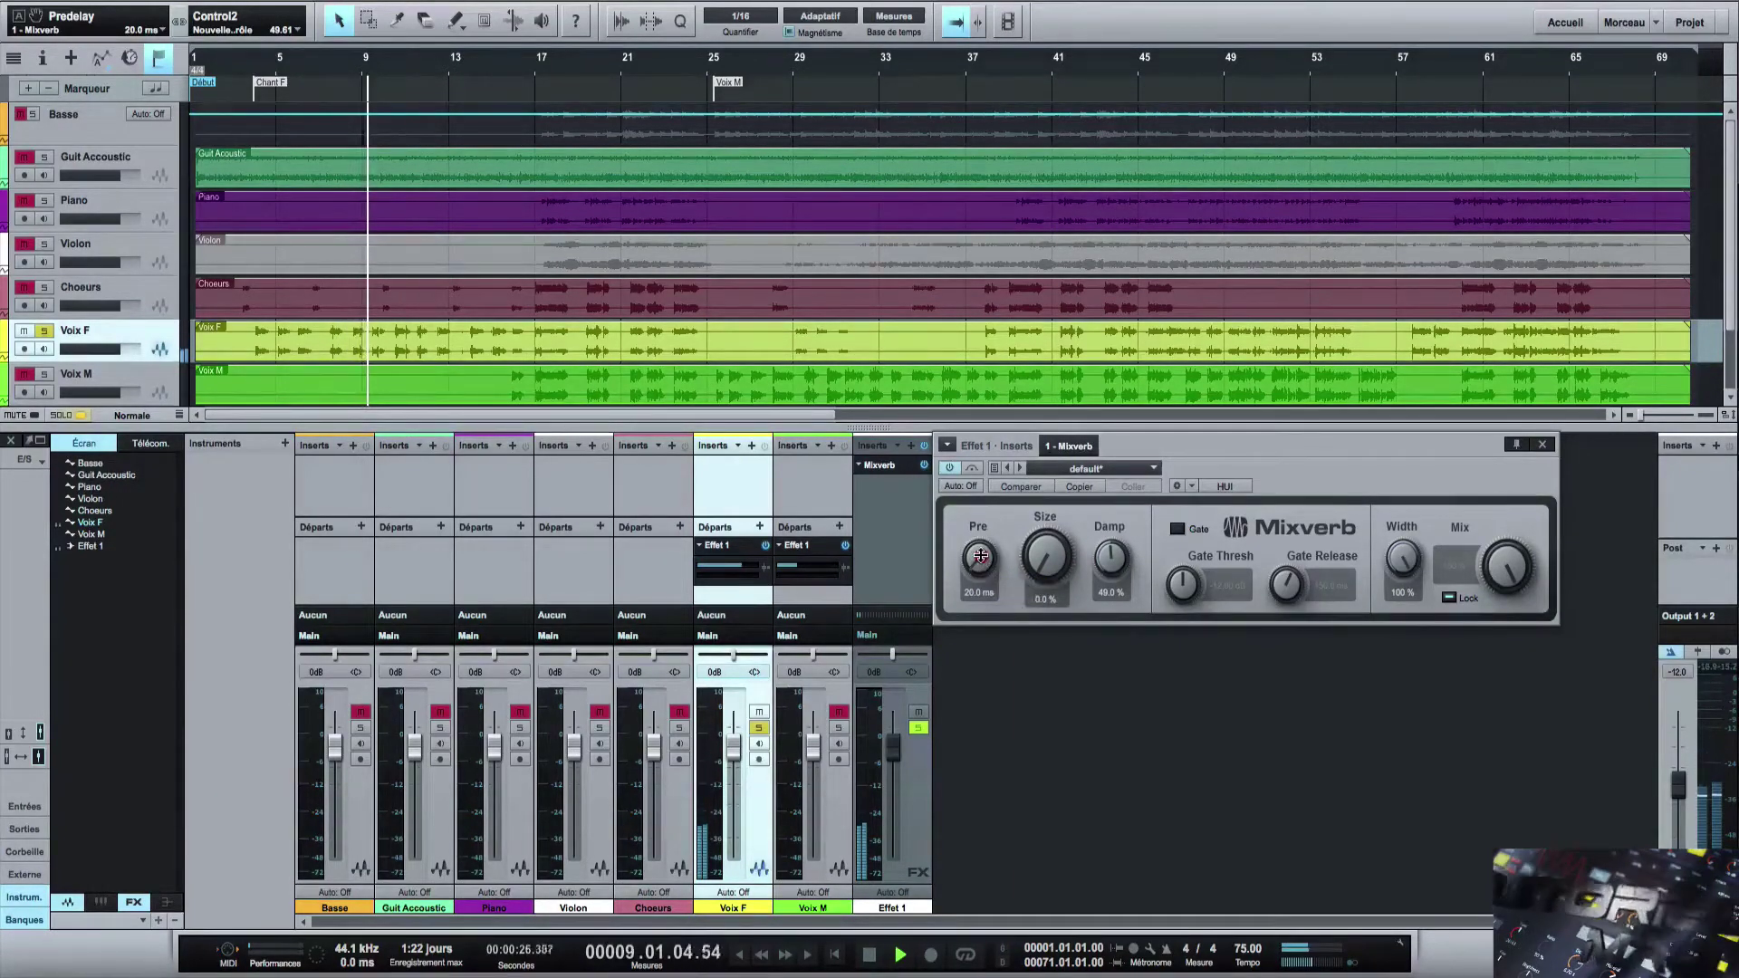
{"action": "left_click_drag", "start_coordinate": [980, 556], "coordinate": [984, 598]}
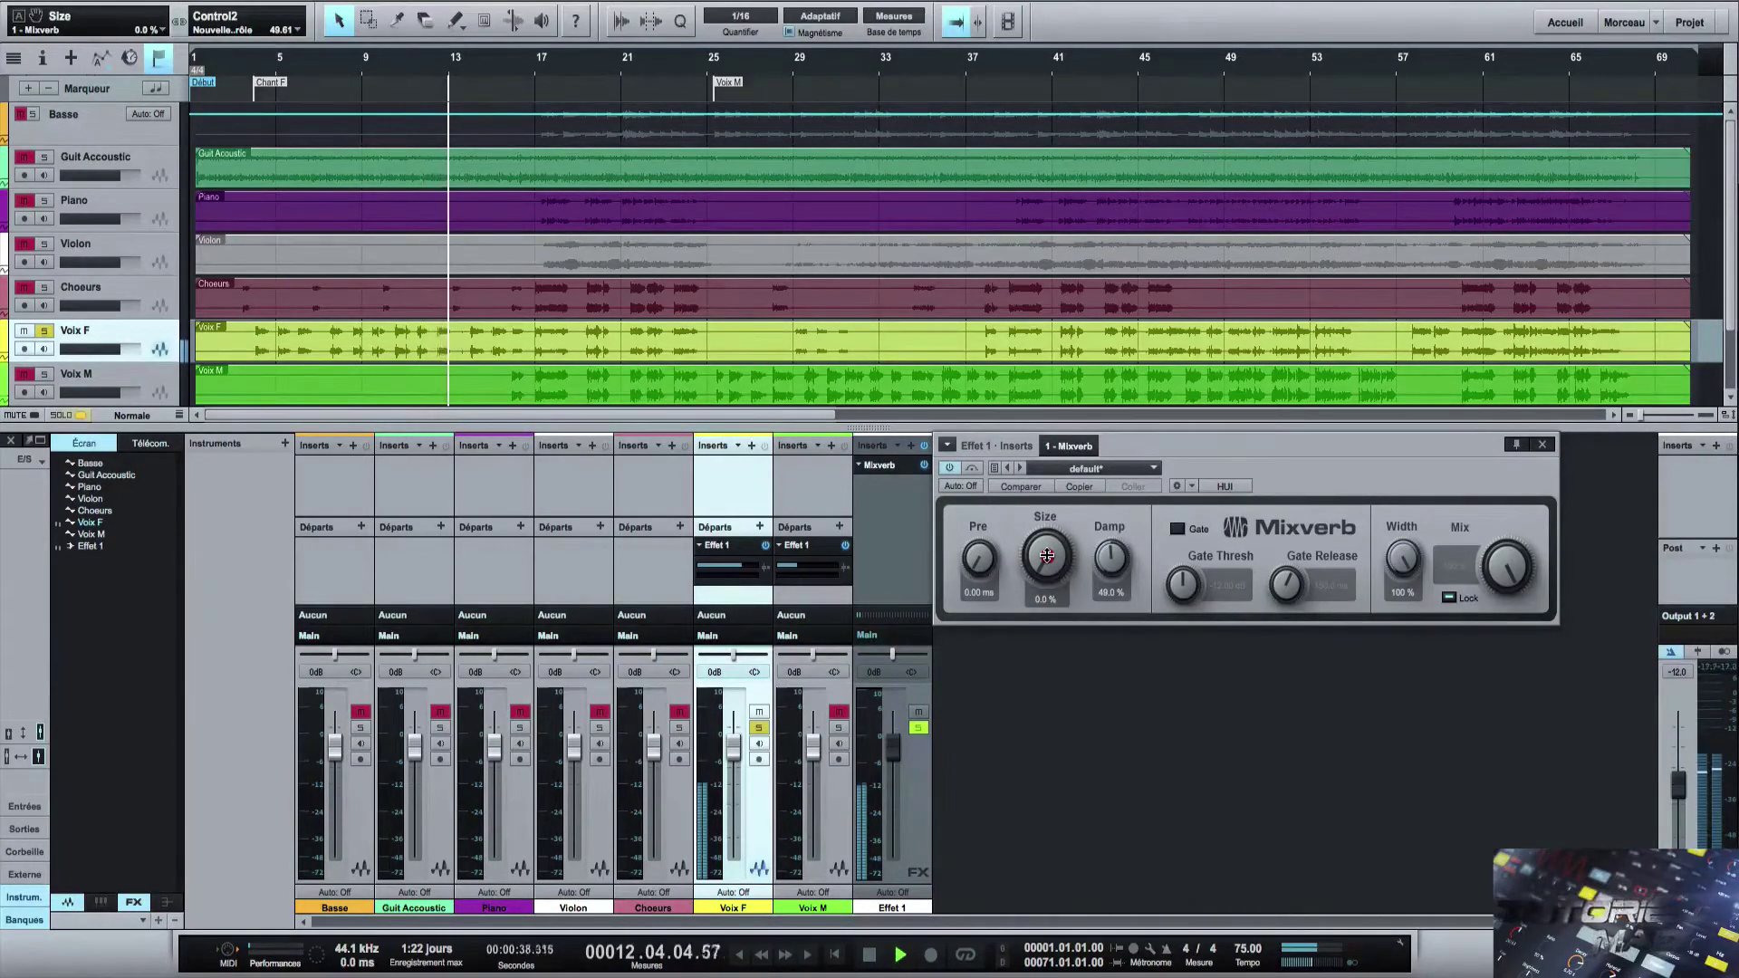
Try Mixverb's Size at 100 % and 32 %, ending at 19.5 % Size with Damp at 49.5 %.
{"action": "left_click_drag", "start_coordinate": [1047, 555], "coordinate": [1054, 451]}
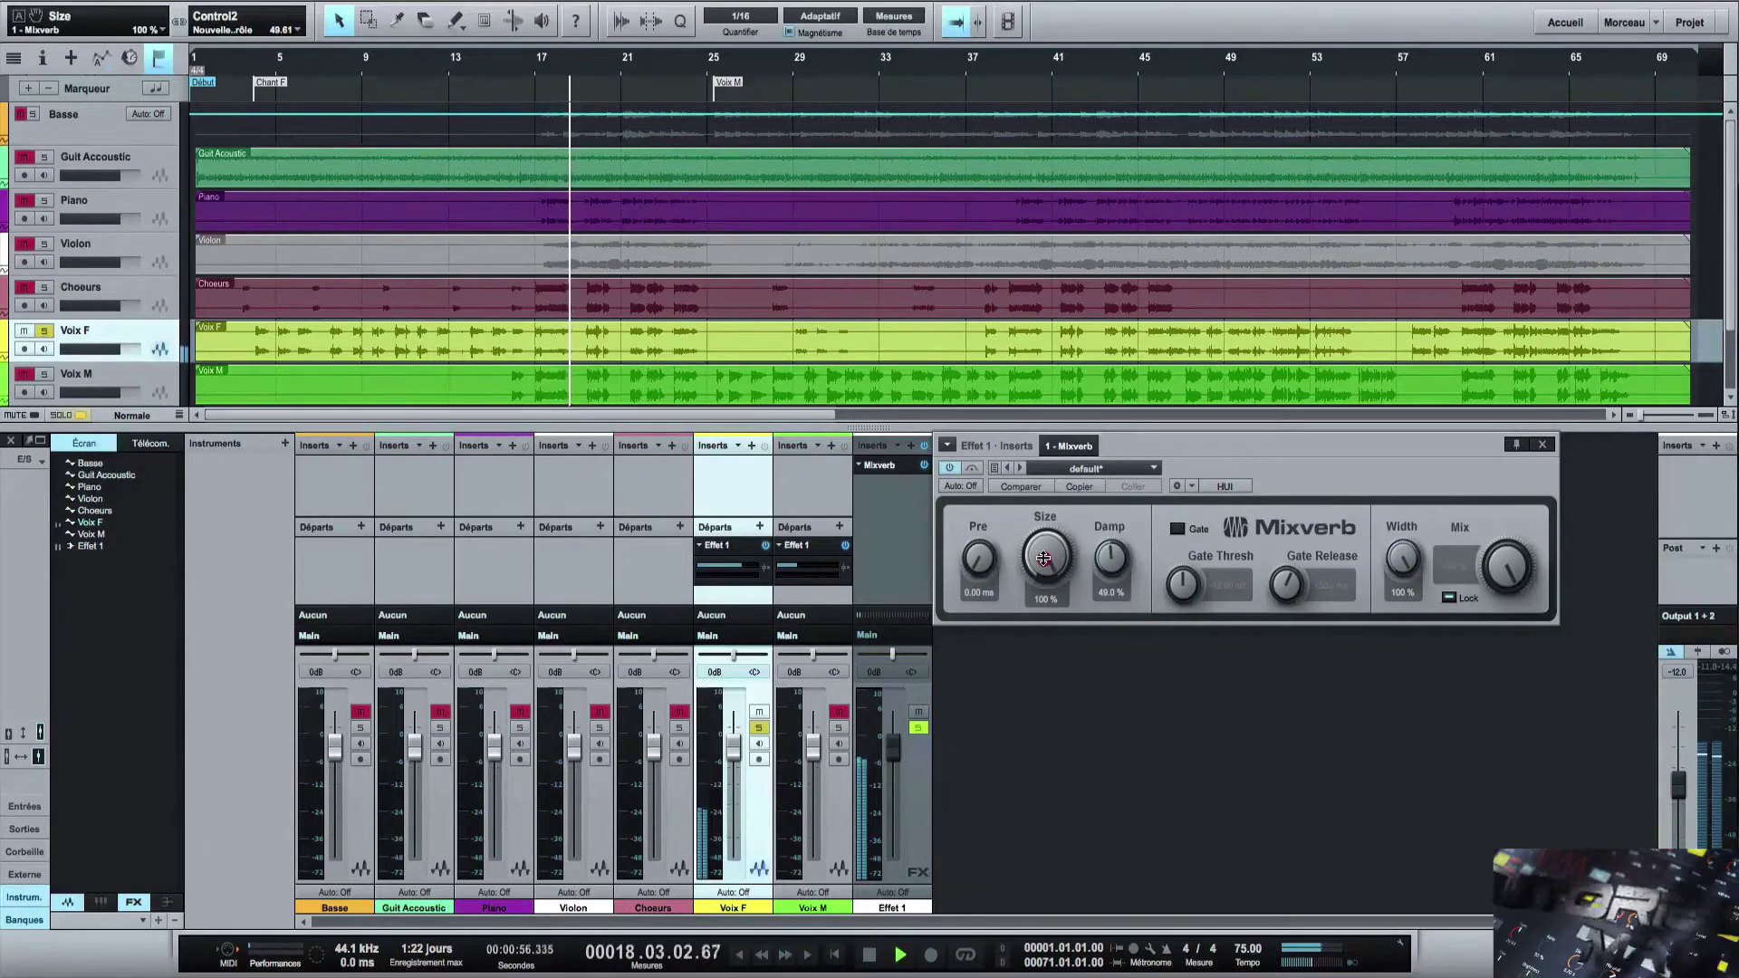
{"action": "left_click_drag", "start_coordinate": [1044, 559], "coordinate": [1033, 690]}
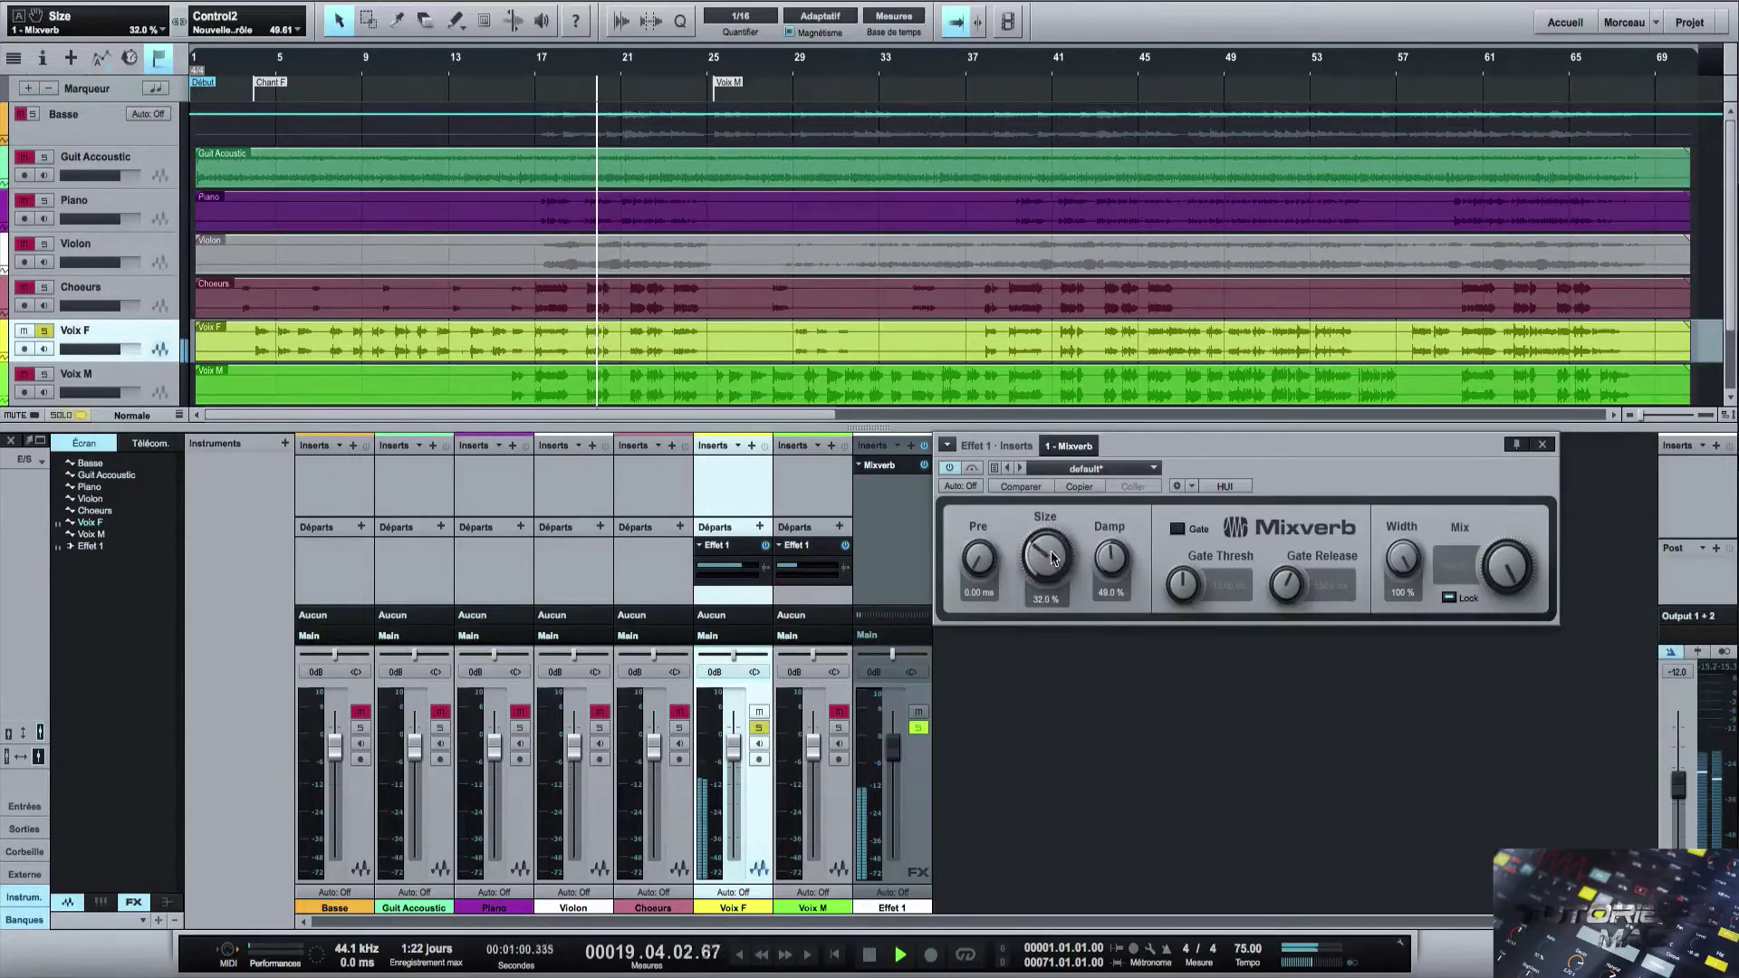
{"action": "left_click_drag", "start_coordinate": [1053, 558], "coordinate": [1107, 559]}
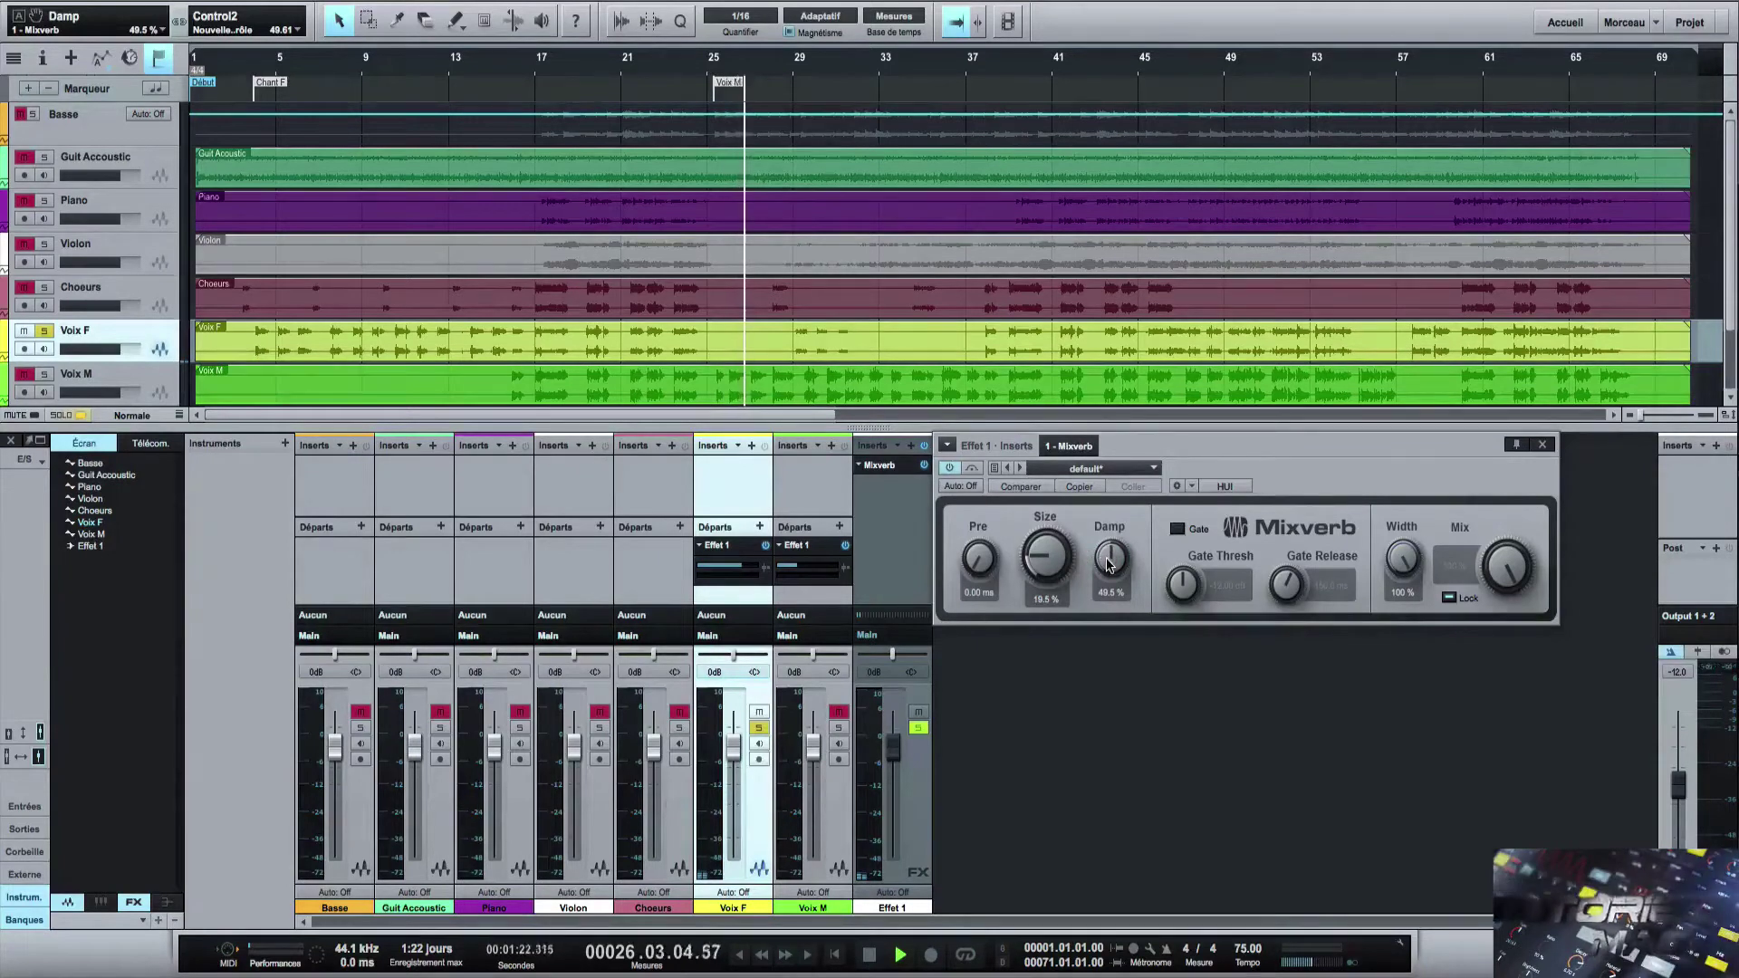
Replay from the Chant F marker and adjust Mixverb to about 55 ms predelay, about 39 % Size and 72.5 % Damp.
{"action": "key", "text": "shift+b"}
{"action": "key", "text": "shift+b"}
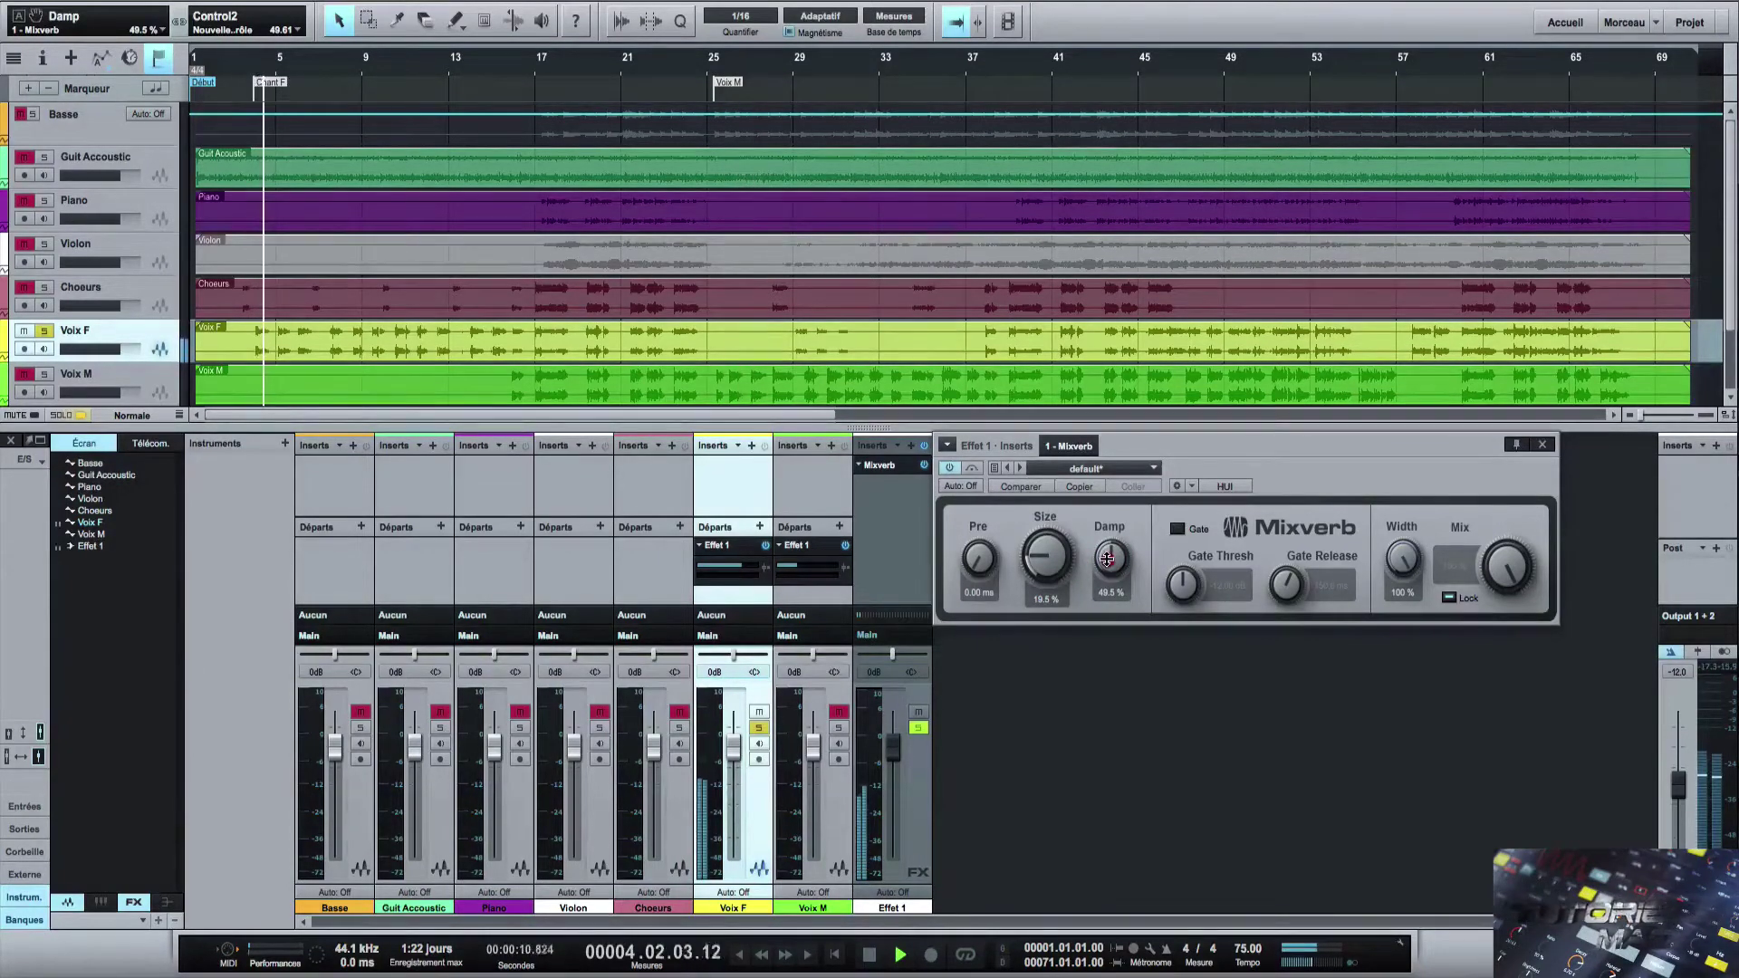
{"action": "left_click_drag", "start_coordinate": [1107, 560], "coordinate": [1119, 468]}
{"action": "left_click_drag", "start_coordinate": [1055, 552], "coordinate": [1123, 471]}
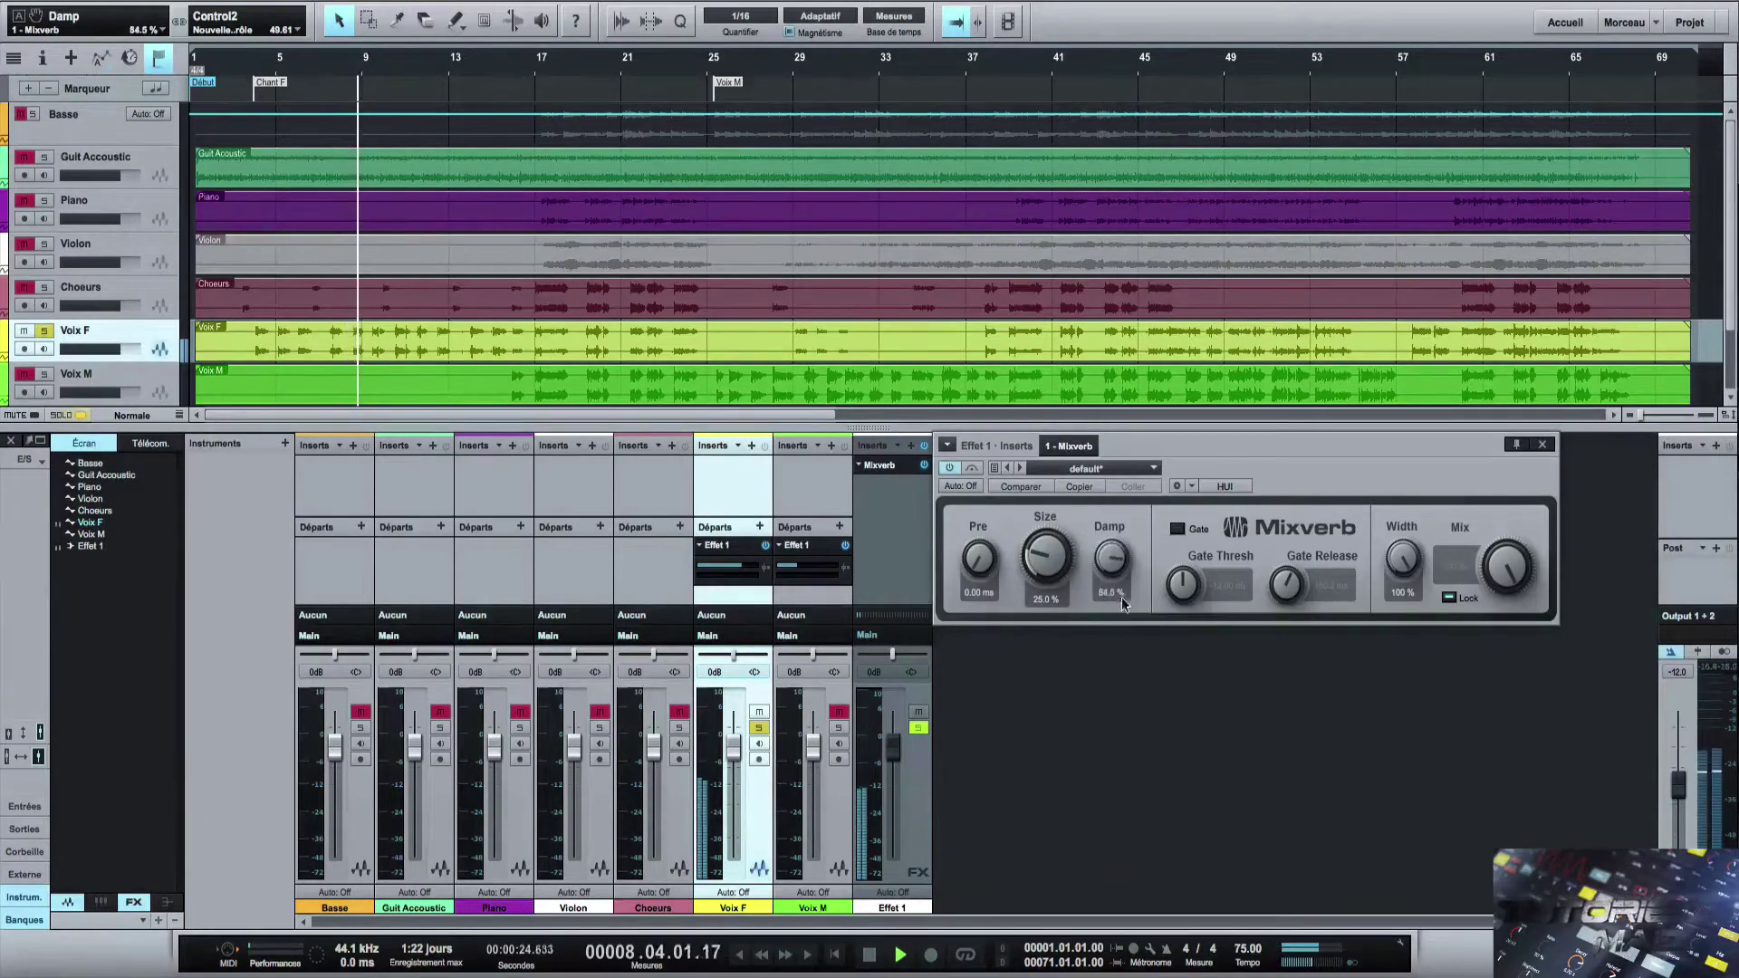
{"action": "left_click_drag", "start_coordinate": [983, 557], "coordinate": [1143, 614]}
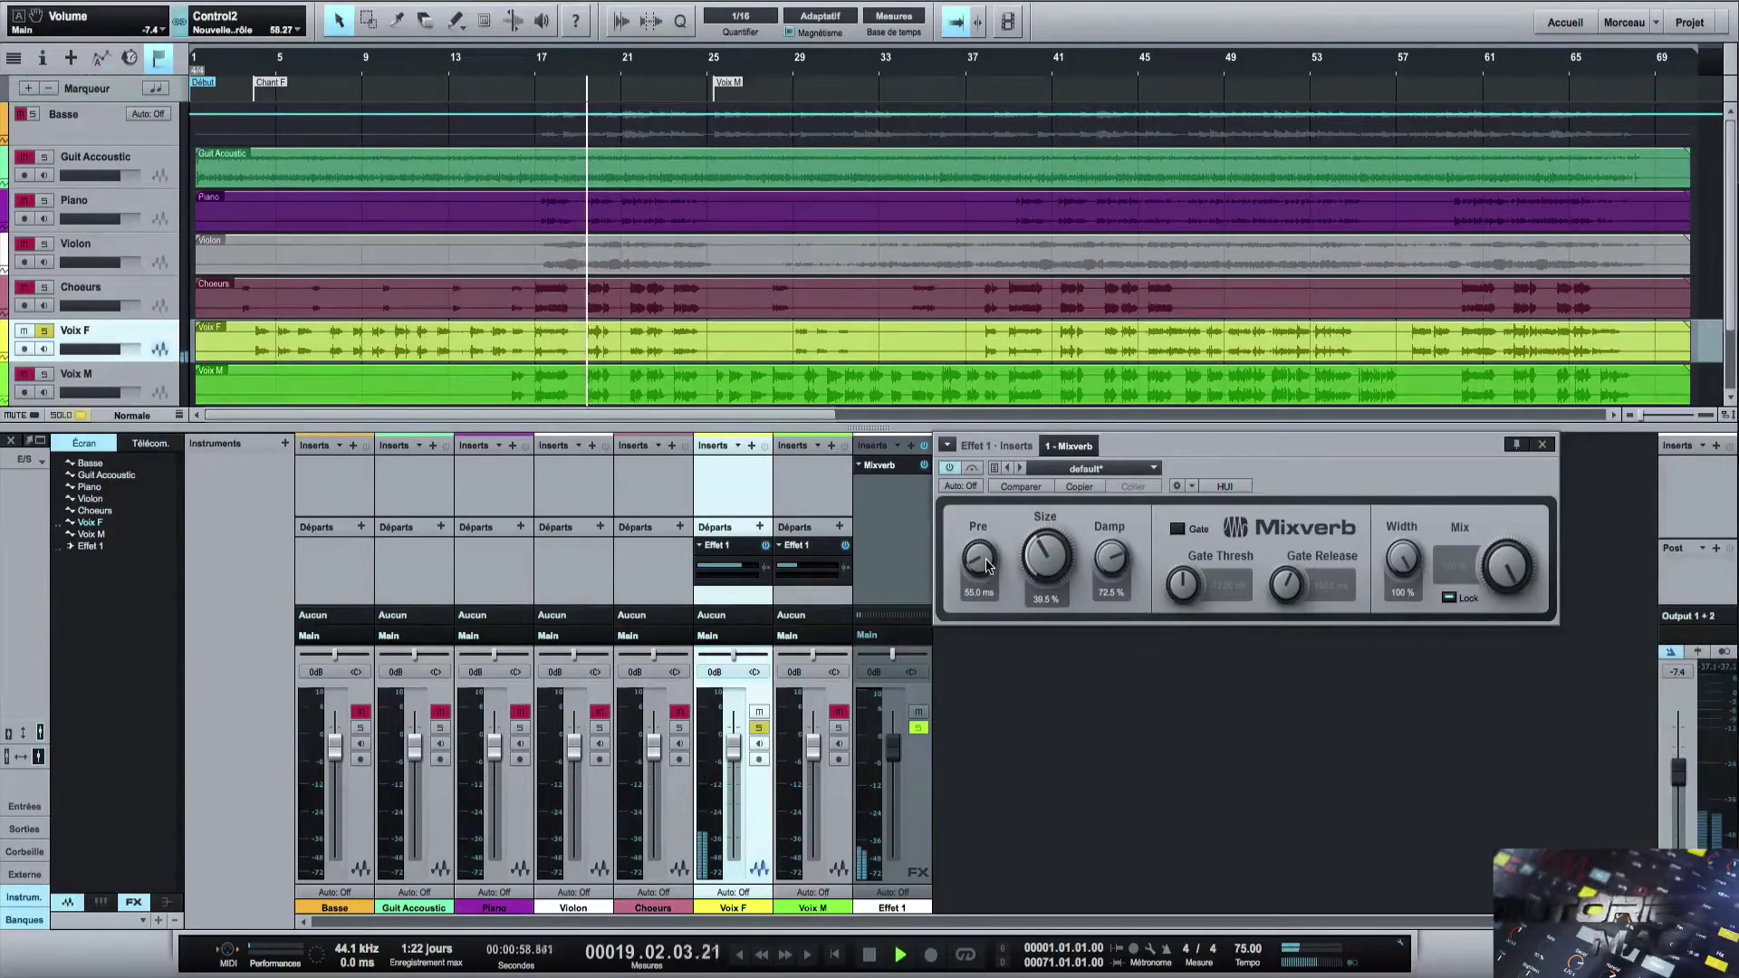
Compare Voix F with its reverb send muted and active, and set Mixverb to 30 ms predelay, 28.5 % Size and 58.5 % Damp.
{"action": "left_click", "coordinate": [766, 547]}
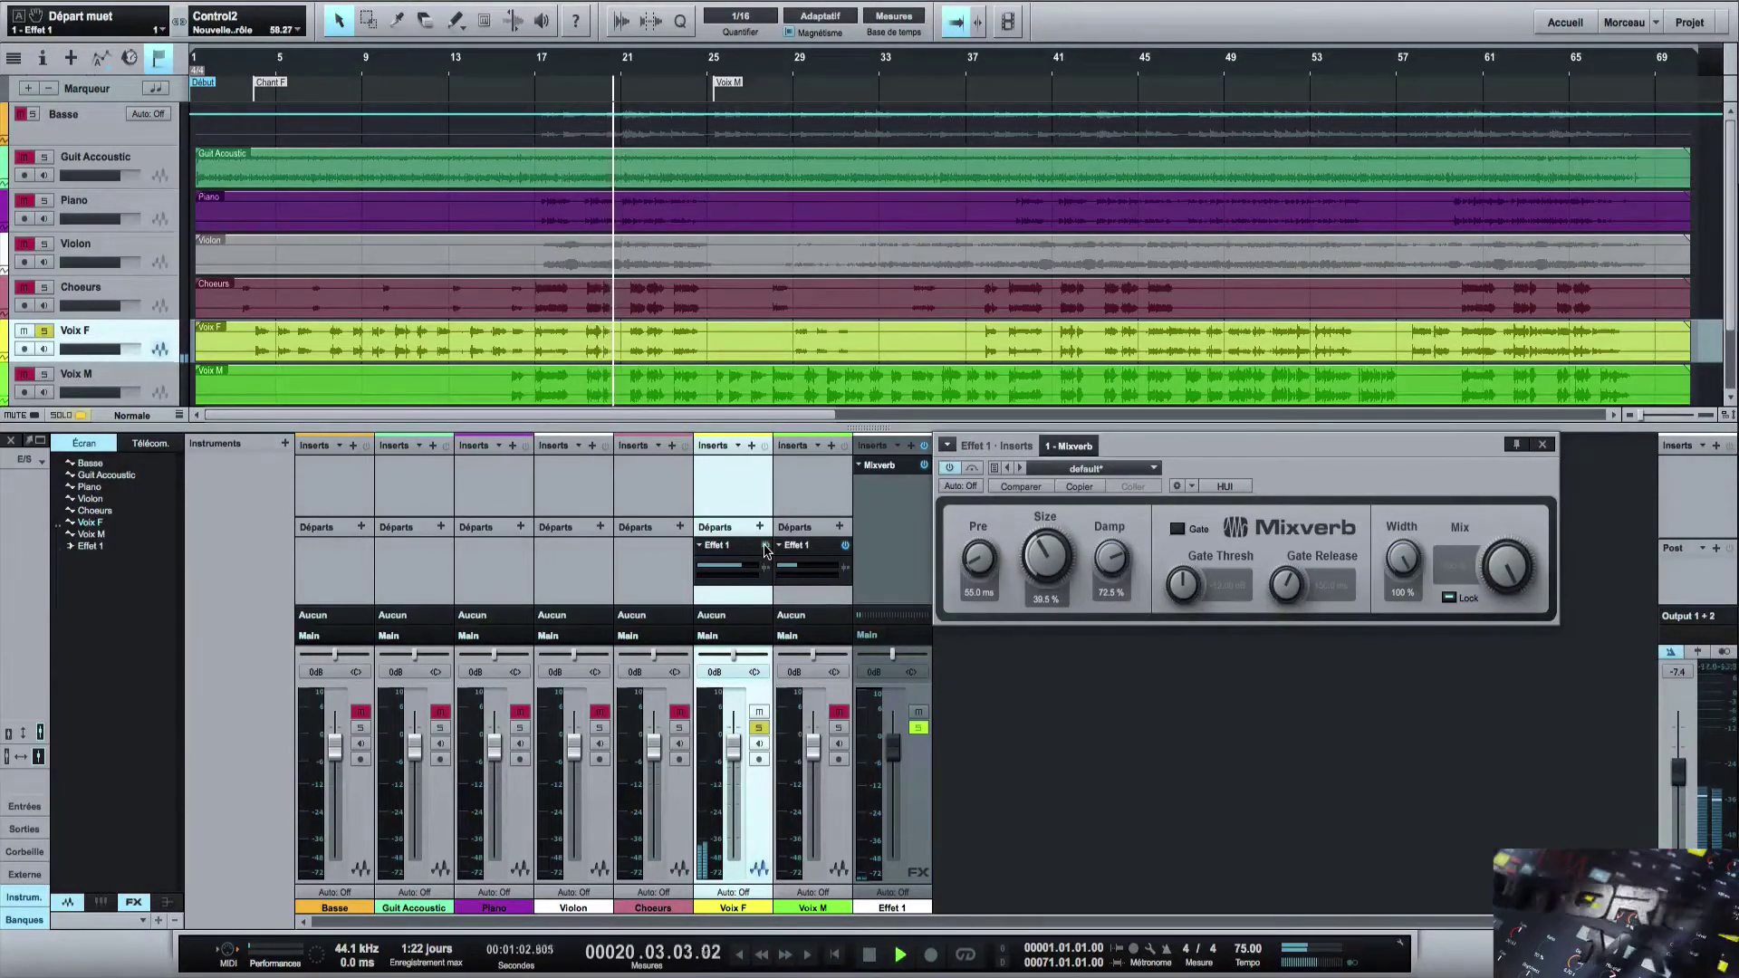
{"action": "left_click", "coordinate": [766, 547]}
{"action": "left_click_drag", "start_coordinate": [985, 560], "coordinate": [1111, 584]}
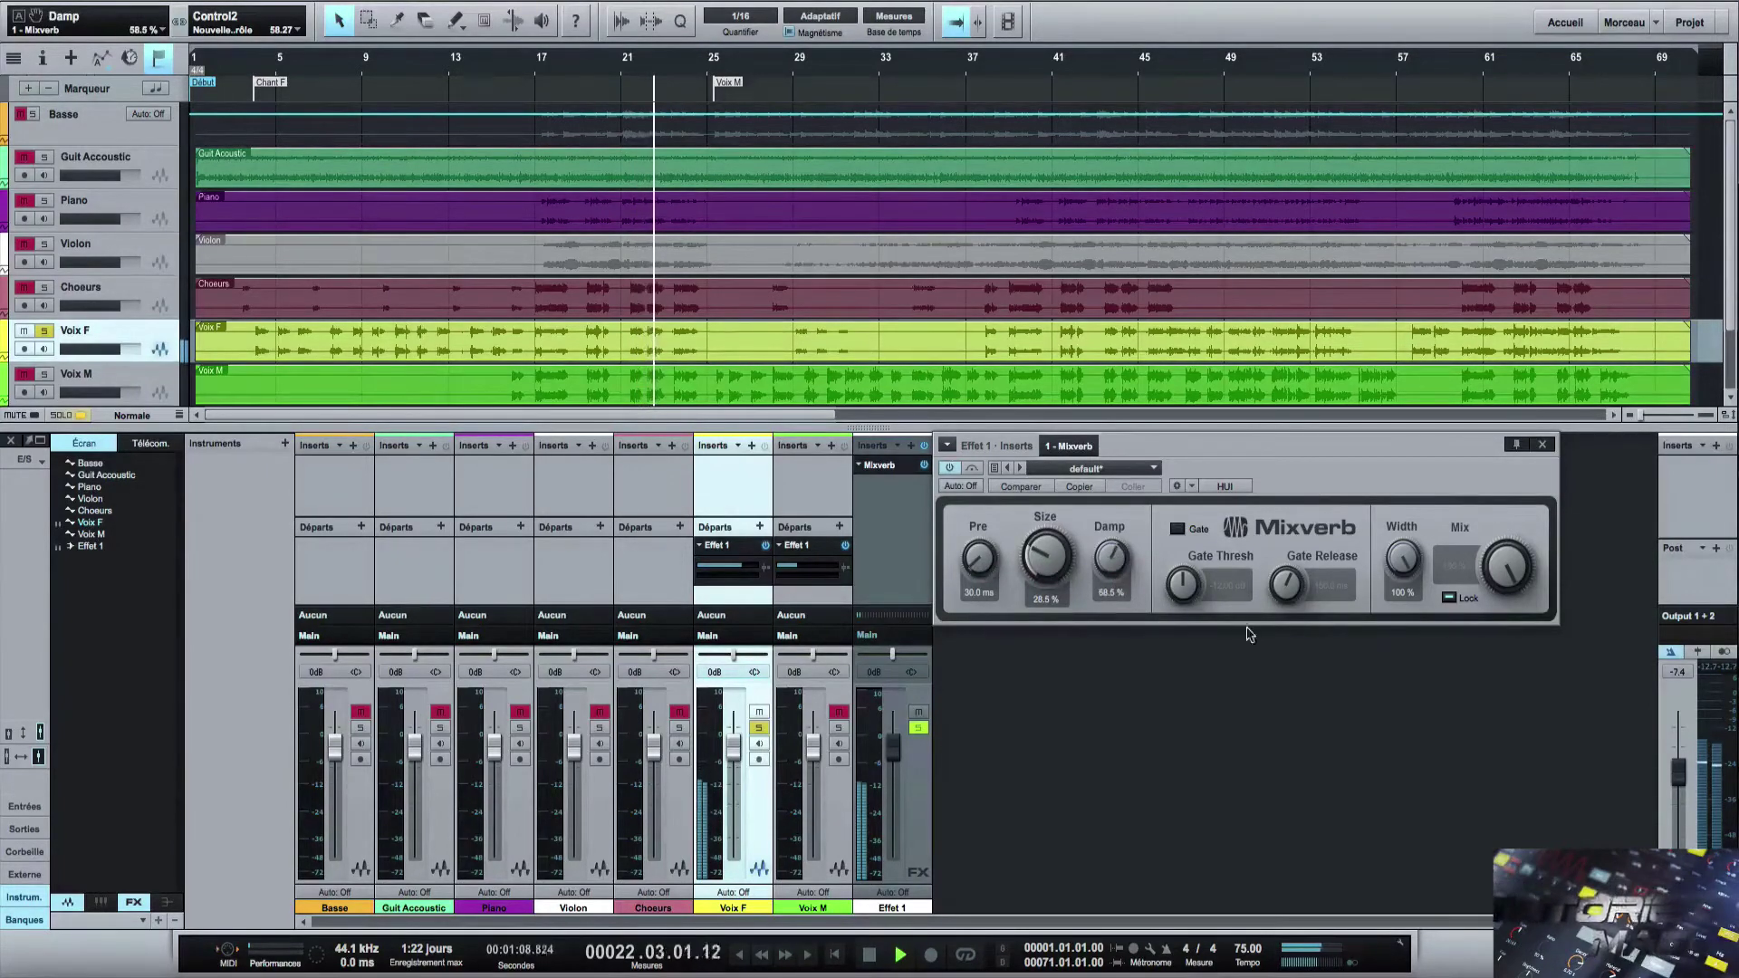
Enable Mixverb's Gate after comparing it on and off, and replay the soloed Voix F from its first passage.
{"action": "left_click", "coordinate": [1175, 529]}
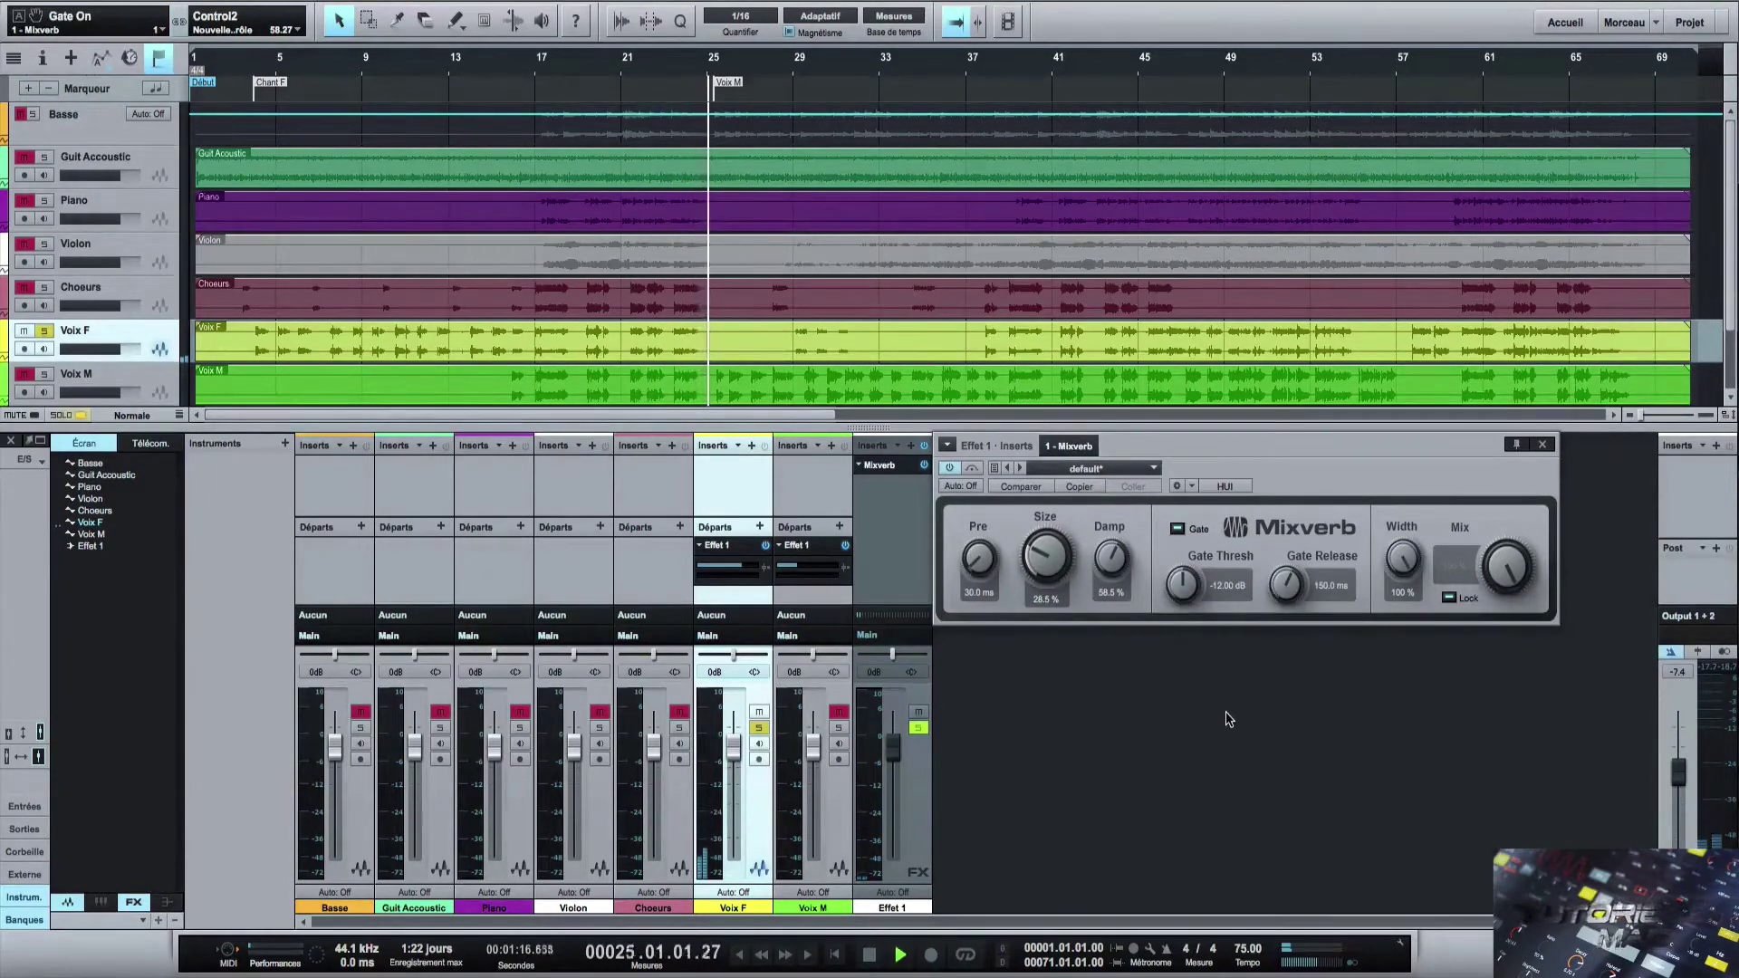
{"action": "left_click", "coordinate": [1178, 530]}
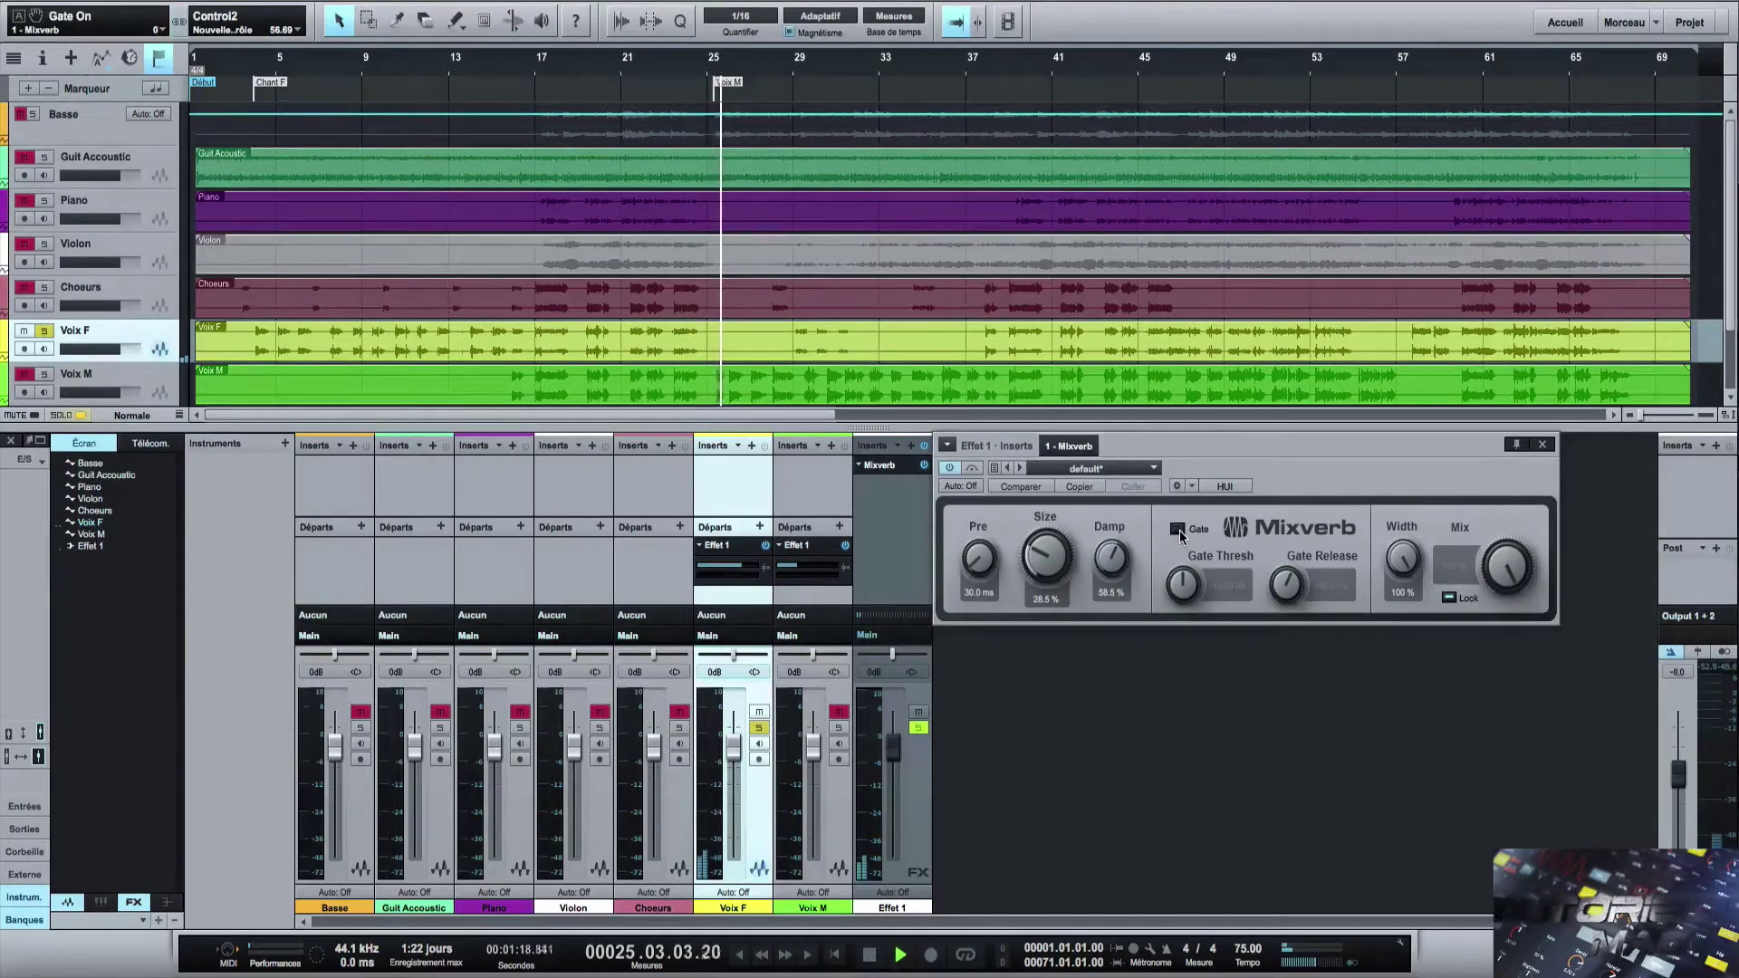
{"action": "left_click", "coordinate": [1178, 530]}
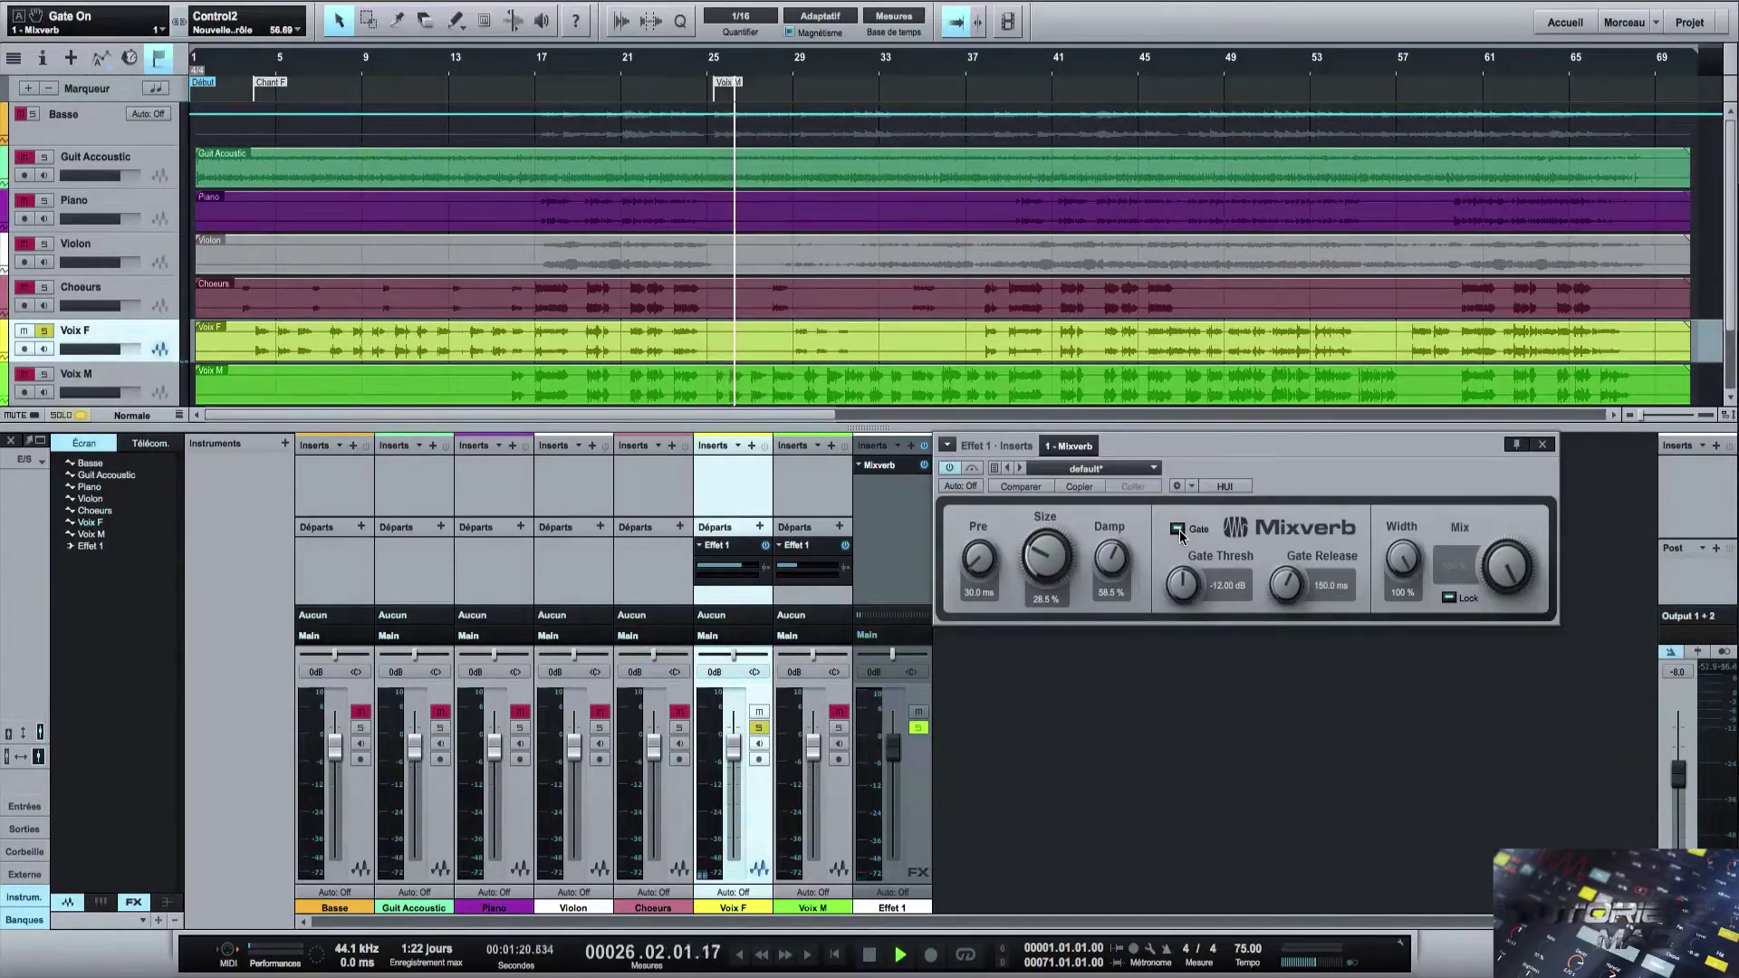
{"action": "key", "text": "KP_3"}
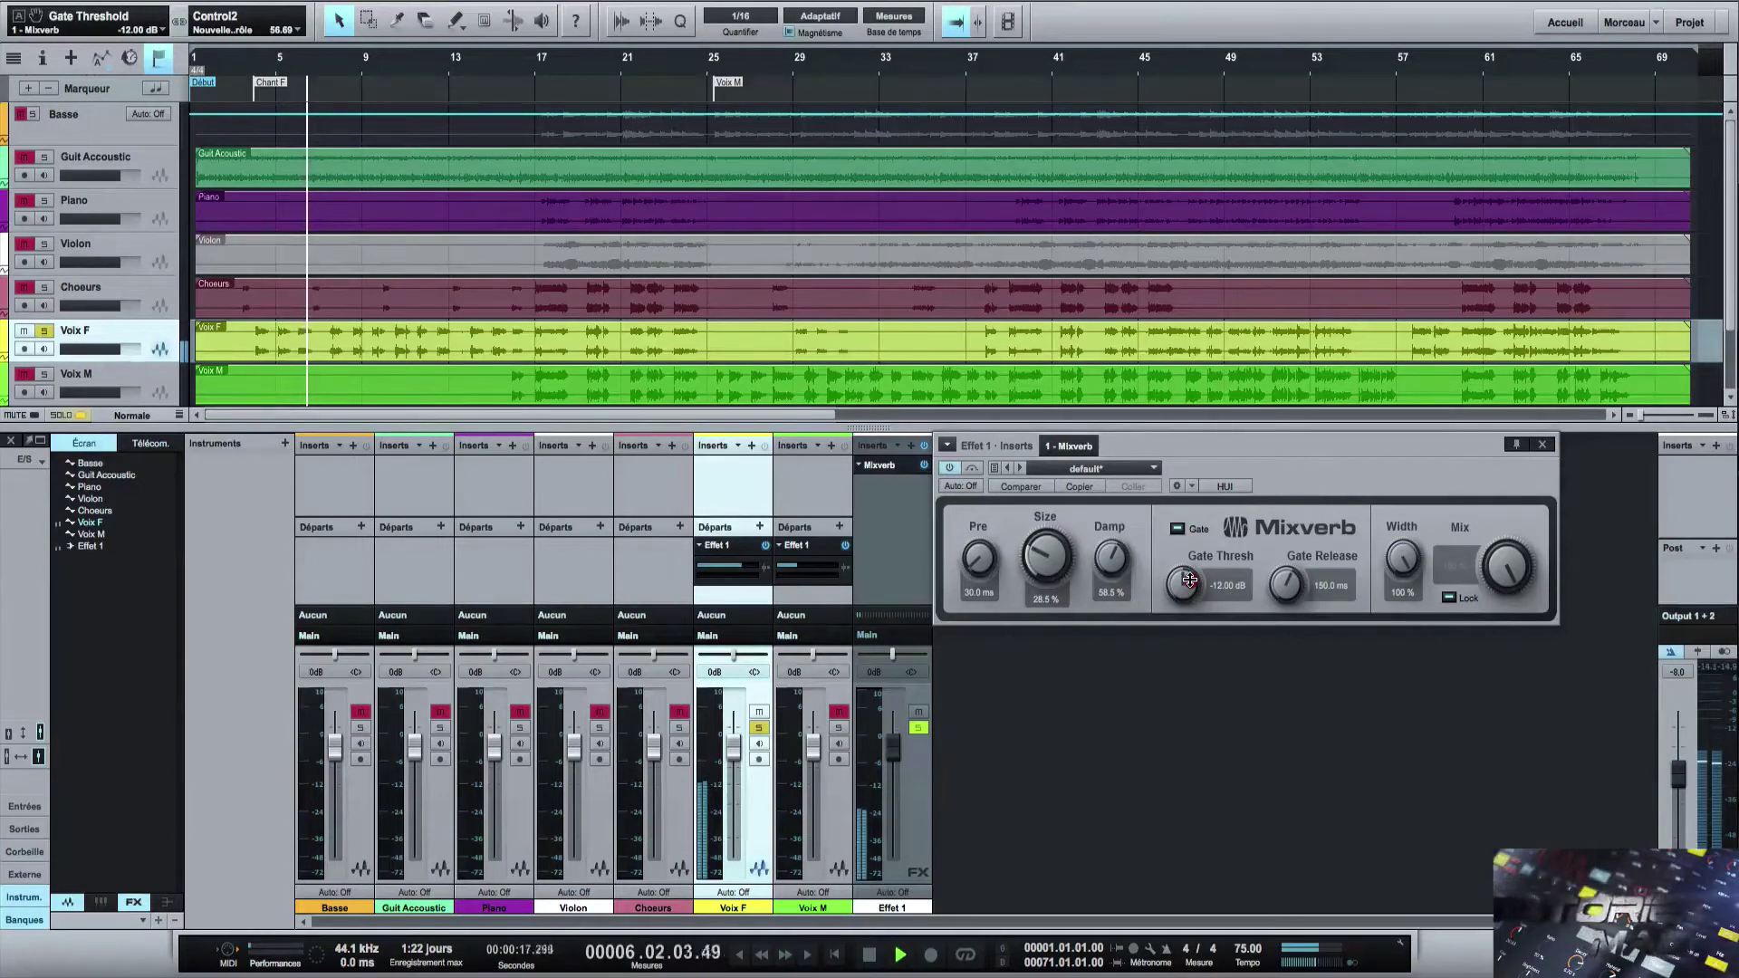
Lower Mixverb's gate threshold to -18.72 dB and try gate releases of 10 ms and about 236 ms.
{"action": "mouse_move", "coordinate": [1189, 580]}
{"action": "left_mouse_down"}
{"action": "mouse_move", "coordinate": [1195, 670]}
{"action": "mouse_move", "coordinate": [1202, 453]}
{"action": "mouse_move", "coordinate": [1194, 611]}
{"action": "left_mouse_up"}
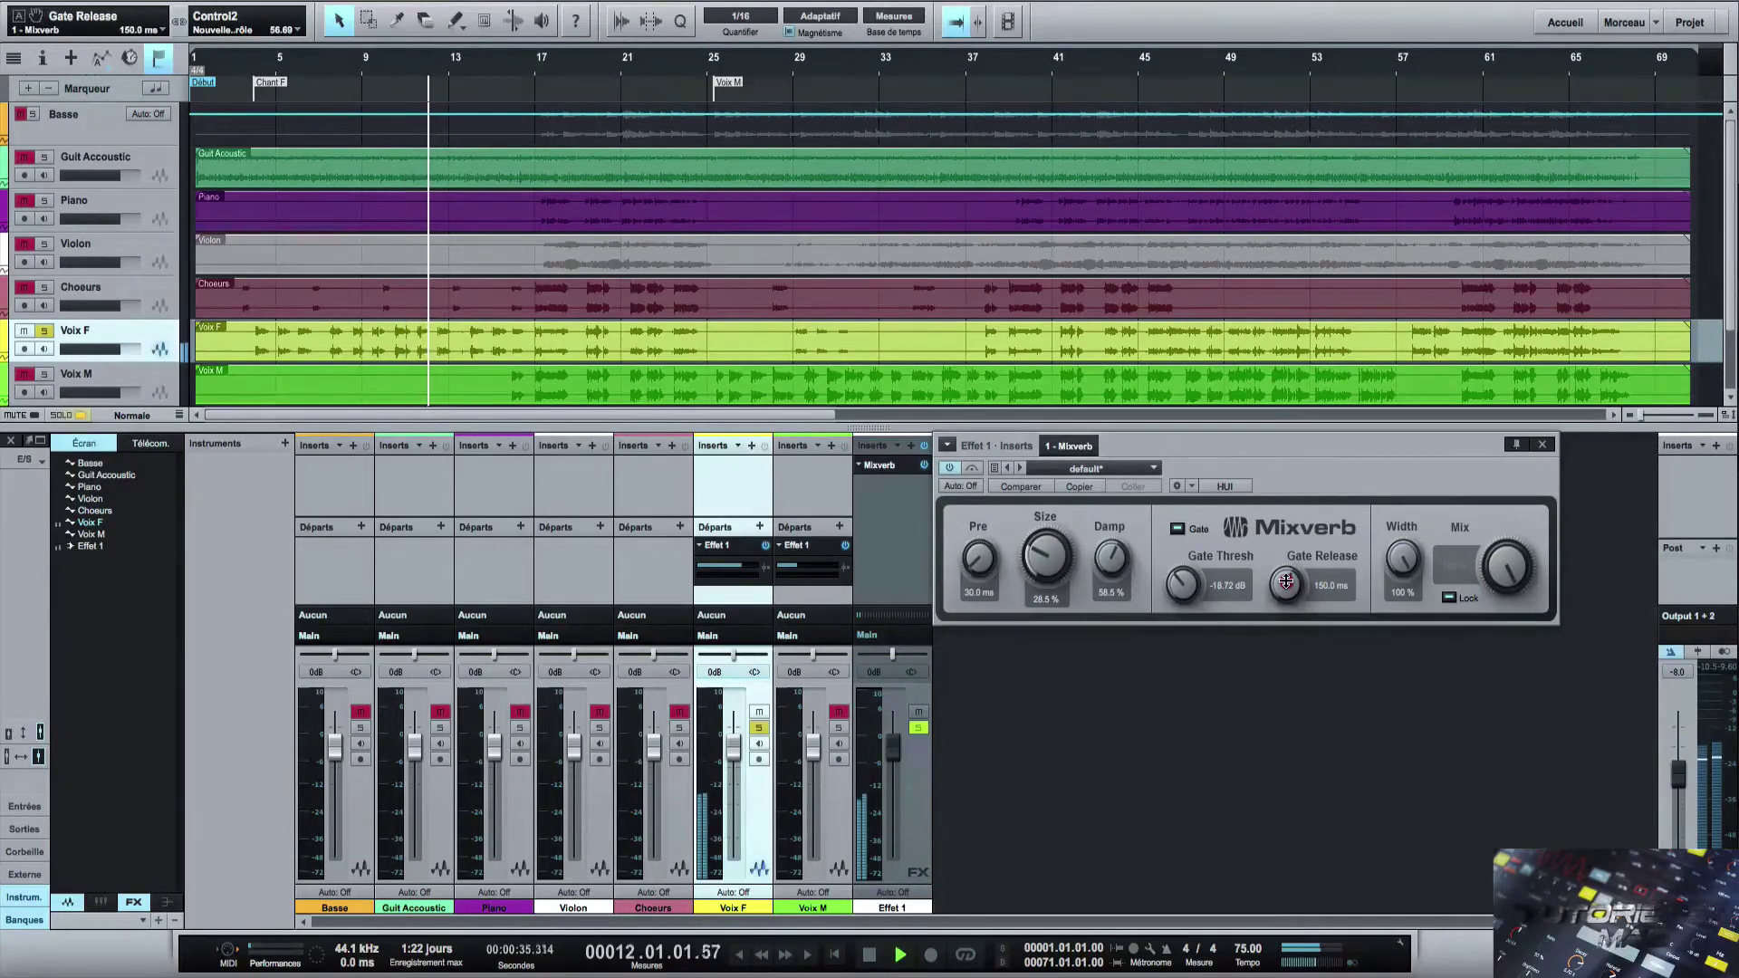
{"action": "left_click_drag", "start_coordinate": [1286, 582], "coordinate": [1297, 740]}
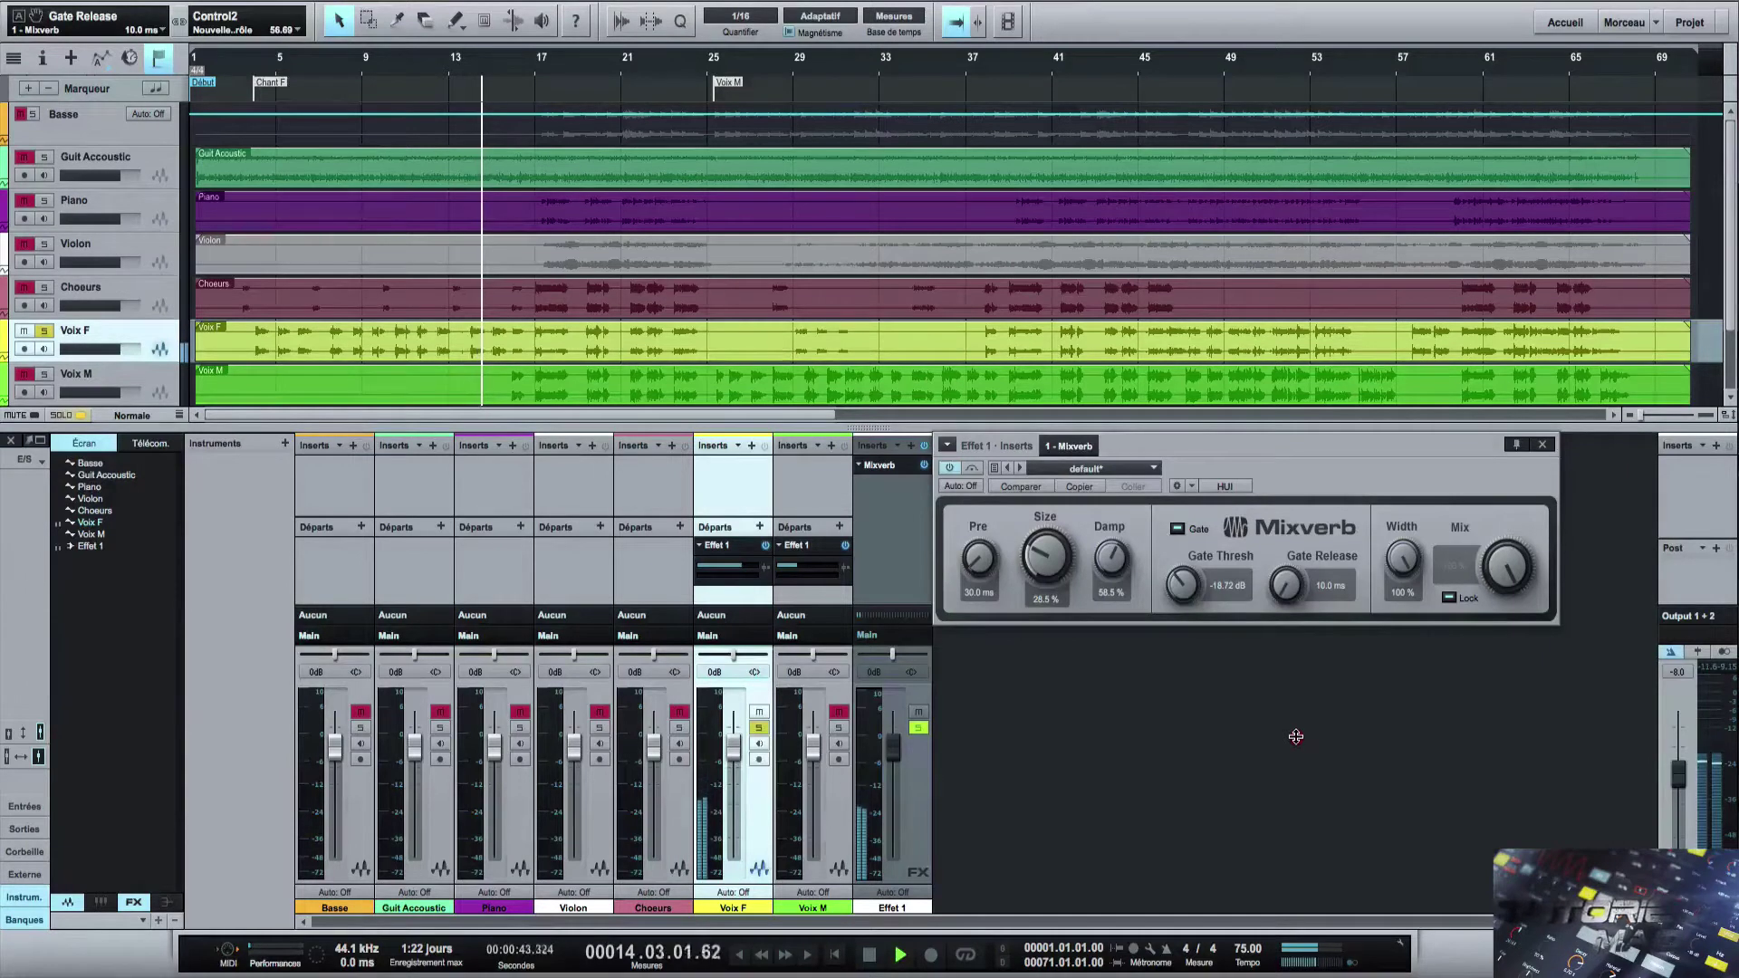
{"action": "left_click_drag", "start_coordinate": [1297, 737], "coordinate": [1300, 527]}
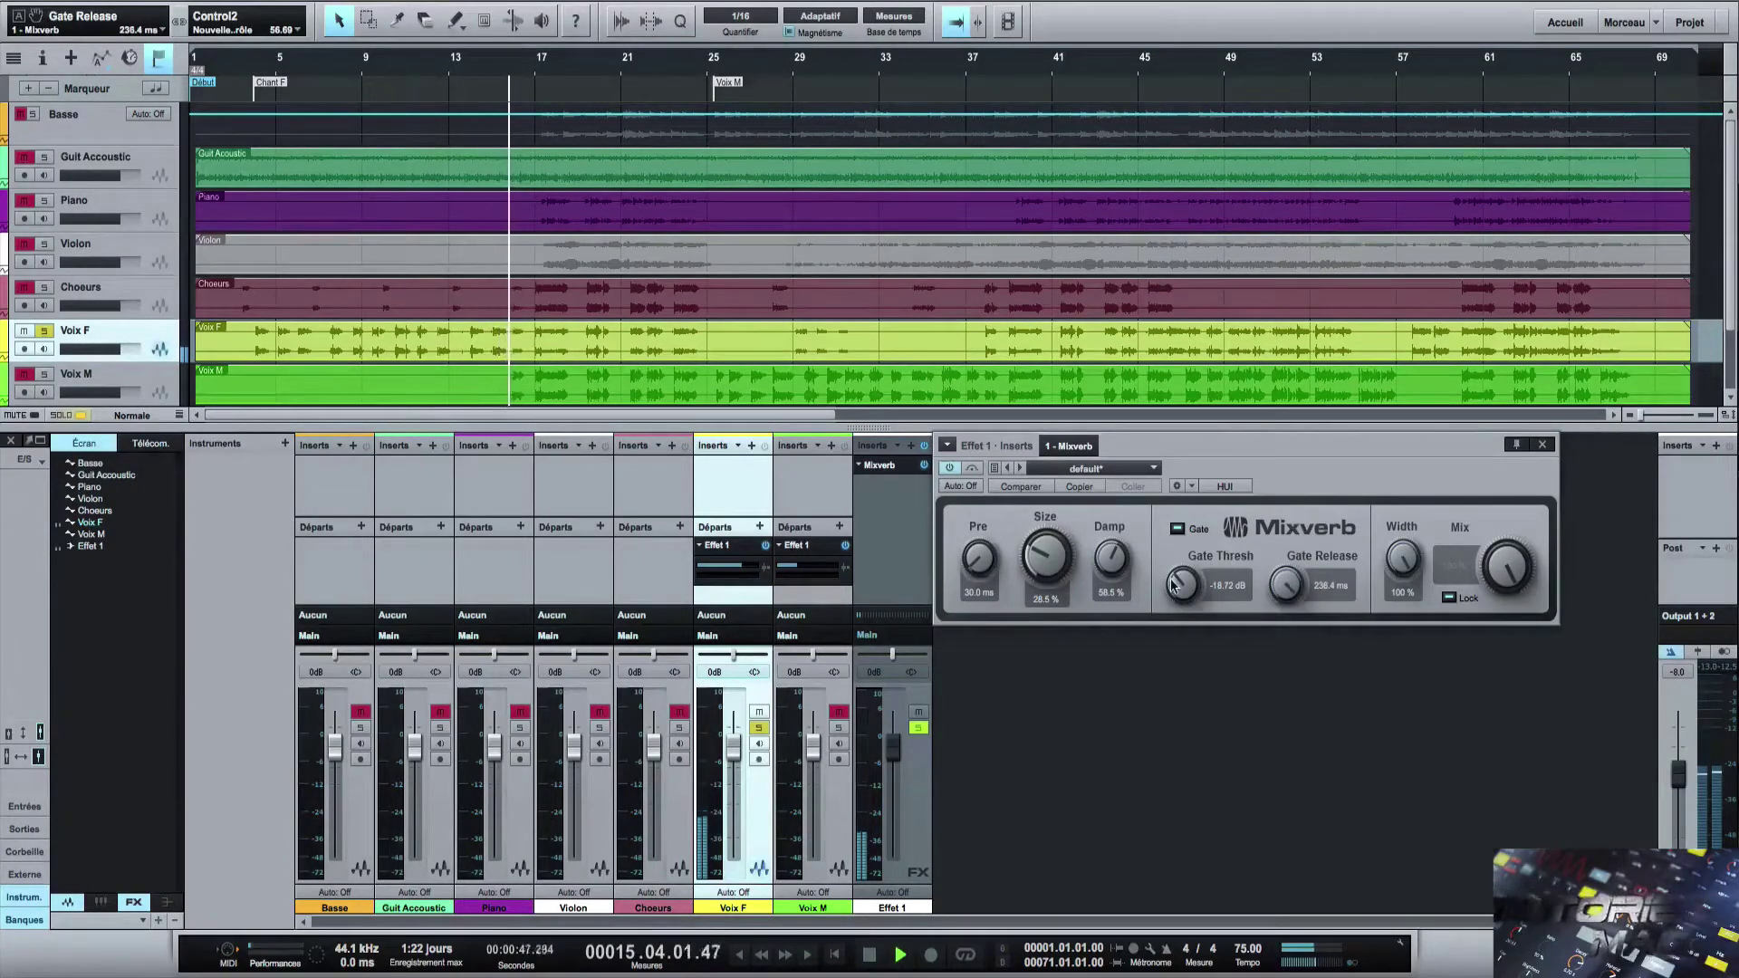
Set Mixverb's gate threshold to -5.76 dB and its release to about 108 ms, and switch the gate off.
{"action": "left_click_drag", "start_coordinate": [1182, 582], "coordinate": [1182, 536]}
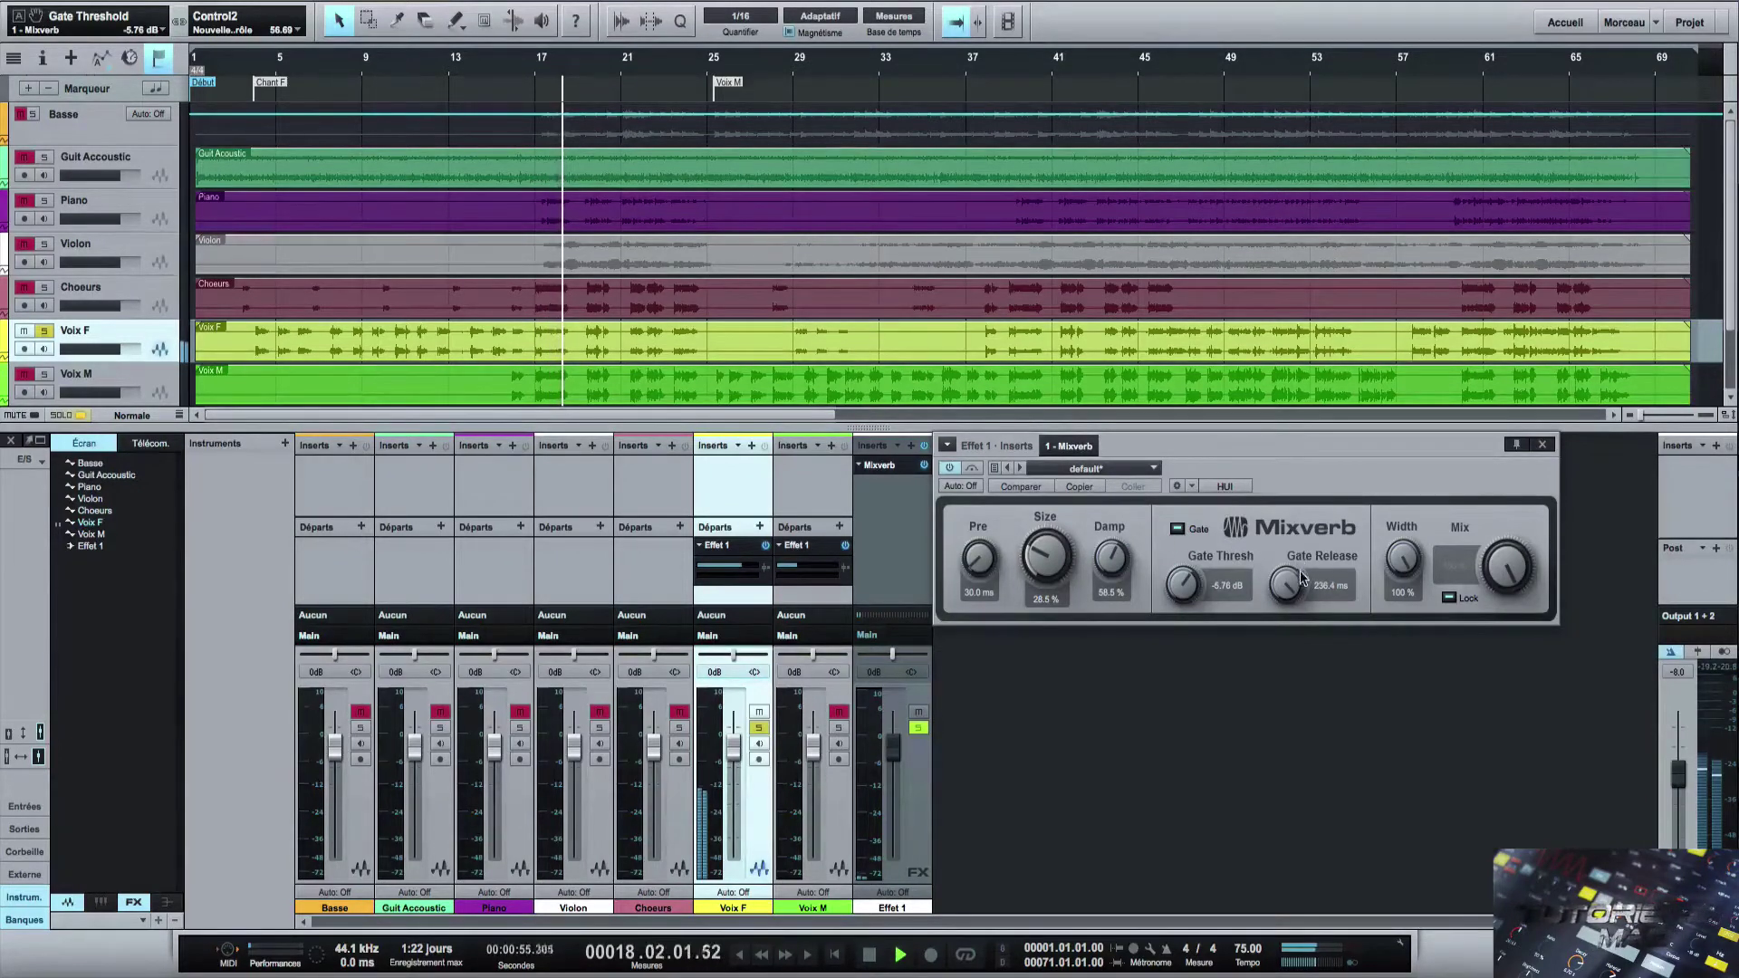
{"action": "left_click_drag", "start_coordinate": [1294, 581], "coordinate": [1287, 674]}
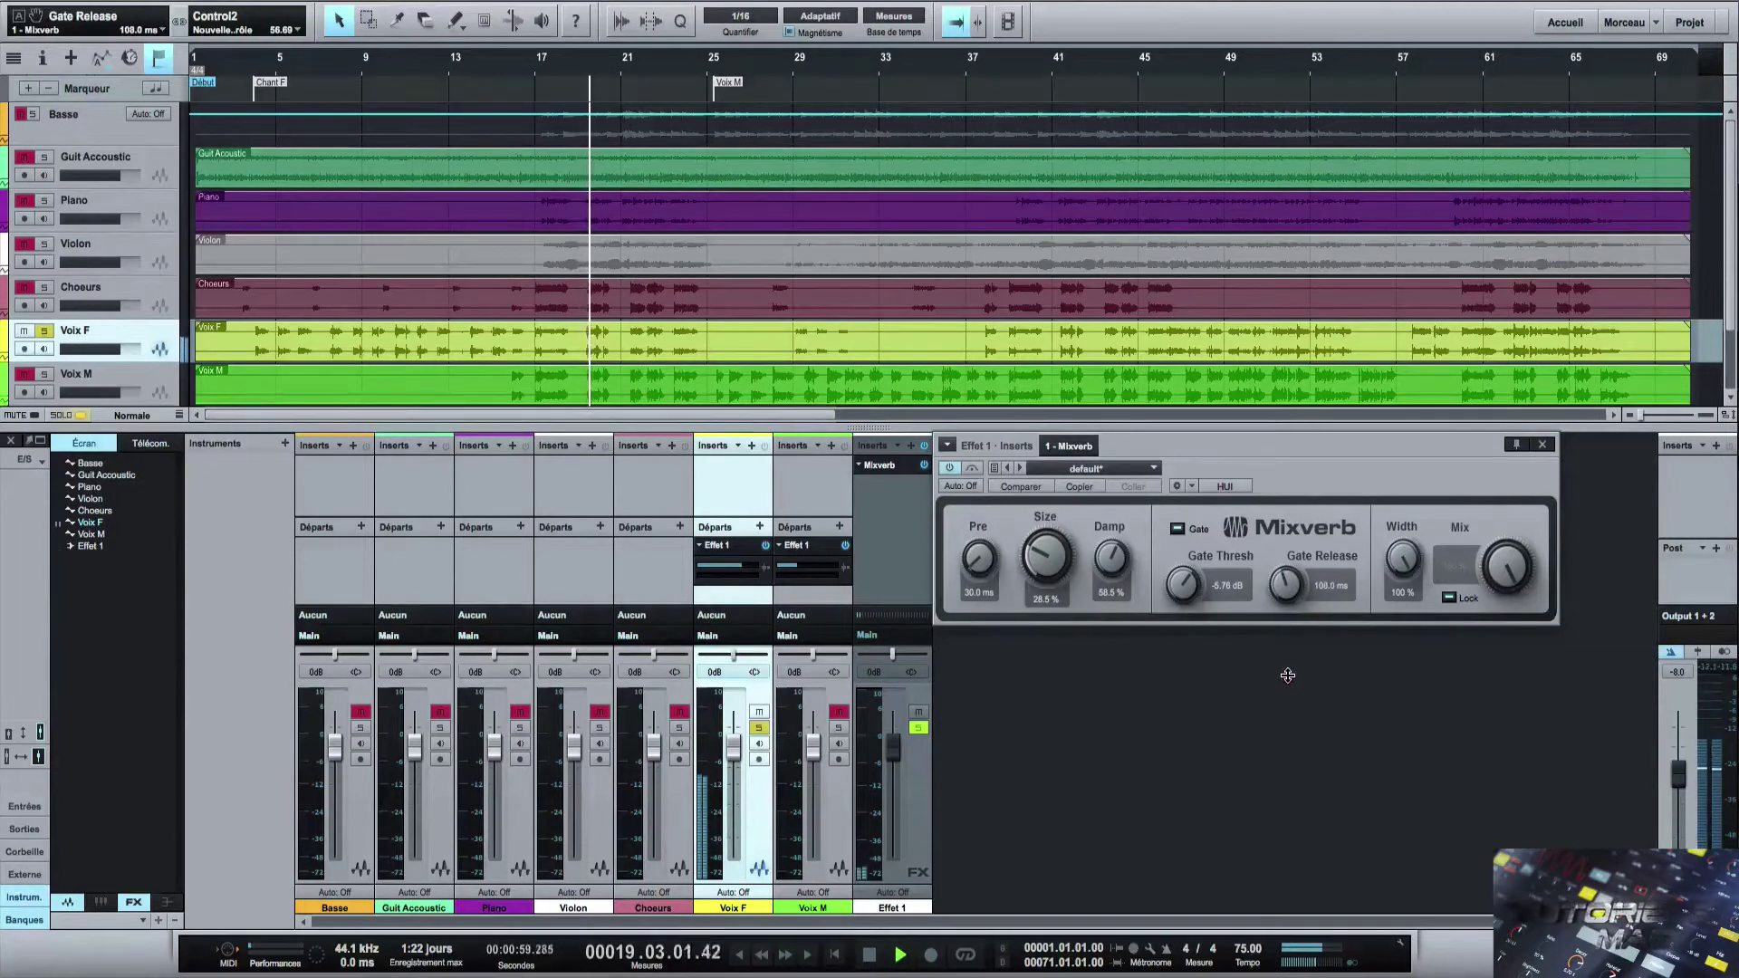
{"action": "left_click", "coordinate": [1178, 529]}
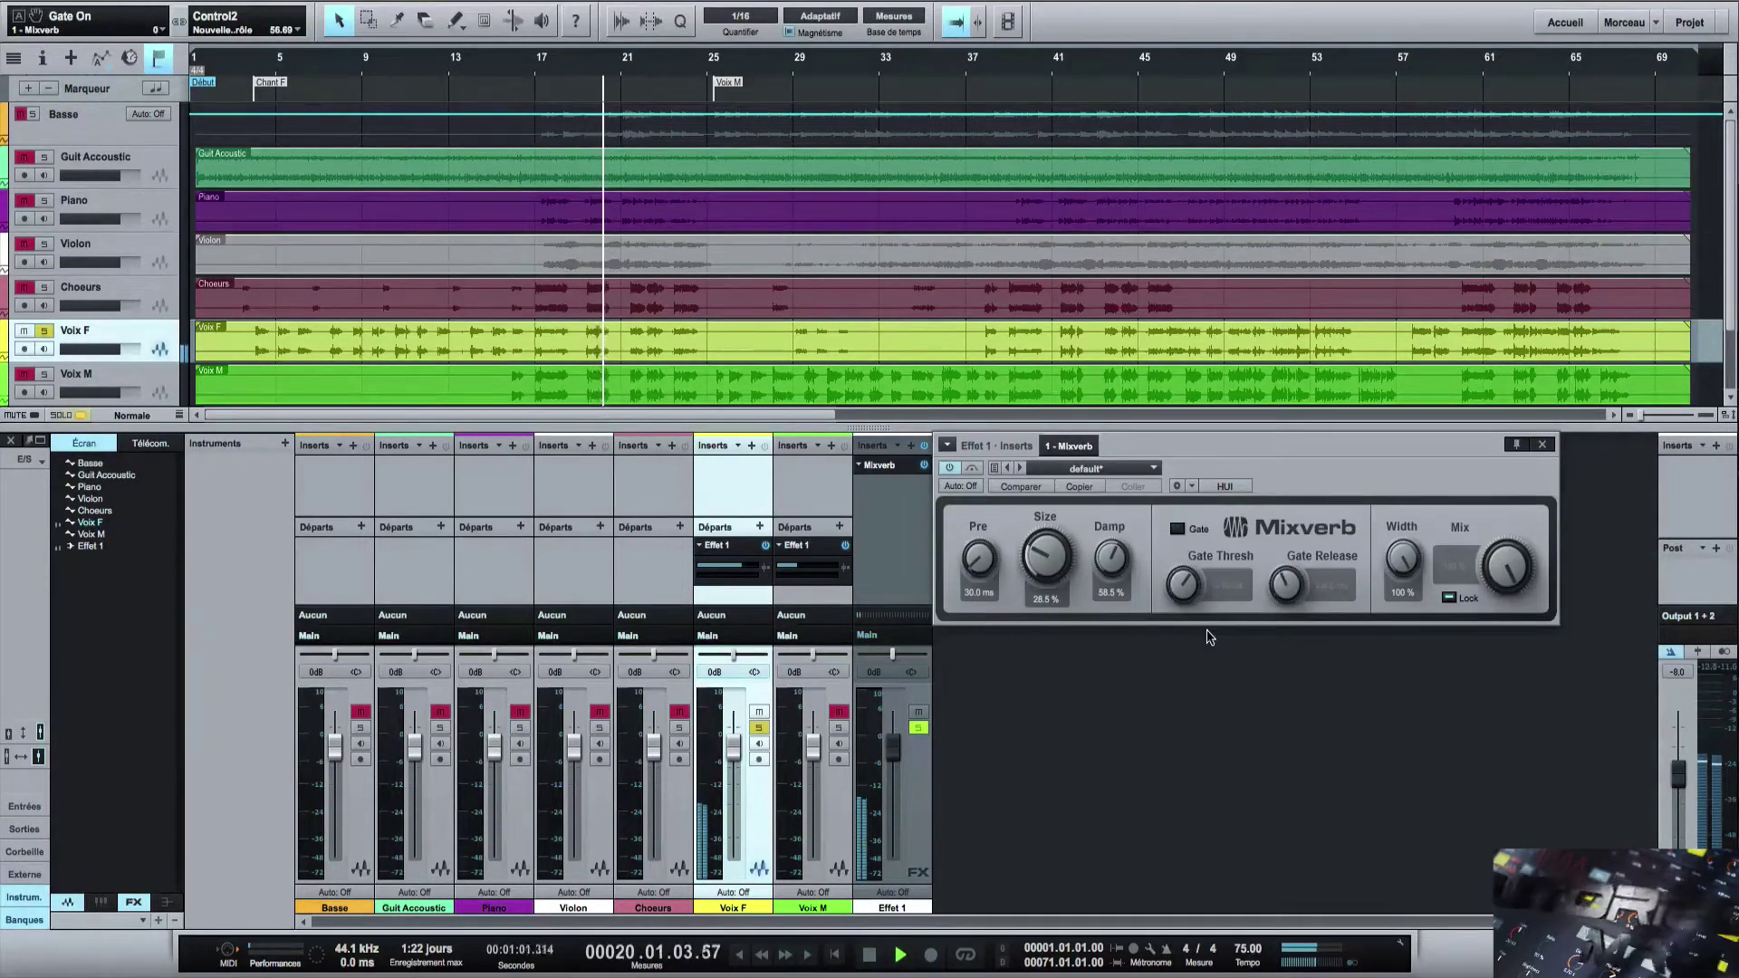
Try Mixverb's Width at 4.5 % and return it to 100 %.
{"action": "left_click", "coordinate": [1402, 553]}
{"action": "left_click_drag", "start_coordinate": [1402, 555], "coordinate": [1411, 747]}
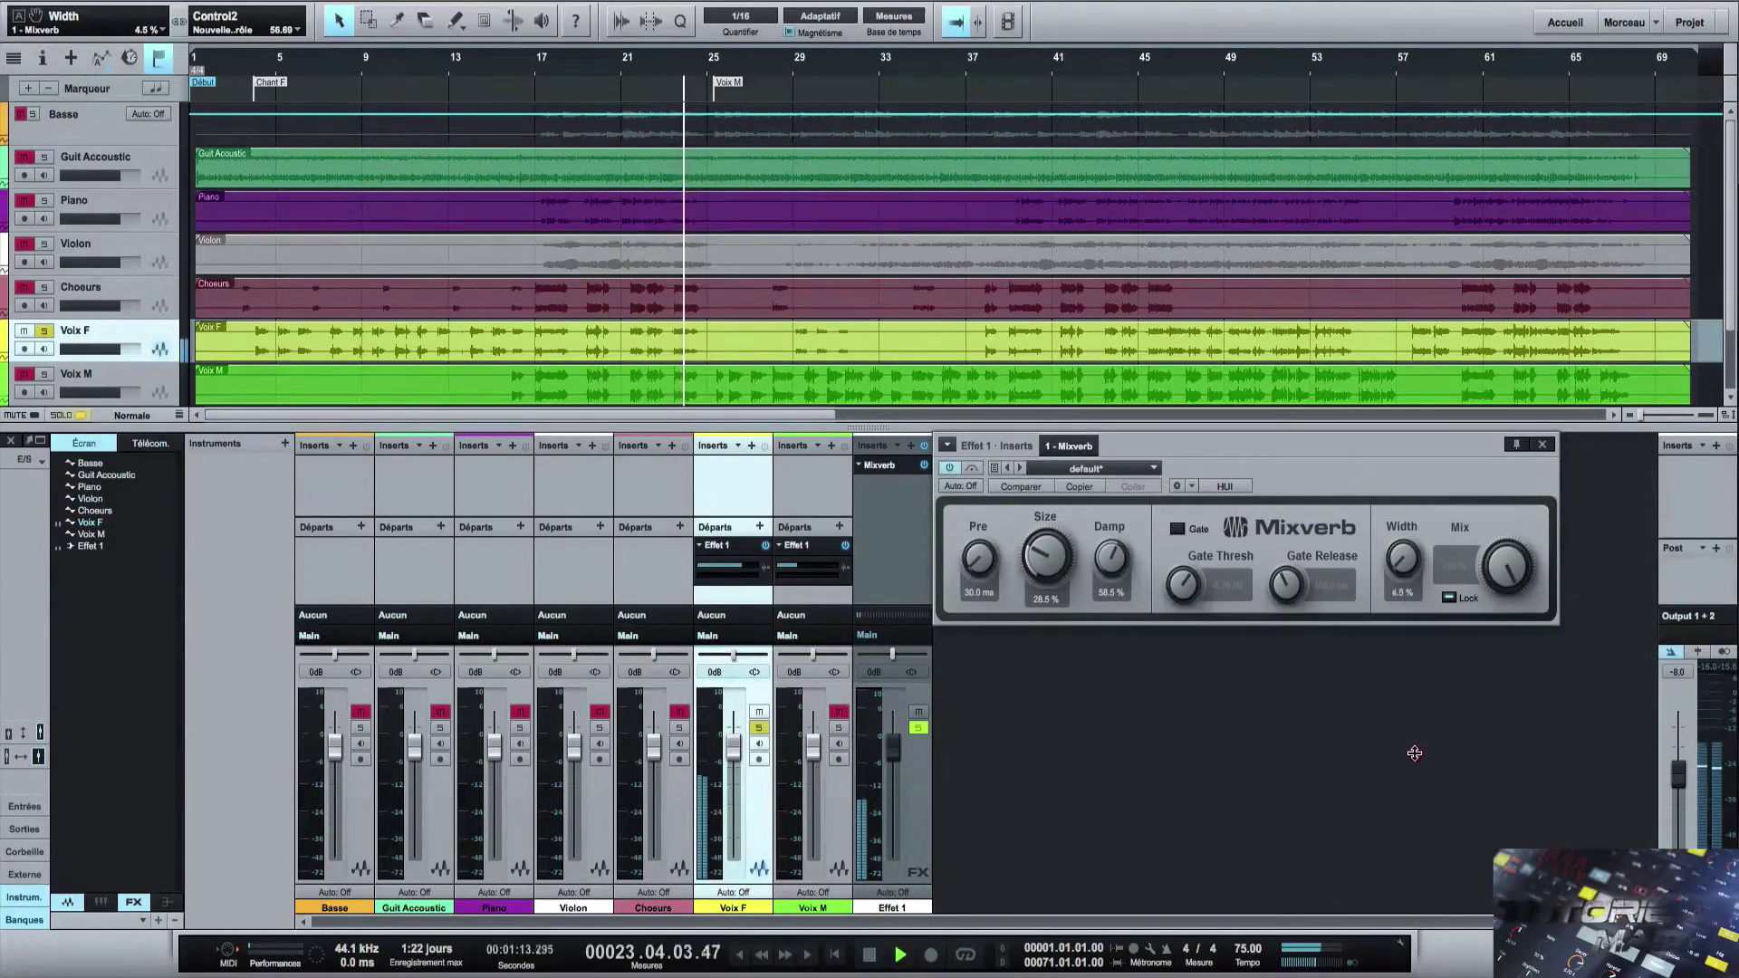
{"action": "left_click_drag", "start_coordinate": [1417, 753], "coordinate": [1414, 530]}
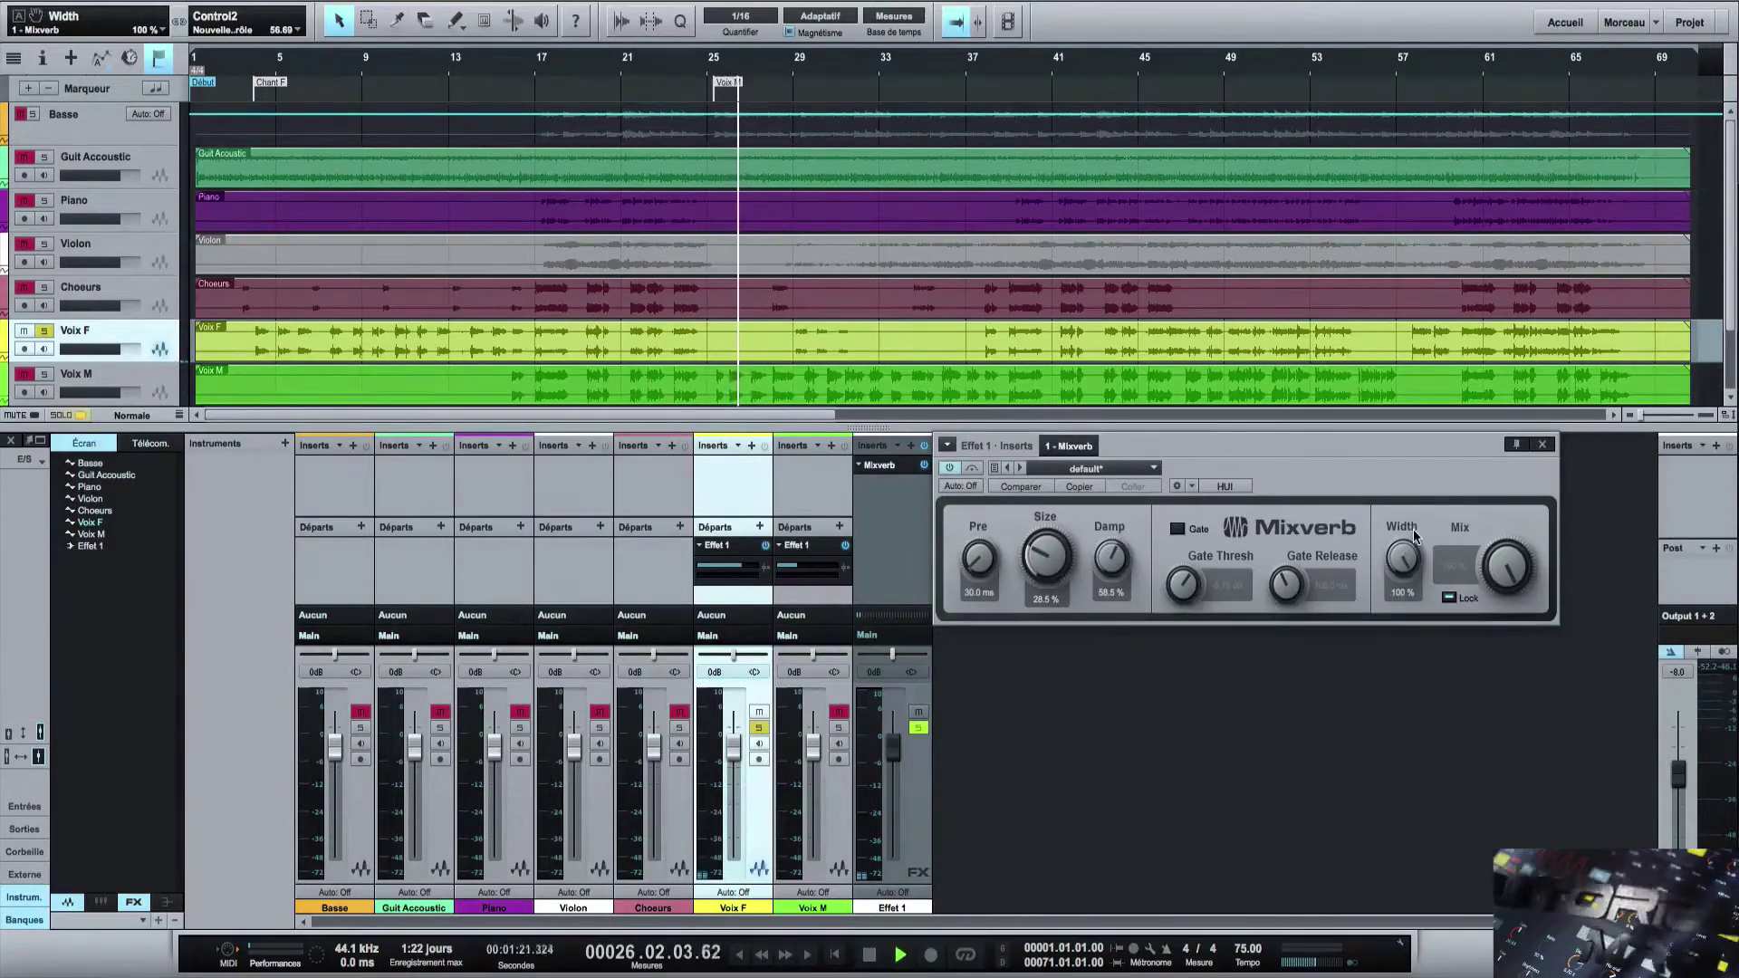
Replay from the Chant F marker and set Mixverb to about 96 % Width, 43 % Damp, 20.5 % Size and 75 ms predelay.
{"action": "key", "text": "KP_3"}
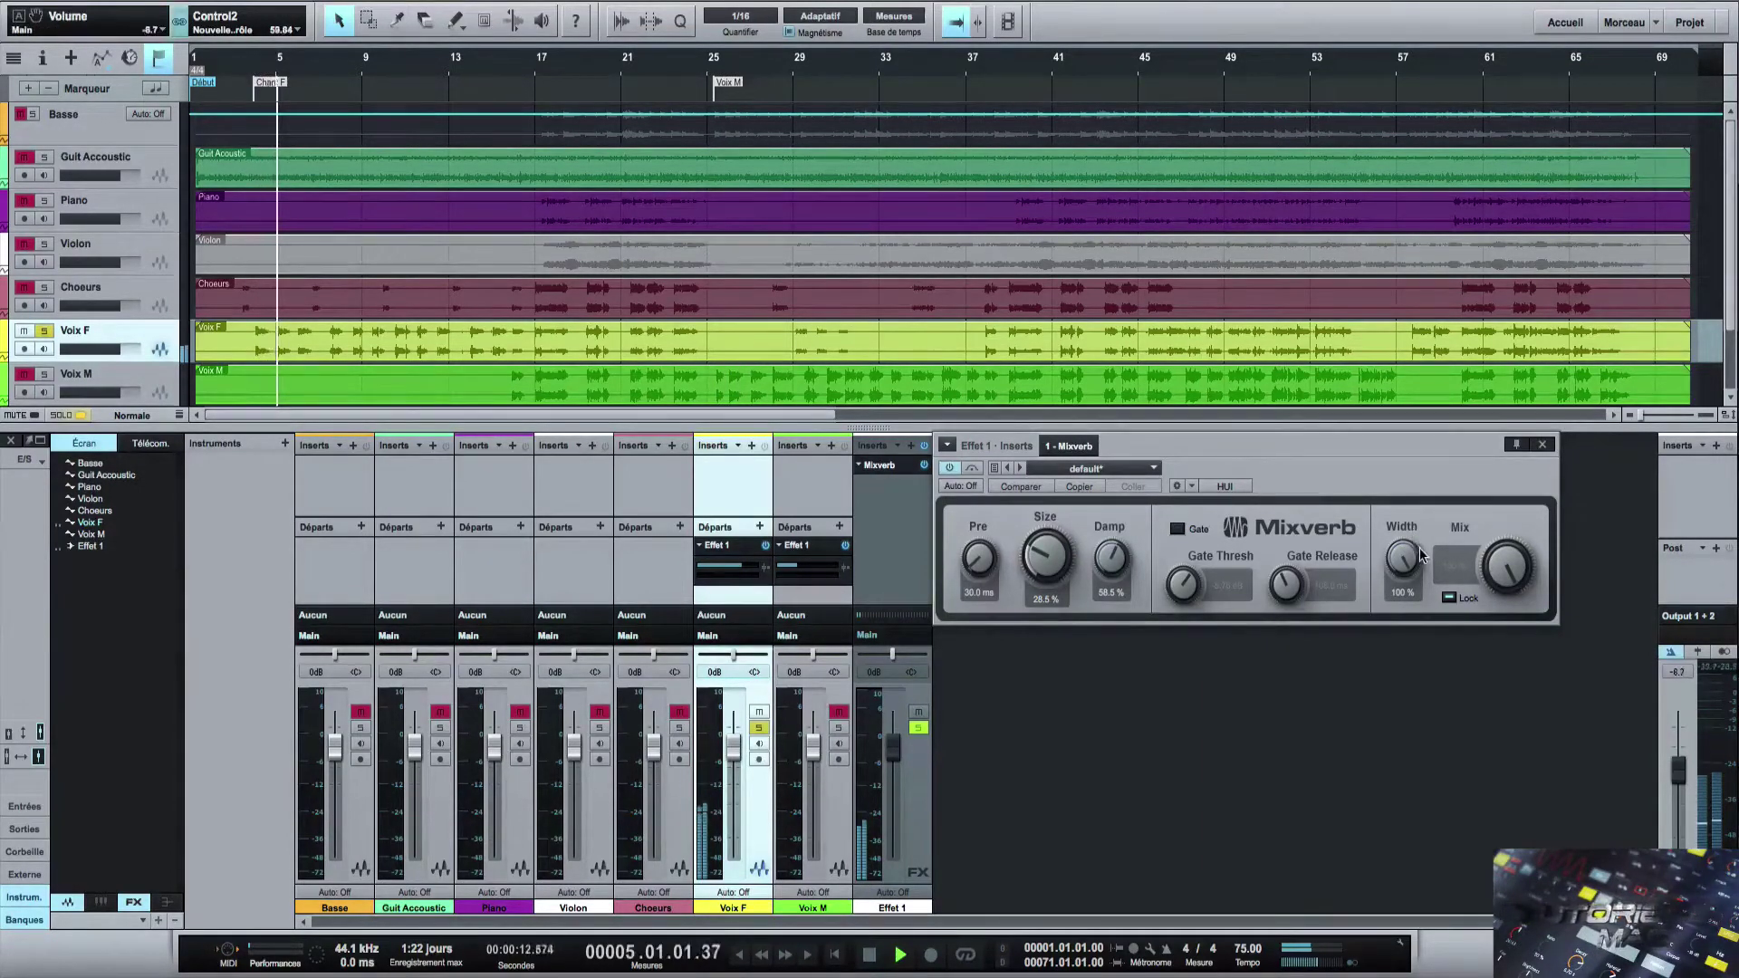
{"action": "left_click_drag", "start_coordinate": [1411, 550], "coordinate": [1358, 569]}
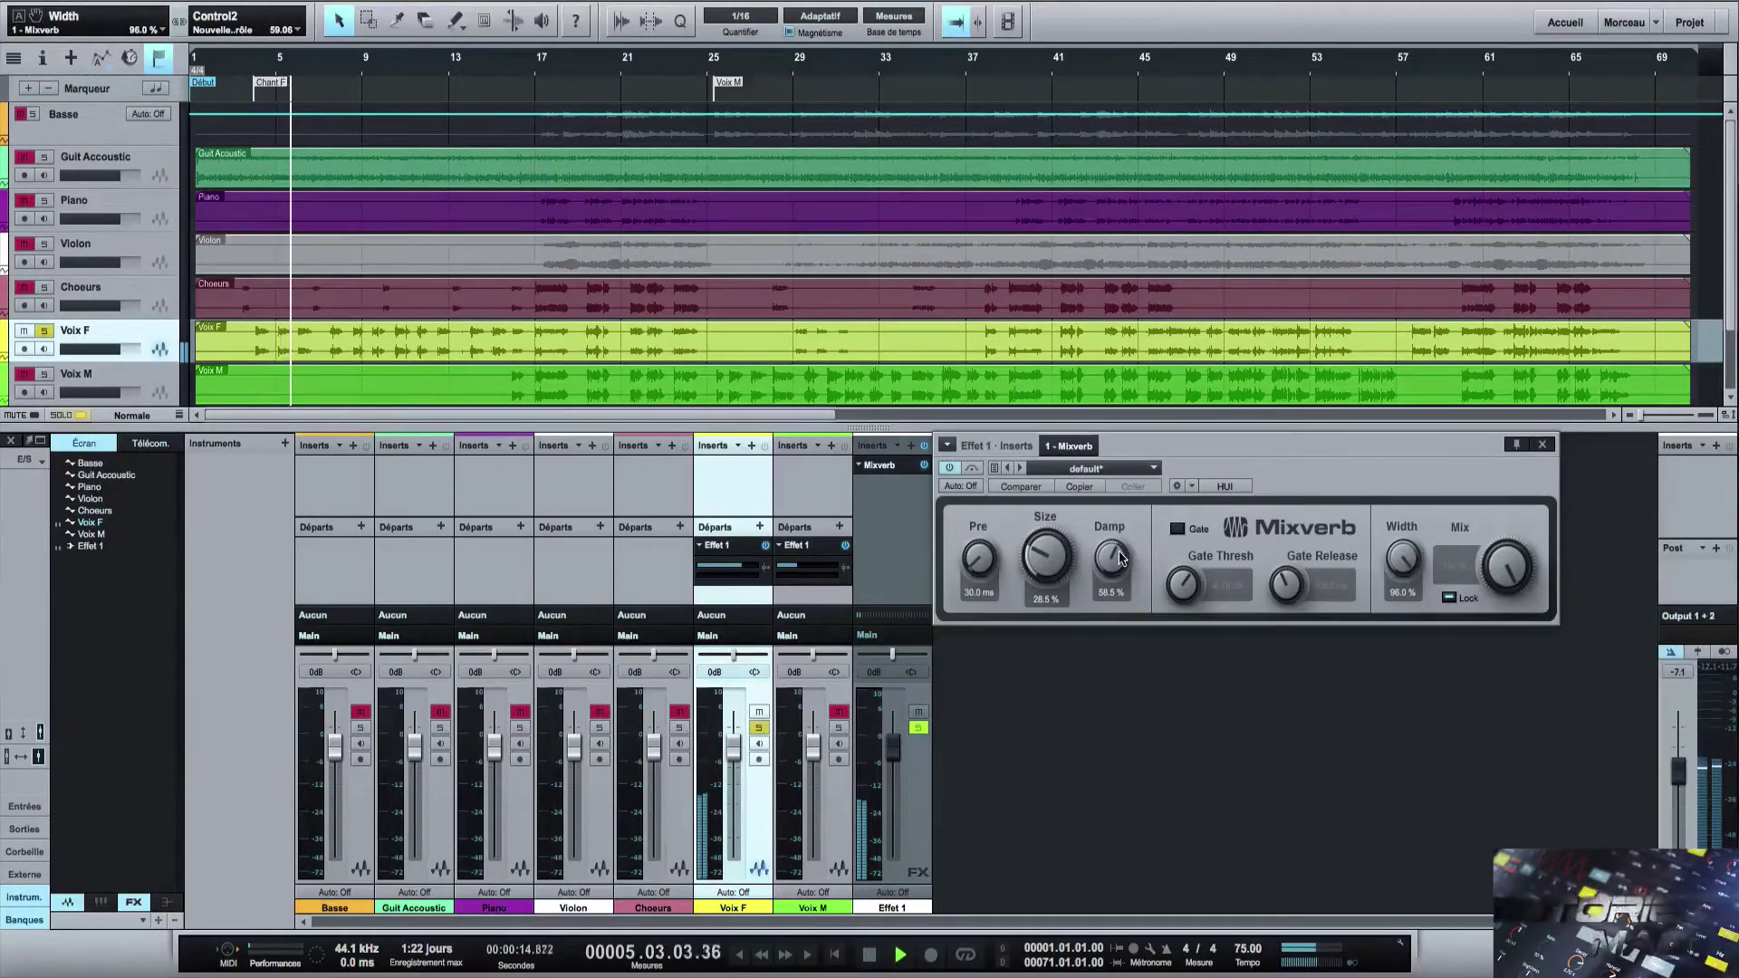
{"action": "left_click_drag", "start_coordinate": [1120, 557], "coordinate": [982, 530]}
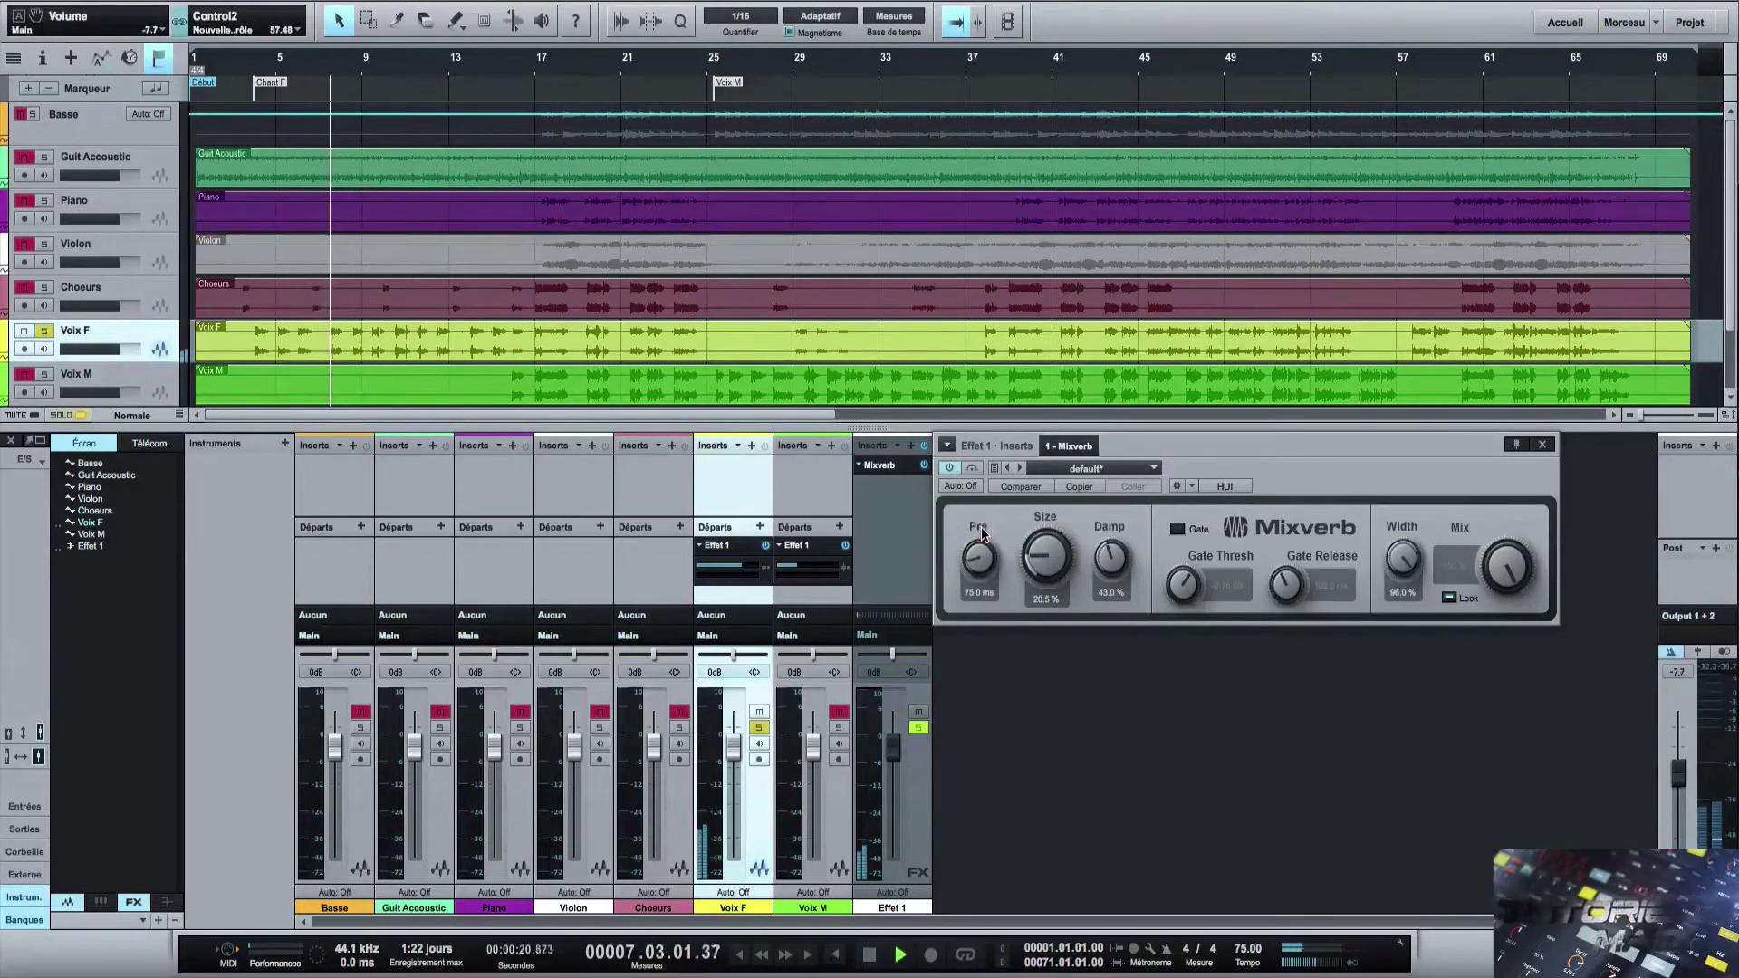
Unsolo Voix F to hear it in the full mix and lower its Effet 1 send, checking the send's mute.
{"action": "key", "text": "s"}
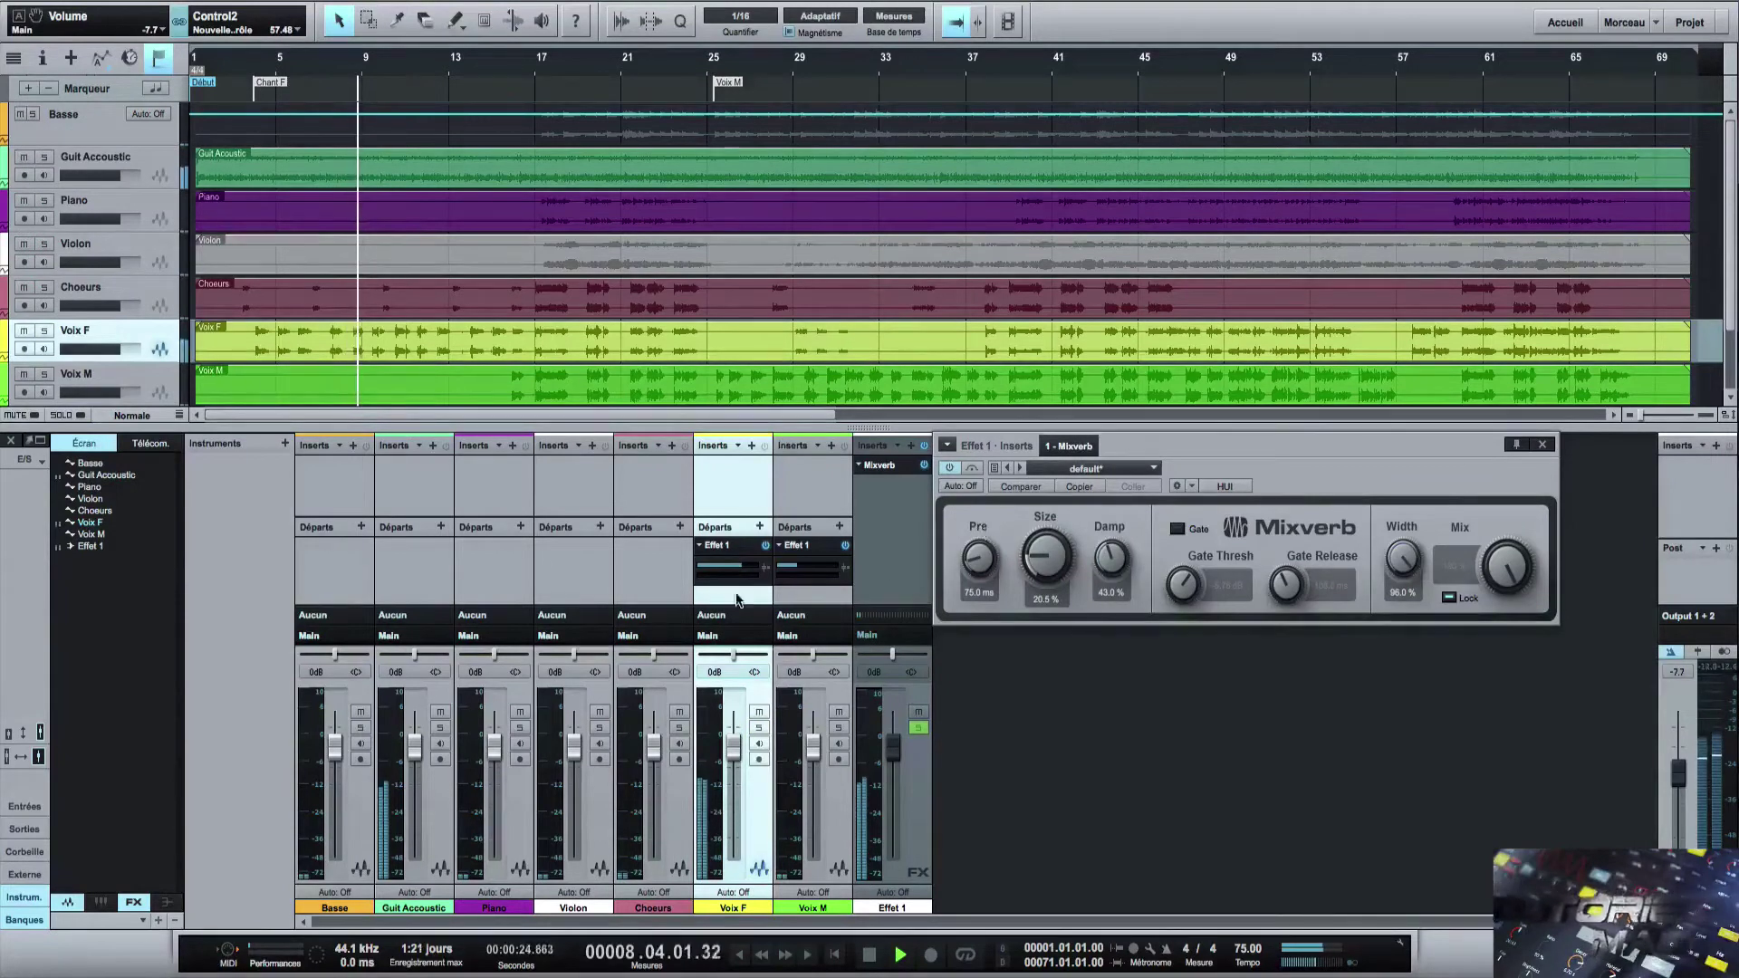
{"action": "left_click_drag", "start_coordinate": [740, 573], "coordinate": [717, 572]}
{"action": "left_click", "coordinate": [765, 546]}
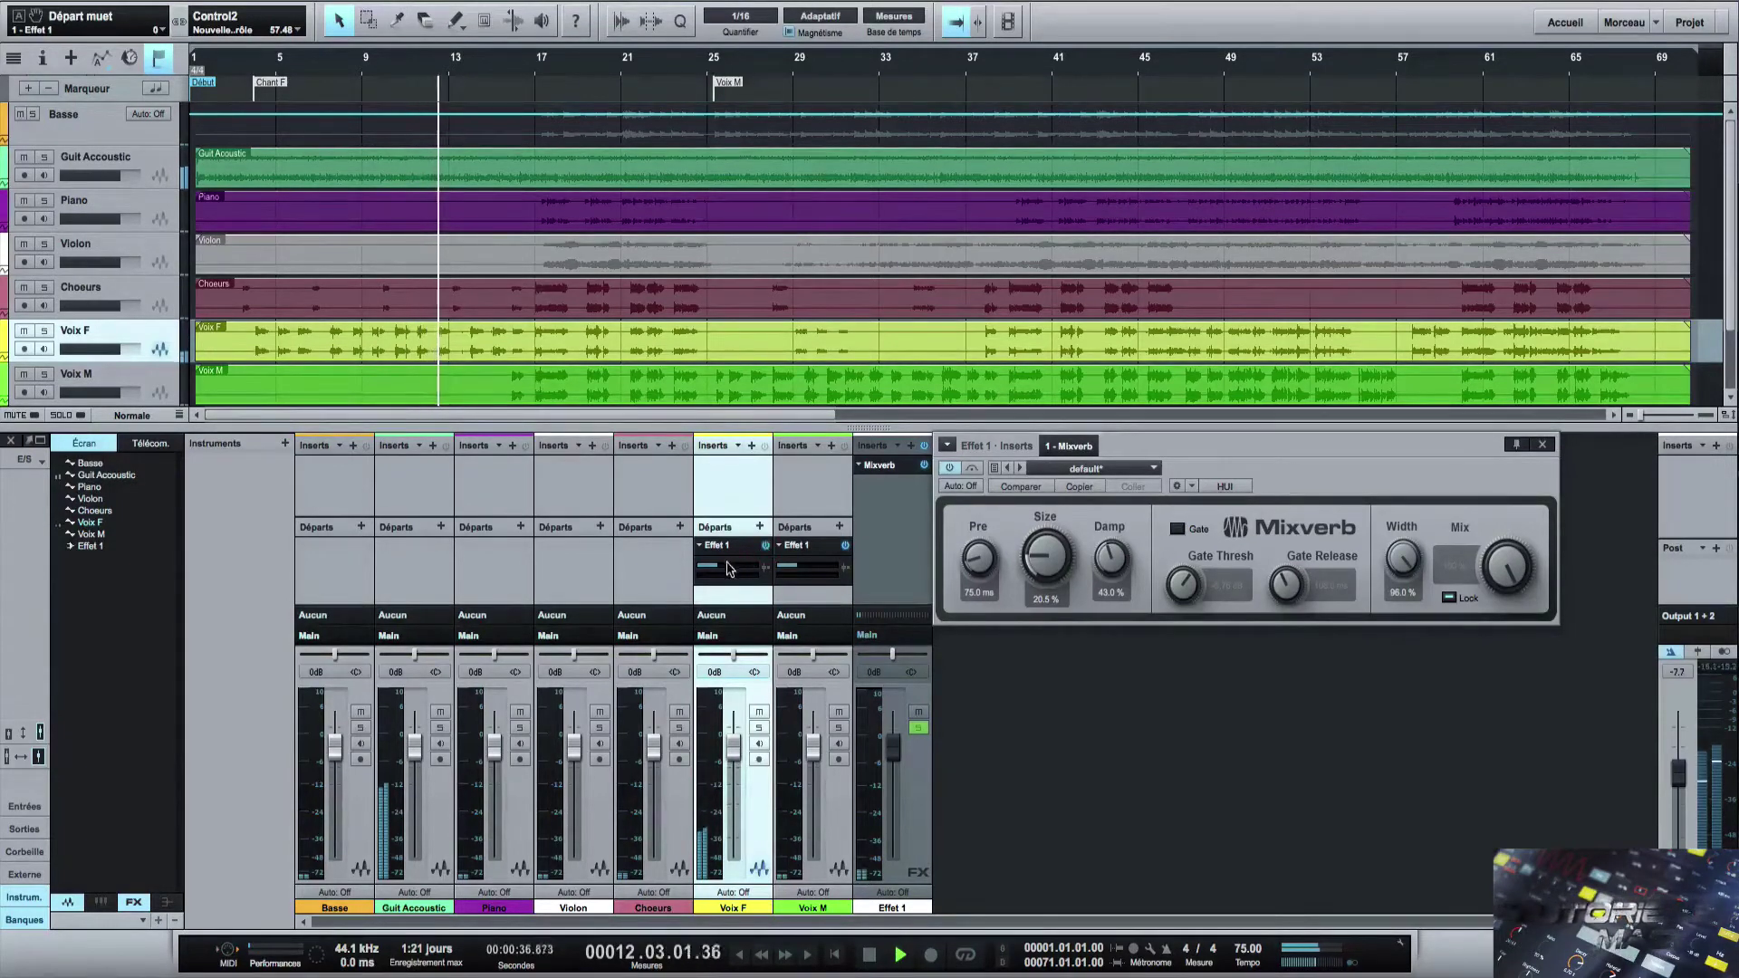
Set Mixverb to 36 % Size and 61.5 % Damp, and mute Voix M's Effet 1 send after comparing Voix F with and without reverb.
{"action": "mouse_move", "coordinate": [1056, 557]}
{"action": "left_mouse_down"}
{"action": "mouse_move", "coordinate": [1101, 524]}
{"action": "mouse_move", "coordinate": [1050, 557]}
{"action": "left_mouse_up"}
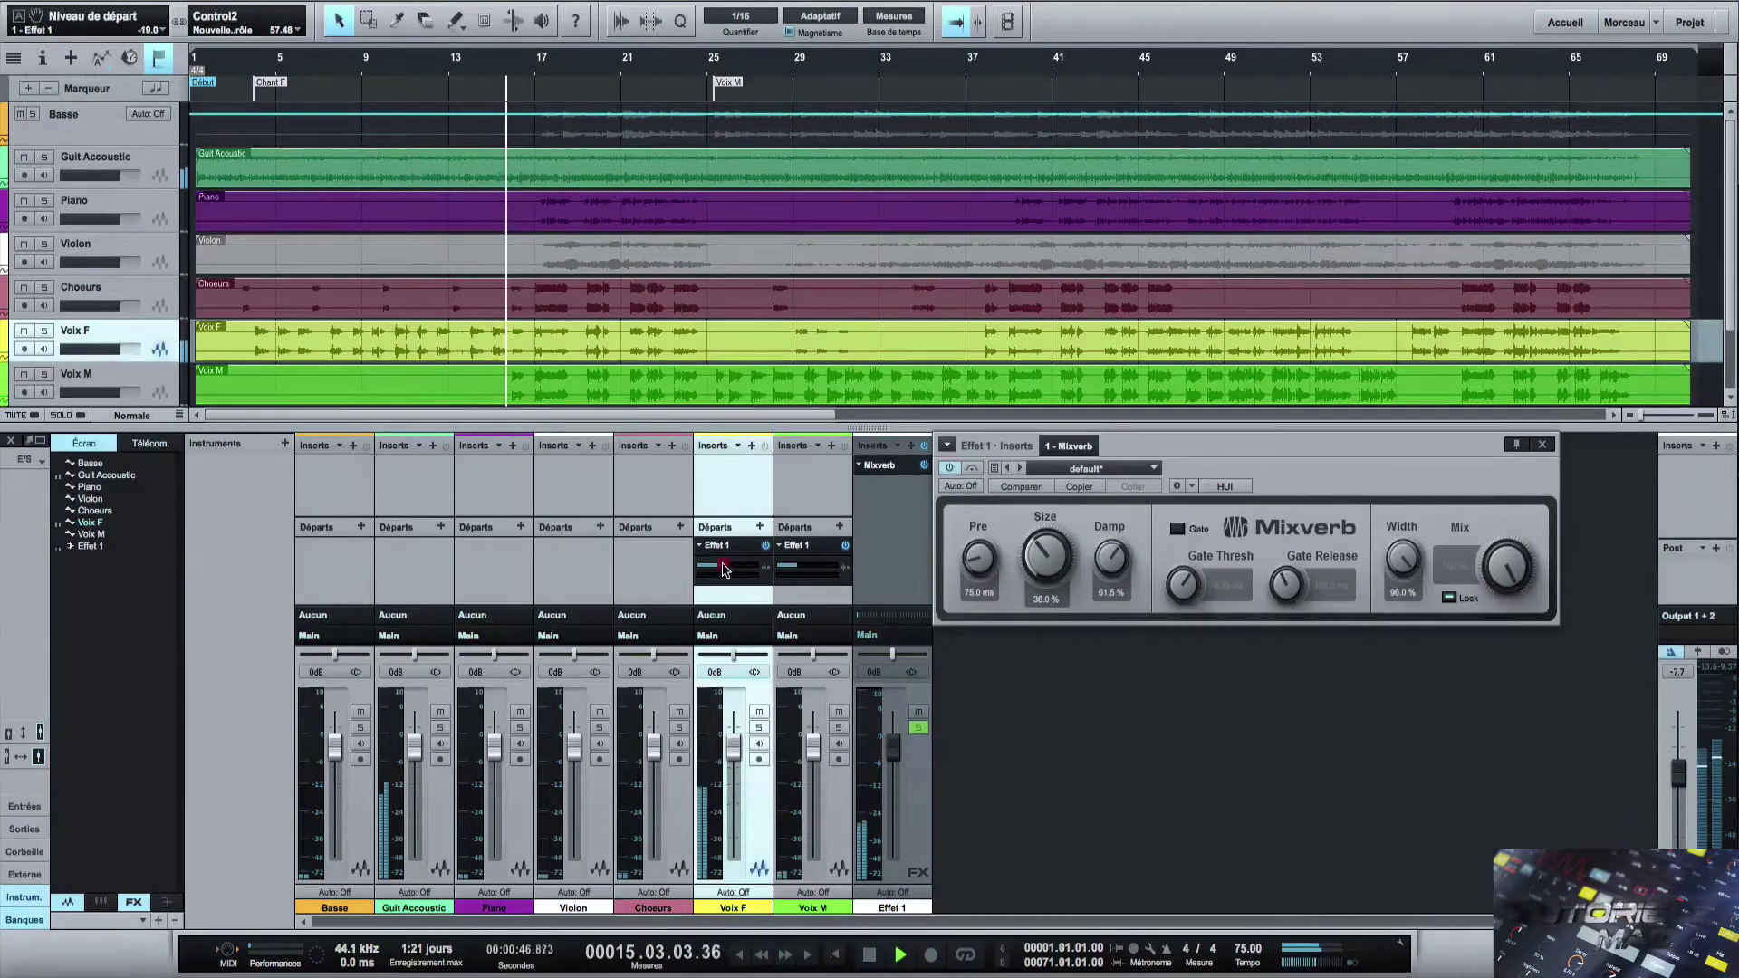
{"action": "left_click", "coordinate": [765, 546]}
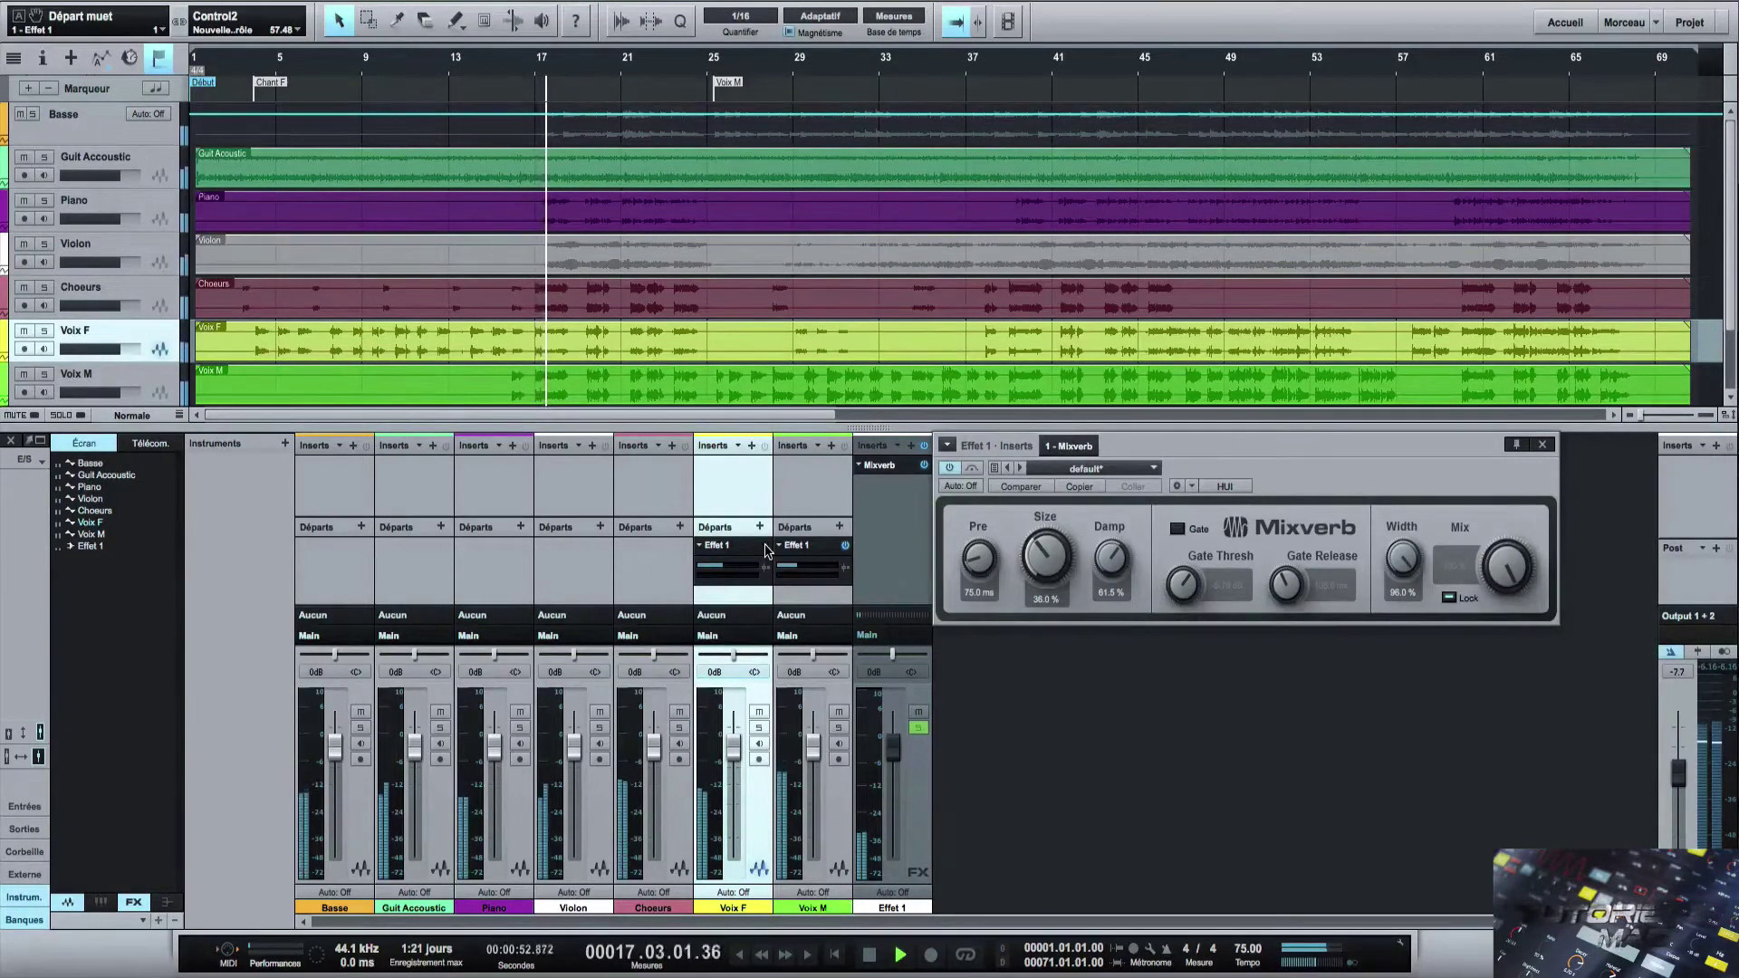
{"action": "left_click", "coordinate": [765, 546]}
{"action": "left_click", "coordinate": [846, 545]}
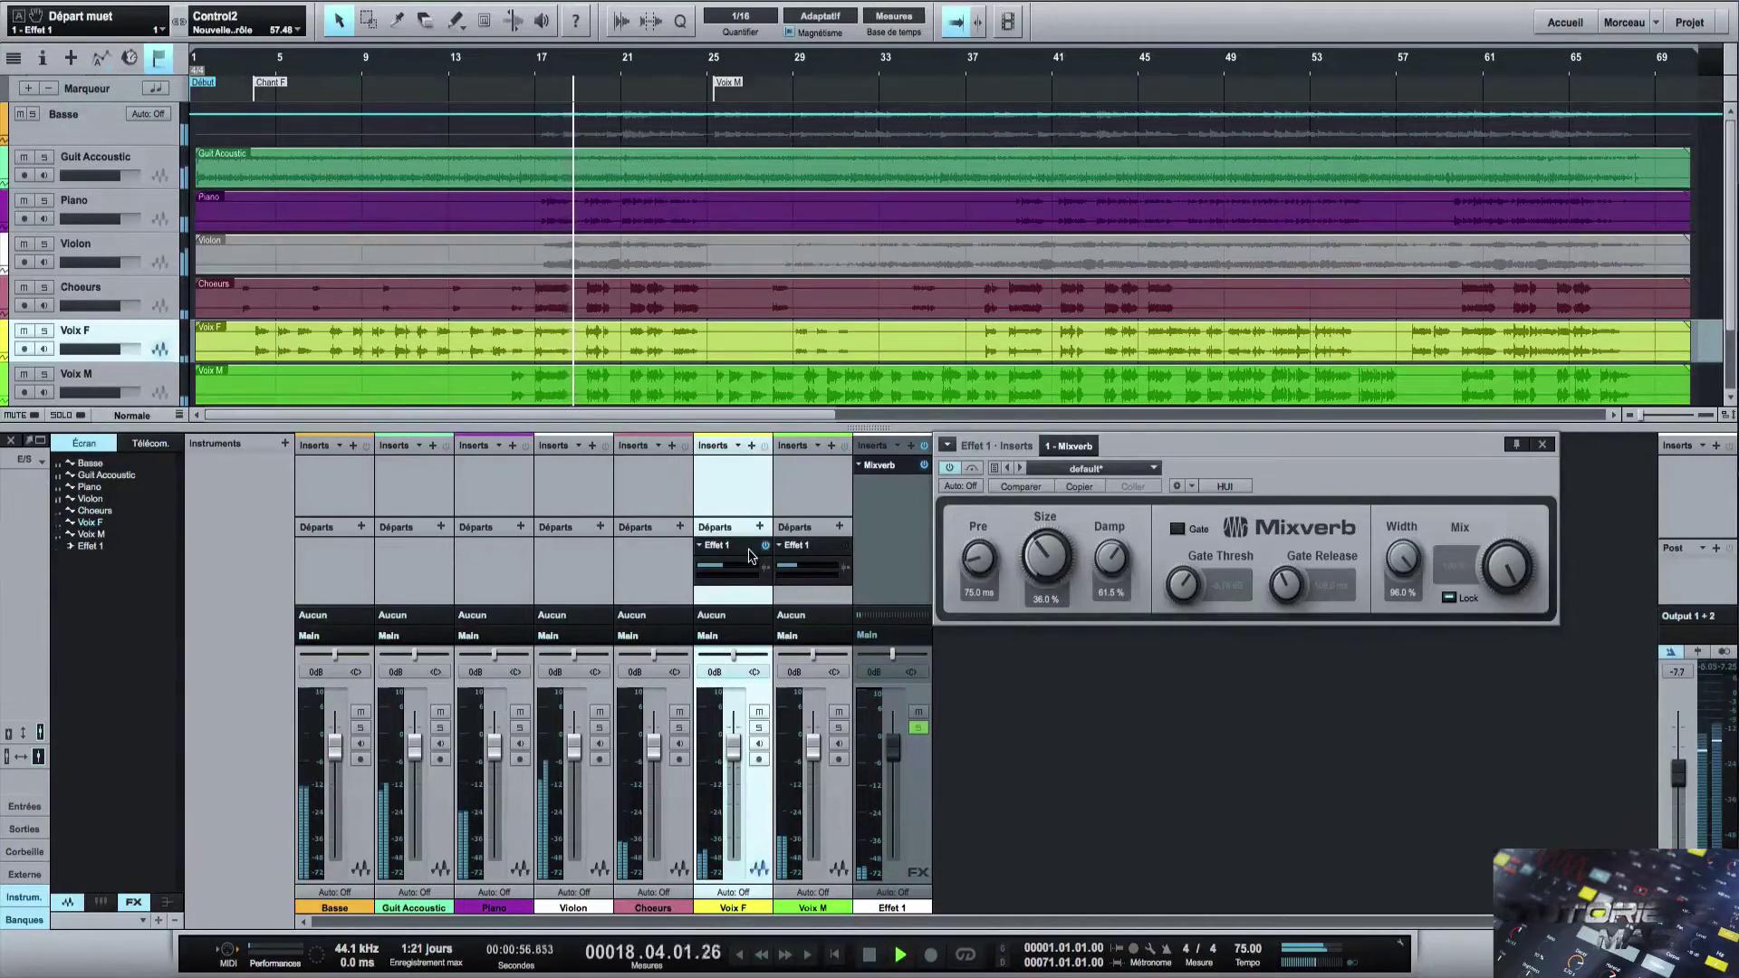
Replay from the Chant F marker and adjust Voix F's Effet 1 send to -15.3 dB and -17.8 dB, comparing it muted and active.
{"action": "key", "text": "b"}
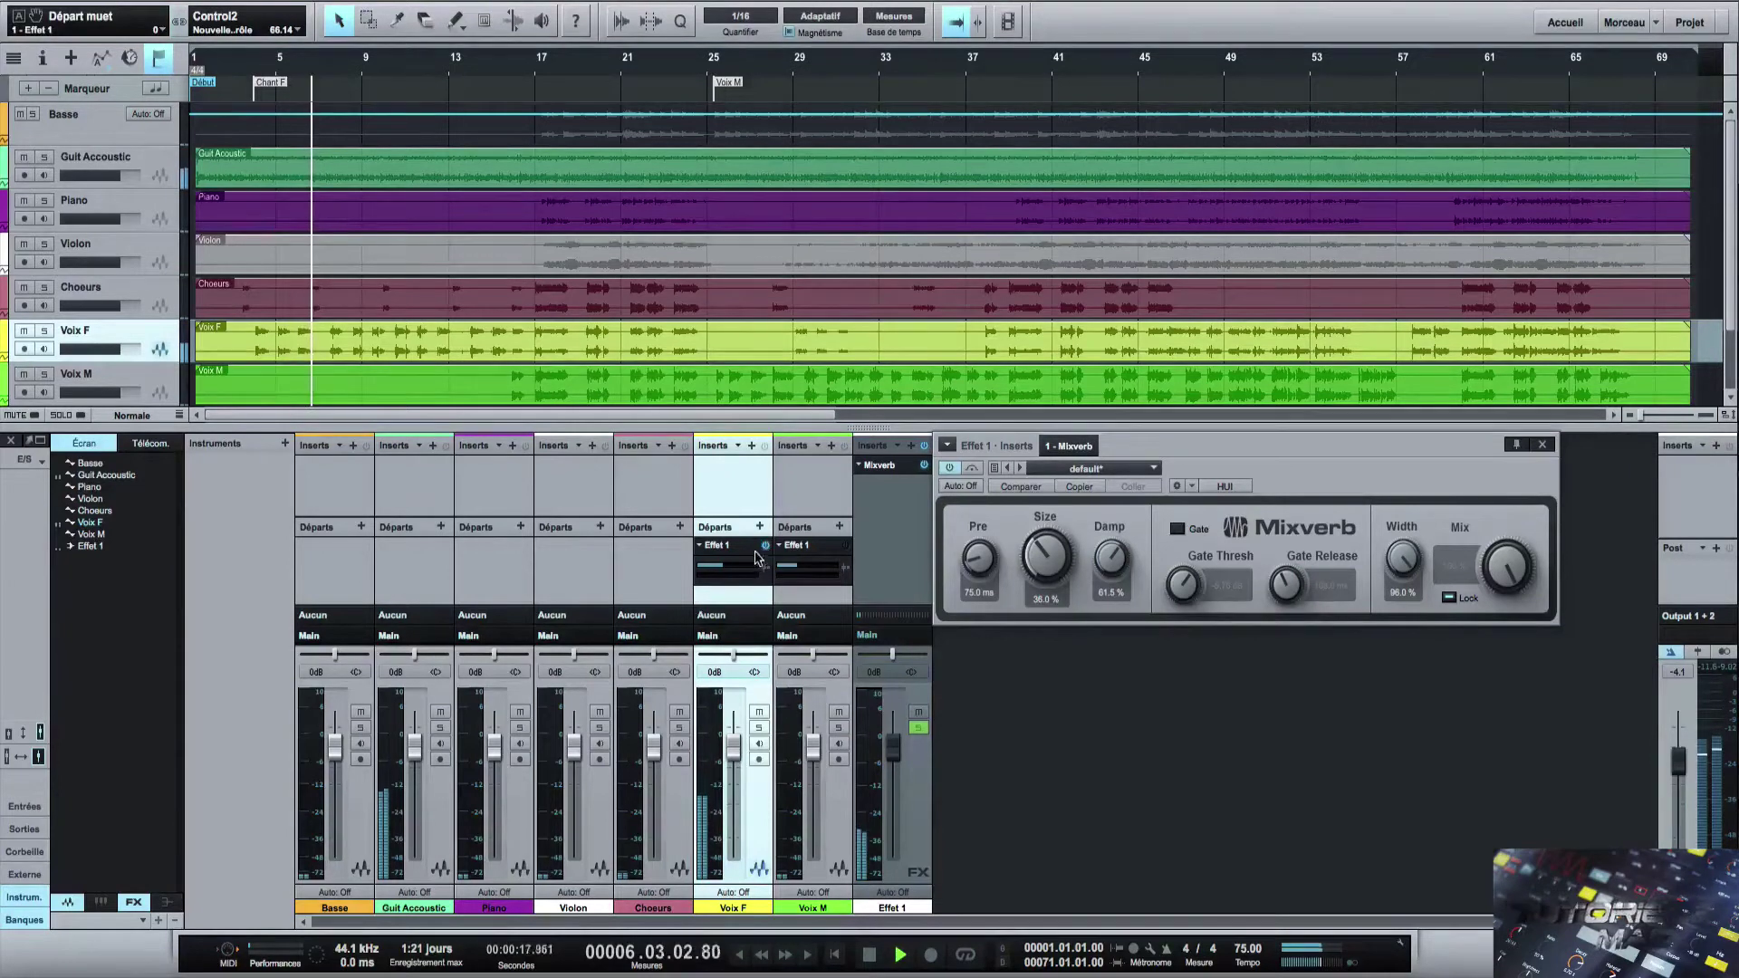
{"action": "left_click_drag", "start_coordinate": [723, 566], "coordinate": [725, 570]}
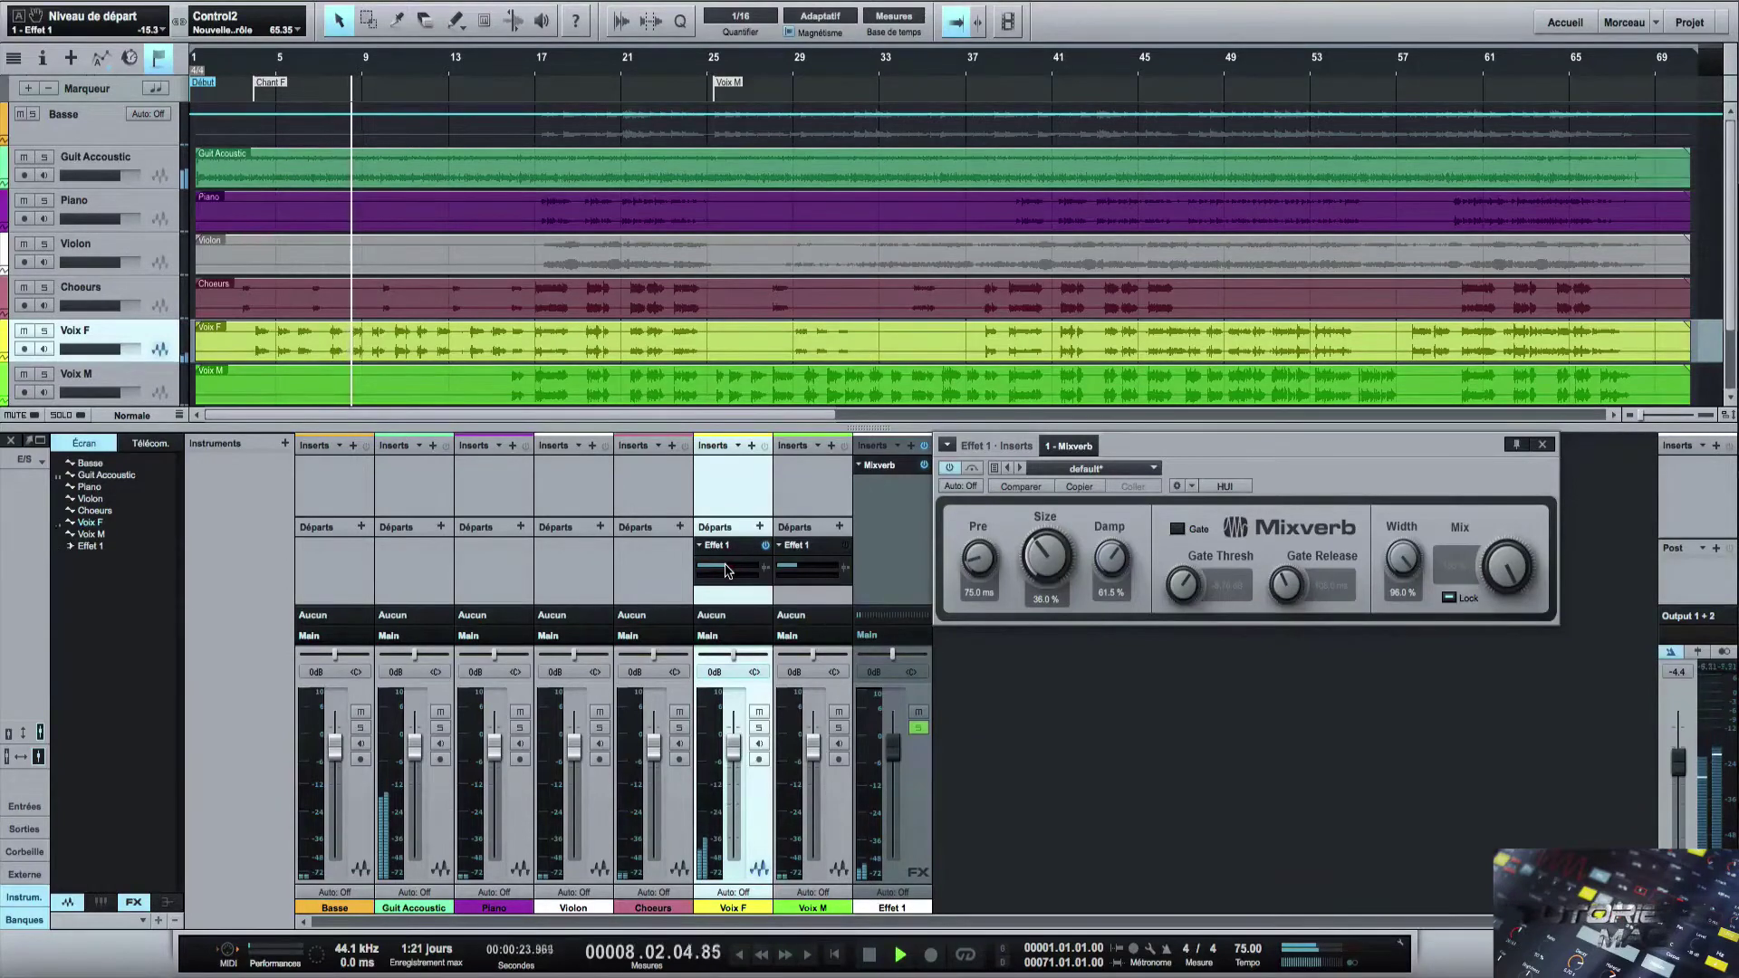
{"action": "left_click", "coordinate": [765, 547]}
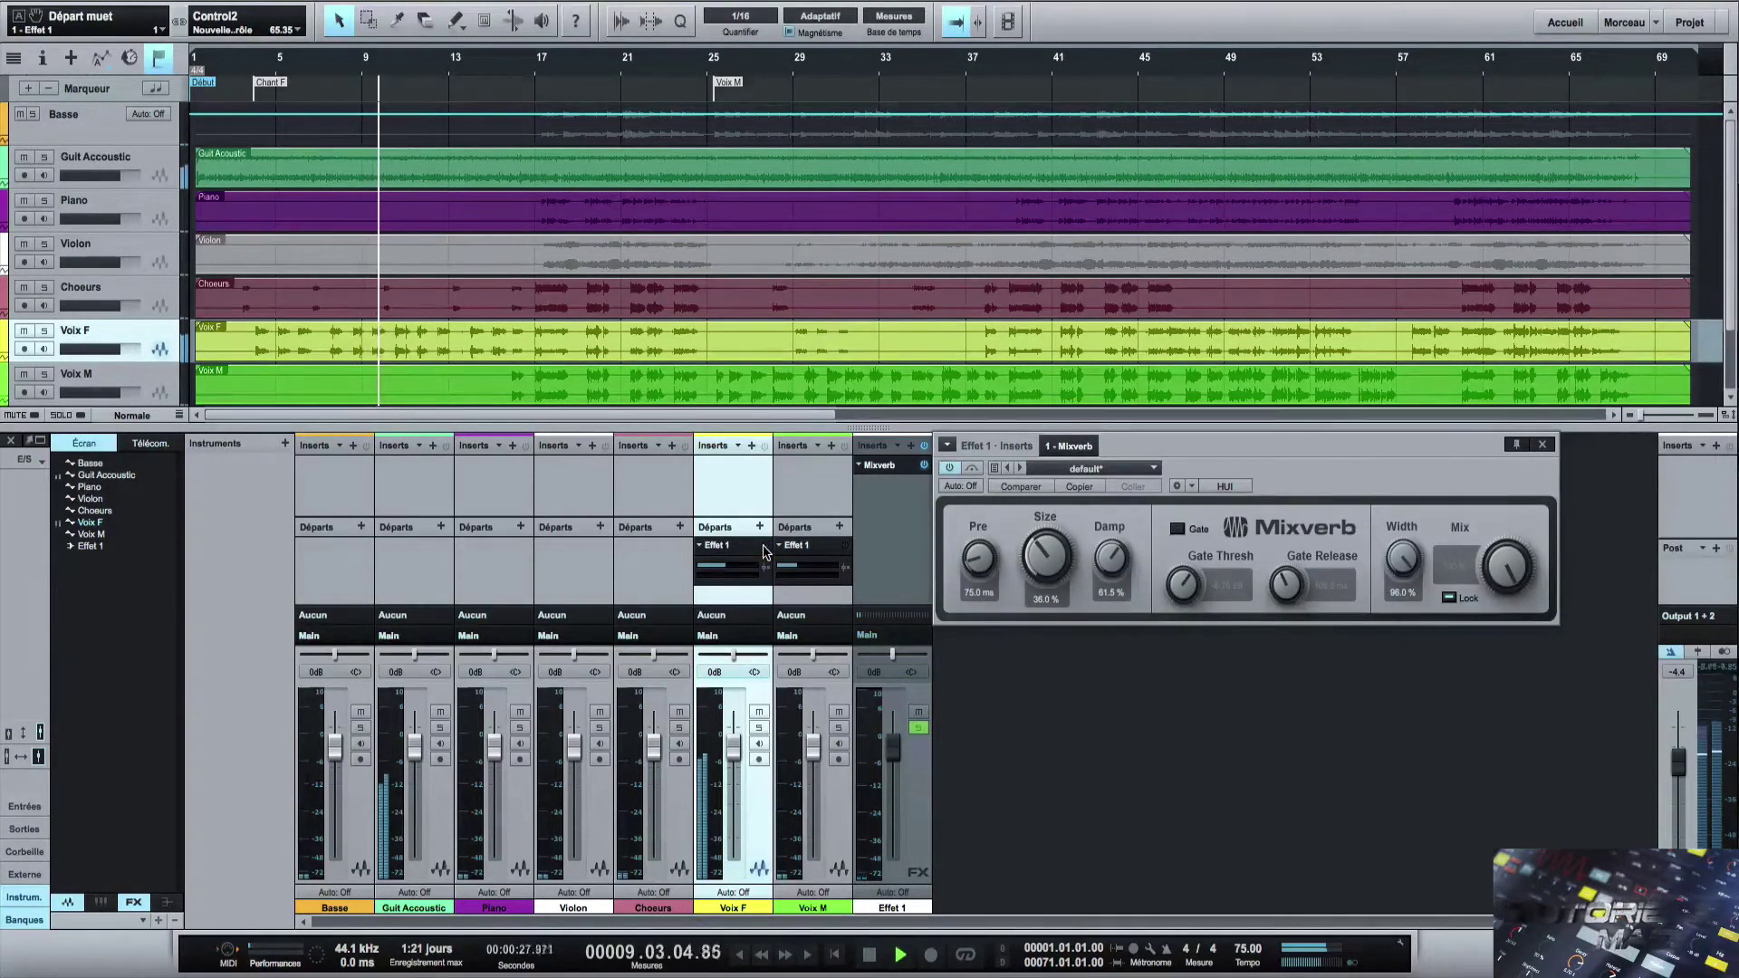
{"action": "left_click", "coordinate": [765, 549]}
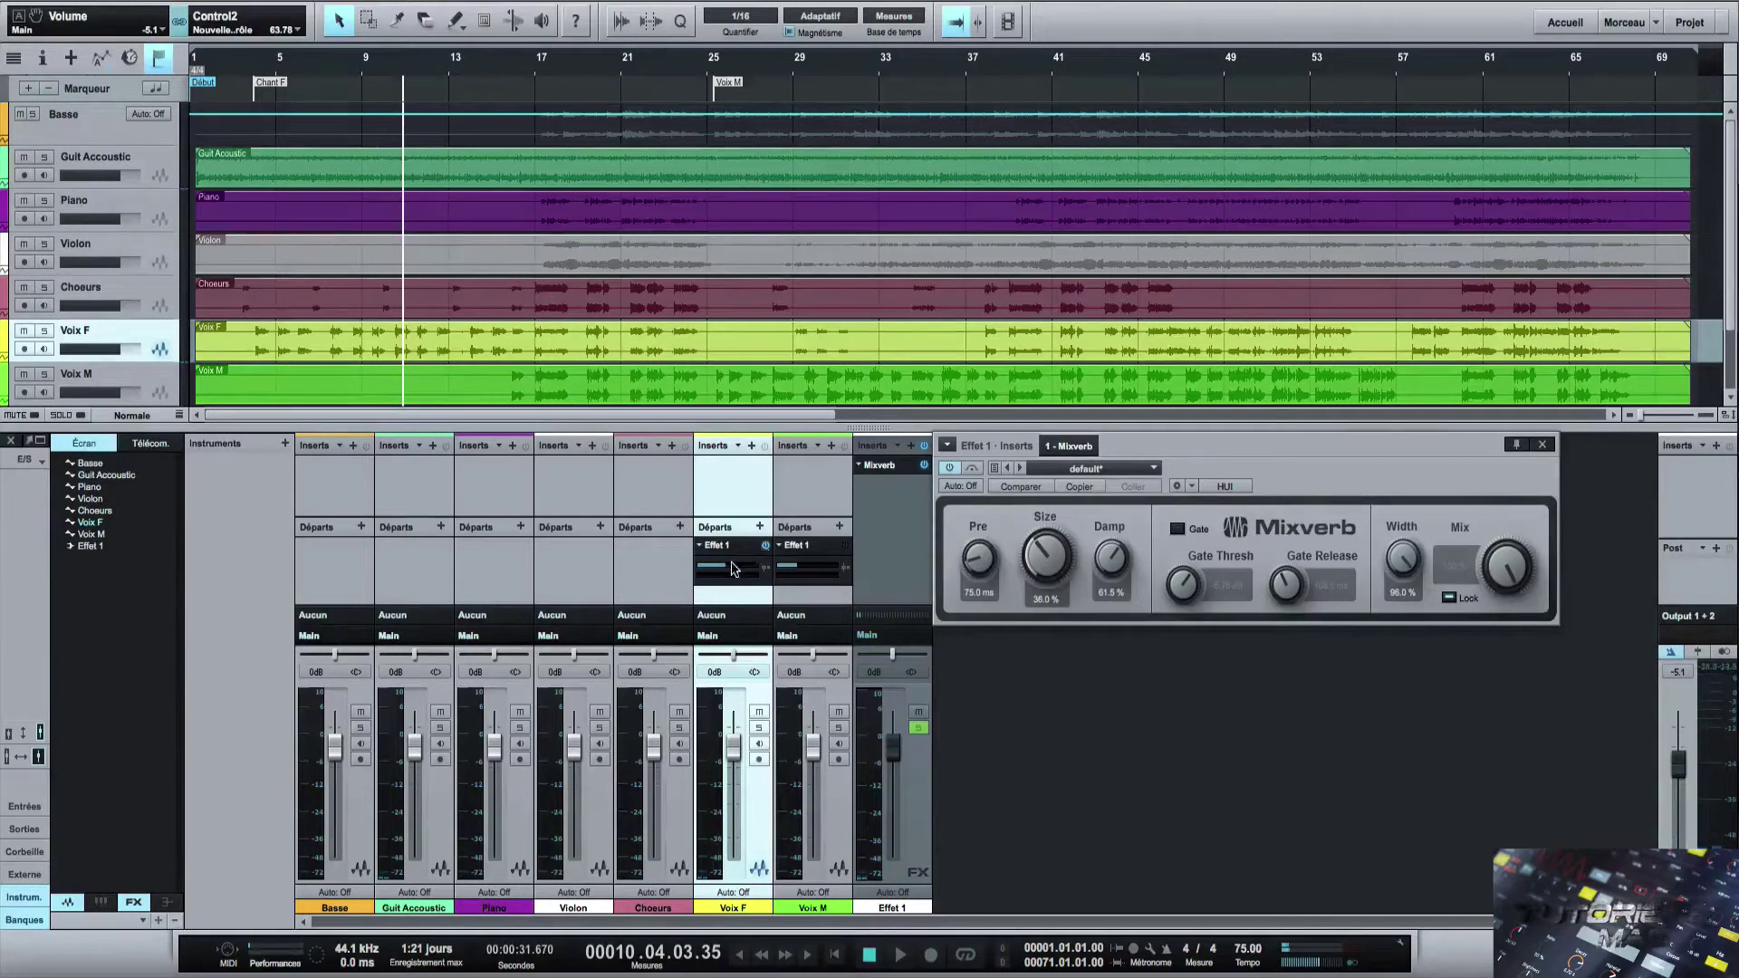
{"action": "left_click", "coordinate": [727, 569]}
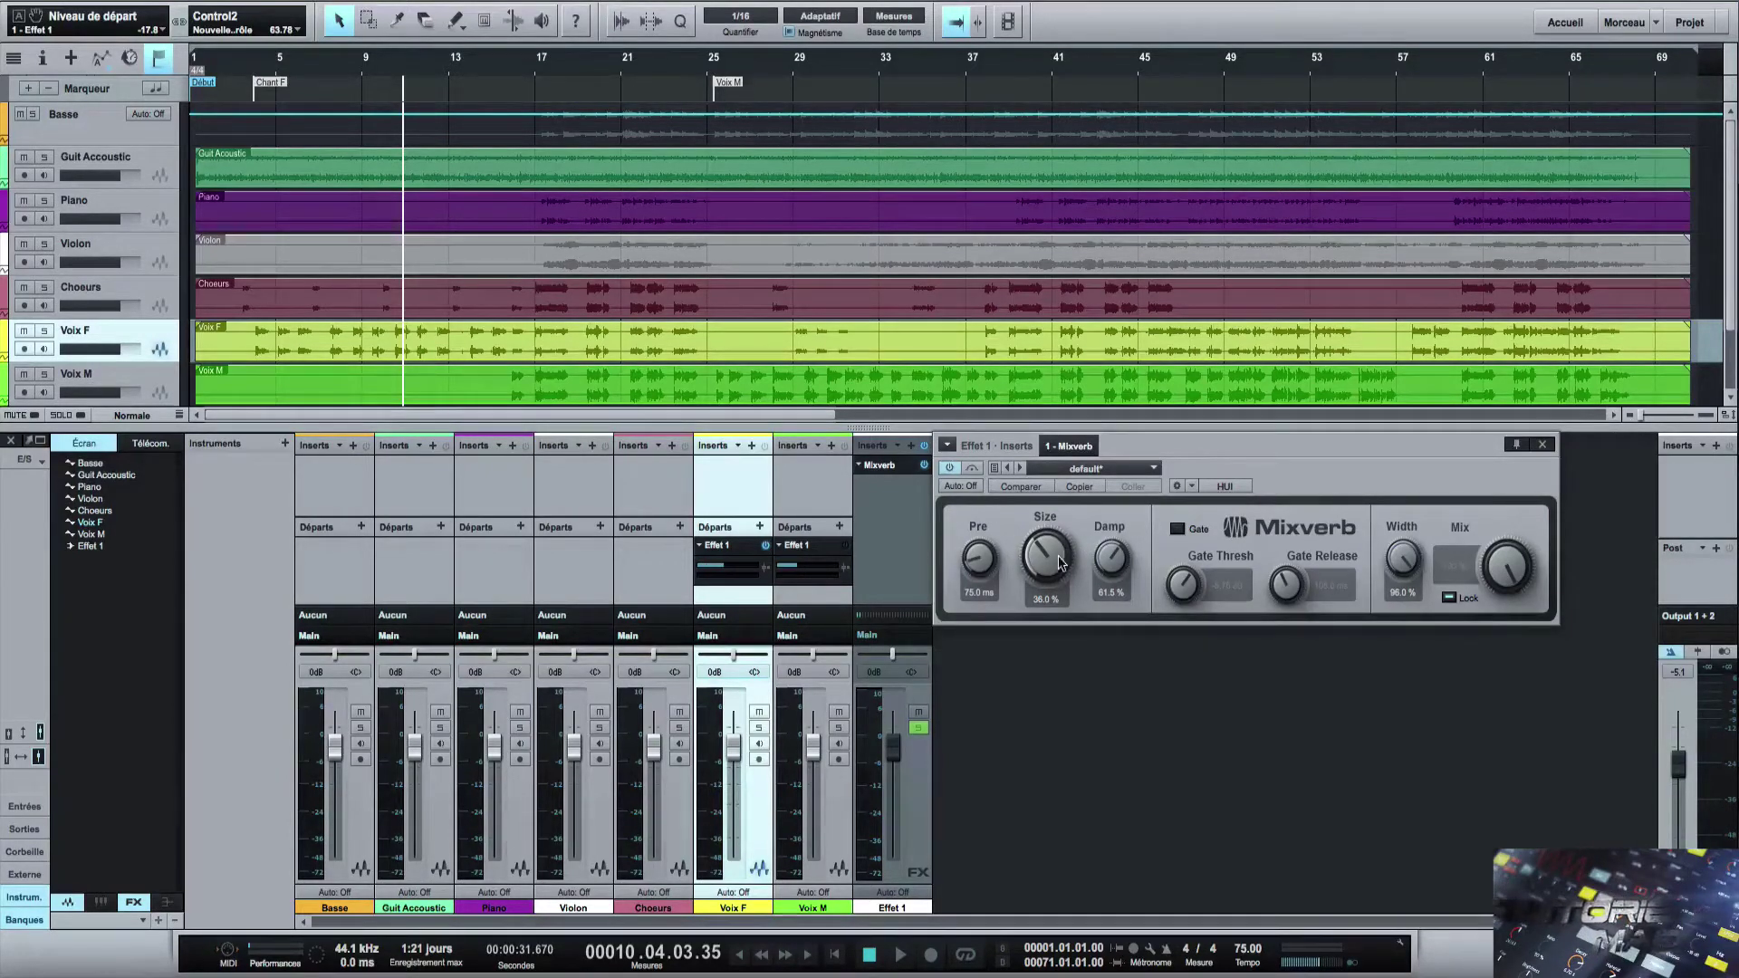
{"action": "left_click_drag", "start_coordinate": [722, 569], "coordinate": [722, 569]}
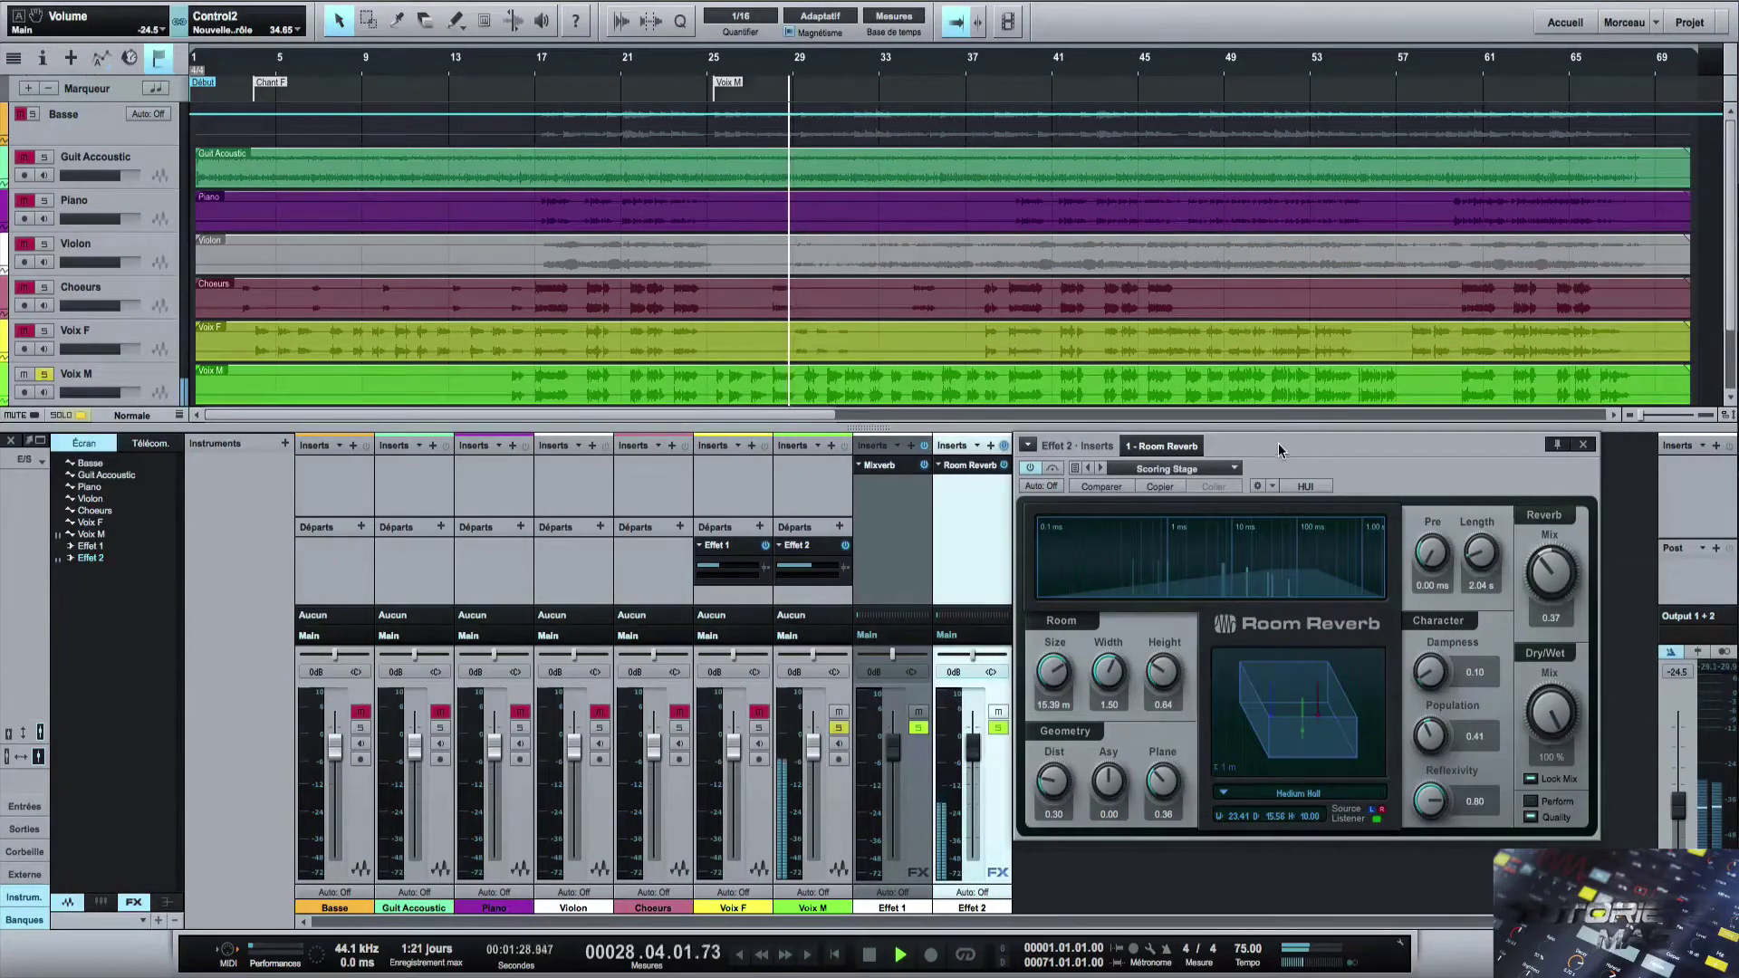
Select Voix M and raise its Effet 2 send to -7.2 dB and on to -6.5 dB, comparing the send muted and active.
{"action": "left_click", "coordinate": [1279, 448]}
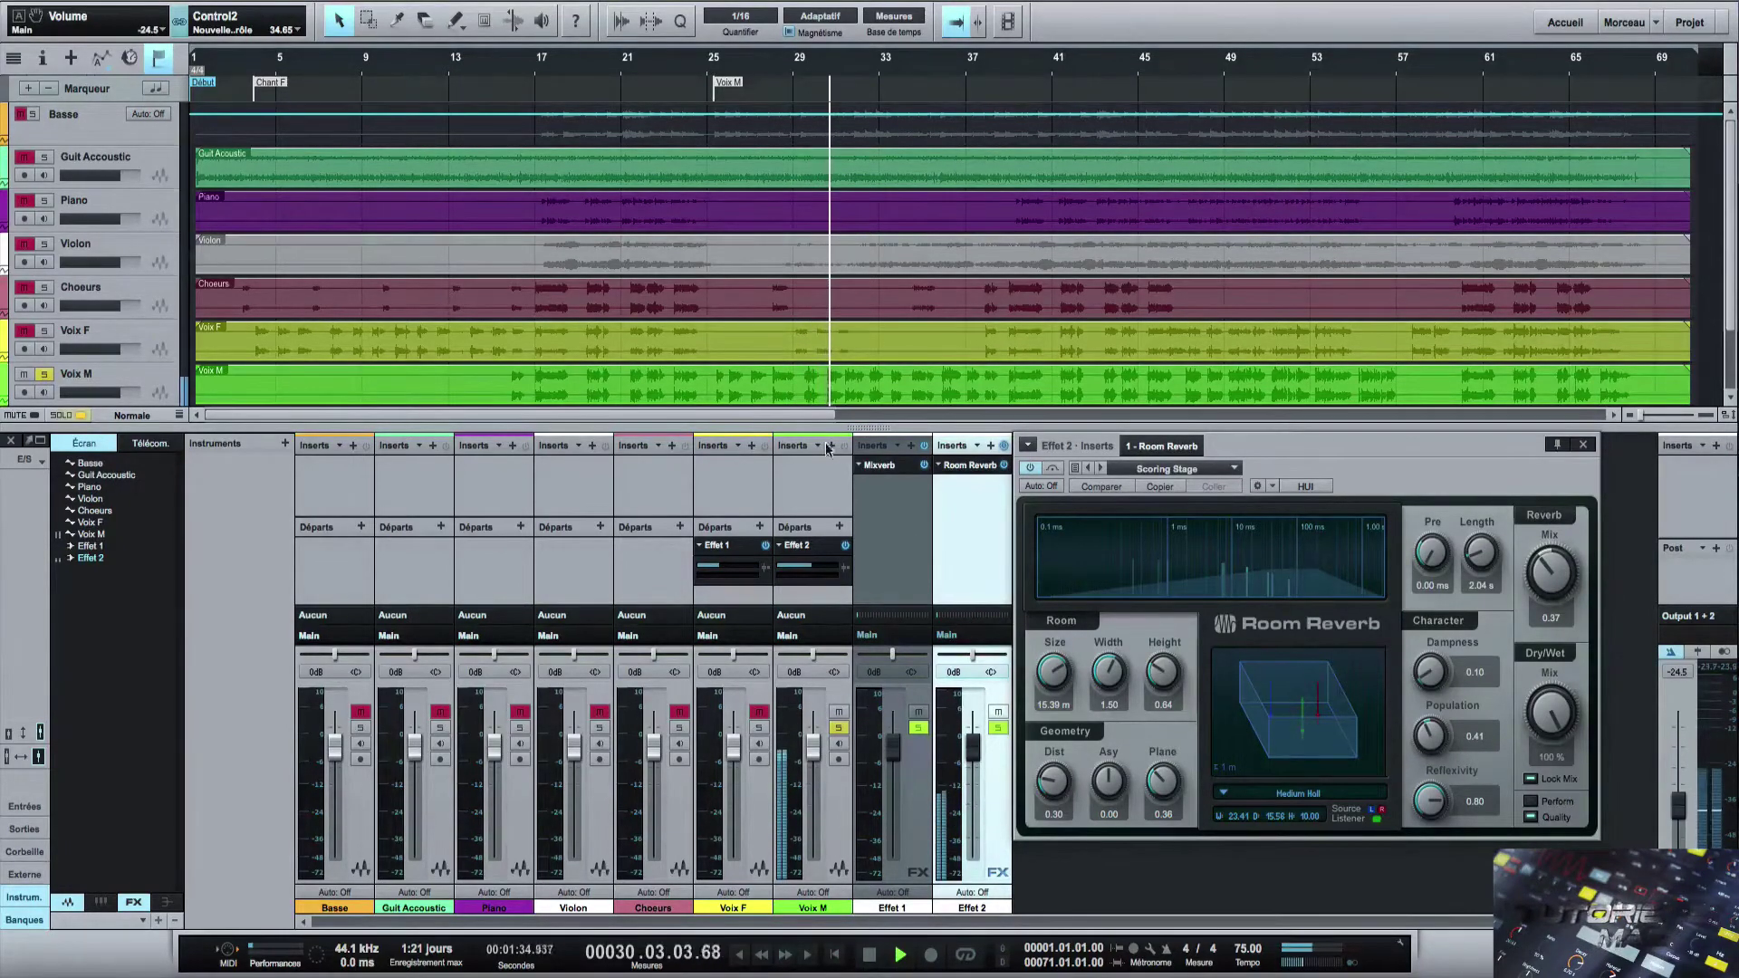
{"action": "left_click", "coordinate": [797, 446]}
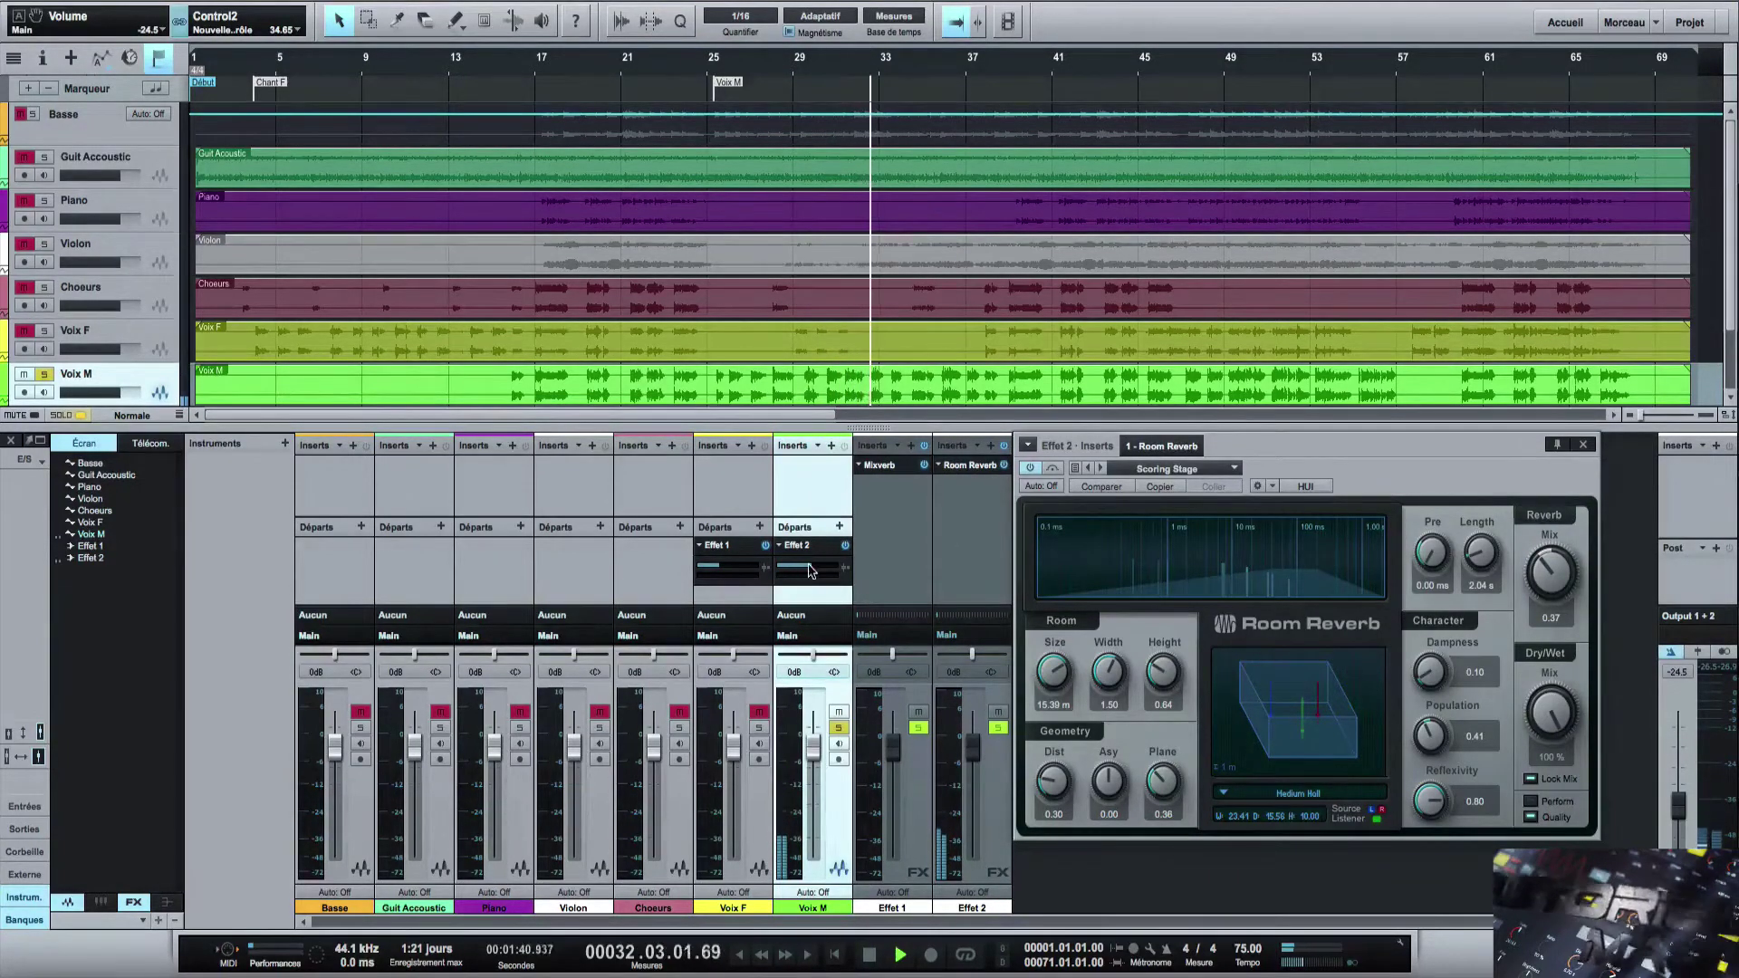
{"action": "left_click_drag", "start_coordinate": [809, 569], "coordinate": [815, 567]}
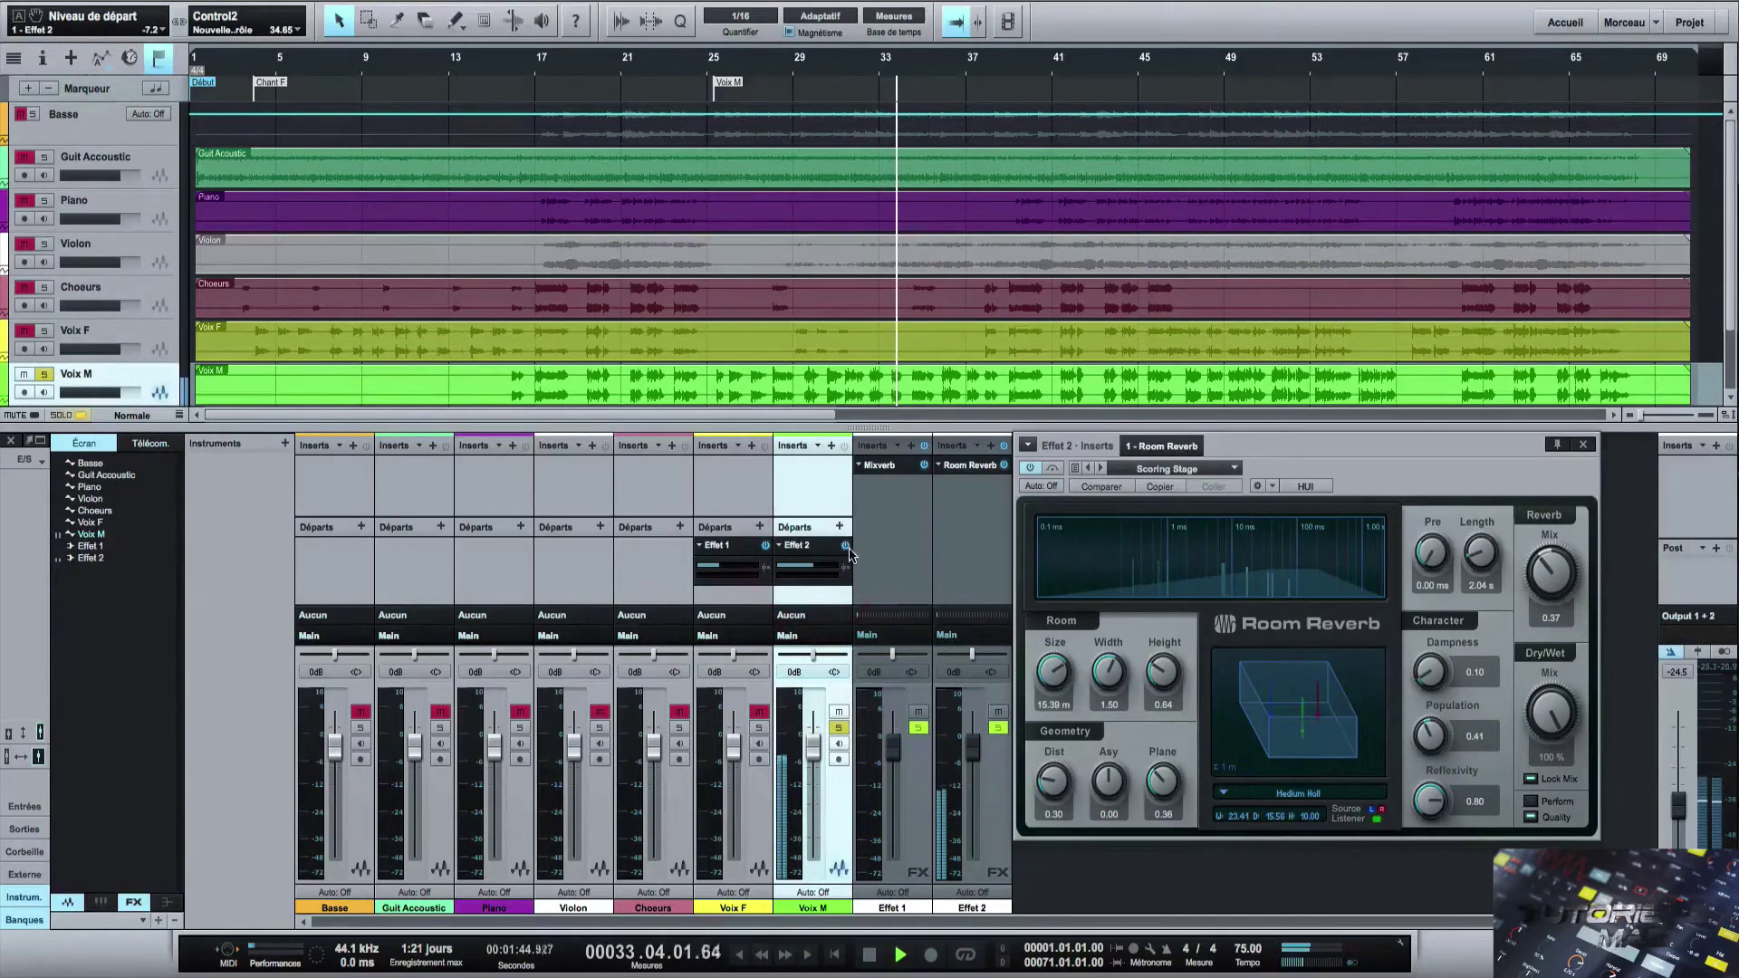
{"action": "left_click", "coordinate": [845, 545]}
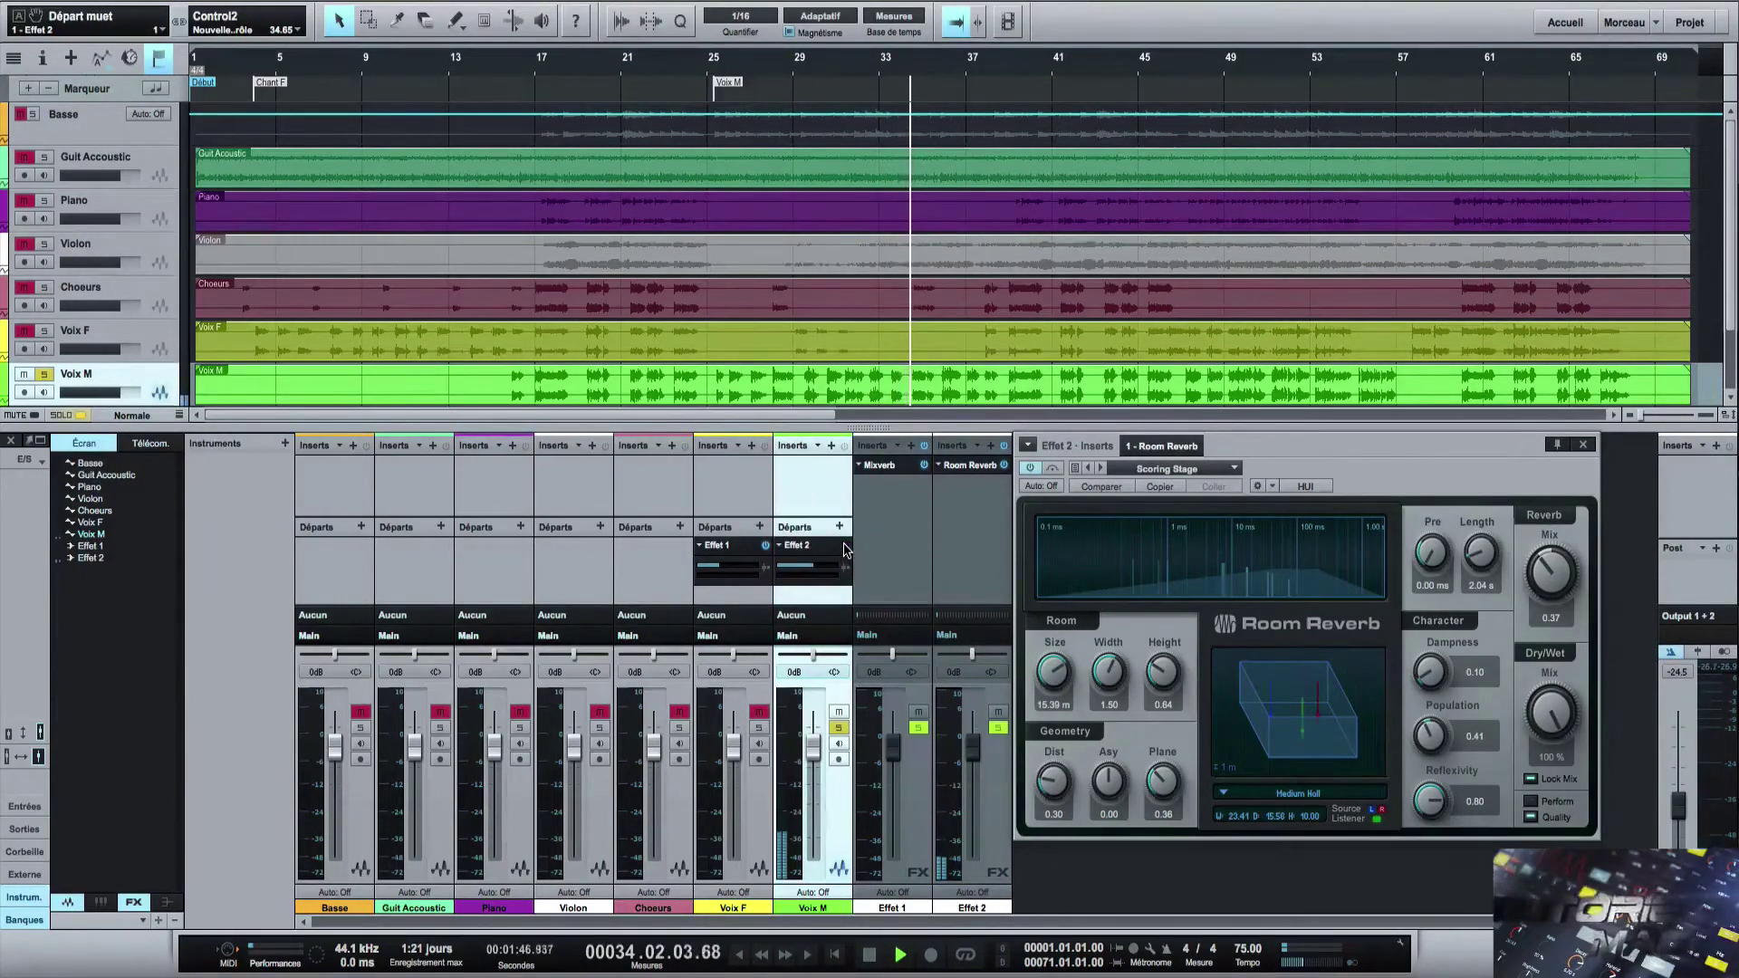
{"action": "left_click", "coordinate": [846, 545]}
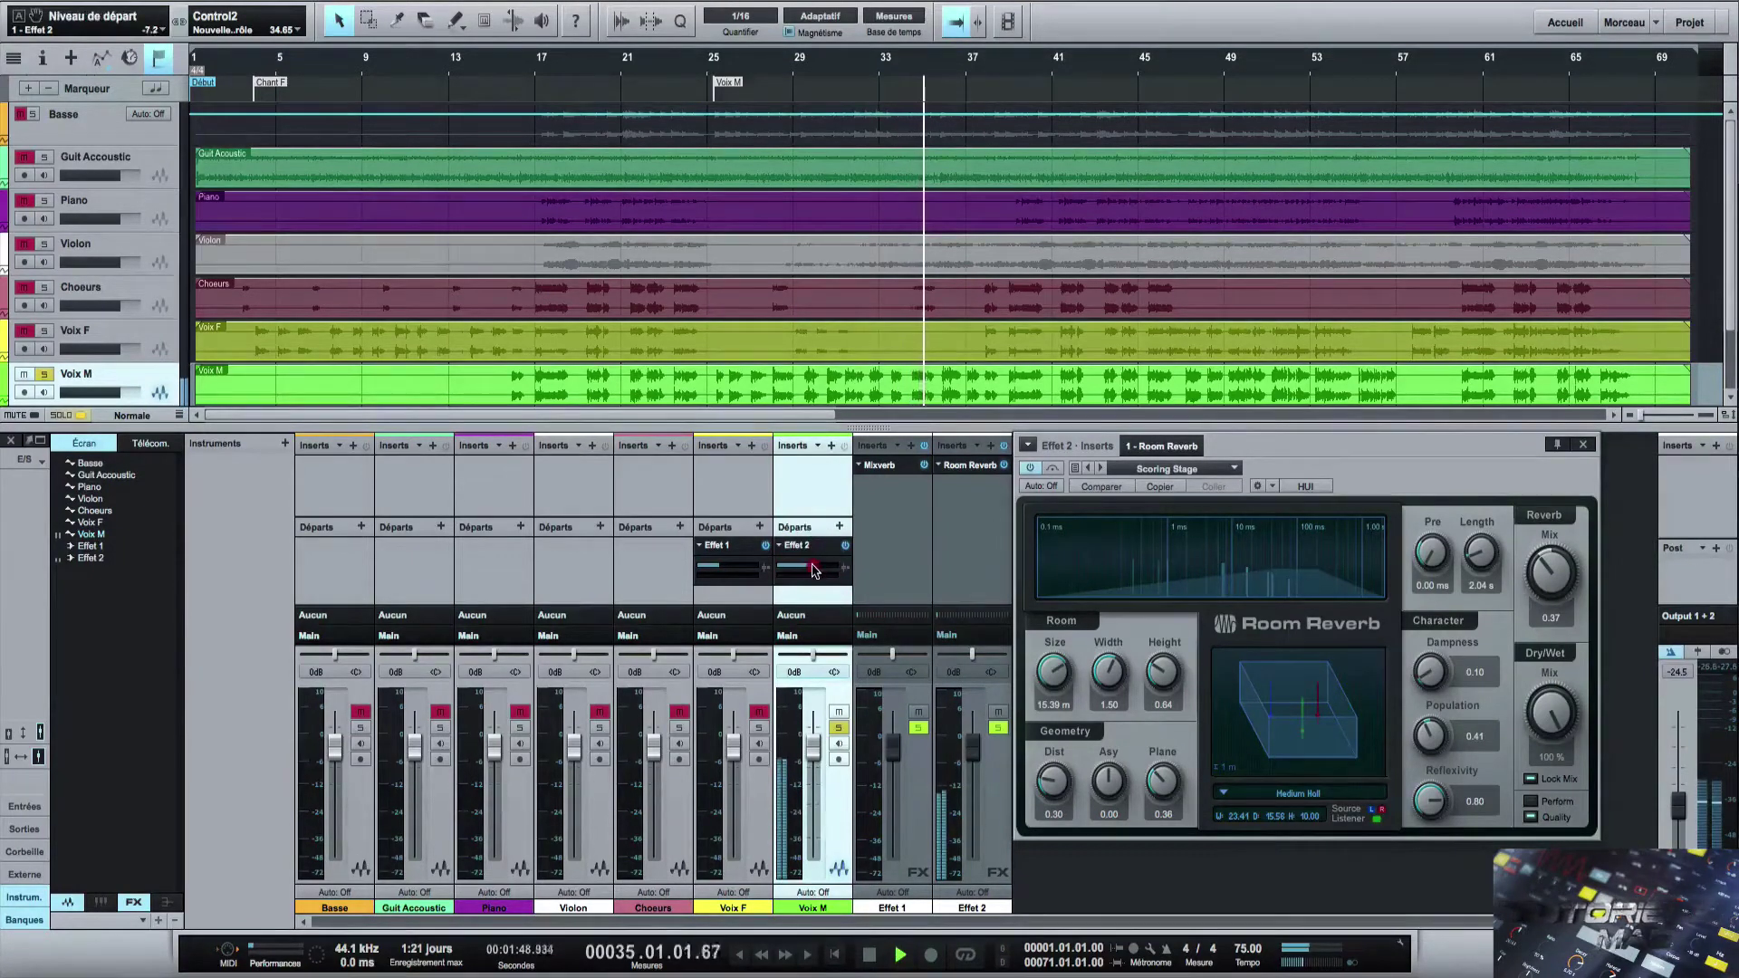
{"action": "left_click_drag", "start_coordinate": [813, 569], "coordinate": [815, 571]}
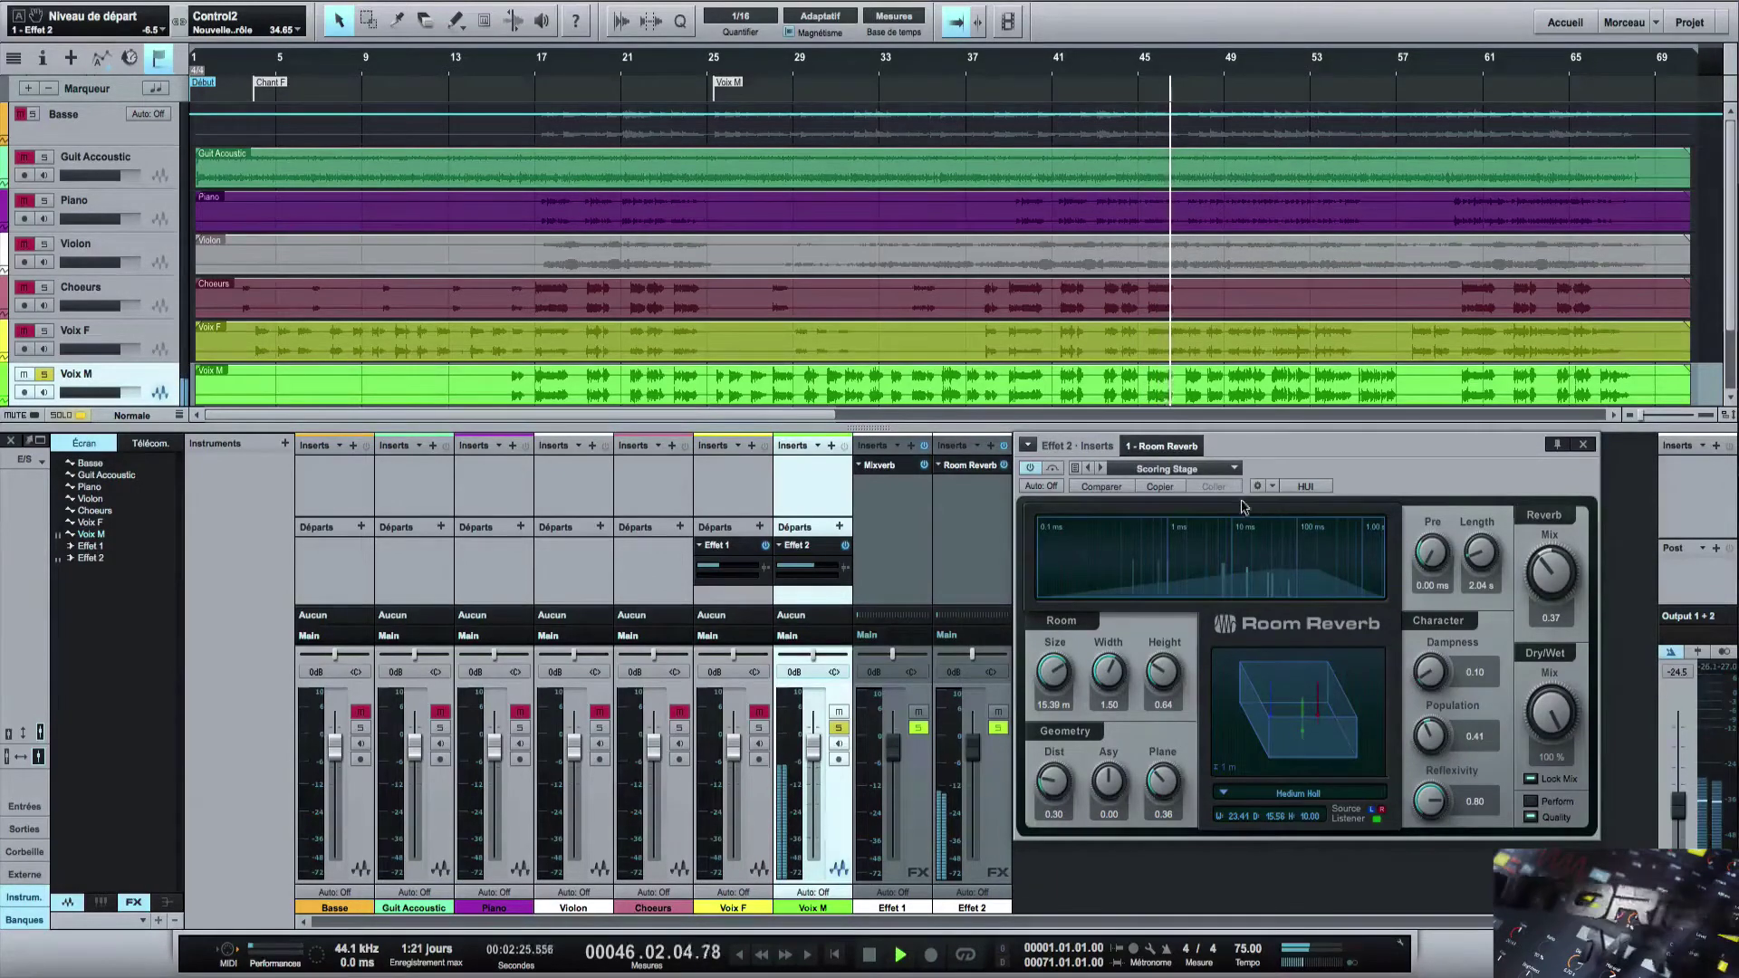
Load the default preset in Effet 2's Room Reverb and close the preset list.
{"action": "left_click", "coordinate": [1231, 469]}
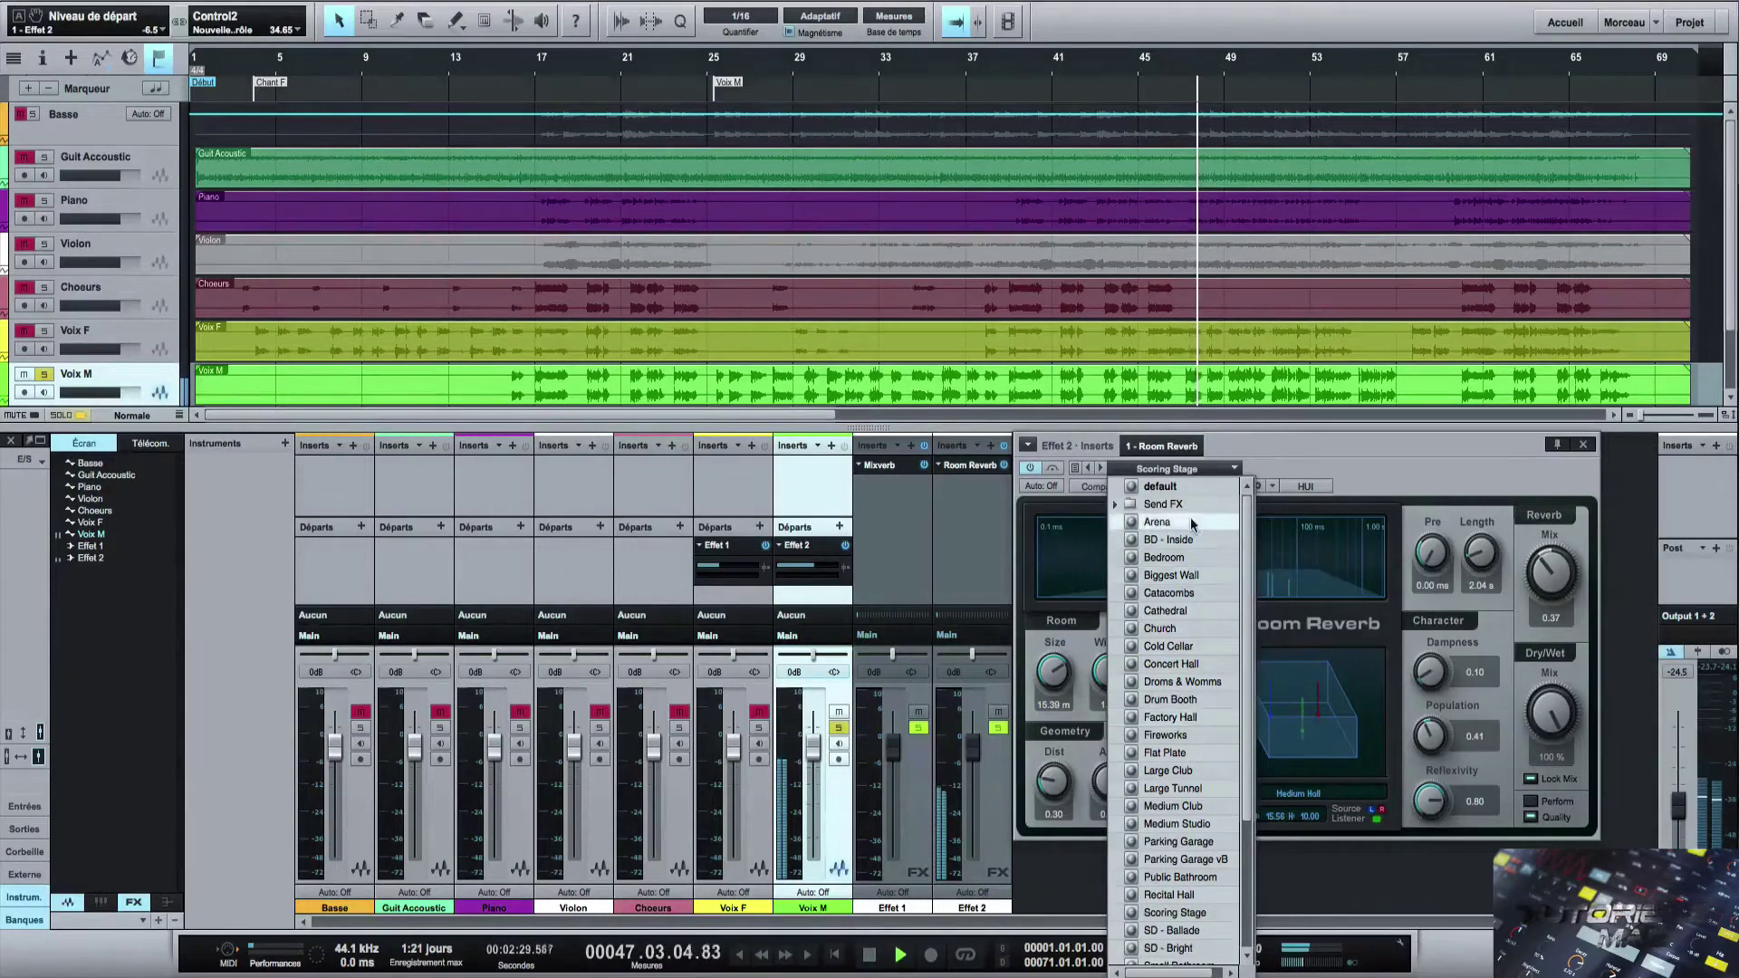
{"action": "left_click", "coordinate": [1184, 486]}
{"action": "left_click", "coordinate": [1243, 471]}
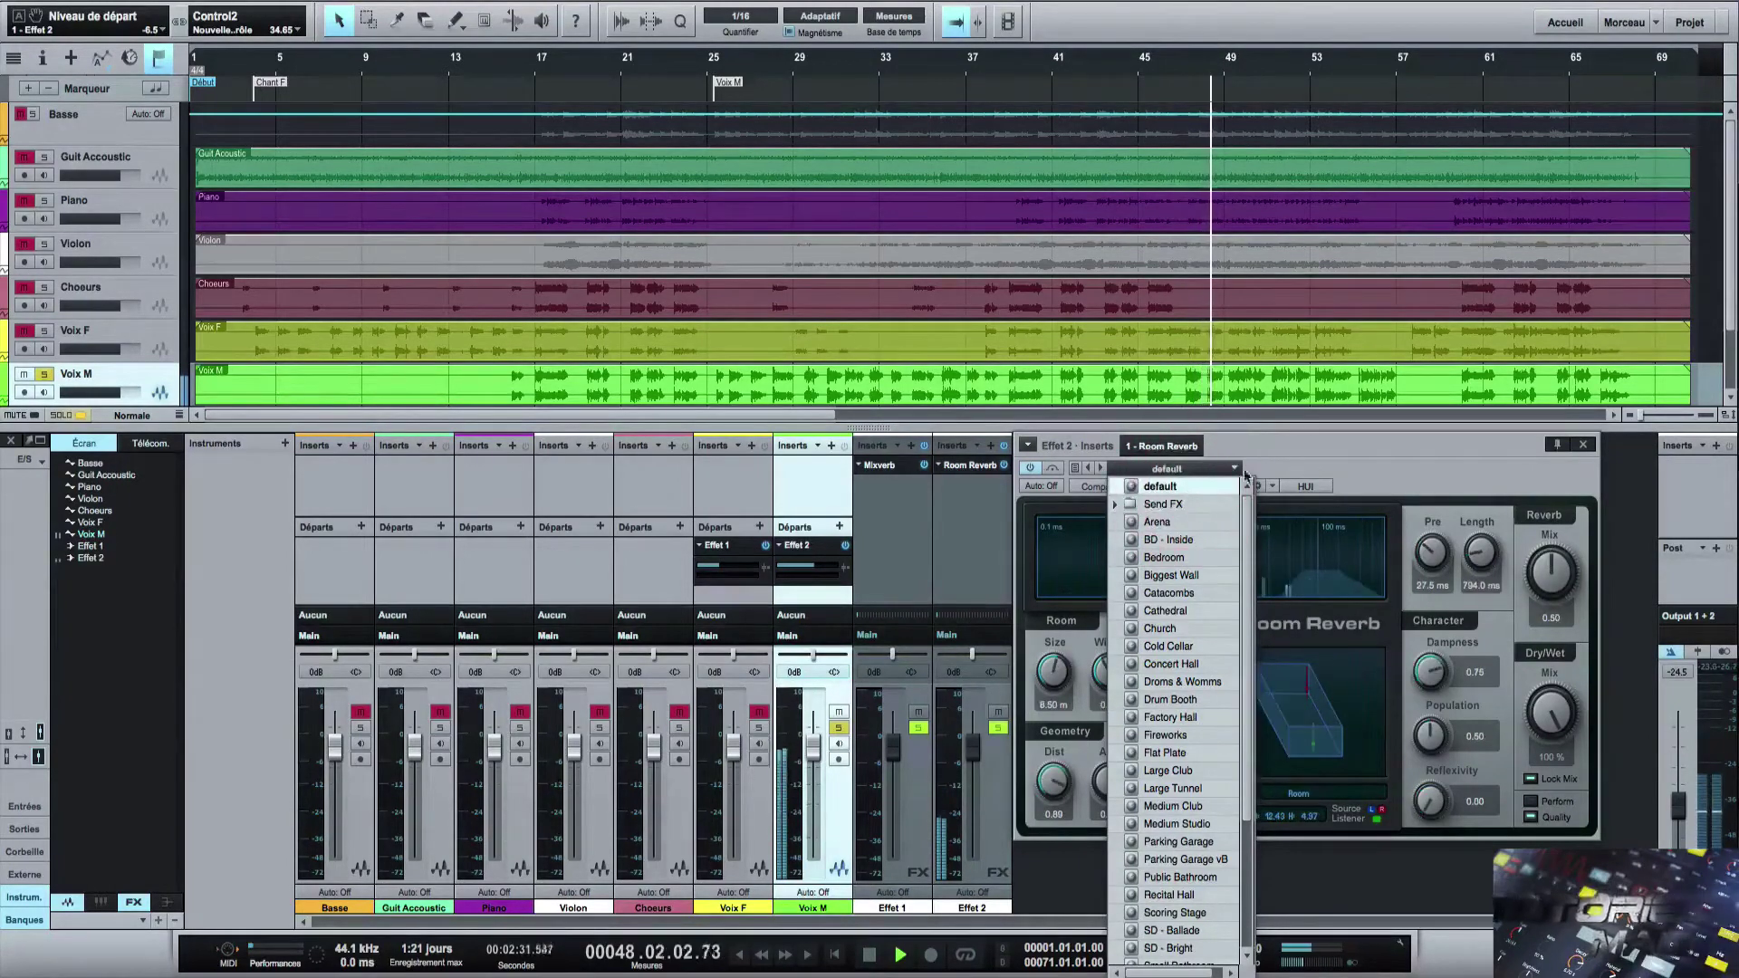
{"action": "left_click", "coordinate": [1293, 451]}
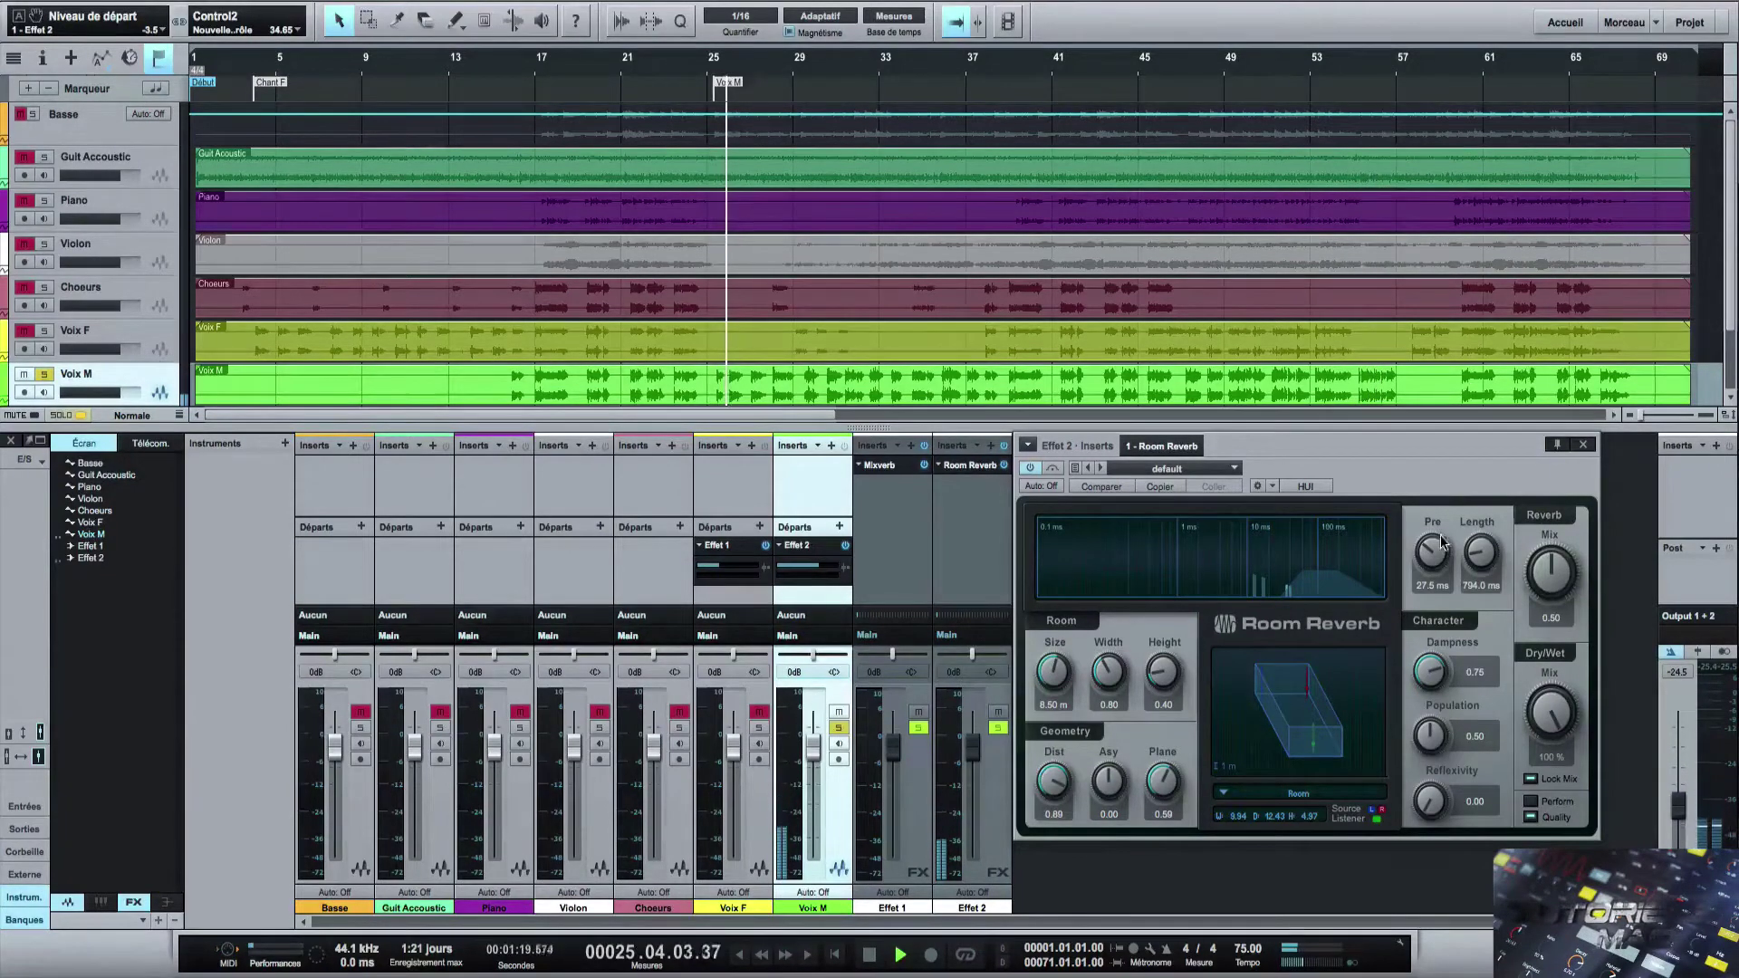
Try Room Reverb predelays between 0.00 and 327.5 ms, and settle on a 131.8 ms Pre and a 6.79 s Length.
{"action": "mouse_move", "coordinate": [1432, 543]}
{"action": "left_mouse_down"}
{"action": "mouse_move", "coordinate": [1438, 622]}
{"action": "mouse_move", "coordinate": [1447, 394]}
{"action": "mouse_move", "coordinate": [1436, 553]}
{"action": "left_mouse_up"}
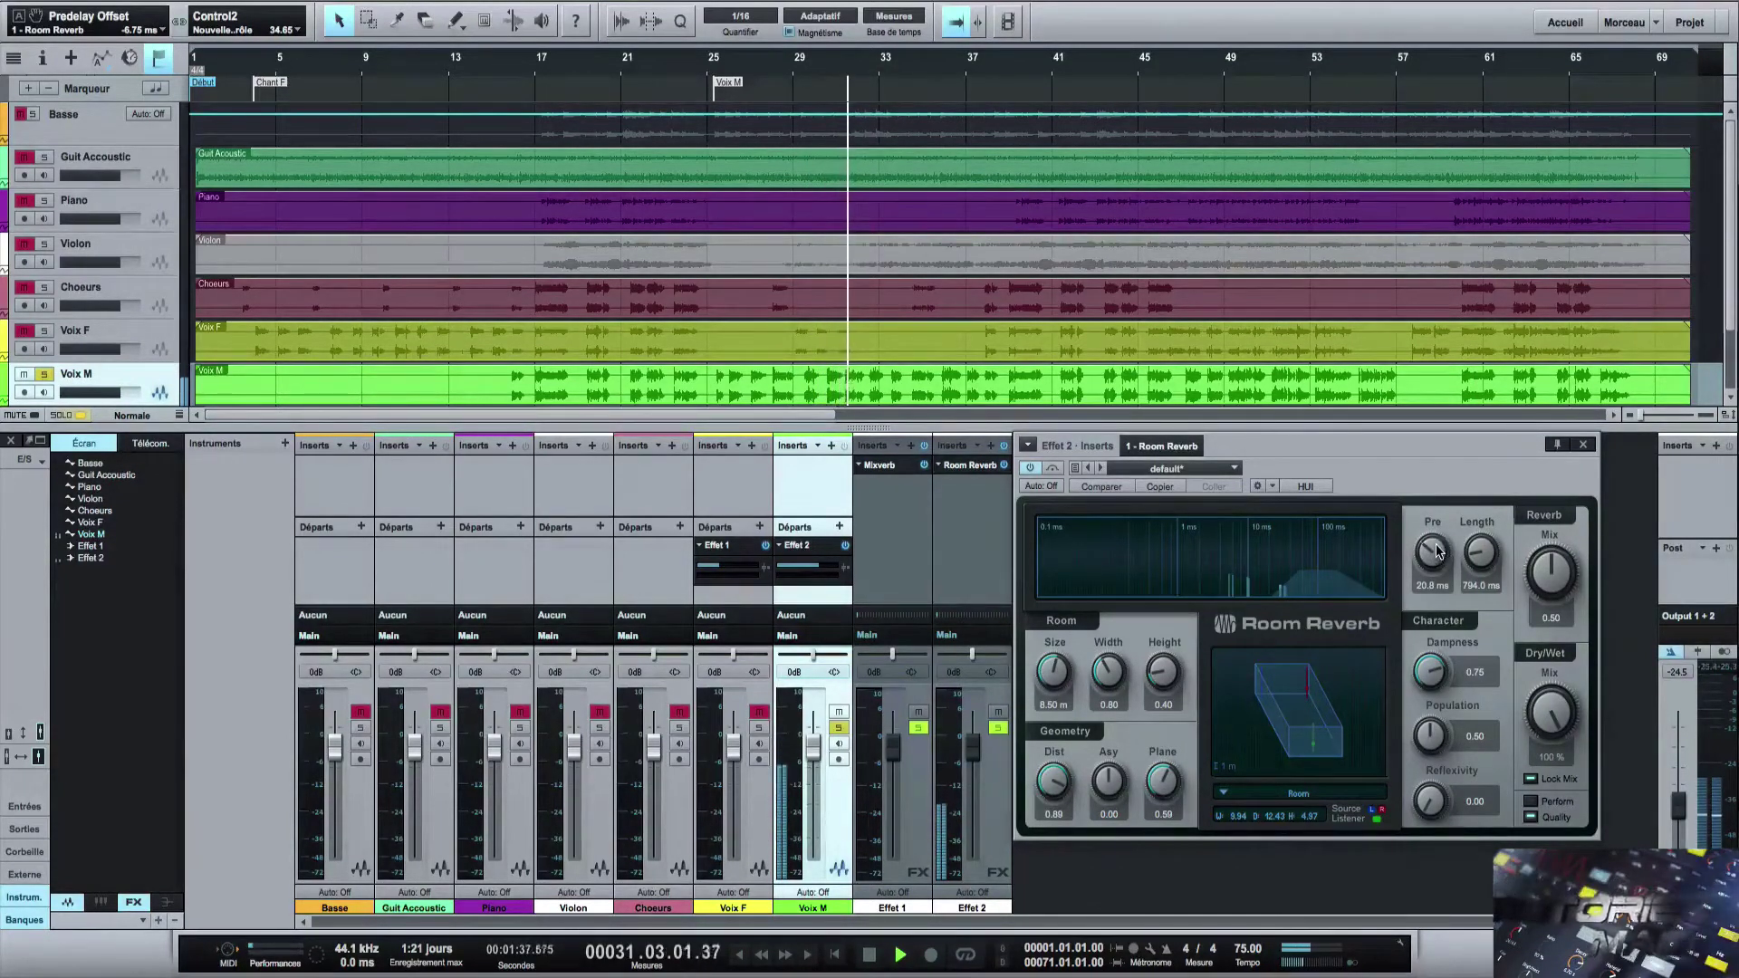
{"action": "double_click", "coordinate": [1438, 551]}
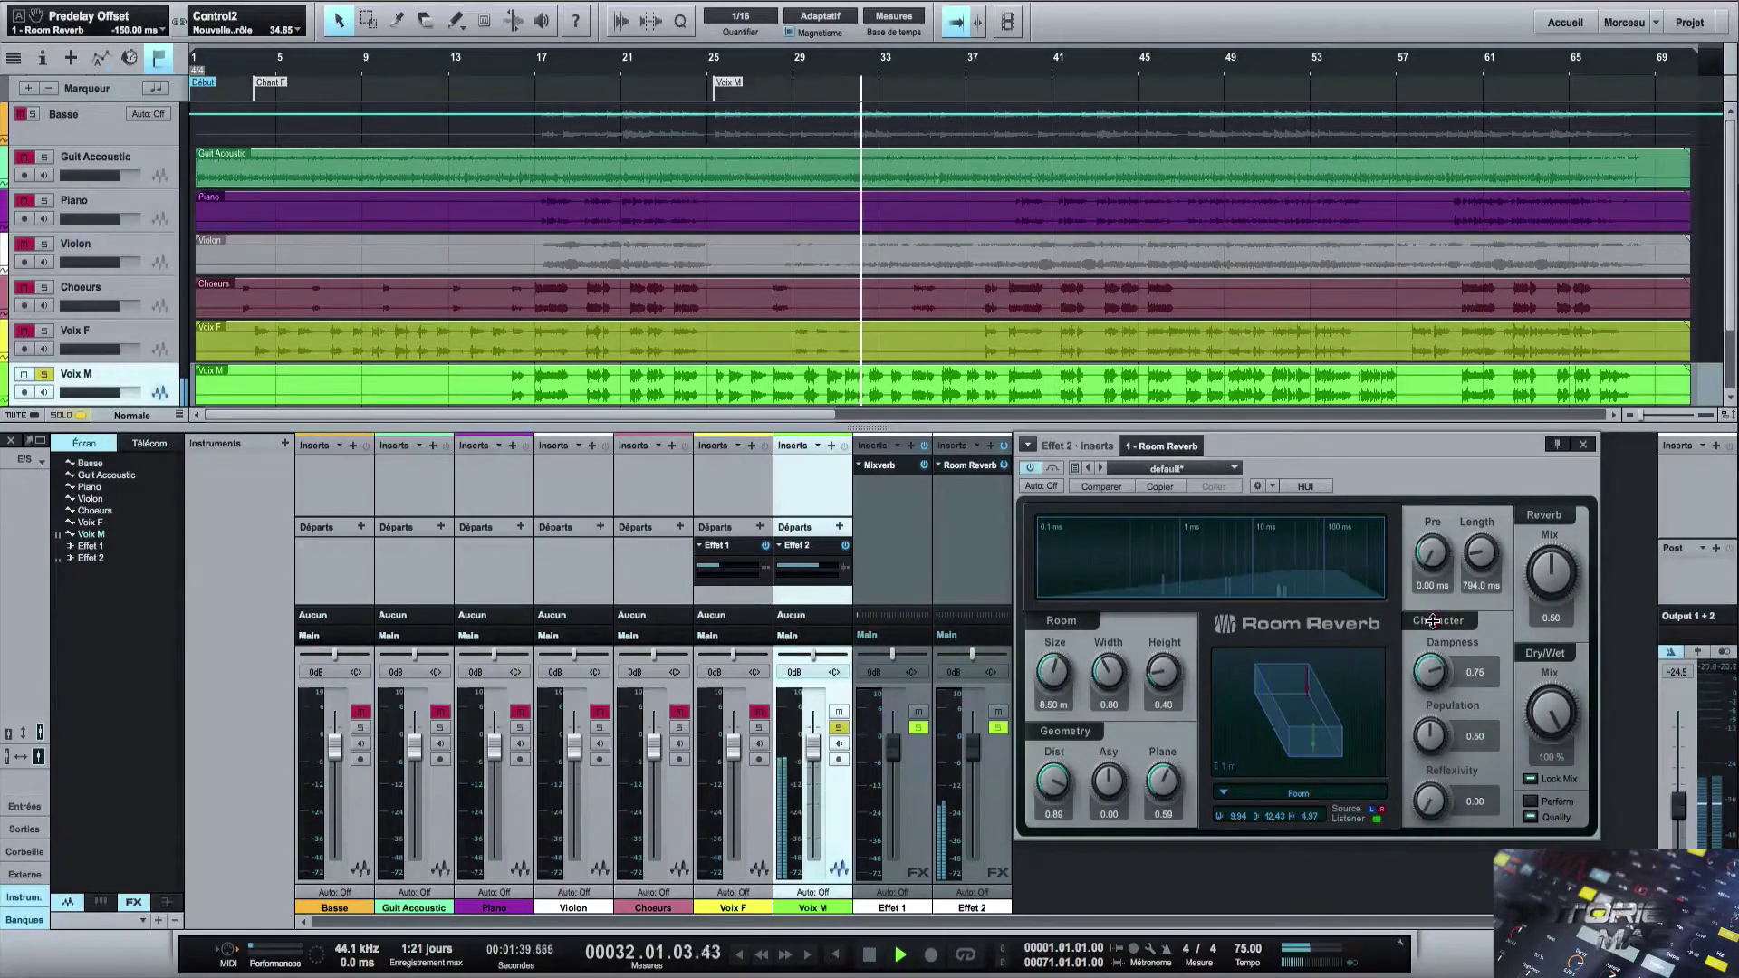
{"action": "left_click_drag", "start_coordinate": [1433, 622], "coordinate": [1440, 389]}
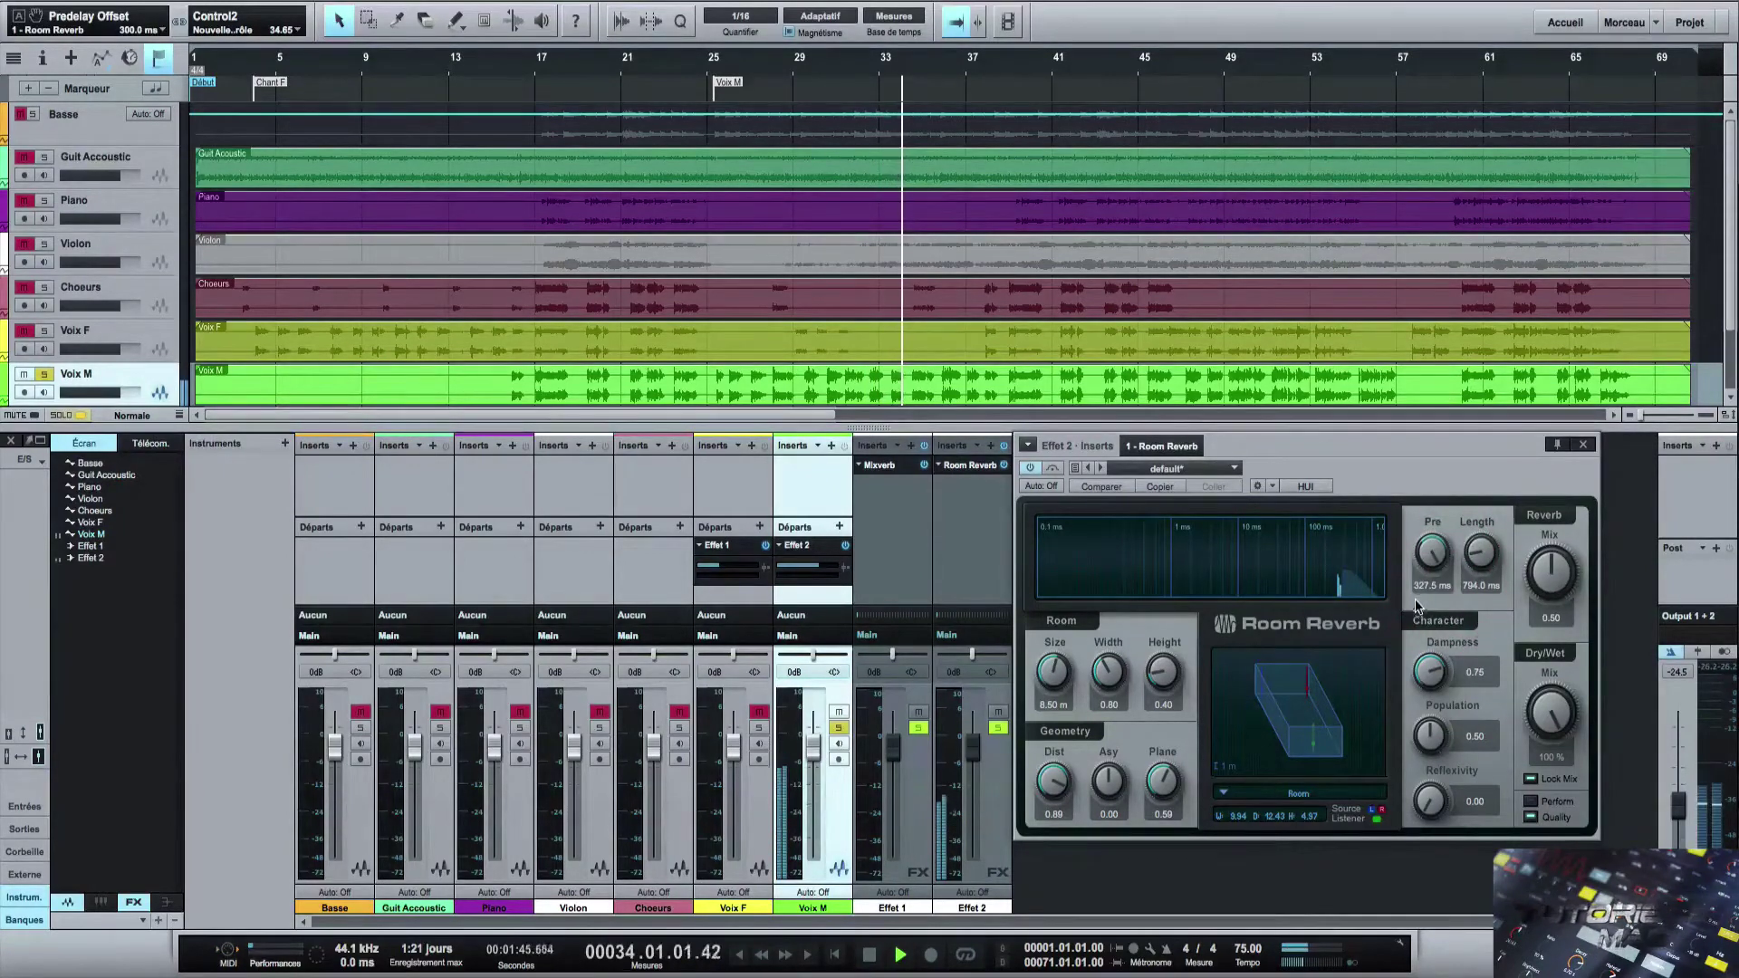
{"action": "double_click", "coordinate": [1429, 546]}
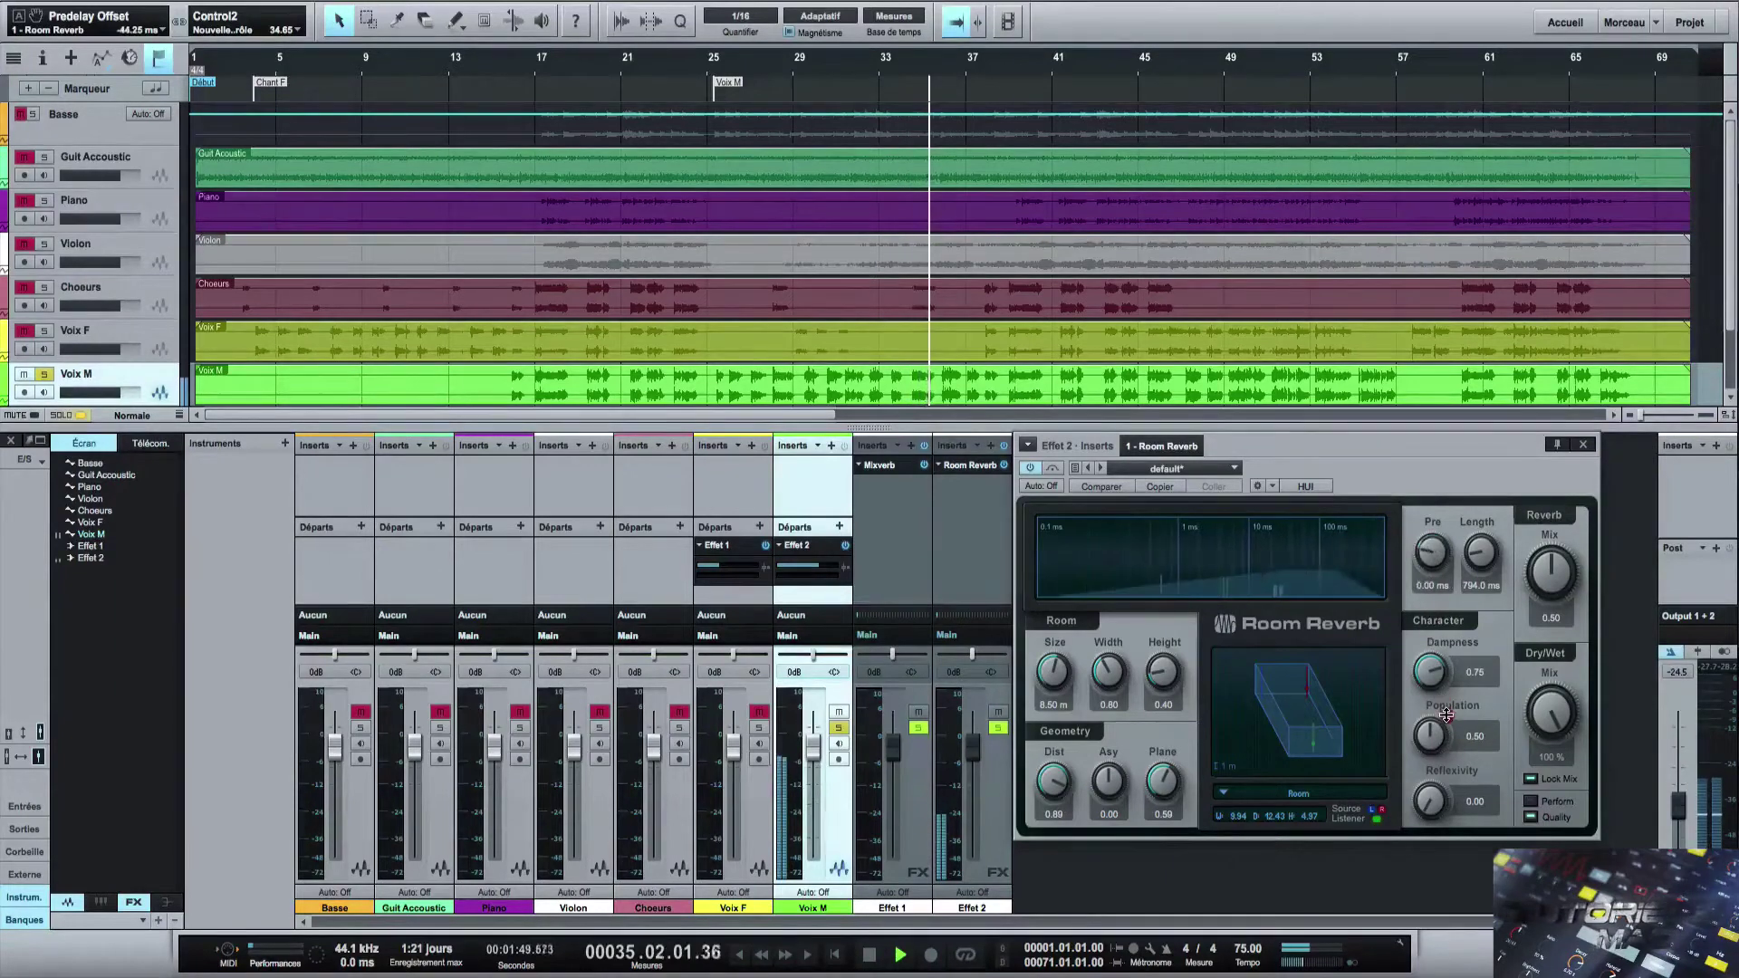
{"action": "left_click_drag", "start_coordinate": [1480, 556], "coordinate": [1440, 497]}
{"action": "mouse_move", "coordinate": [1480, 551]}
{"action": "left_mouse_down"}
{"action": "mouse_move", "coordinate": [1490, 457]}
{"action": "mouse_move", "coordinate": [1474, 574]}
{"action": "left_mouse_up"}
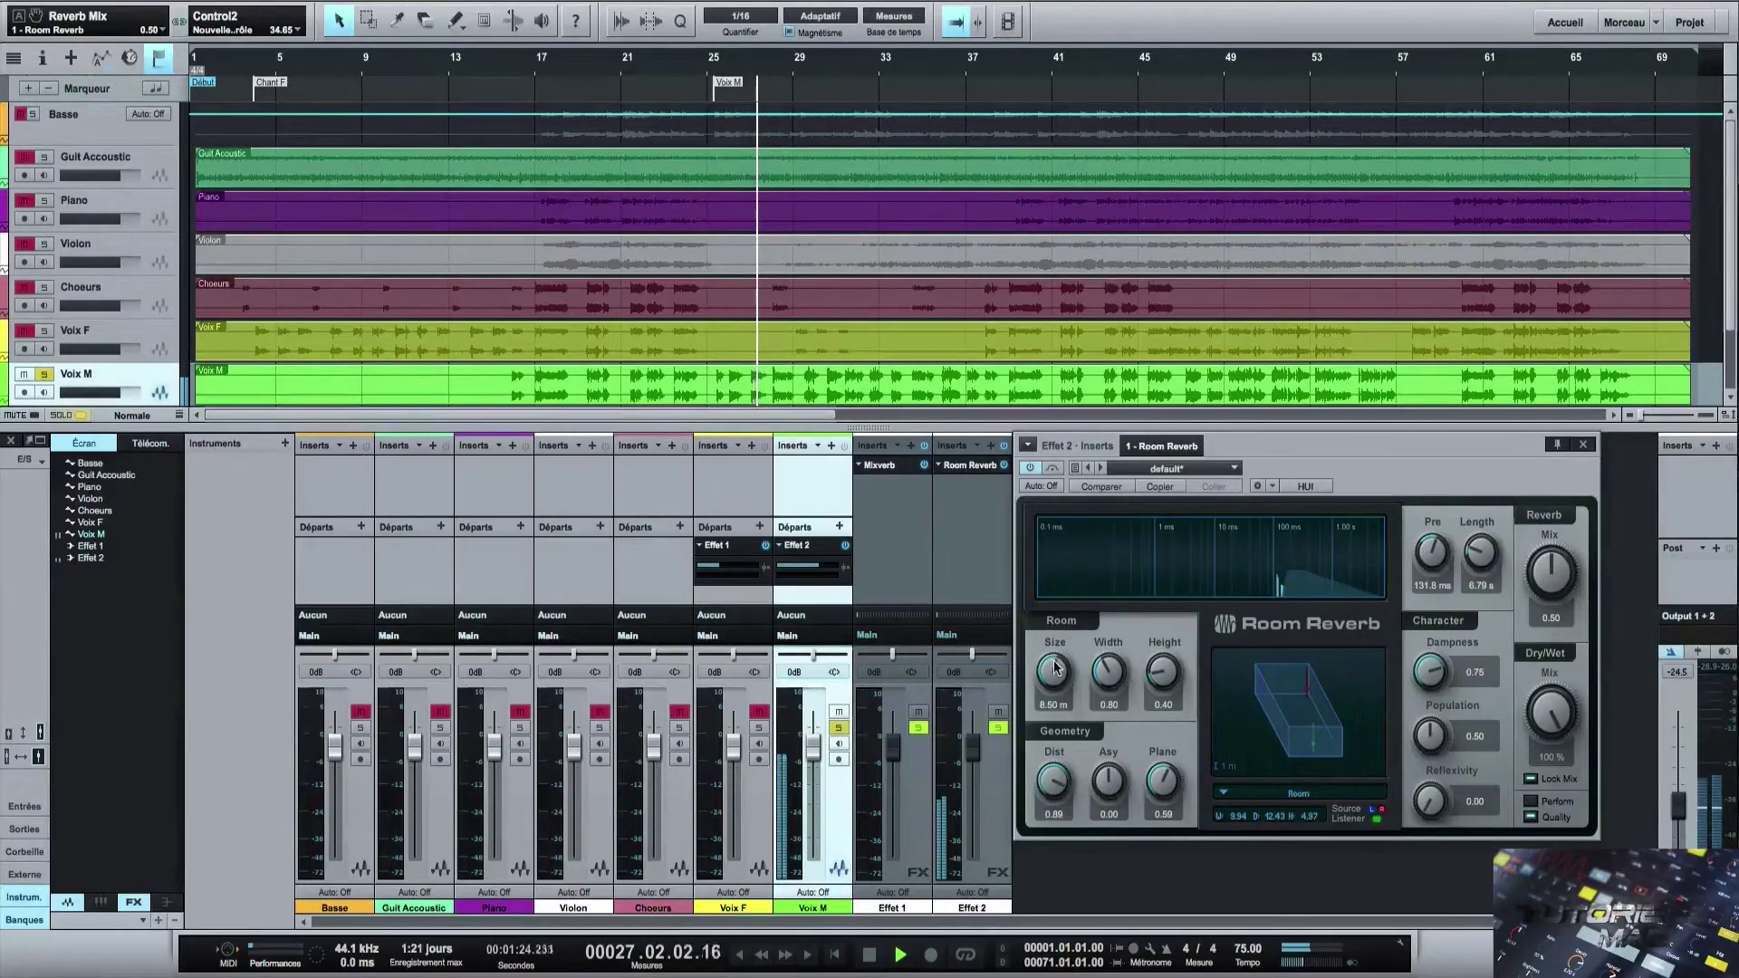
Set Room Reverb's room dimensions to 17.19 m Size, 1.86 Width and 0.80 Height.
{"action": "left_click_drag", "start_coordinate": [1052, 672], "coordinate": [1067, 745]}
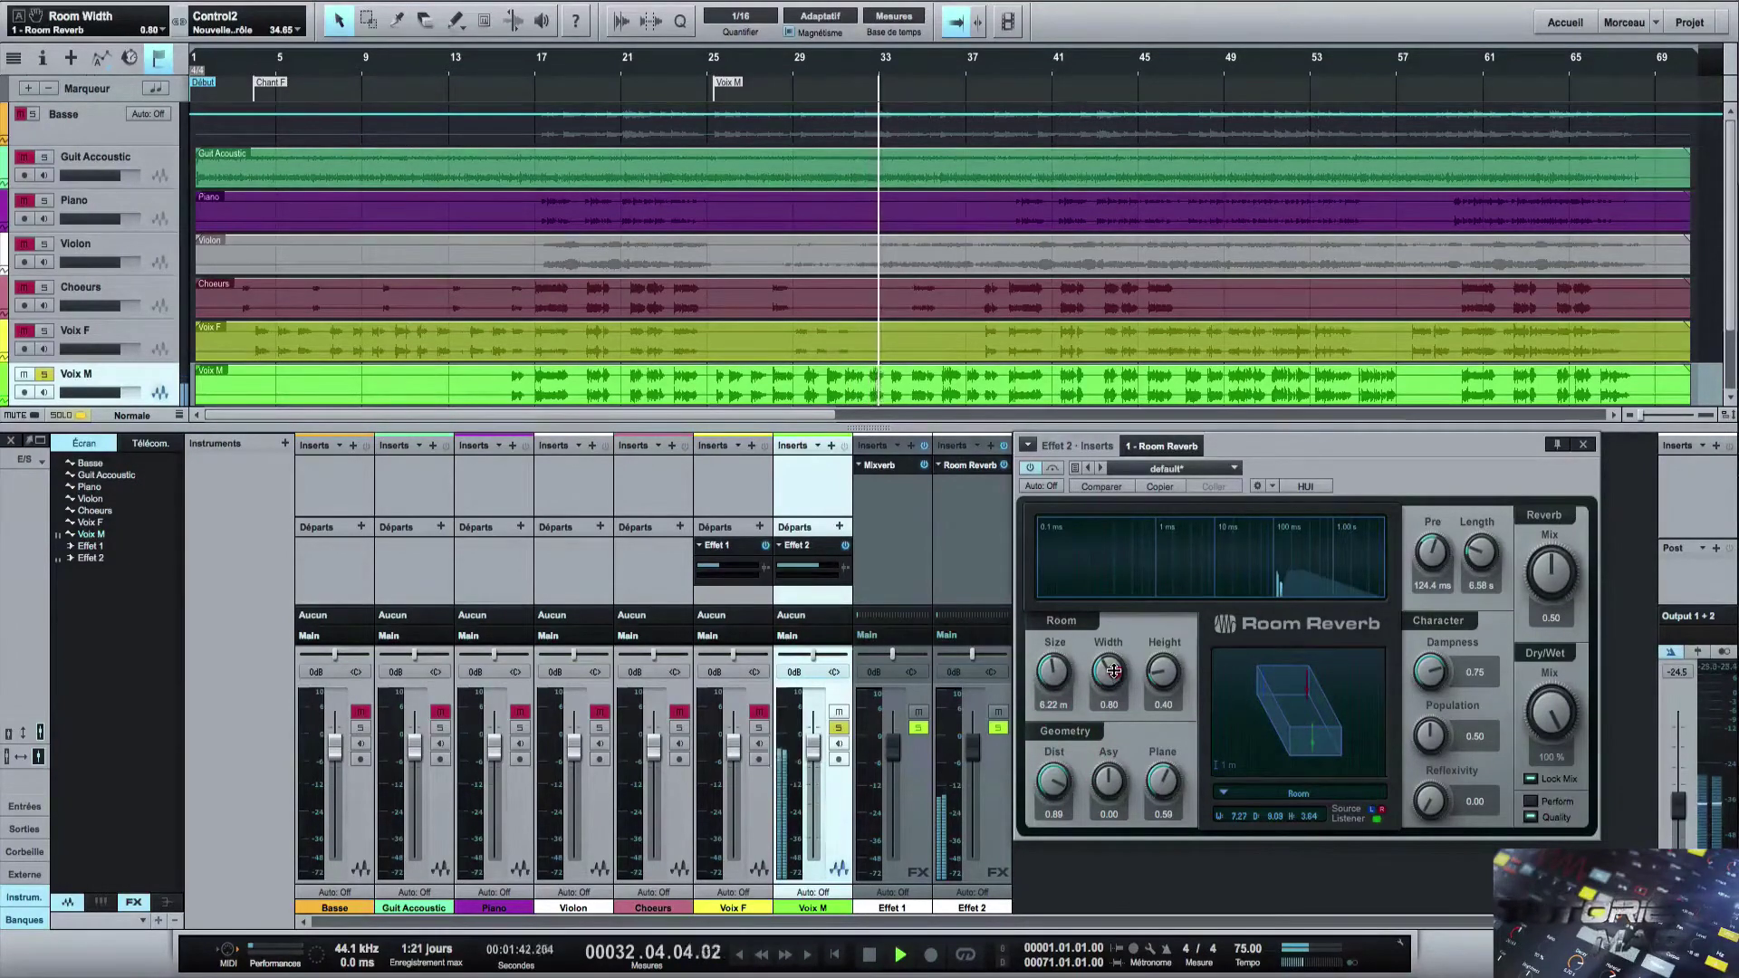
{"action": "left_click_drag", "start_coordinate": [1113, 670], "coordinate": [1170, 736]}
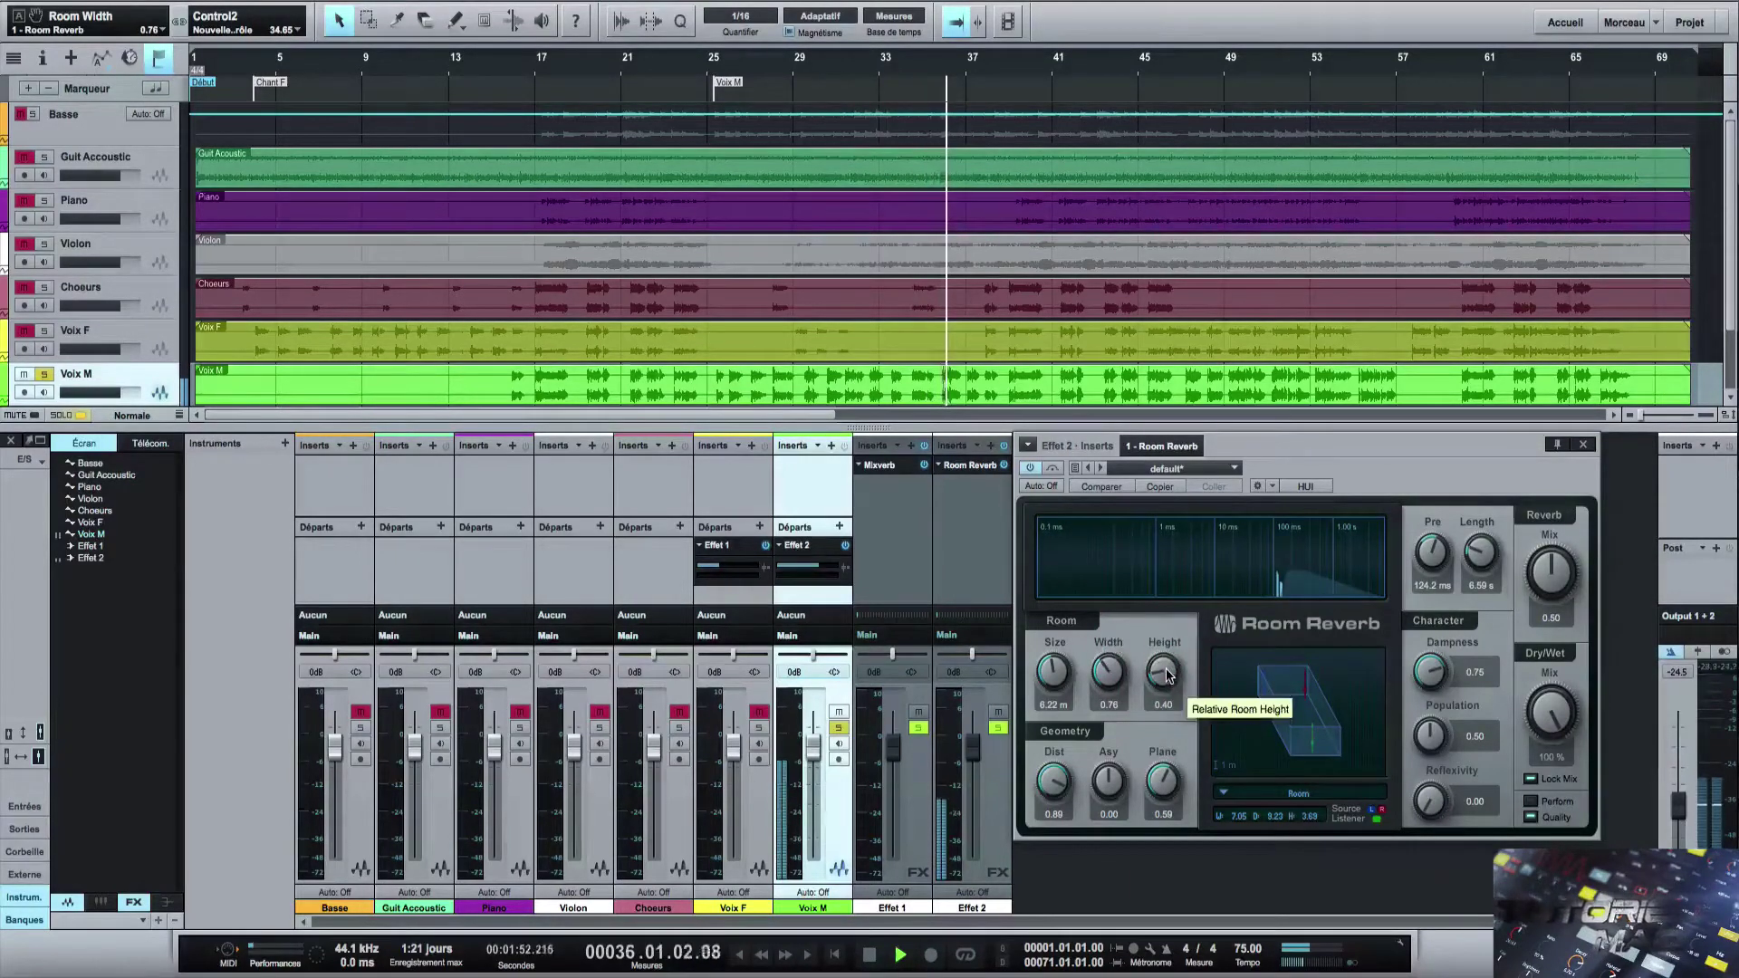
{"action": "left_click_drag", "start_coordinate": [1165, 658], "coordinate": [1065, 623]}
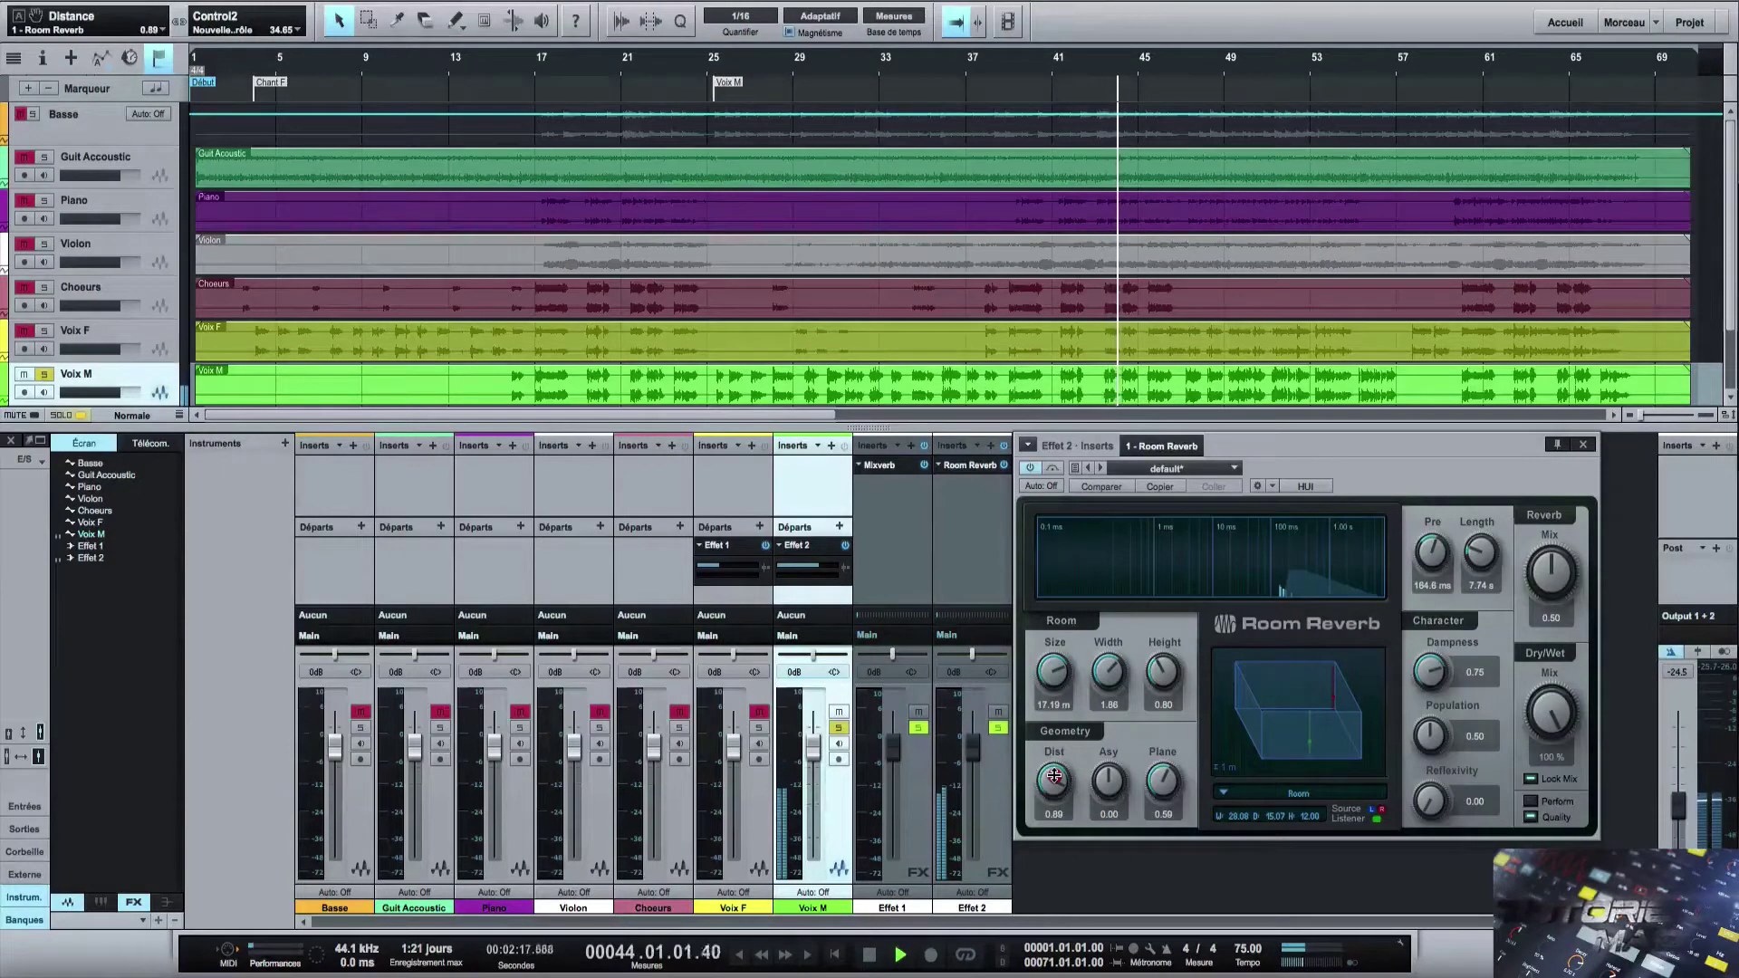
Audition lower Distance values and Asymmetry down to -1.00 in Room Reverb, and settle on 0.75 Distance and -0.09 Asymmetry.
{"action": "left_click_drag", "start_coordinate": [1053, 775], "coordinate": [1073, 899]}
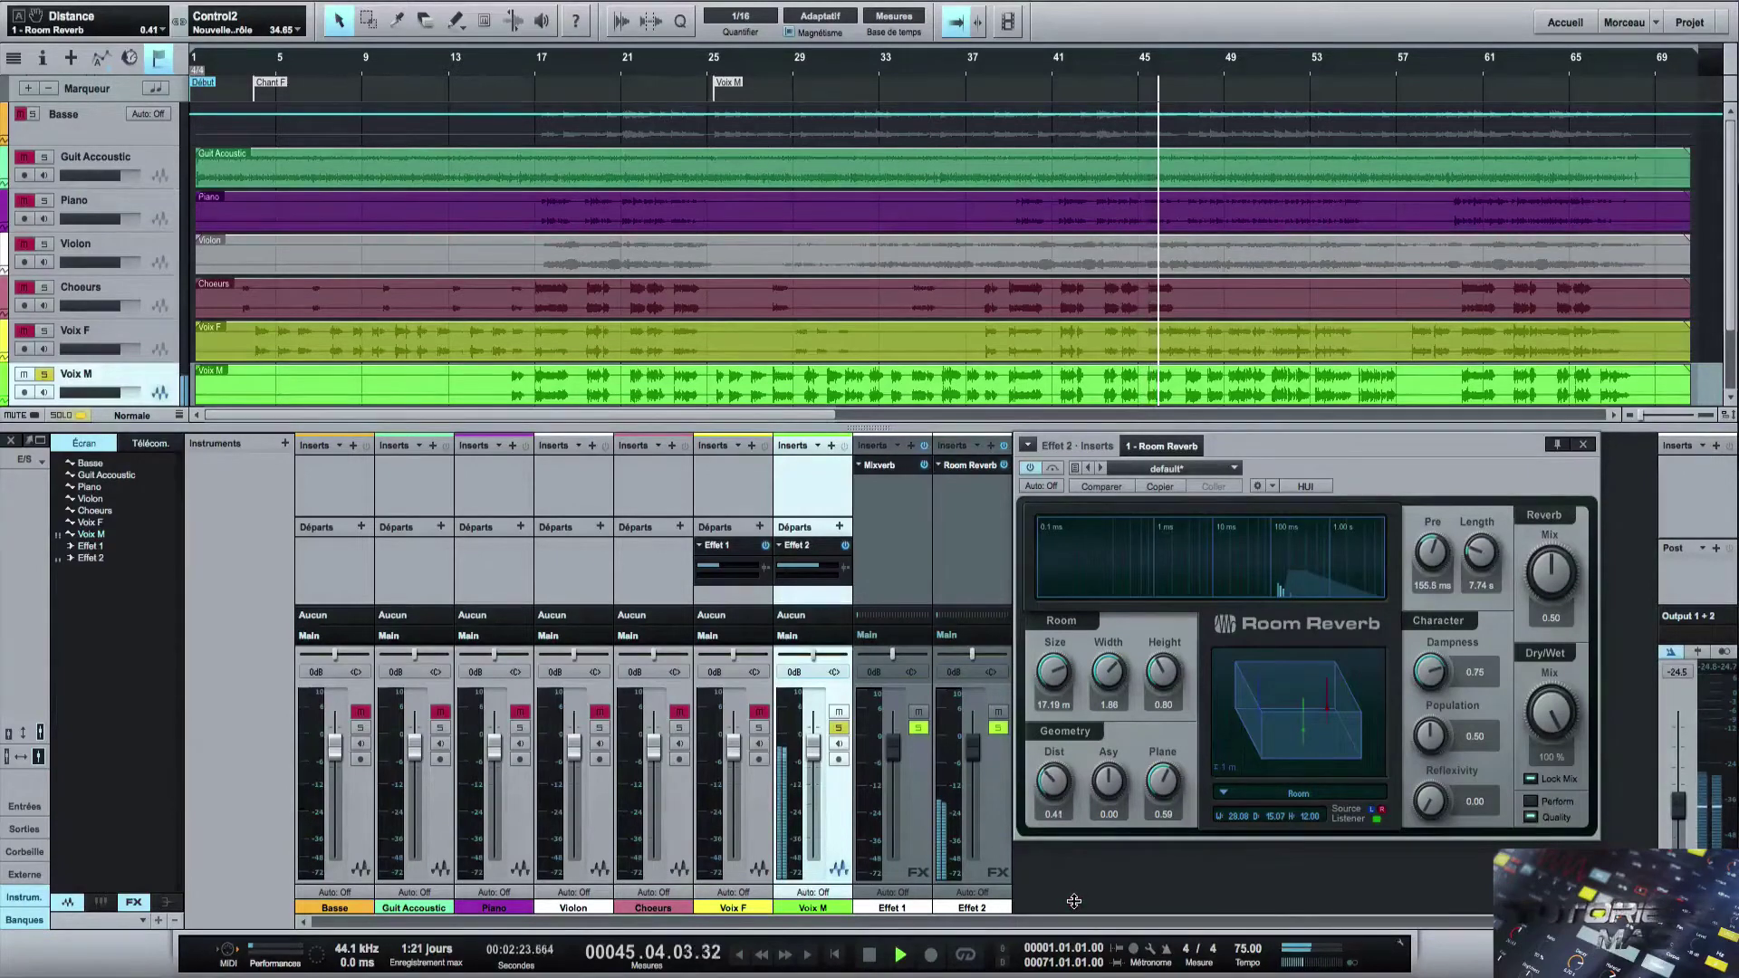
{"action": "mouse_move", "coordinate": [1074, 901]}
{"action": "left_mouse_down"}
{"action": "mouse_move", "coordinate": [1080, 919]}
{"action": "mouse_move", "coordinate": [1075, 901]}
{"action": "left_mouse_up"}
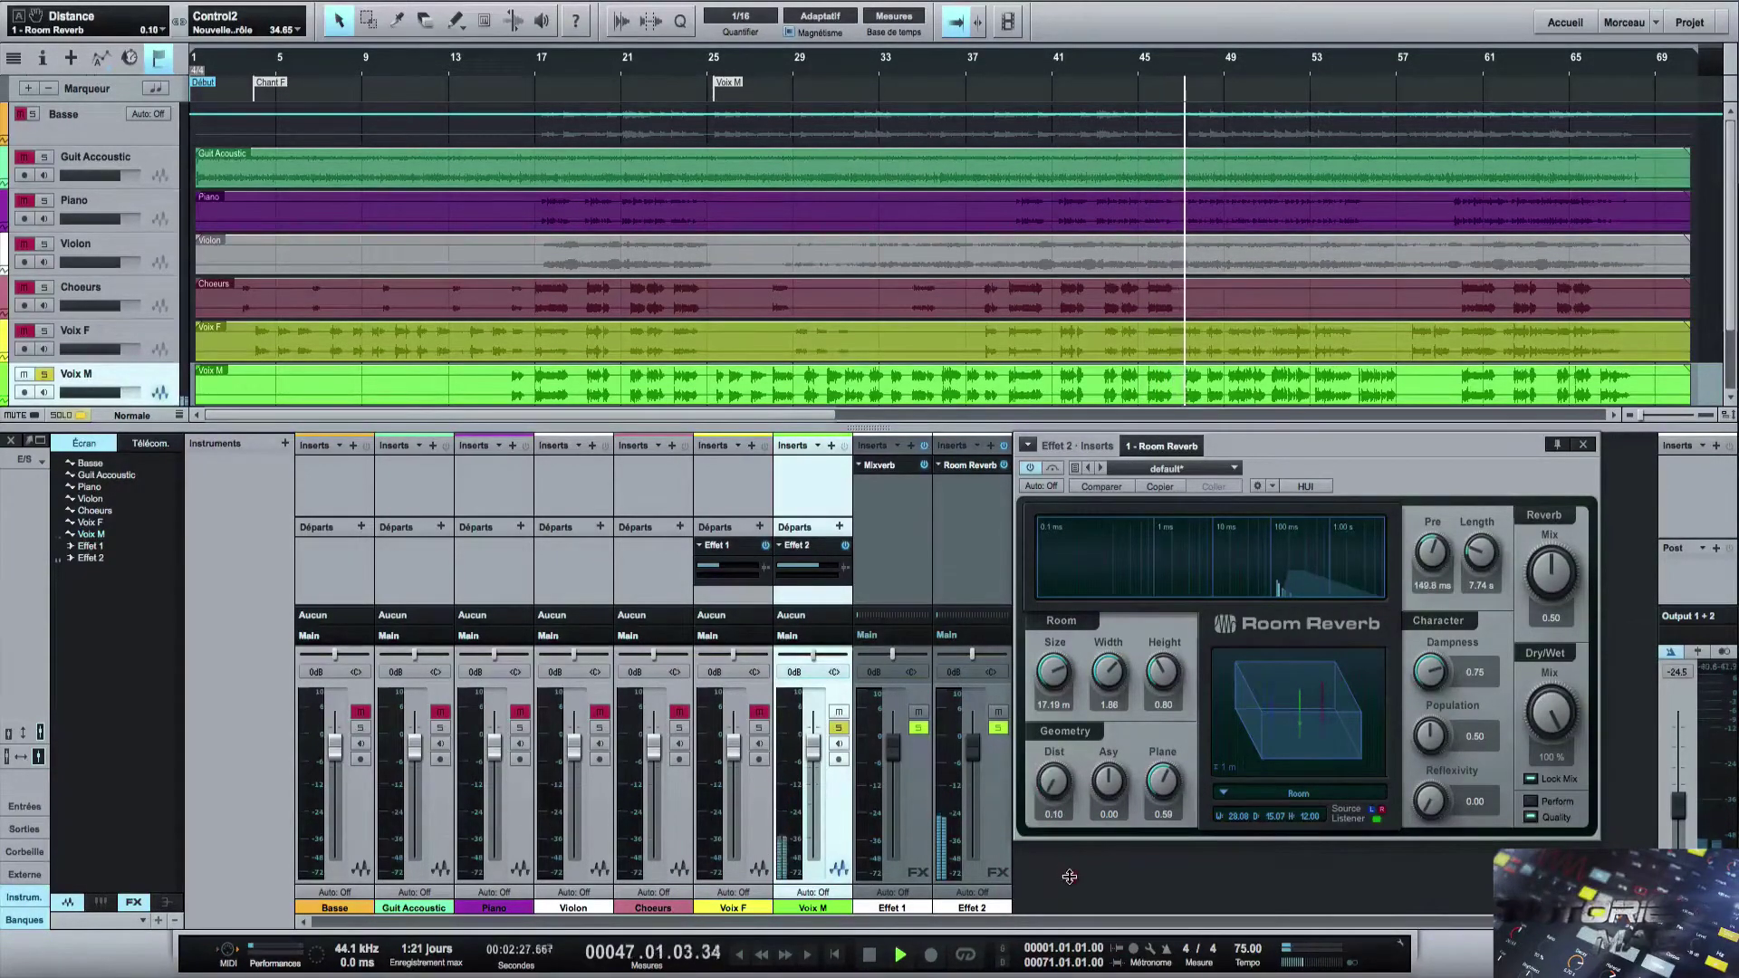
{"action": "left_click_drag", "start_coordinate": [1068, 861], "coordinate": [1098, 730]}
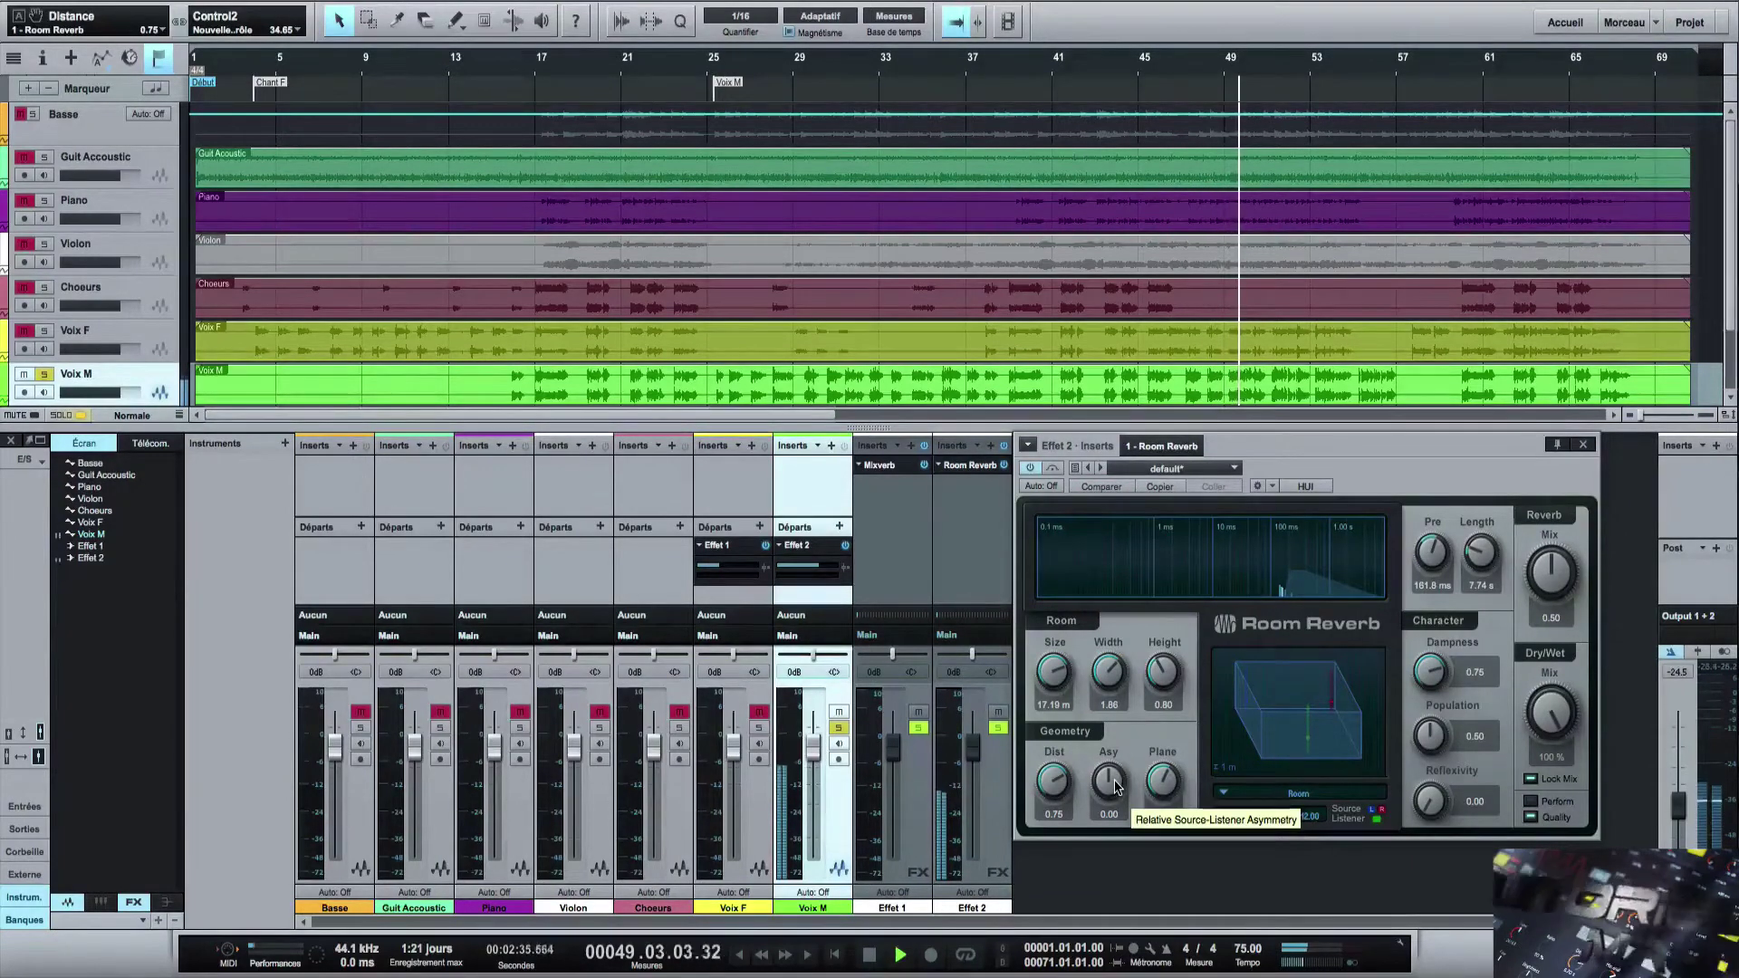
{"action": "left_click_drag", "start_coordinate": [1117, 787], "coordinate": [1125, 856]}
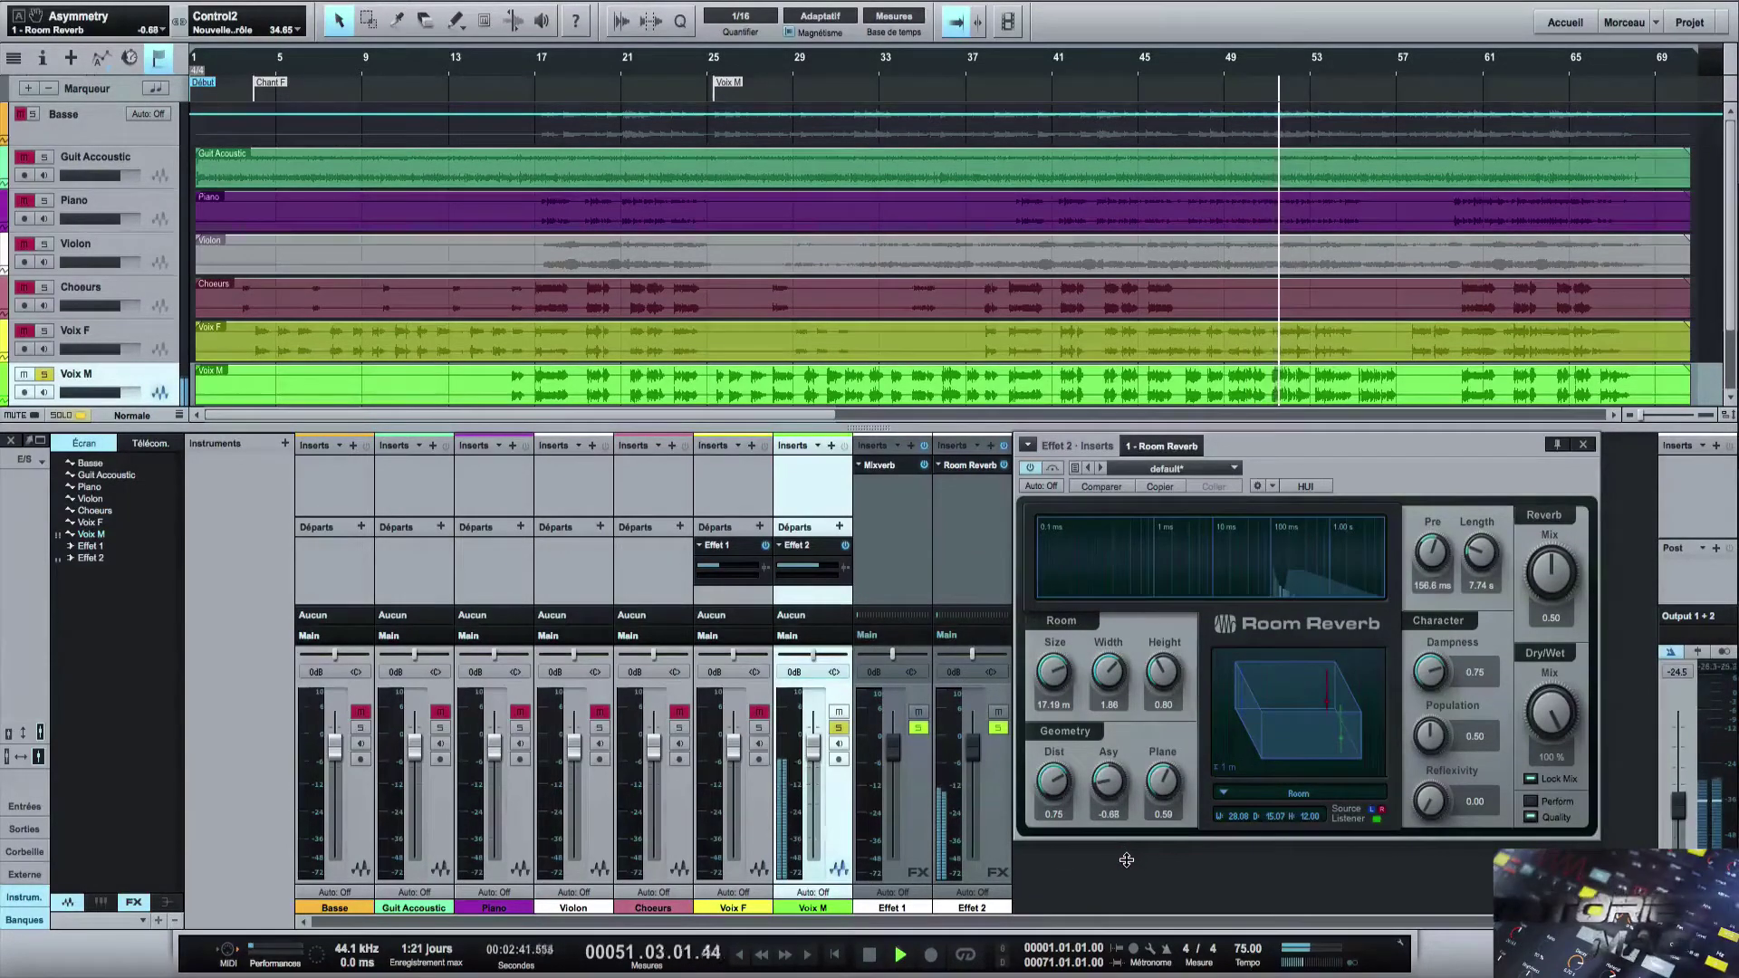
{"action": "left_click_drag", "start_coordinate": [1127, 868], "coordinate": [1129, 889]}
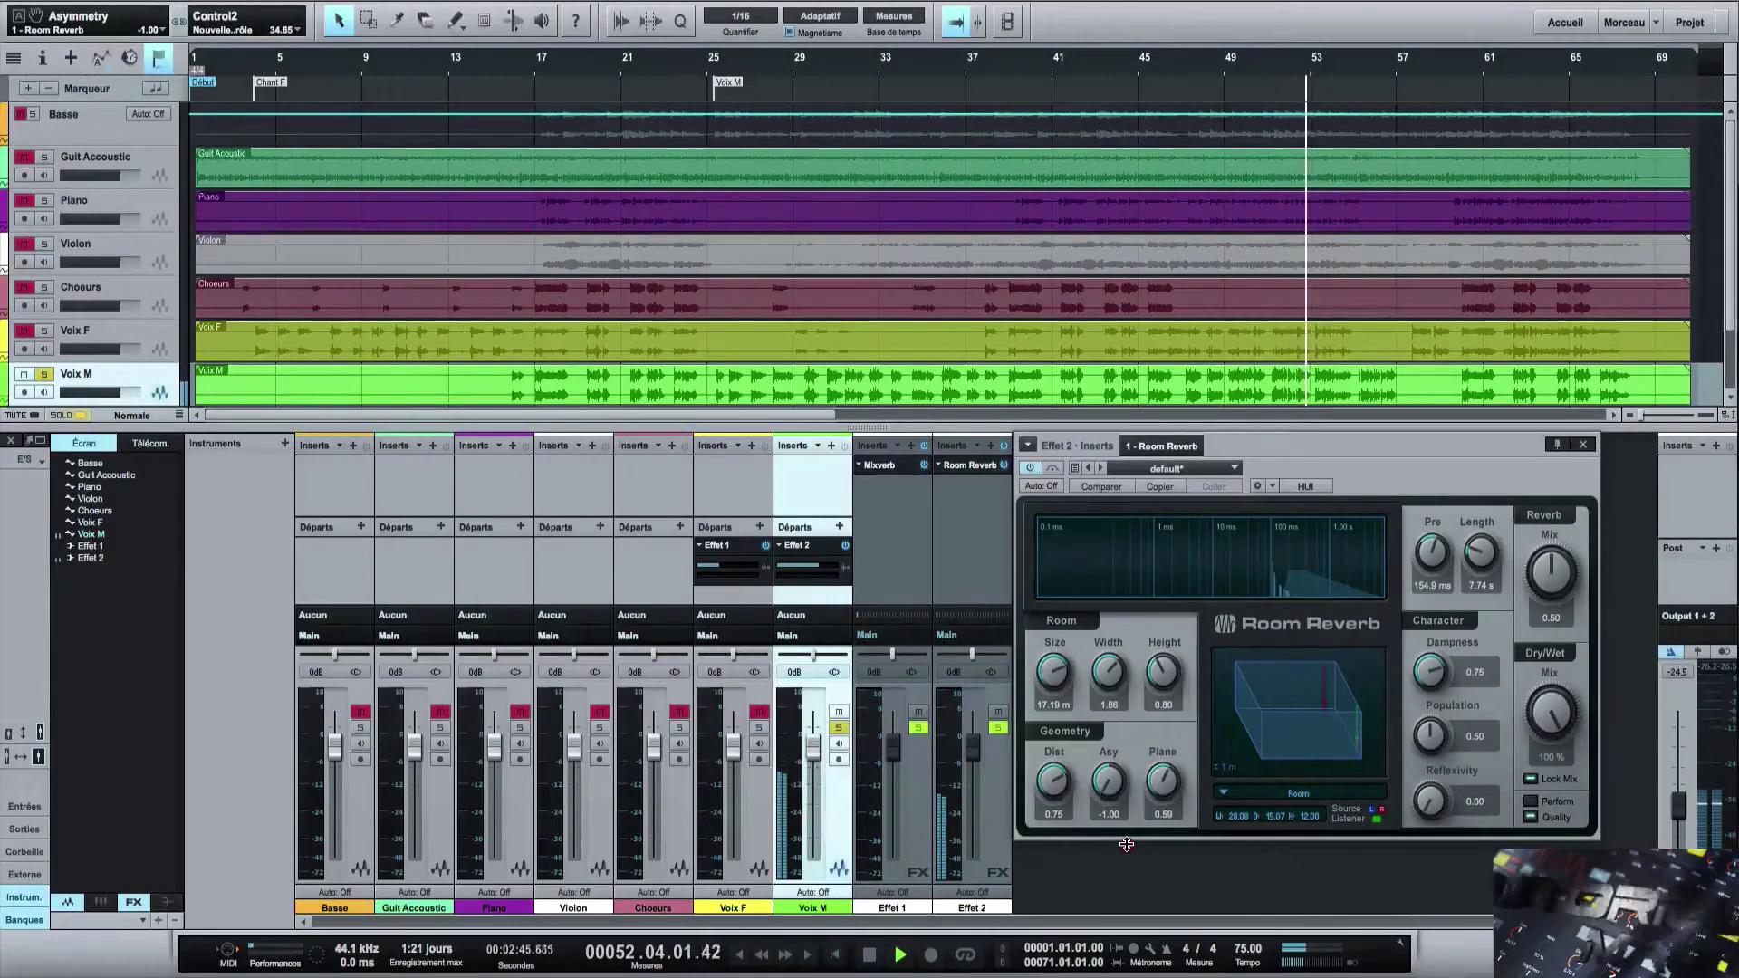
{"action": "mouse_move", "coordinate": [1126, 844]}
{"action": "left_mouse_down"}
{"action": "mouse_move", "coordinate": [1135, 585]}
{"action": "mouse_move", "coordinate": [1135, 741]}
{"action": "left_mouse_up"}
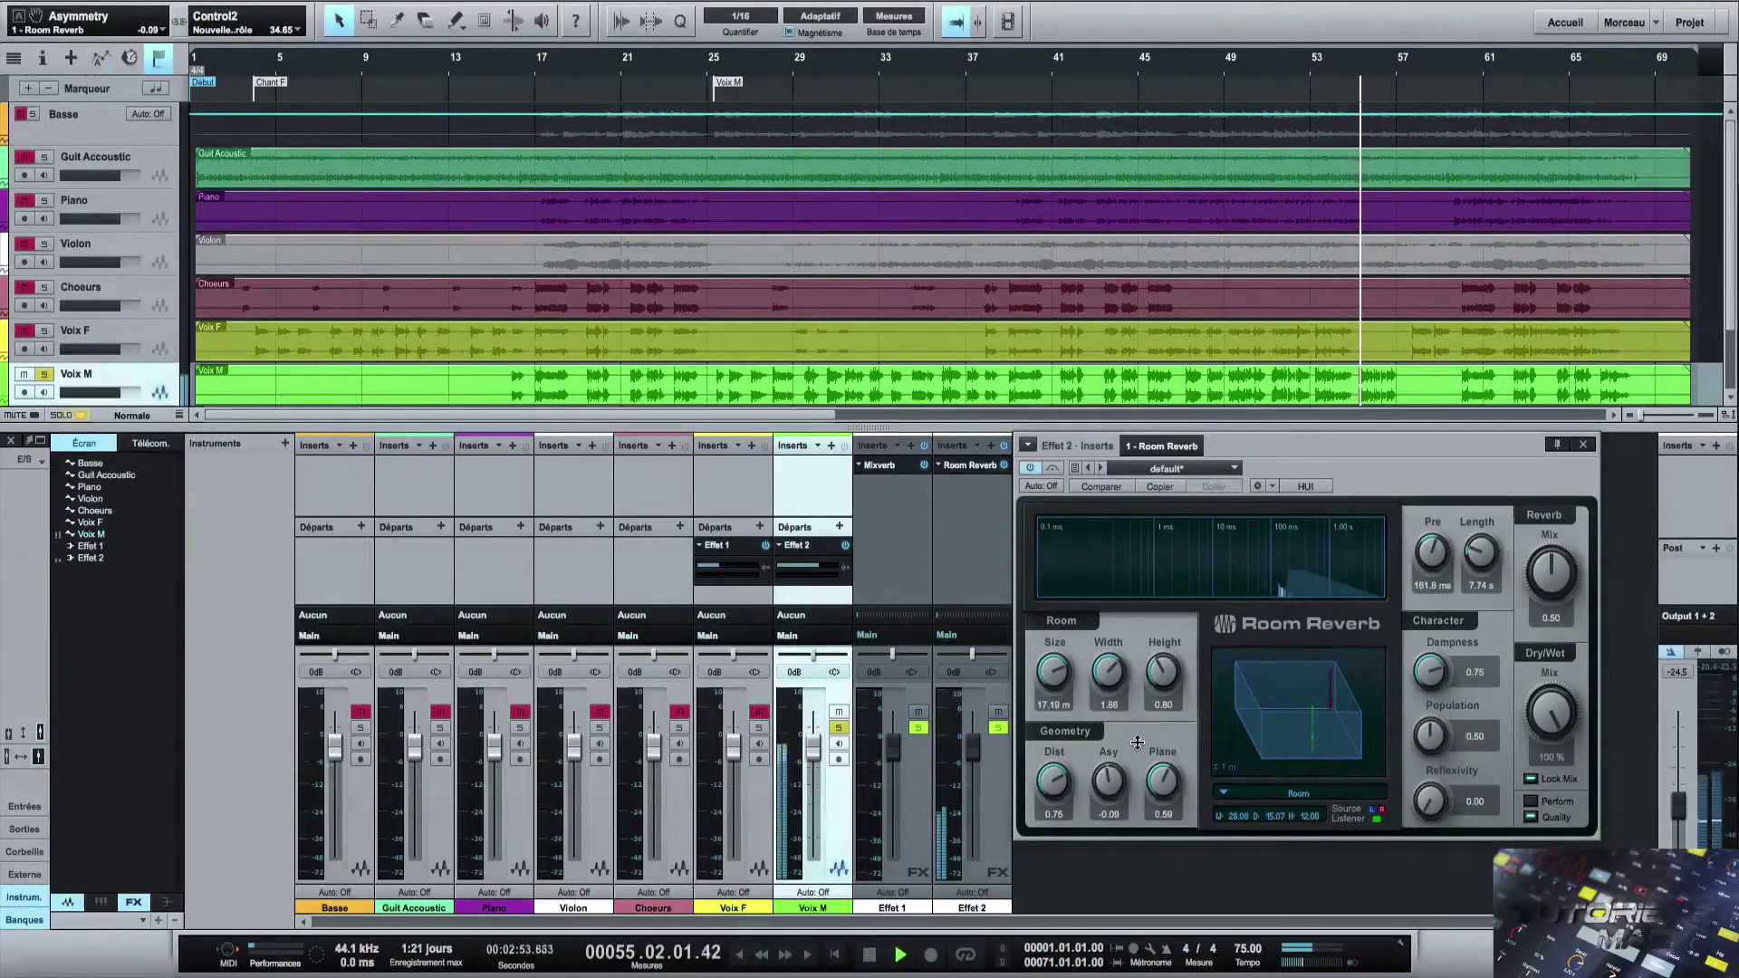
Audition Room Reverb's Plane at 1.00 and 0.00, and set it to 0.25.
{"action": "left_click", "coordinate": [1165, 784]}
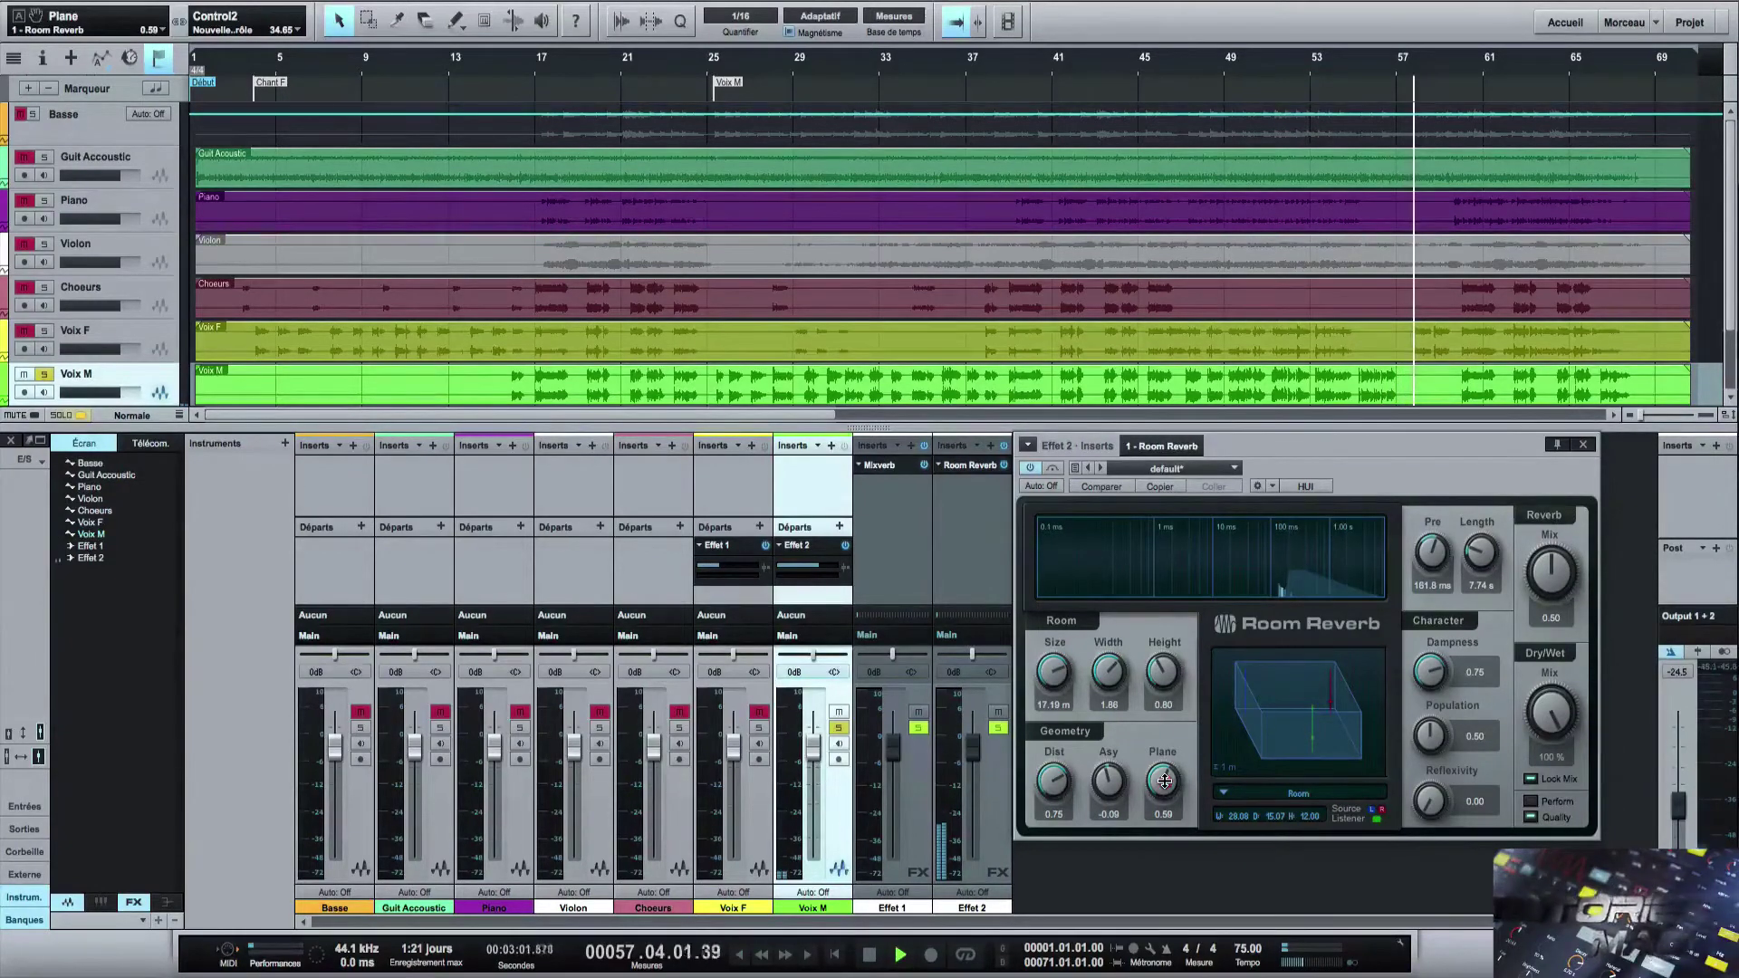
{"action": "left_click_drag", "start_coordinate": [1165, 780], "coordinate": [1175, 561]}
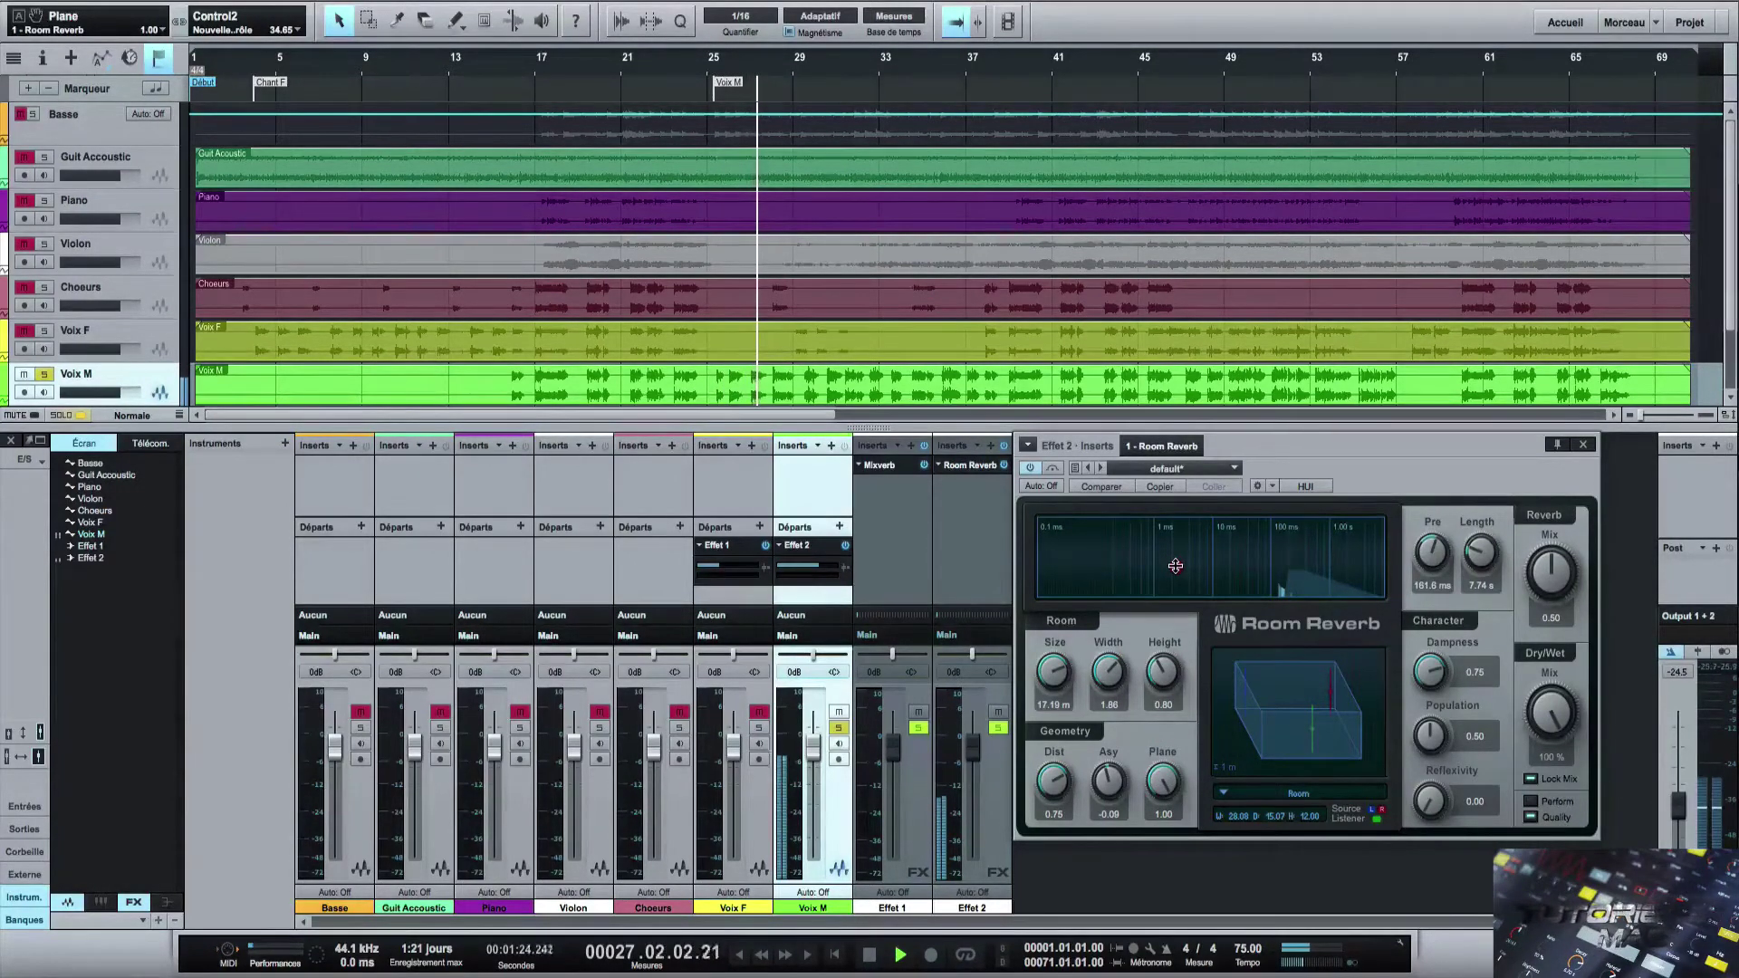
{"action": "left_click_drag", "start_coordinate": [1176, 564], "coordinate": [1154, 817]}
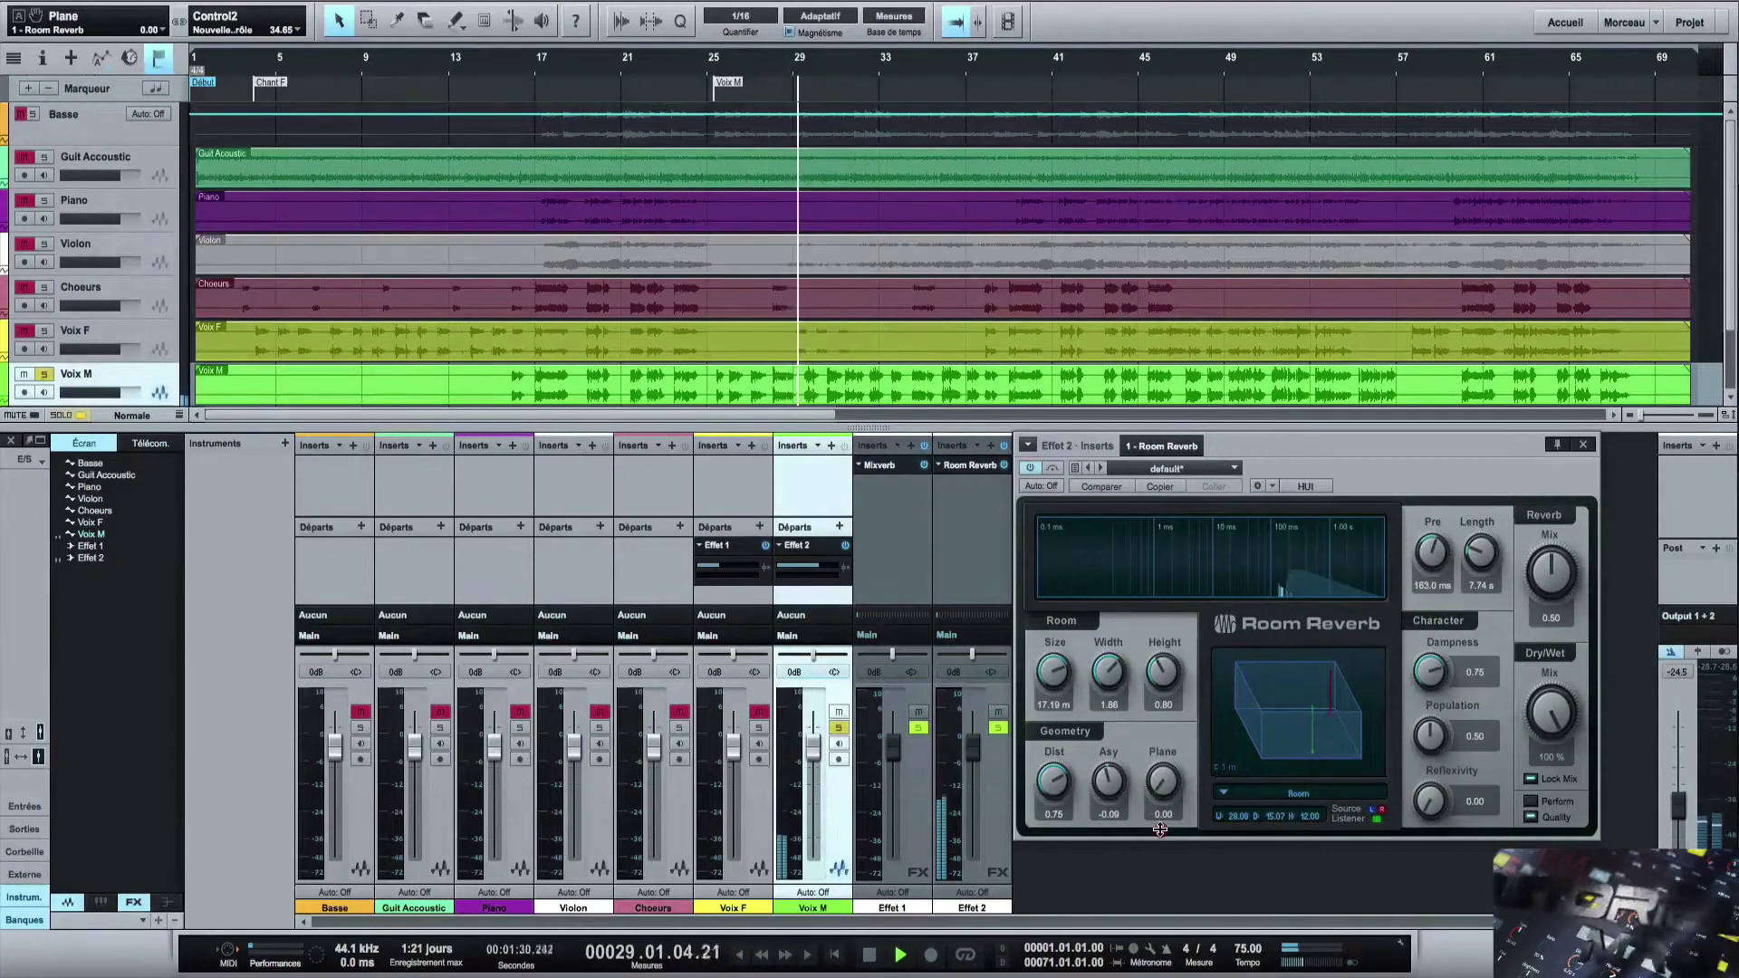
{"action": "left_click_drag", "start_coordinate": [1161, 829], "coordinate": [1166, 789]}
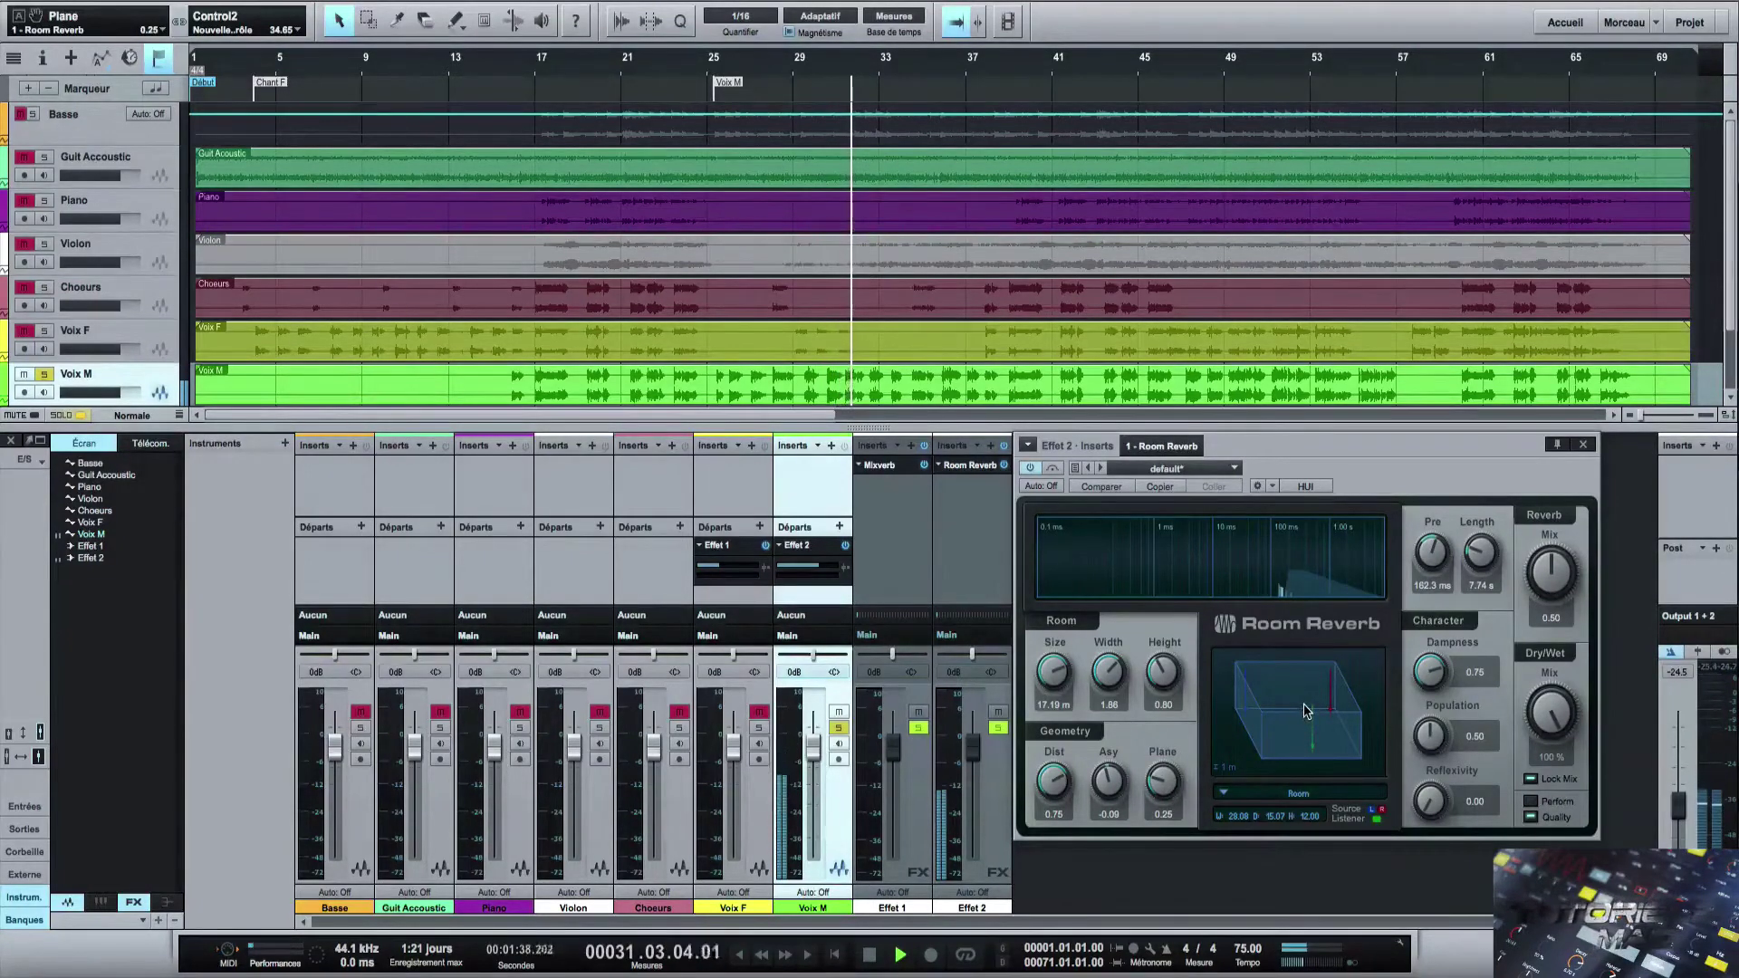
Audition the Small Room, Room and Medium Hall room types in Room Reverb, and choose Large Hall.
{"action": "left_click", "coordinate": [1280, 795]}
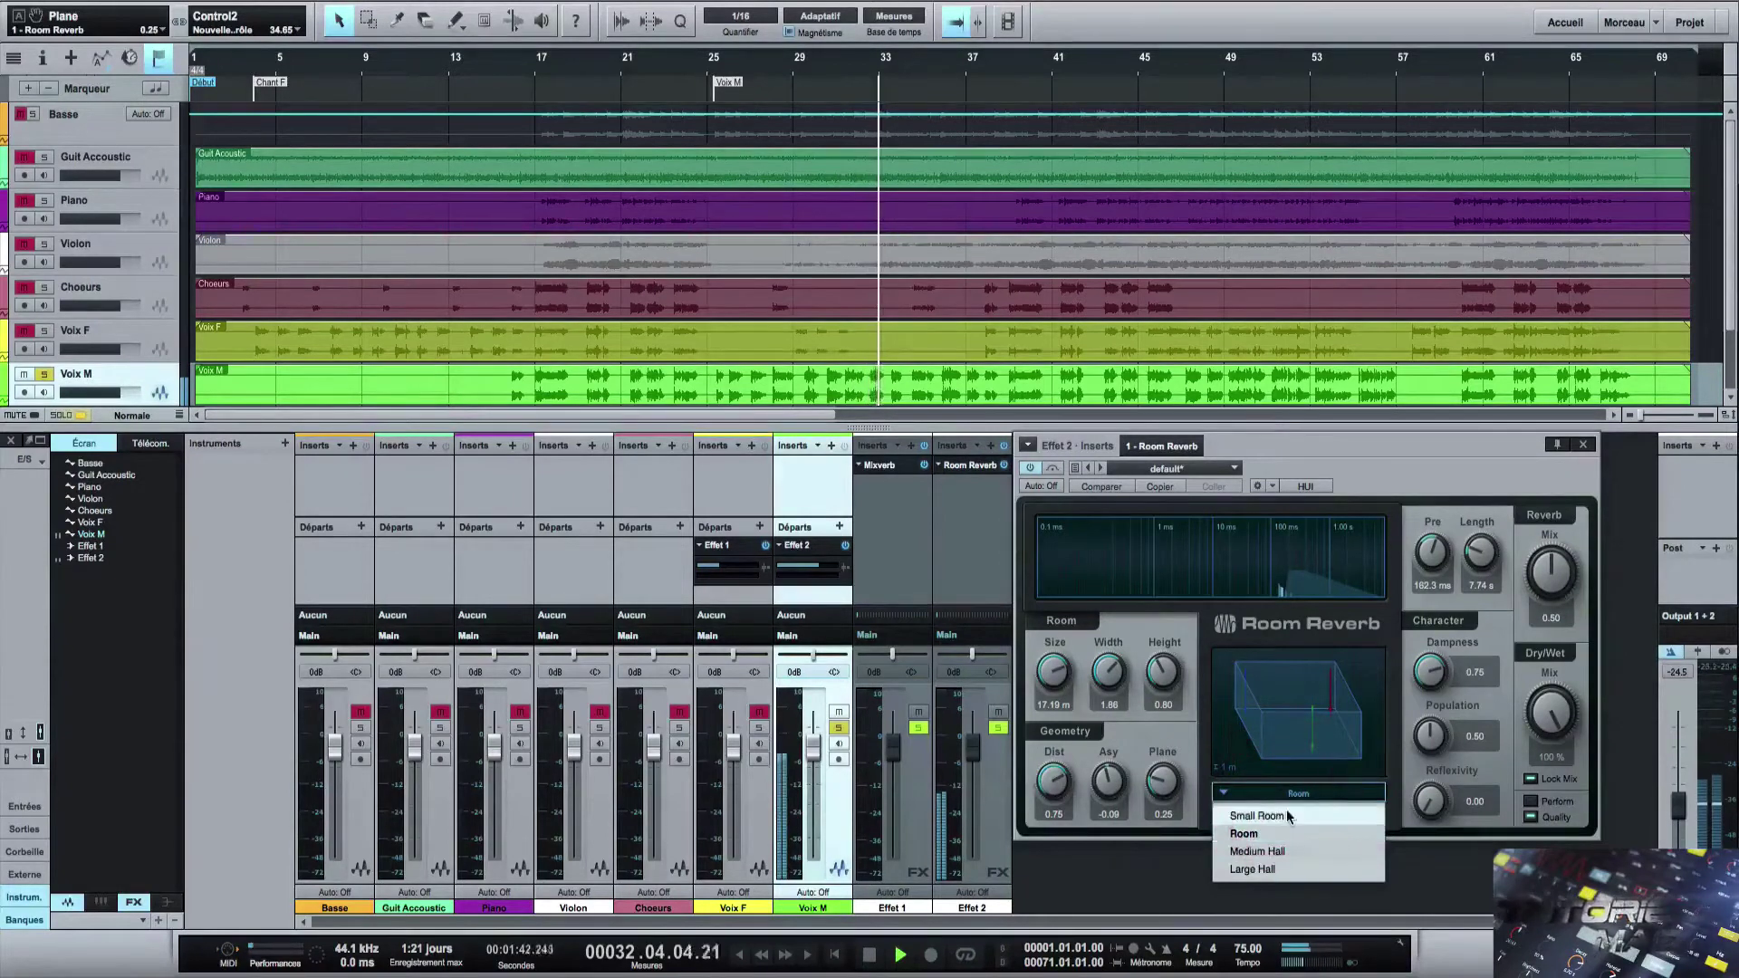
{"action": "left_click", "coordinate": [1289, 816]}
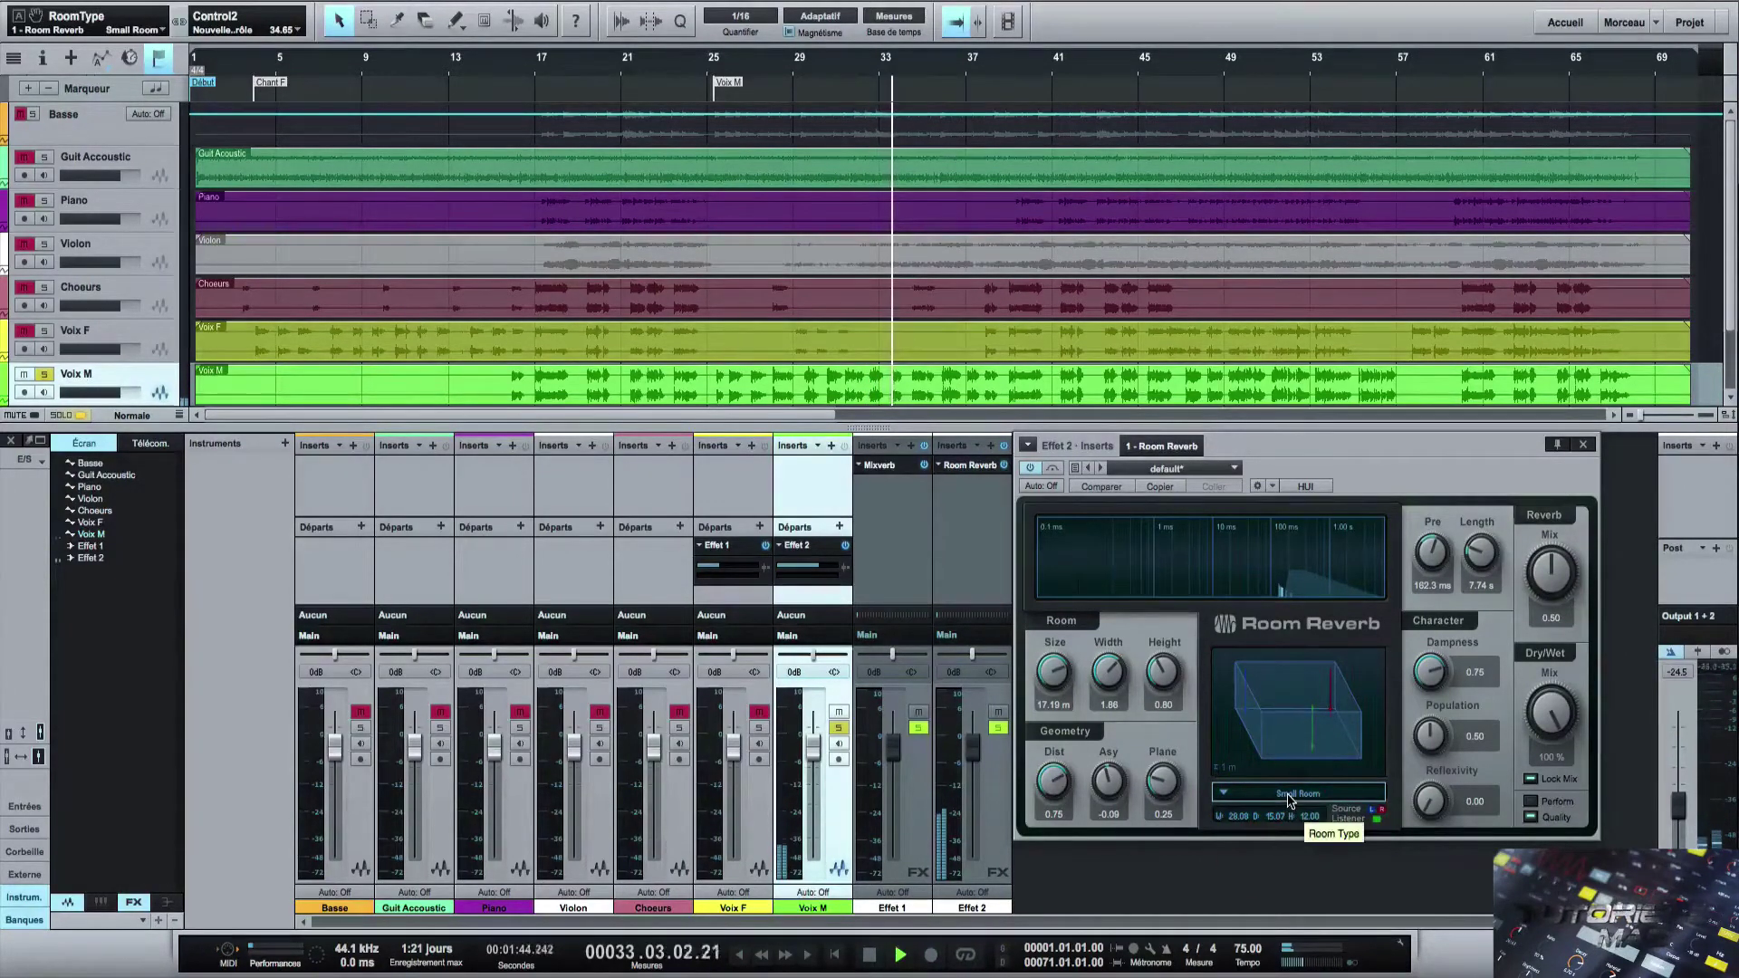
{"action": "left_click", "coordinate": [1288, 796]}
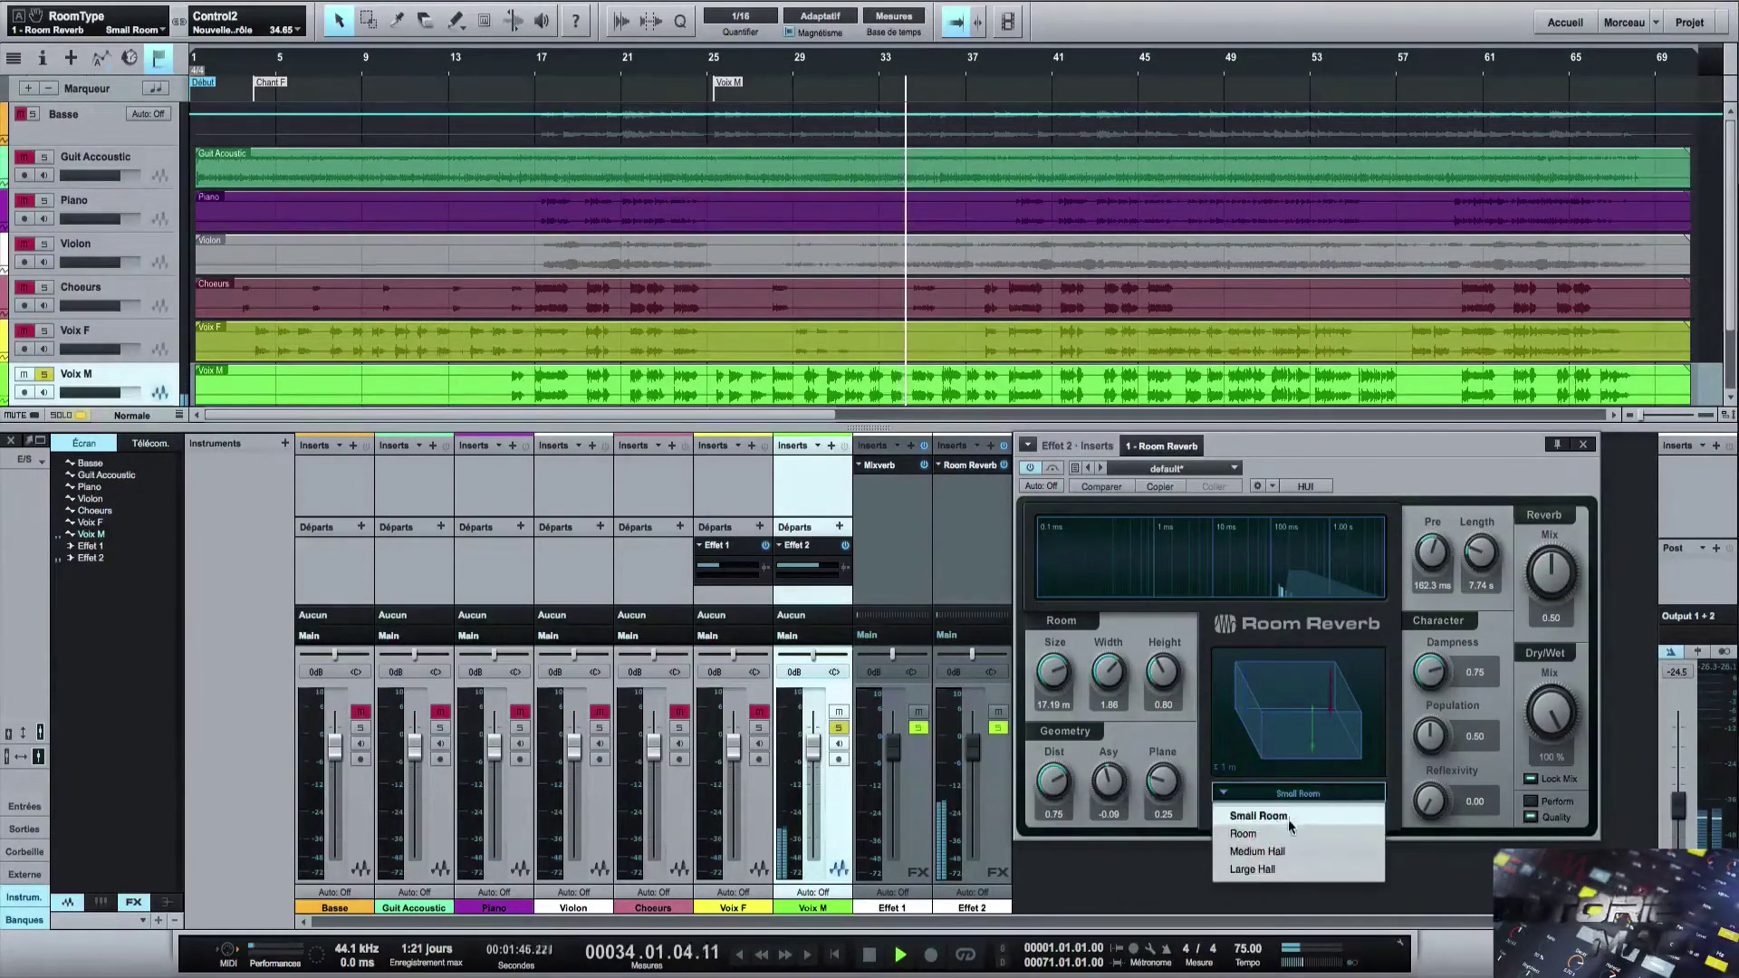
{"action": "left_click", "coordinate": [1288, 829]}
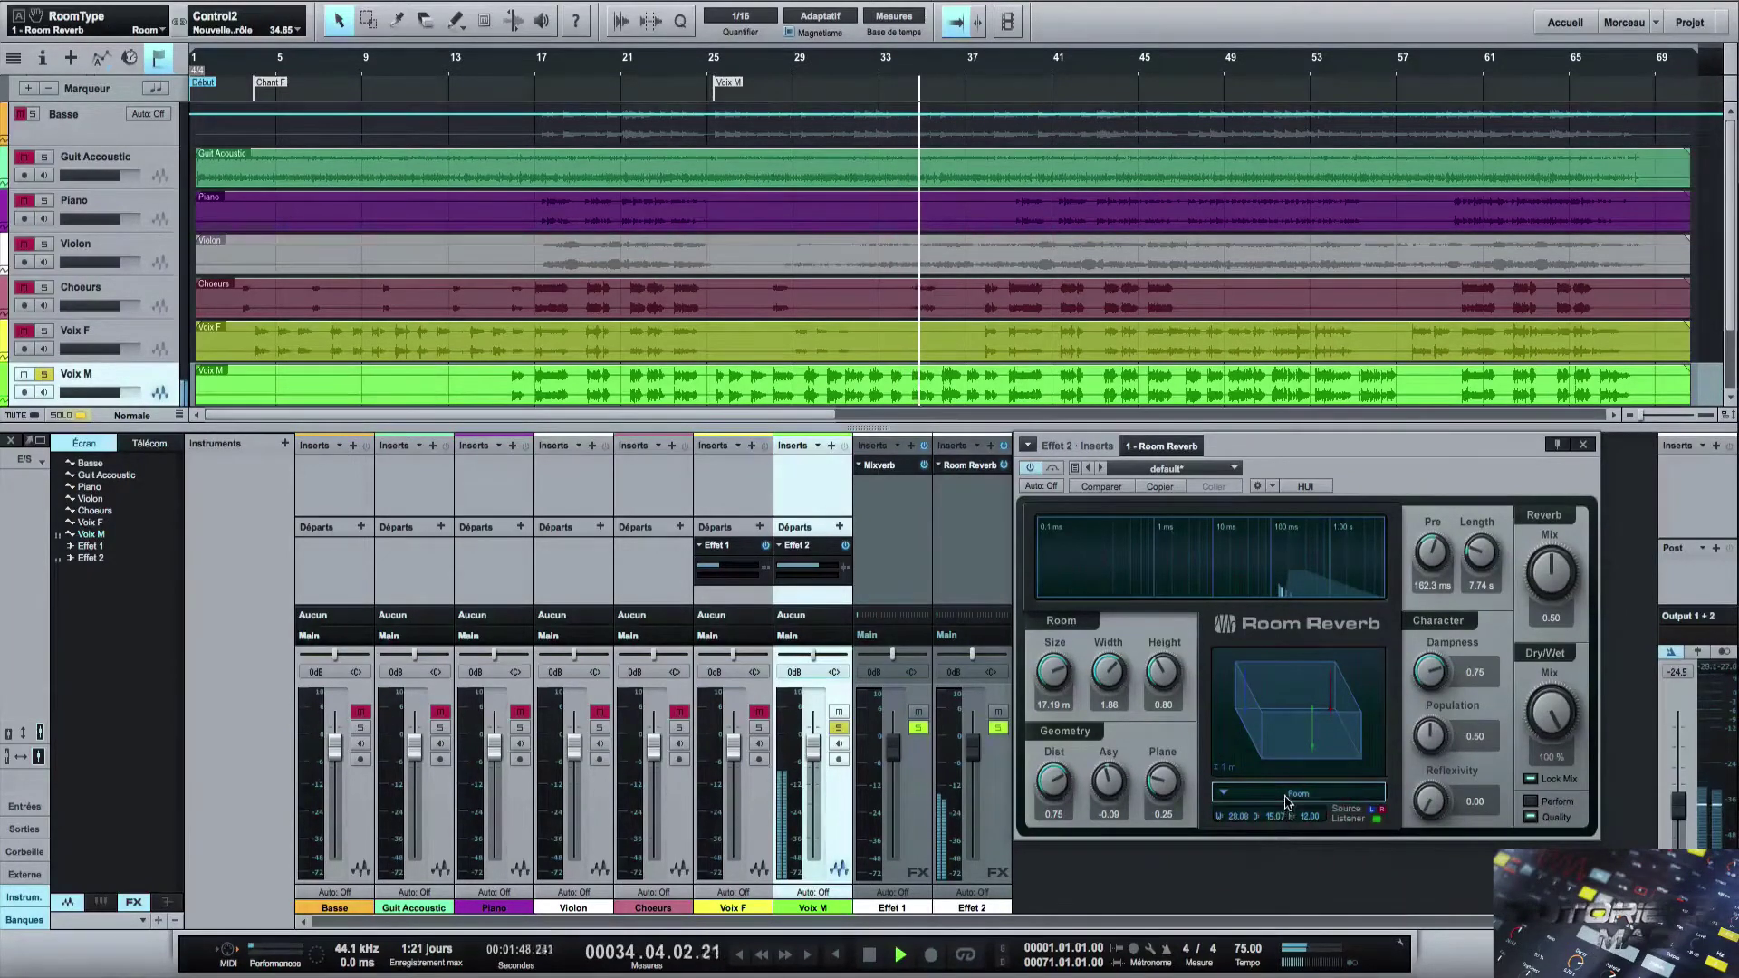
{"action": "left_click", "coordinate": [1286, 796]}
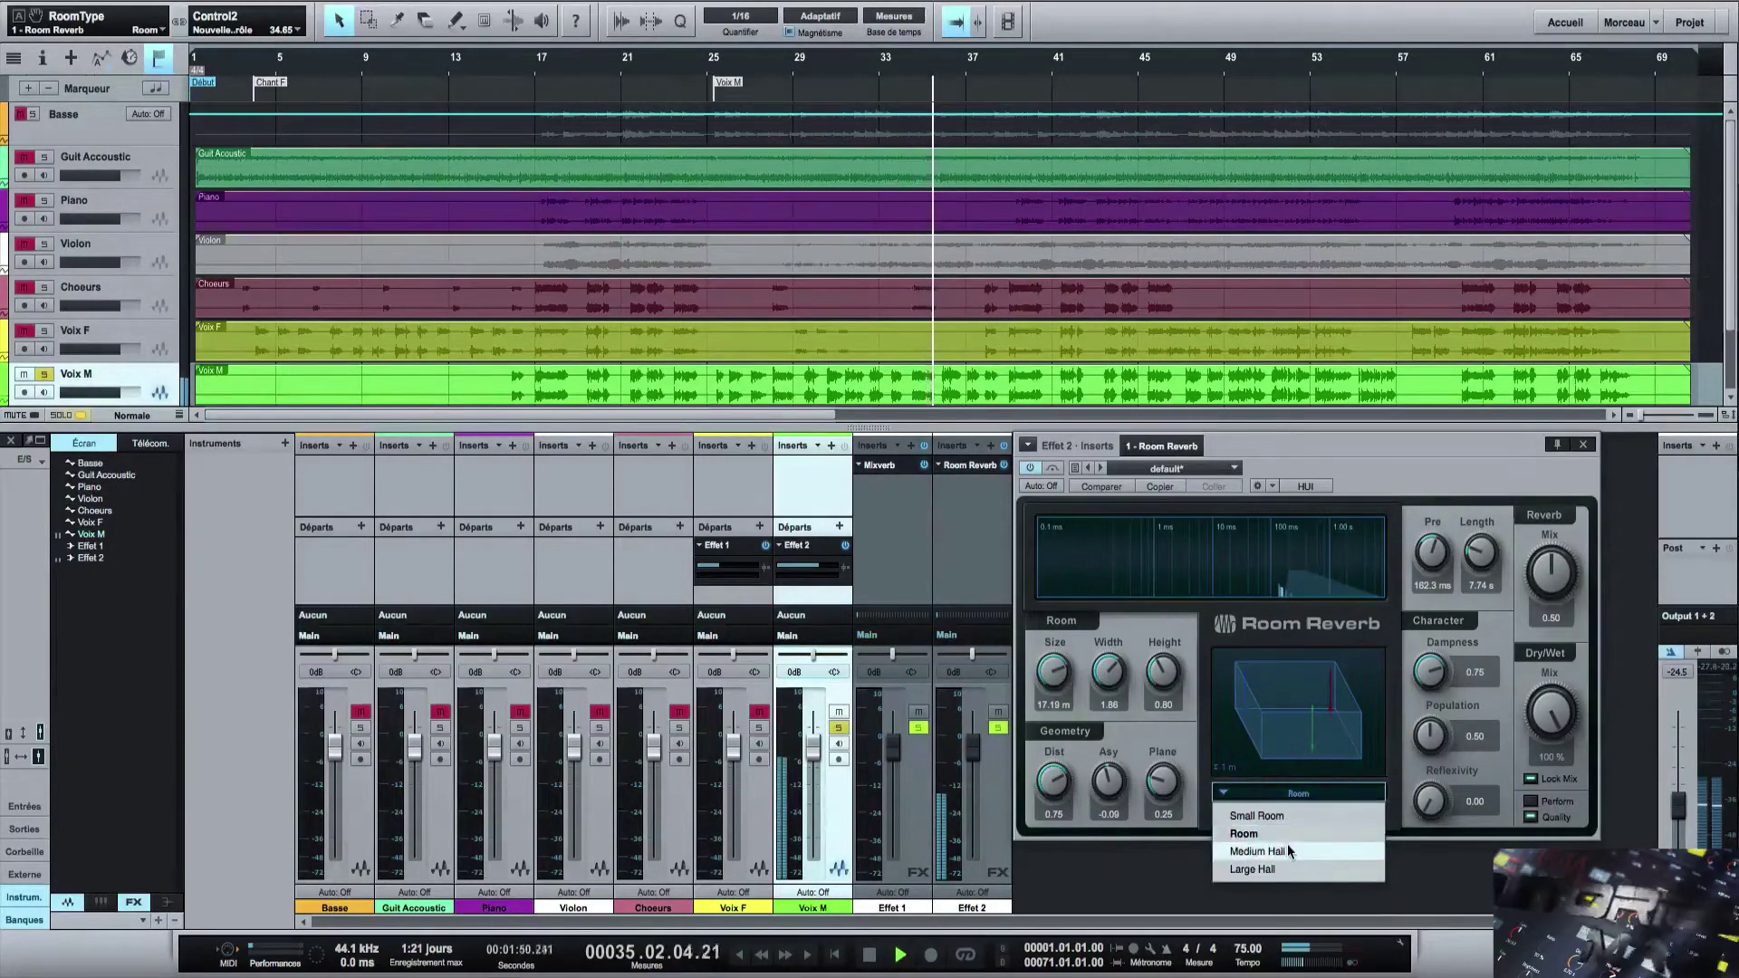
{"action": "left_click", "coordinate": [1287, 845]}
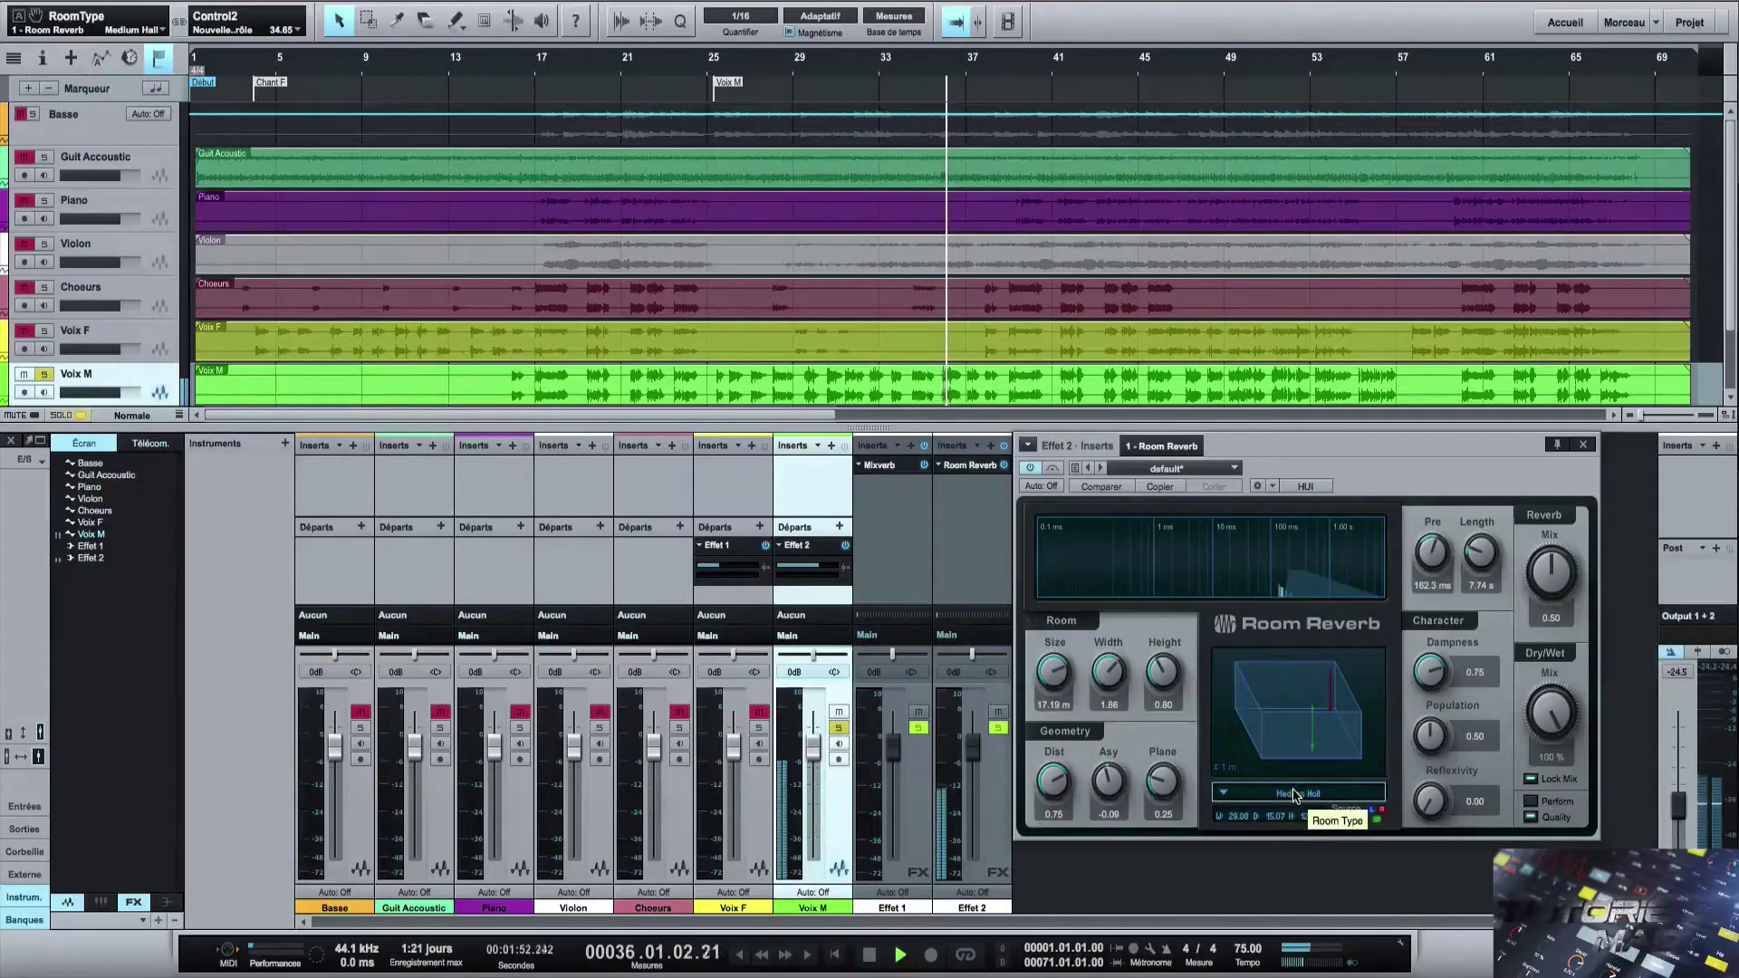
{"action": "left_click", "coordinate": [1294, 795]}
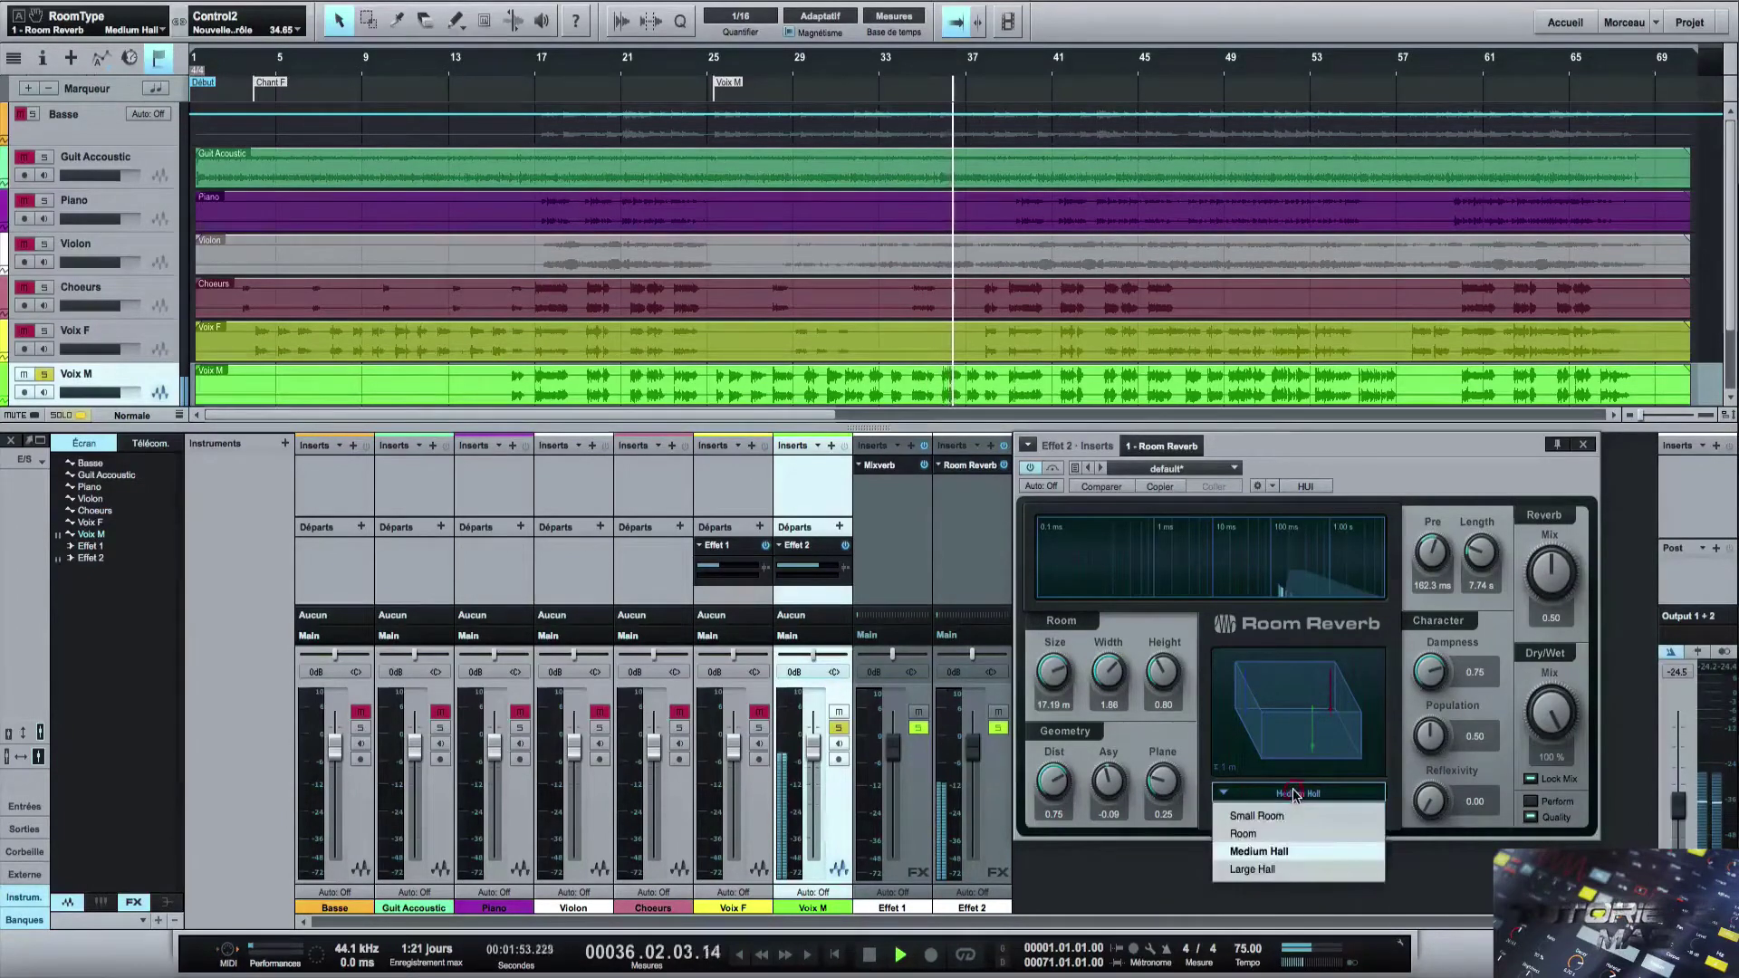
{"action": "left_click", "coordinate": [1291, 861]}
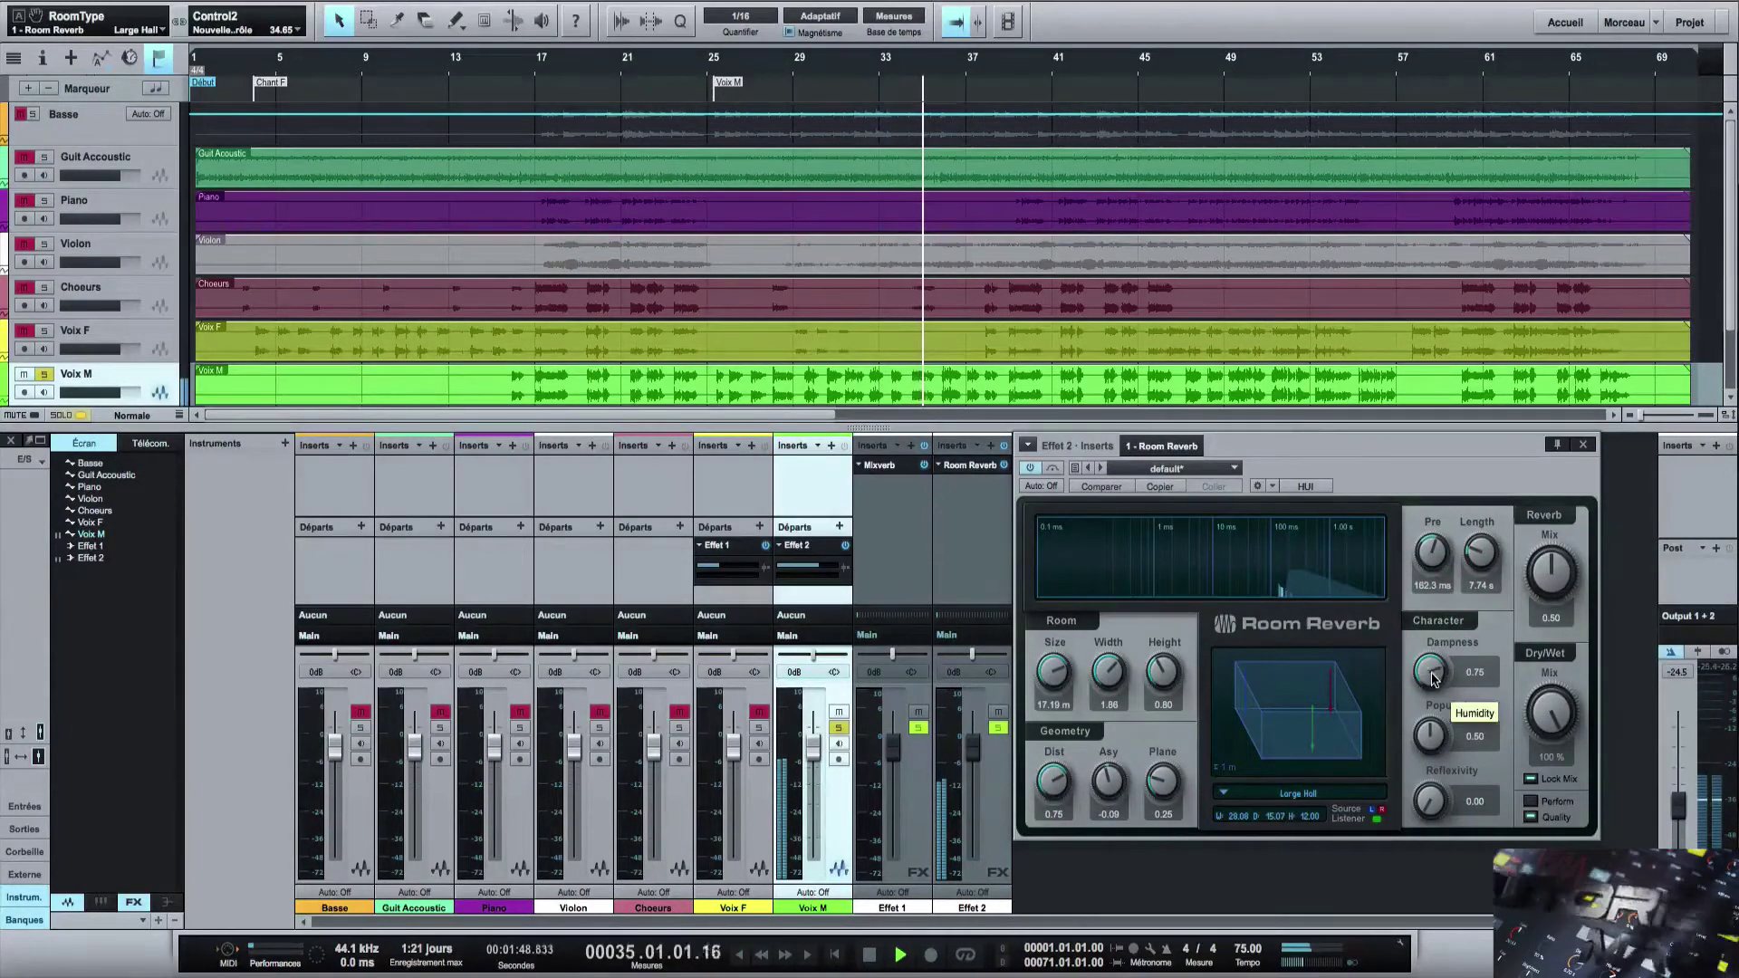
Compare Room Reverb's Dampness at 0.73 and 1.00, and return it to 0.75.
{"action": "left_click_drag", "start_coordinate": [1433, 677], "coordinate": [1431, 672]}
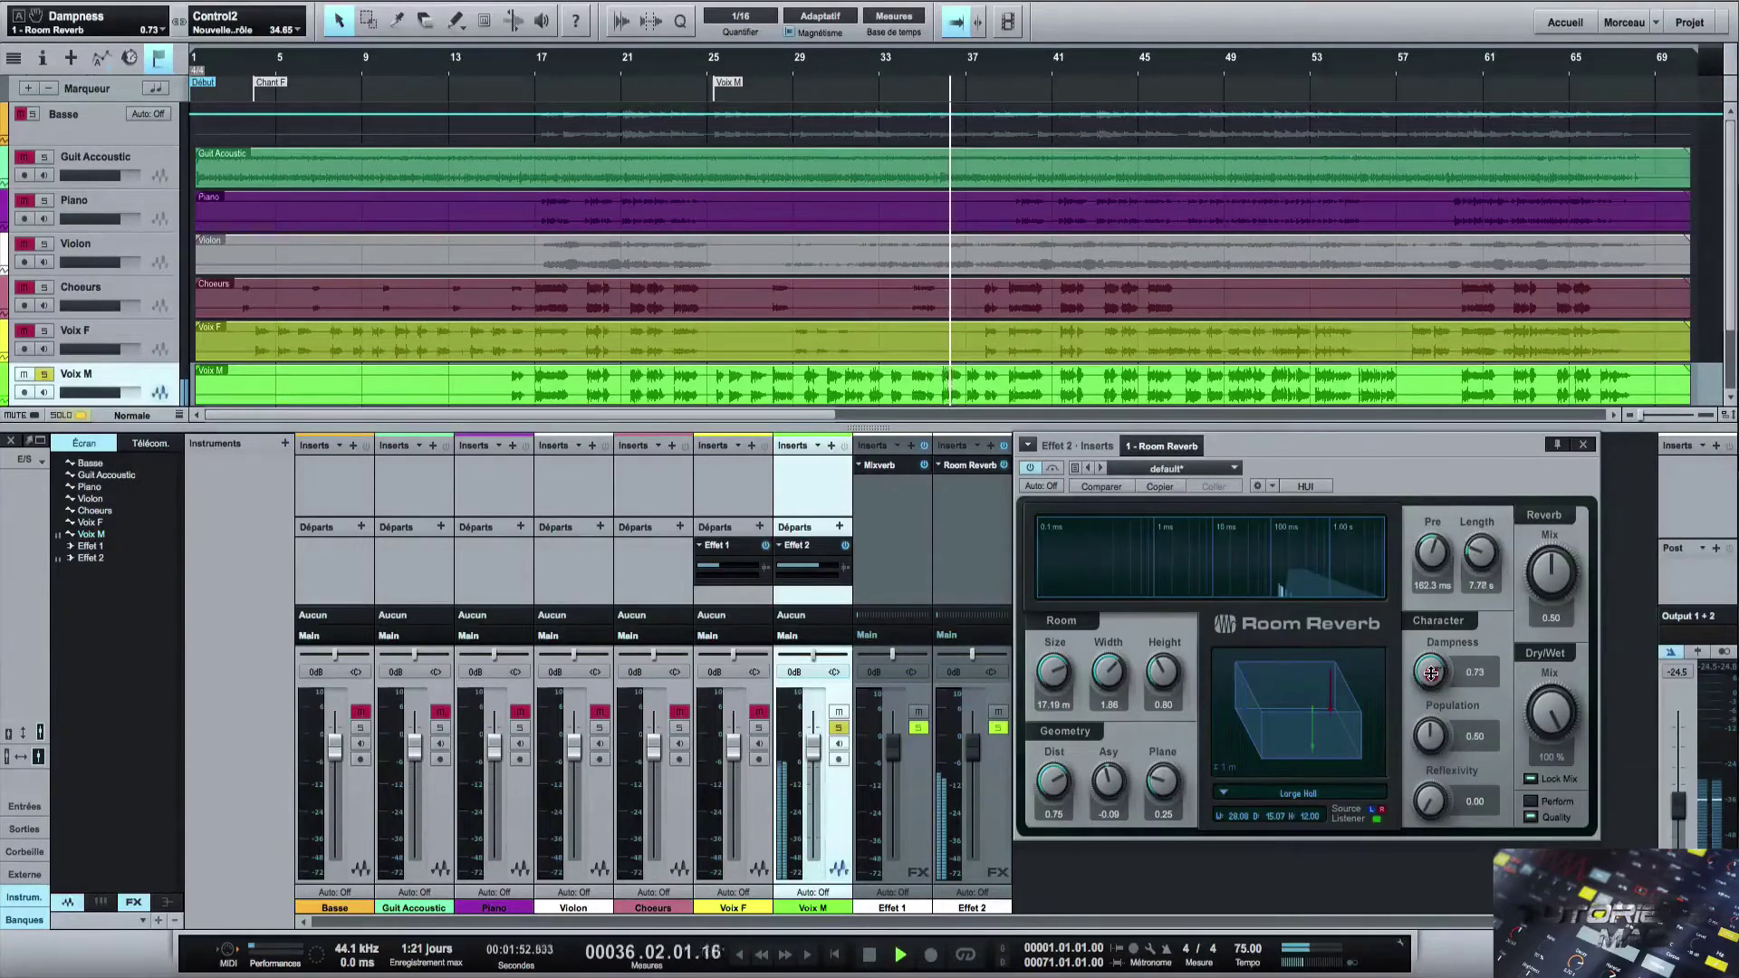
{"action": "left_click_drag", "start_coordinate": [1431, 686], "coordinate": [1465, 642]}
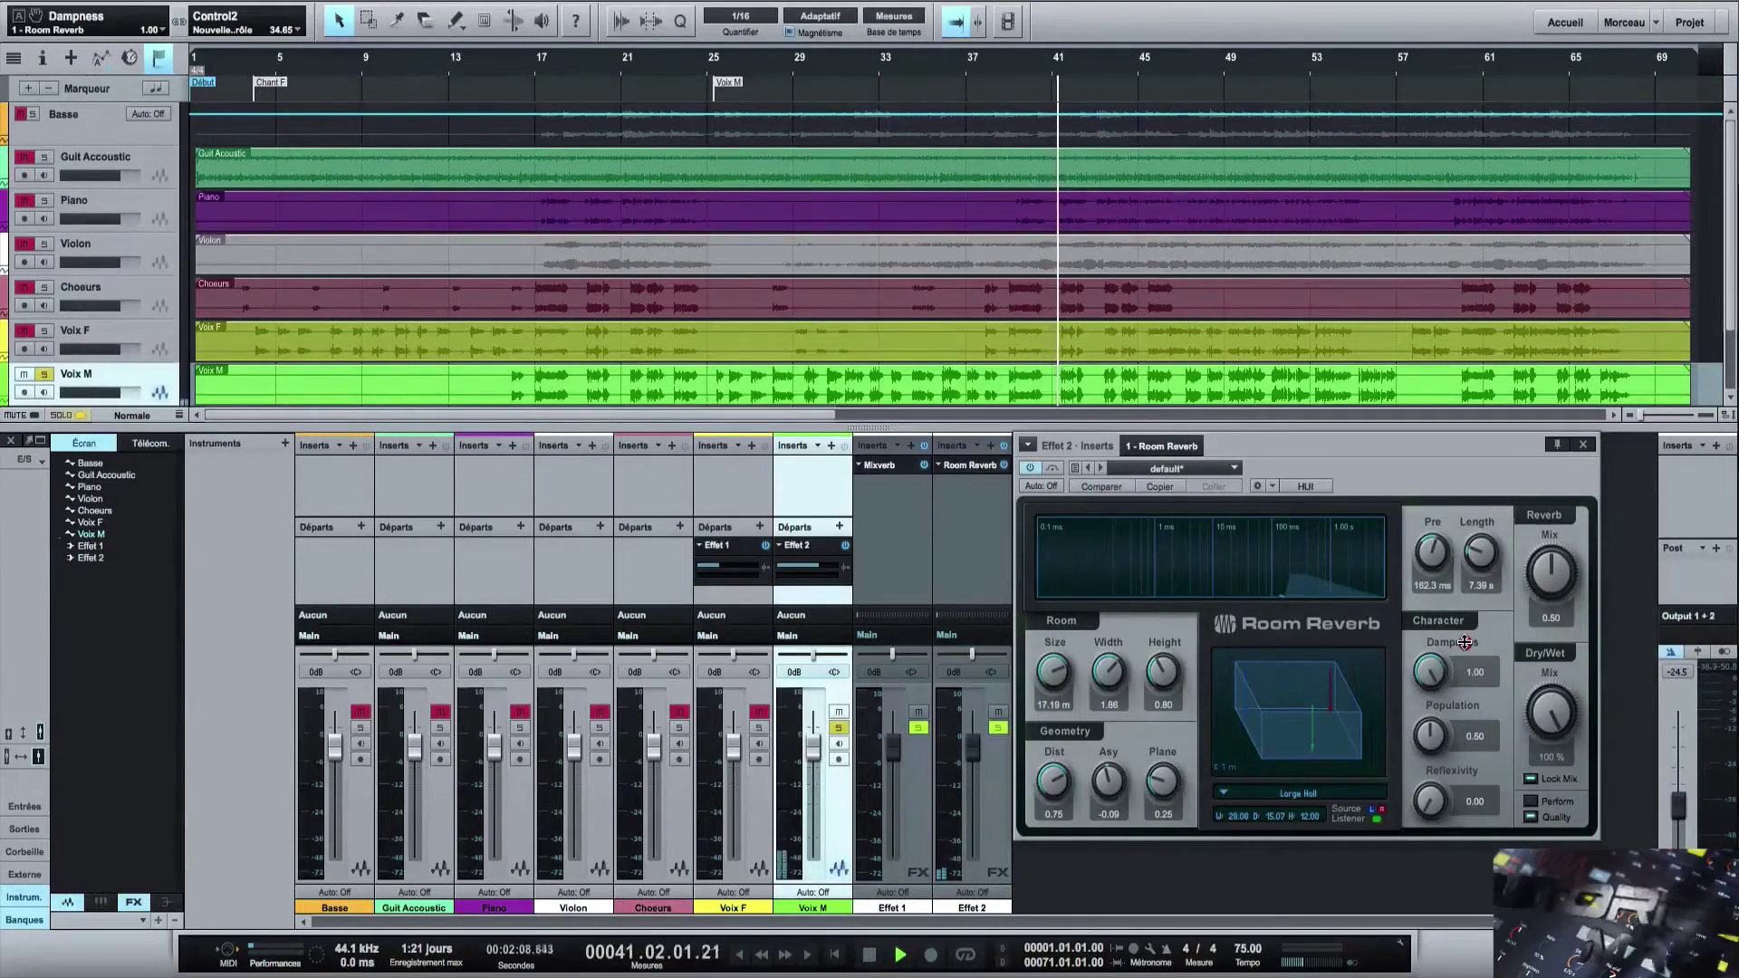
{"action": "left_click_drag", "start_coordinate": [1465, 642], "coordinate": [1469, 708]}
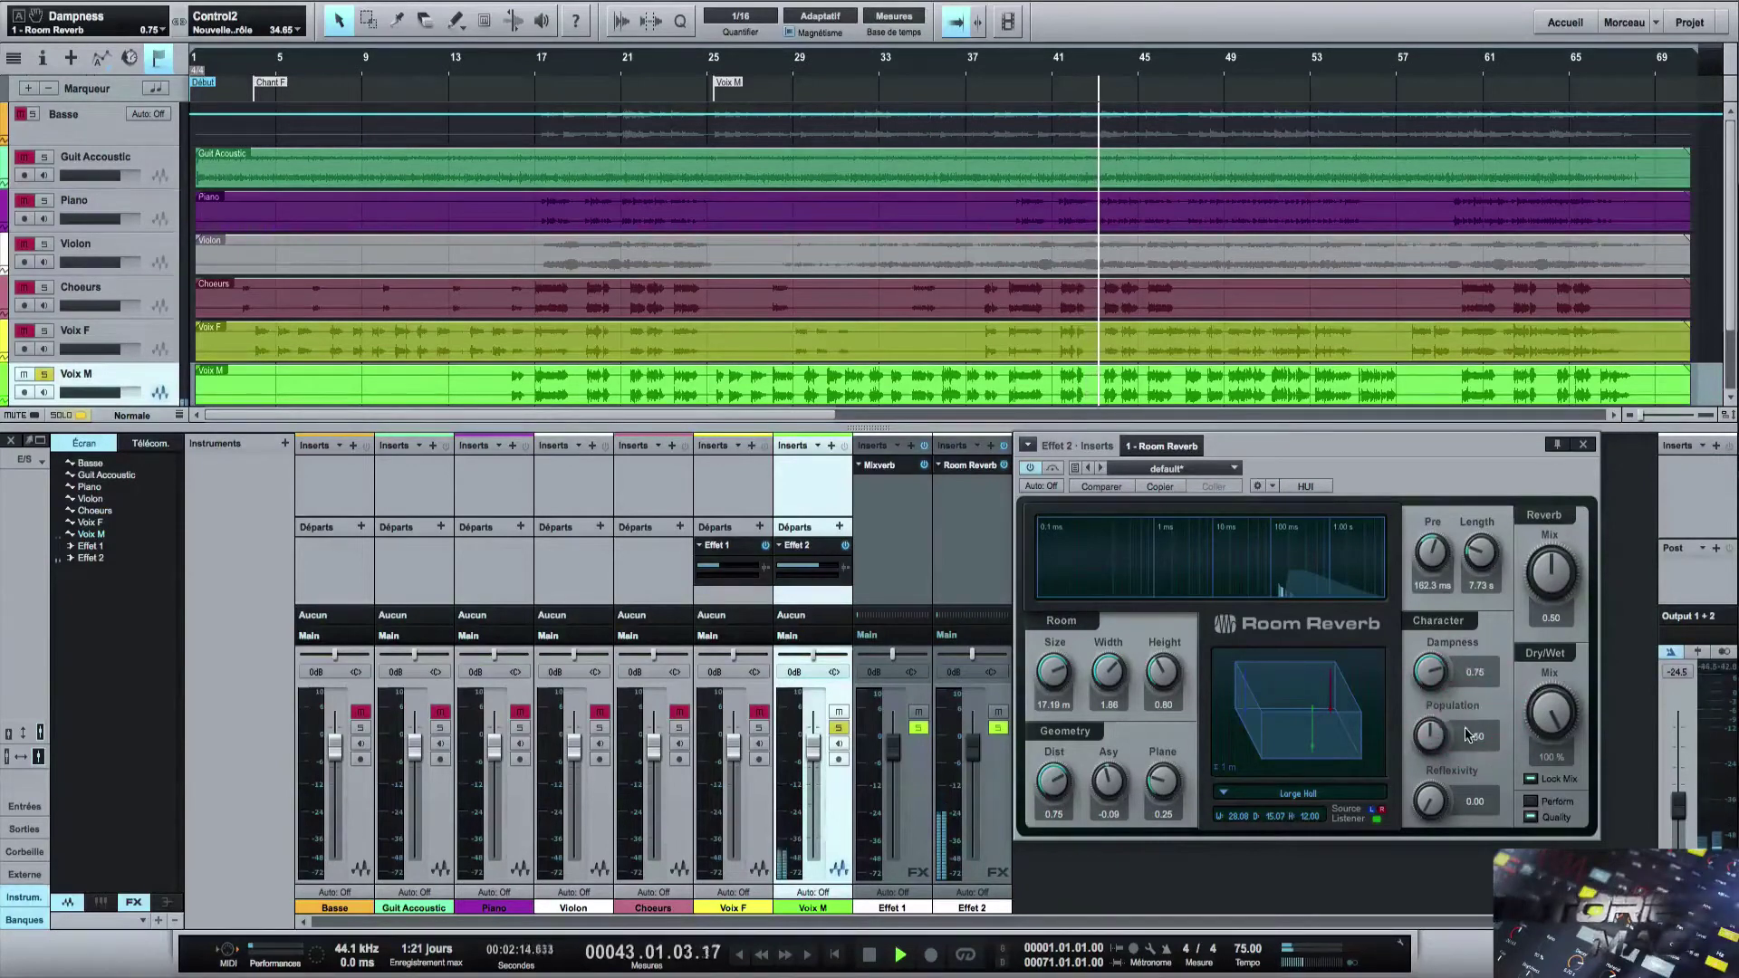
Audition Room Reverb's Population at 0.00 and set it to 0.61.
{"action": "left_click_drag", "start_coordinate": [1437, 735], "coordinate": [1437, 737]}
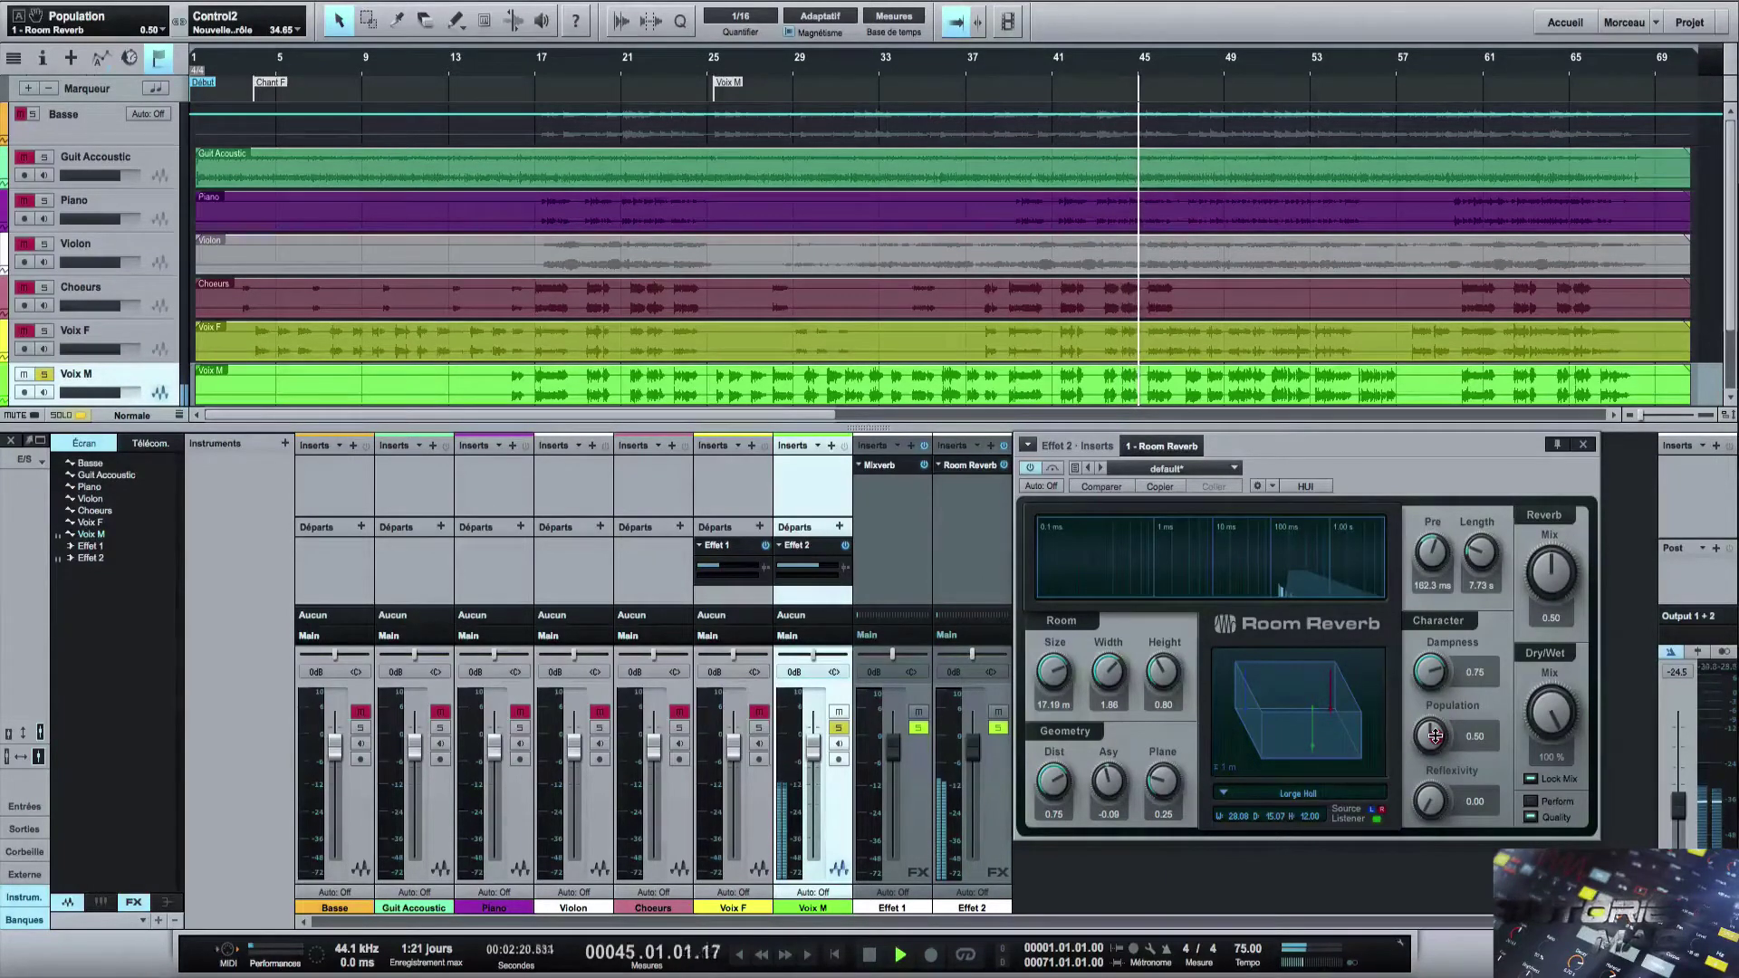
{"action": "left_click_drag", "start_coordinate": [1436, 735], "coordinate": [1436, 847]}
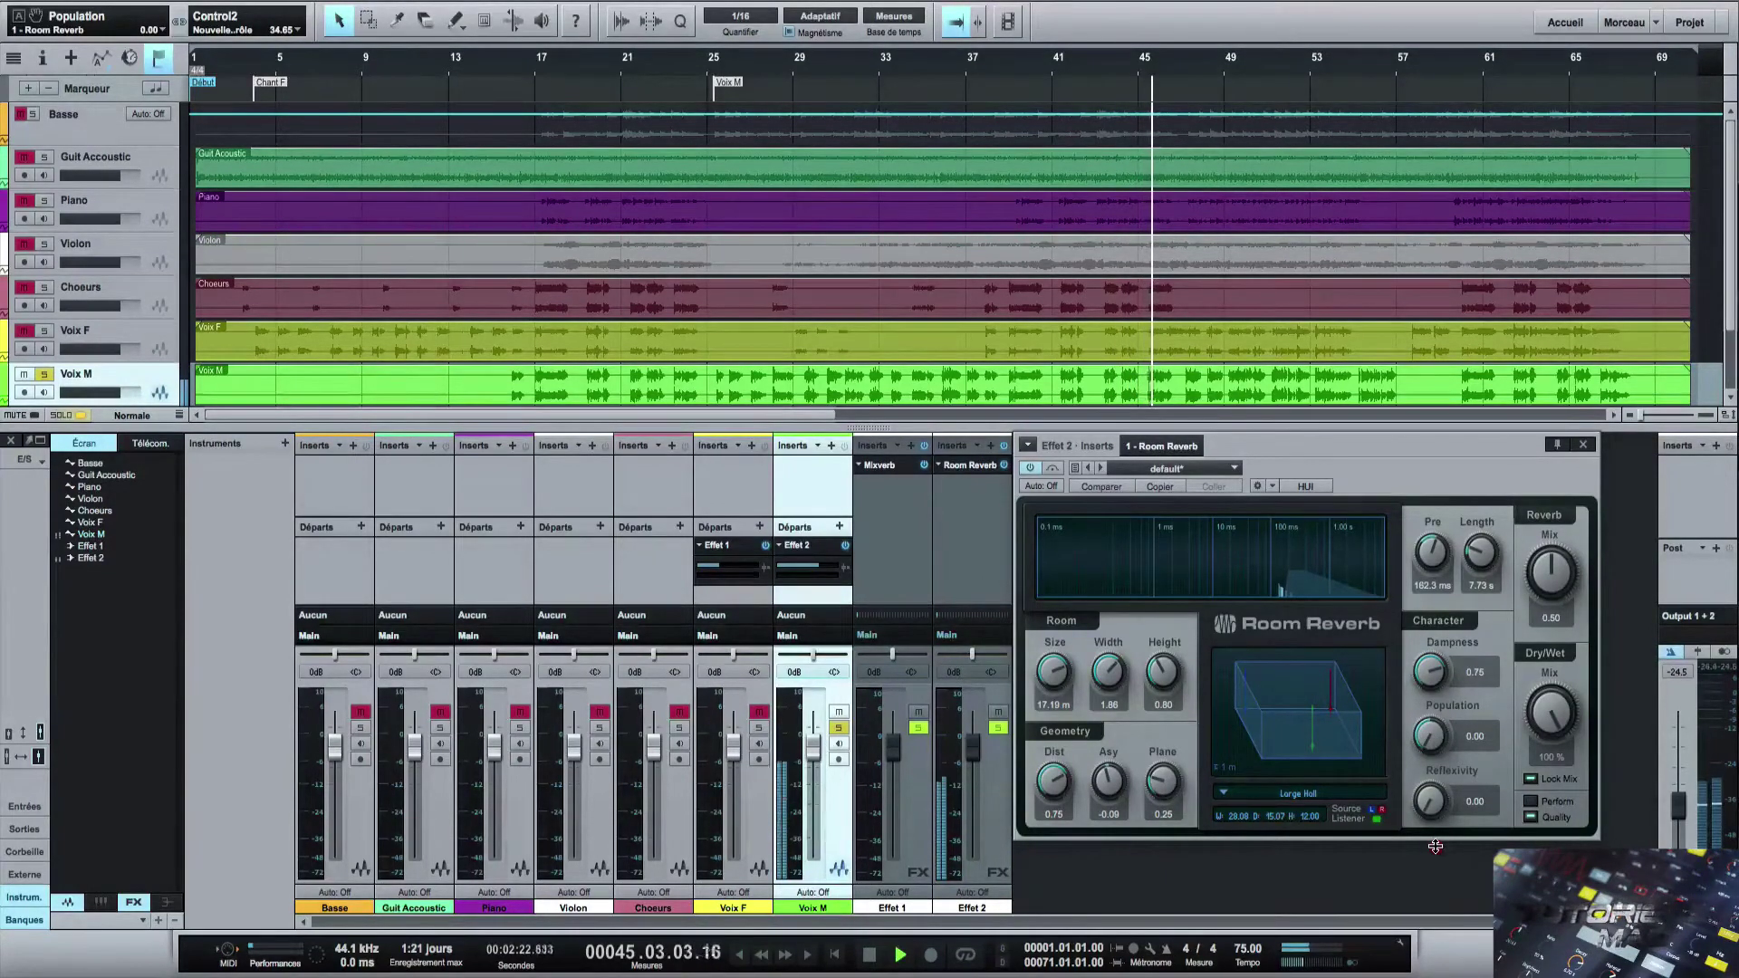
{"action": "left_click_drag", "start_coordinate": [1435, 847], "coordinate": [1455, 635]}
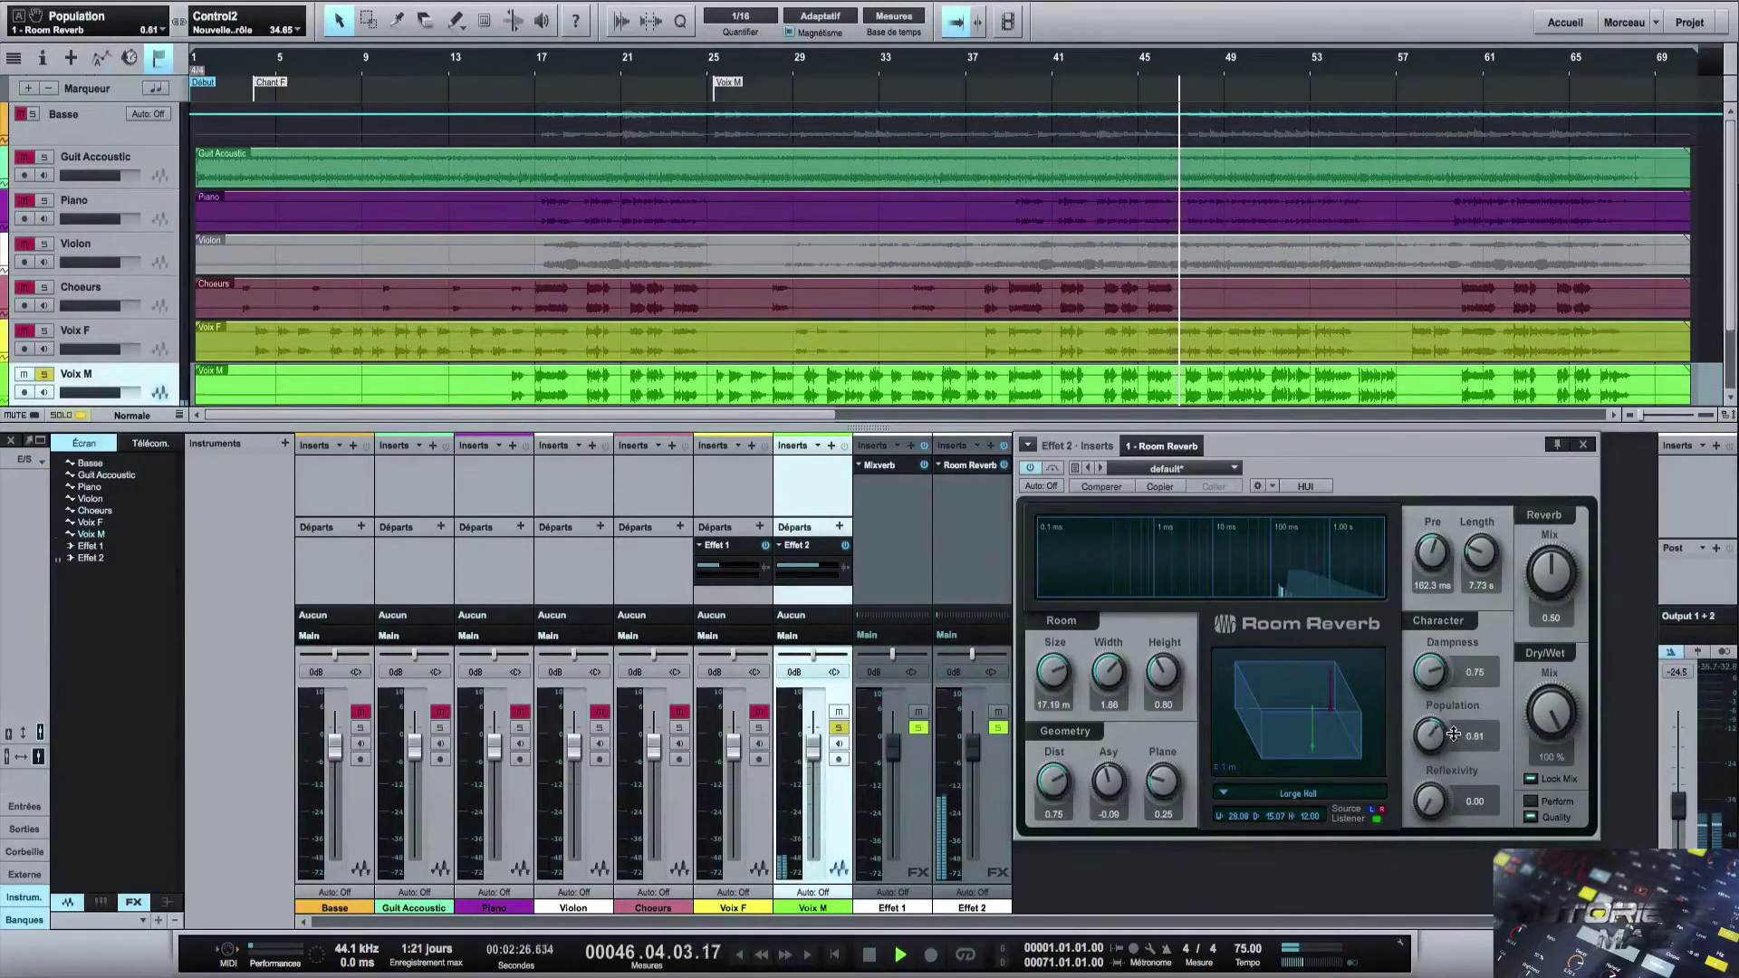
{"action": "left_click_drag", "start_coordinate": [1445, 735], "coordinate": [1444, 828]}
Lower Room Reverb's Dampness to 0.52 and raise its Reflexivity to 1.00.
{"action": "left_click_drag", "start_coordinate": [1431, 667], "coordinate": [1430, 706]}
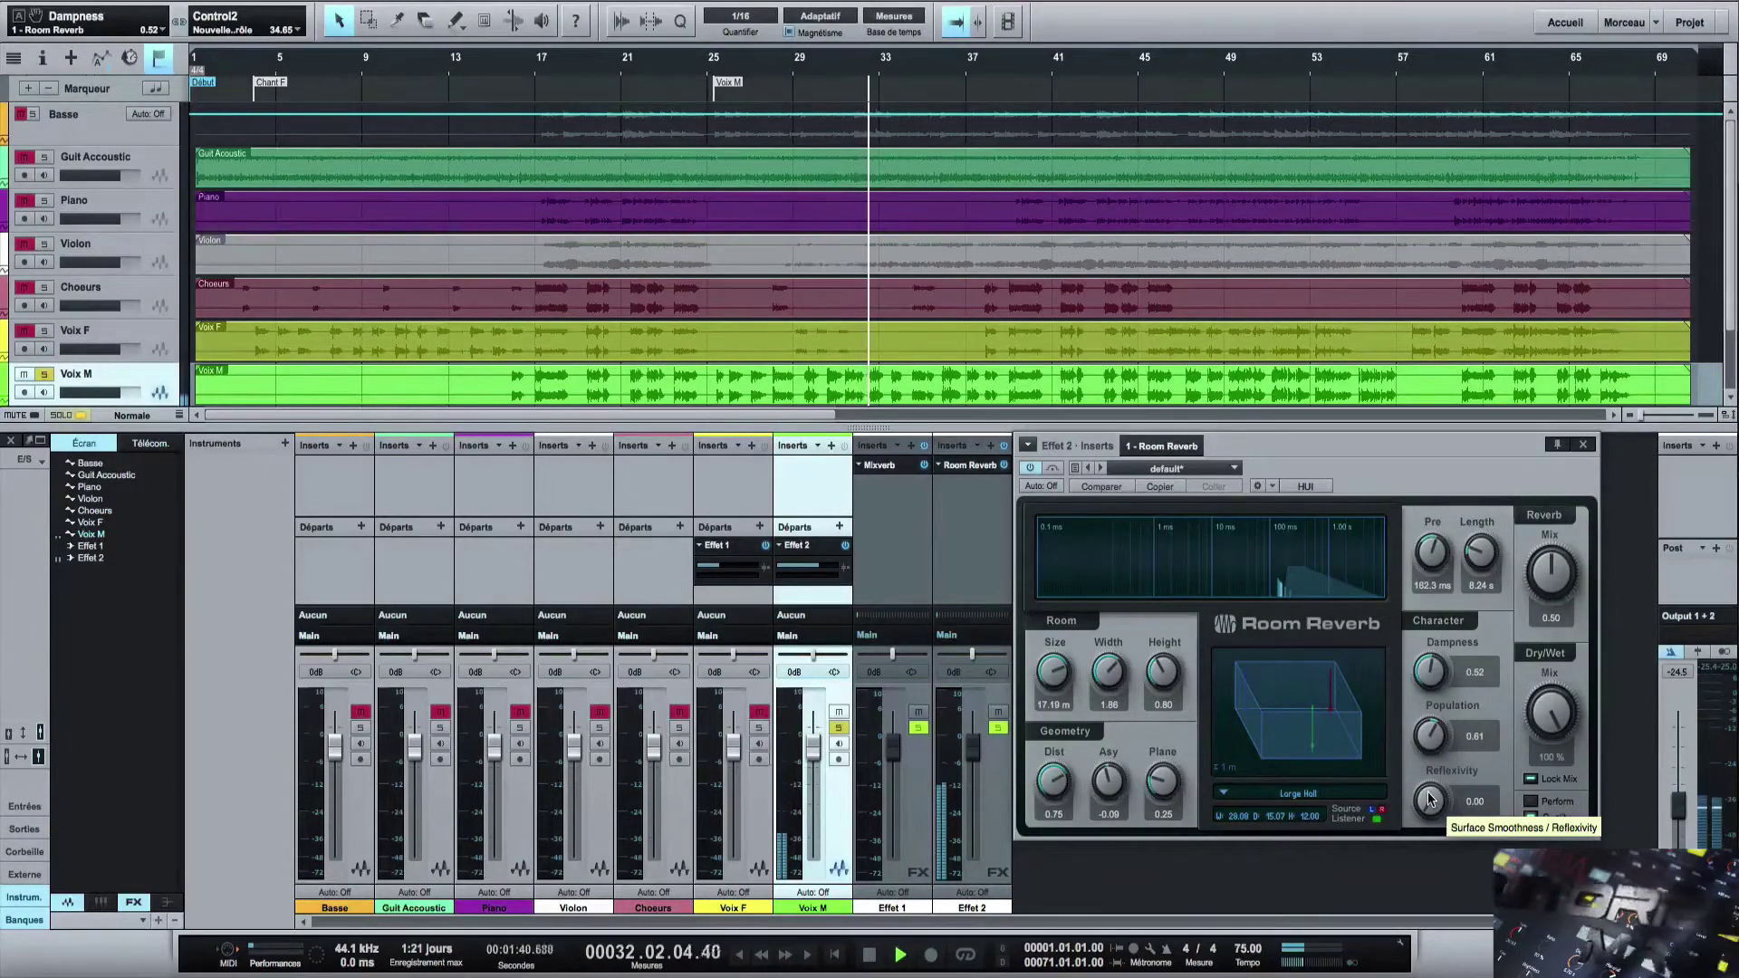
{"action": "left_click", "coordinate": [1430, 797]}
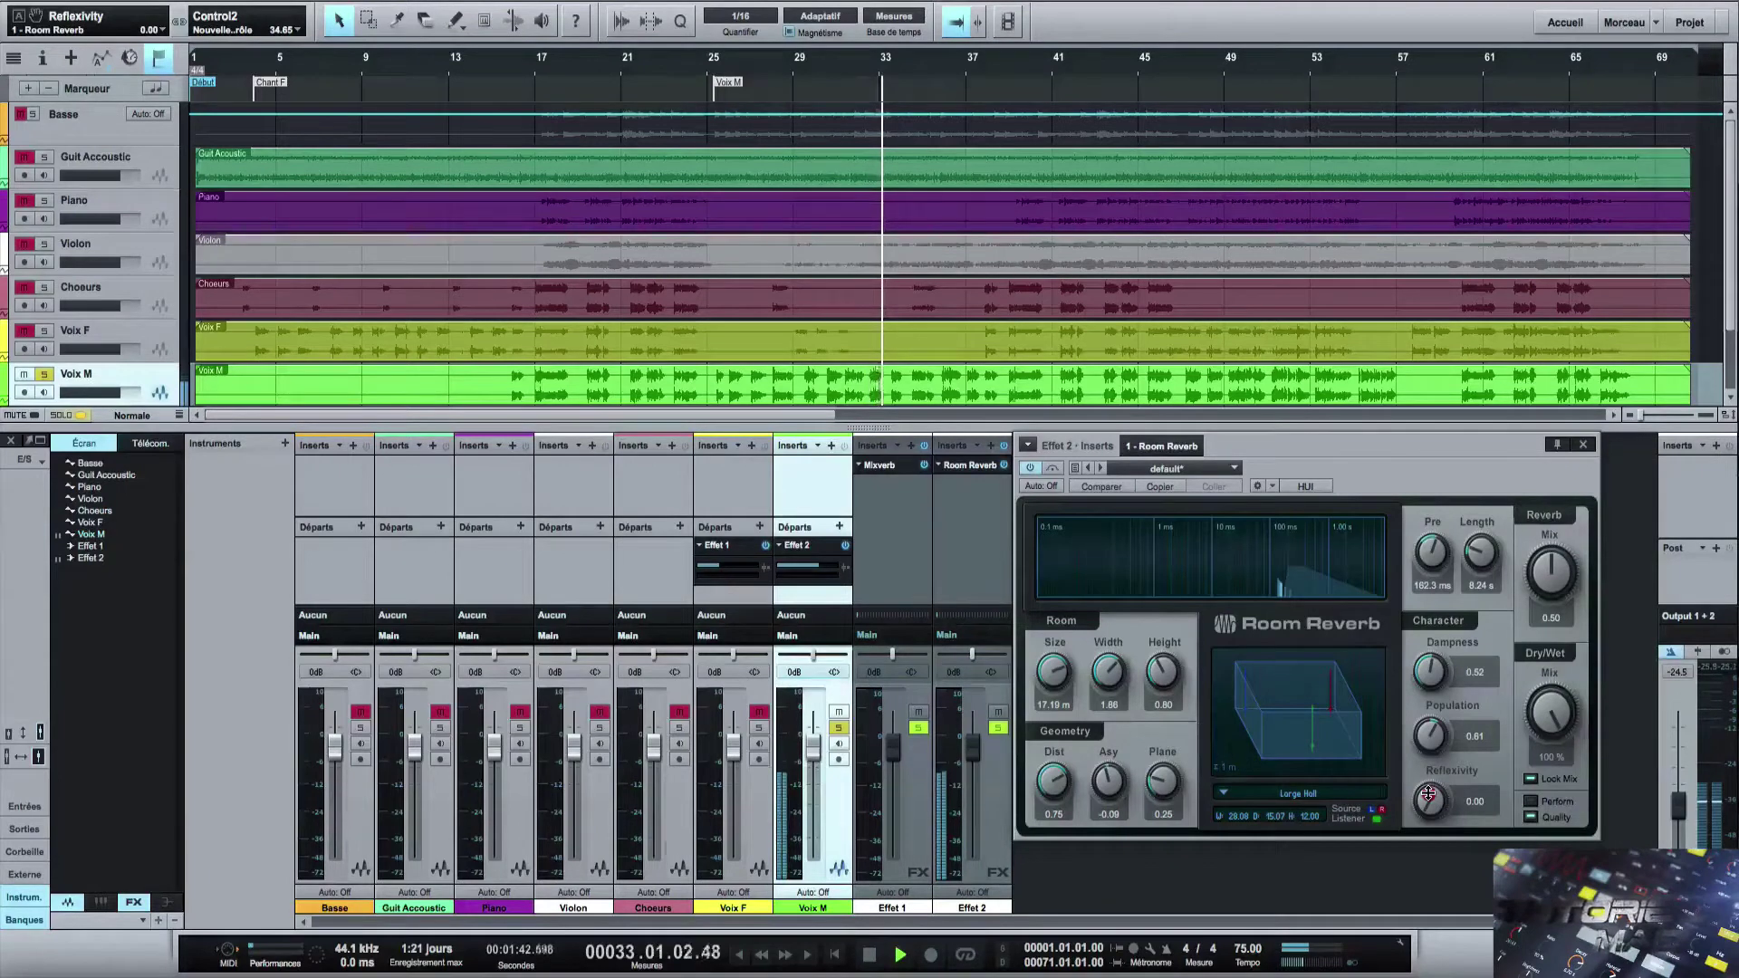
{"action": "left_click_drag", "start_coordinate": [1428, 794], "coordinate": [1428, 595]}
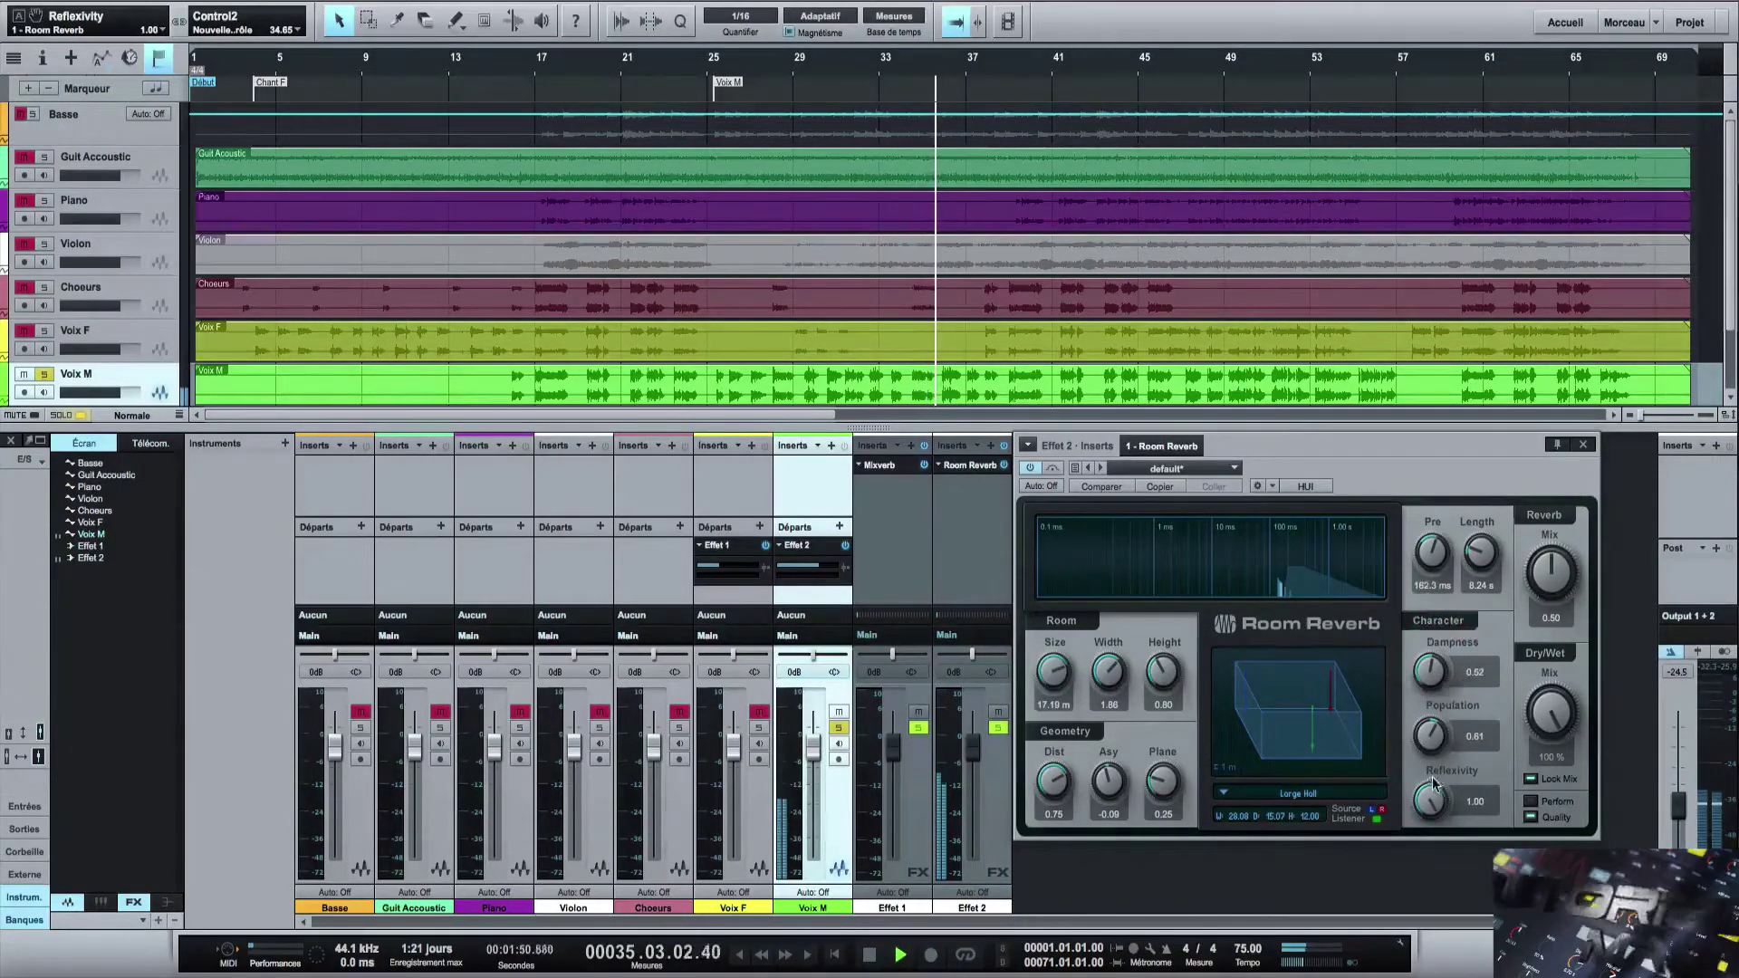
Set Room Reverb's Population to 0.34, Dampness to 0.30, pre-delay to 40.8 ms and tail-length offset to 15.00 s.
{"action": "mouse_move", "coordinate": [1431, 763]}
{"action": "left_mouse_down"}
{"action": "mouse_move", "coordinate": [1428, 726]}
{"action": "mouse_move", "coordinate": [1422, 788]}
{"action": "left_mouse_up"}
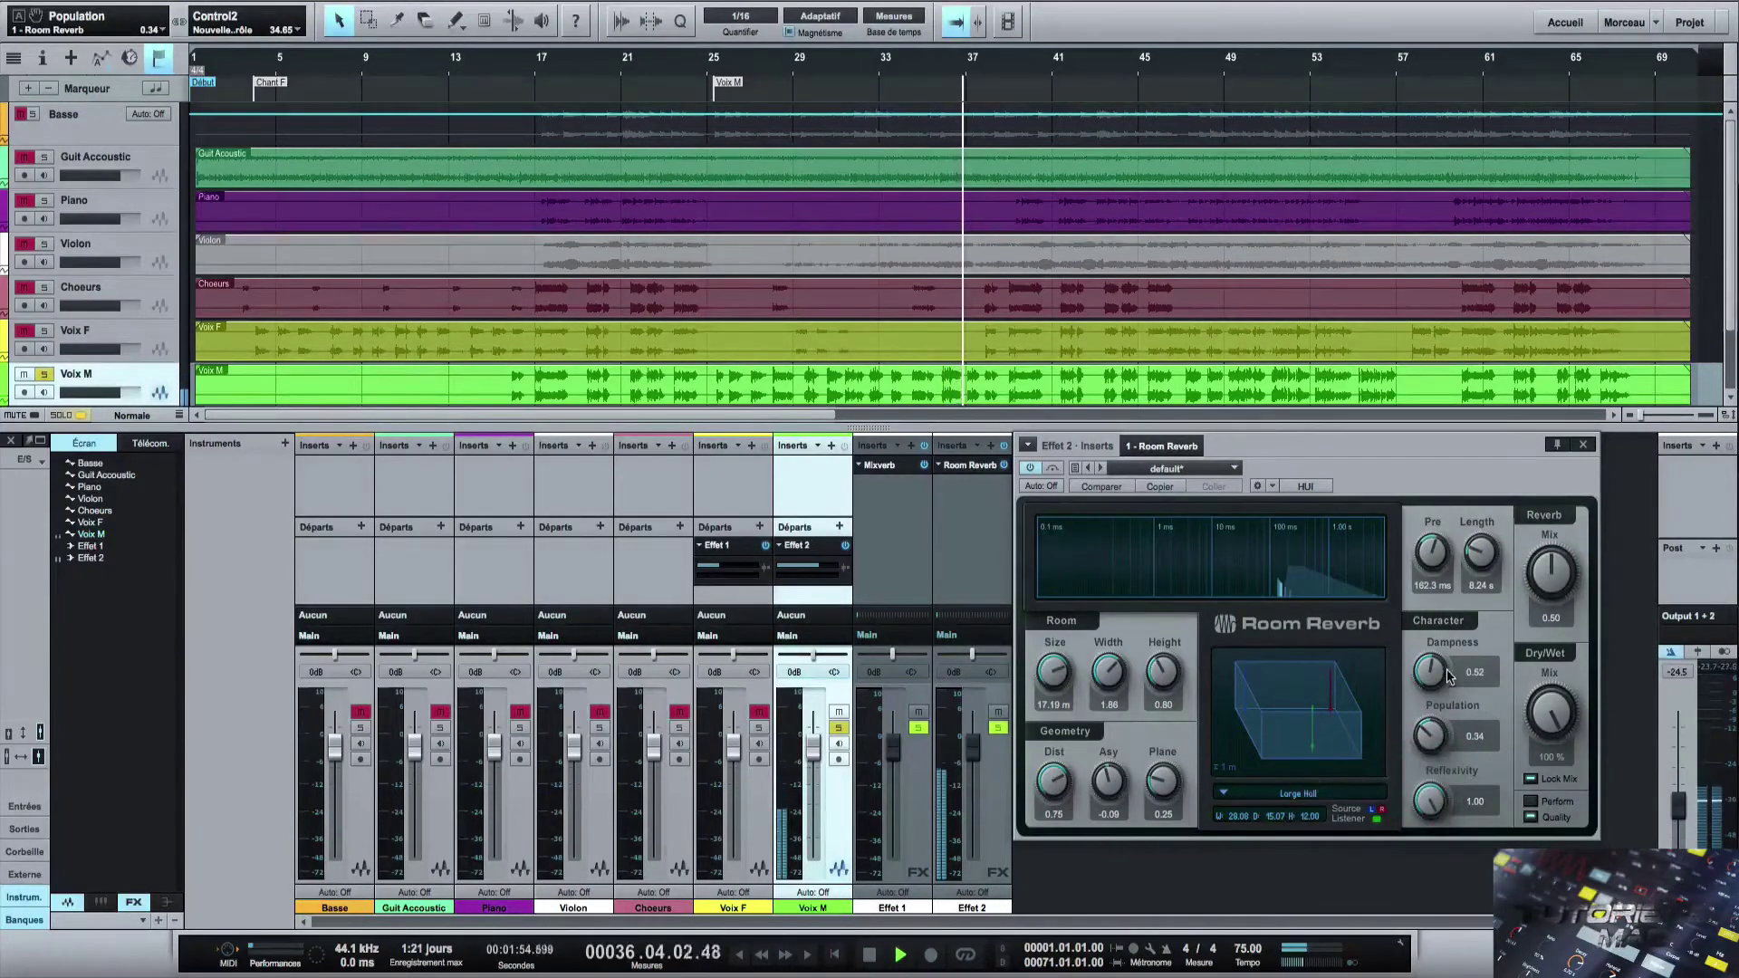
{"action": "left_click_drag", "start_coordinate": [1429, 670], "coordinate": [1427, 715]}
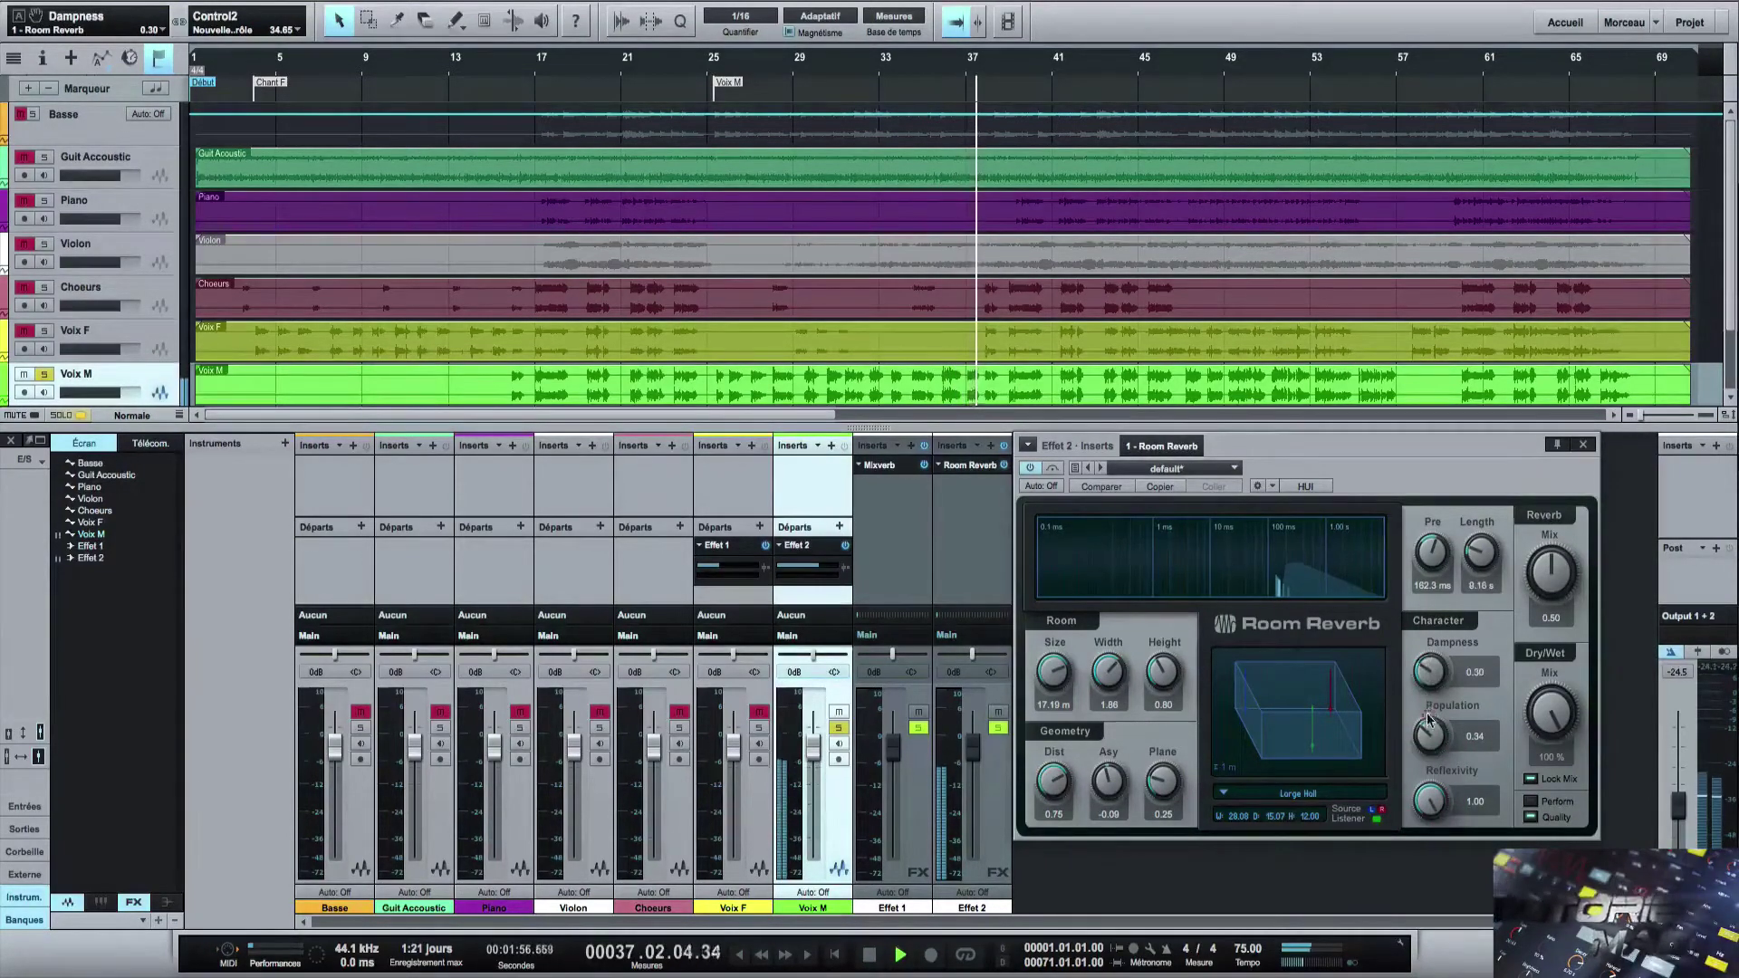
{"action": "left_click_drag", "start_coordinate": [1432, 554], "coordinate": [1474, 569]}
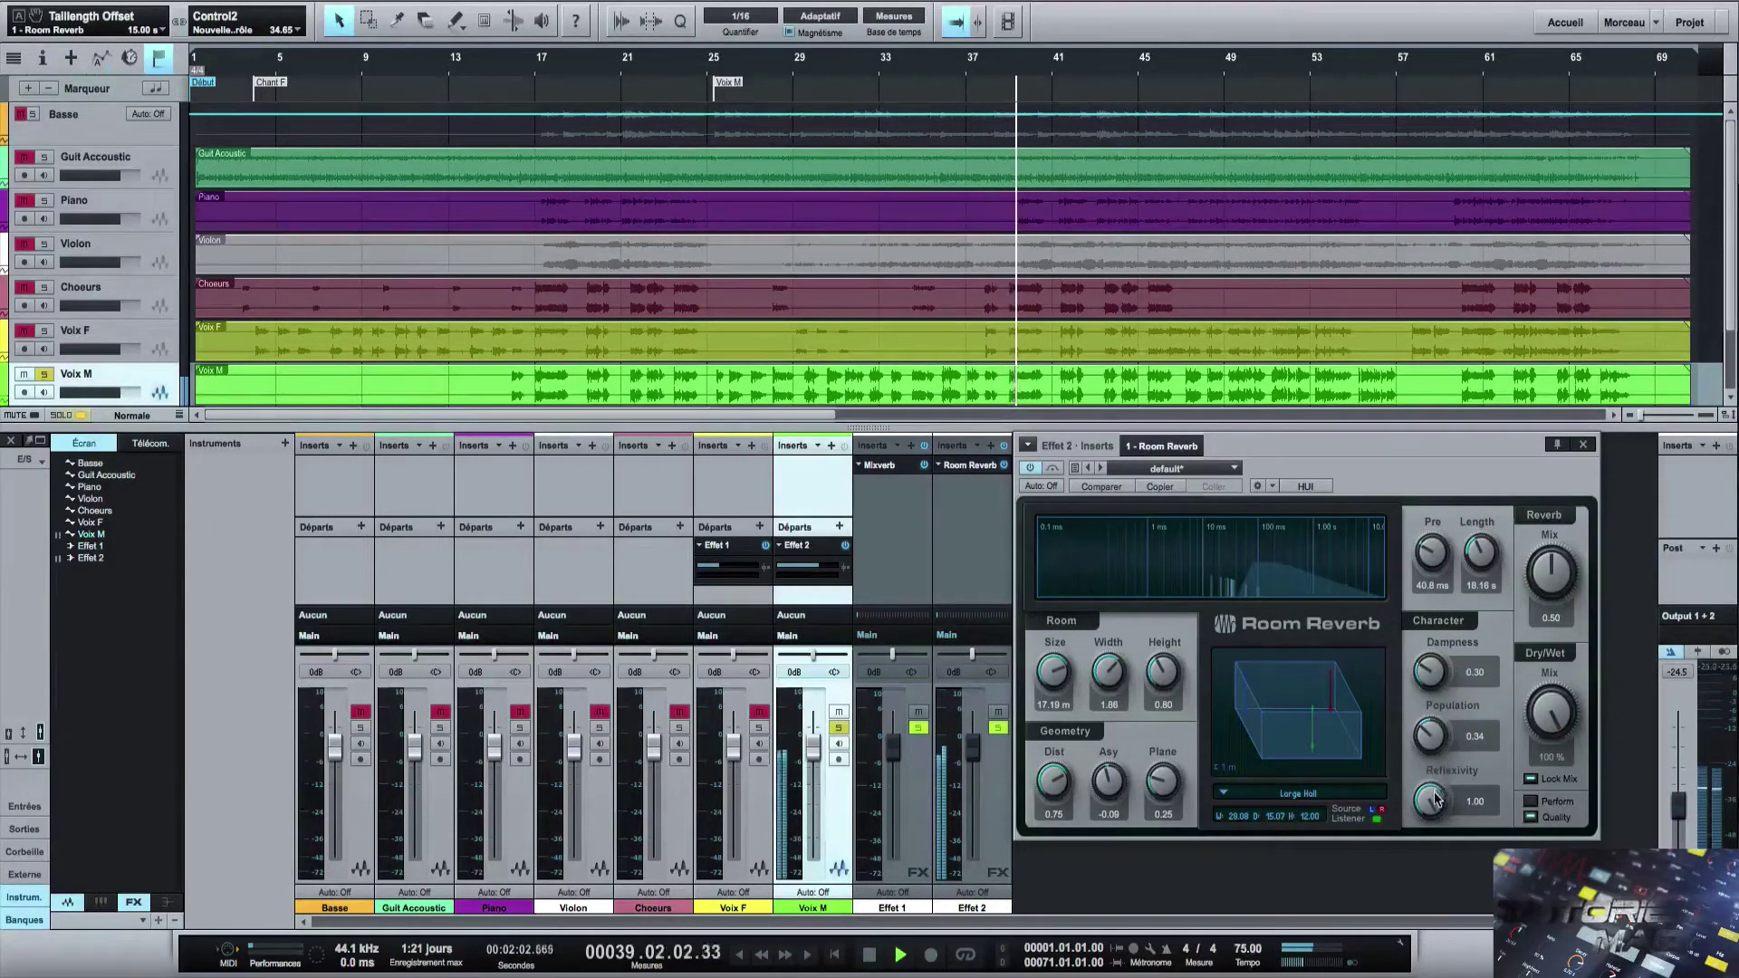
Lower Room Reverb's Reflexivity to 0.07, and raise its Population to 0.69 and Dampness to 0.70.
{"action": "left_click_drag", "start_coordinate": [1436, 799], "coordinate": [1429, 873]}
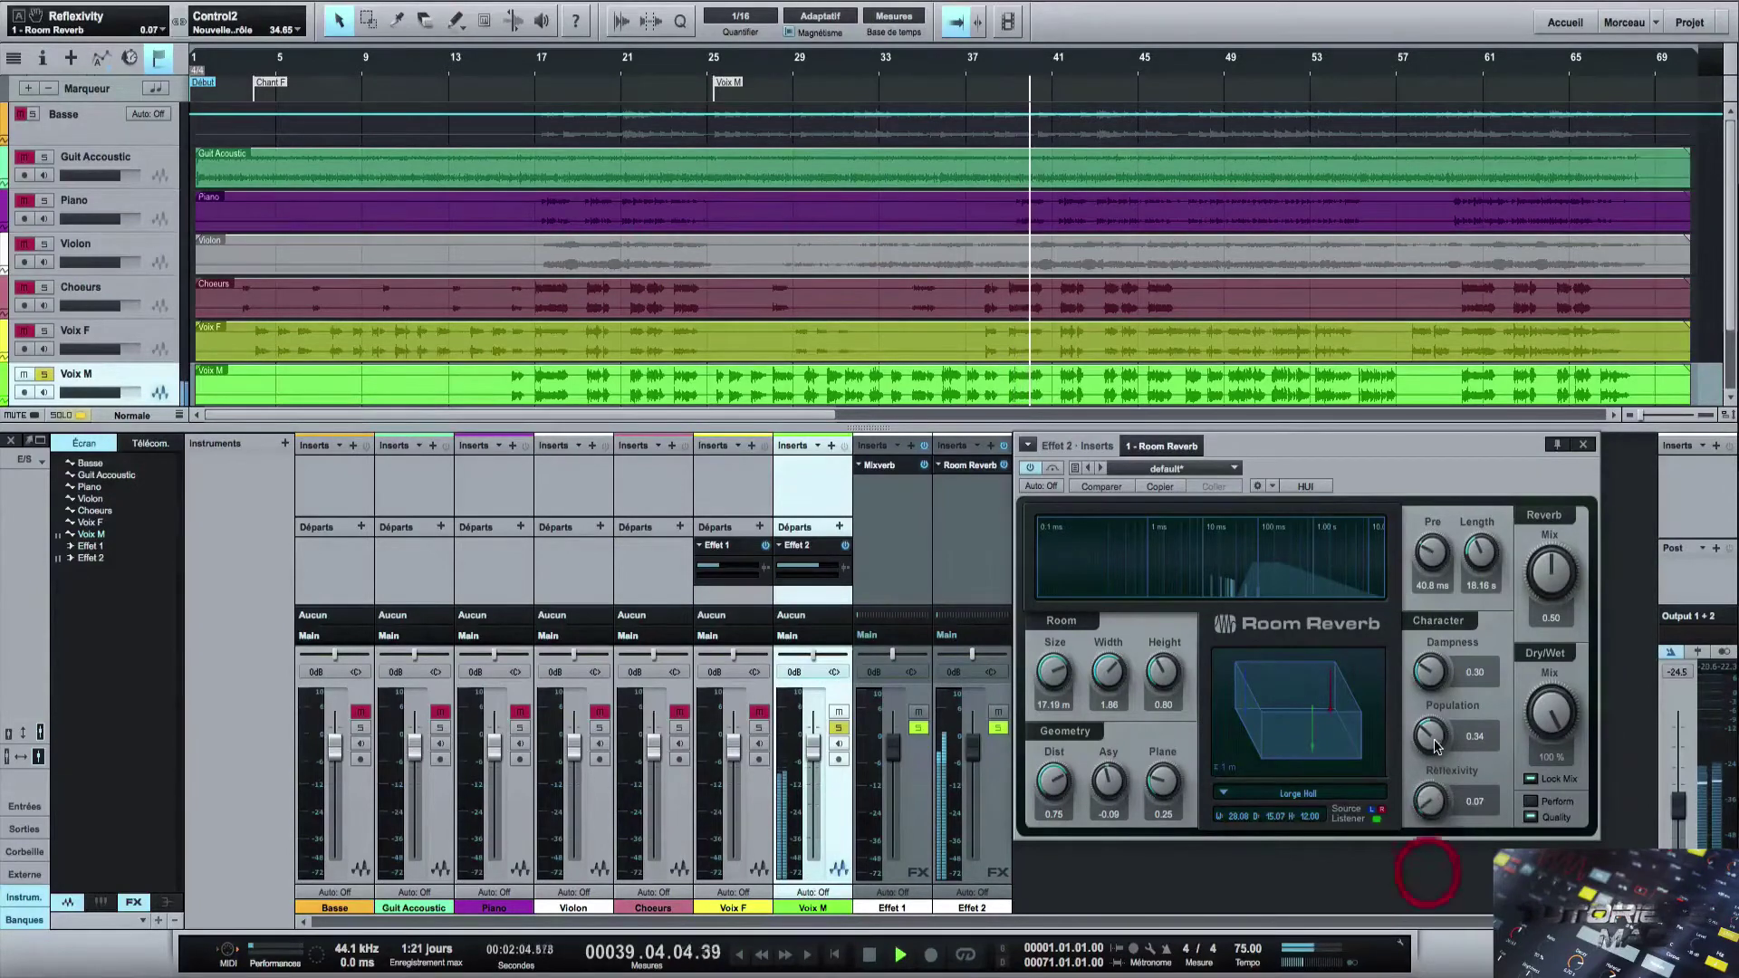
{"action": "left_click_drag", "start_coordinate": [1435, 745], "coordinate": [1455, 611]}
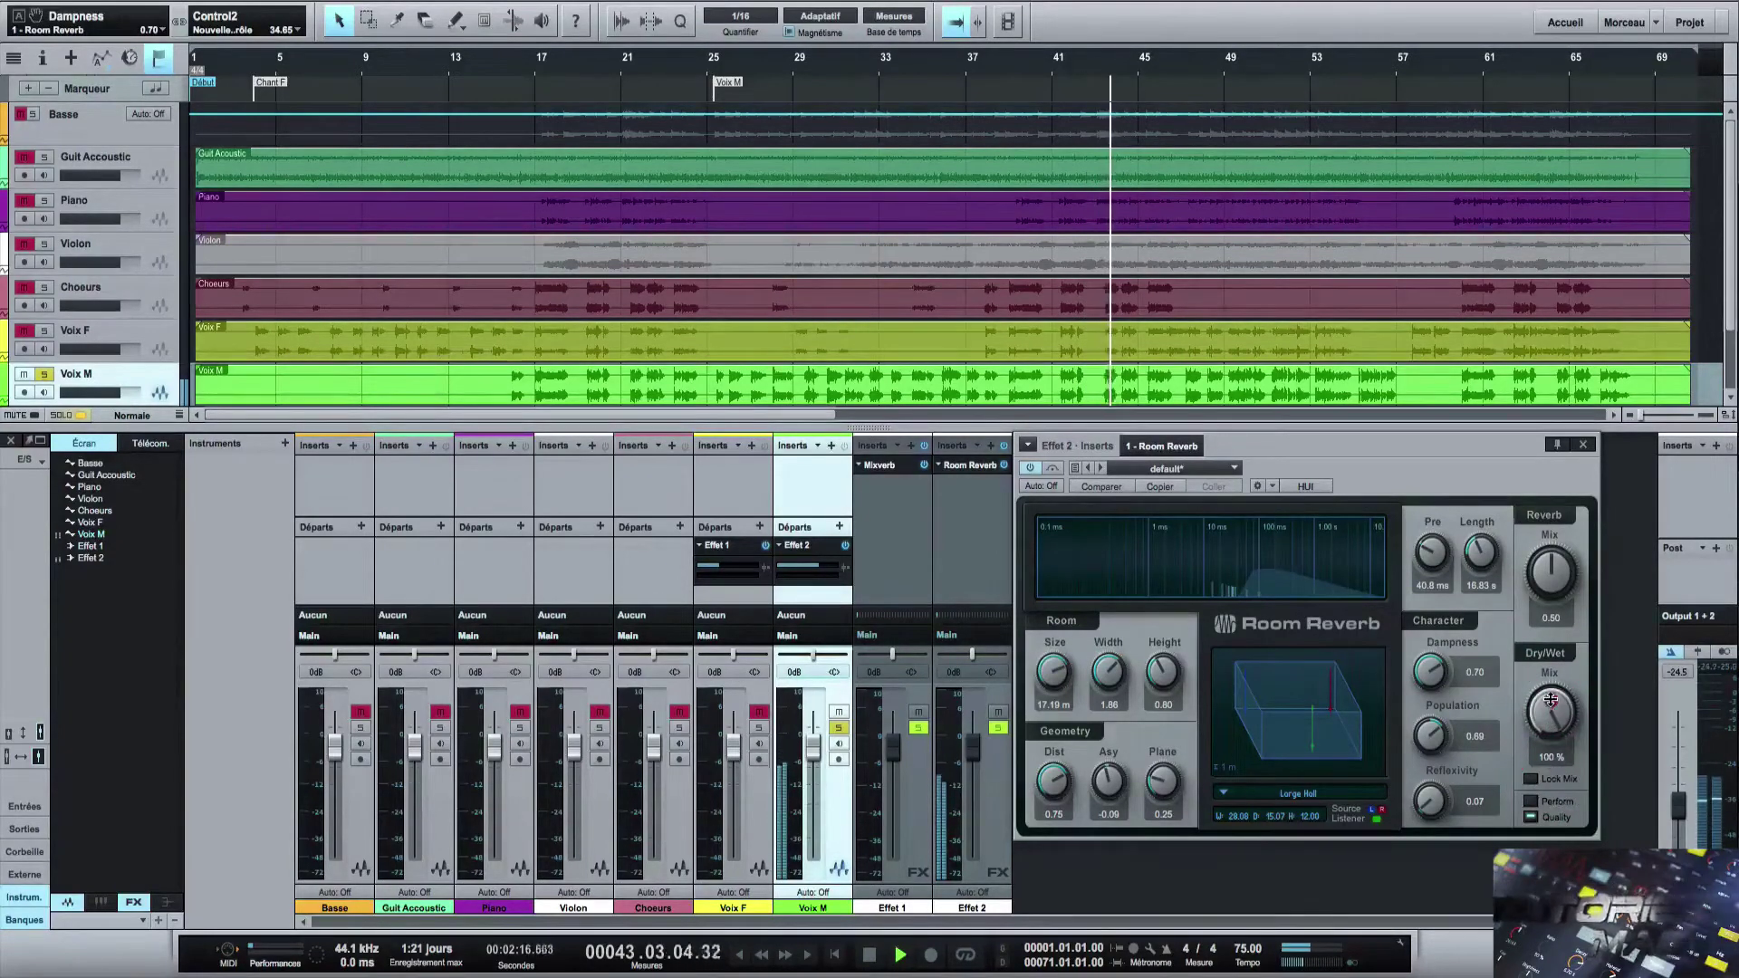
Try Room Reverb's Dry/Wet Mix, lock it again at 100 %, and test the Perform mode.
{"action": "mouse_move", "coordinate": [1551, 709]}
{"action": "left_mouse_down"}
{"action": "mouse_move", "coordinate": [1551, 799]}
{"action": "mouse_move", "coordinate": [1551, 709]}
{"action": "left_mouse_up"}
{"action": "left_click", "coordinate": [1530, 779]}
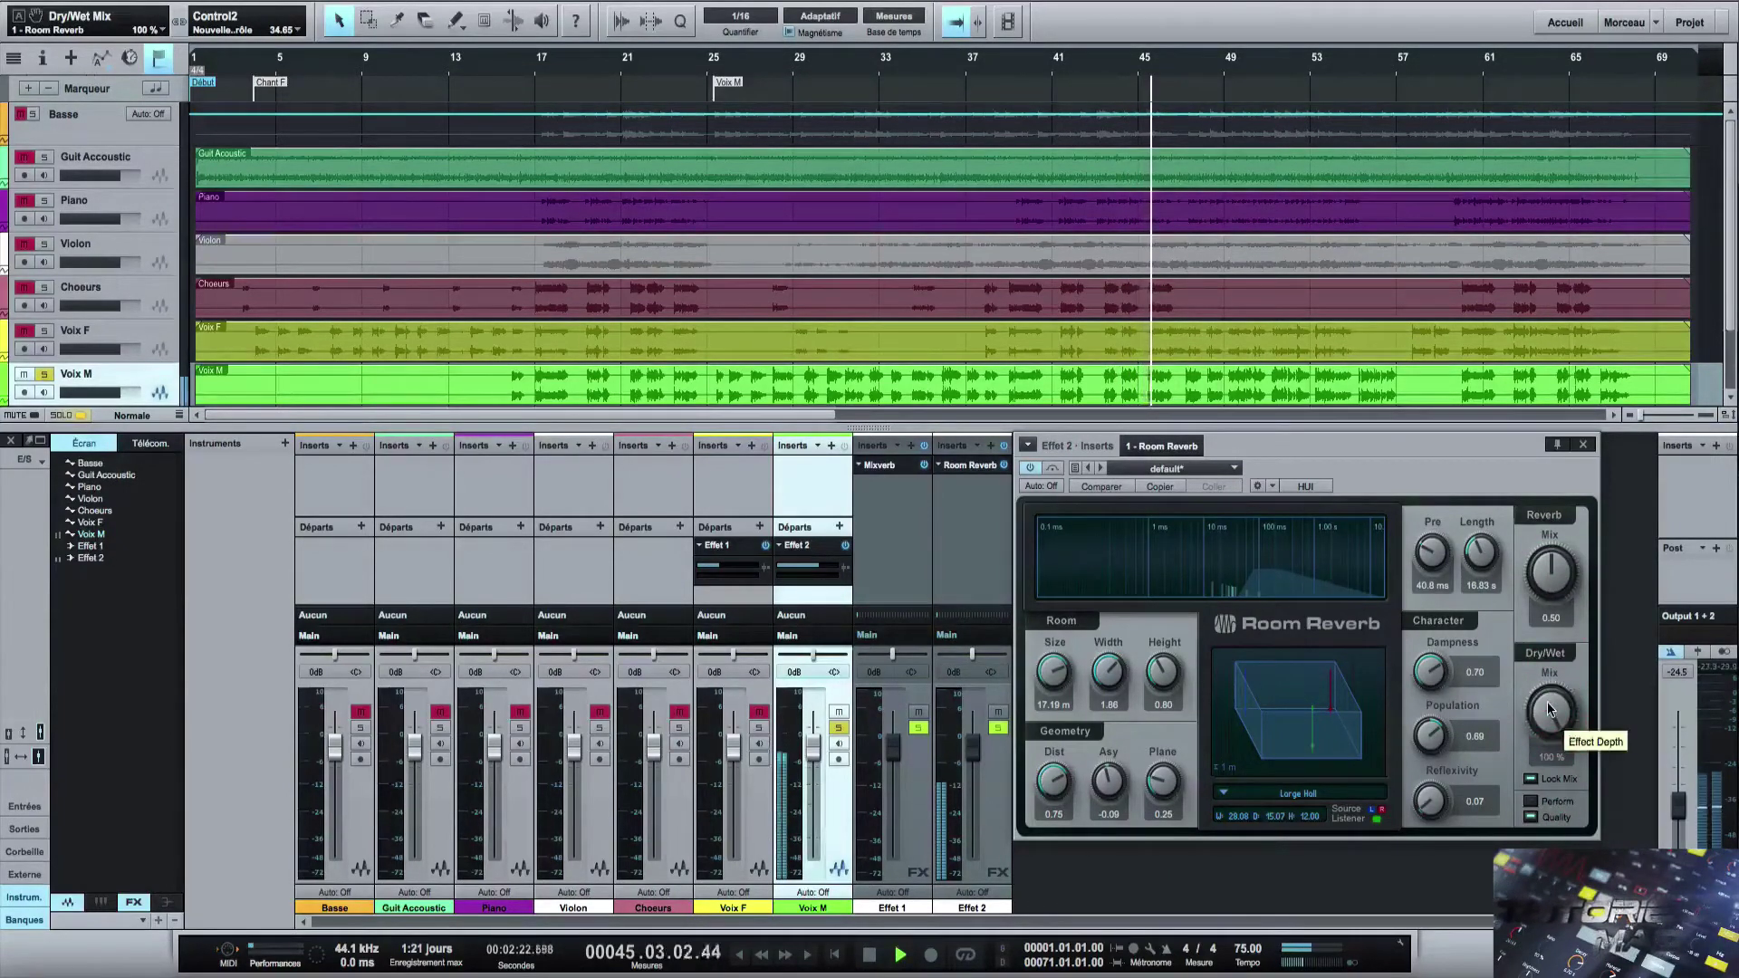
{"action": "left_click", "coordinate": [1531, 805]}
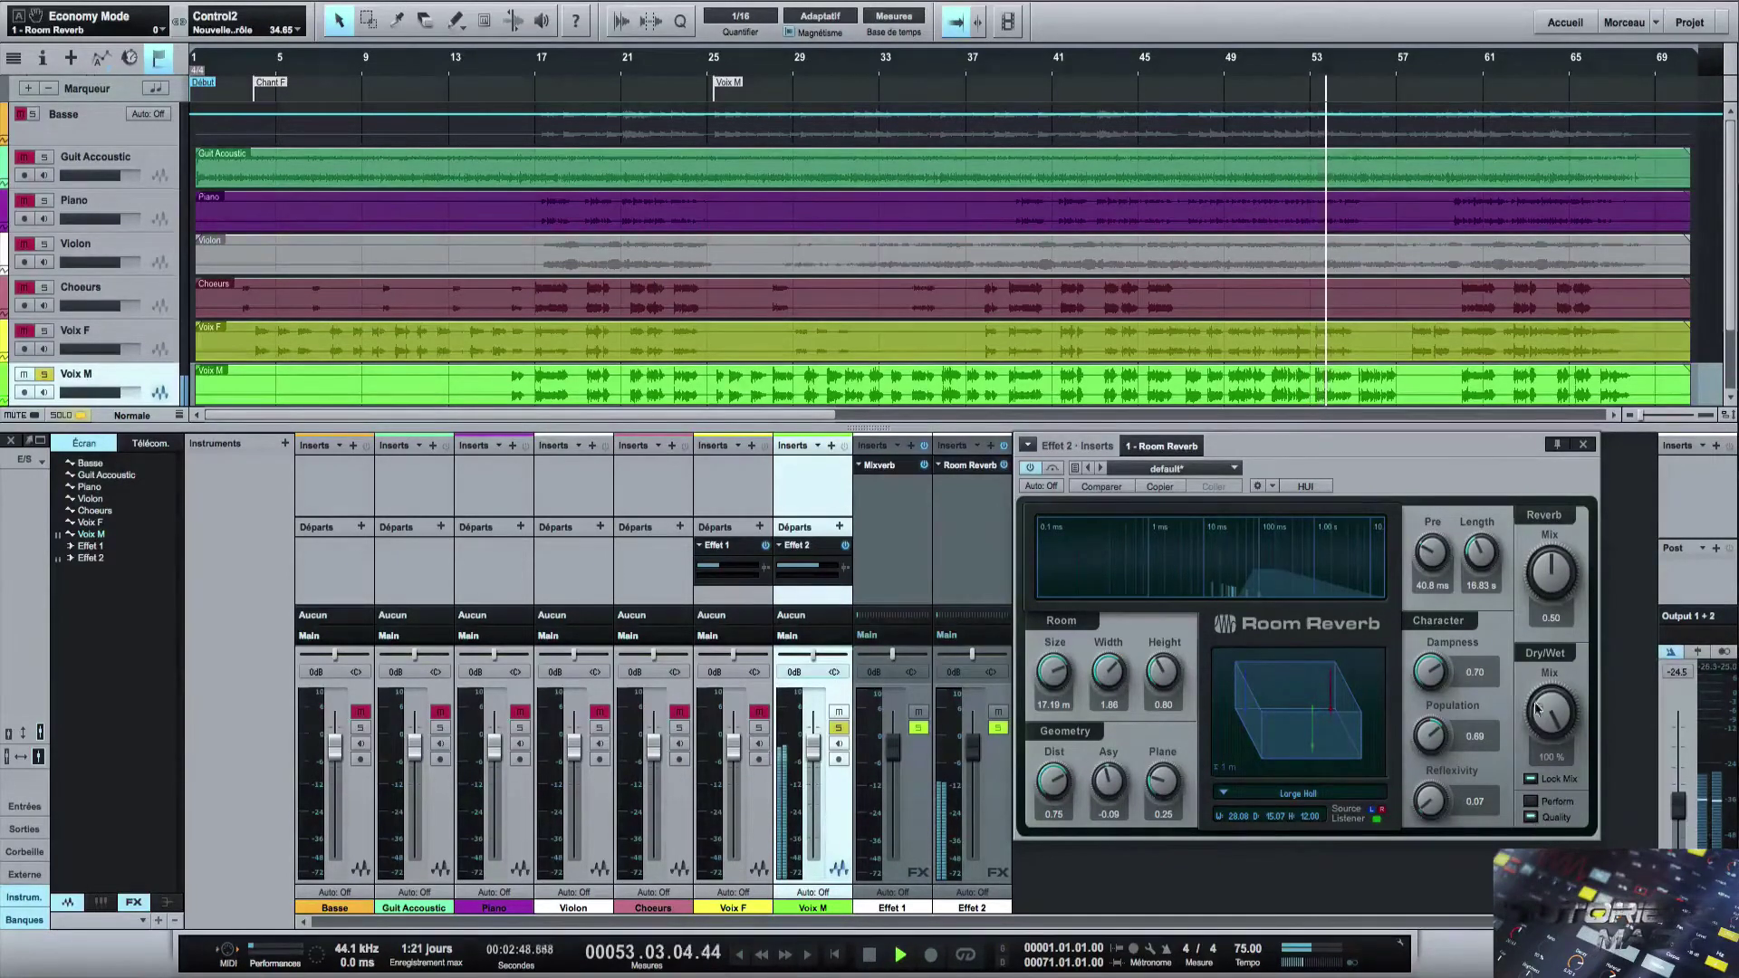
Lower Room Reverb's Reverb Mix to 0.00 and replay the song from the Voix M marker.
{"action": "left_click", "coordinate": [1547, 565]}
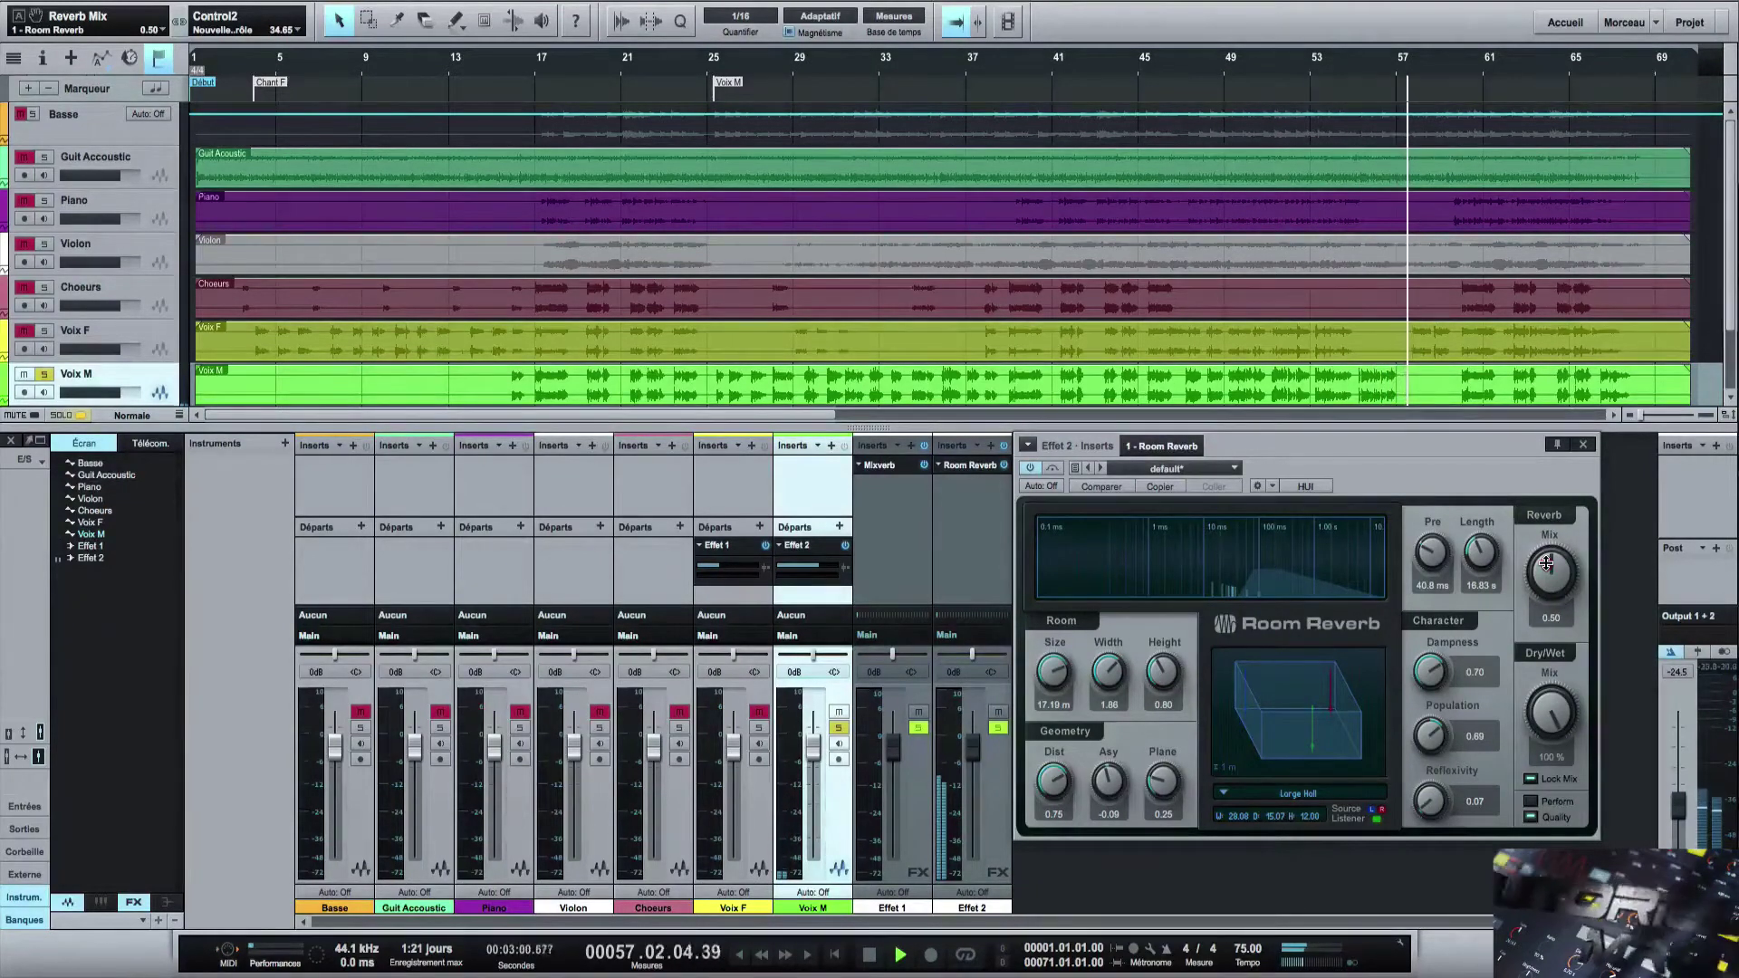
{"action": "left_click_drag", "start_coordinate": [1547, 564], "coordinate": [1540, 678]}
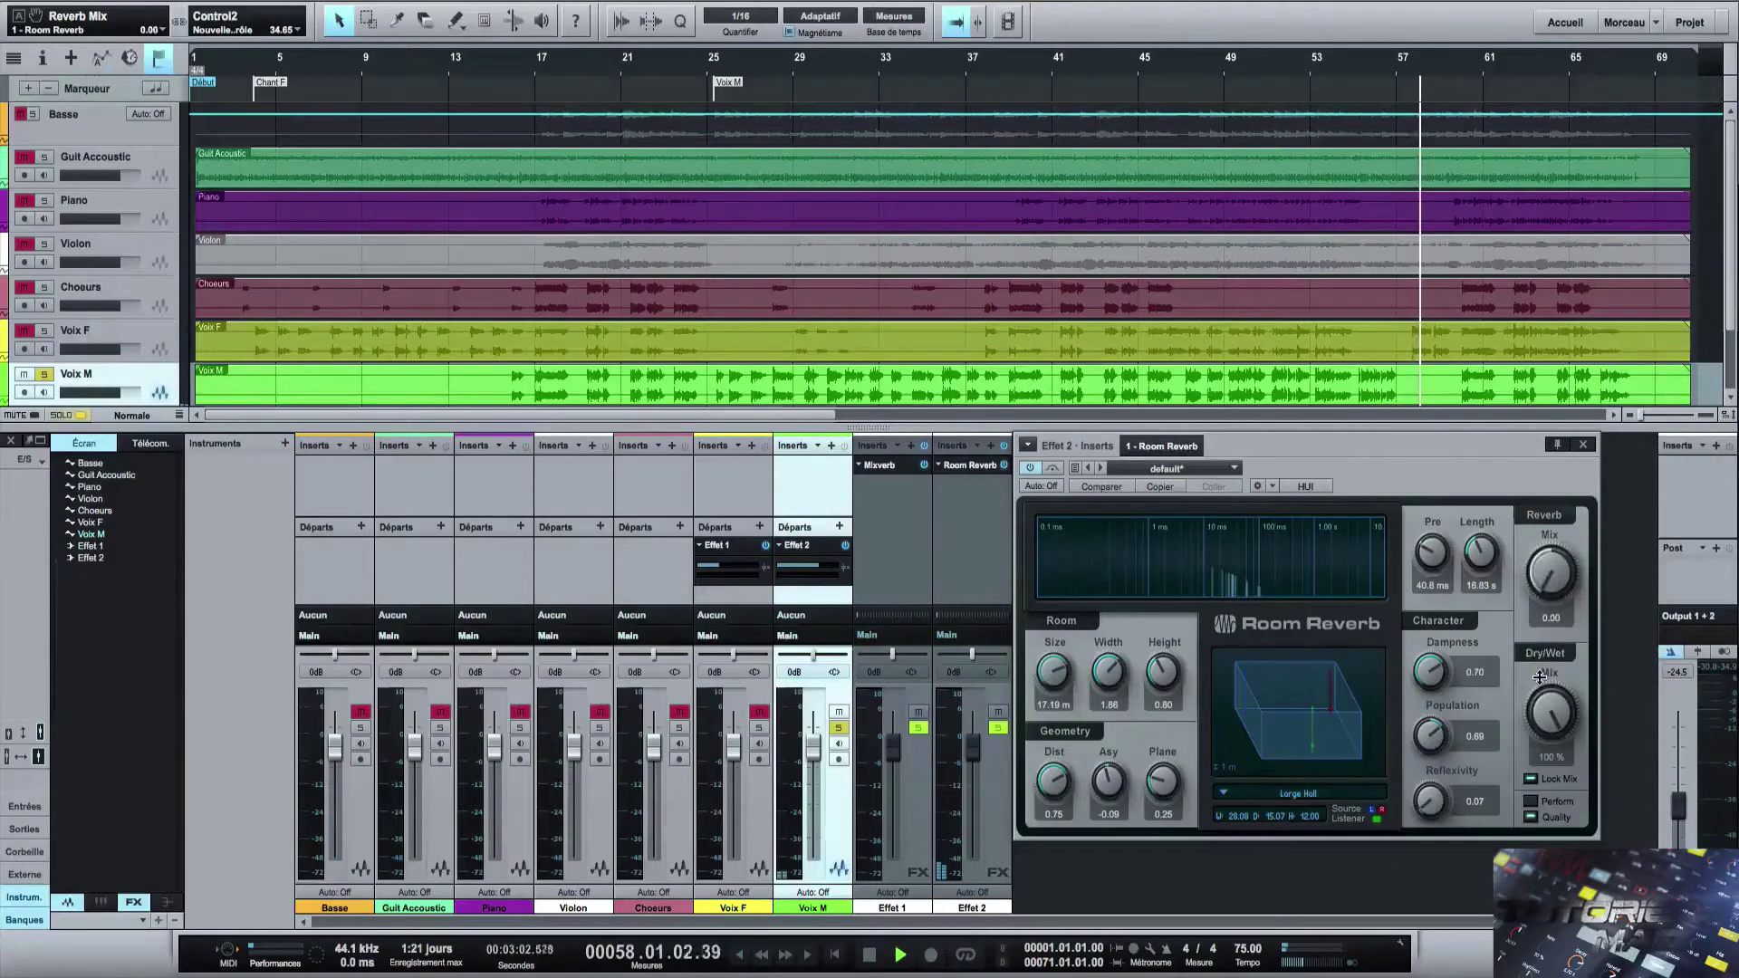
{"action": "key", "text": "KP_0"}
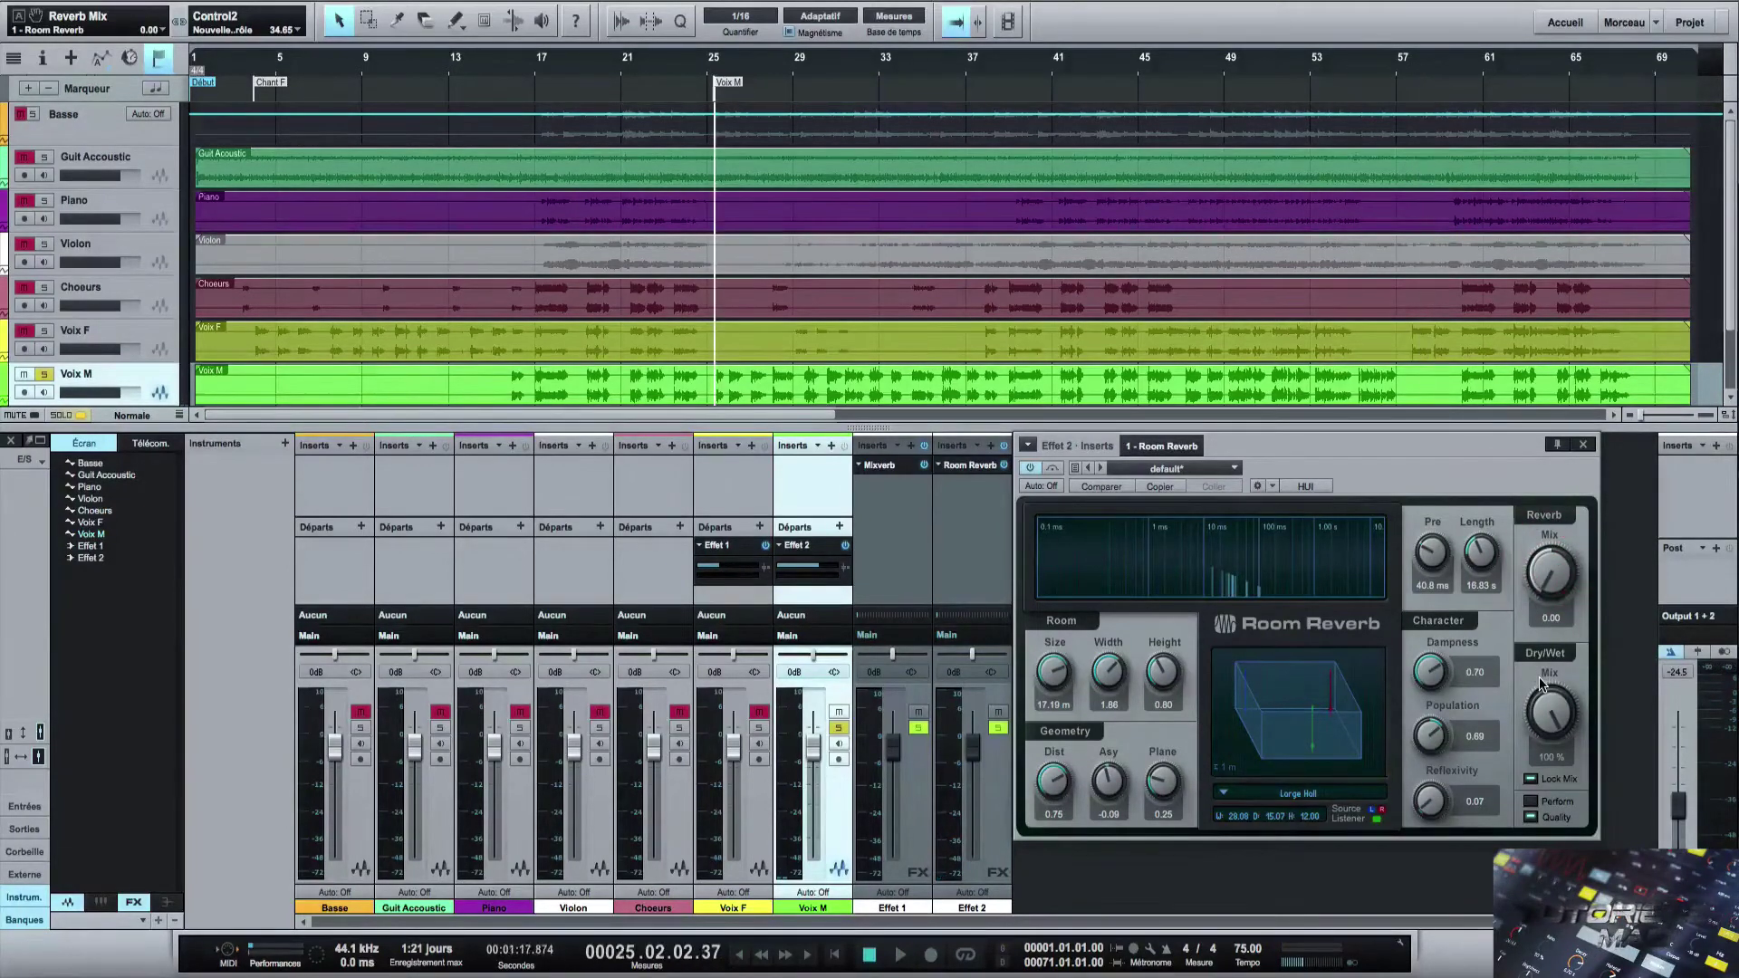
{"action": "key", "text": "space"}
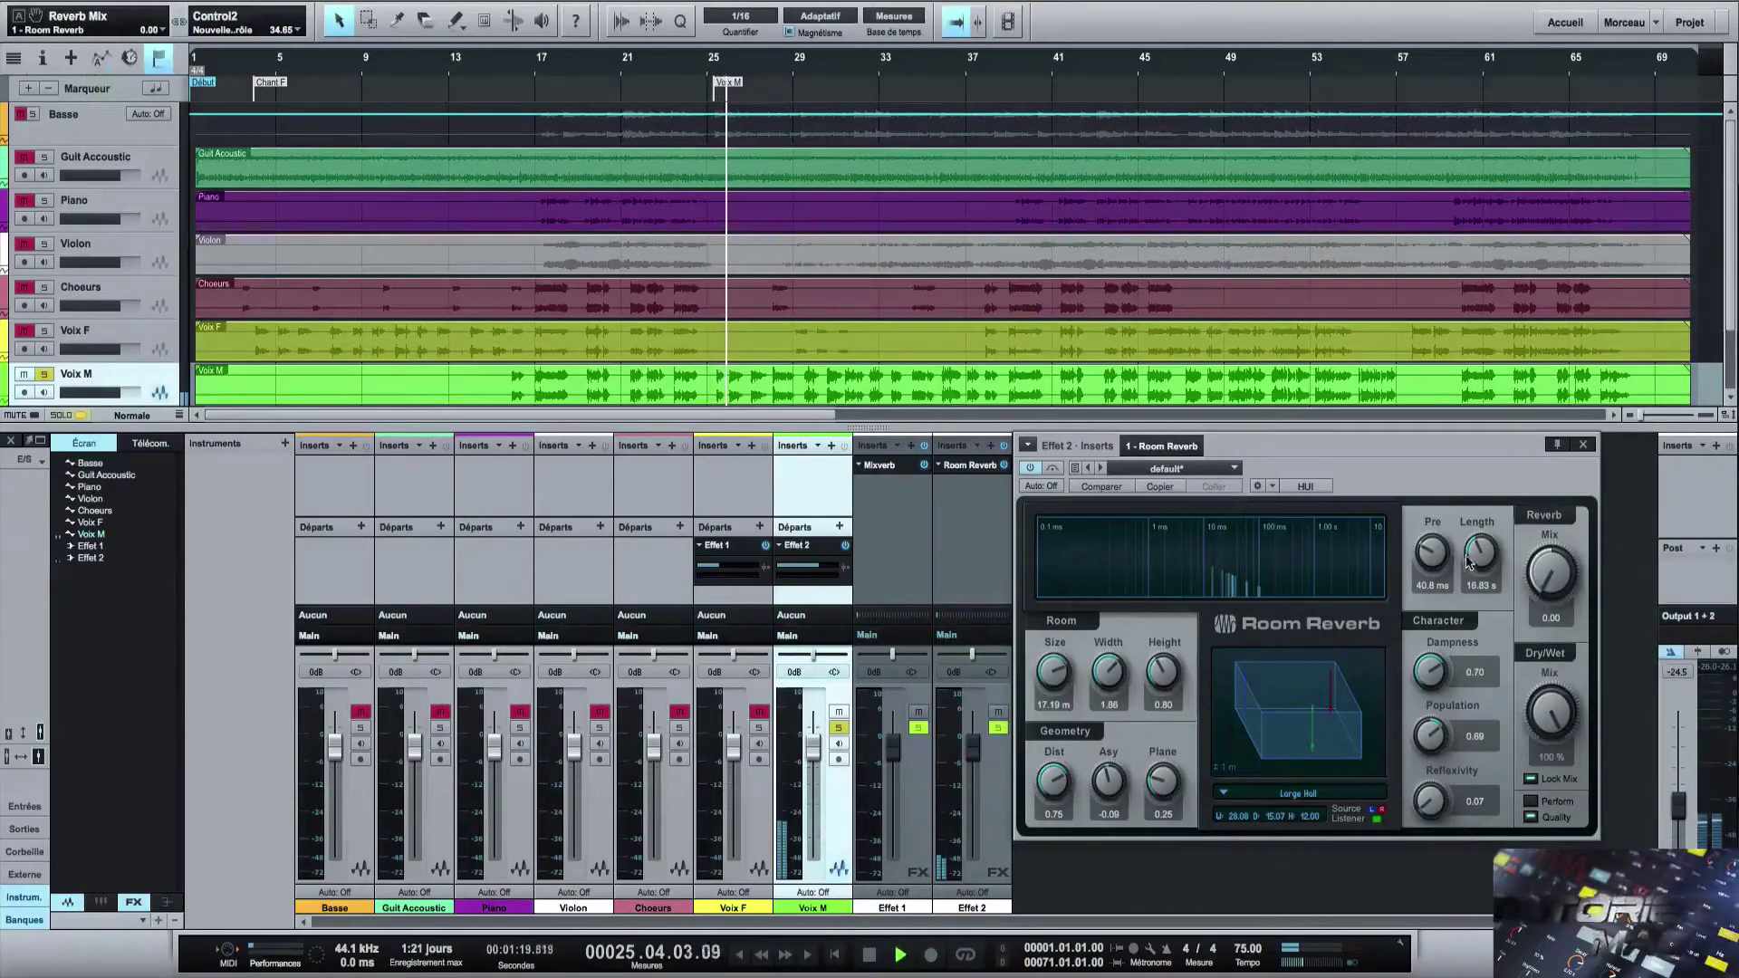
Audition Room Reverb's Reverb Mix at 0.34 and 1.00 with different pre-delays, ending at an 11.6 ms pre-delay and 12.33 s length.
{"action": "left_click_drag", "start_coordinate": [1440, 563], "coordinate": [1542, 508]}
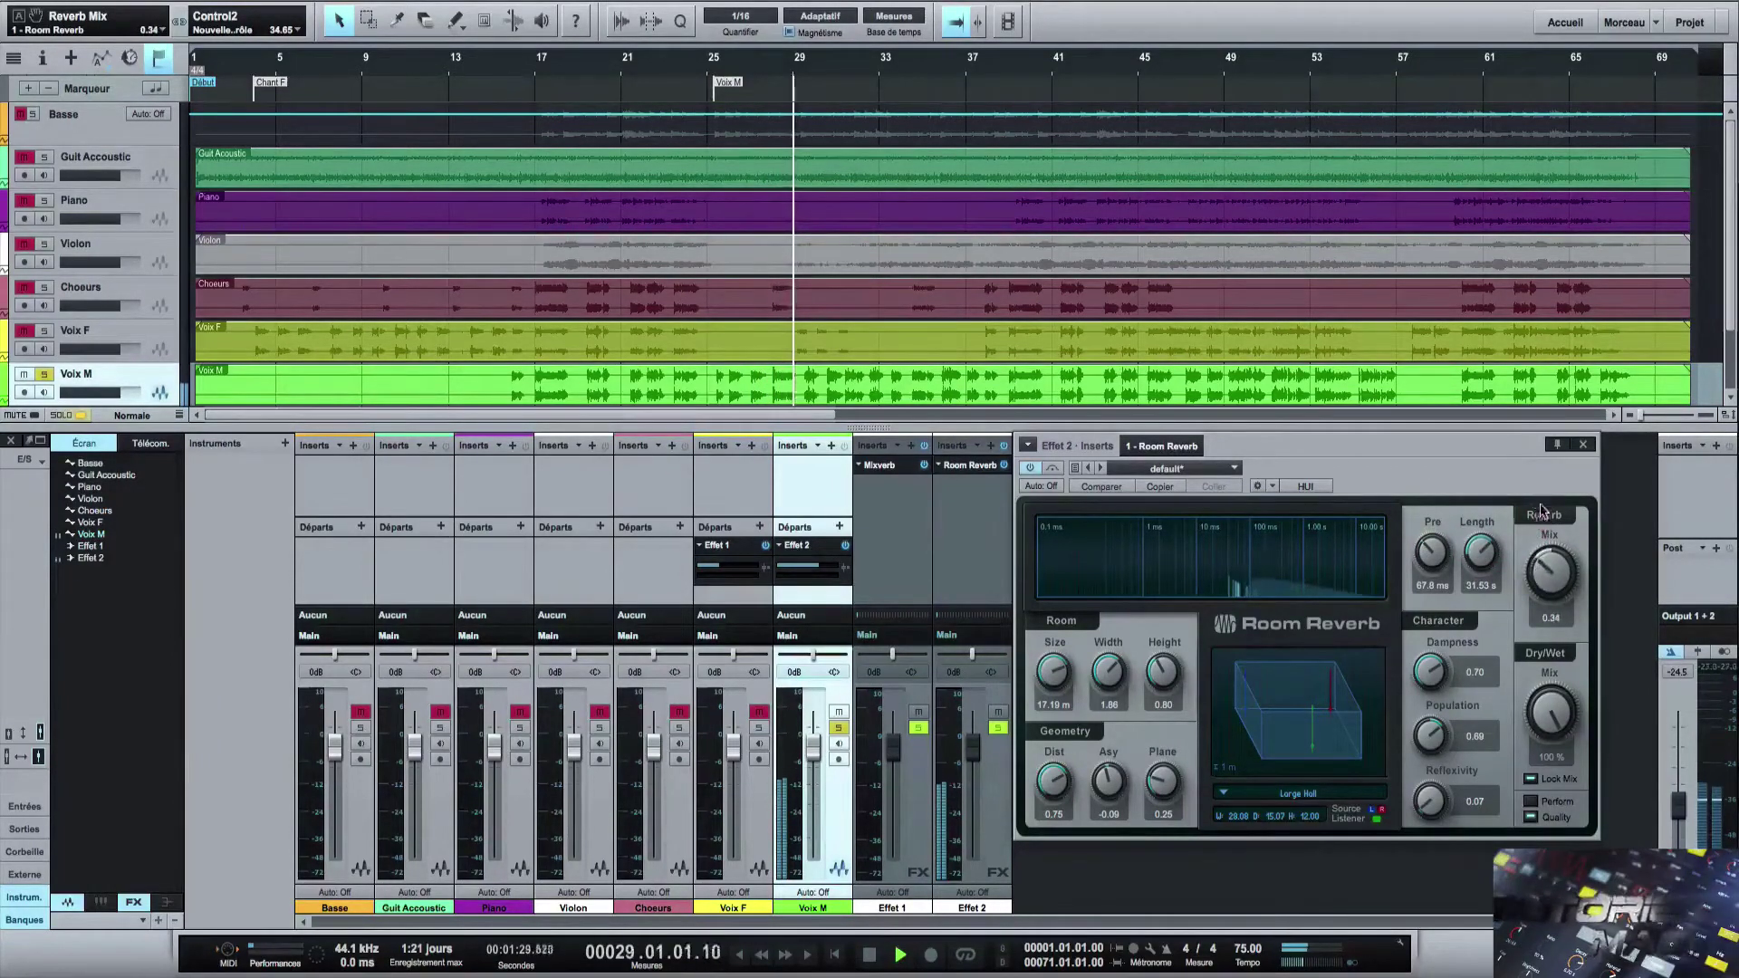
{"action": "left_click_drag", "start_coordinate": [1444, 561], "coordinate": [1558, 473]}
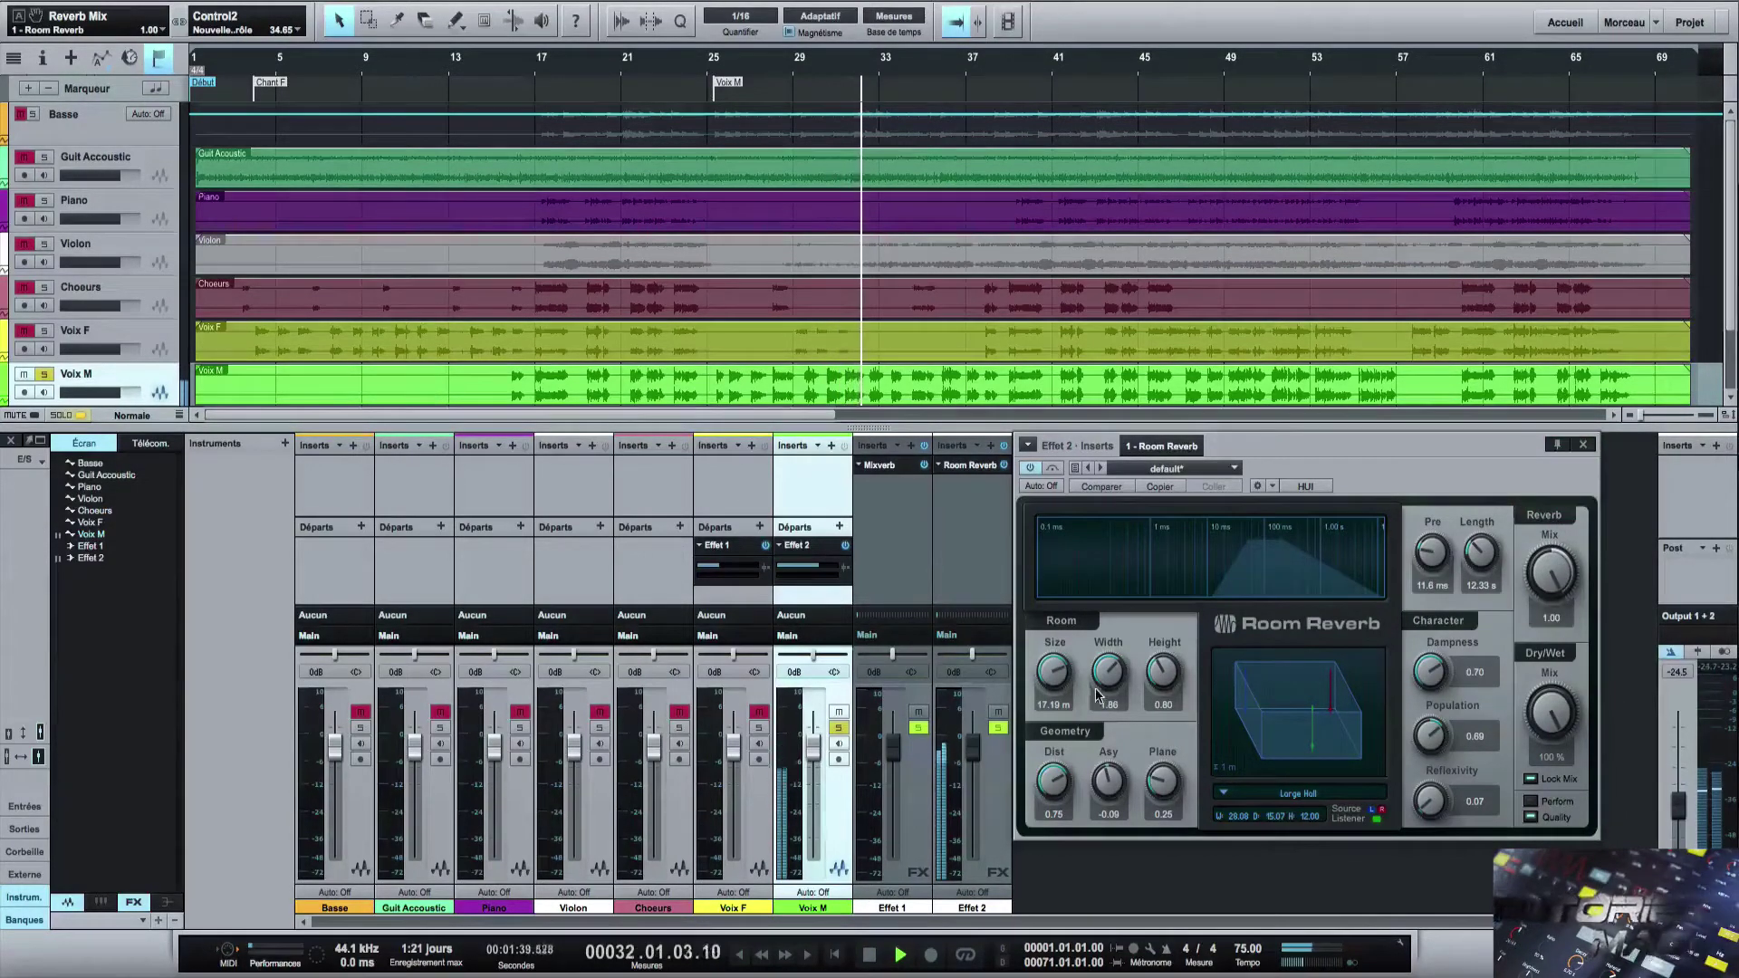
Set the room's Size to 9.19 m, Height to 0.44 and Width to 0.85, with Dist 0.62, Asy 0.21 and Plane 0.18.
{"action": "left_click_drag", "start_coordinate": [1055, 693], "coordinate": [1057, 702]}
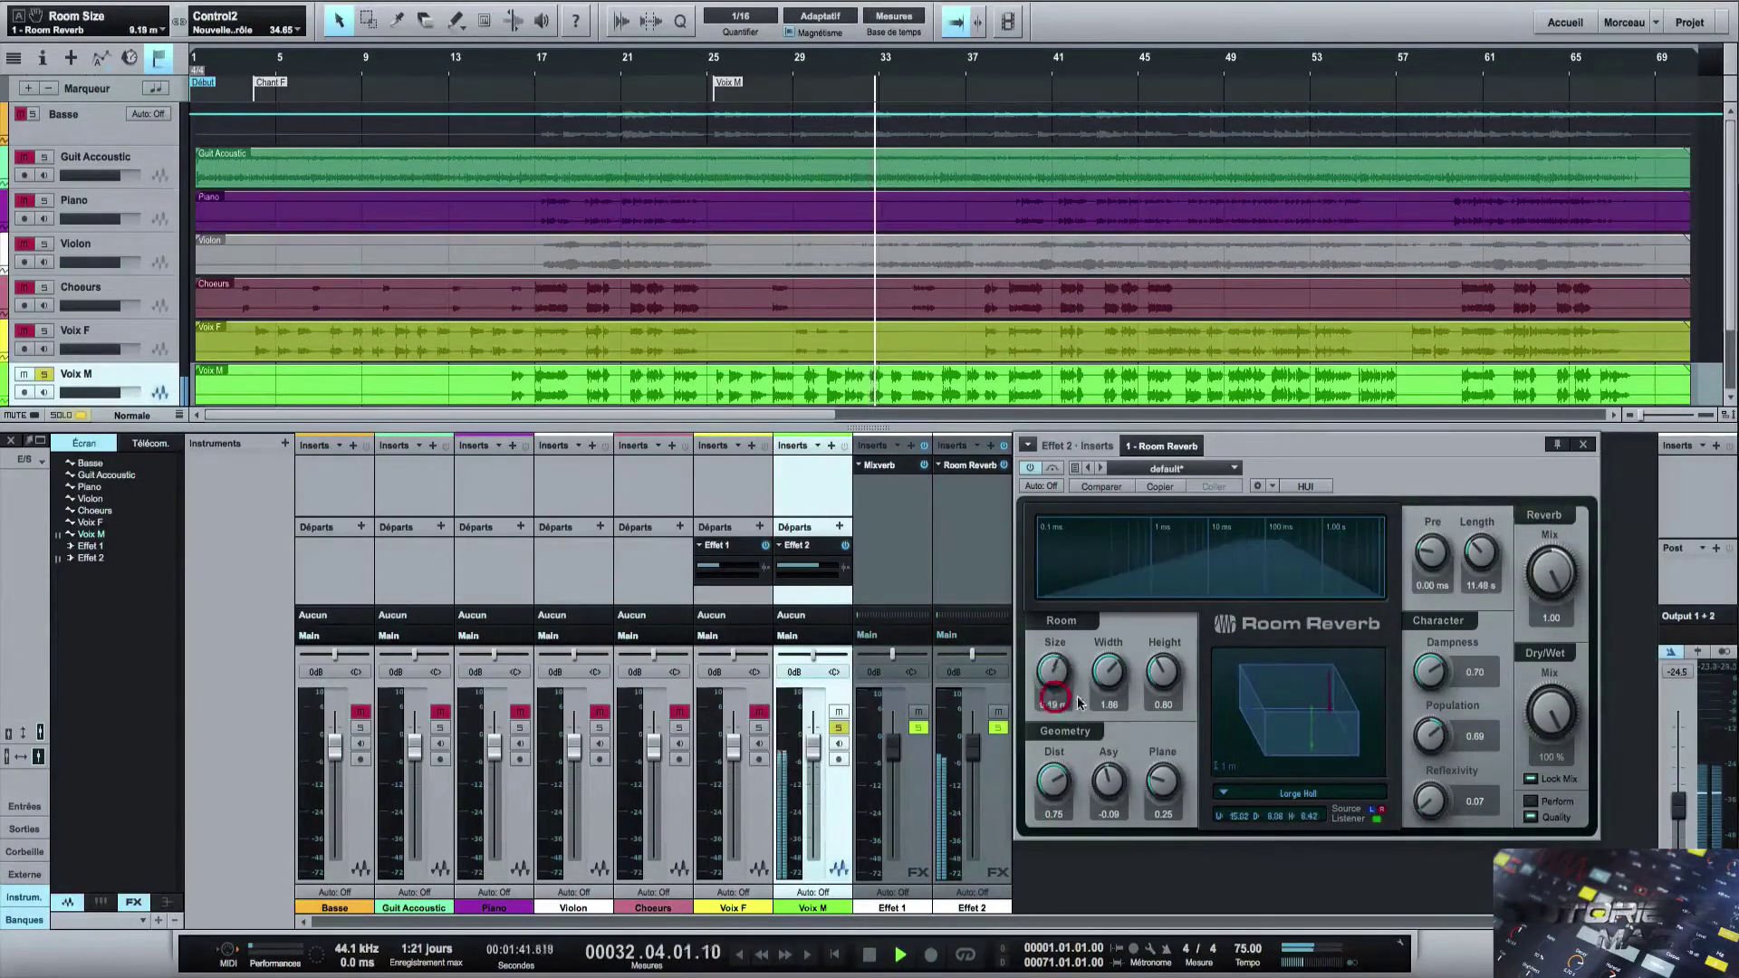
{"action": "left_click_drag", "start_coordinate": [1162, 672], "coordinate": [1107, 708]}
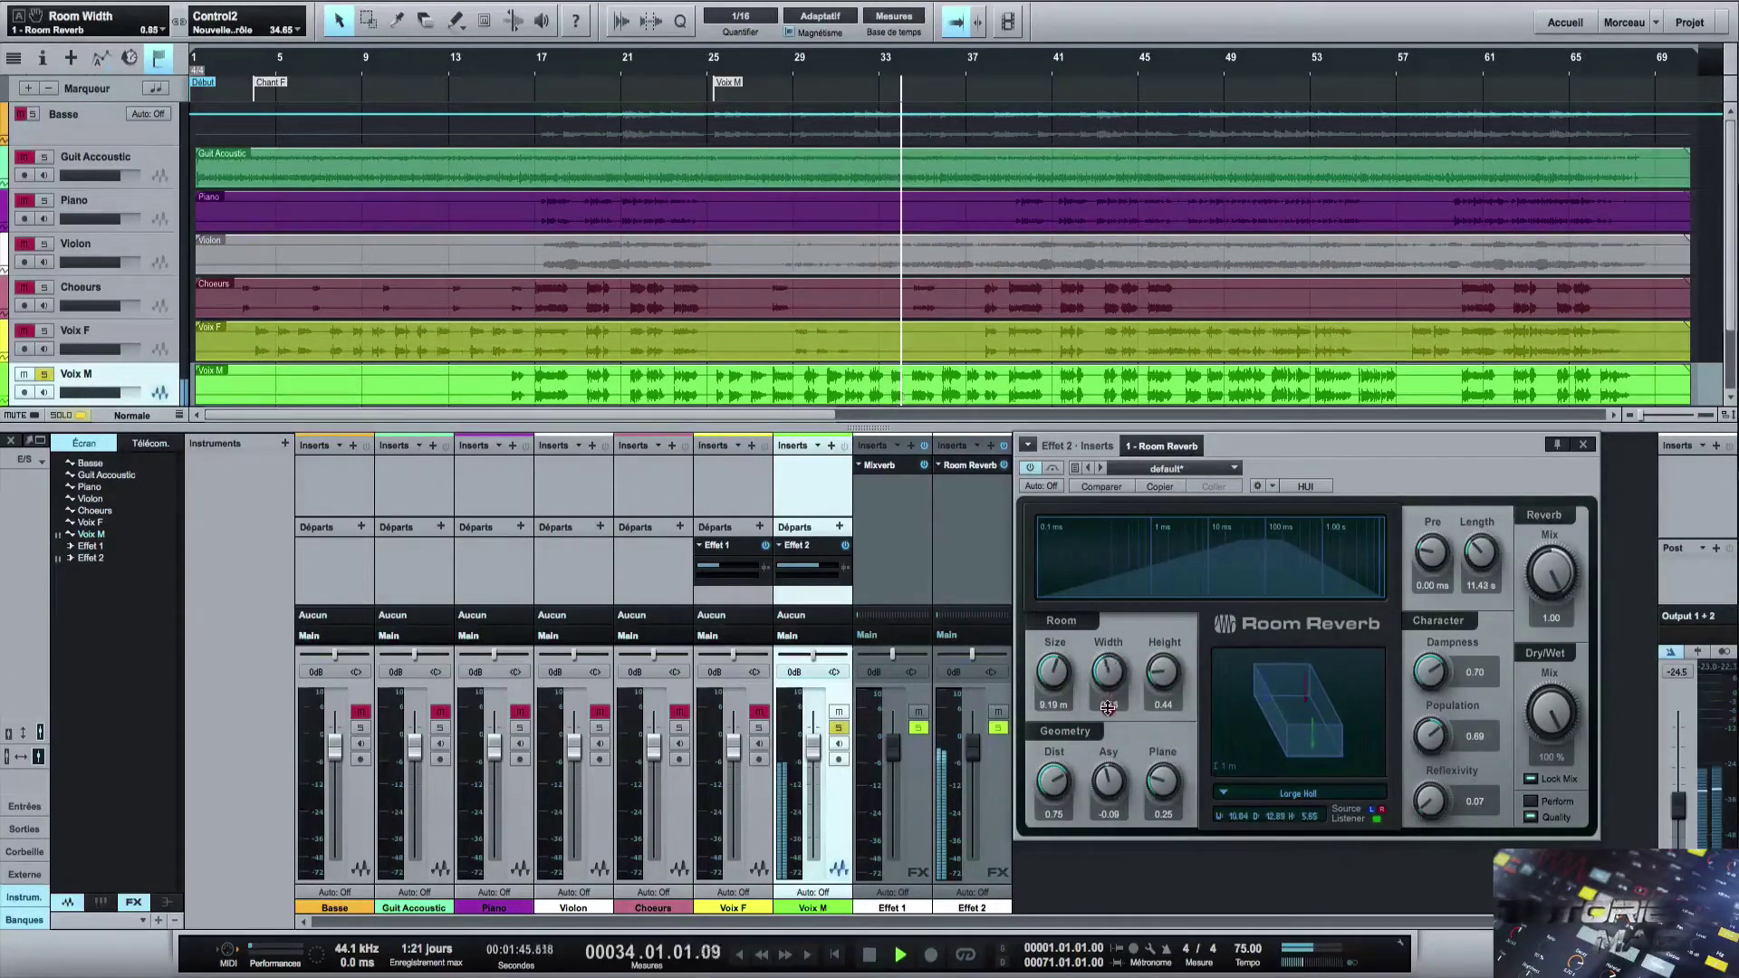
{"action": "left_click_drag", "start_coordinate": [1052, 786], "coordinate": [1160, 787]}
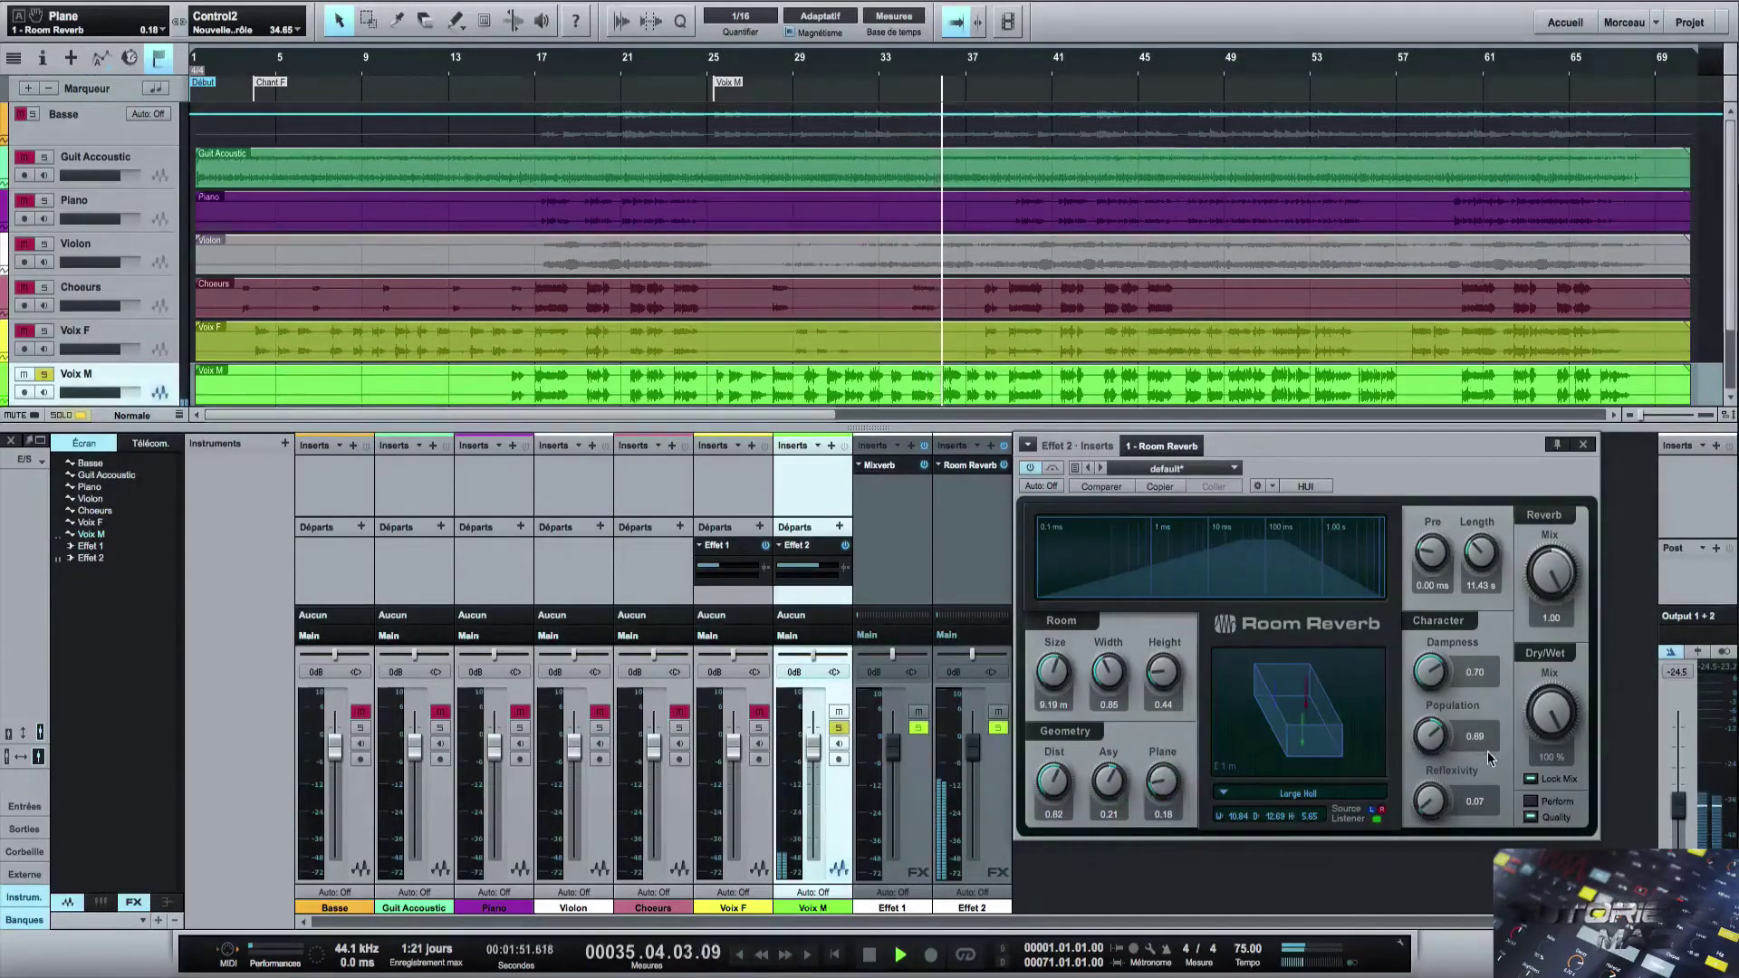
Set Room Reverb's Population to 0.40, Dampness to 0.45 and Reflexivity to 0.46.
{"action": "left_click_drag", "start_coordinate": [1431, 739], "coordinate": [1424, 777]}
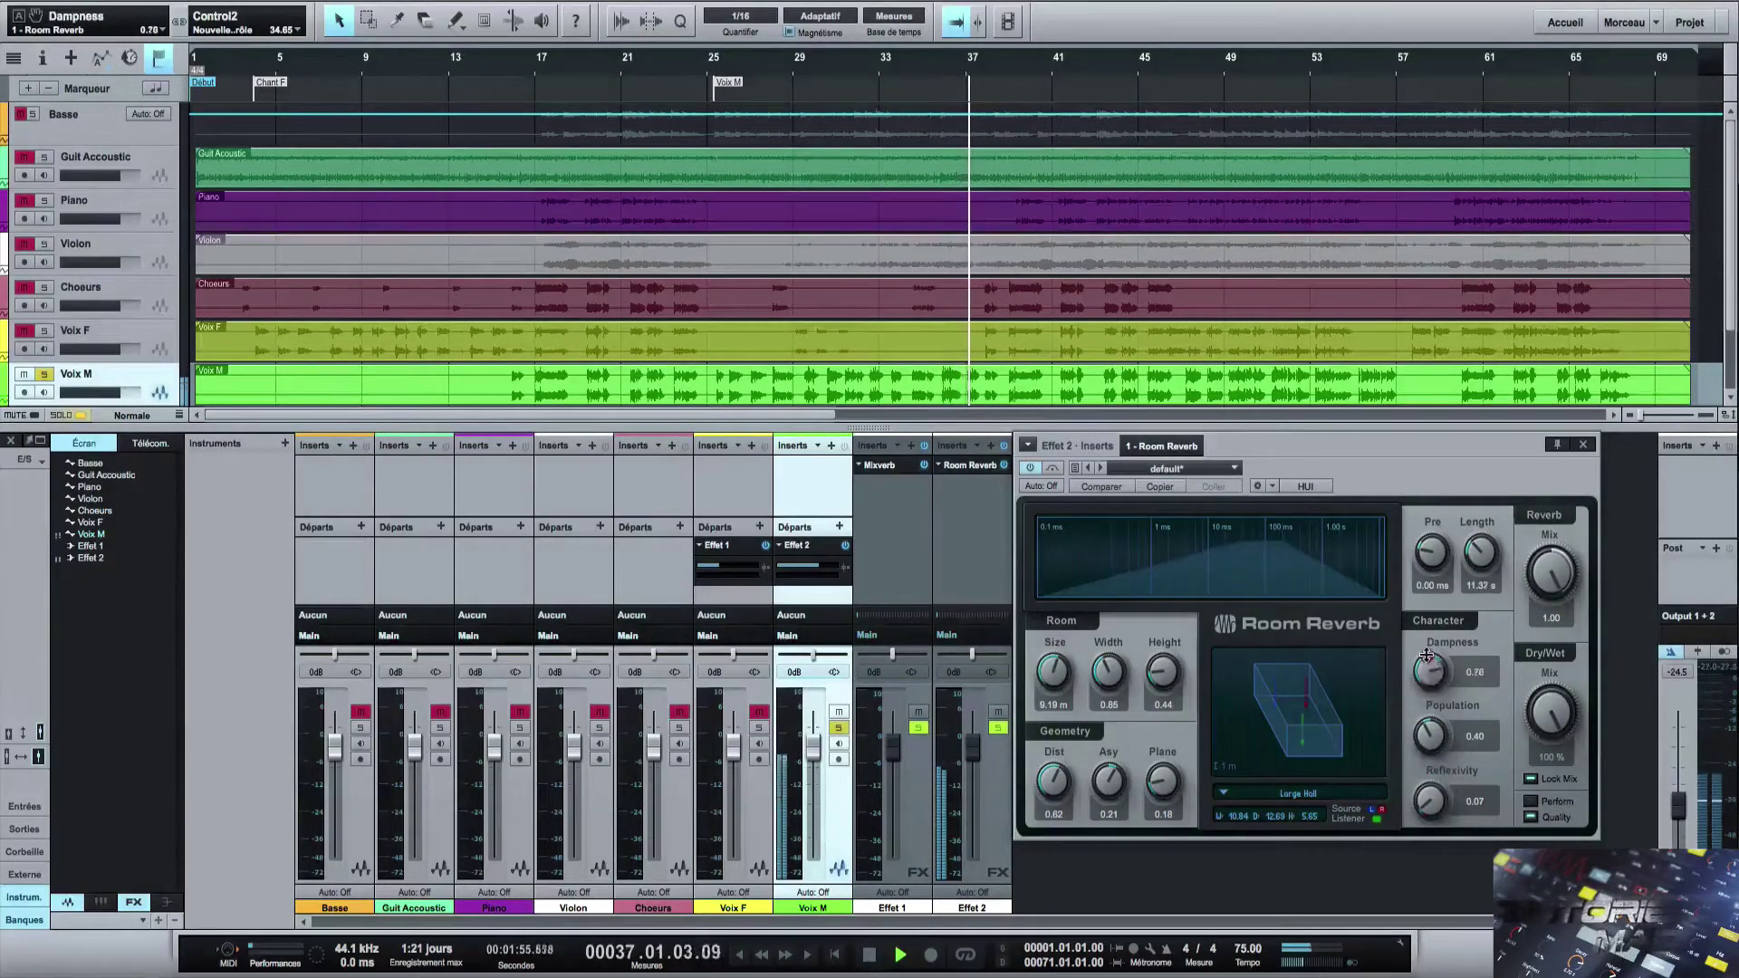
{"action": "left_click_drag", "start_coordinate": [1430, 673], "coordinate": [1440, 729]}
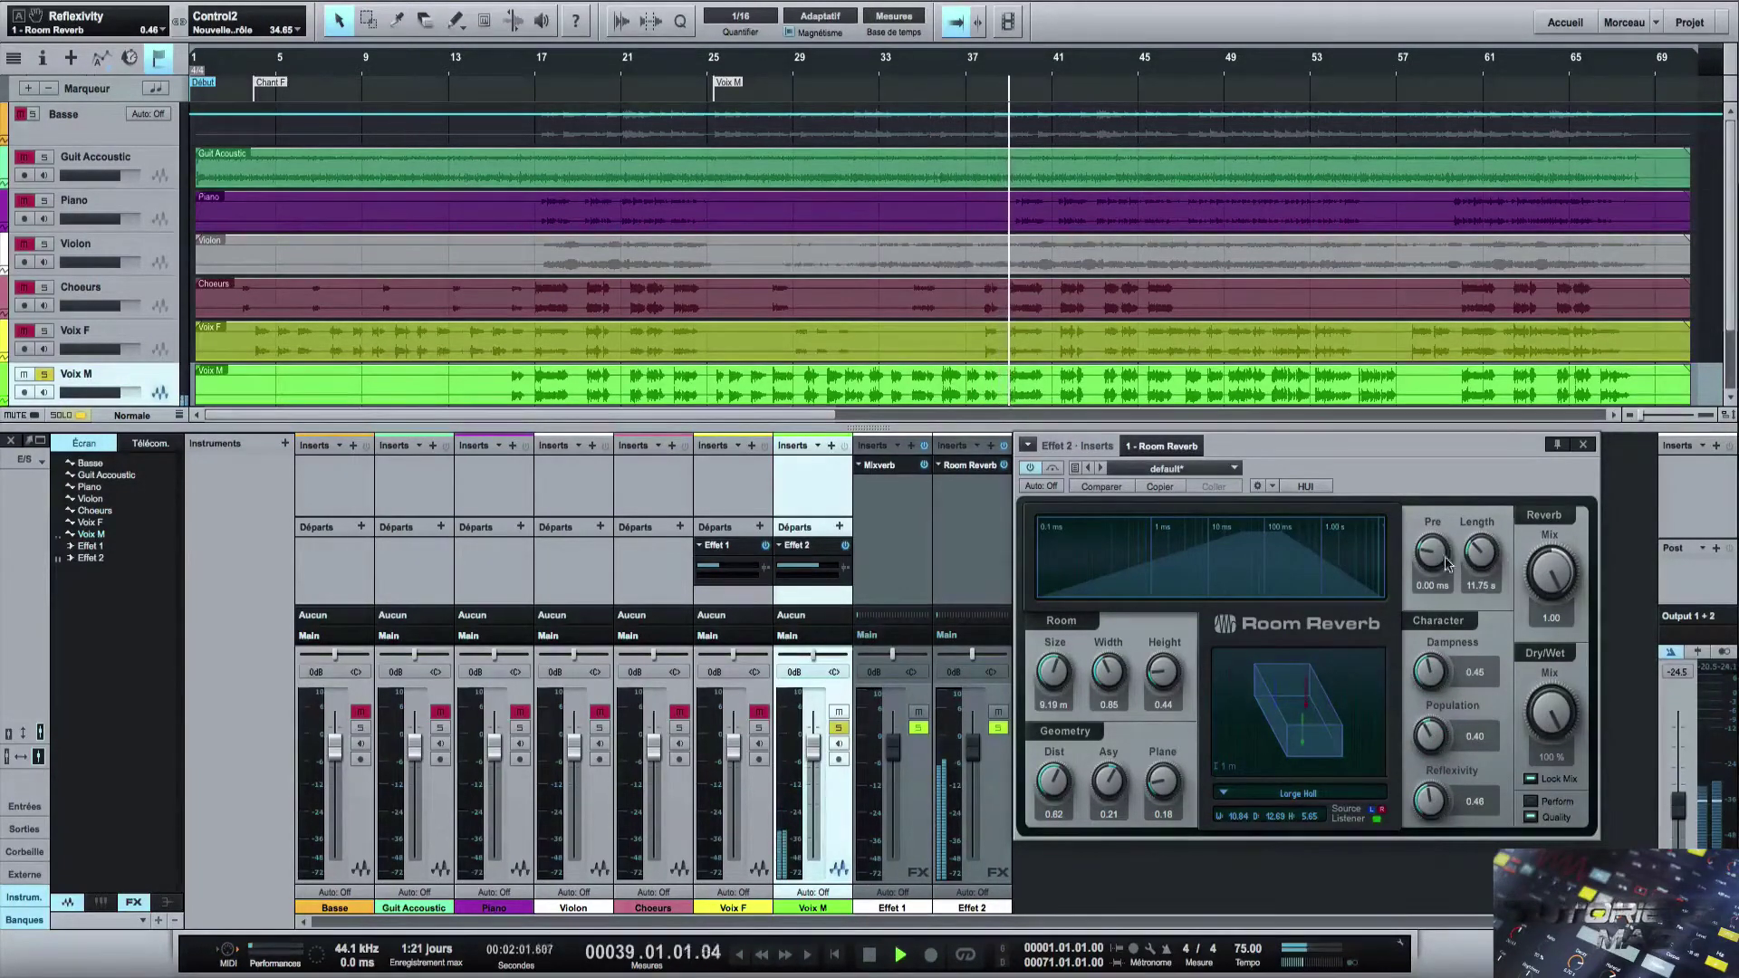
Set Reverb Mix to 0.34 and pre-delay to 0.00 ms with a longer tail, and resize the room to Size 5.11 m, Width 1.44, Height 0.73.
{"action": "left_click_drag", "start_coordinate": [1547, 569], "coordinate": [1537, 675]}
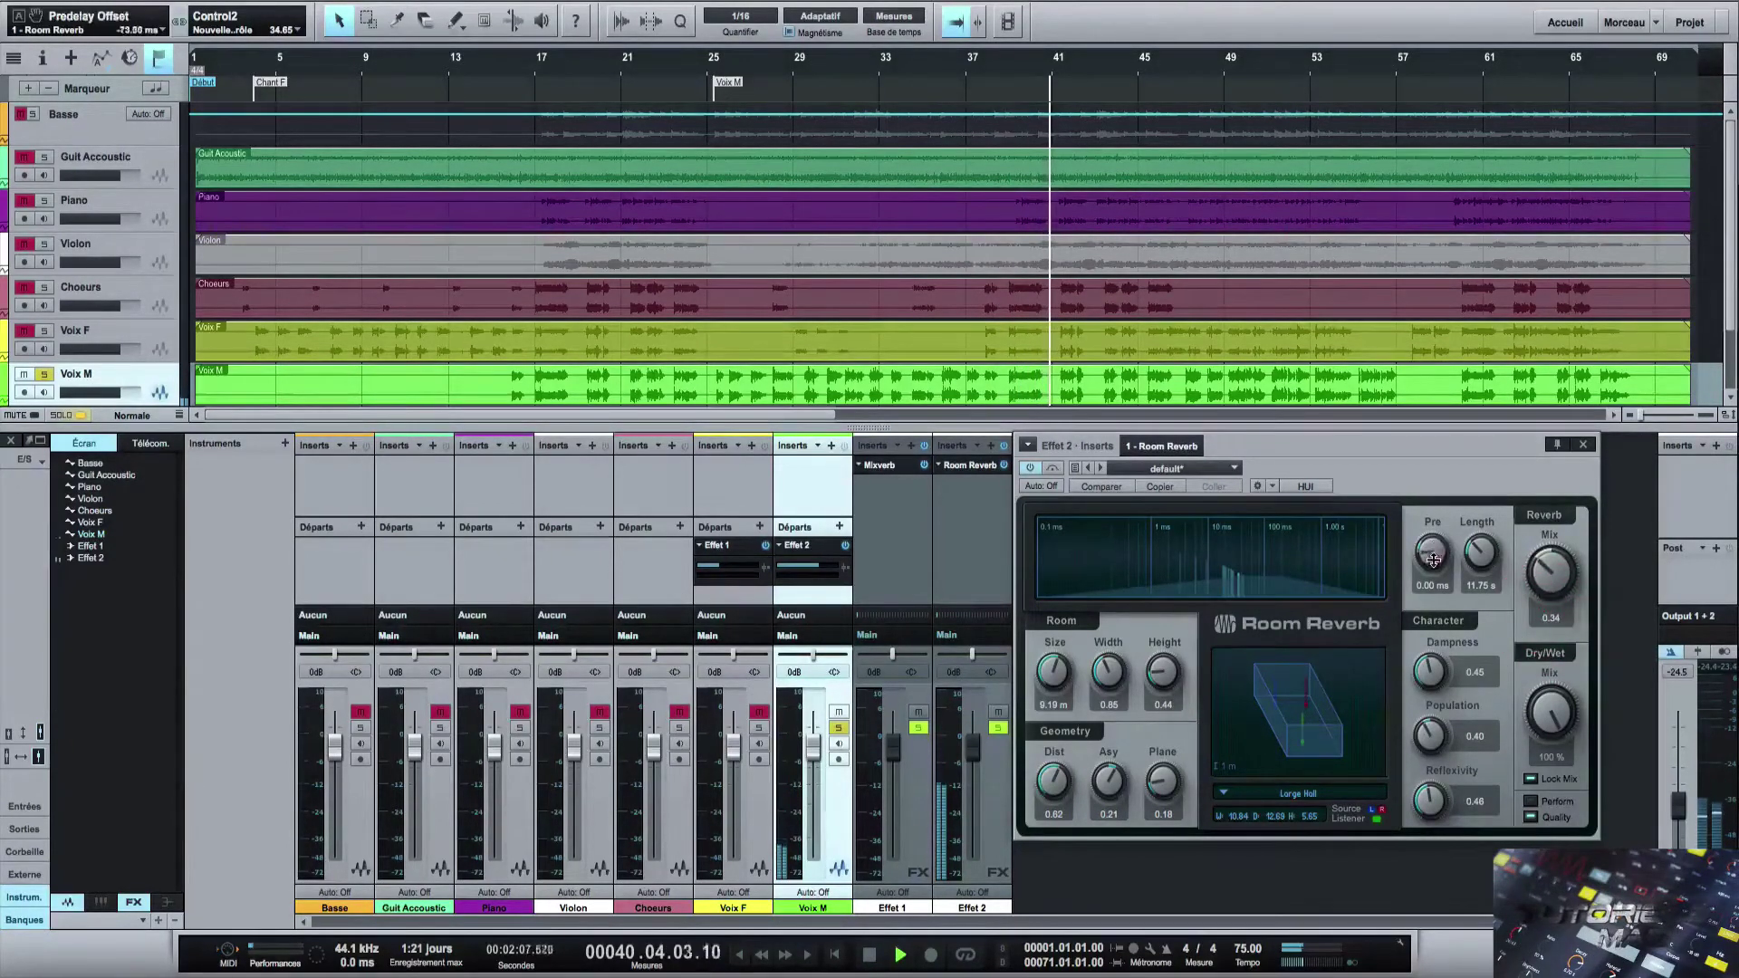
{"action": "left_click_drag", "start_coordinate": [1488, 556], "coordinate": [1487, 538]}
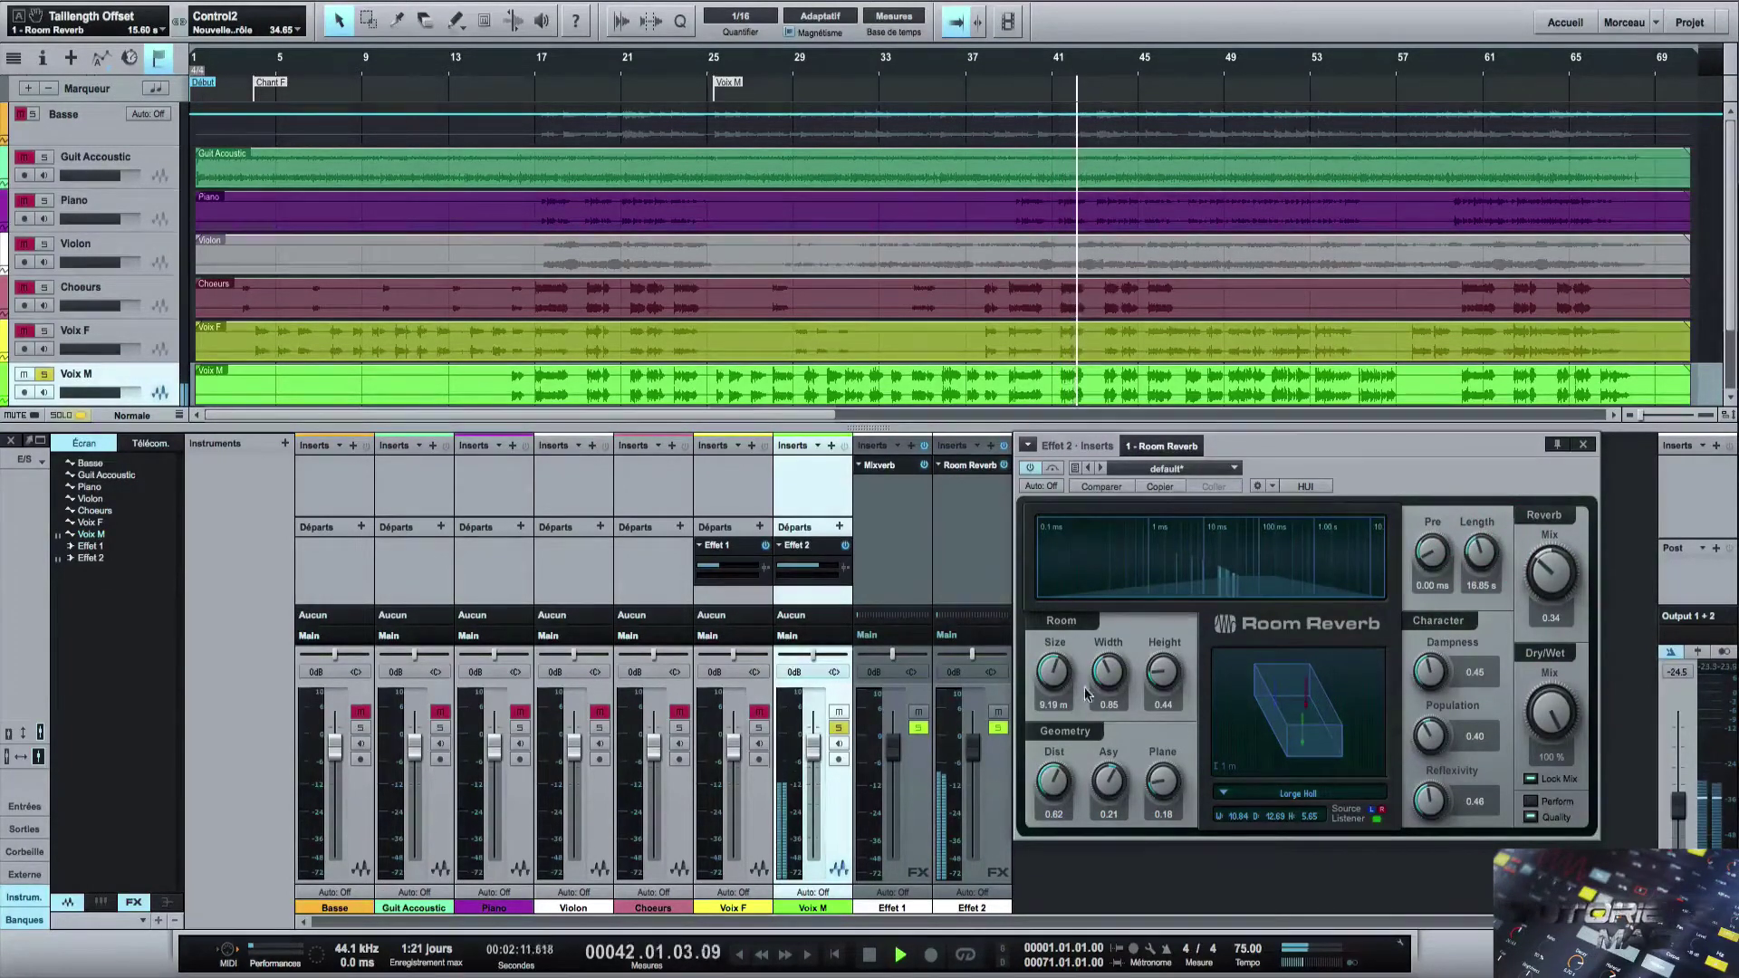
{"action": "left_click_drag", "start_coordinate": [1060, 674], "coordinate": [1175, 655]}
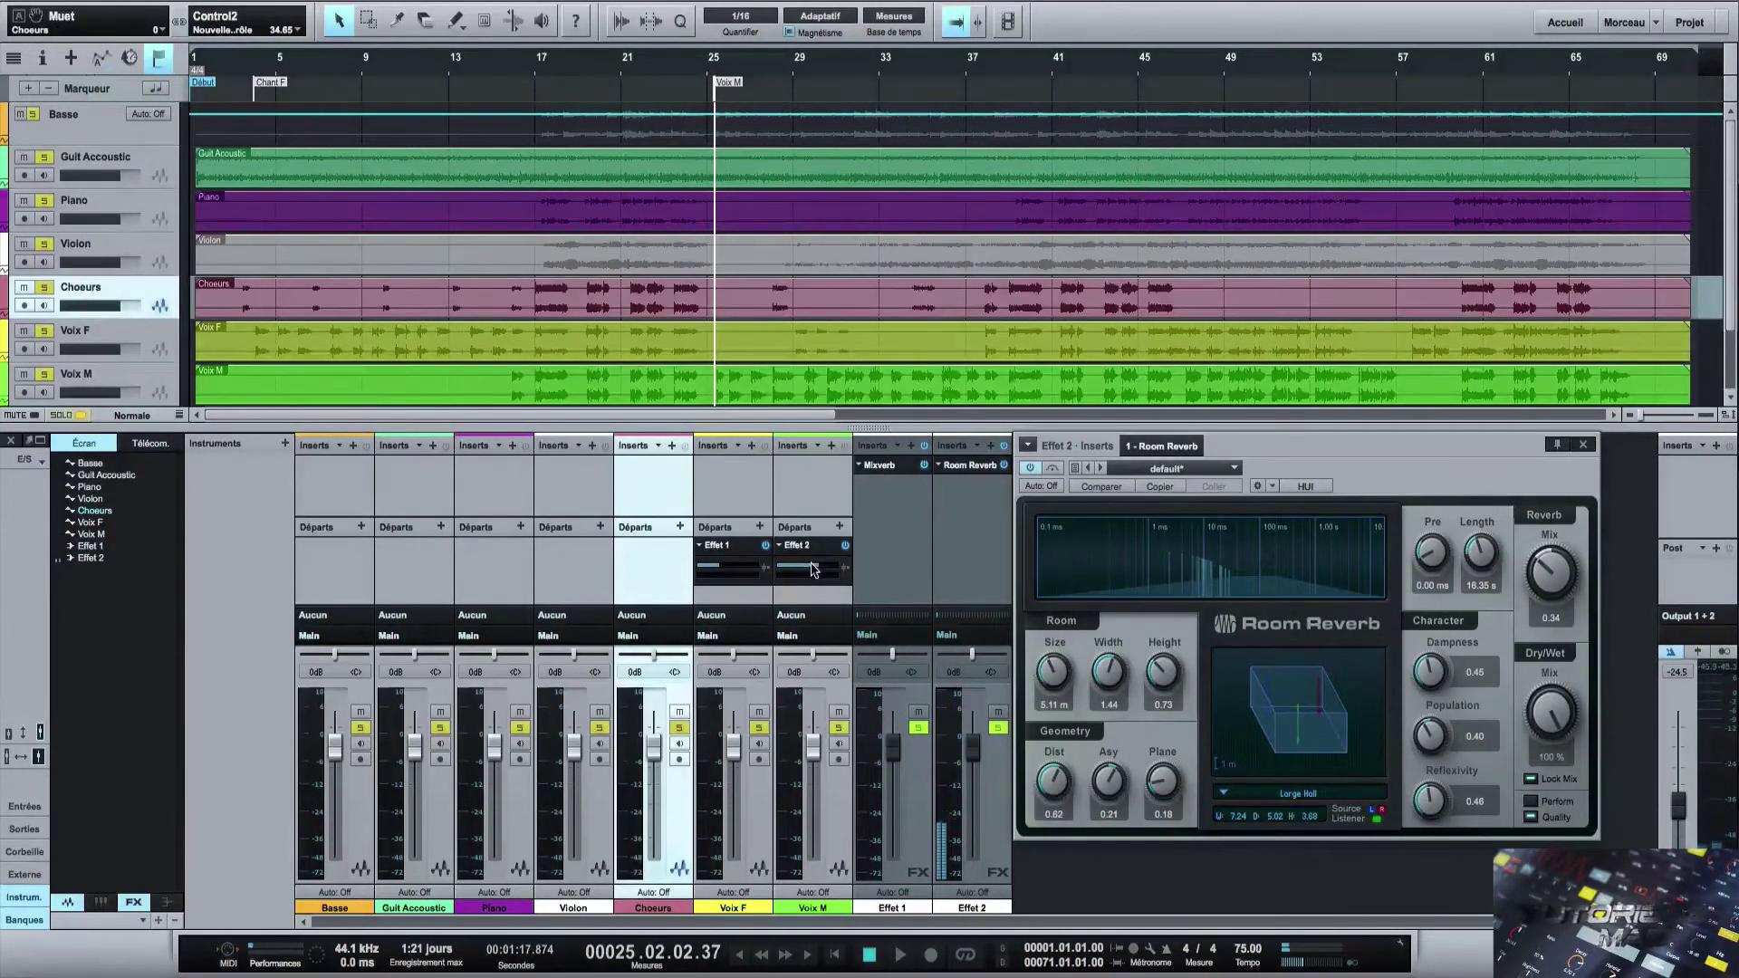
Lower Voix M's send level to Effet 2, and set Room Reverb's Reverb Mix to 0.53 and tail-length offset to 6.00 s.
{"action": "left_click_drag", "start_coordinate": [812, 569], "coordinate": [797, 570]}
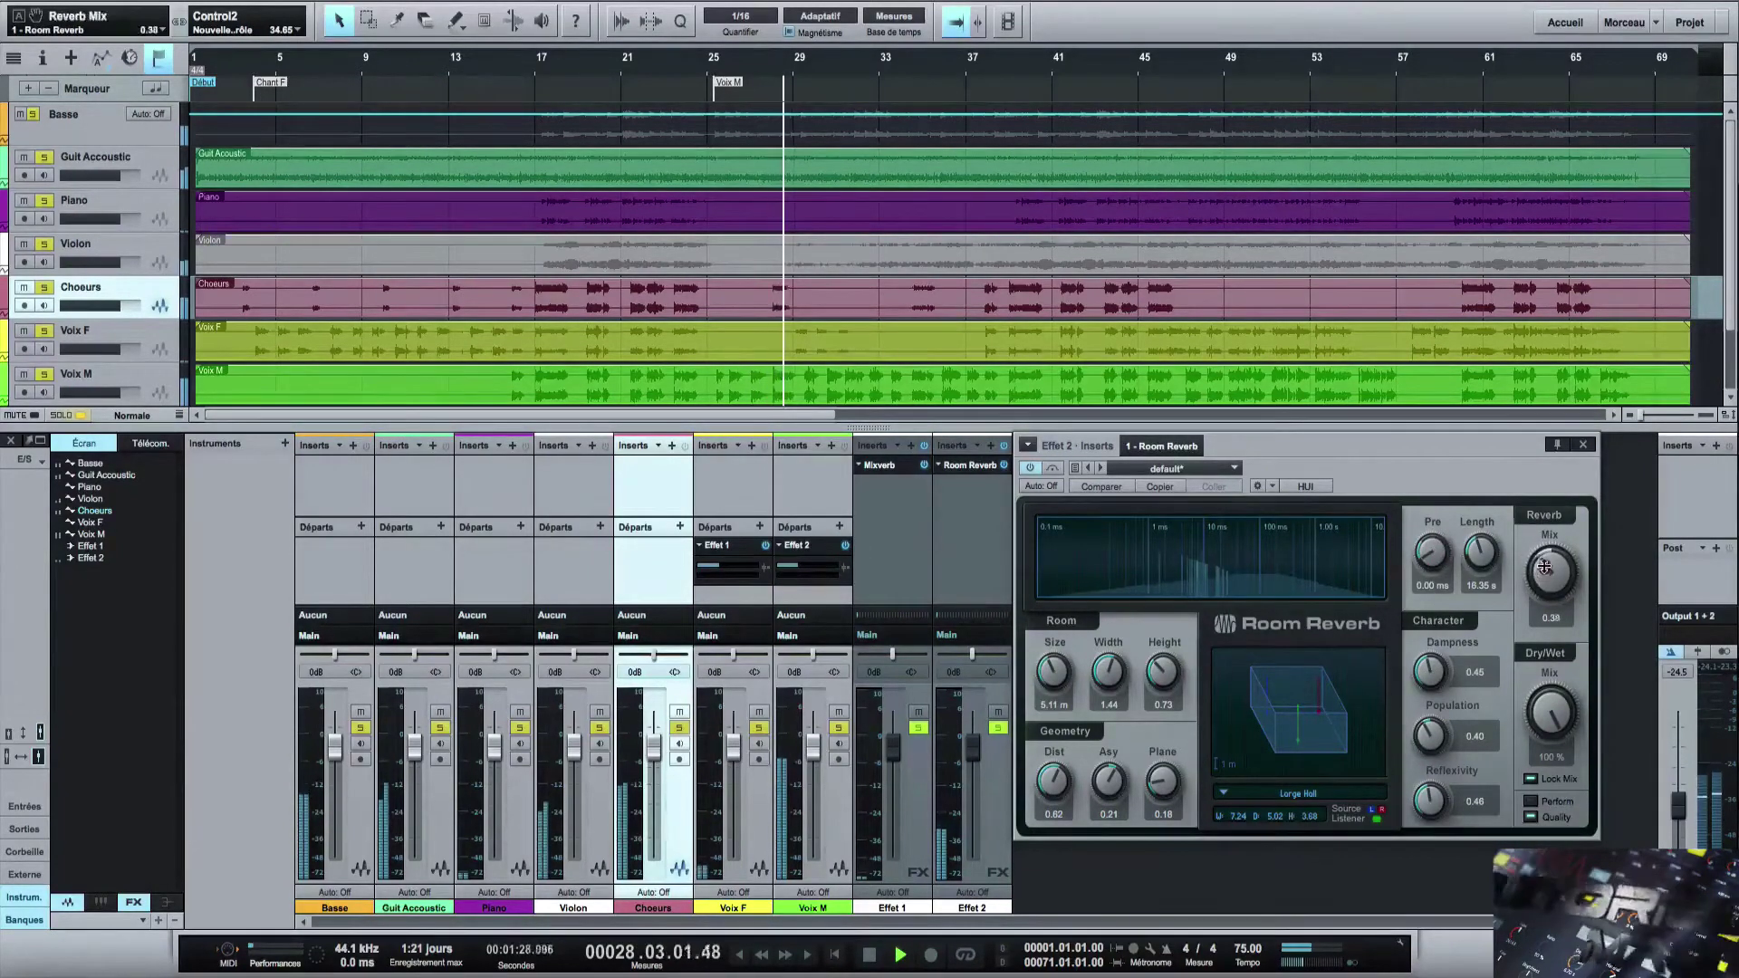
{"action": "left_click_drag", "start_coordinate": [1546, 563], "coordinate": [1479, 575]}
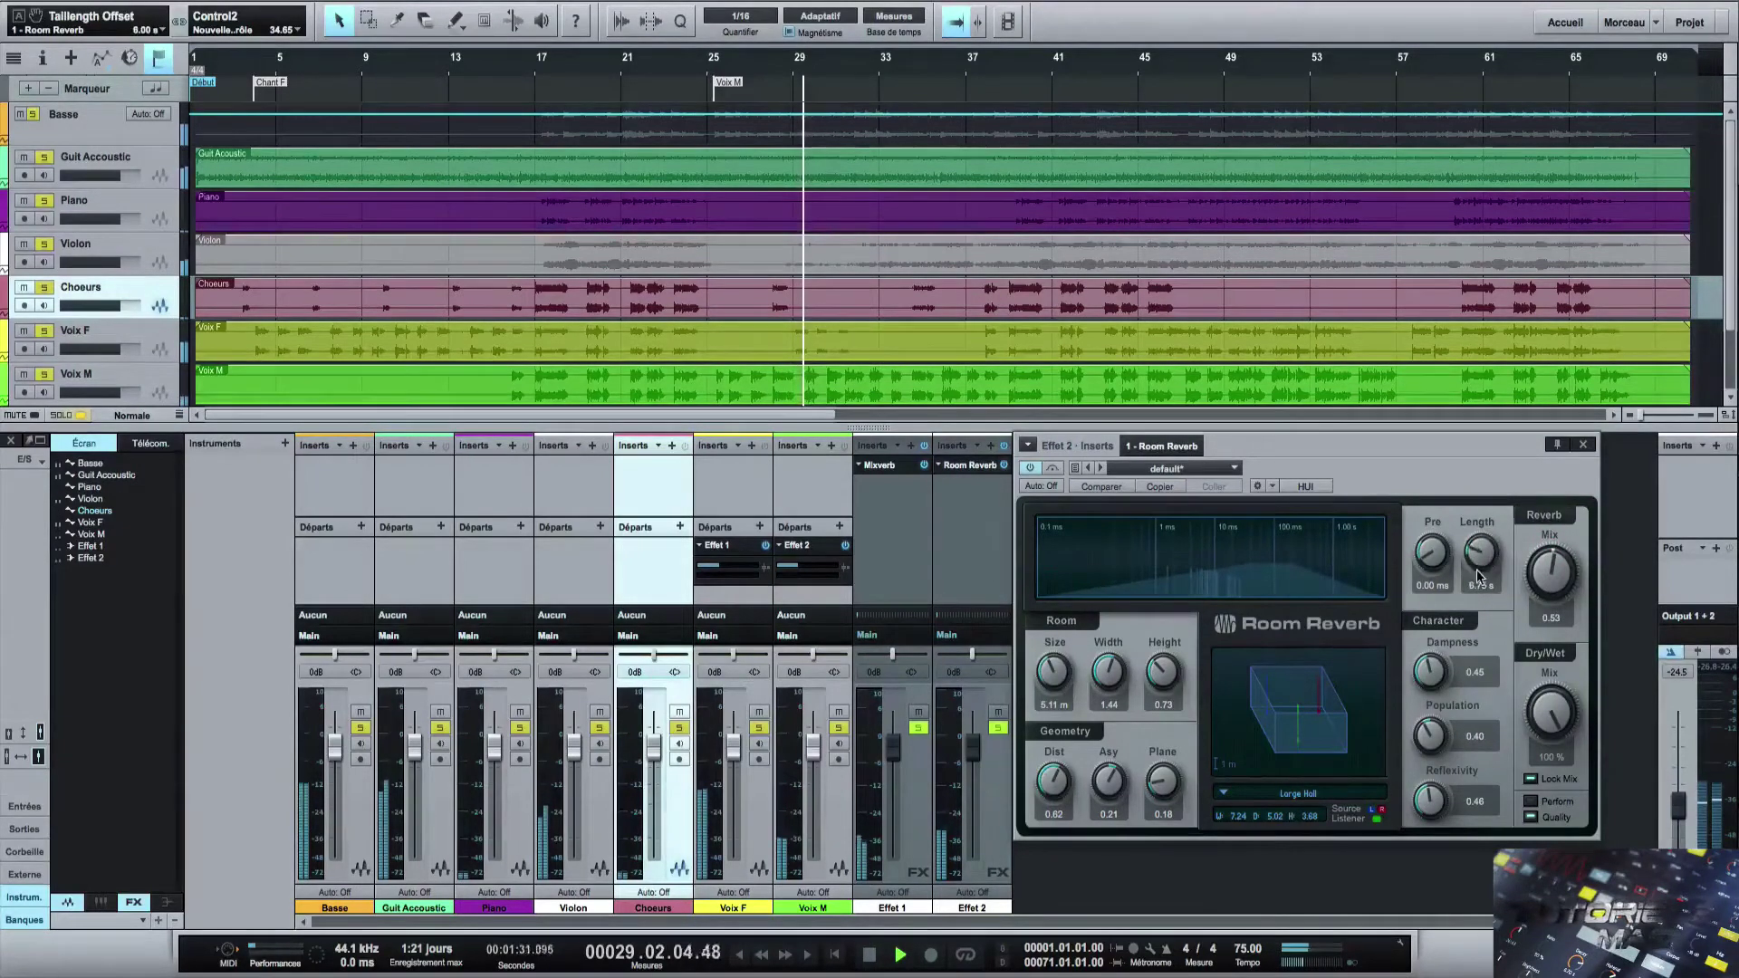
Audition the Medium Hall type, choose Room, and set its geometry to Dist 0.56, Asy -0.04 and Plane 0.33.
{"action": "left_click", "coordinate": [1225, 793]}
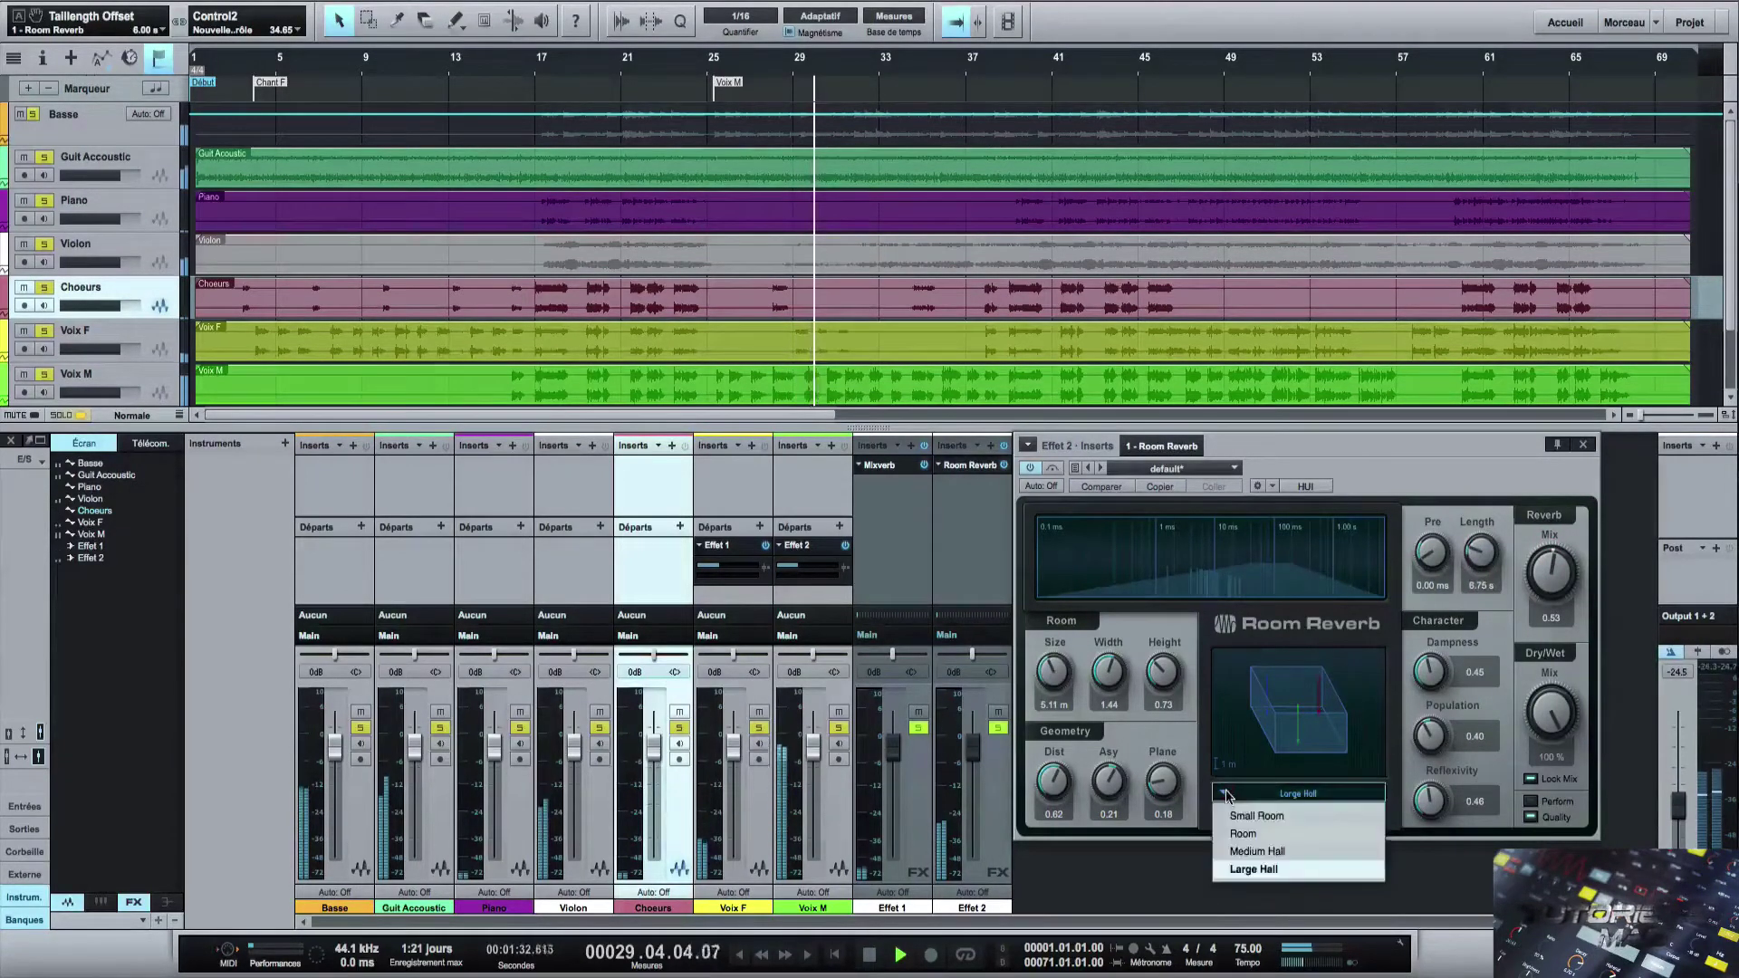
{"action": "left_click", "coordinate": [1279, 852]}
{"action": "left_click", "coordinate": [1224, 794]}
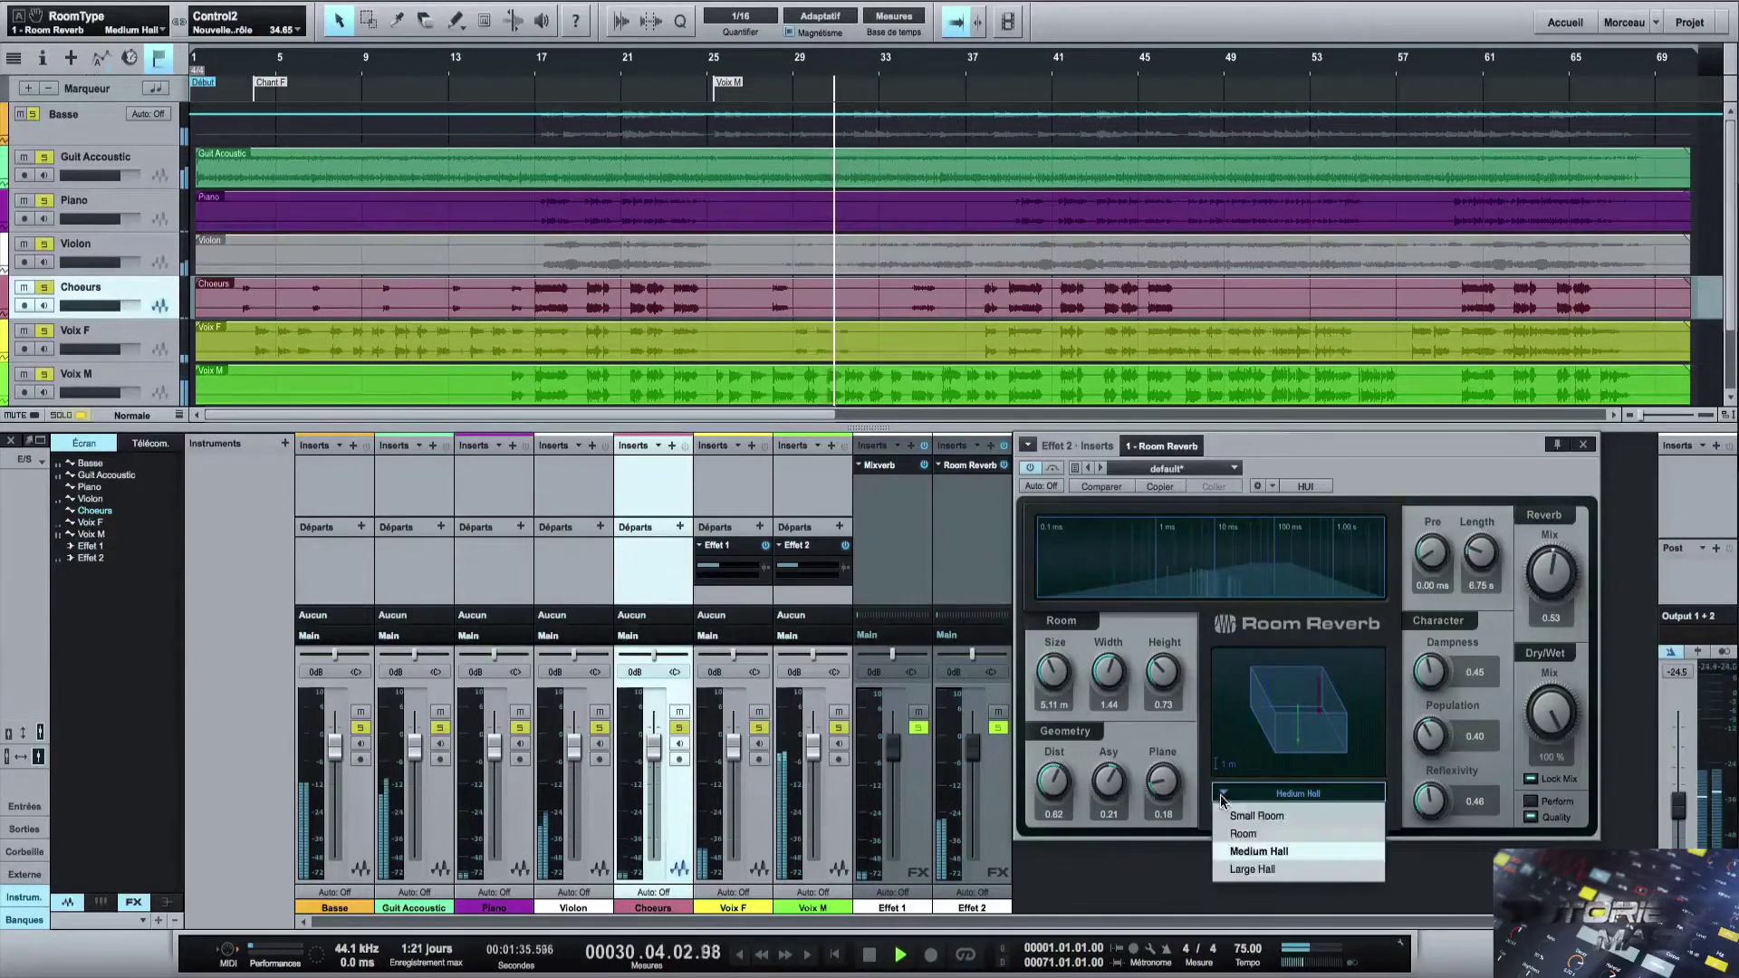
{"action": "left_click", "coordinate": [1268, 831]}
{"action": "left_click_drag", "start_coordinate": [1070, 787], "coordinate": [1109, 790]}
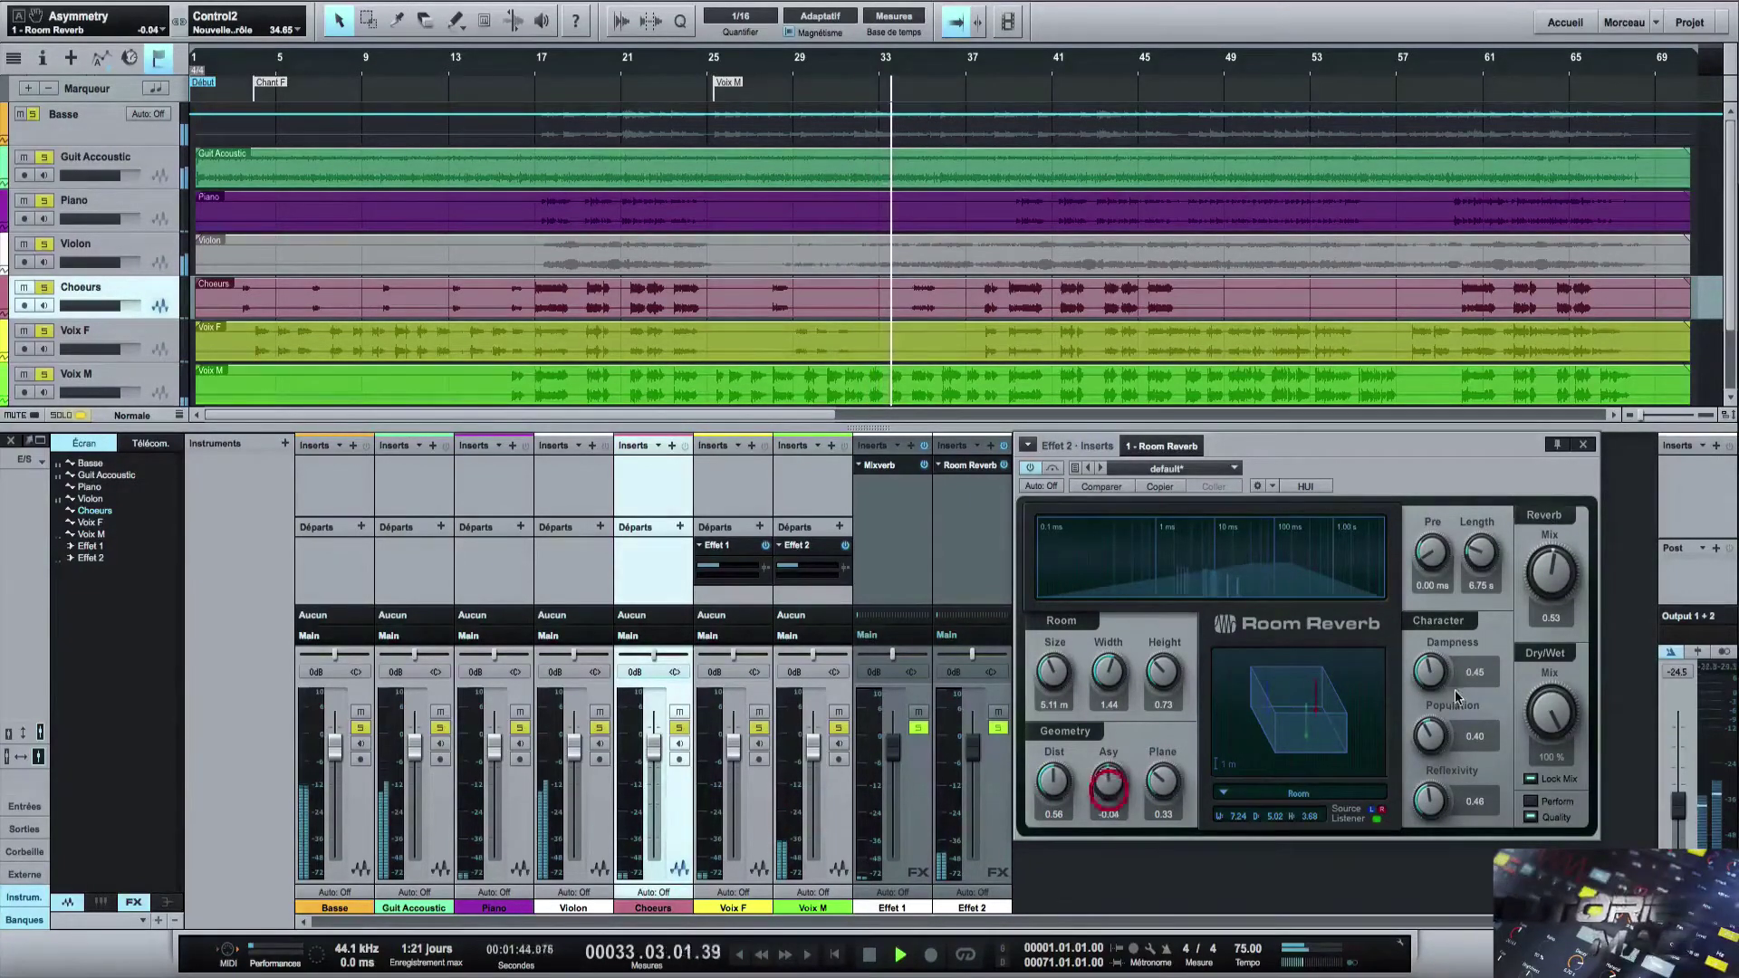
Raise Dampness to 0.65, Population to 0.70 and Reflexivity to 0.61, then lengthen the tail and raise the Reverb Mix slightly.
{"action": "left_click_drag", "start_coordinate": [1428, 675], "coordinate": [1416, 621]}
{"action": "left_click_drag", "start_coordinate": [1431, 729], "coordinate": [1435, 677]}
{"action": "left_click_drag", "start_coordinate": [1439, 800], "coordinate": [1440, 767]}
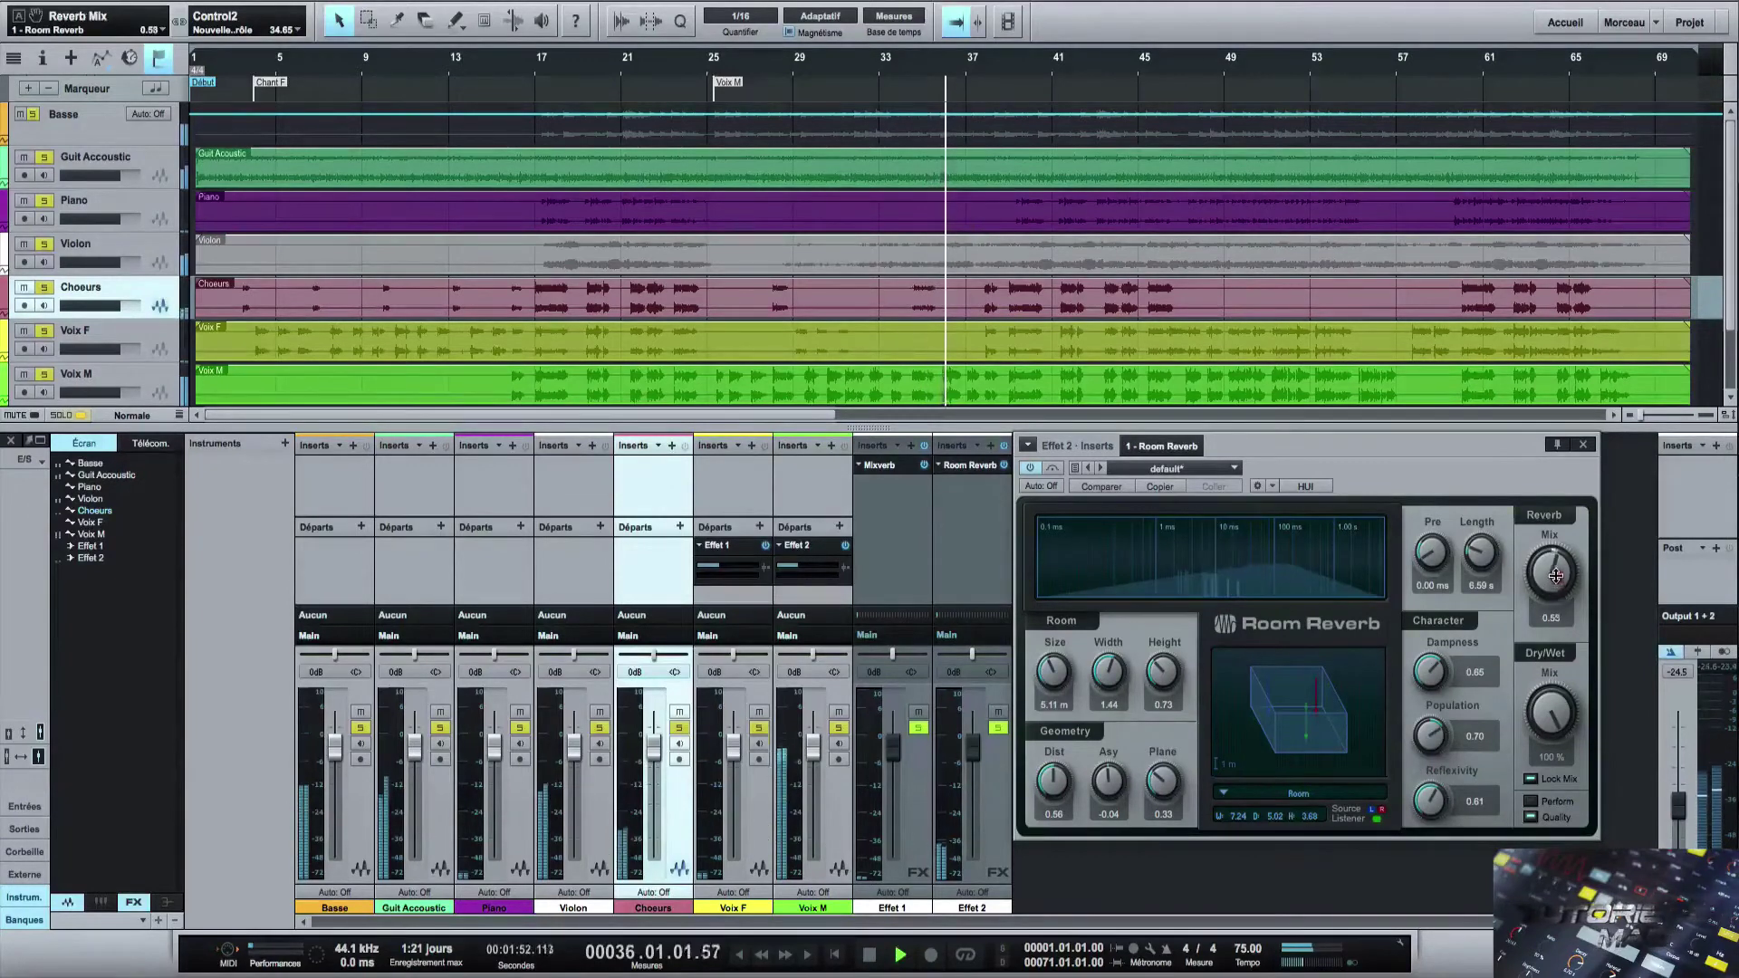
{"action": "left_click_drag", "start_coordinate": [1556, 589], "coordinate": [1488, 517]}
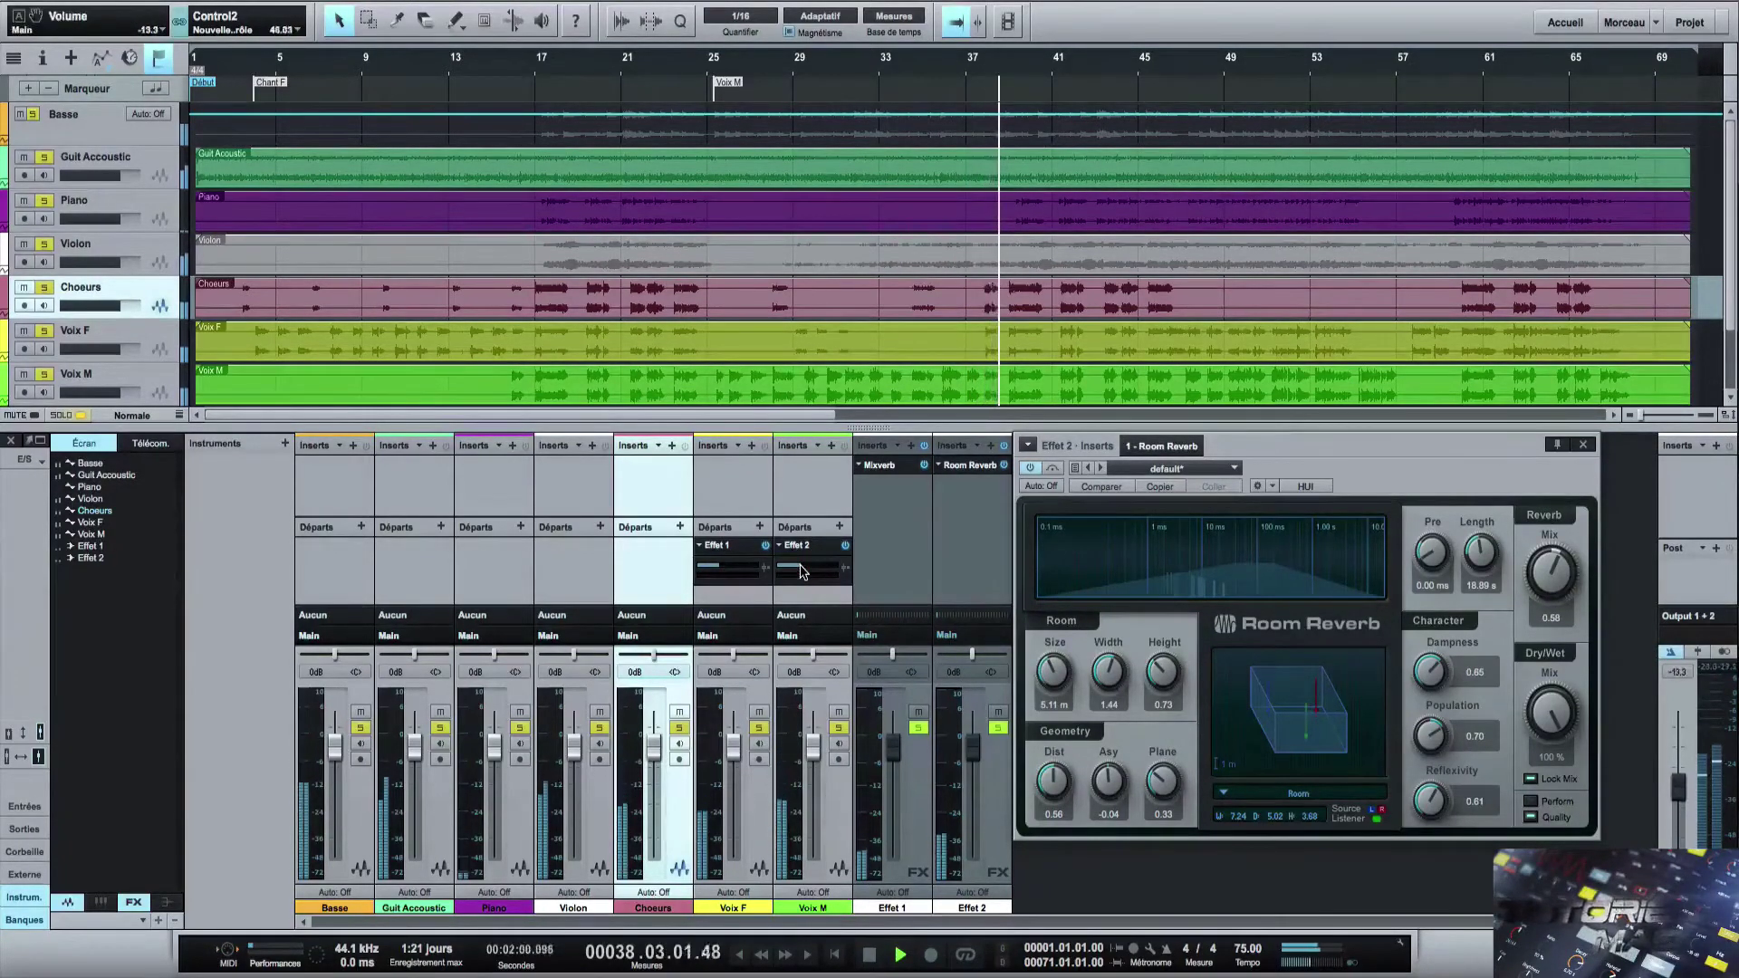
Compare the full mix with the Effet 1 and Effet 2 vocal sends muted and active.
{"action": "left_click", "coordinate": [845, 546]}
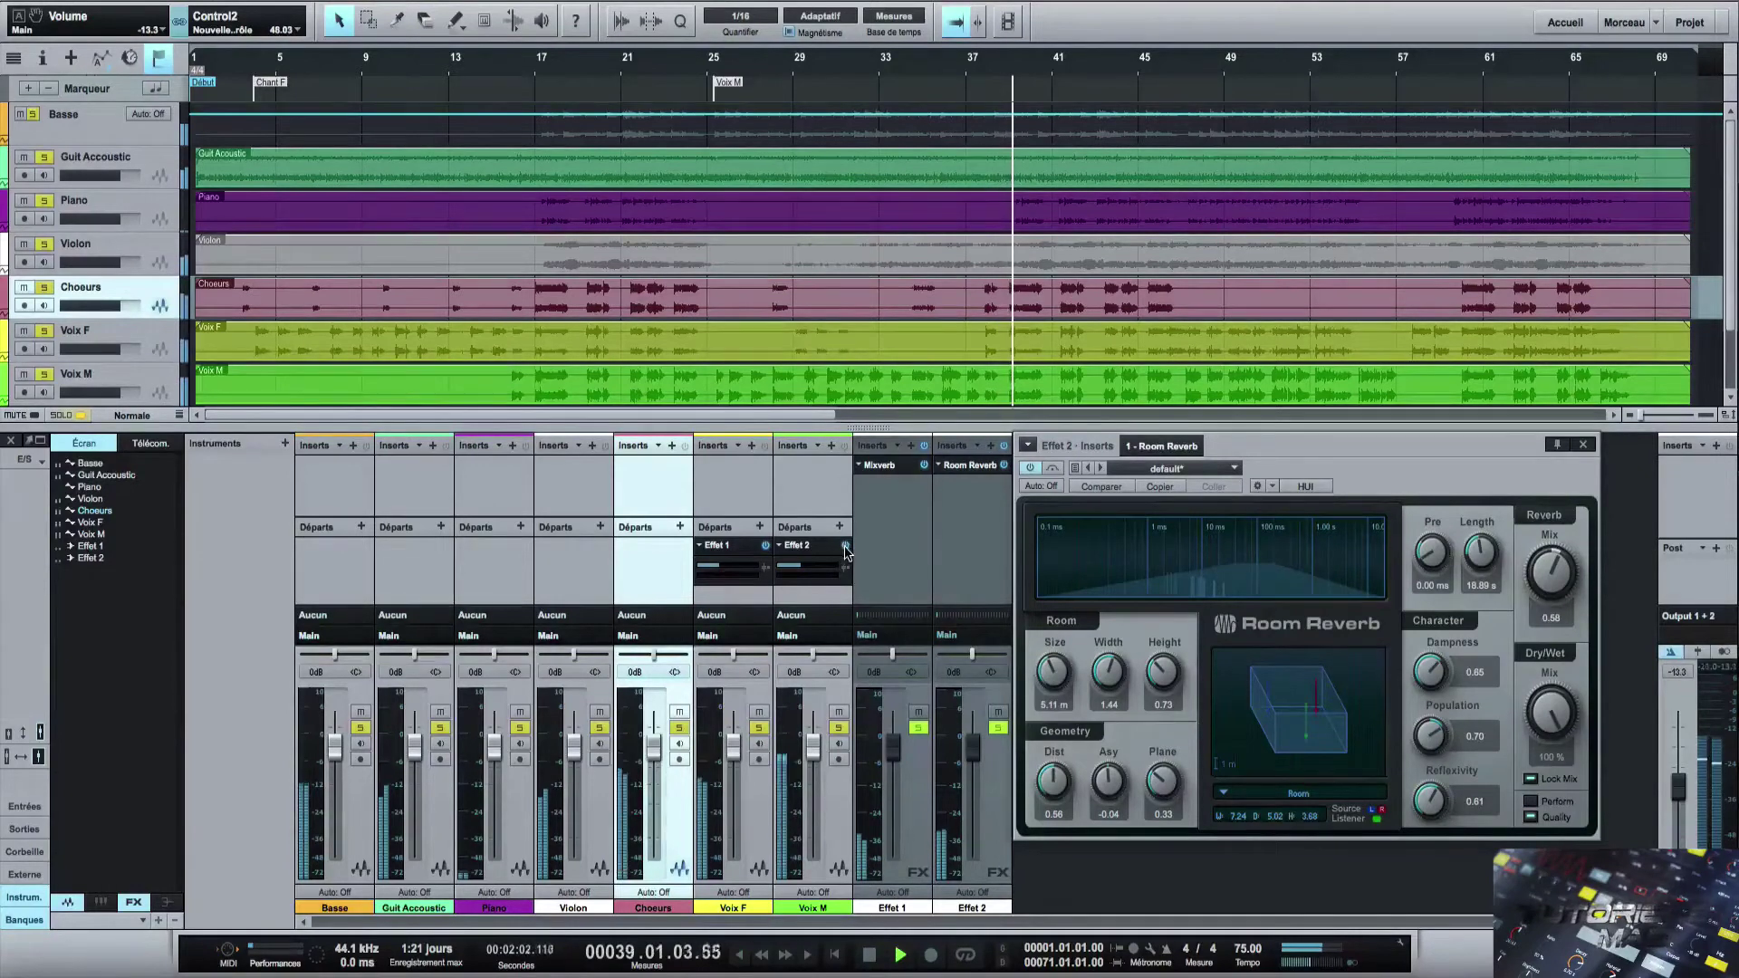
{"action": "left_click", "coordinate": [768, 547]}
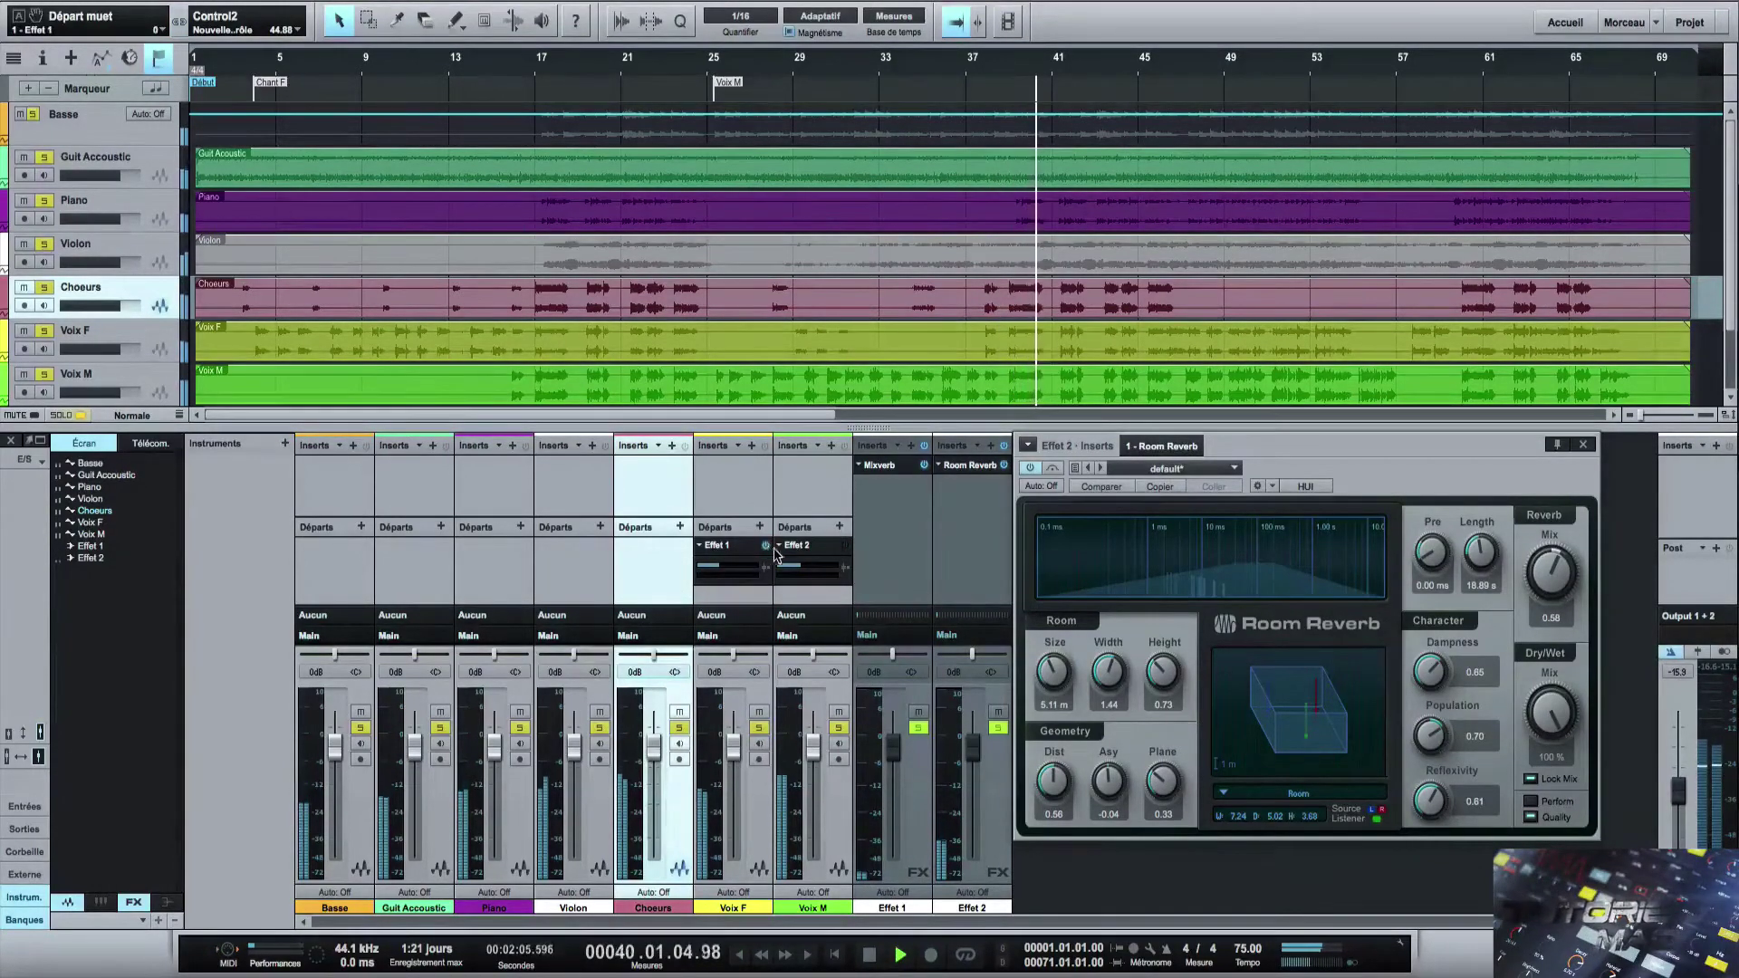
{"action": "left_click", "coordinate": [844, 549]}
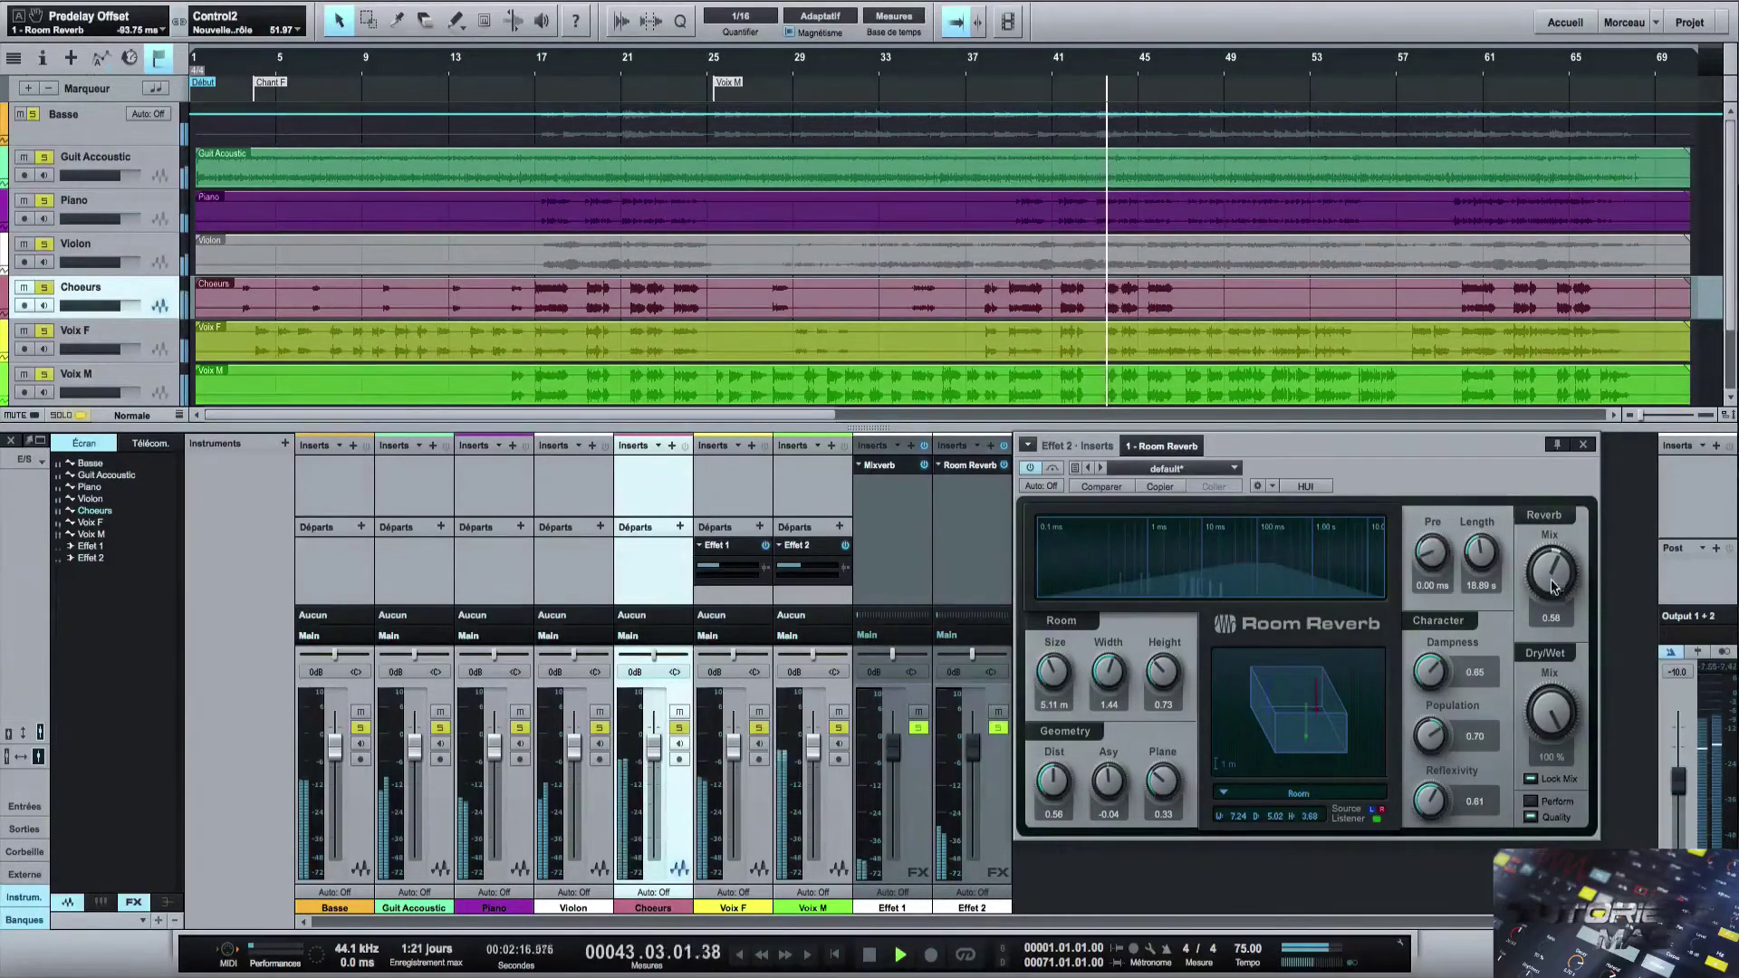
Lower Room Reverb's Reverb Mix to 0.46, Dampness to 0.38, and both Population and Reflexivity to 0.43.
{"action": "left_click_drag", "start_coordinate": [1552, 587], "coordinate": [1546, 601]}
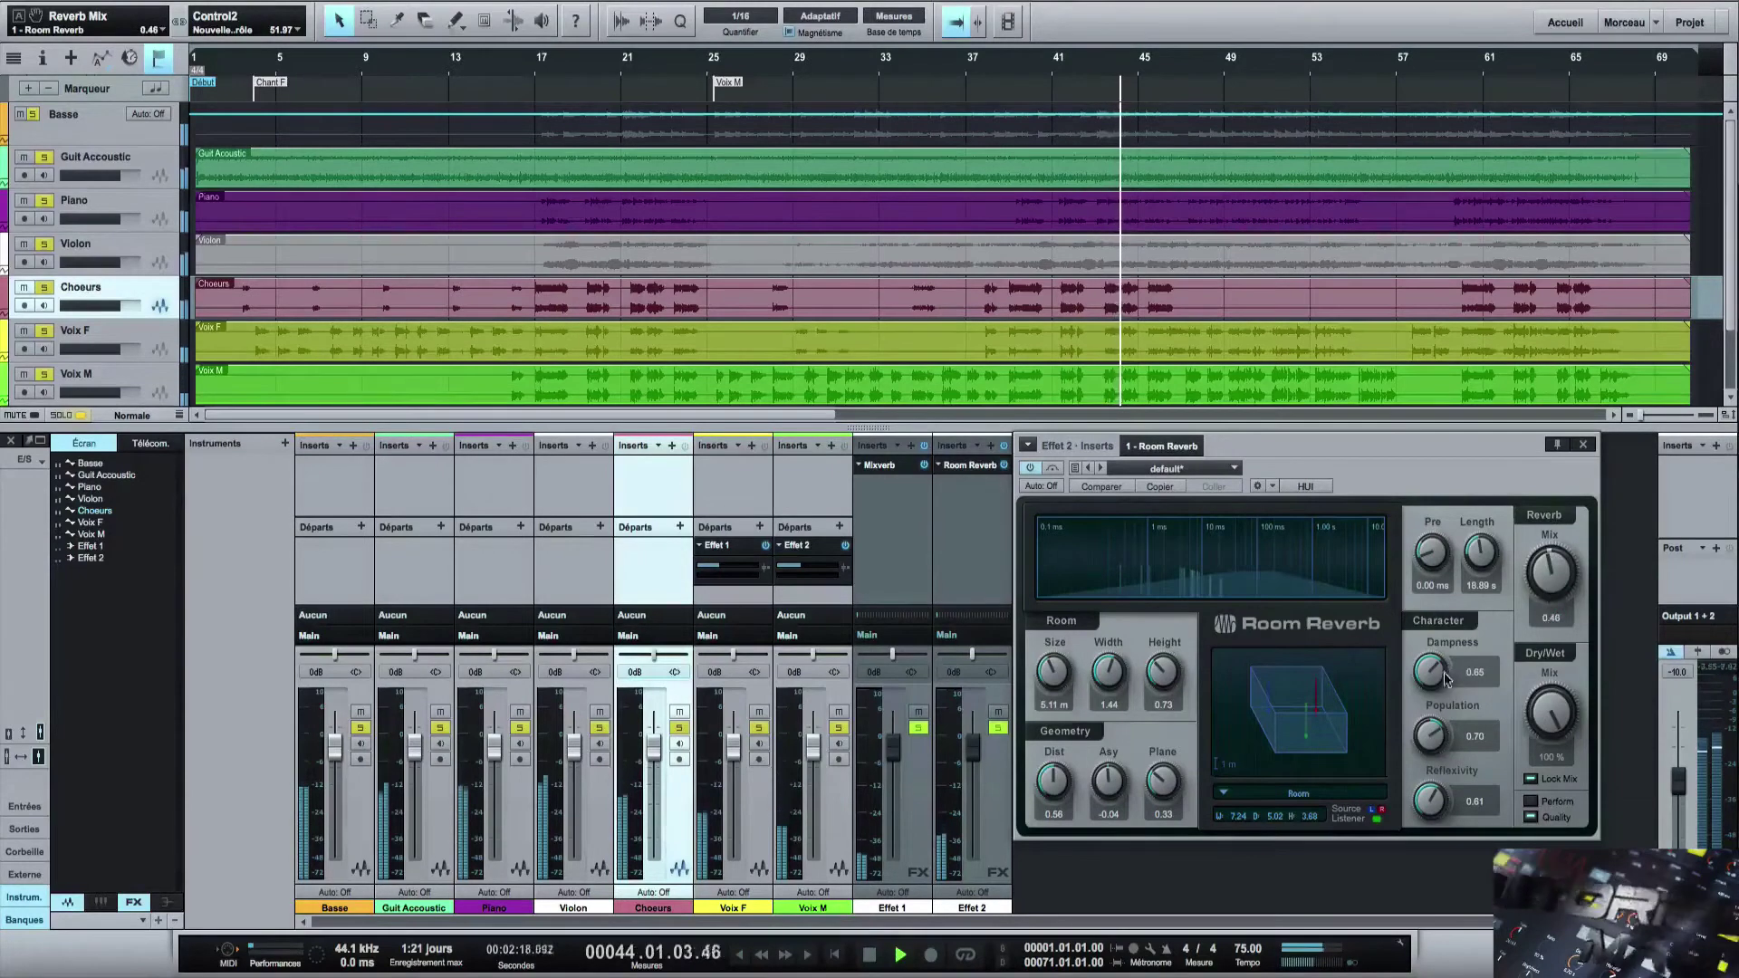
{"action": "left_click_drag", "start_coordinate": [1438, 675], "coordinate": [1427, 831]}
Set the room's Size to 6.85 m, Width to 3.09 and Height to 0.86, with Dist 0.70, Asy 0.34 and Plane 0.47.
{"action": "left_click_drag", "start_coordinate": [1061, 674], "coordinate": [1174, 662]}
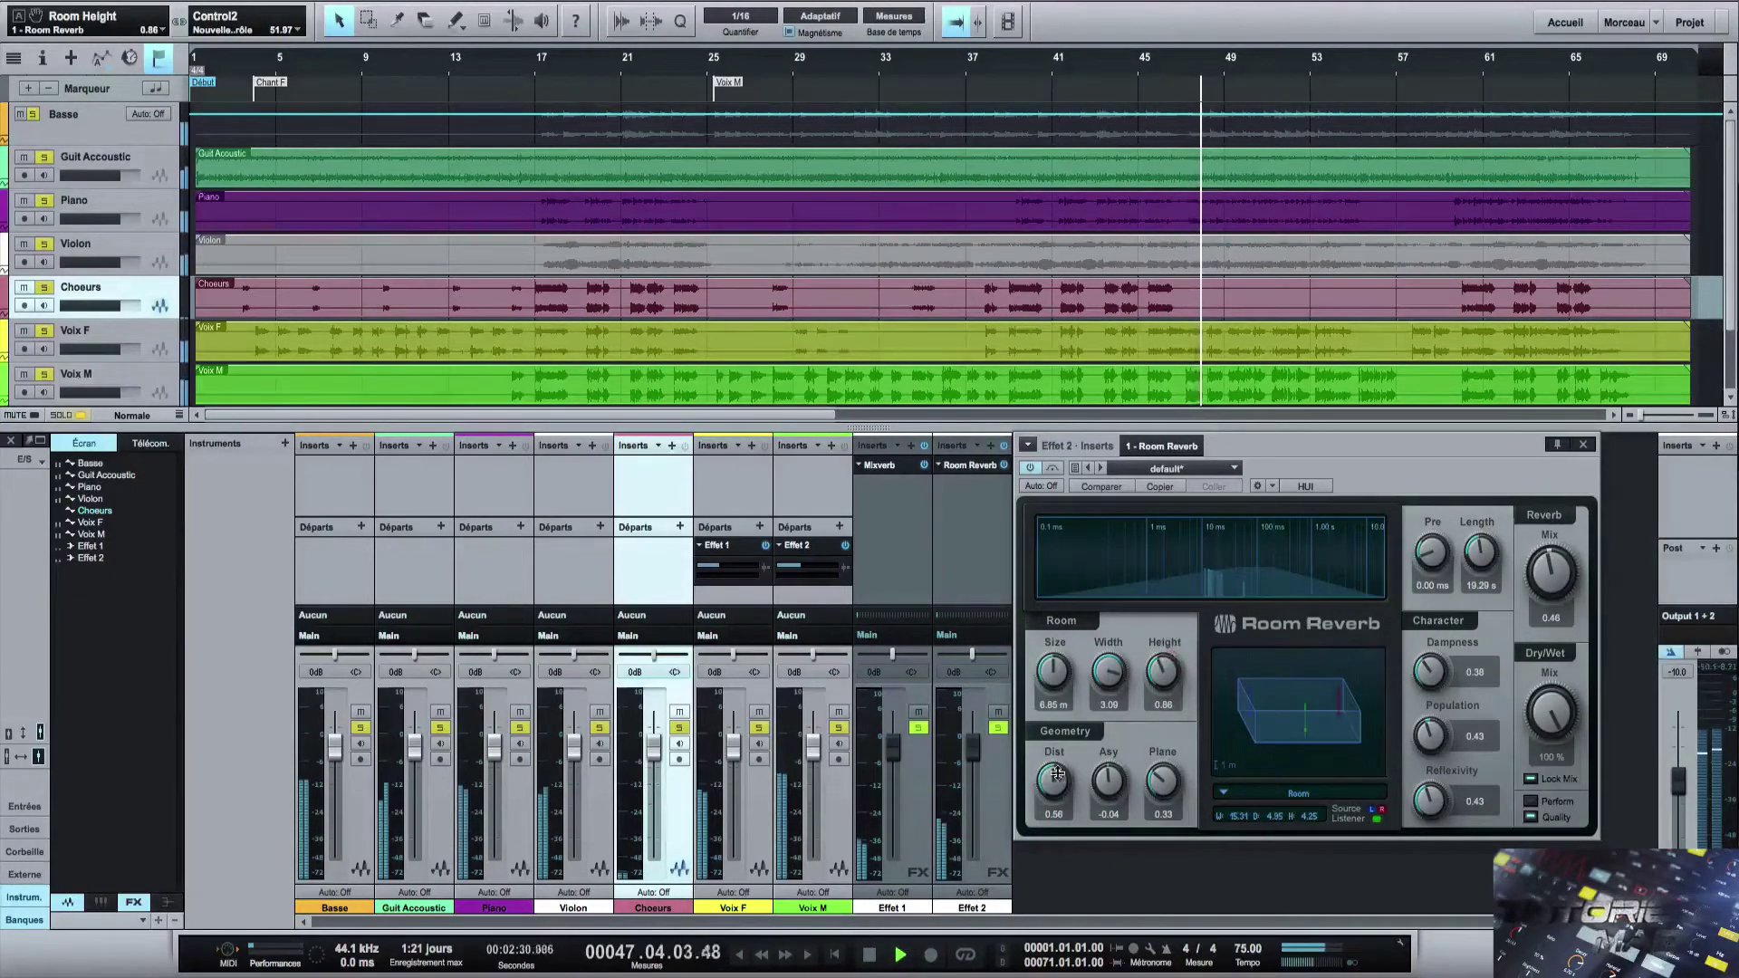
{"action": "left_click_drag", "start_coordinate": [1057, 772], "coordinate": [1154, 742]}
Fine-tune the level of Voix M's send to Effet 2 in the full mix.
{"action": "left_click_drag", "start_coordinate": [809, 576], "coordinate": [816, 576]}
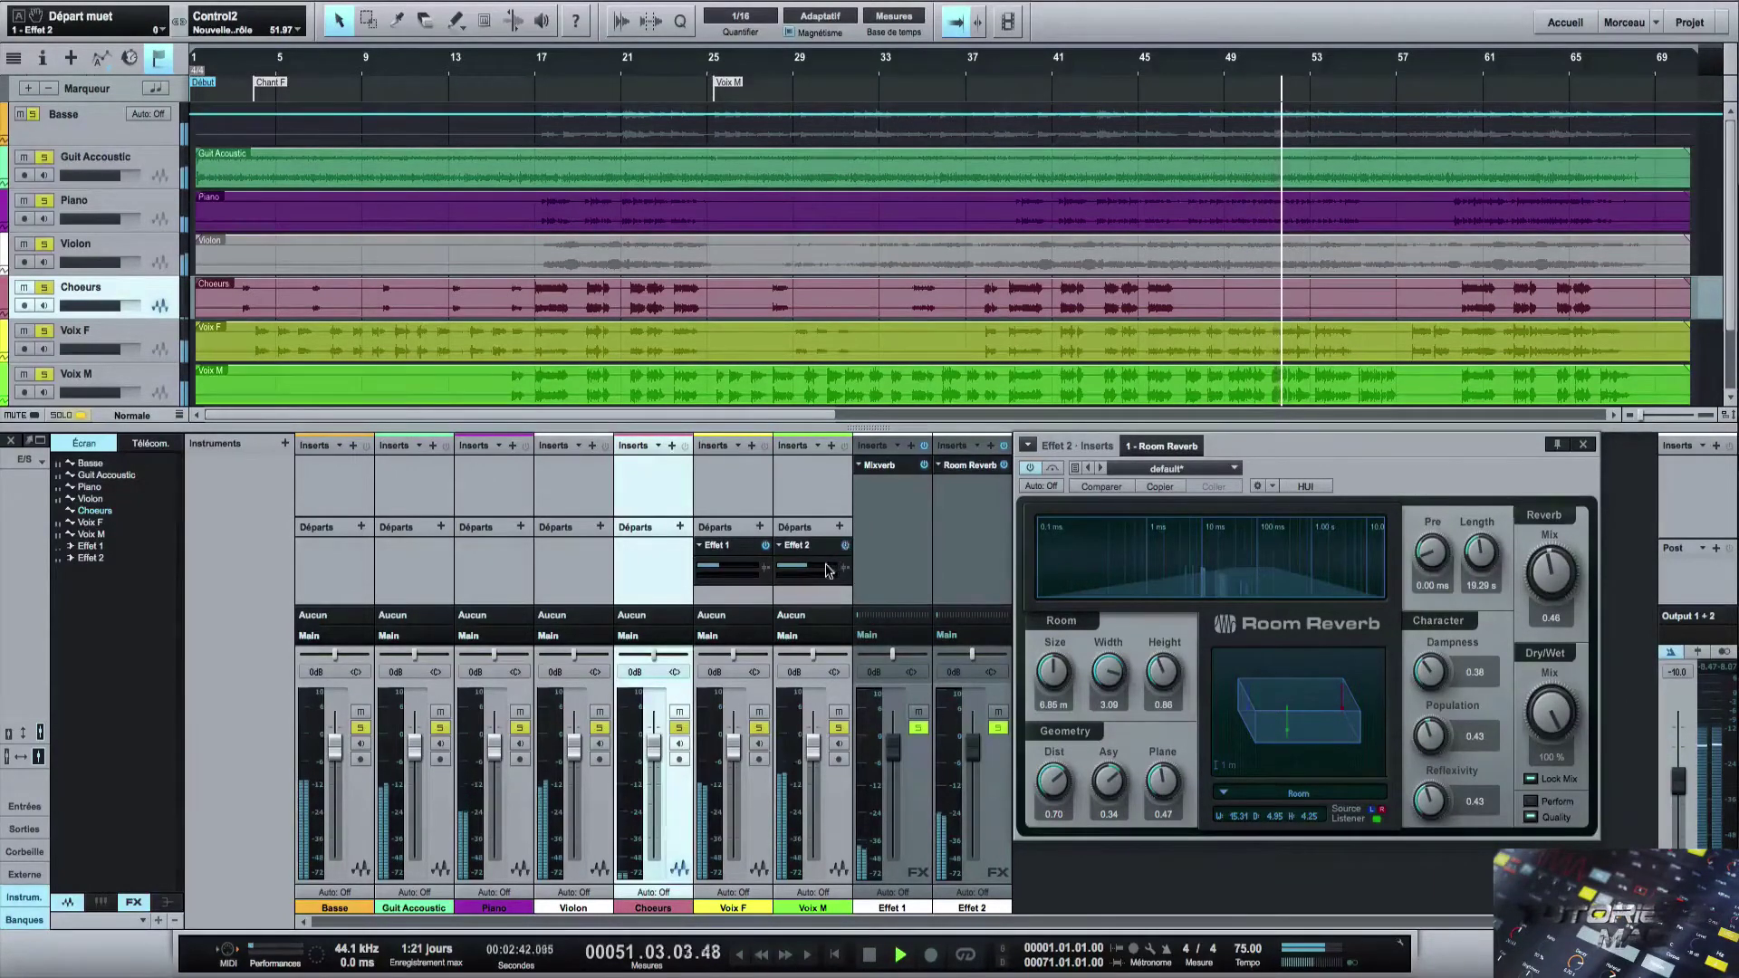
{"action": "left_click_drag", "start_coordinate": [827, 570], "coordinate": [805, 568]}
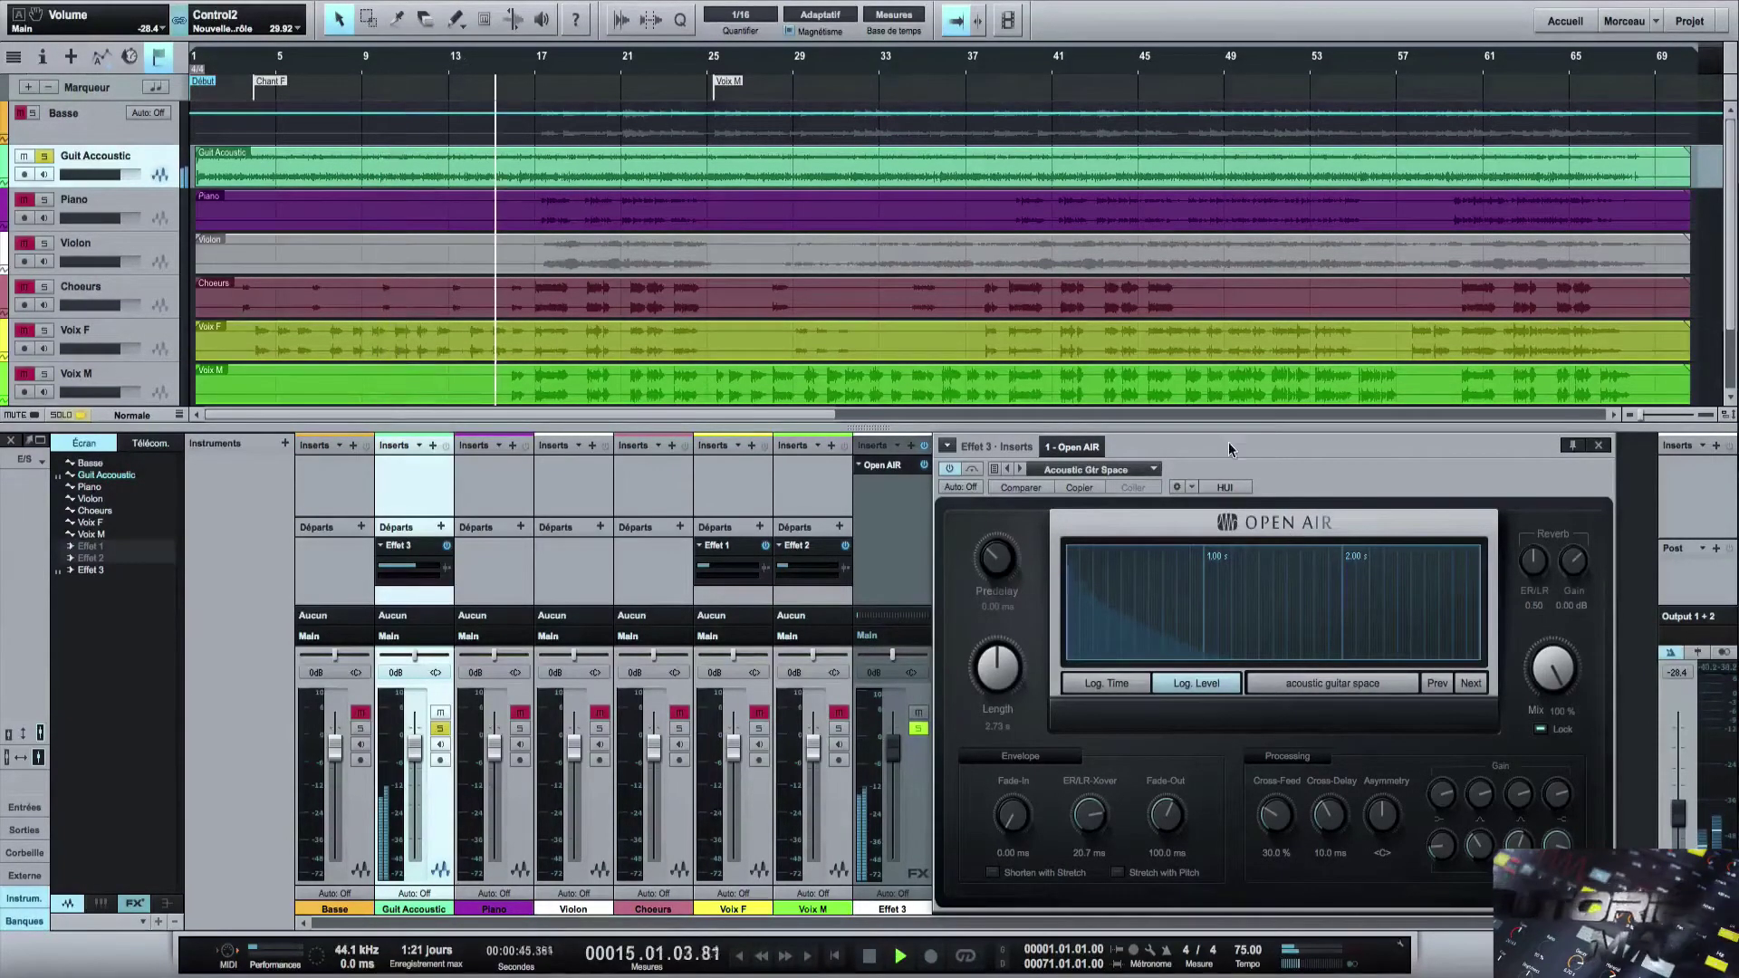
Adjust the Guit Acoustic track's send level to Effet 3 to -5.9.
{"action": "left_click", "coordinate": [1229, 442]}
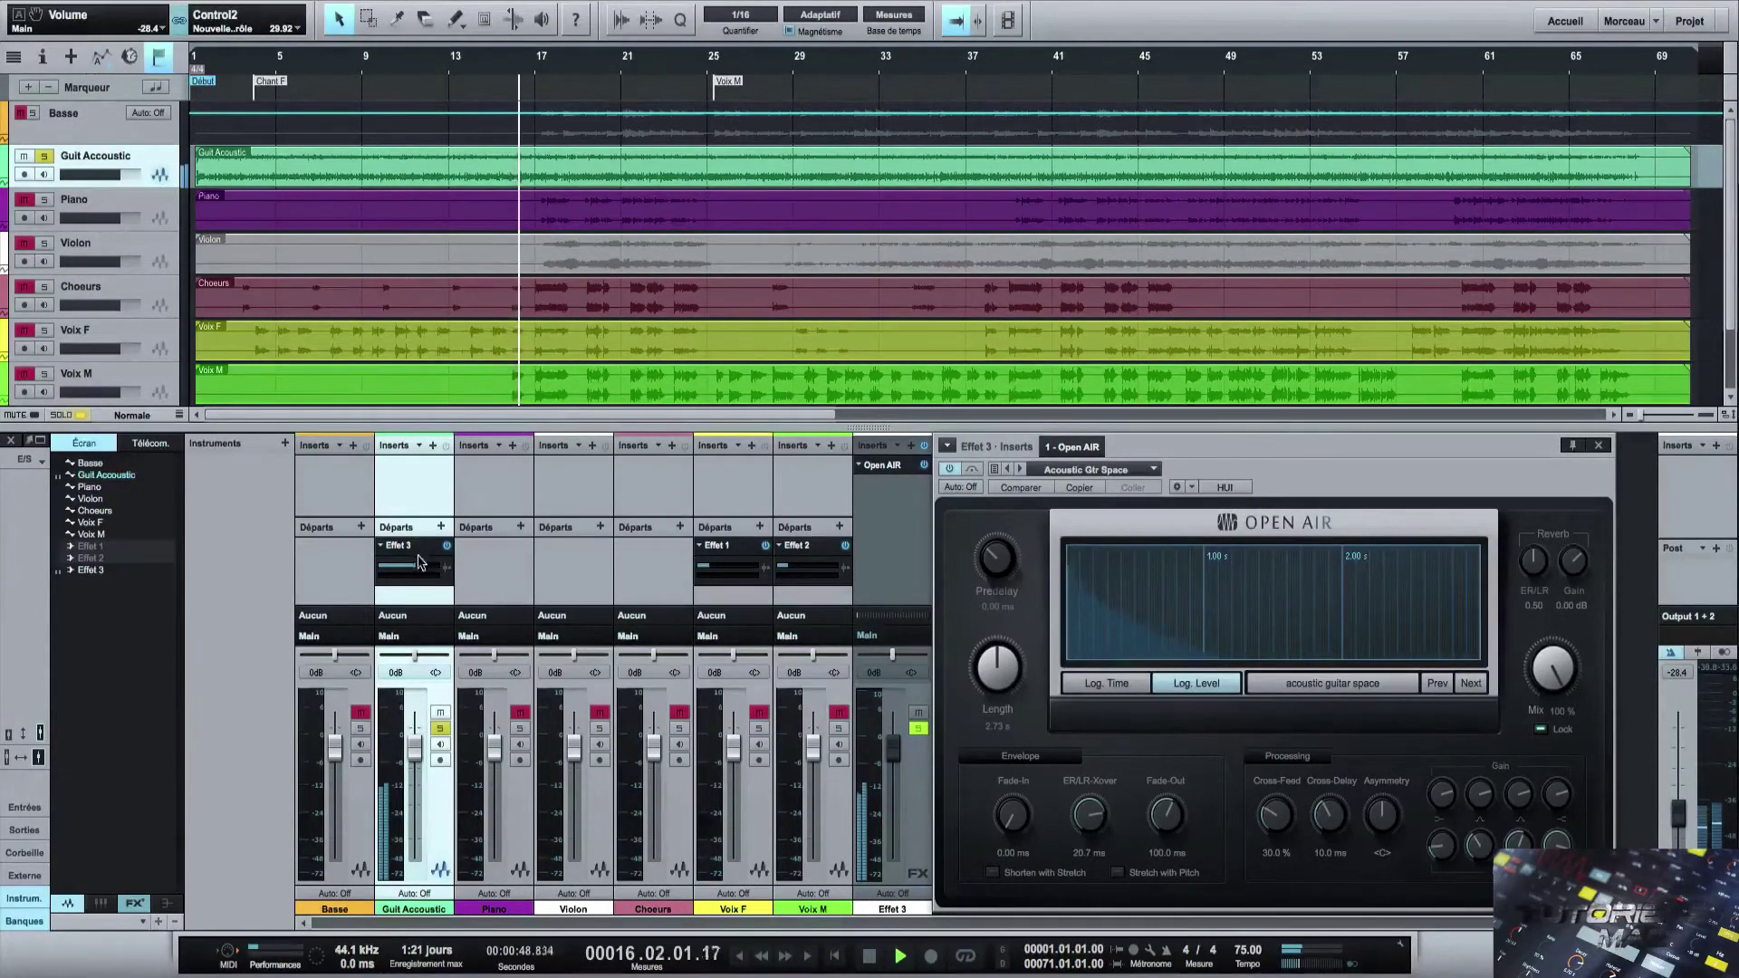
{"action": "left_click_drag", "start_coordinate": [420, 568], "coordinate": [417, 568]}
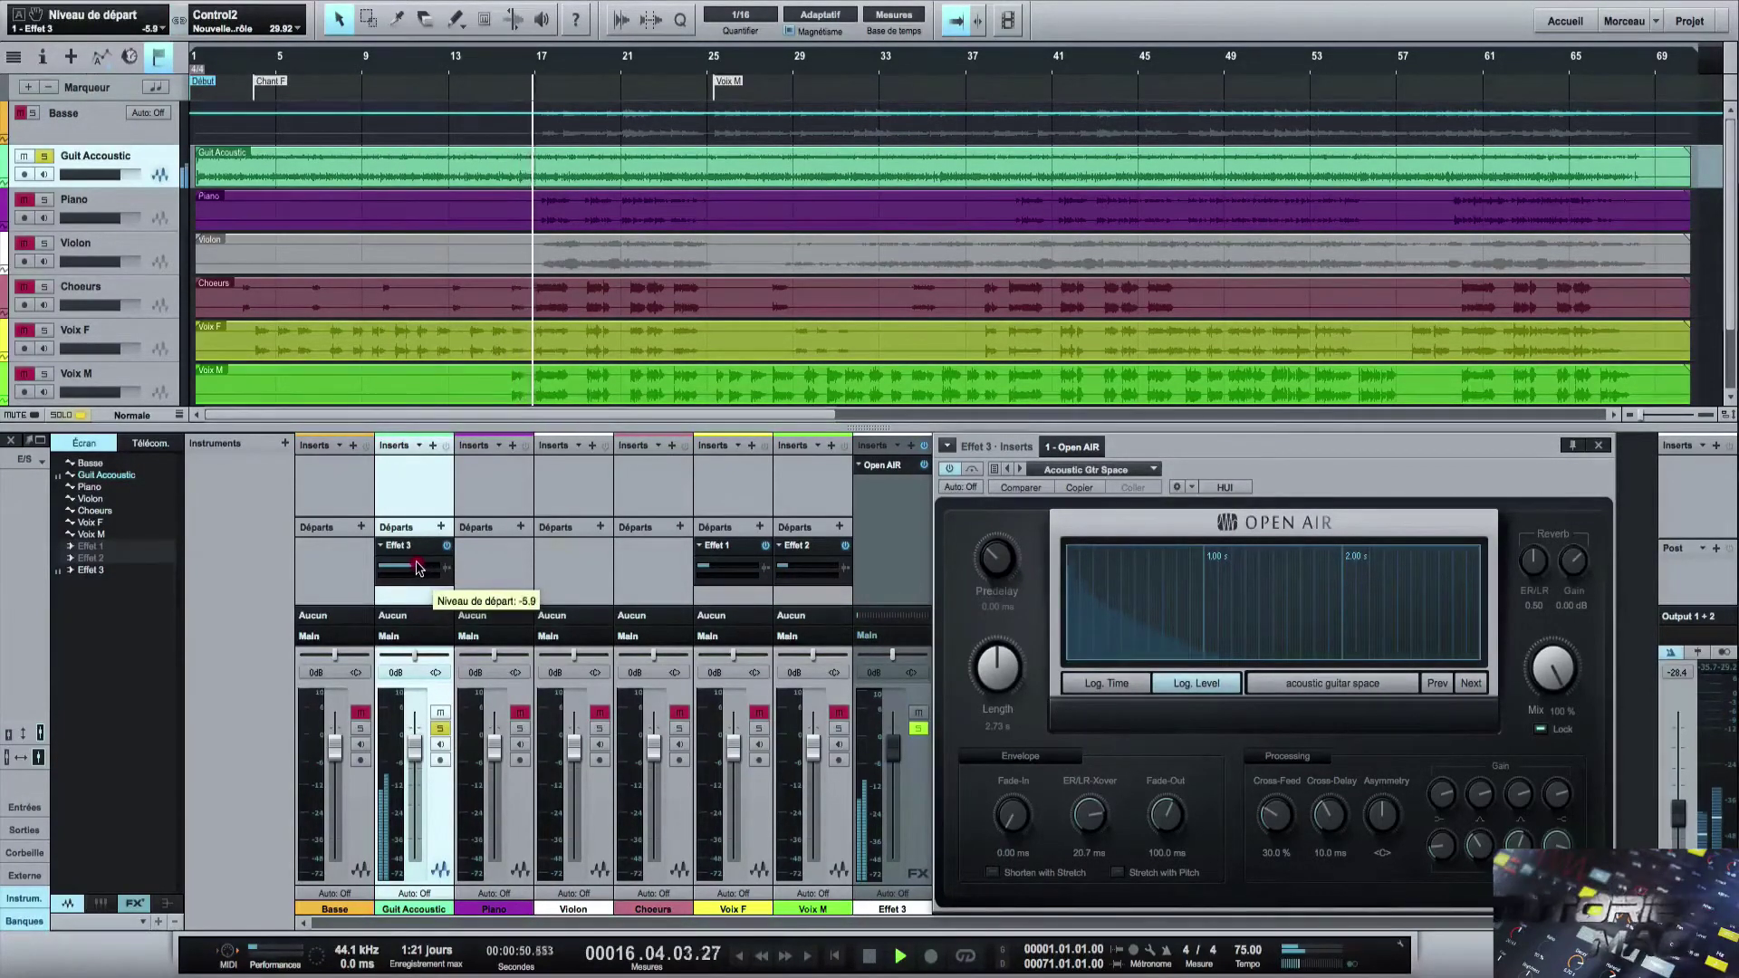
{"action": "left_click", "coordinate": [417, 568]}
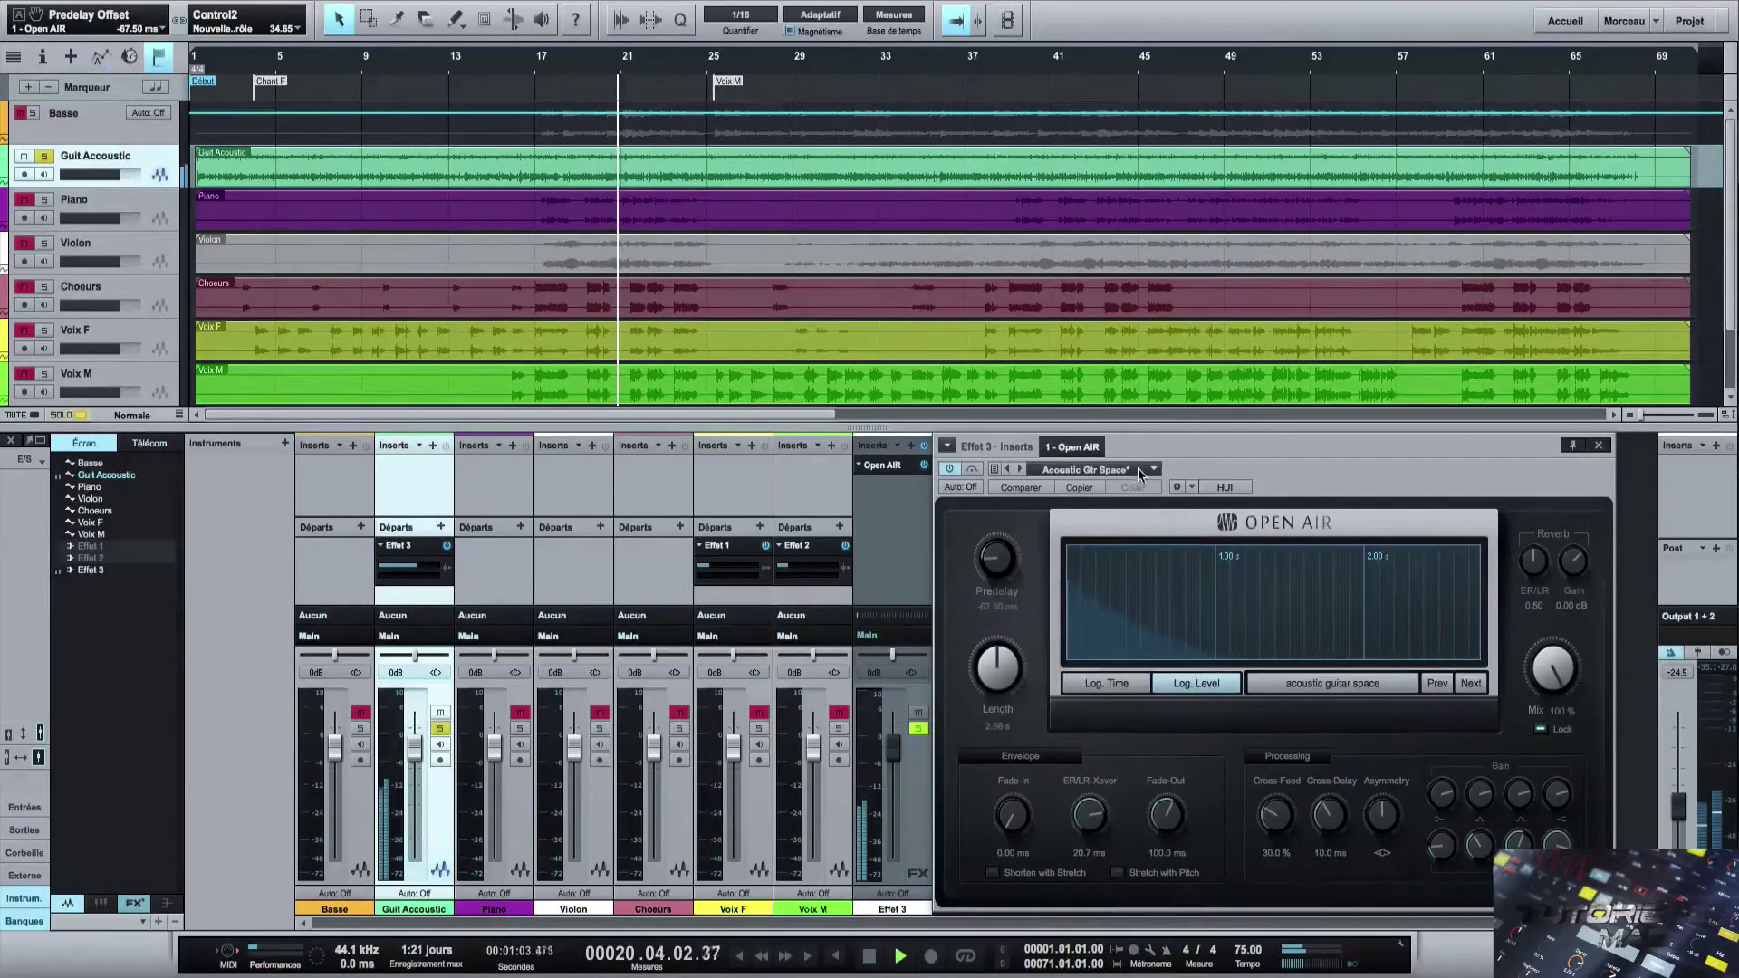
Load the Accurate Room preset from the Small Rooms category into Open AIR.
{"action": "left_click", "coordinate": [1138, 469]}
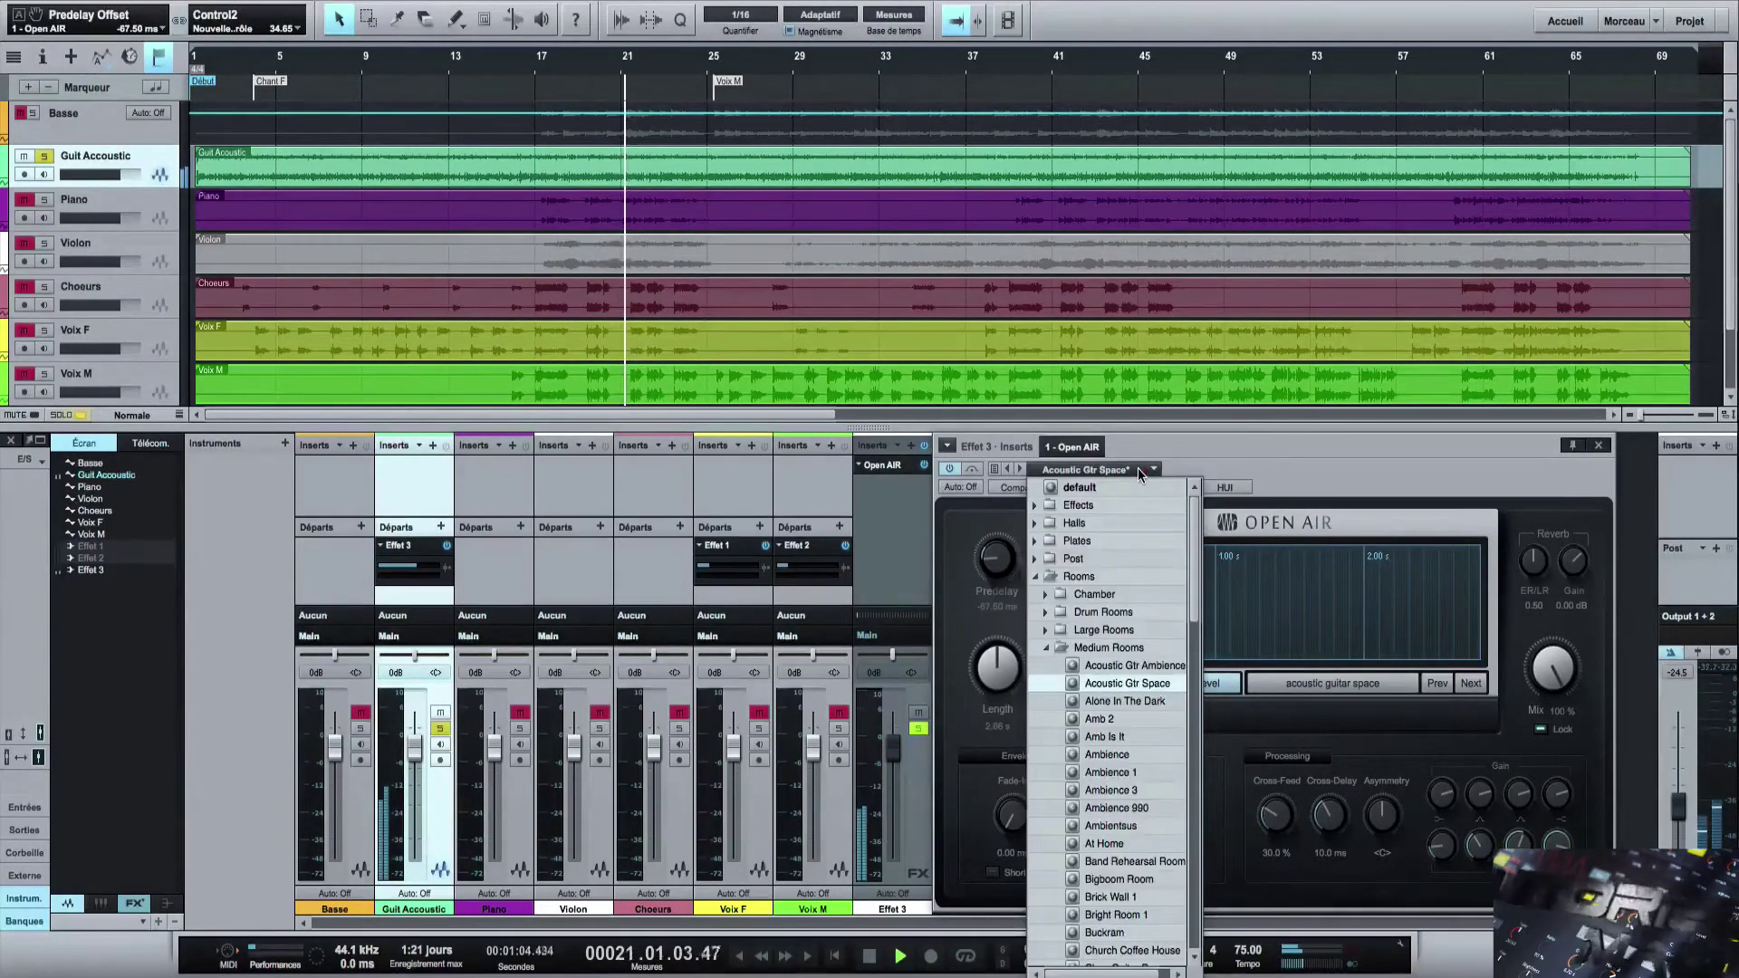
{"action": "scroll", "coordinate": [1108, 806], "scroll_direction": "down", "scroll_amount": 15}
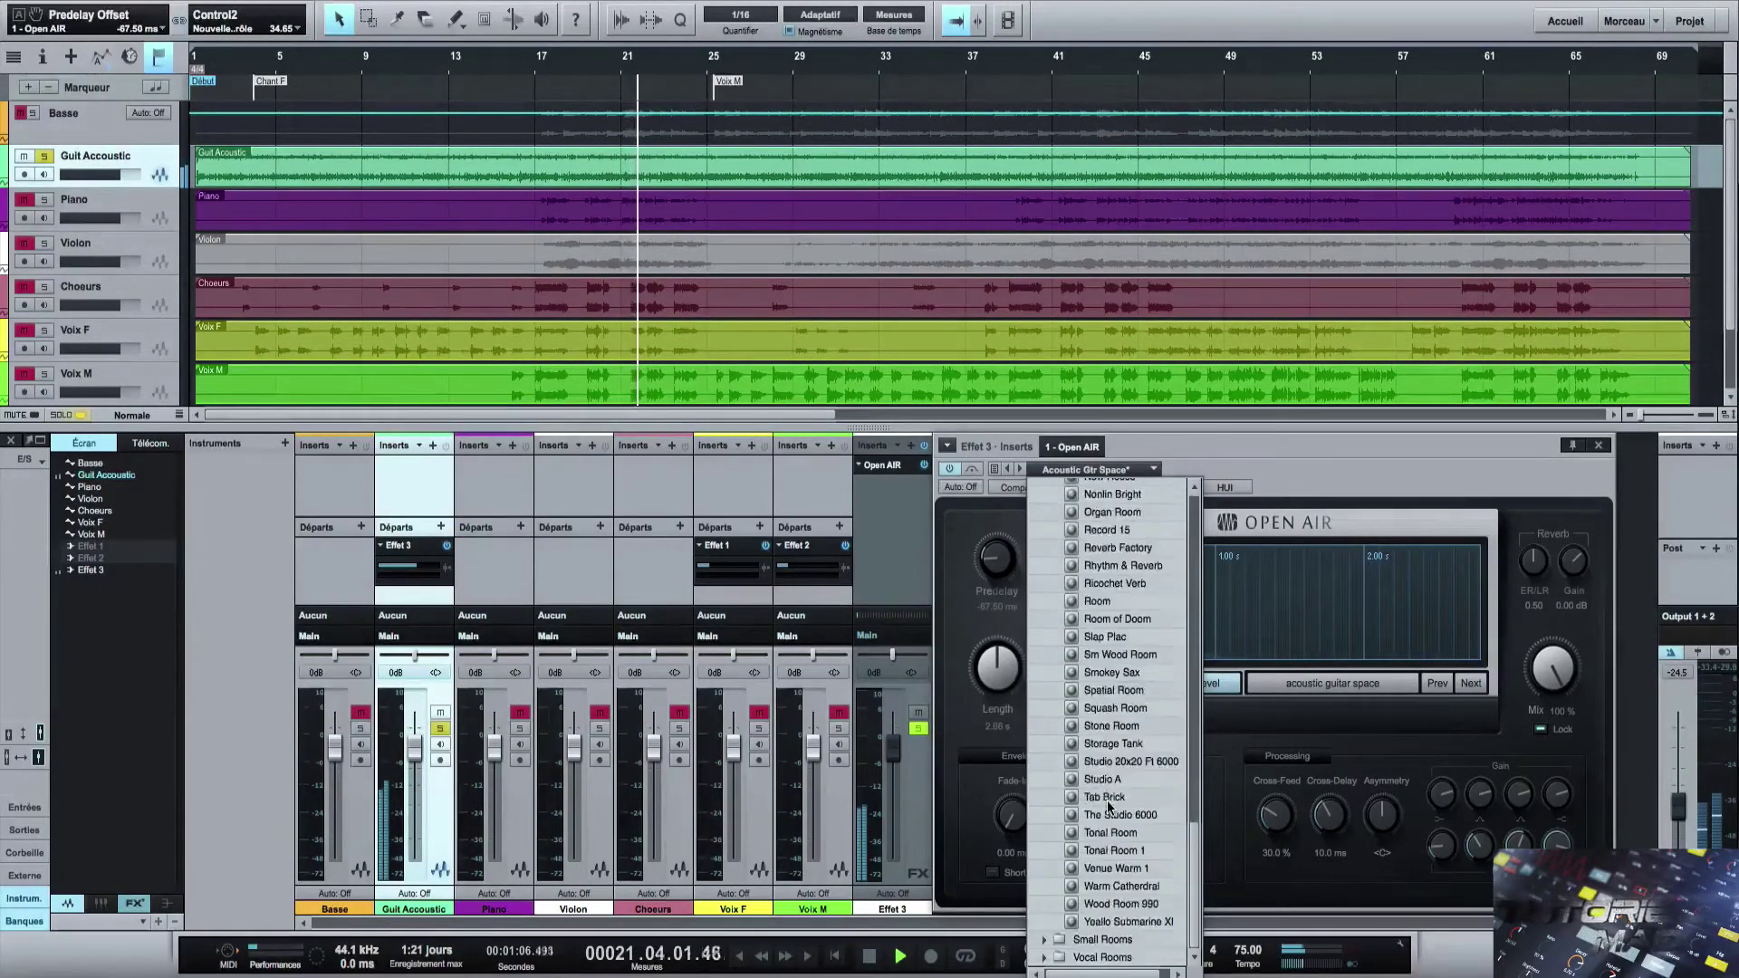
{"action": "scroll", "coordinate": [1109, 806], "scroll_direction": "up", "scroll_amount": 15}
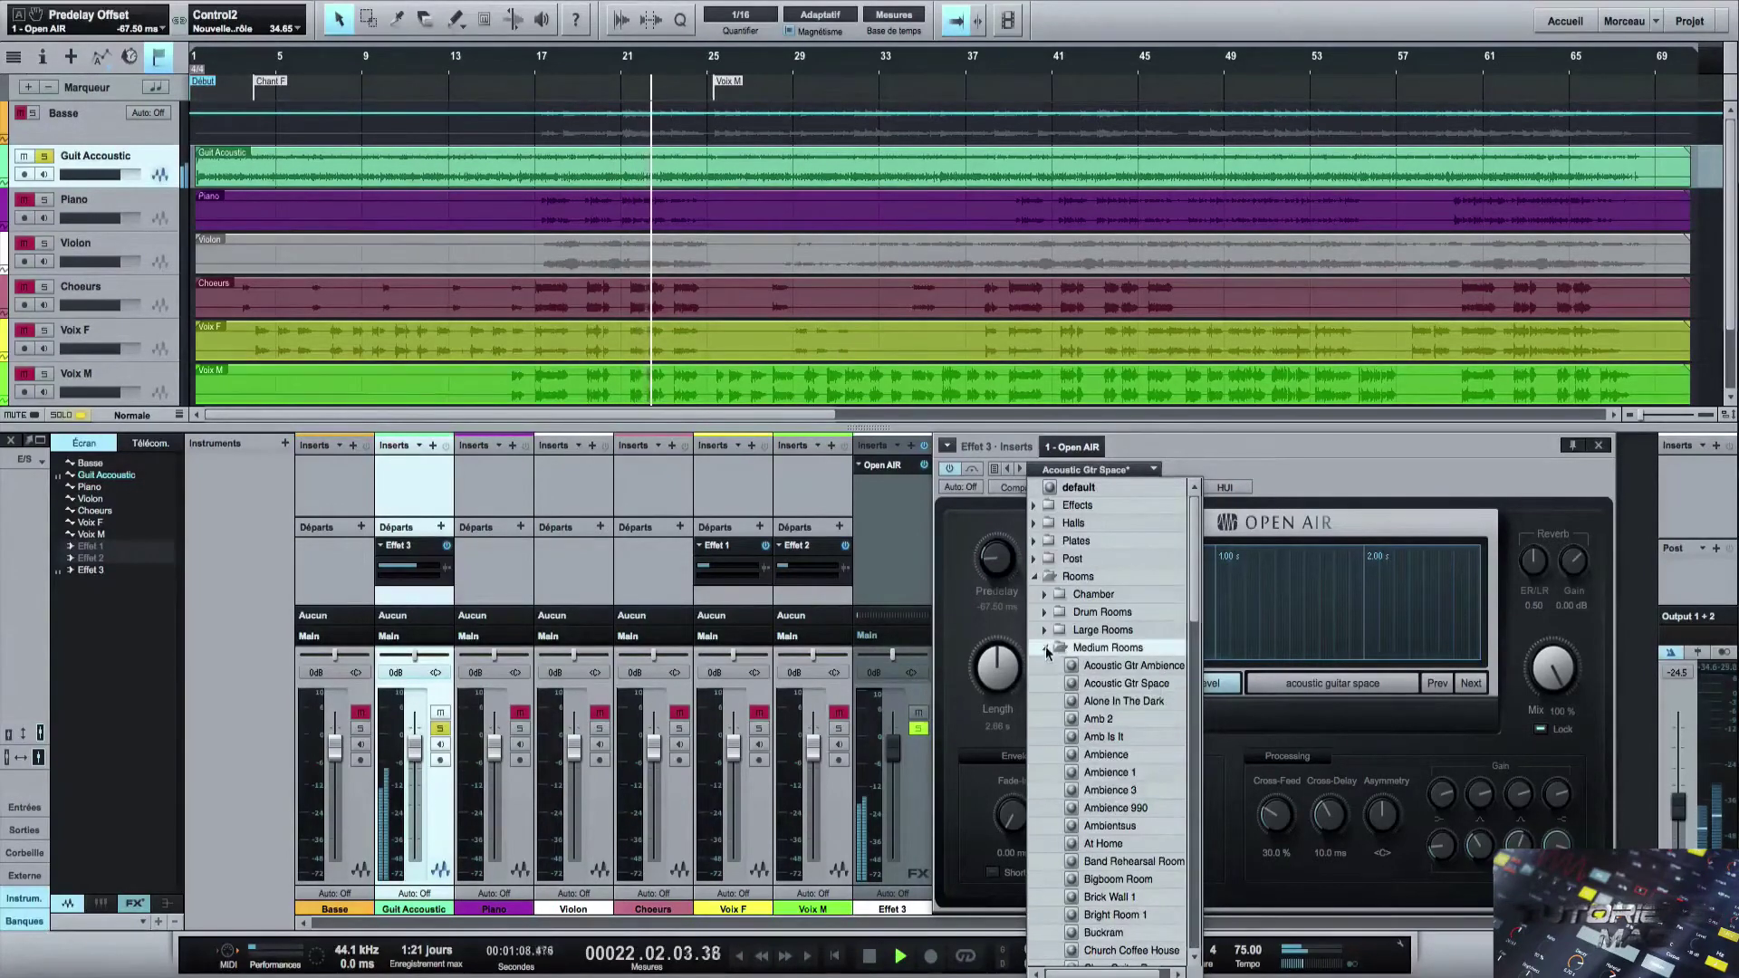
{"action": "left_click", "coordinate": [1046, 648]}
{"action": "left_click", "coordinate": [1046, 666]}
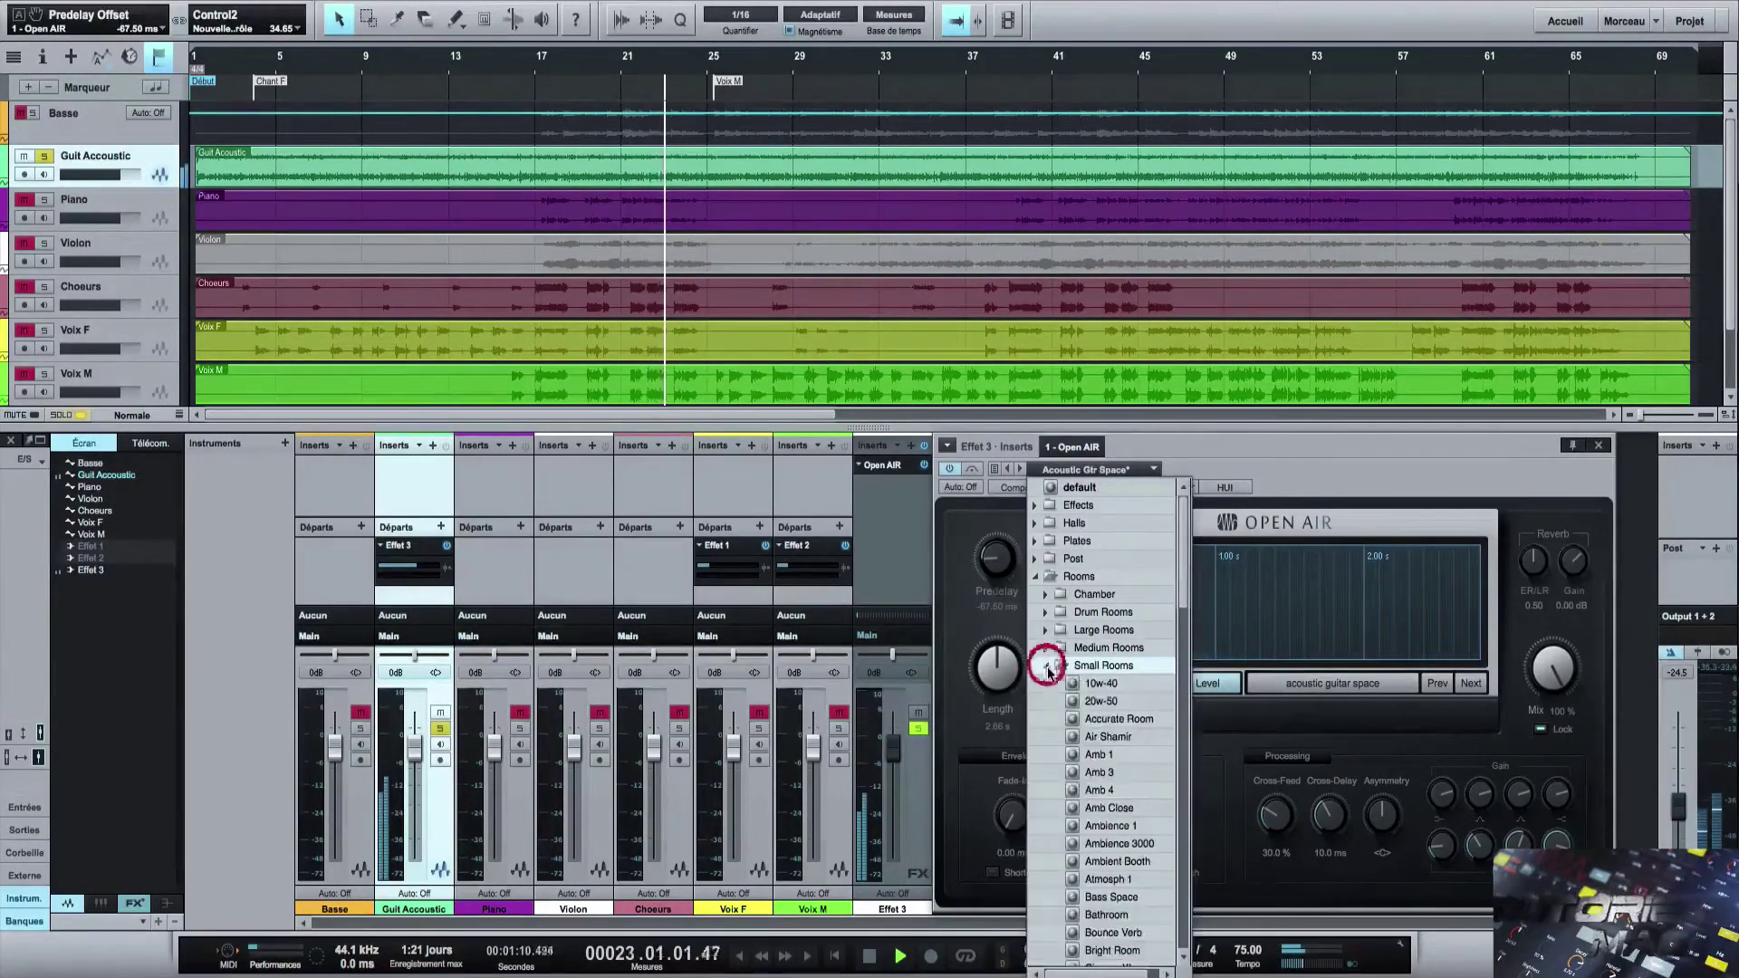
{"action": "left_click", "coordinate": [1084, 720]}
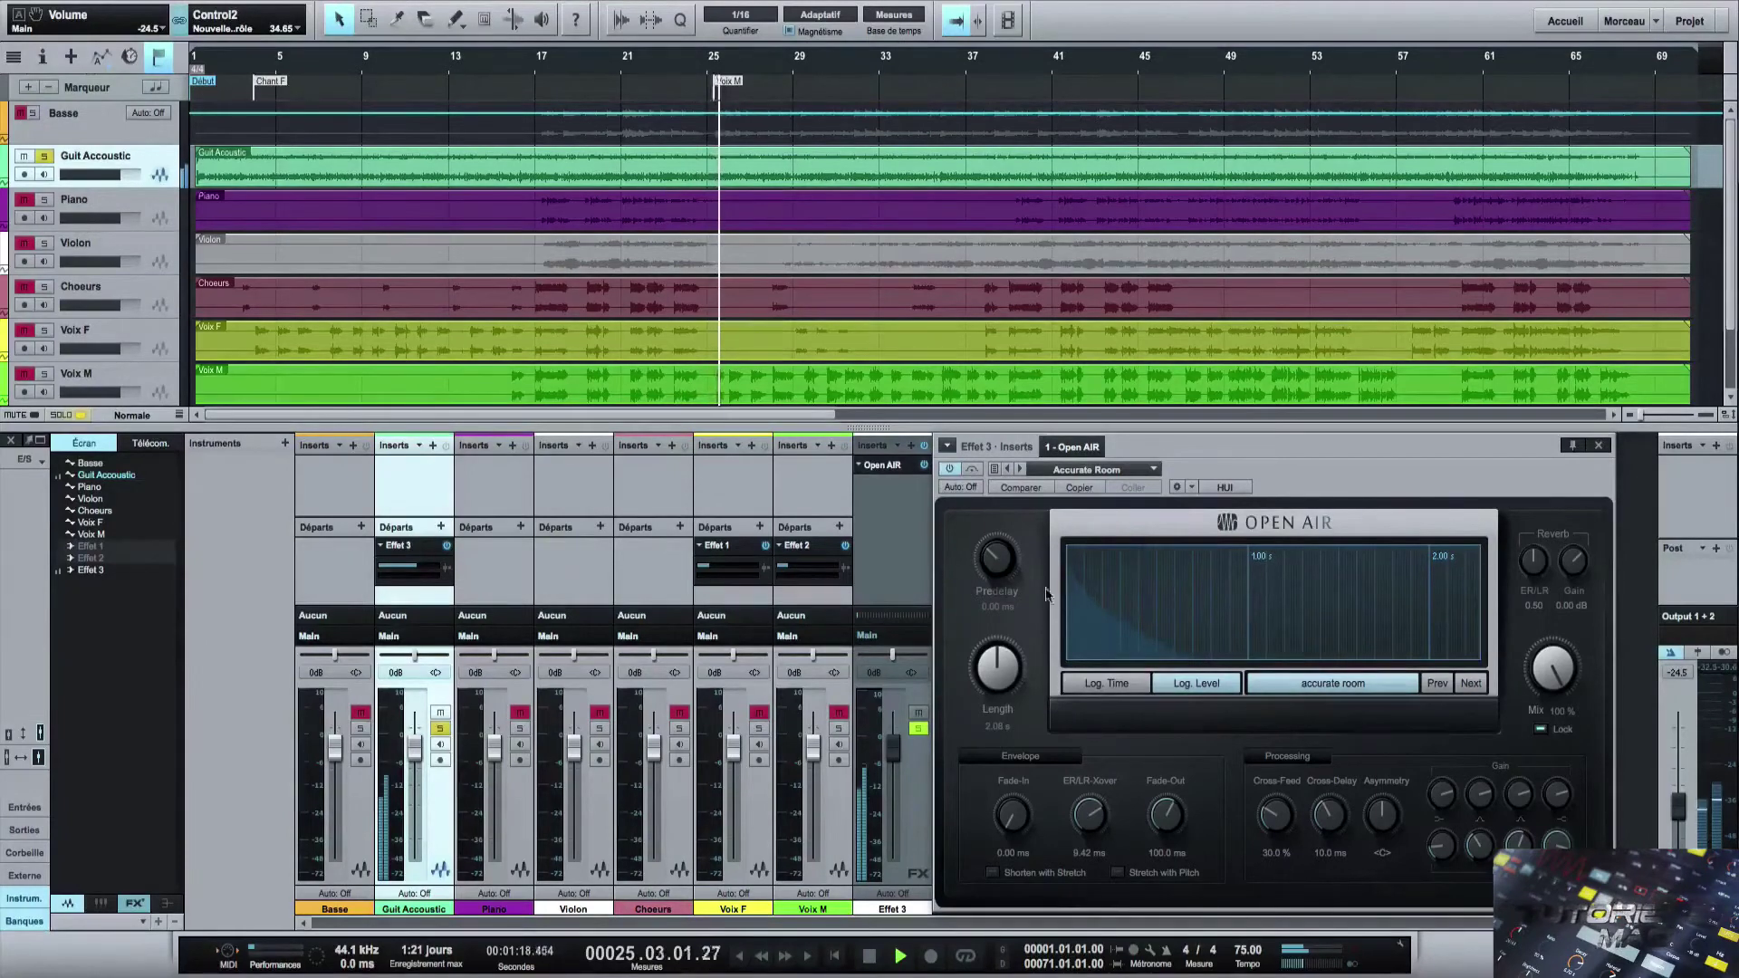
Audition Open AIR's Predelay at its -150 ms and 300 ms extremes, and bring it back to a moderate negative offset.
{"action": "left_click_drag", "start_coordinate": [999, 561], "coordinate": [1002, 659]}
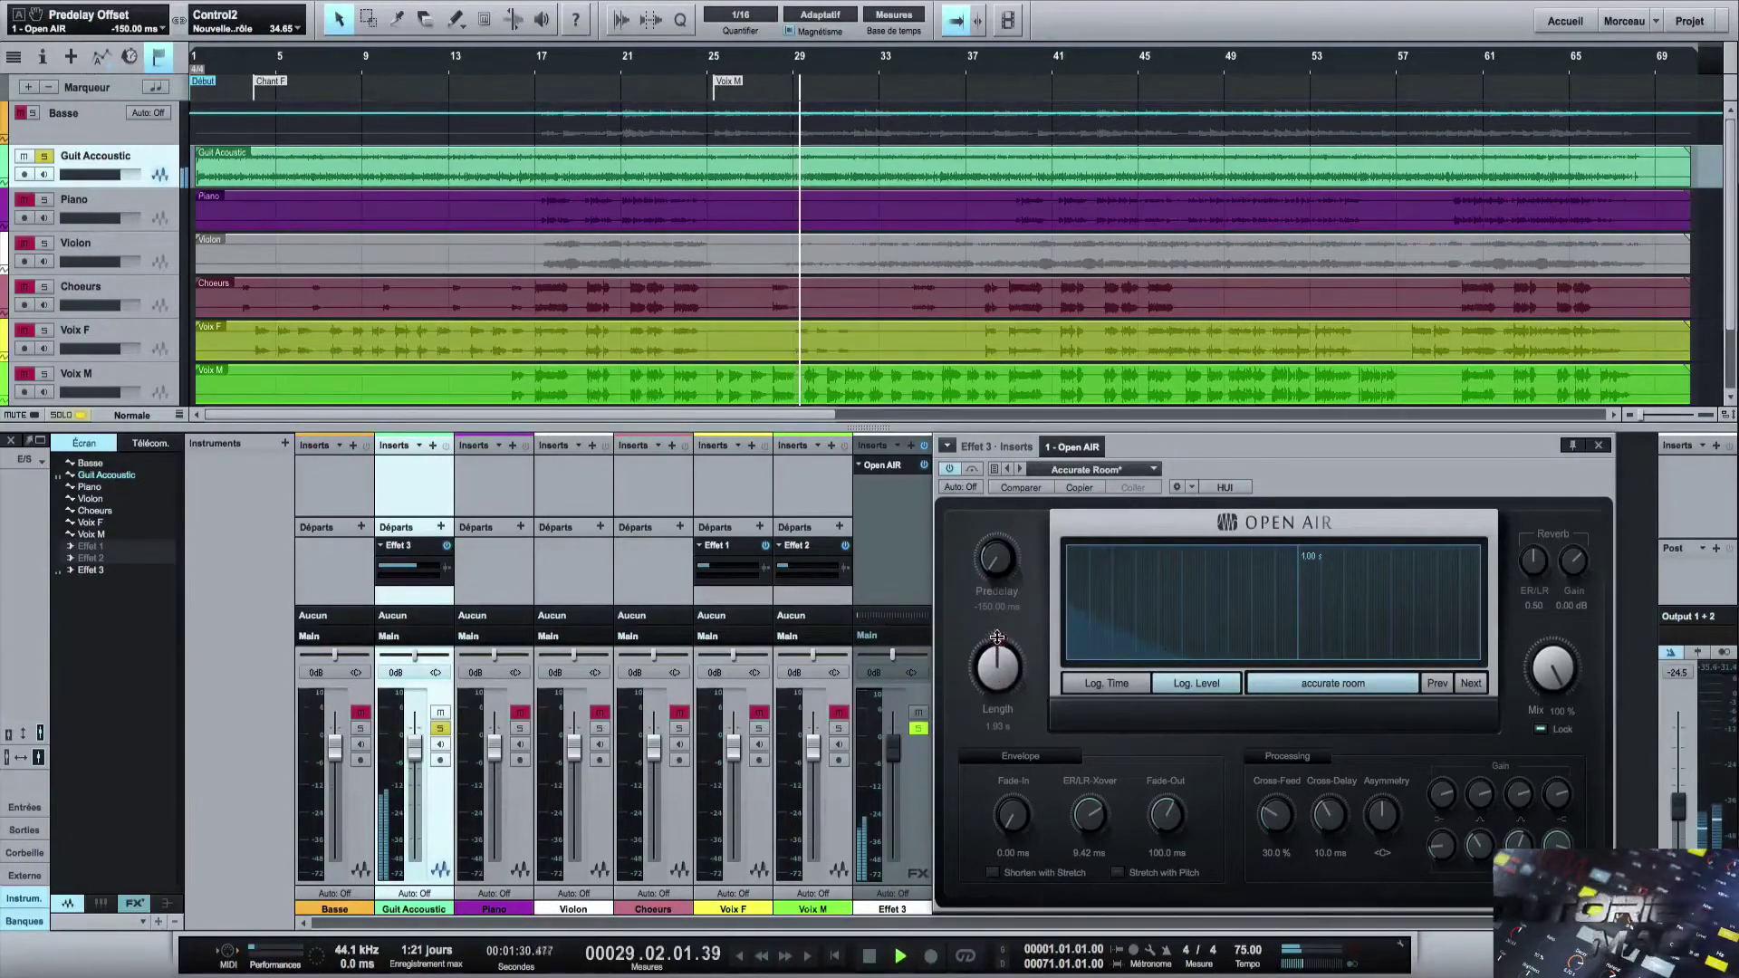
{"action": "left_click_drag", "start_coordinate": [996, 631], "coordinate": [1007, 416]}
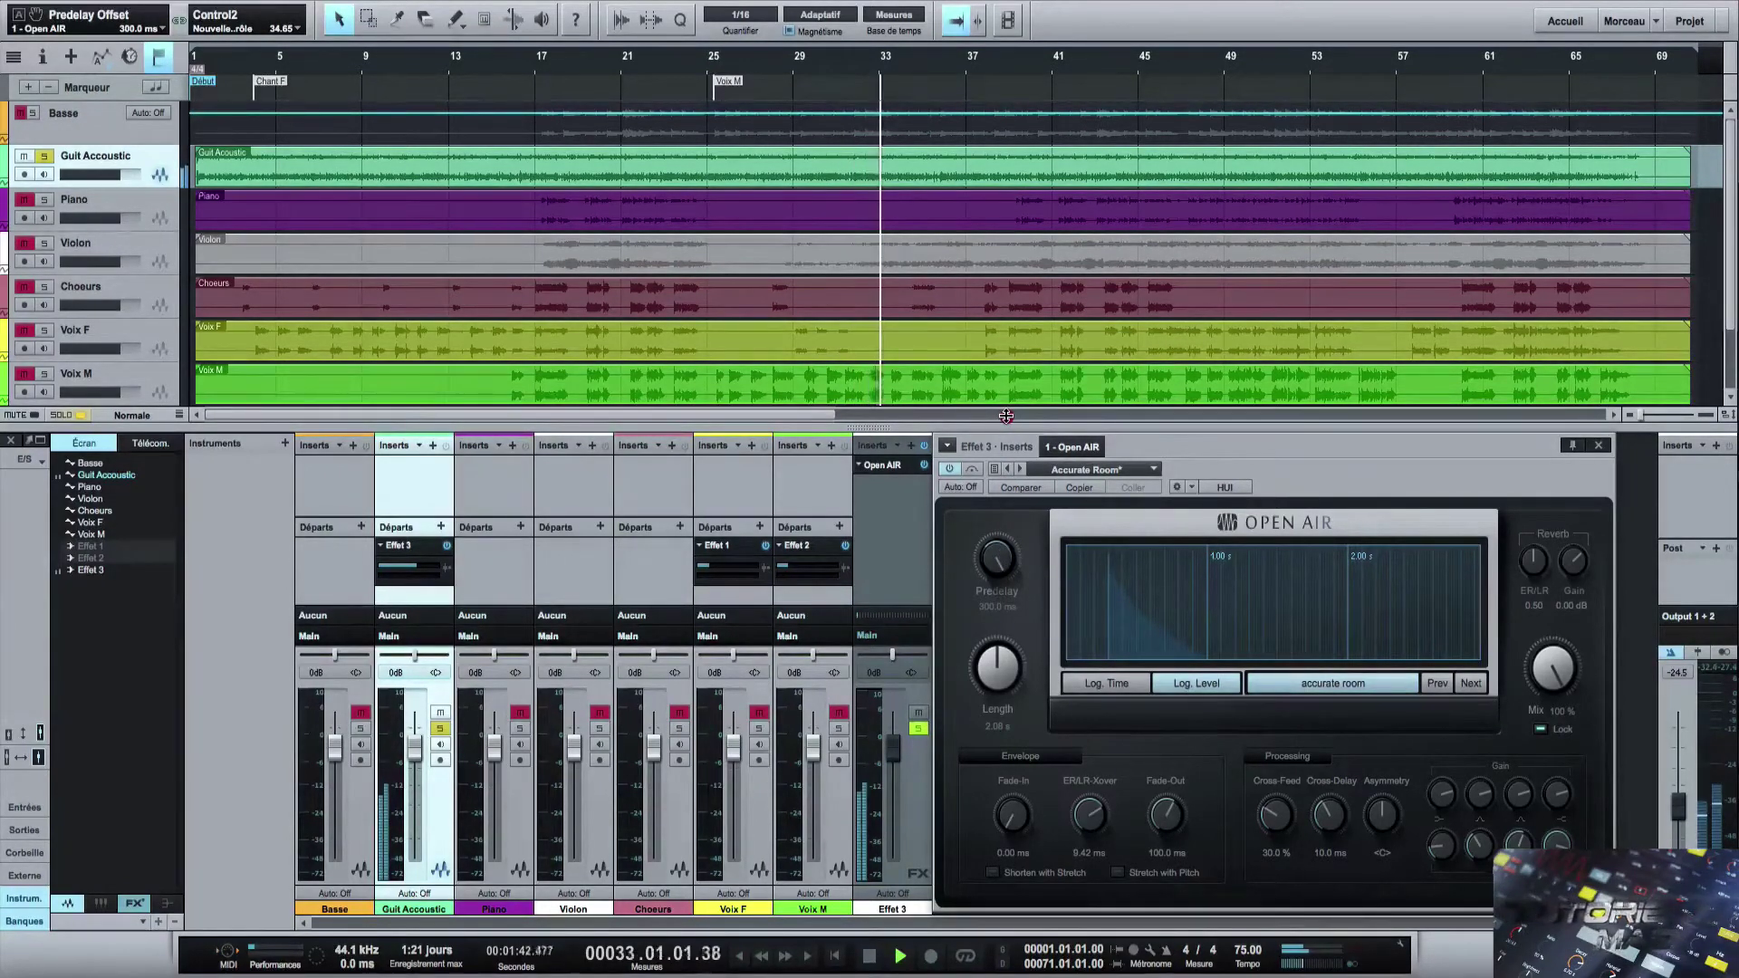
{"action": "left_click_drag", "start_coordinate": [1007, 416], "coordinate": [1001, 604]}
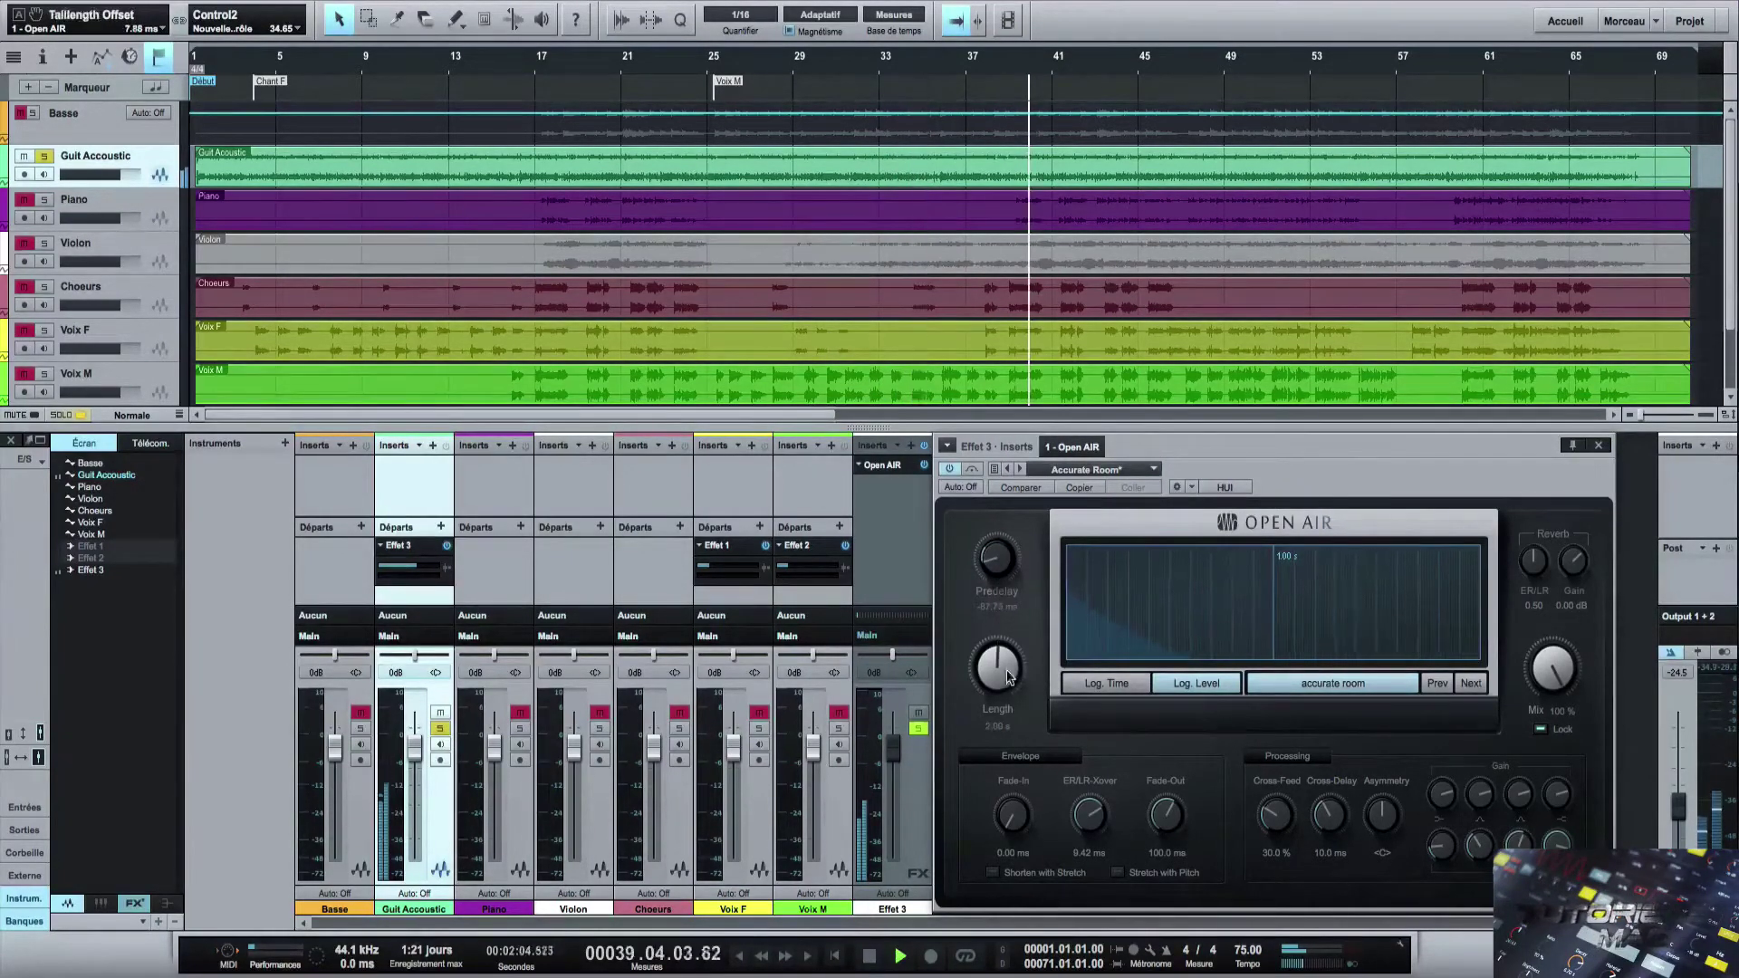
Try shorter reverb tails with Open AIR's Length control, ending at an offset of about -506 ms.
{"action": "left_click_drag", "start_coordinate": [1006, 676], "coordinate": [1002, 671]}
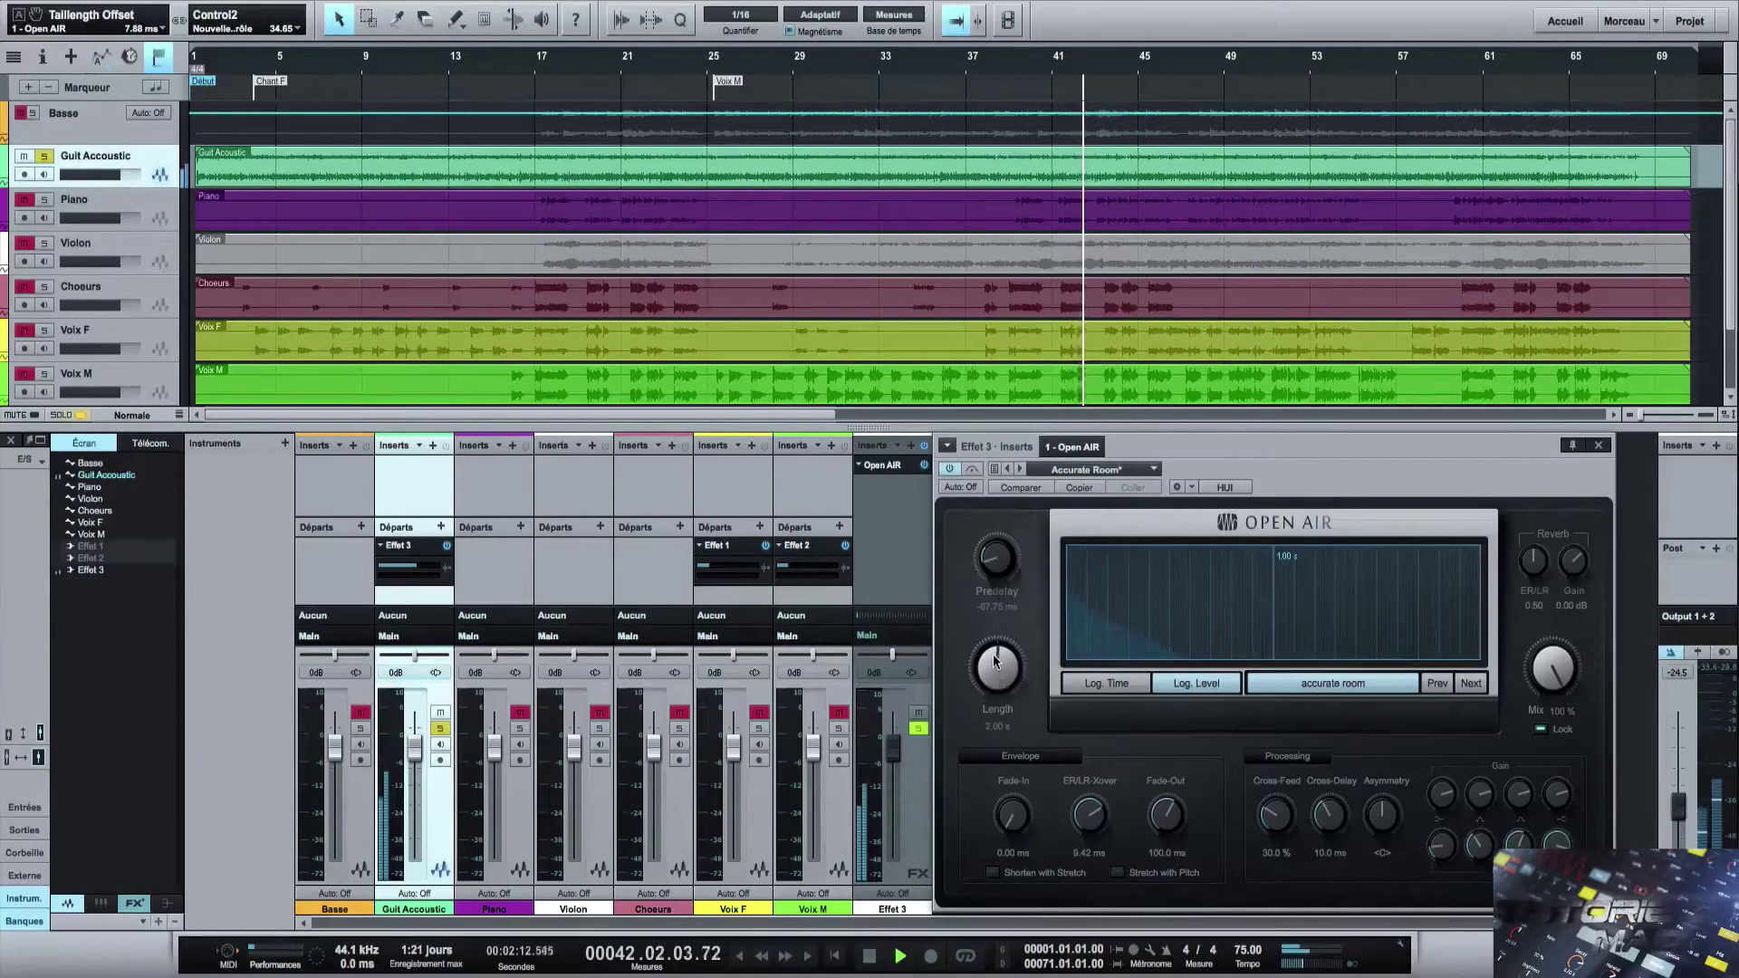
{"action": "left_click_drag", "start_coordinate": [994, 658], "coordinate": [994, 665]}
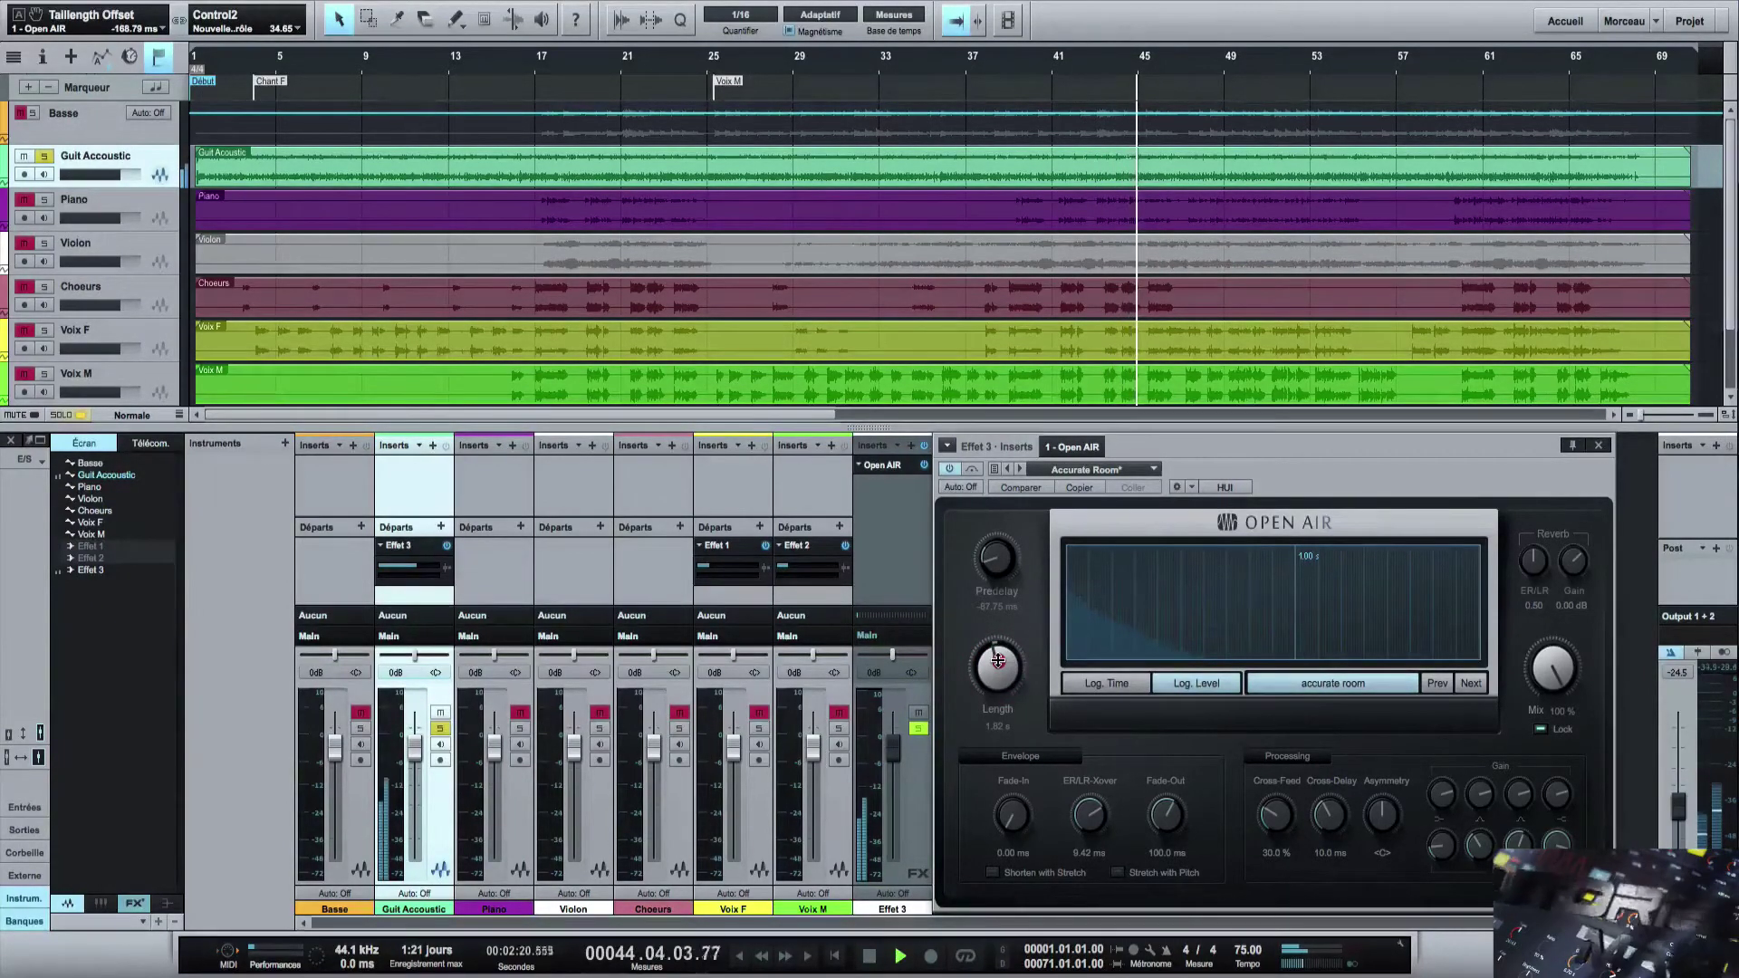
{"action": "left_click_drag", "start_coordinate": [998, 661], "coordinate": [1007, 752]}
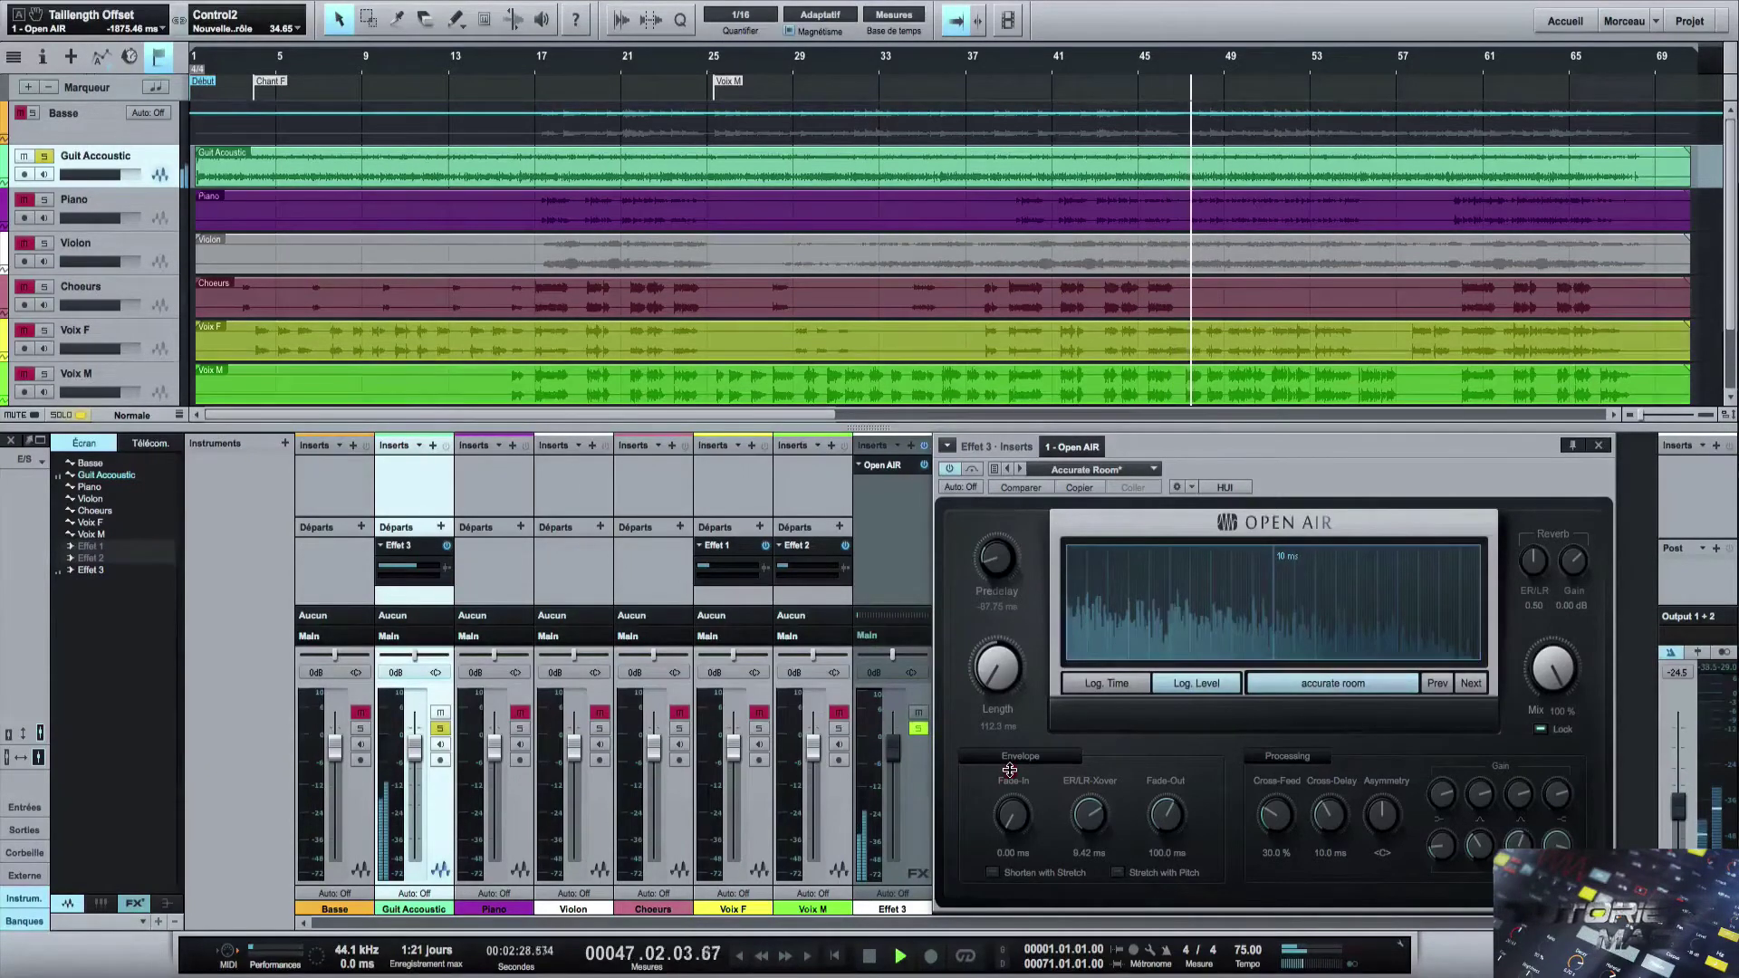
{"action": "mouse_move", "coordinate": [1009, 770]}
{"action": "left_mouse_down"}
{"action": "mouse_move", "coordinate": [1015, 551]}
{"action": "mouse_move", "coordinate": [1010, 691]}
{"action": "left_mouse_up"}
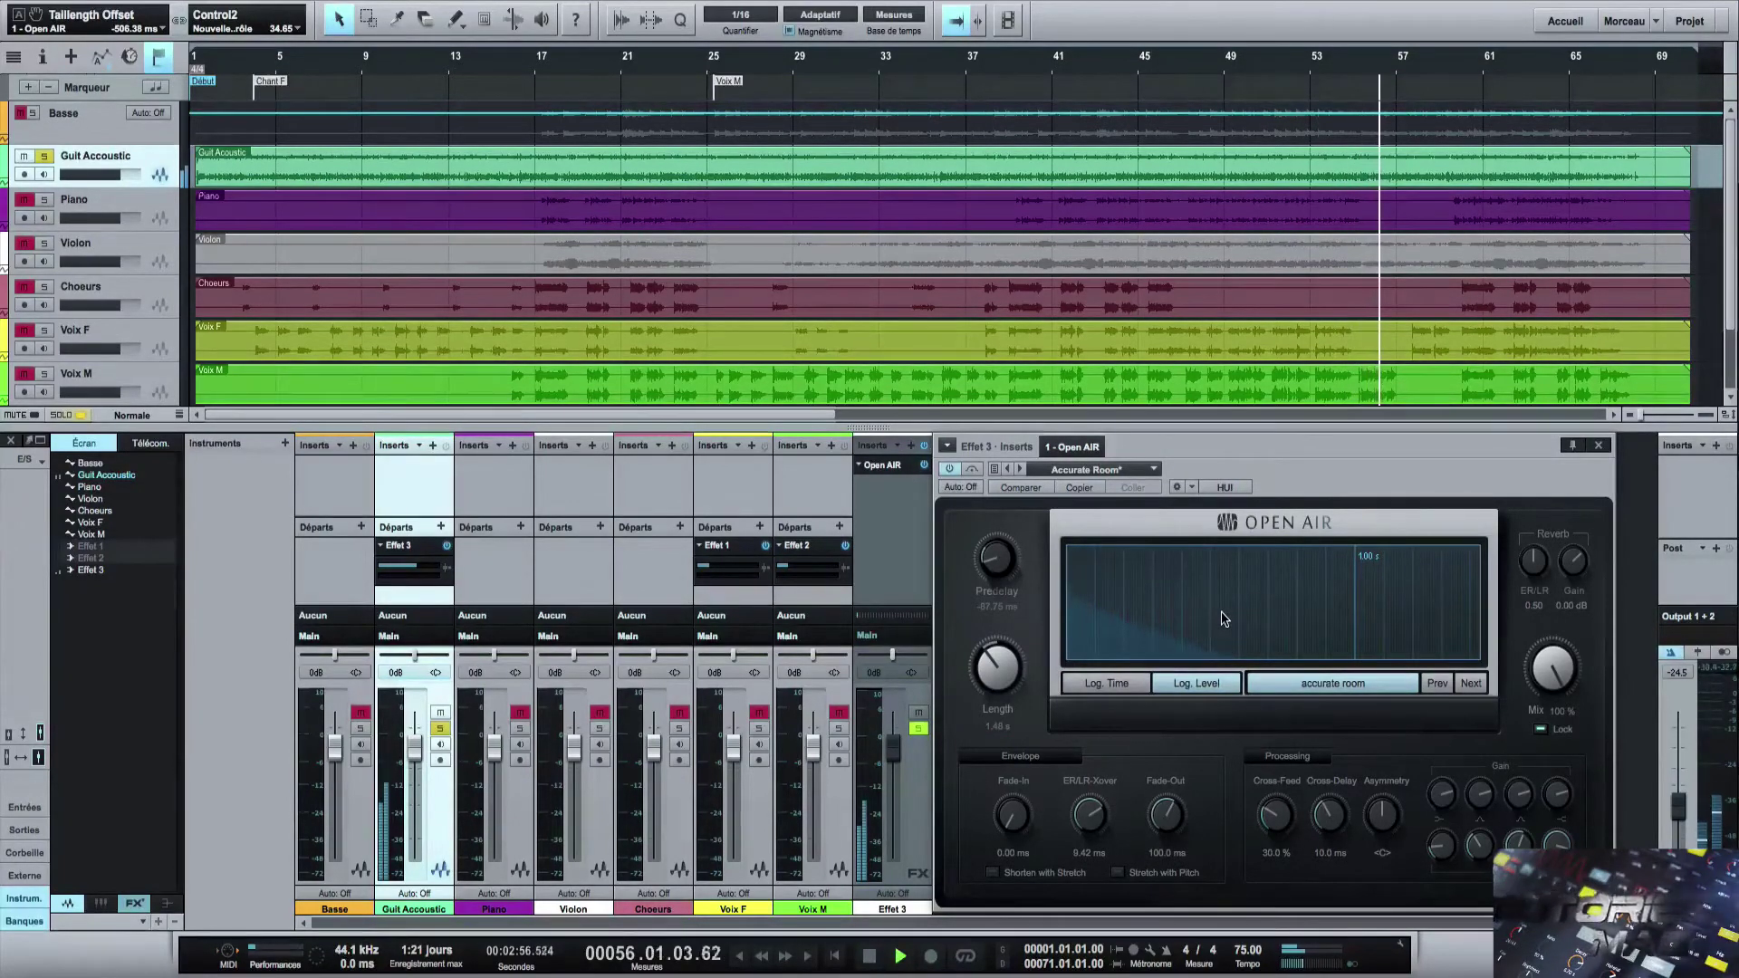
Show the impulse response on a logarithmic time scale and set Predelay to -74.25 ms.
{"action": "left_click", "coordinate": [1120, 686]}
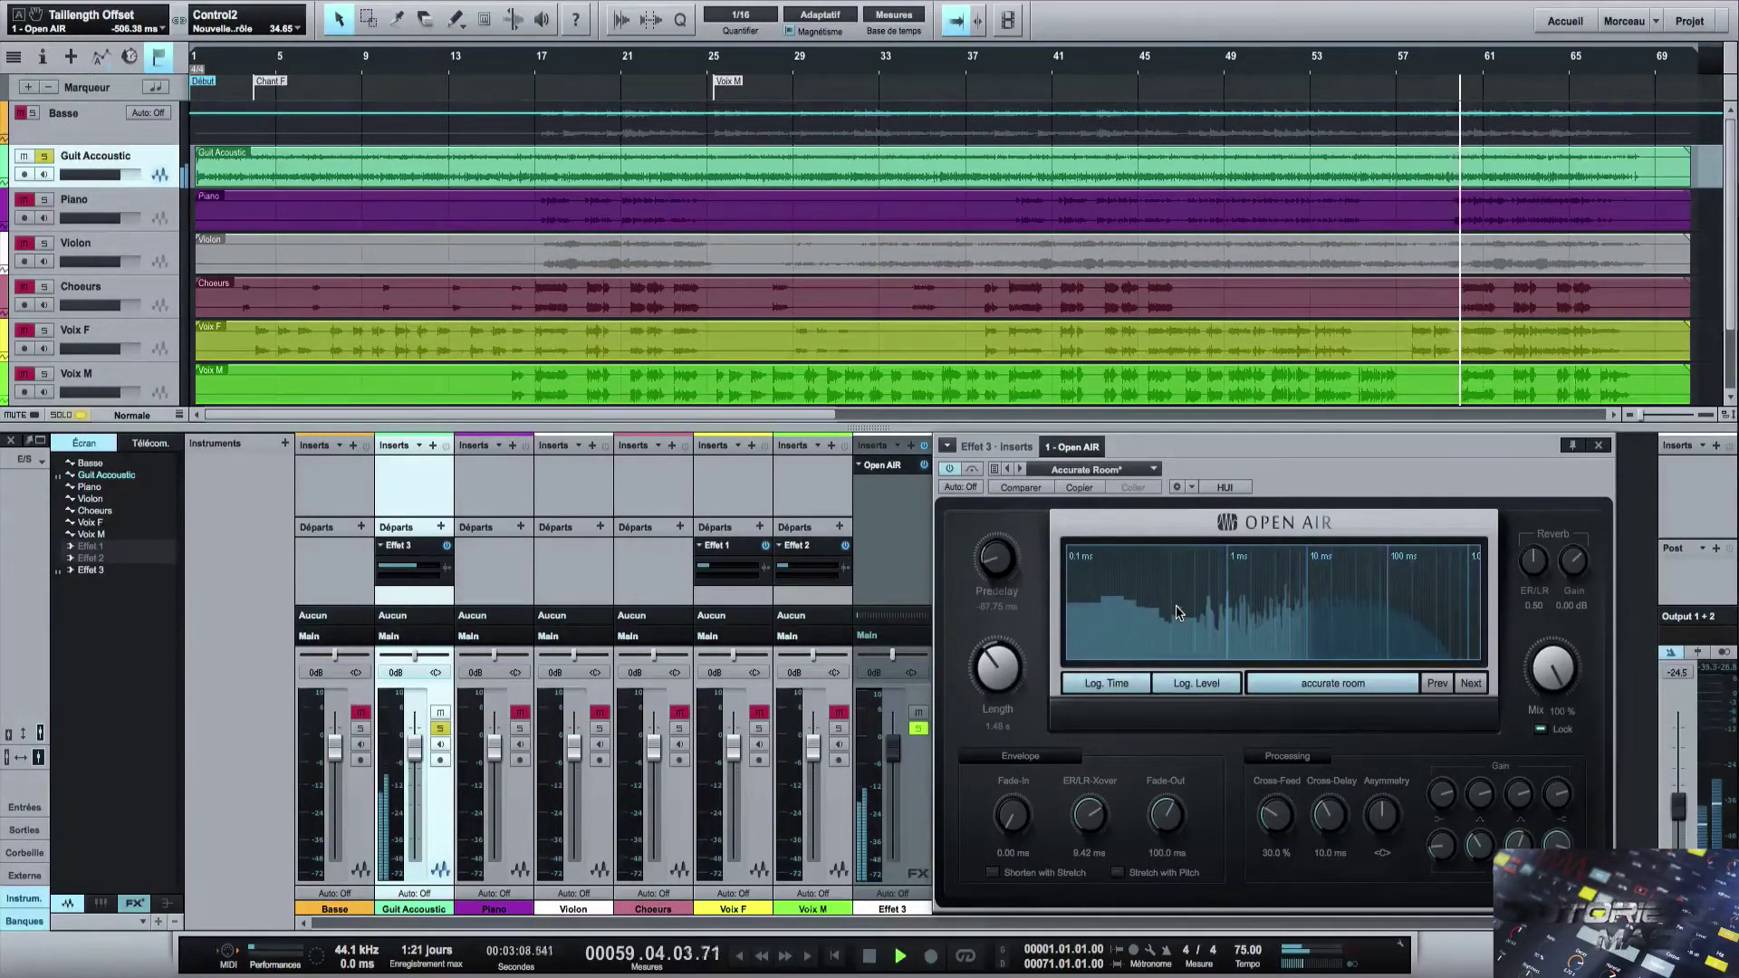
{"action": "left_click_drag", "start_coordinate": [979, 566], "coordinate": [993, 561]}
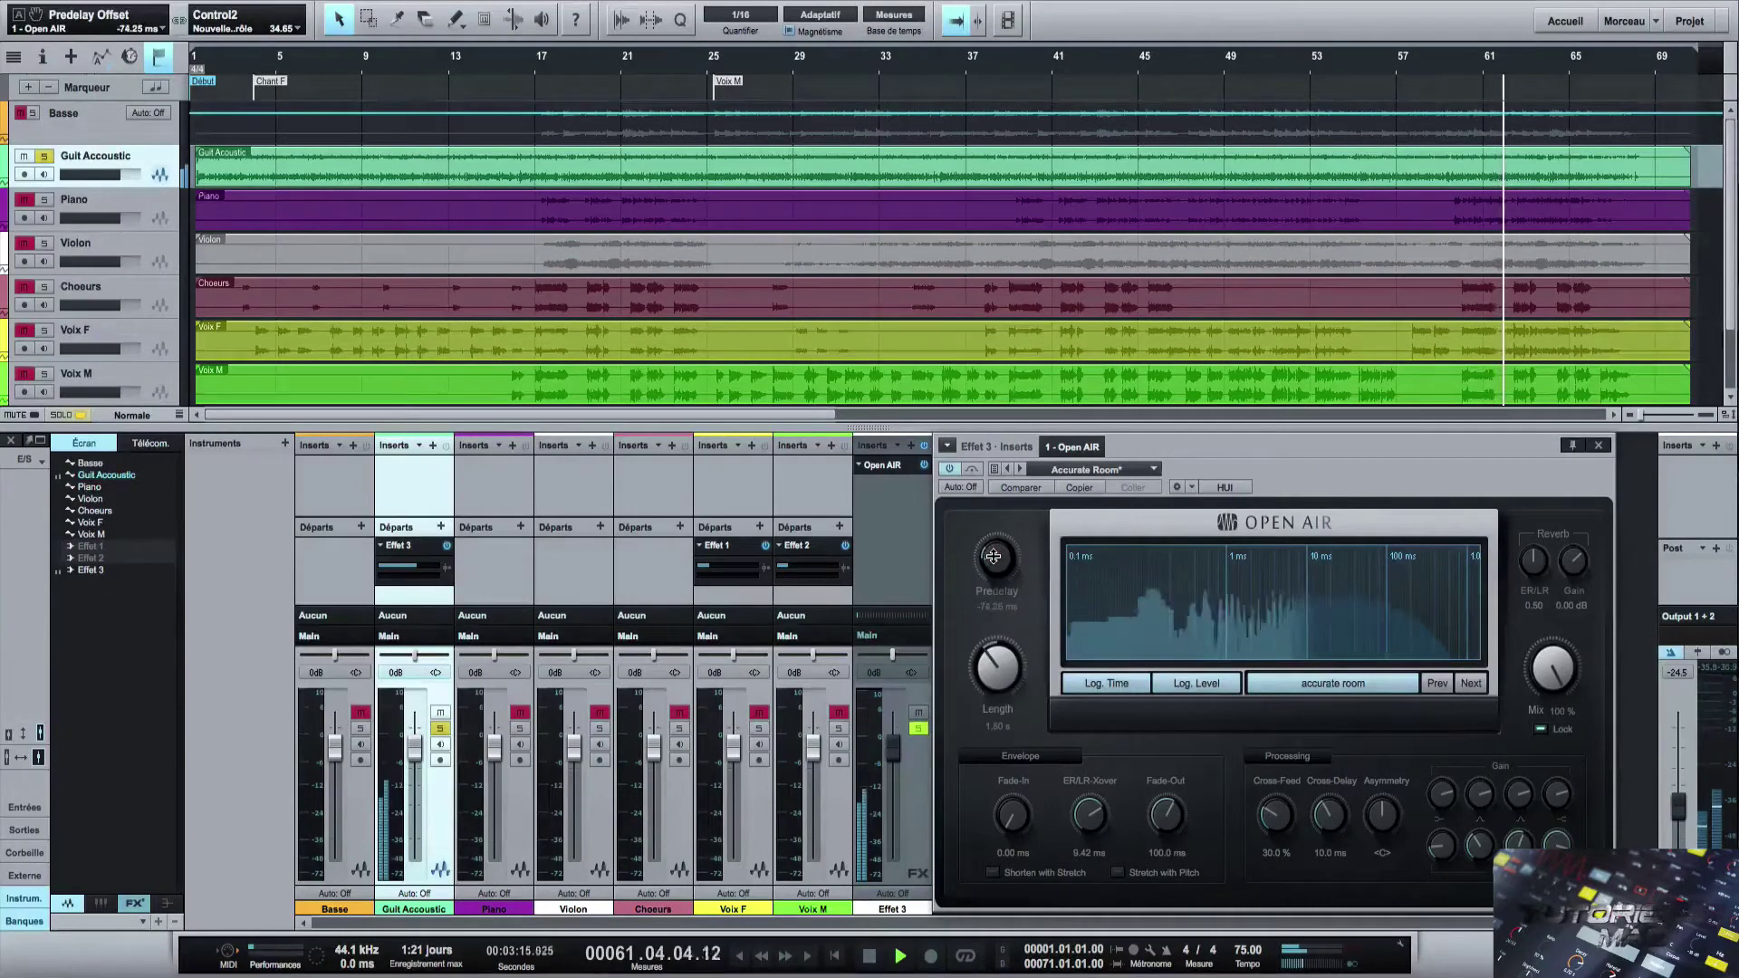
Compare the impulse response display with logarithmic level and logarithmic time each switched off and on.
{"action": "left_click", "coordinate": [1188, 679]}
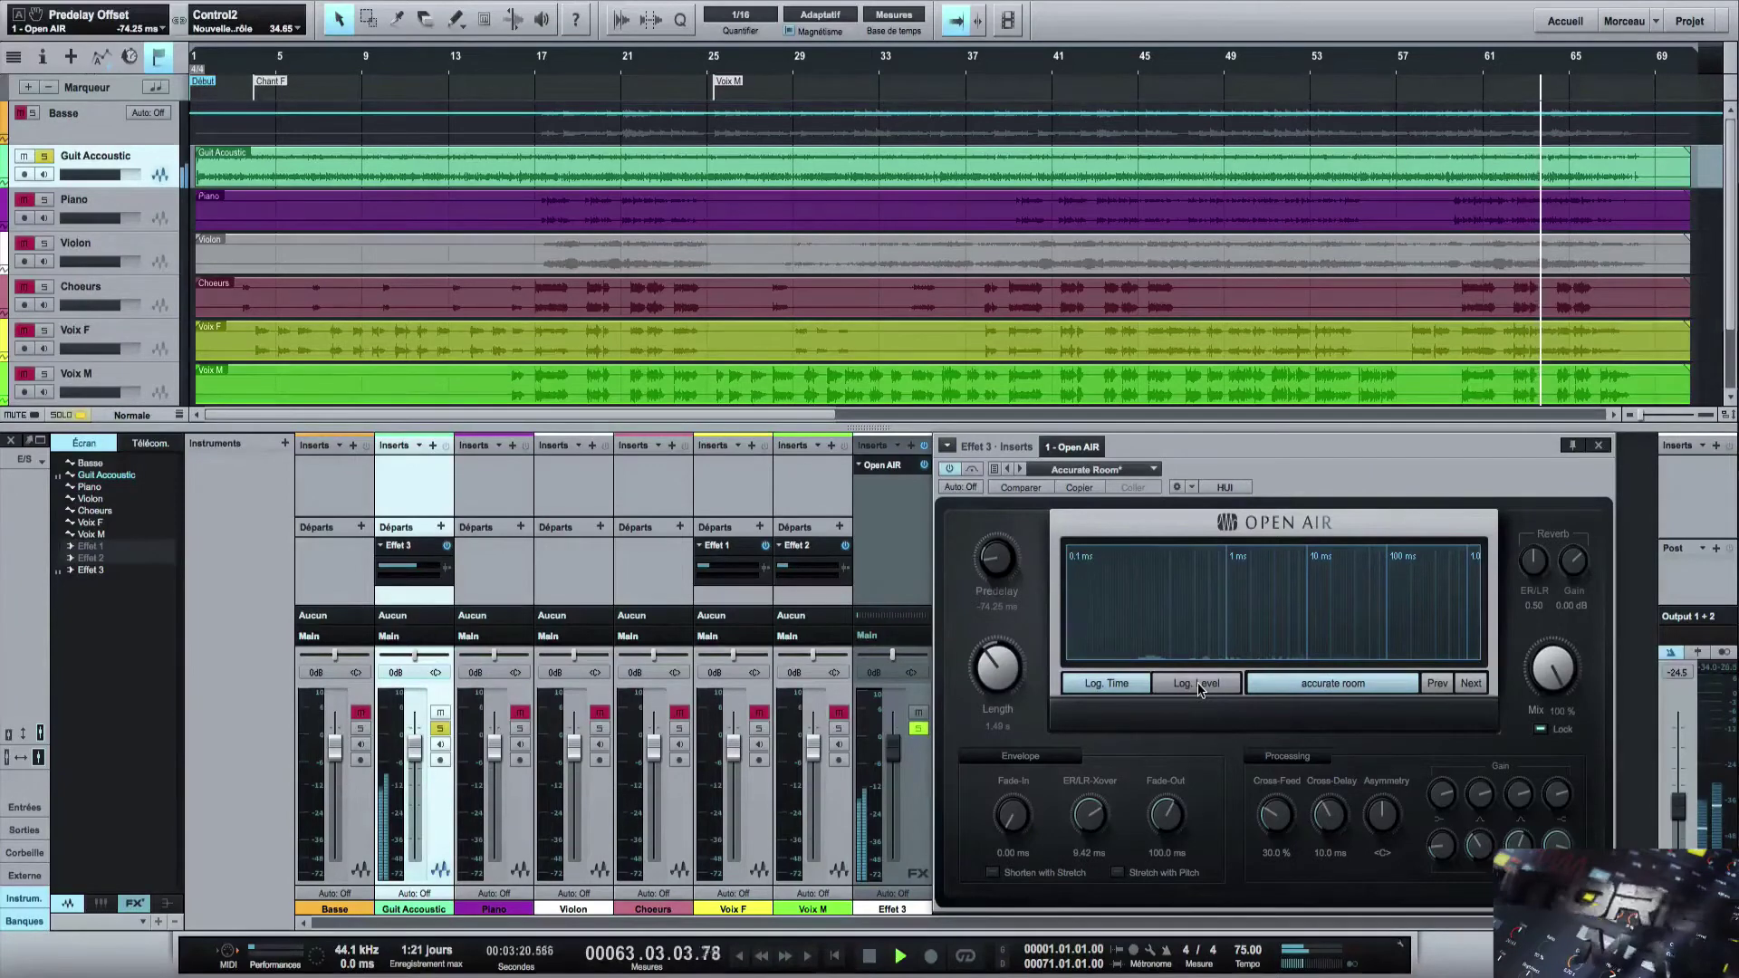
{"action": "left_click", "coordinate": [1197, 686]}
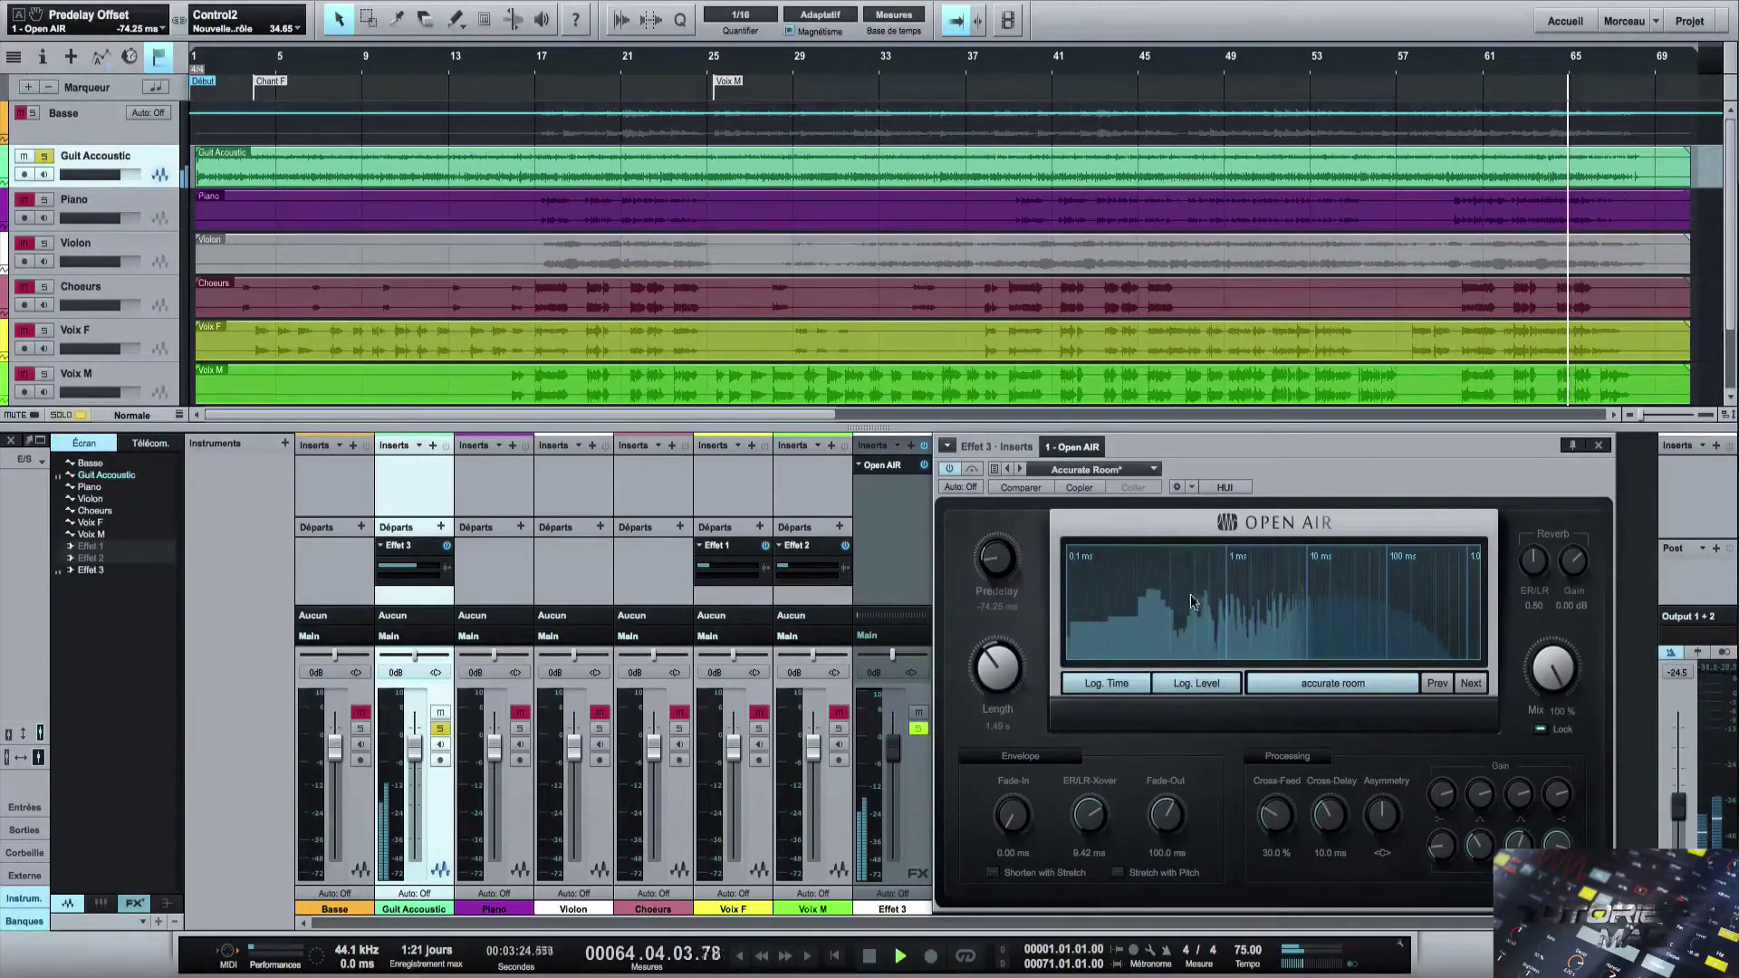
{"action": "left_click", "coordinate": [1111, 681]}
{"action": "left_click", "coordinate": [1109, 679]}
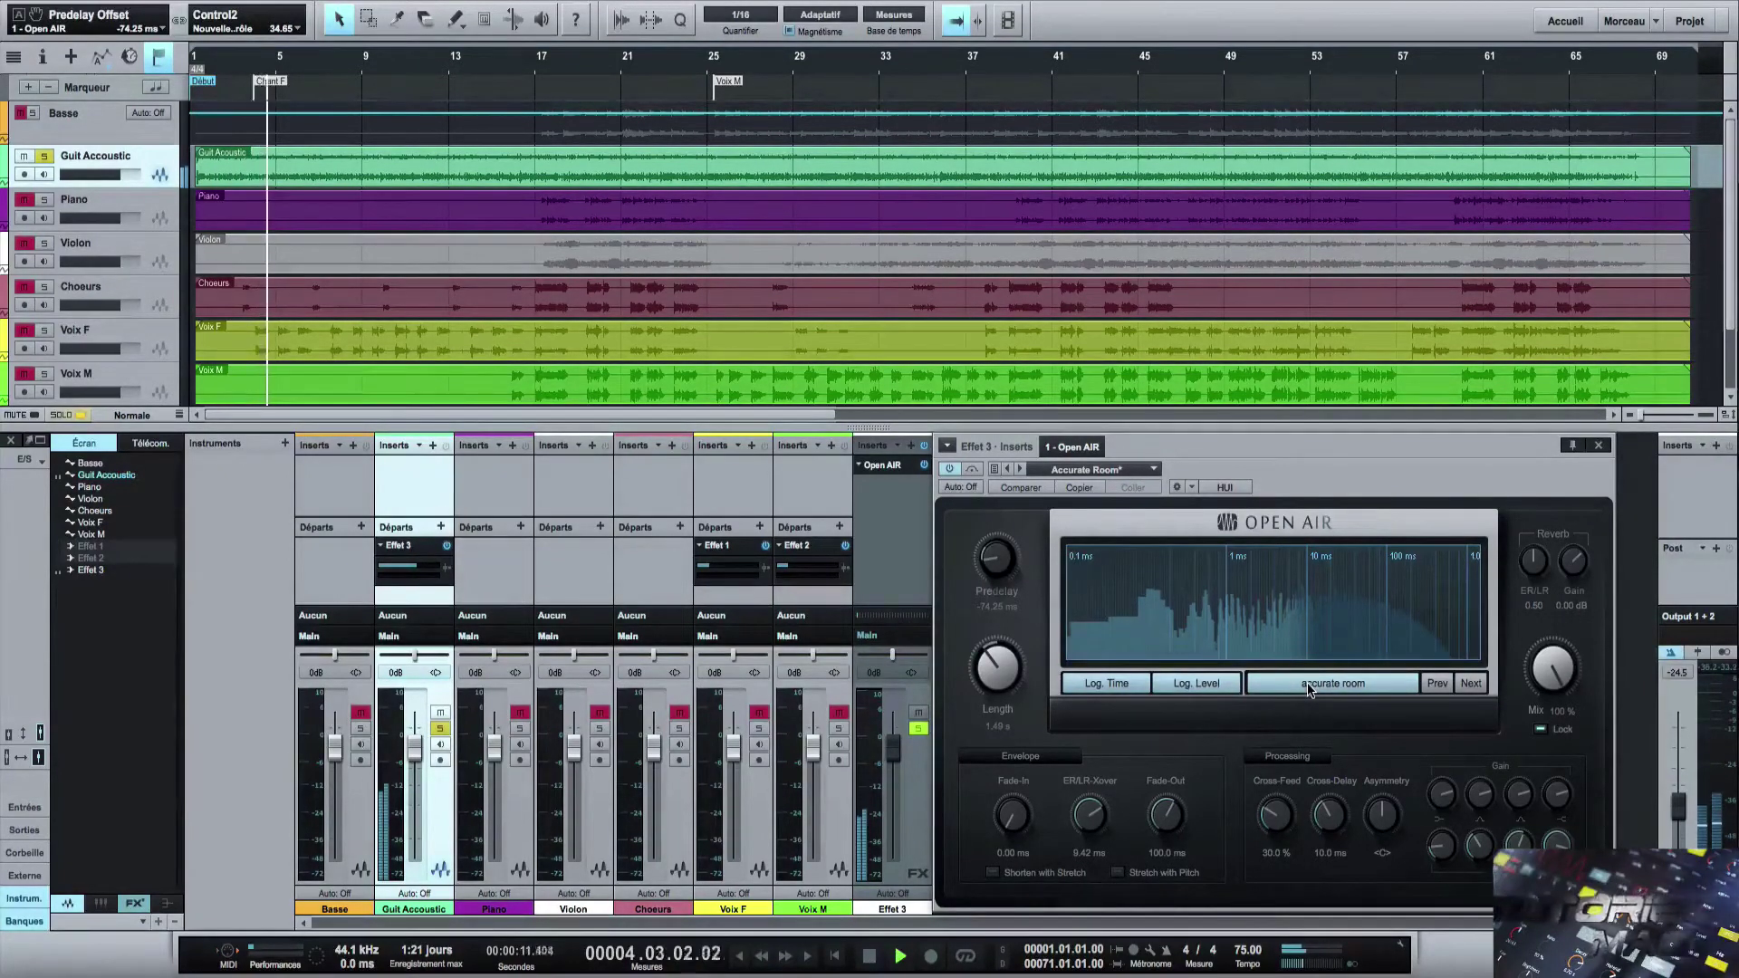
Audition successive impulse responses, including air shamir, ambient booth, bob's room and concert hall, and settle on bass space.
{"action": "left_click", "coordinate": [1469, 686]}
{"action": "left_click", "coordinate": [1469, 685]}
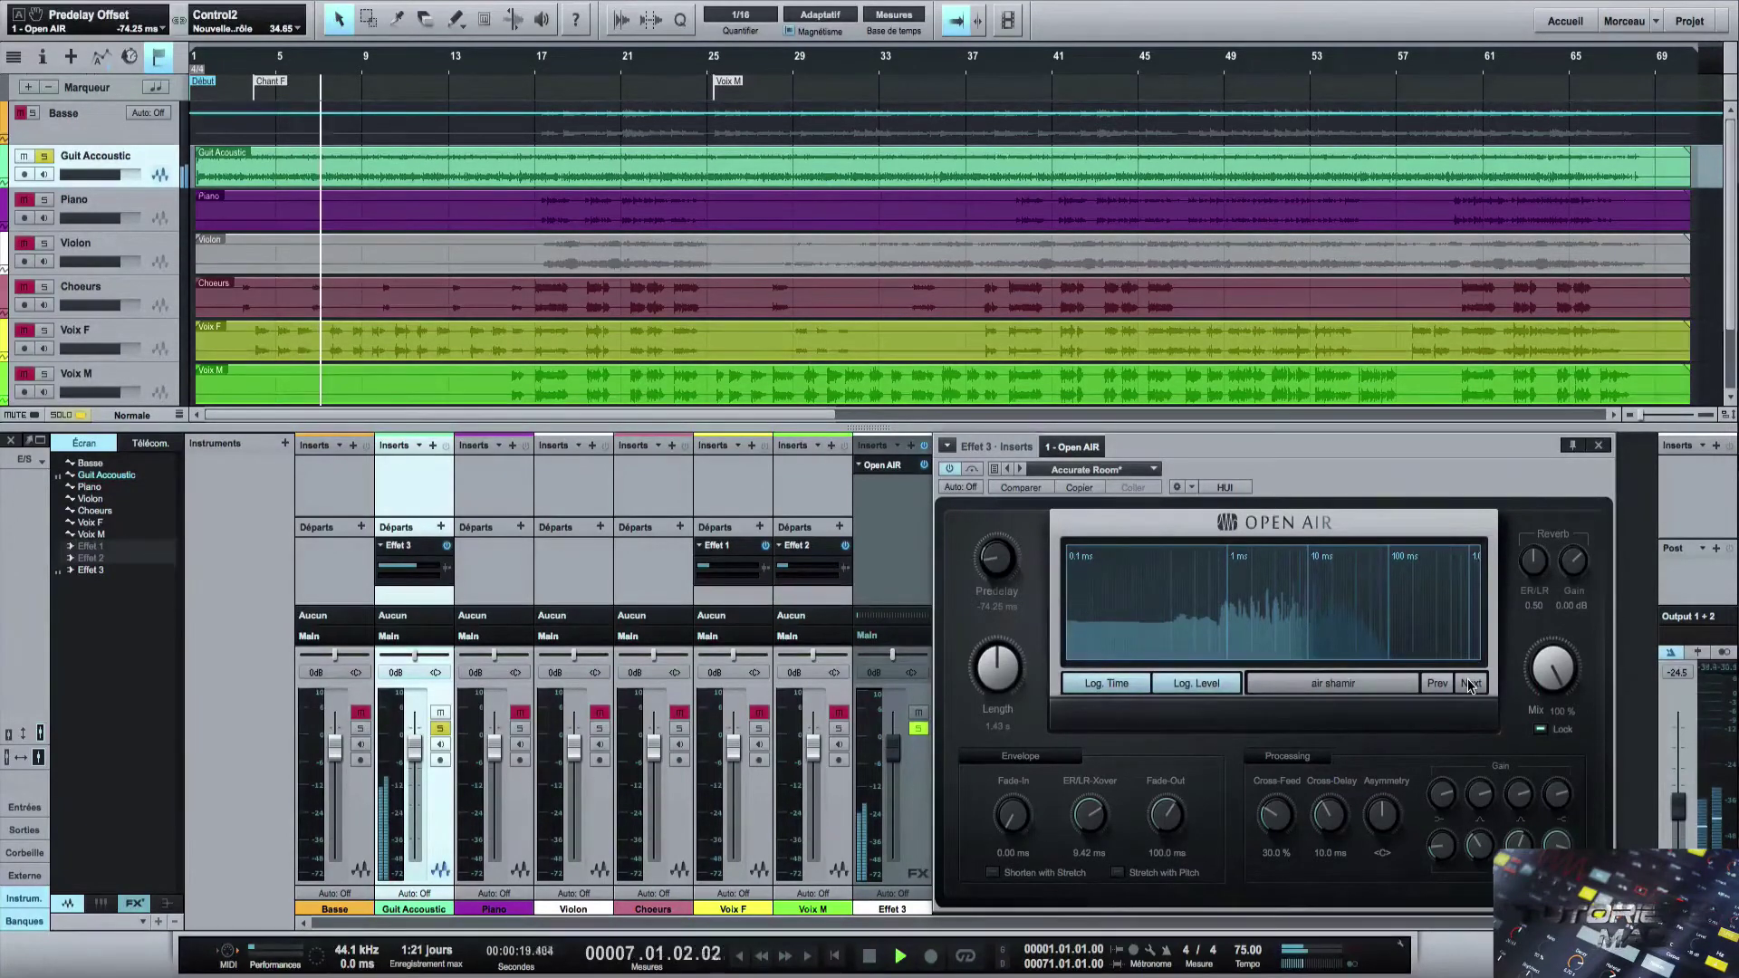
{"action": "left_click", "coordinate": [1470, 685]}
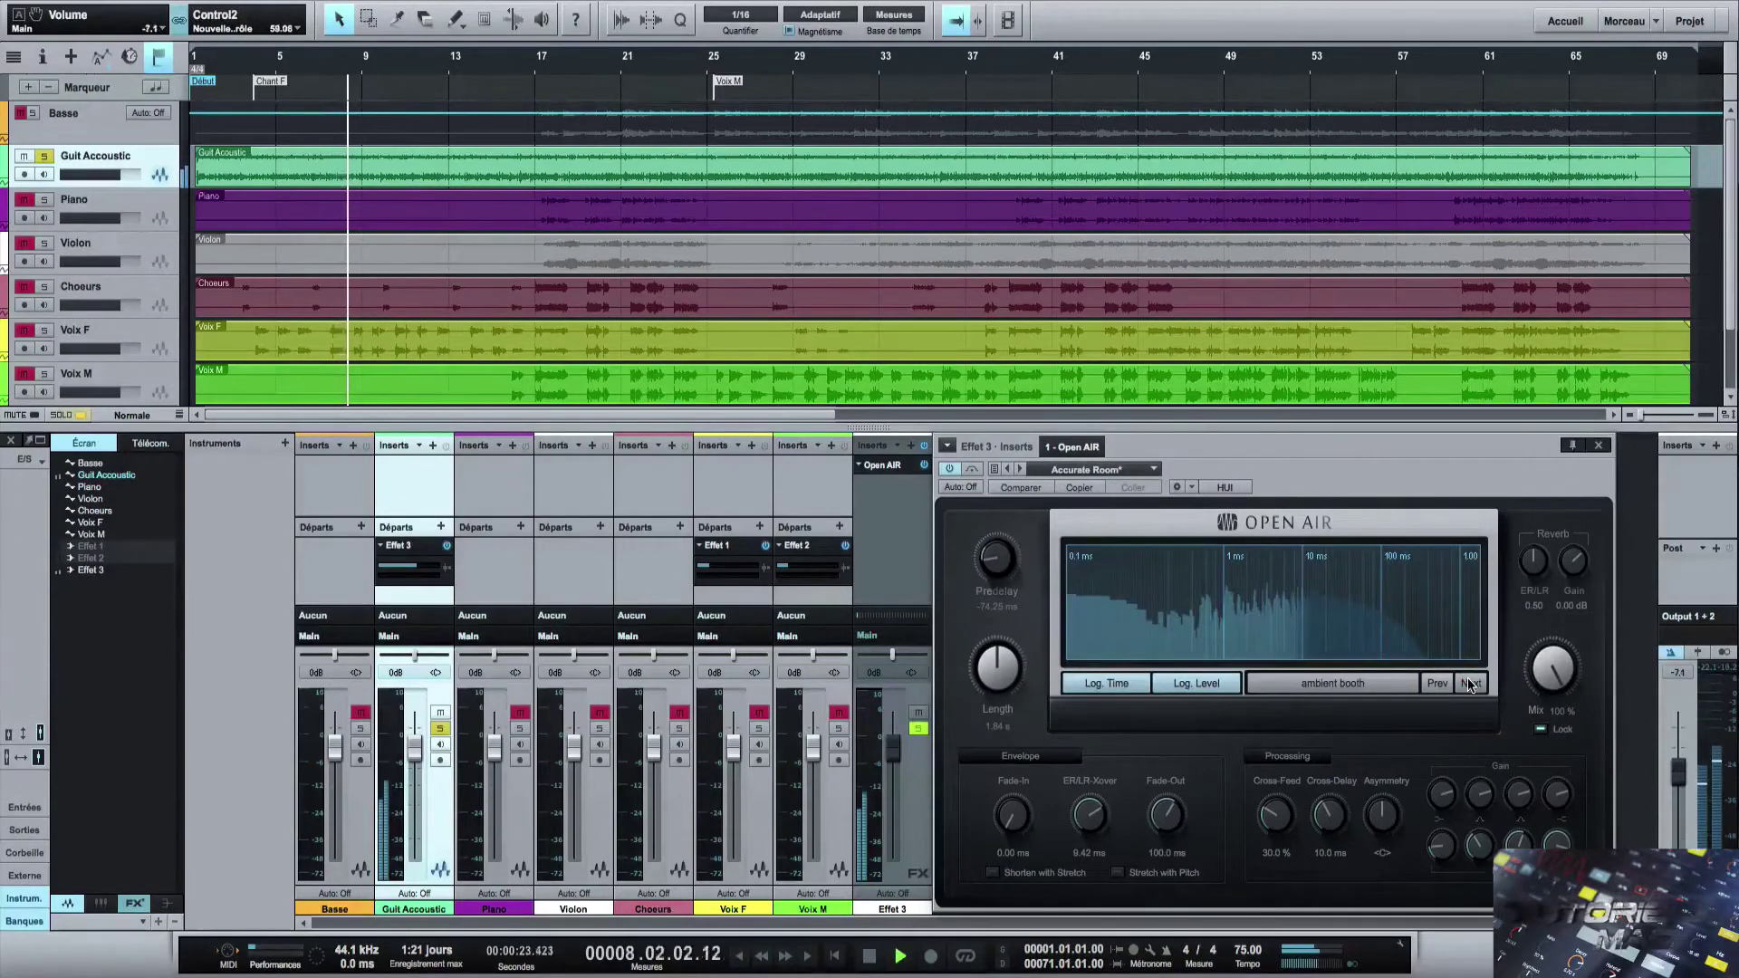
{"action": "left_click", "coordinate": [1469, 685]}
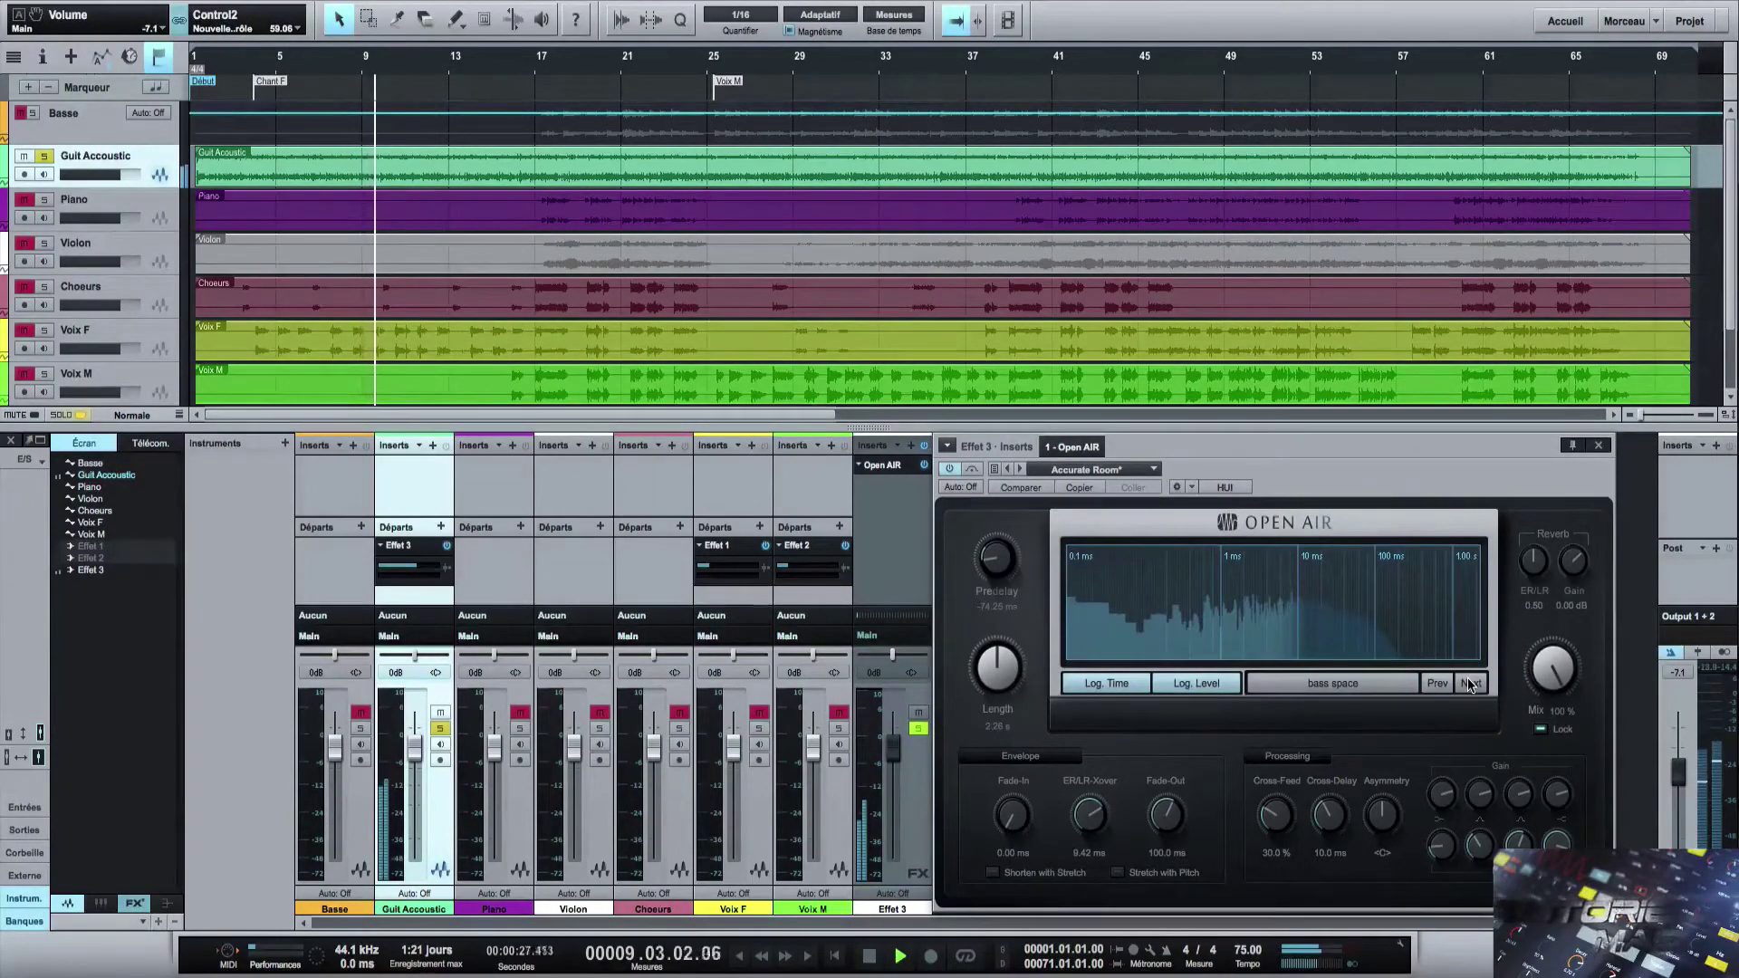
{"action": "left_click", "coordinate": [1469, 685]}
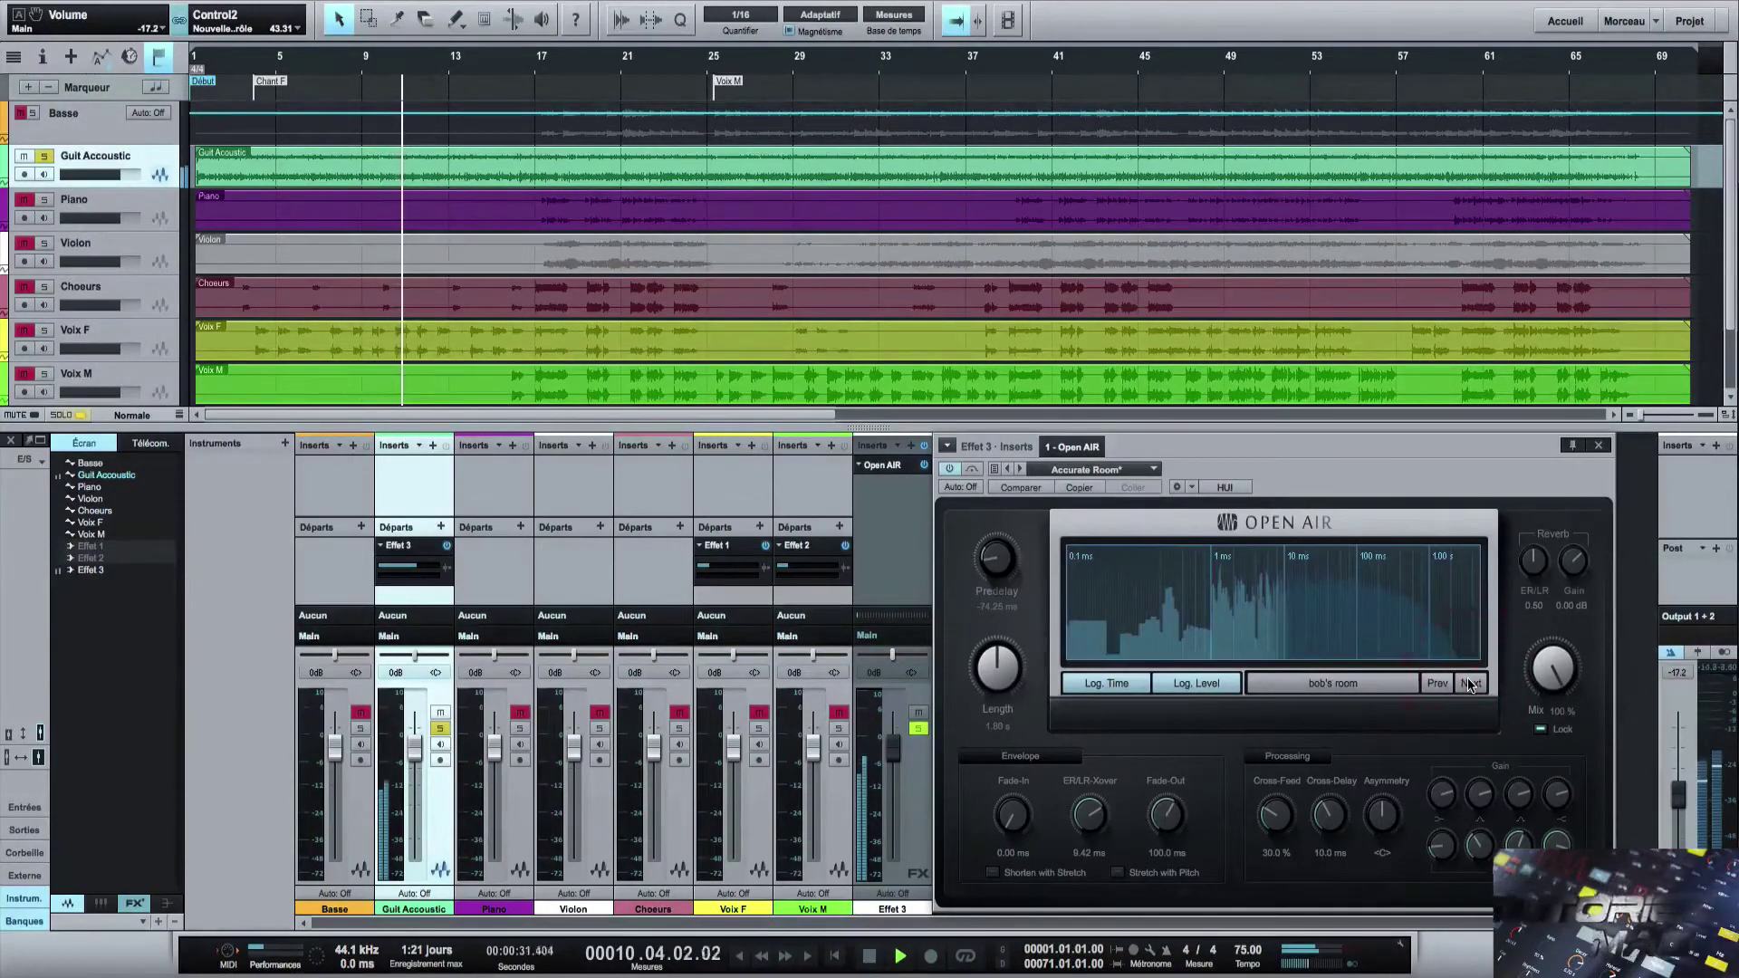
{"action": "left_click", "coordinate": [1470, 685]}
{"action": "left_click", "coordinate": [1469, 685]}
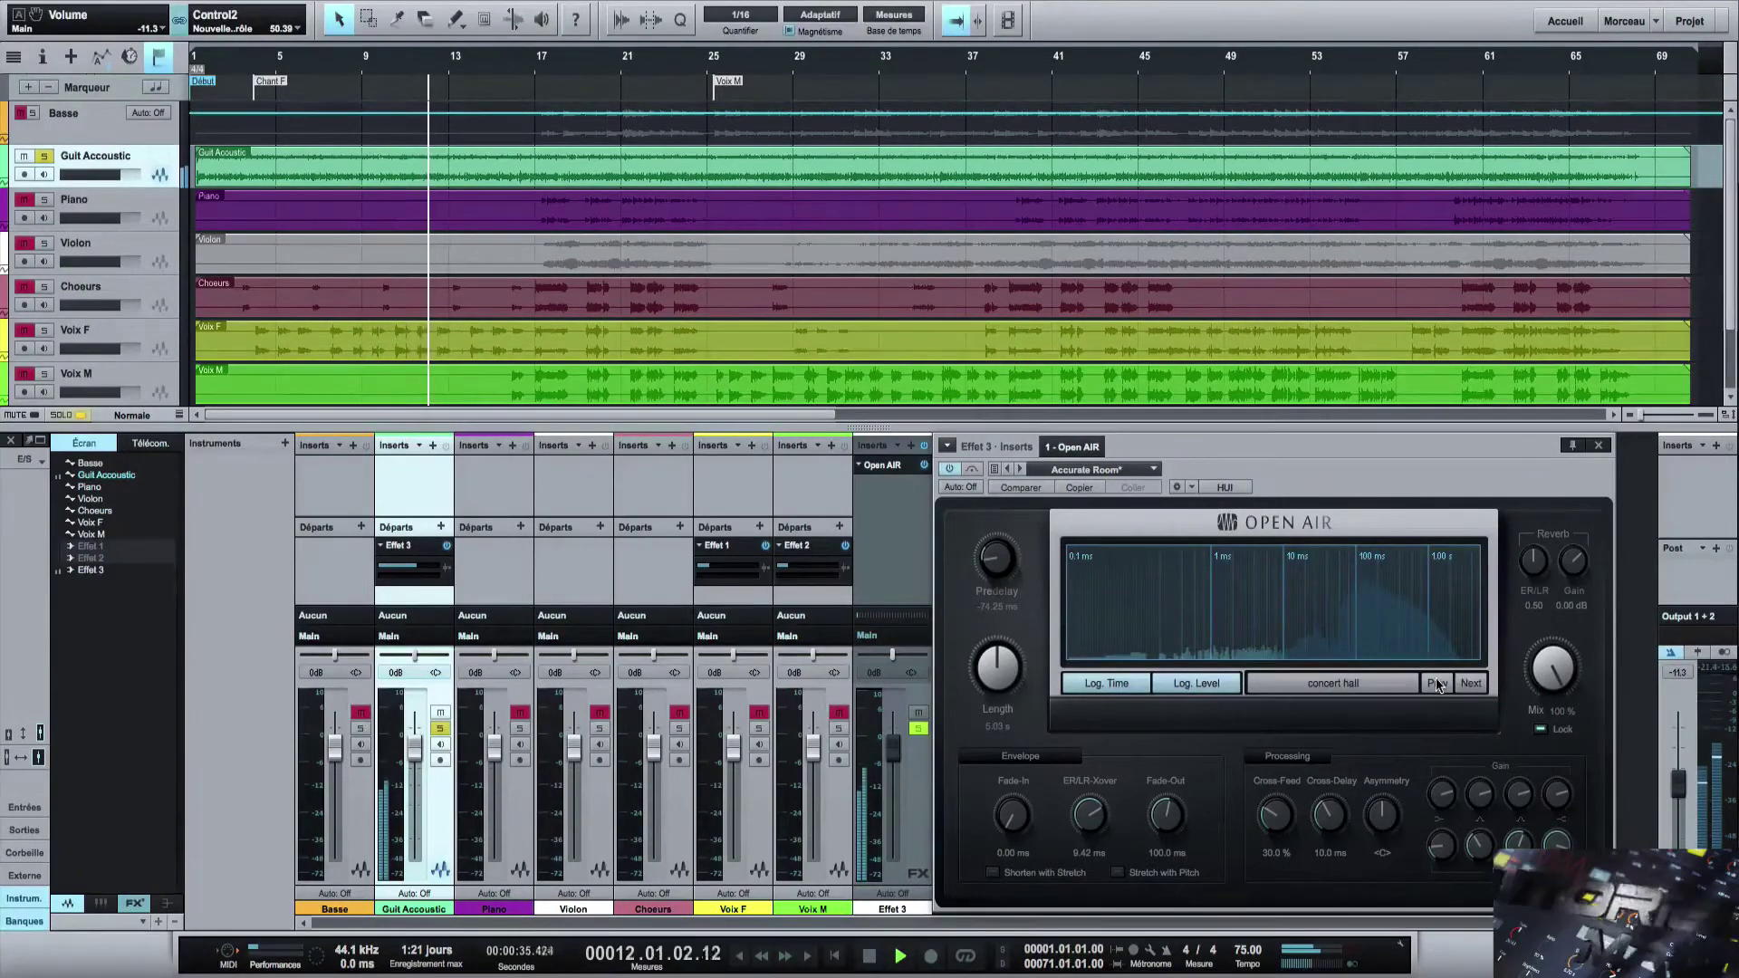
{"action": "left_click", "coordinate": [1438, 683]}
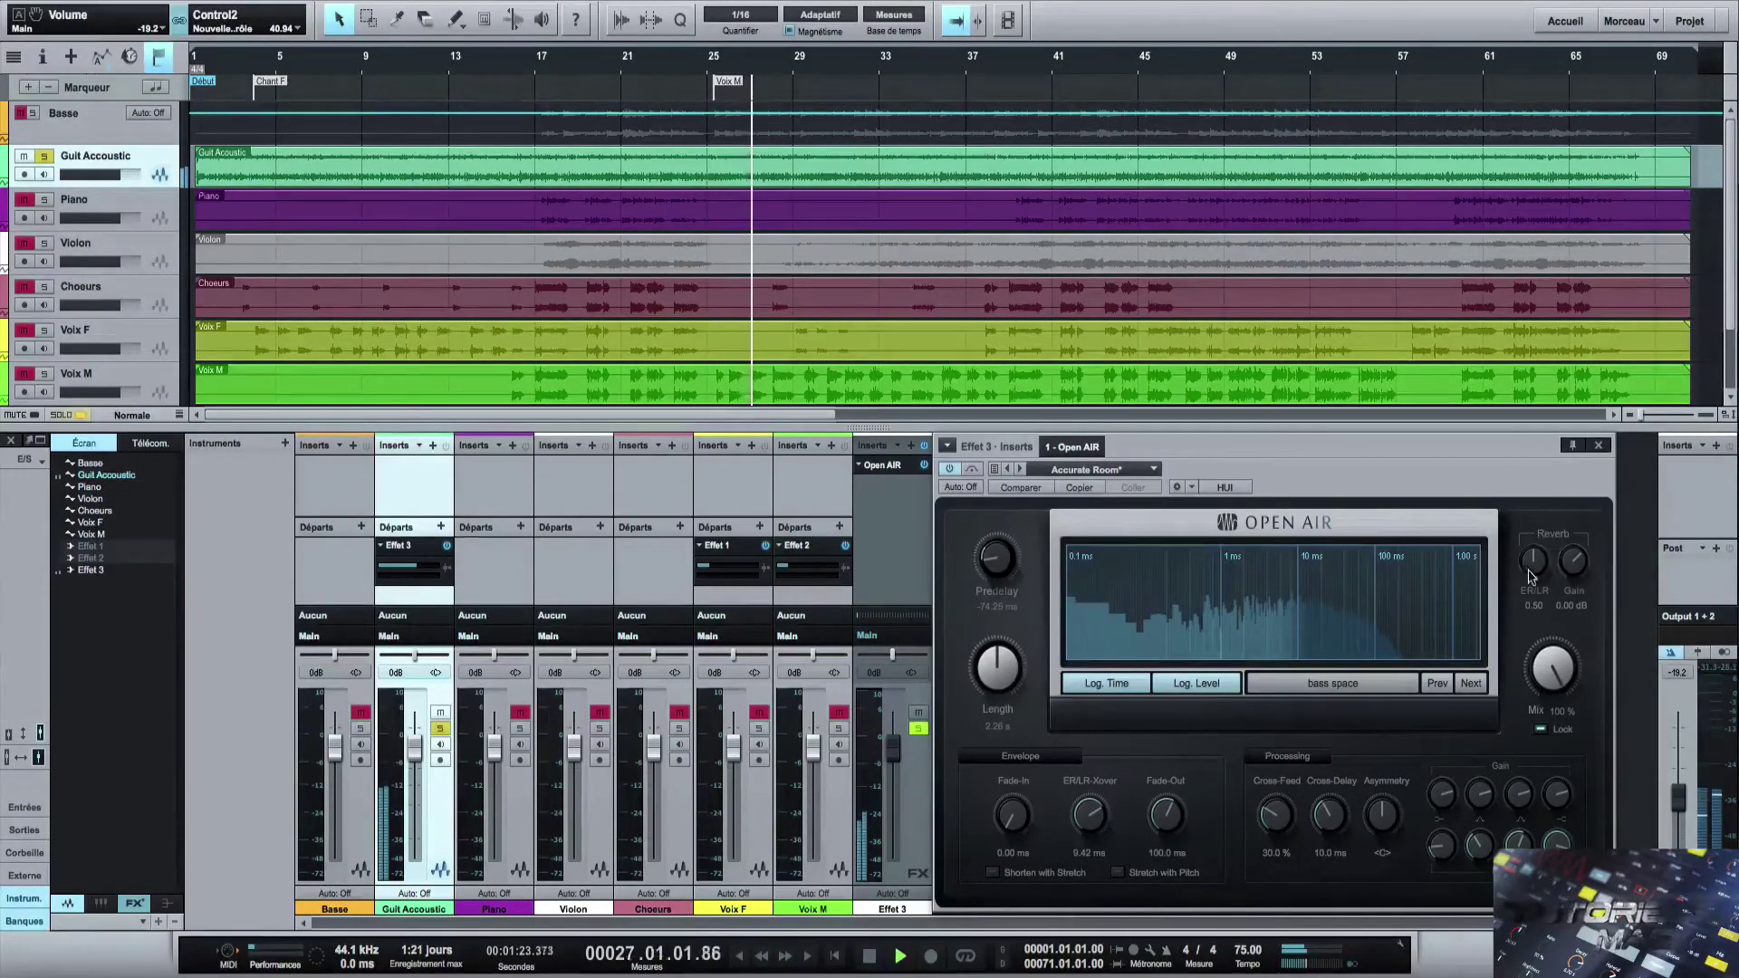
Set Open AIR's ER/LR balance to 0.45 and reverb Gain to -4.86 dB, keeping Mix at 100 %.
{"action": "left_click_drag", "start_coordinate": [1535, 566], "coordinate": [1524, 401]}
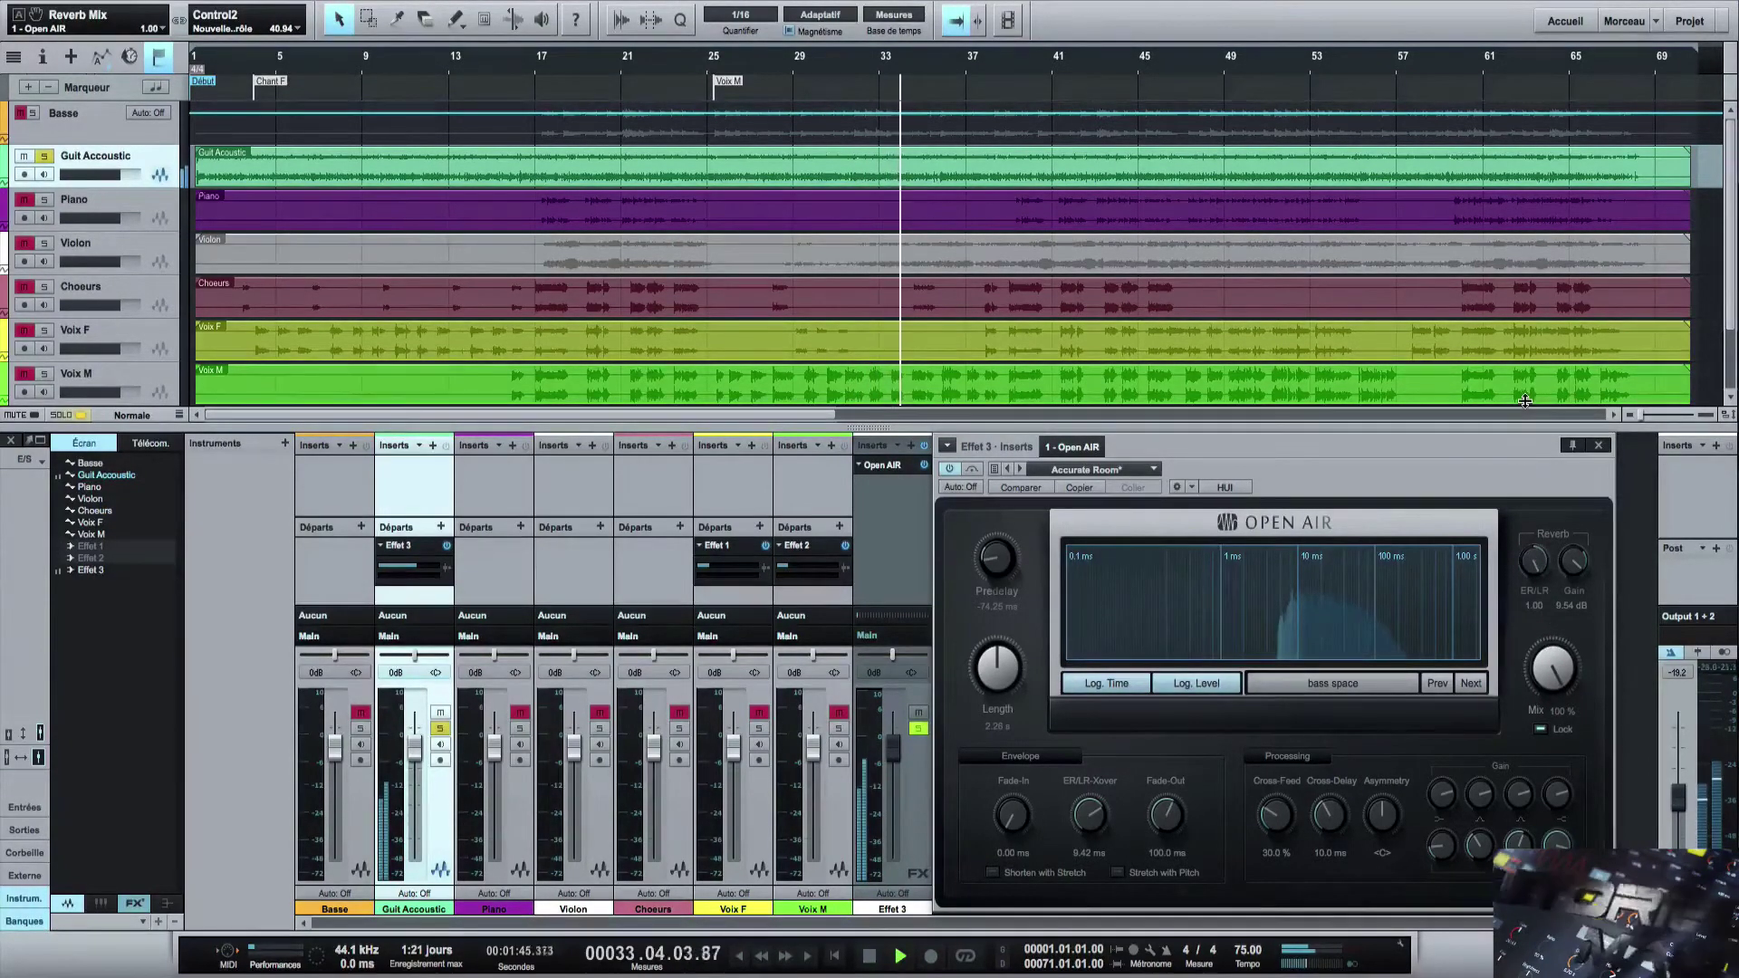
{"action": "left_click_drag", "start_coordinate": [1574, 561], "coordinate": [1577, 688]}
{"action": "left_click_drag", "start_coordinate": [1535, 560], "coordinate": [1542, 679]}
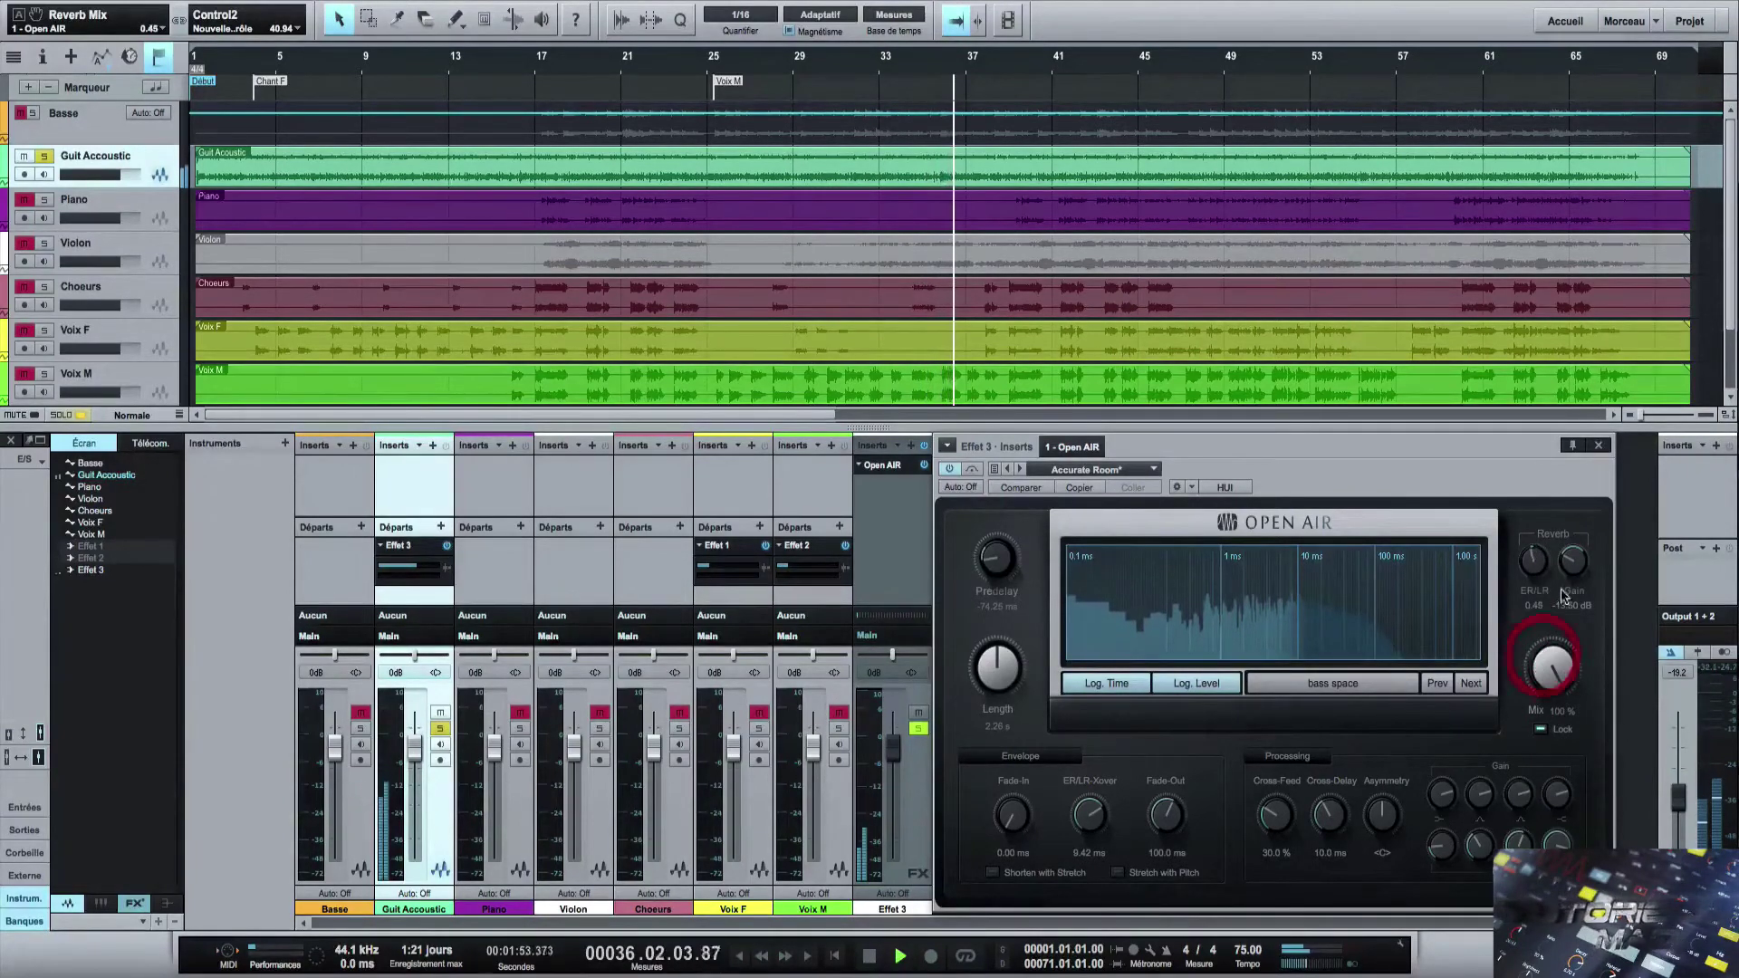
{"action": "left_click_drag", "start_coordinate": [1575, 564], "coordinate": [1581, 526]}
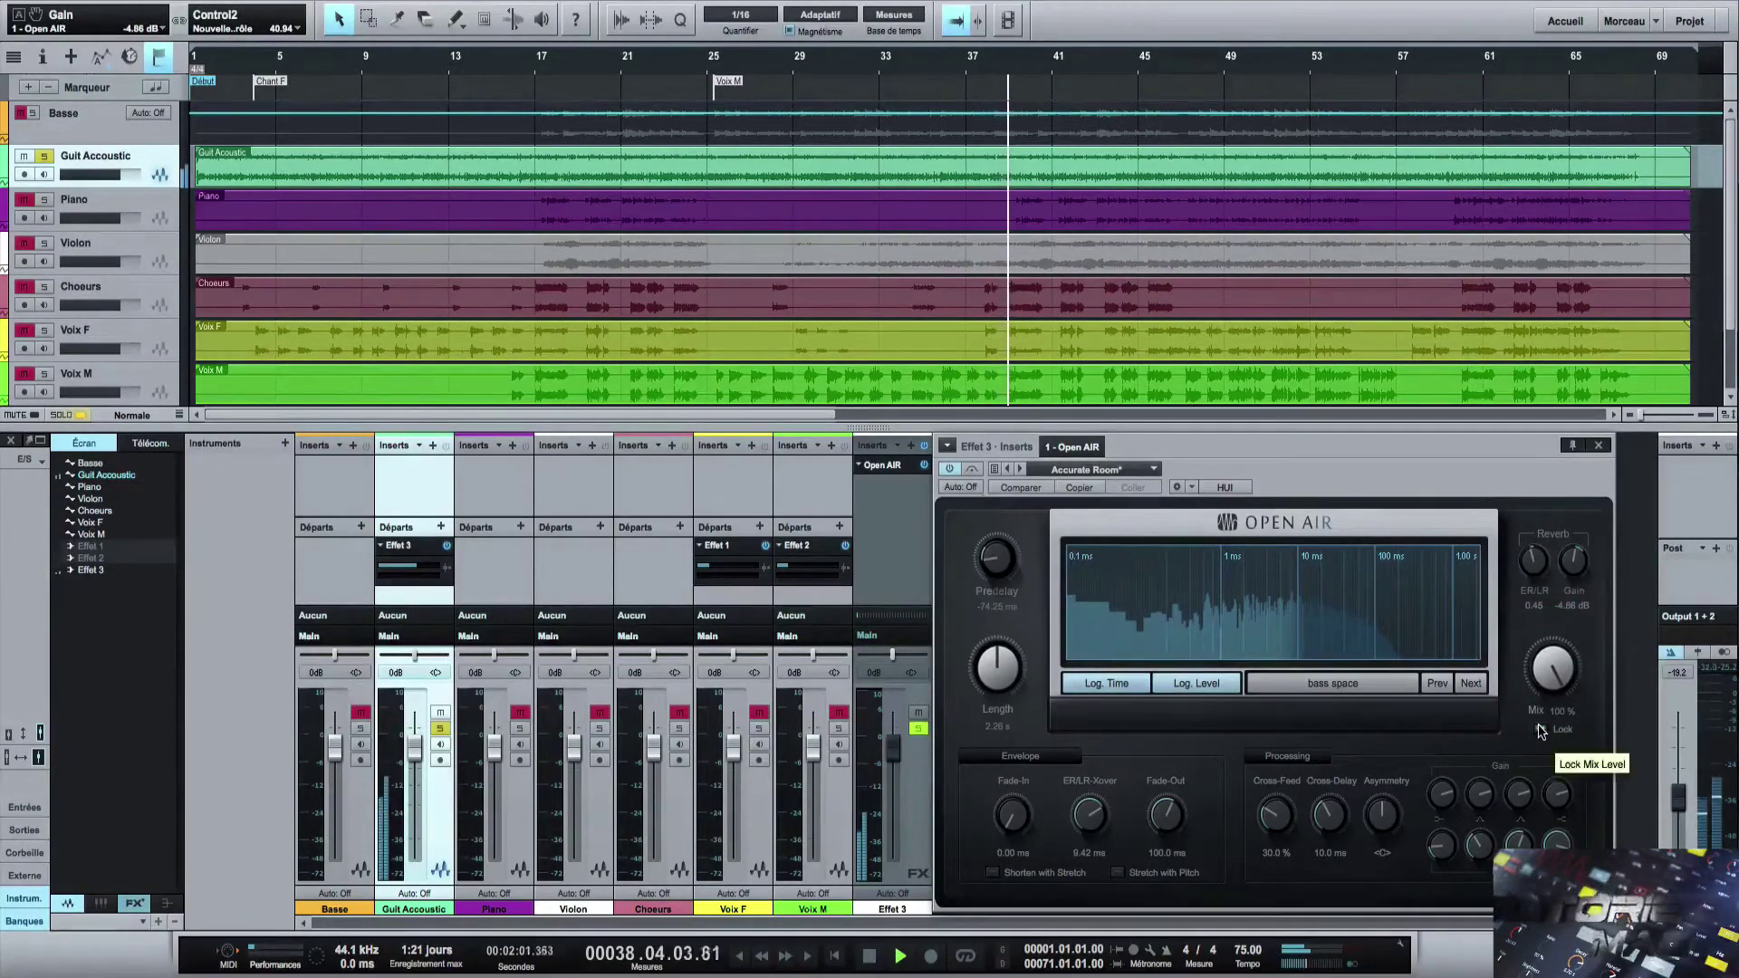
{"action": "left_click_drag", "start_coordinate": [1549, 654], "coordinate": [1588, 594]}
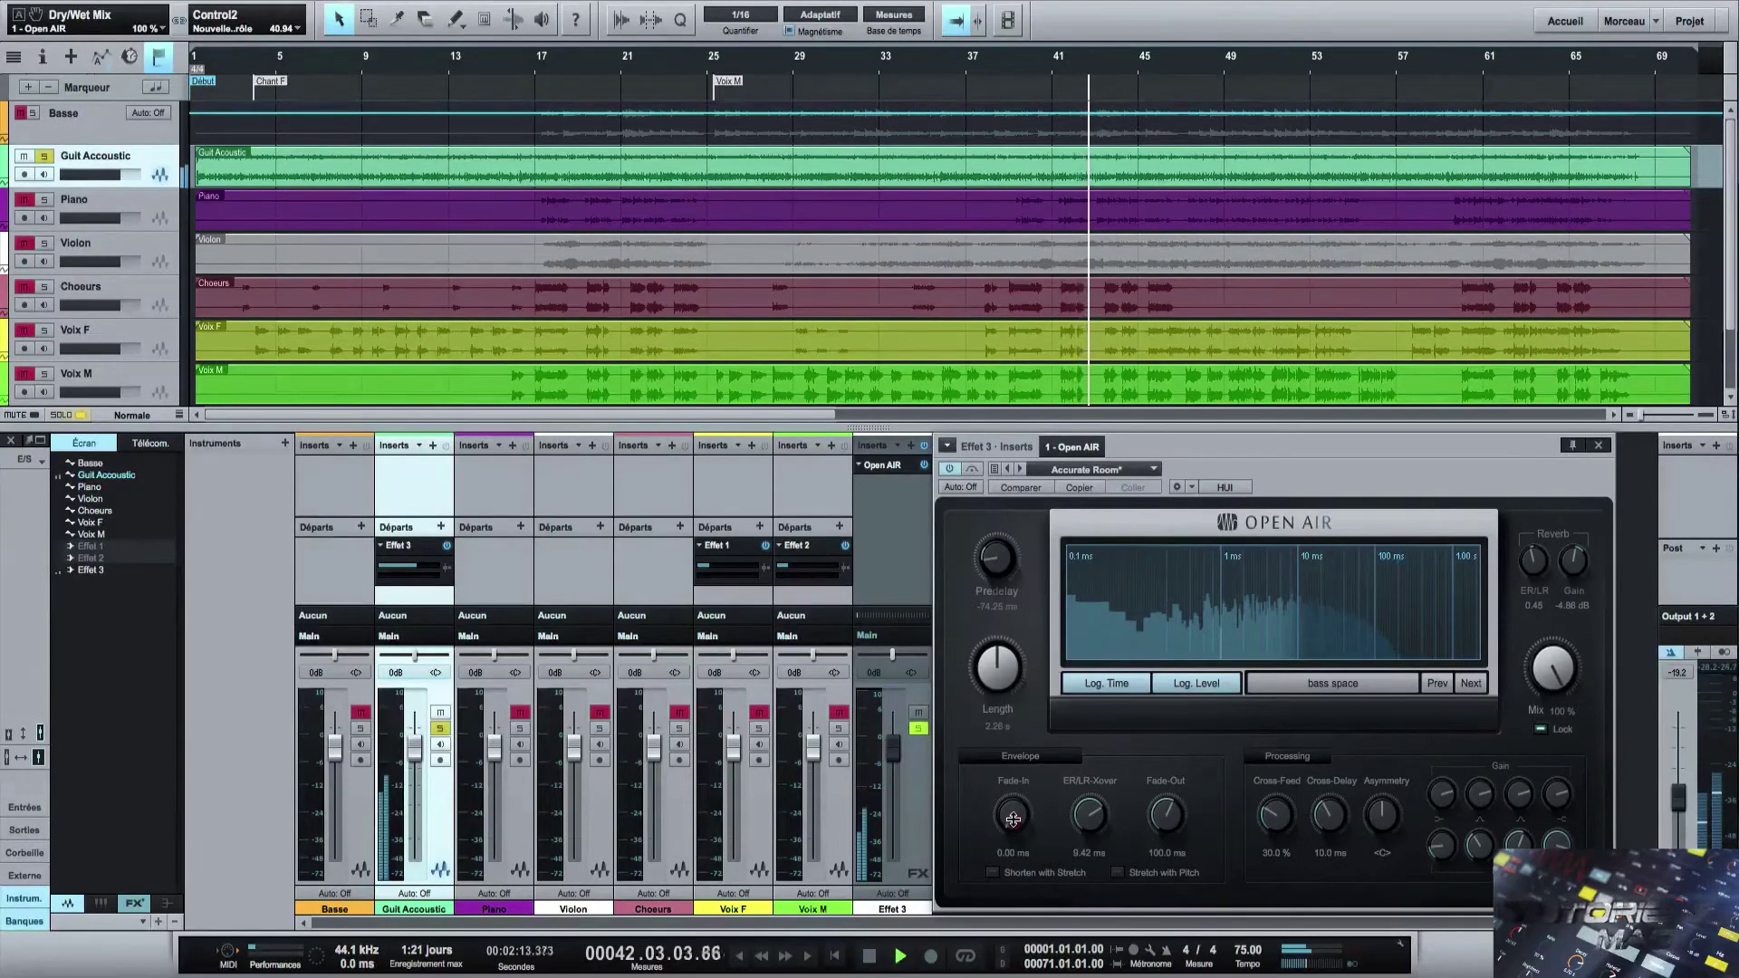
Lengthen Open AIR's Fade-In and Fade-Out times and set the ER/LR-Xover to 13.1 ms.
{"action": "left_click_drag", "start_coordinate": [1013, 819], "coordinate": [1031, 760]}
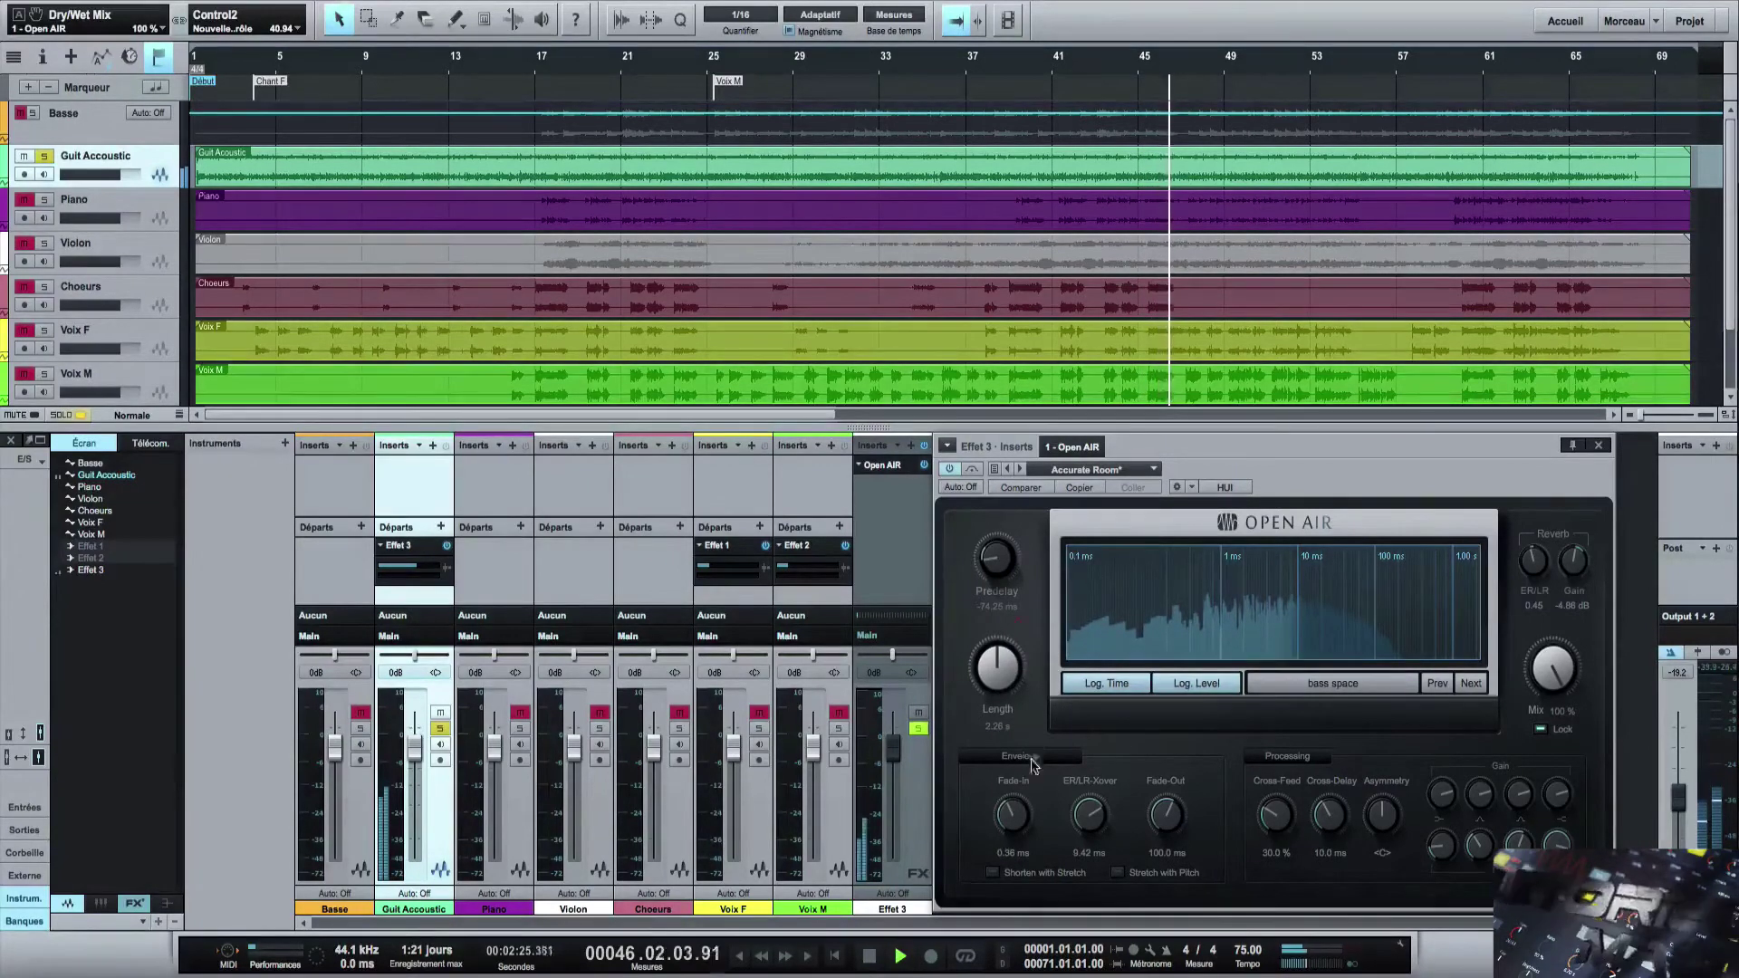
{"action": "left_click_drag", "start_coordinate": [1089, 815], "coordinate": [1089, 859]}
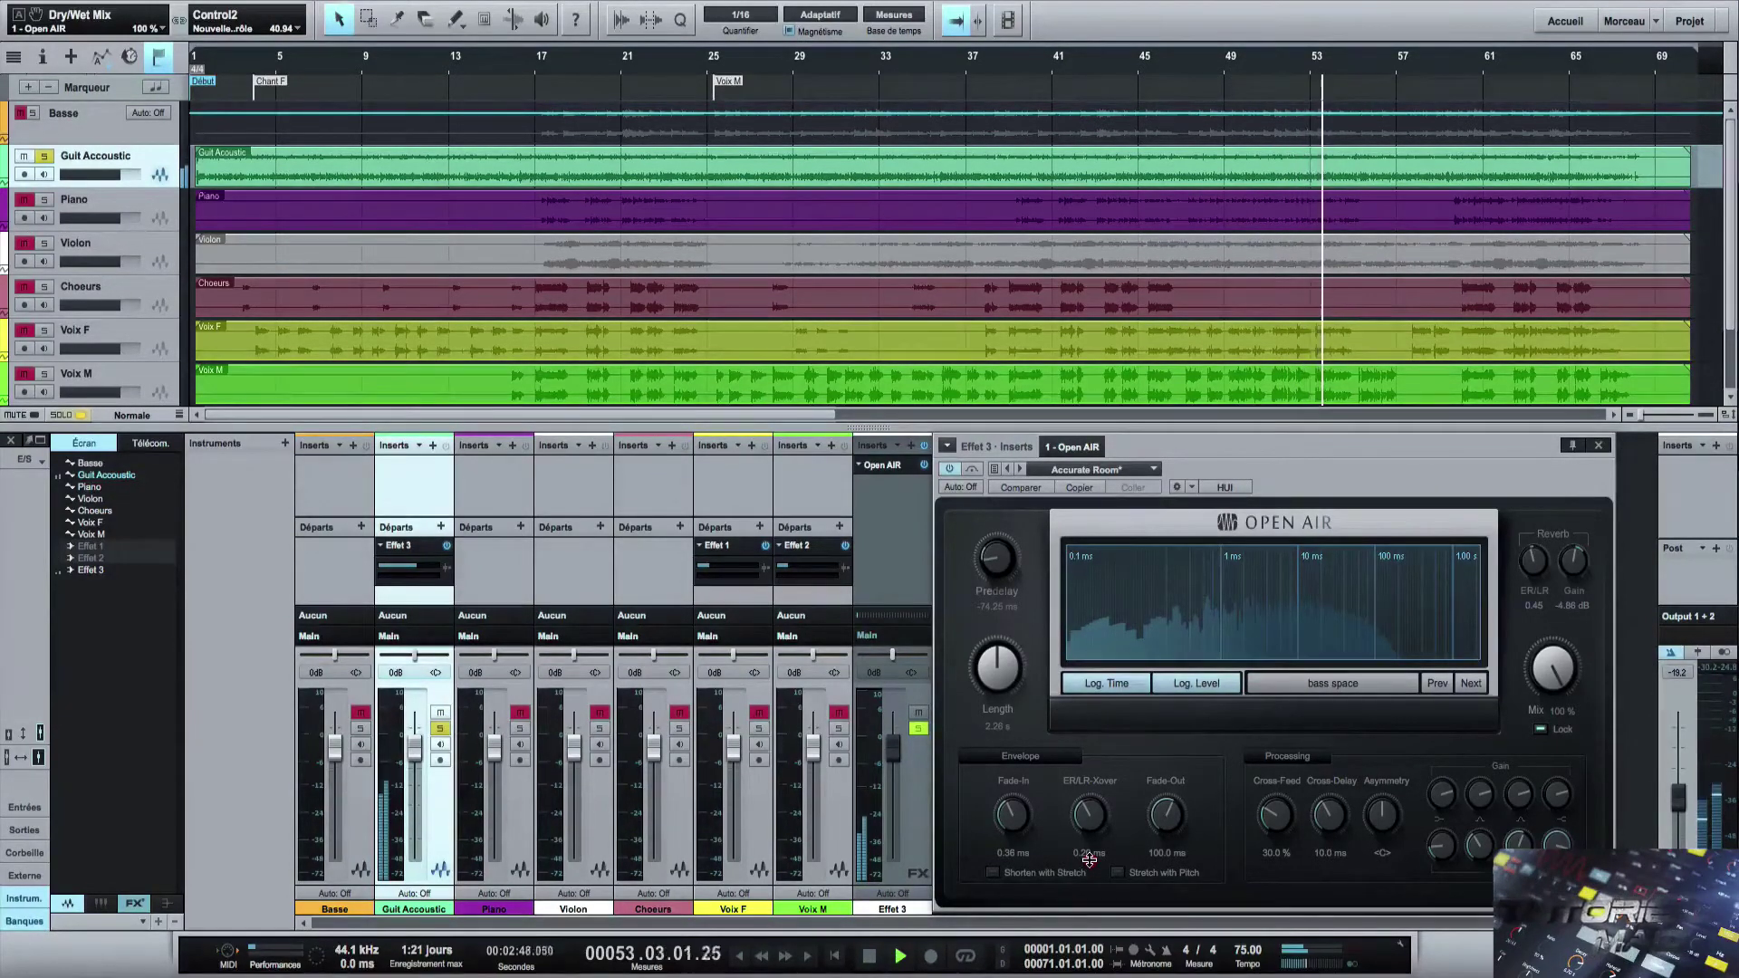
{"action": "left_click_drag", "start_coordinate": [1089, 855], "coordinate": [1149, 758]}
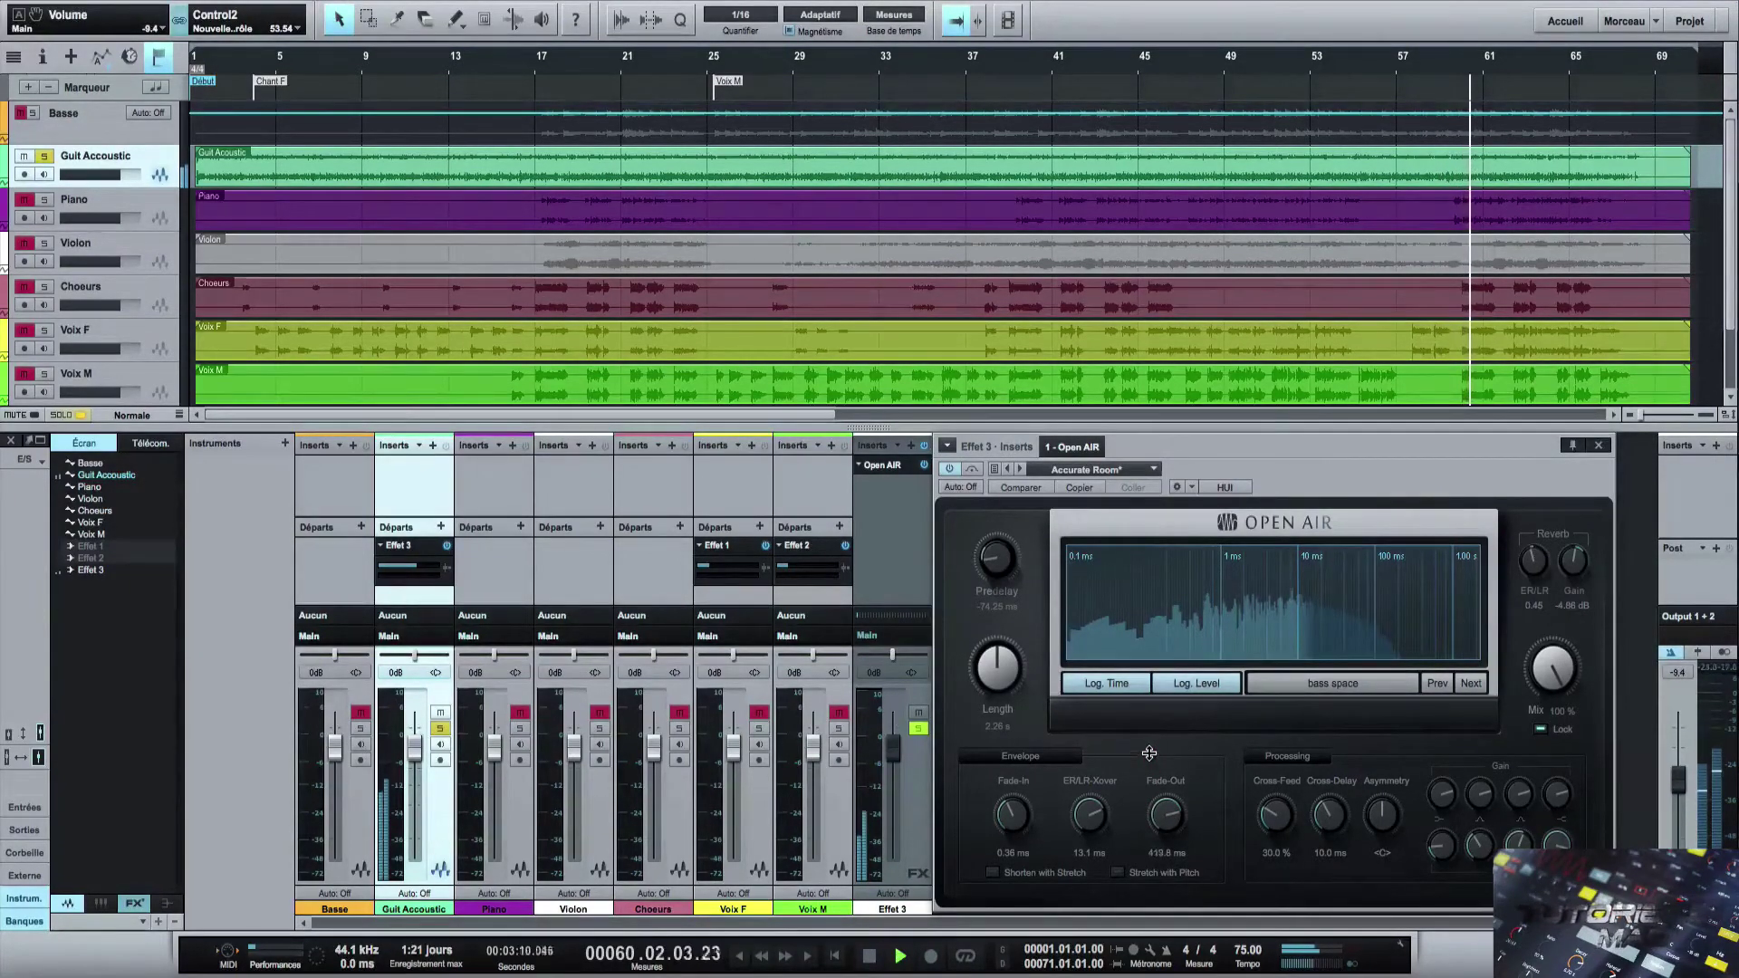
{"action": "left_click_drag", "start_coordinate": [1148, 753], "coordinate": [1149, 737]}
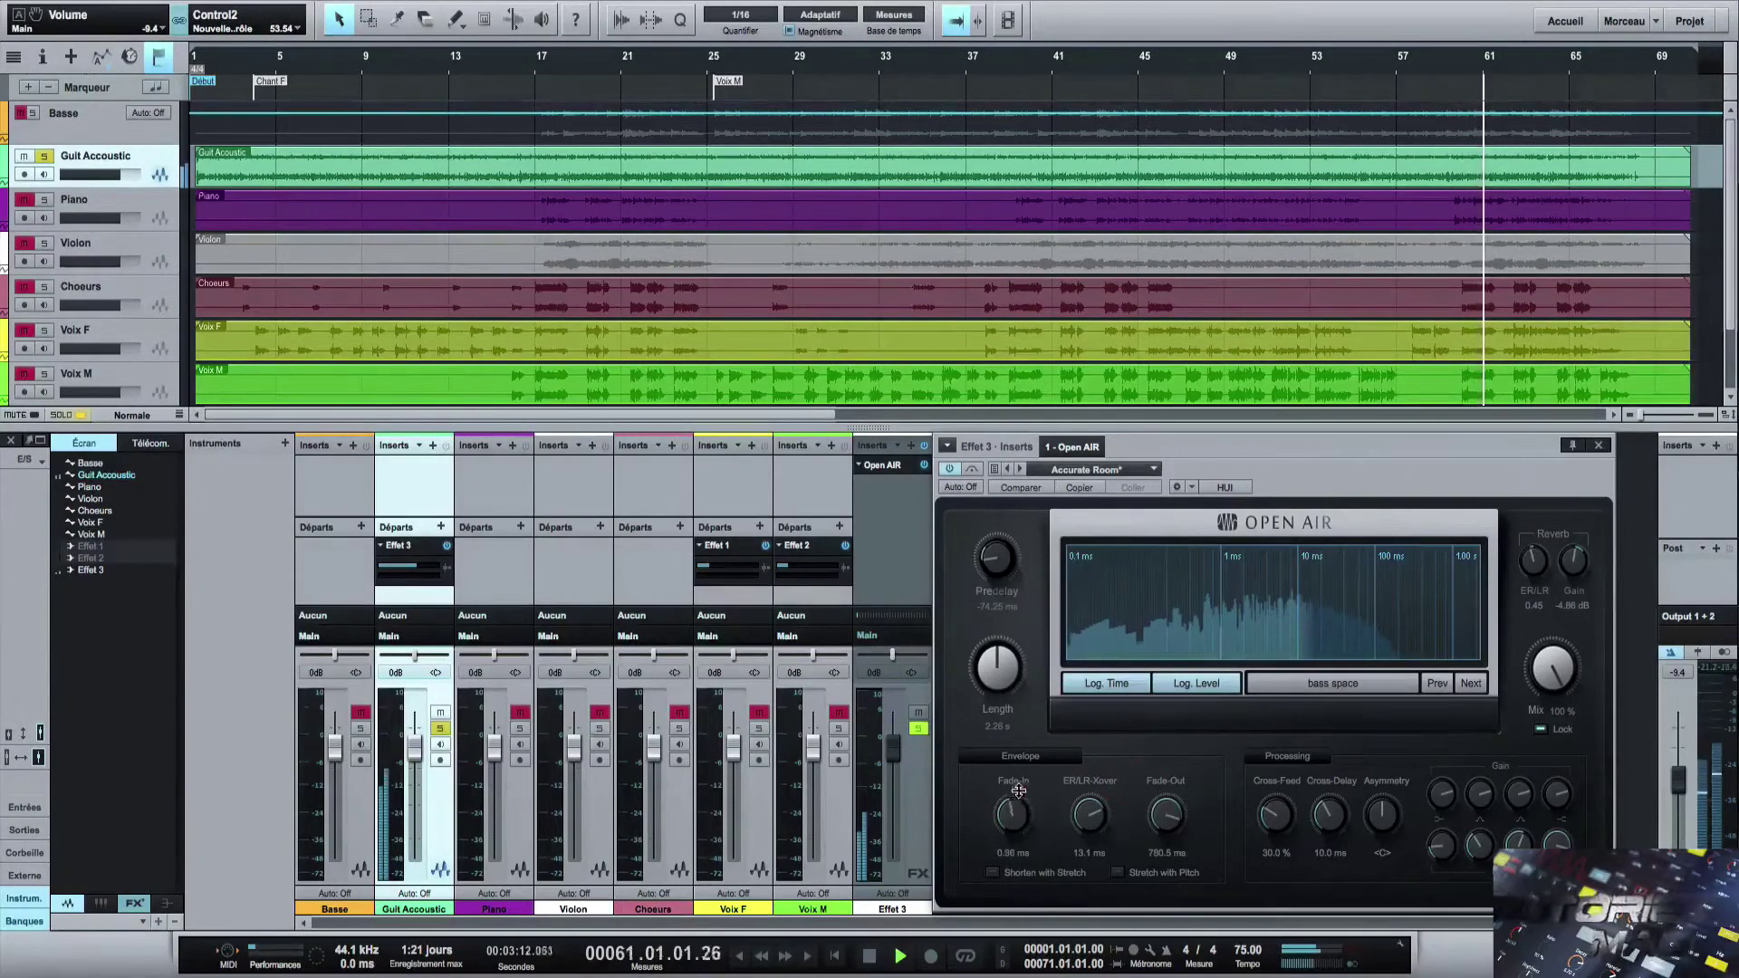
Set Open AIR's Fade-In to 19.3 ms, sweep the ER/LR-Xover from 0.20 to about 11.8 ms, and shorten Fade-Out to about 55.9 ms.
{"action": "left_click_drag", "start_coordinate": [1018, 790], "coordinate": [1025, 759]}
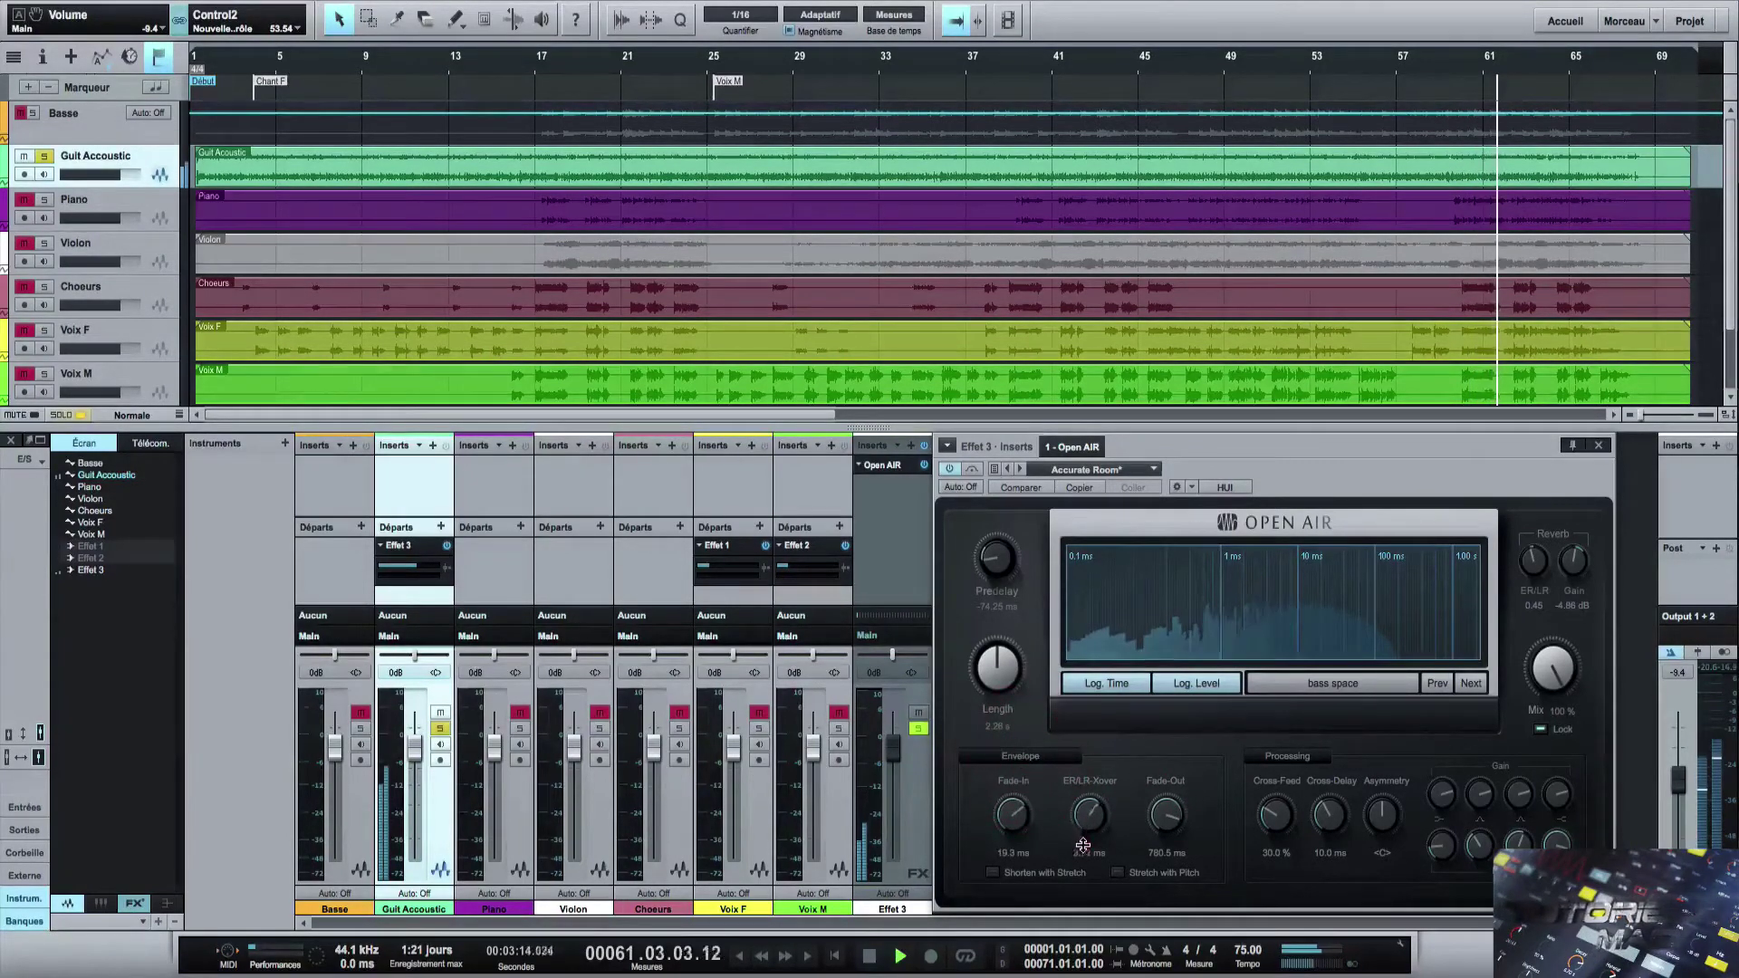
{"action": "left_click_drag", "start_coordinate": [1083, 845], "coordinate": [1083, 894]}
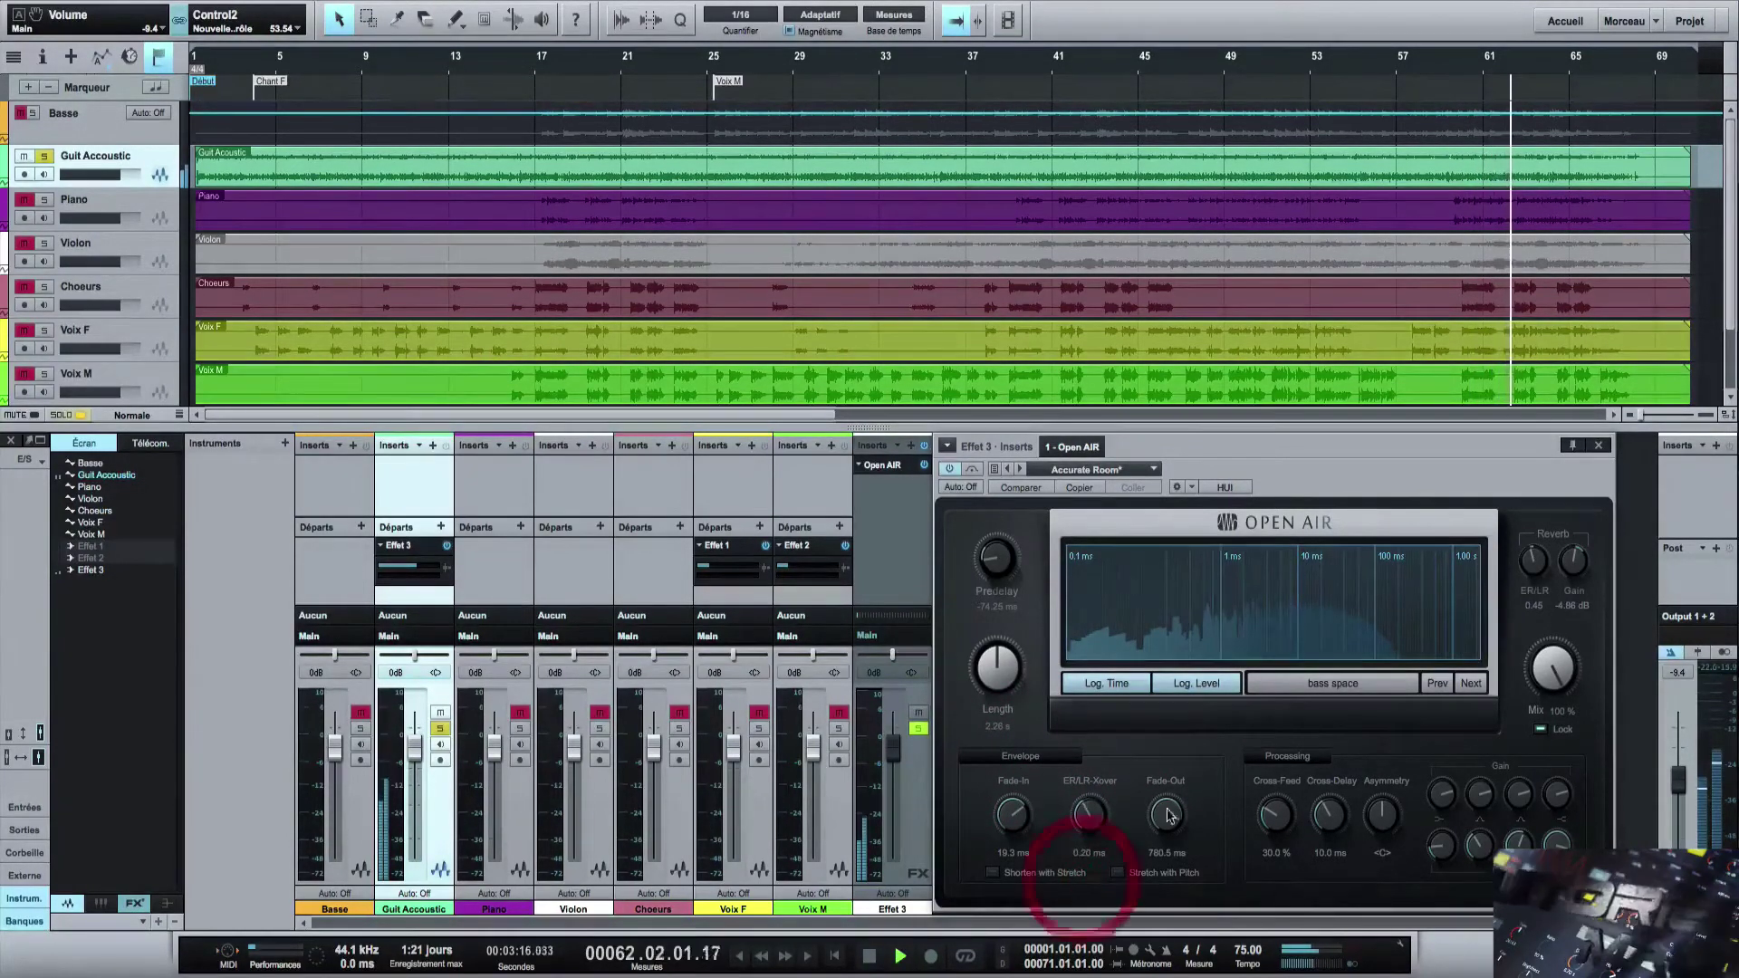
{"action": "left_click_drag", "start_coordinate": [1096, 813], "coordinate": [1103, 758]}
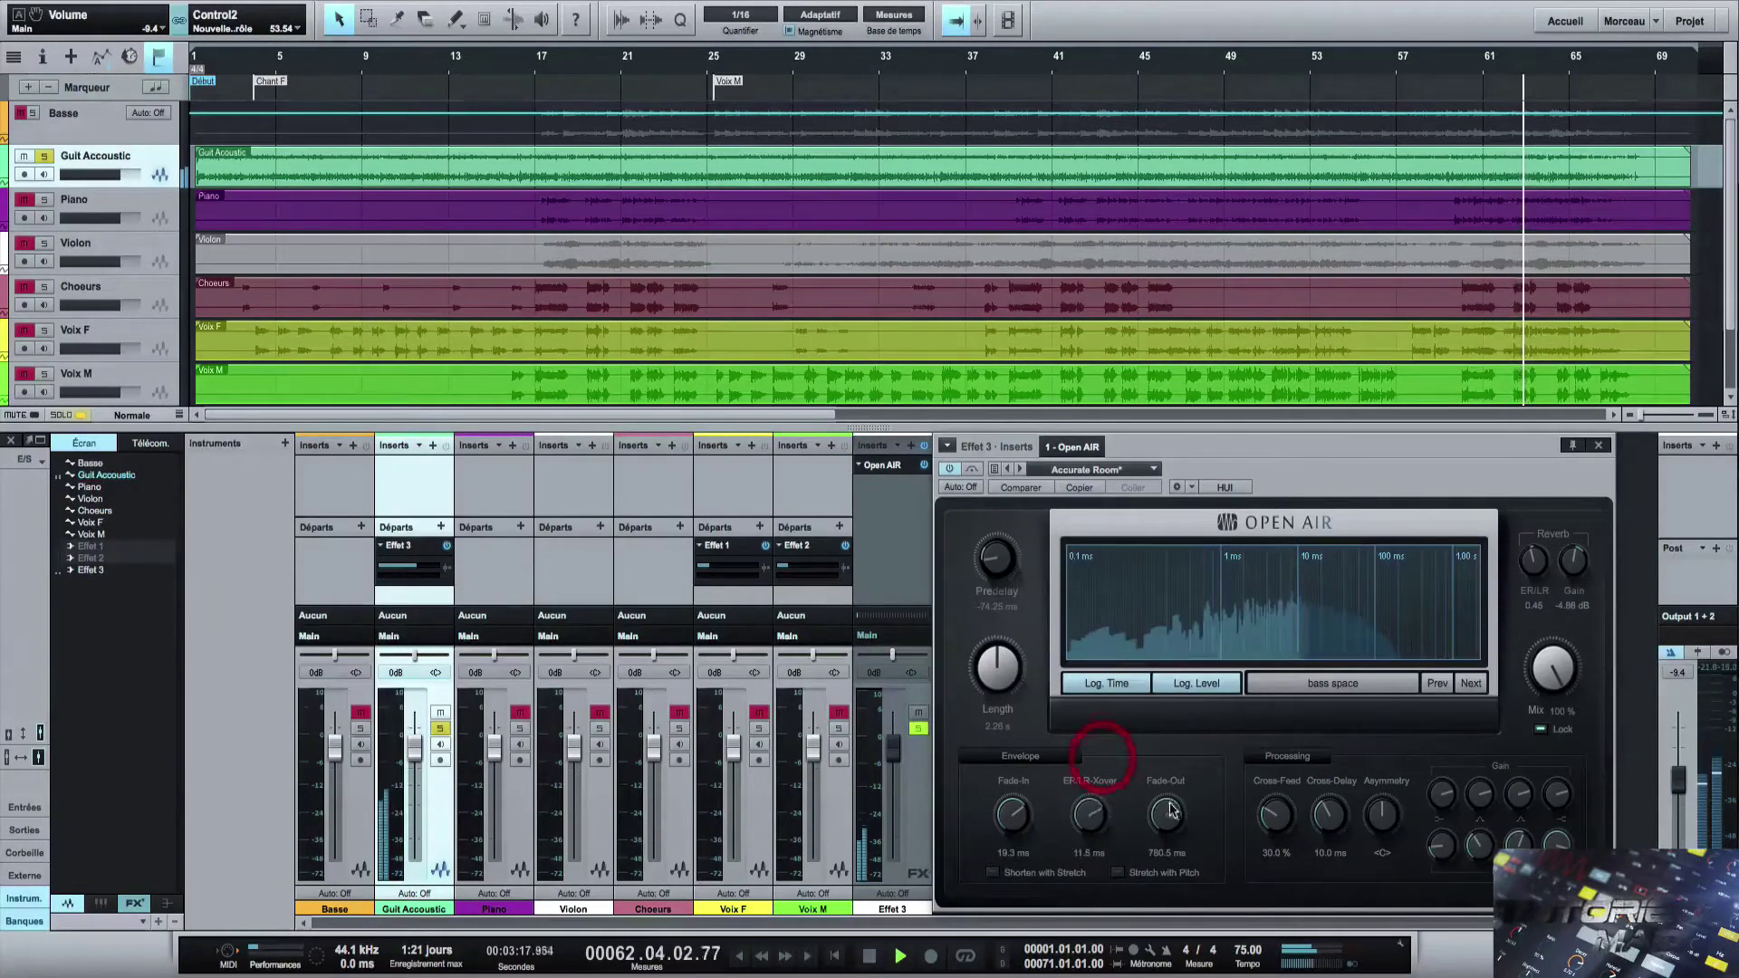
{"action": "left_click_drag", "start_coordinate": [1171, 809], "coordinate": [1156, 860]}
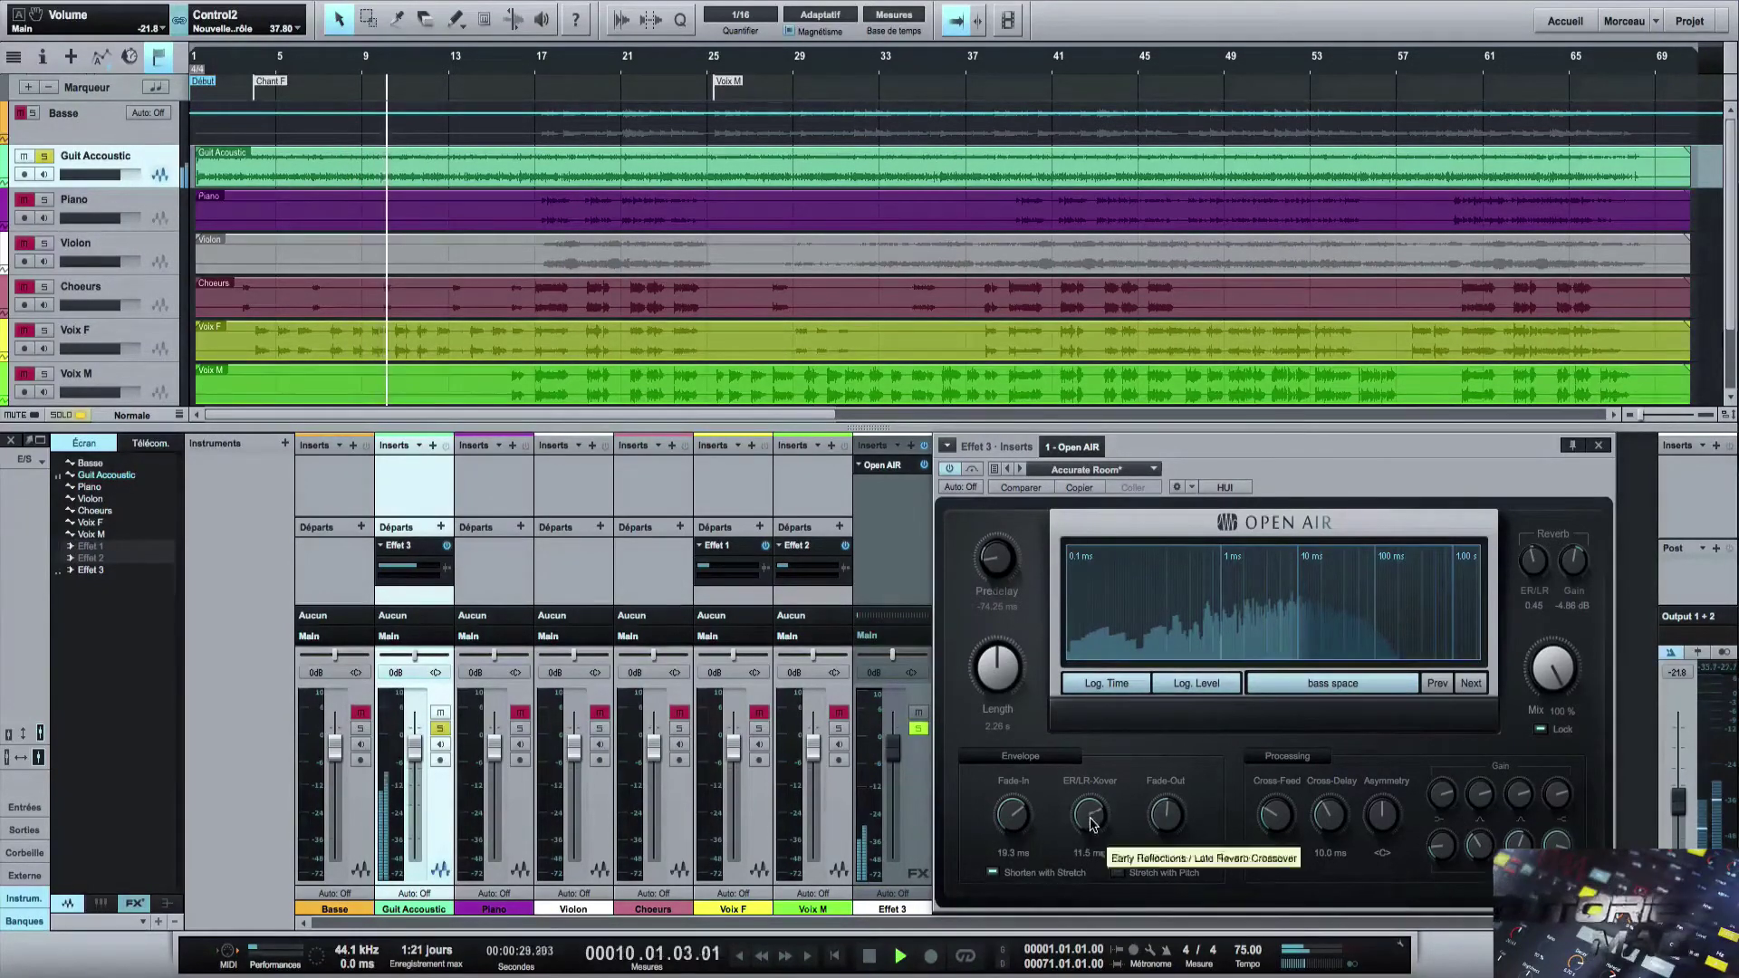
Set the ER/LR-Xover to 10.7 ms, Predelay to -60.75 ms, the ER/LR balance to 0.28 and Length to 2.01 s.
{"action": "left_click_drag", "start_coordinate": [1083, 816], "coordinate": [1083, 810]}
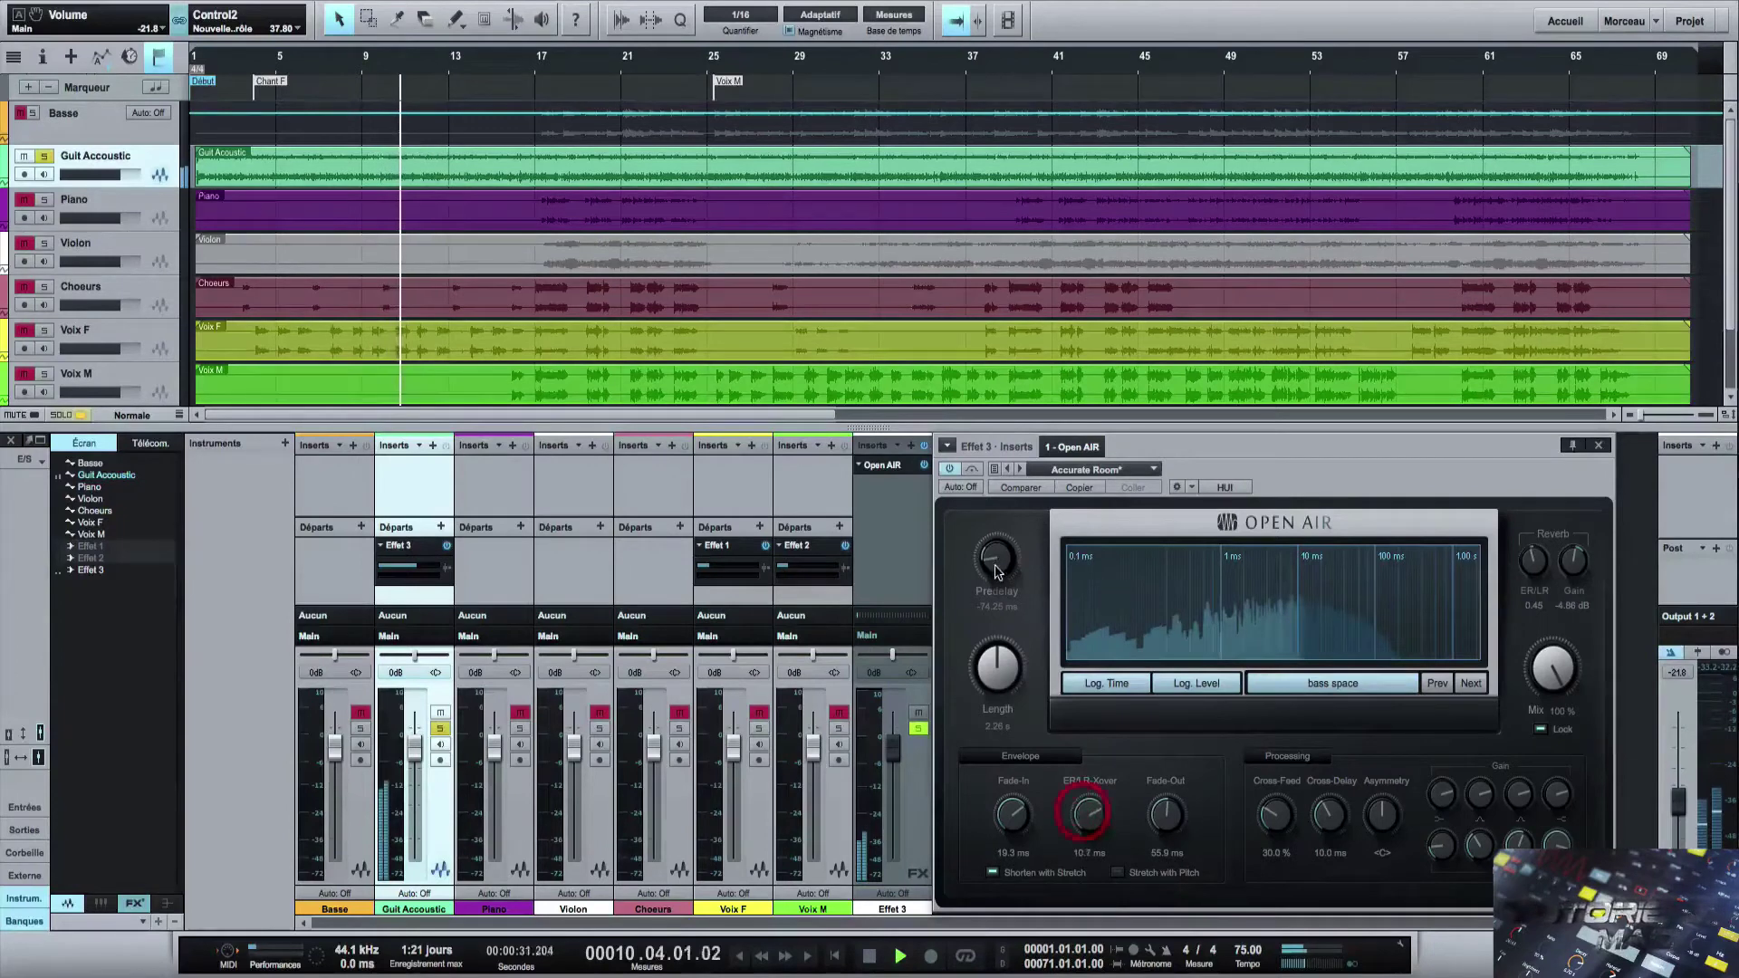
{"action": "left_click_drag", "start_coordinate": [994, 555], "coordinate": [993, 558]}
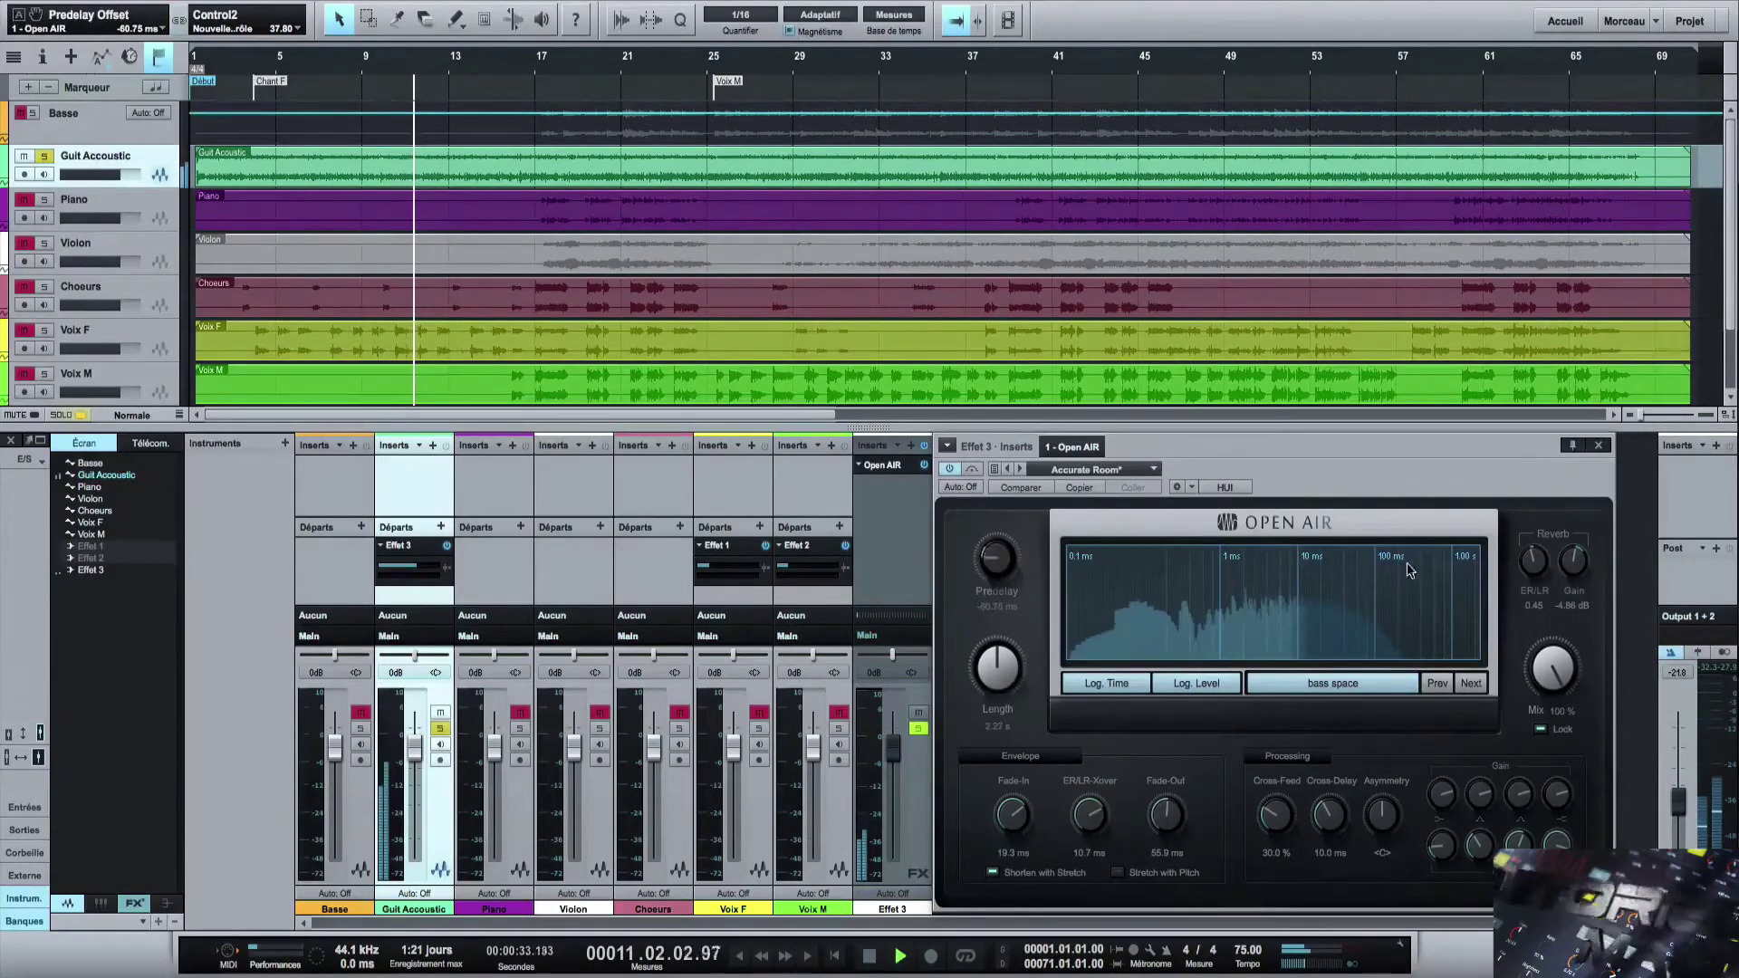
{"action": "mouse_move", "coordinate": [1527, 581]}
{"action": "left_mouse_down"}
{"action": "mouse_move", "coordinate": [1535, 544]}
{"action": "mouse_move", "coordinate": [1527, 602]}
{"action": "left_mouse_up"}
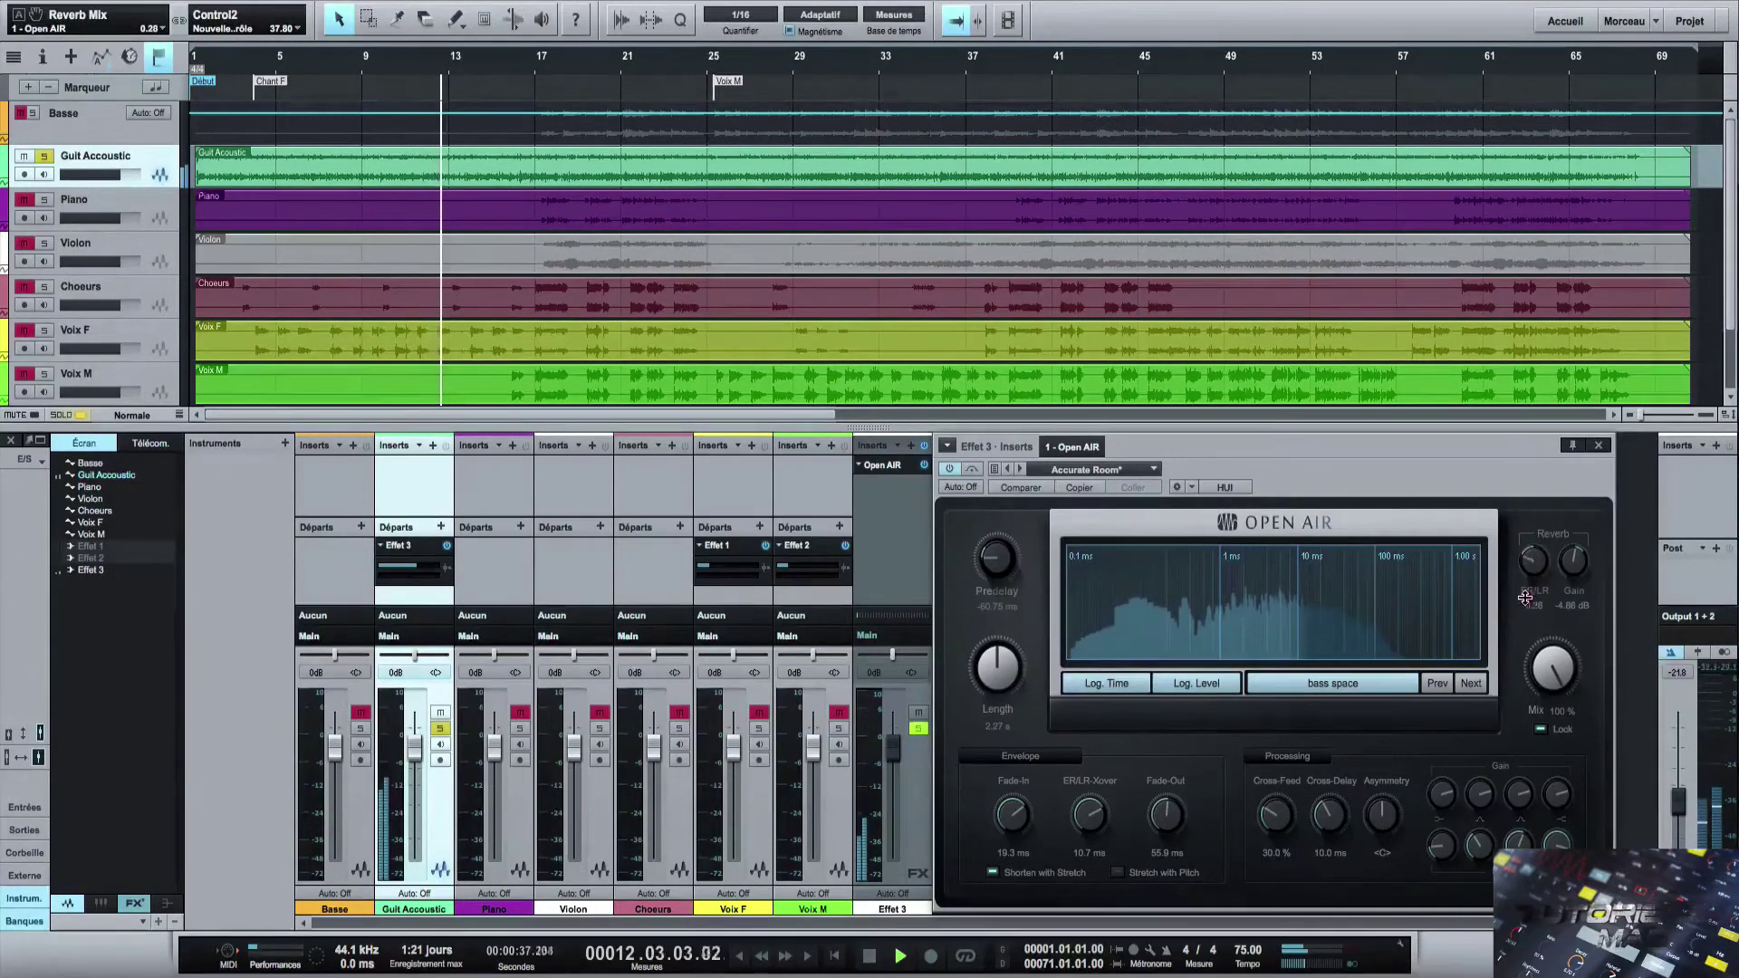
{"action": "left_click_drag", "start_coordinate": [985, 676], "coordinate": [986, 744]}
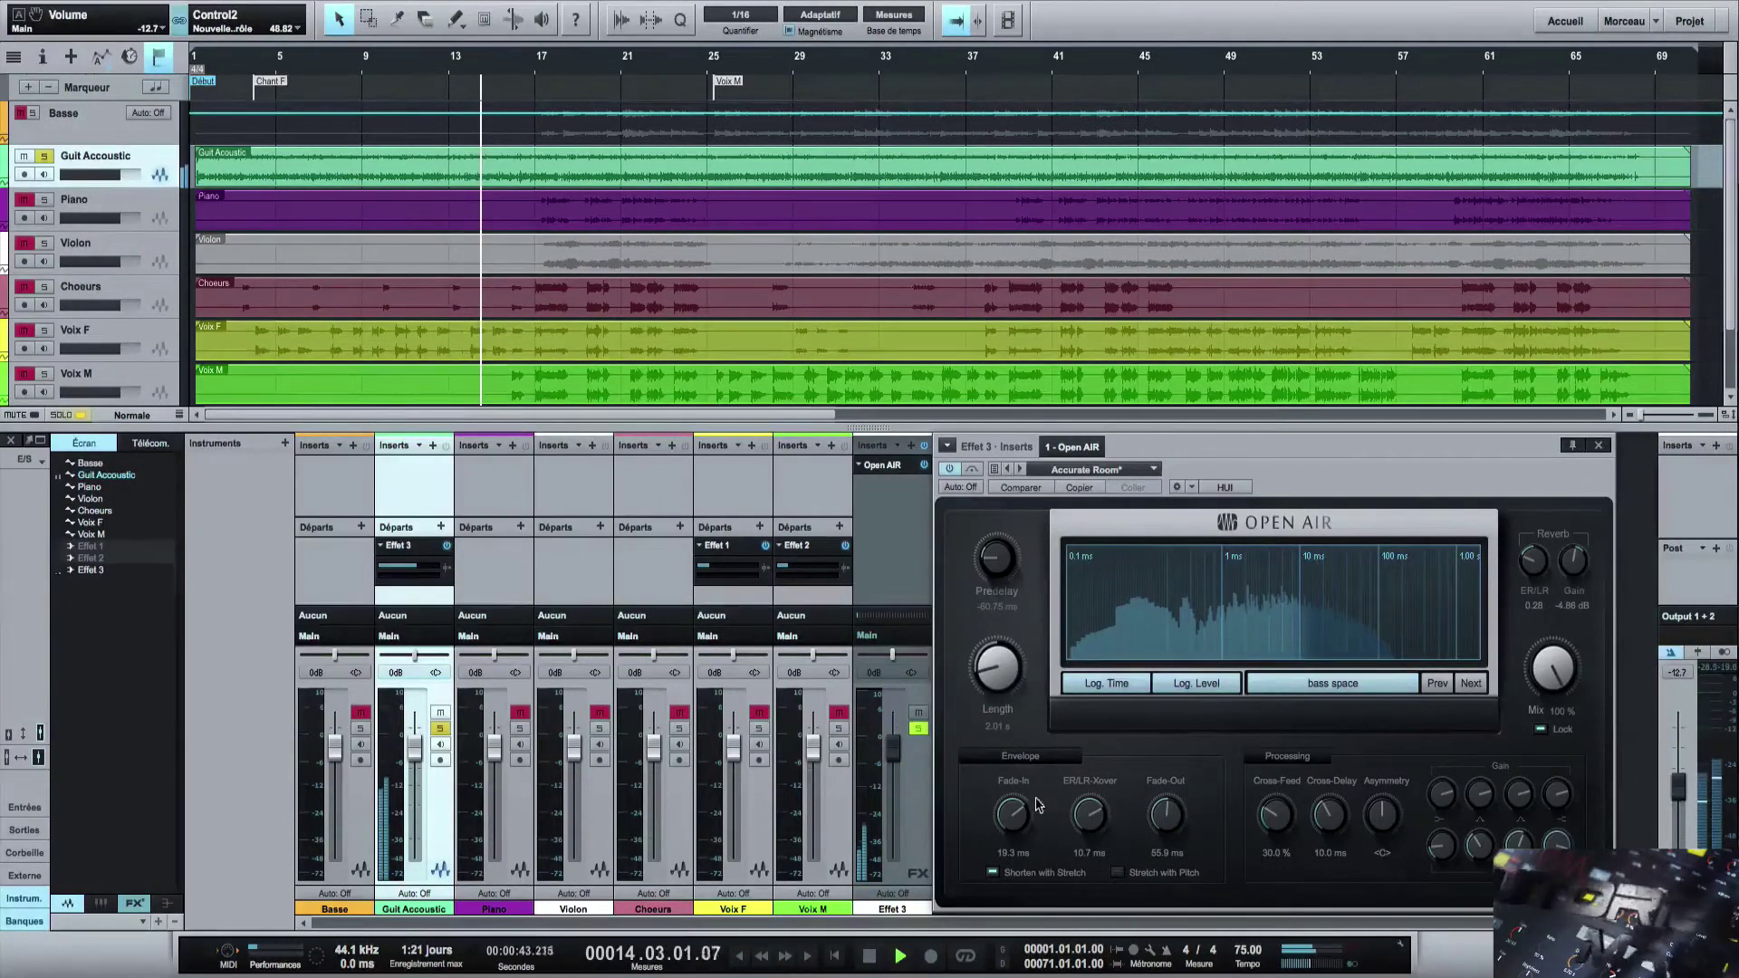
Set Fade-In to 0.16 ms, ER/LR-Xover to 0.08 ms and Fade-Out to 112.3 ms, with Length slightly increased and Stretch with Pitch enabled.
{"action": "left_click_drag", "start_coordinate": [1012, 828], "coordinate": [1010, 883]}
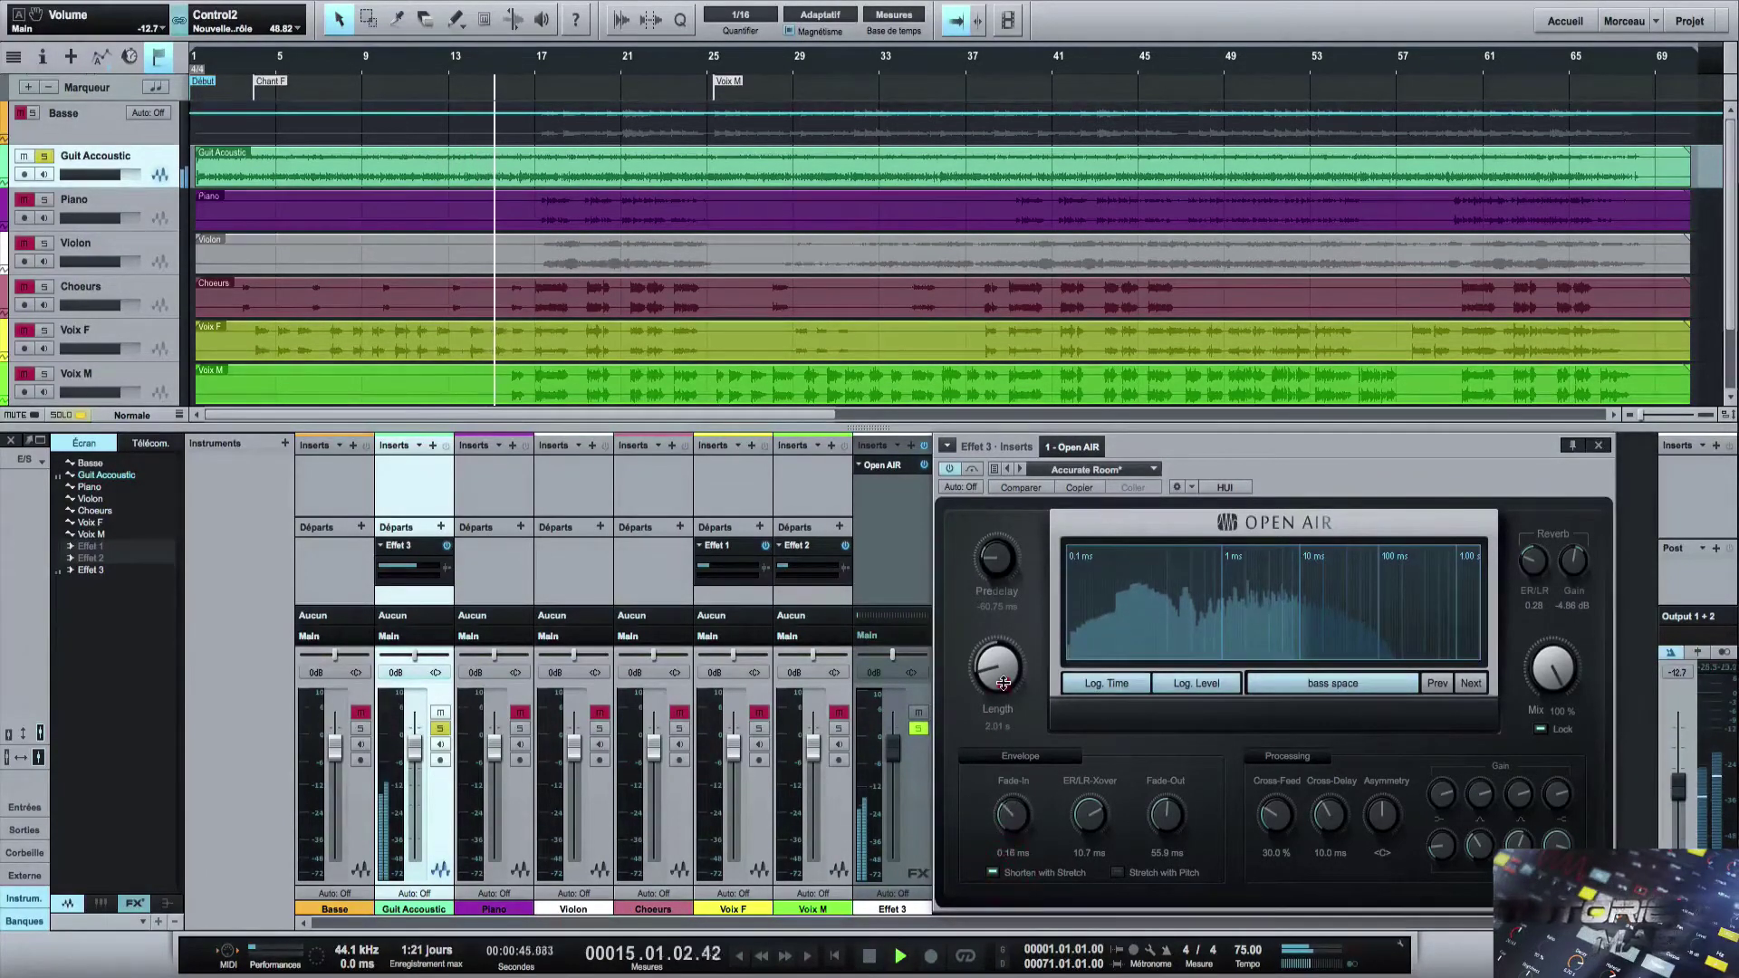
{"action": "mouse_move", "coordinate": [1002, 684]}
{"action": "left_mouse_down"}
{"action": "mouse_move", "coordinate": [1003, 702]}
{"action": "mouse_move", "coordinate": [1012, 569]}
{"action": "mouse_move", "coordinate": [1005, 684]}
{"action": "left_mouse_up"}
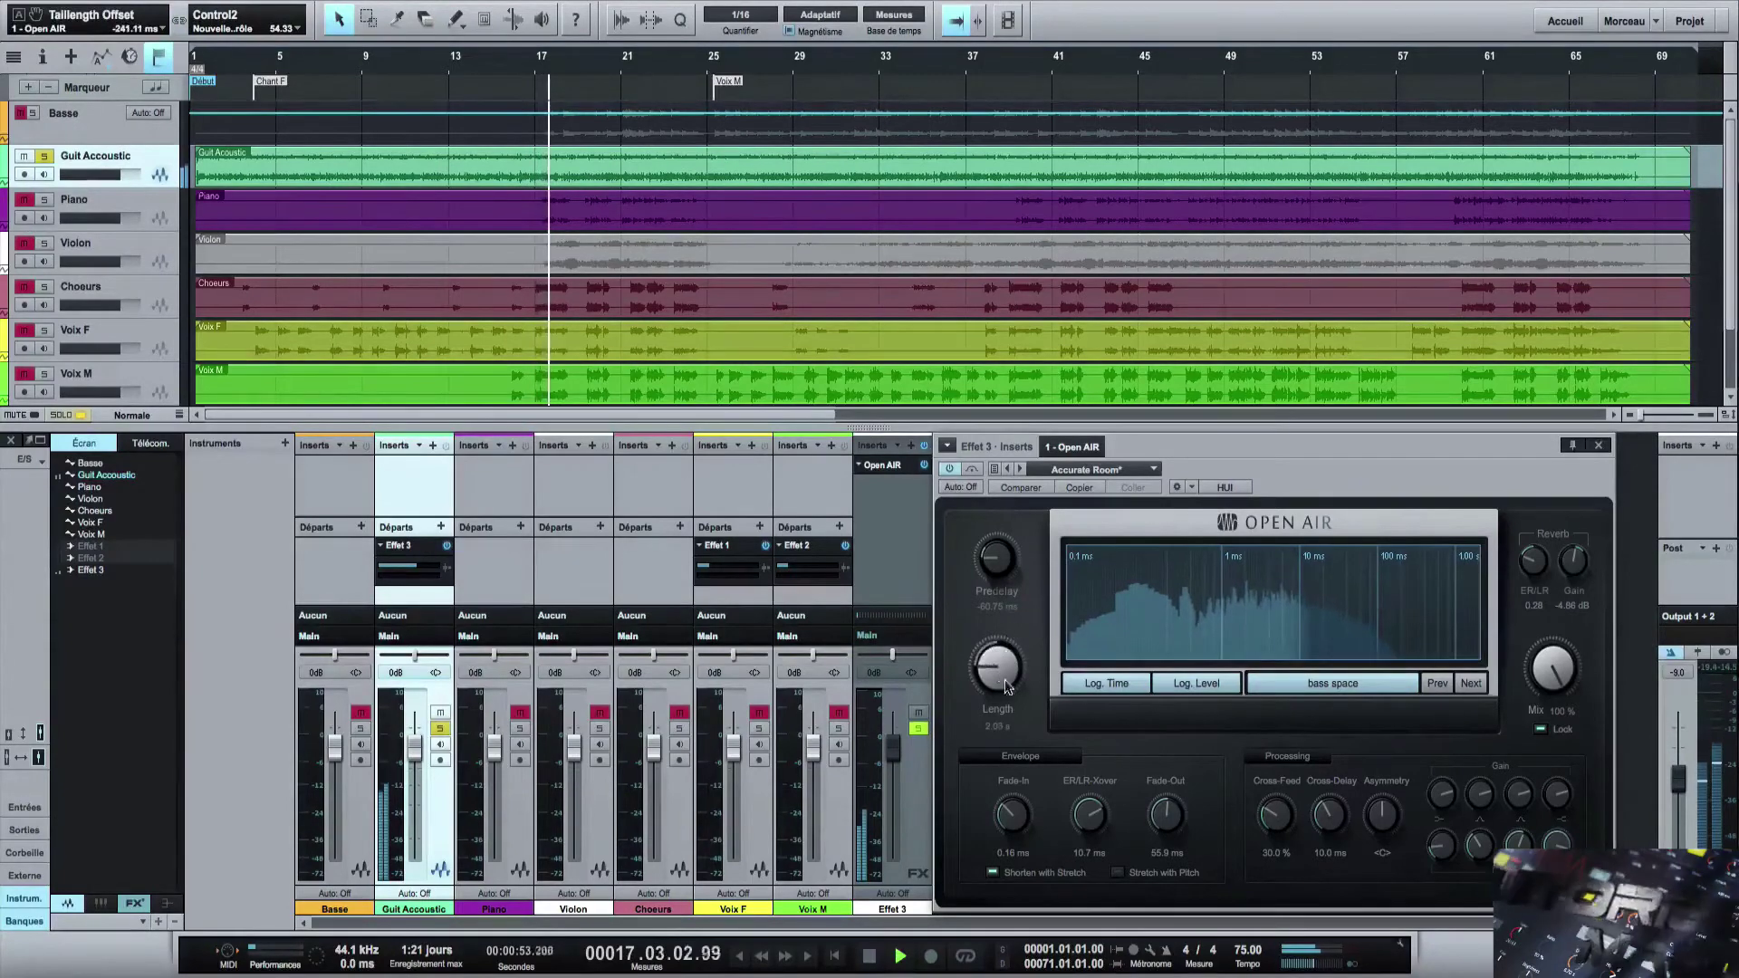
{"action": "left_click_drag", "start_coordinate": [1088, 813], "coordinate": [1082, 906]}
{"action": "left_click_drag", "start_coordinate": [1166, 833], "coordinate": [1161, 796]}
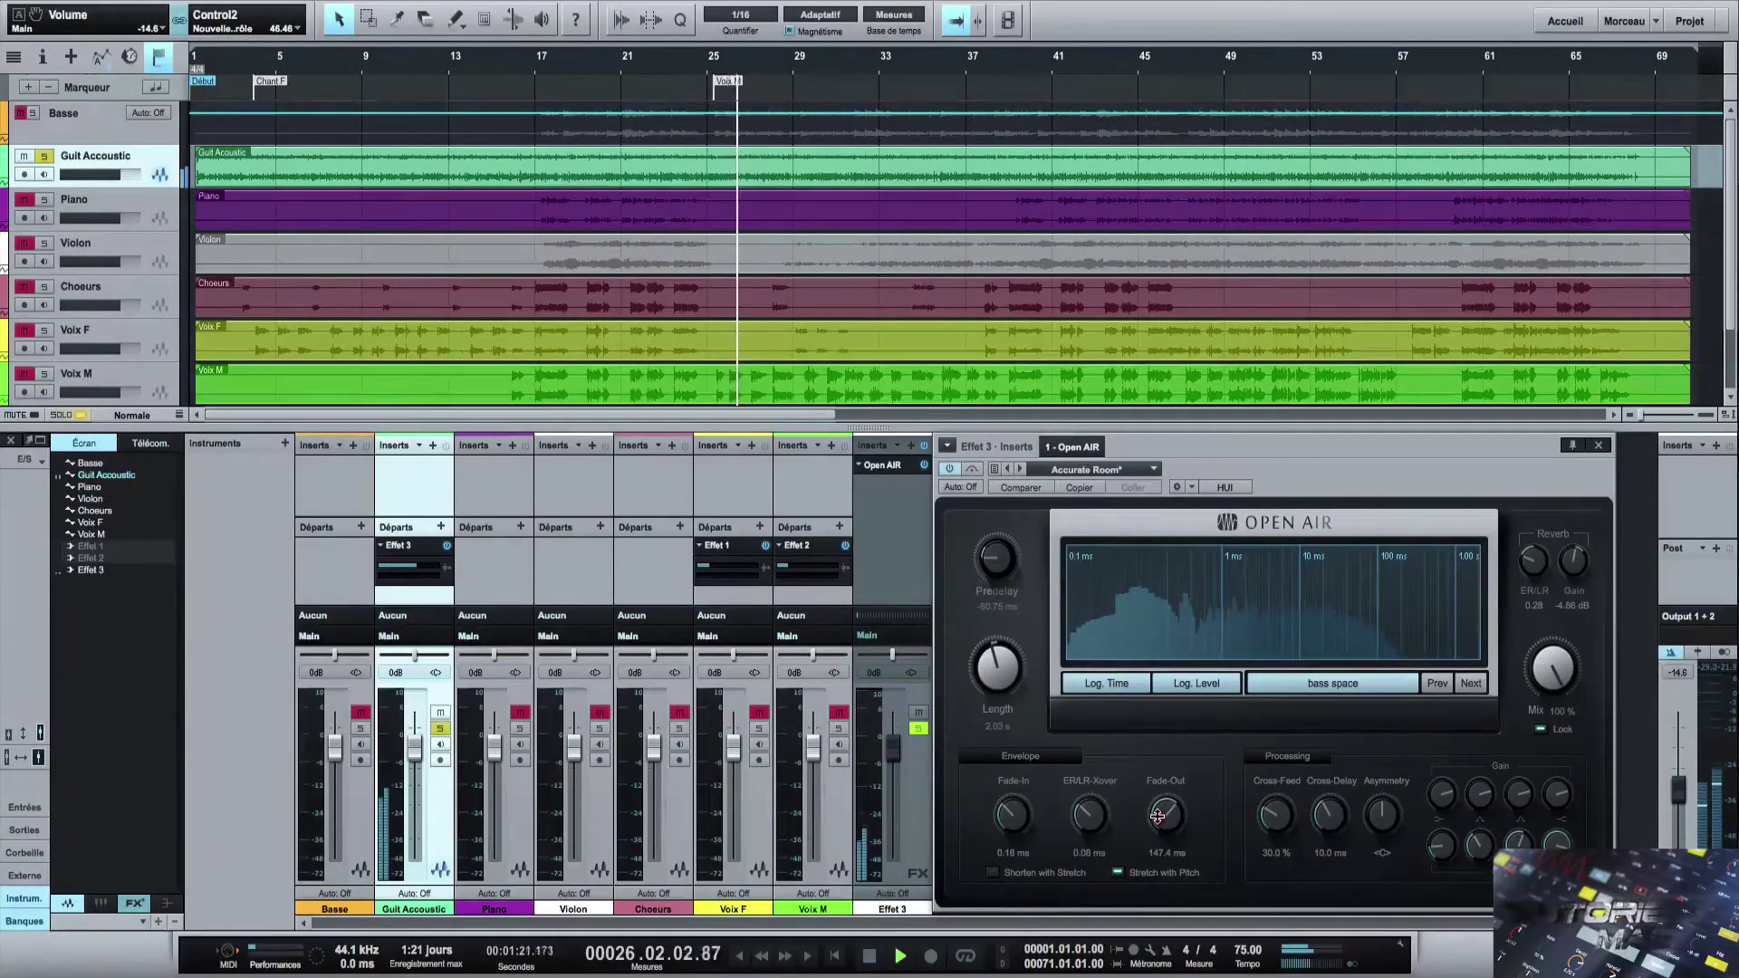
{"action": "left_click_drag", "start_coordinate": [1158, 821], "coordinate": [1158, 837]}
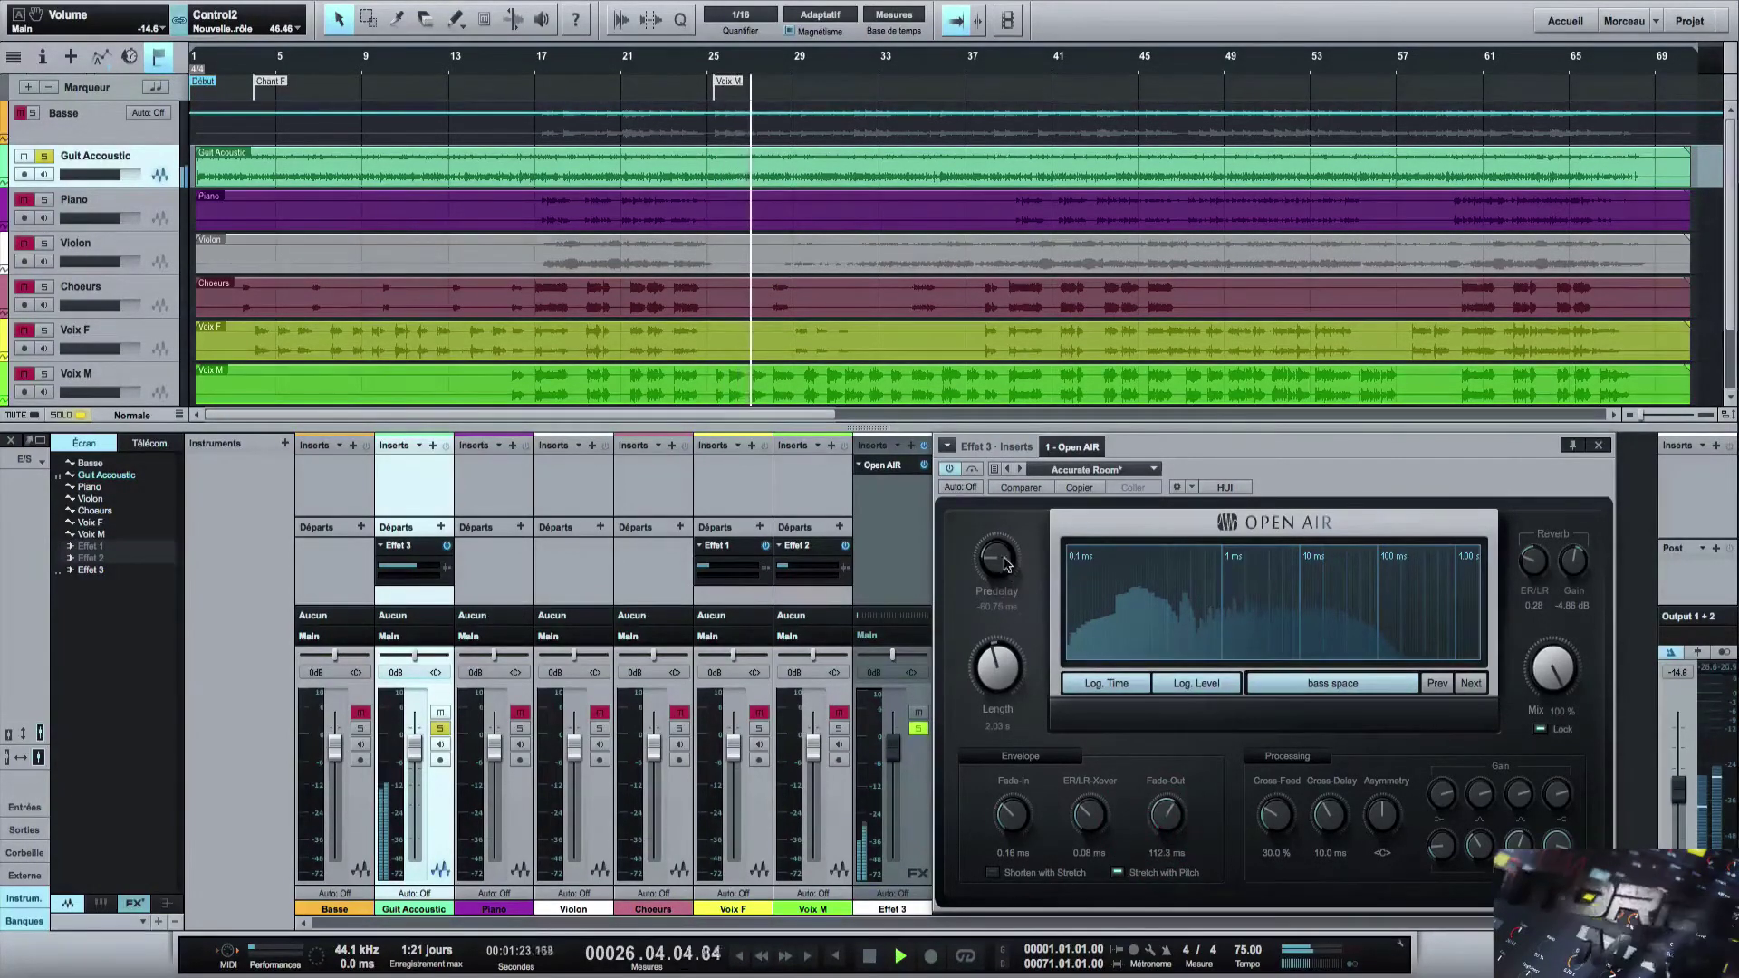
Raise Predelay to 20.2 ms, extend the reverb Length, and toggle Stretch with Pitch.
{"action": "left_click_drag", "start_coordinate": [1006, 543], "coordinate": [1005, 521]}
{"action": "left_click_drag", "start_coordinate": [987, 667], "coordinate": [990, 595]}
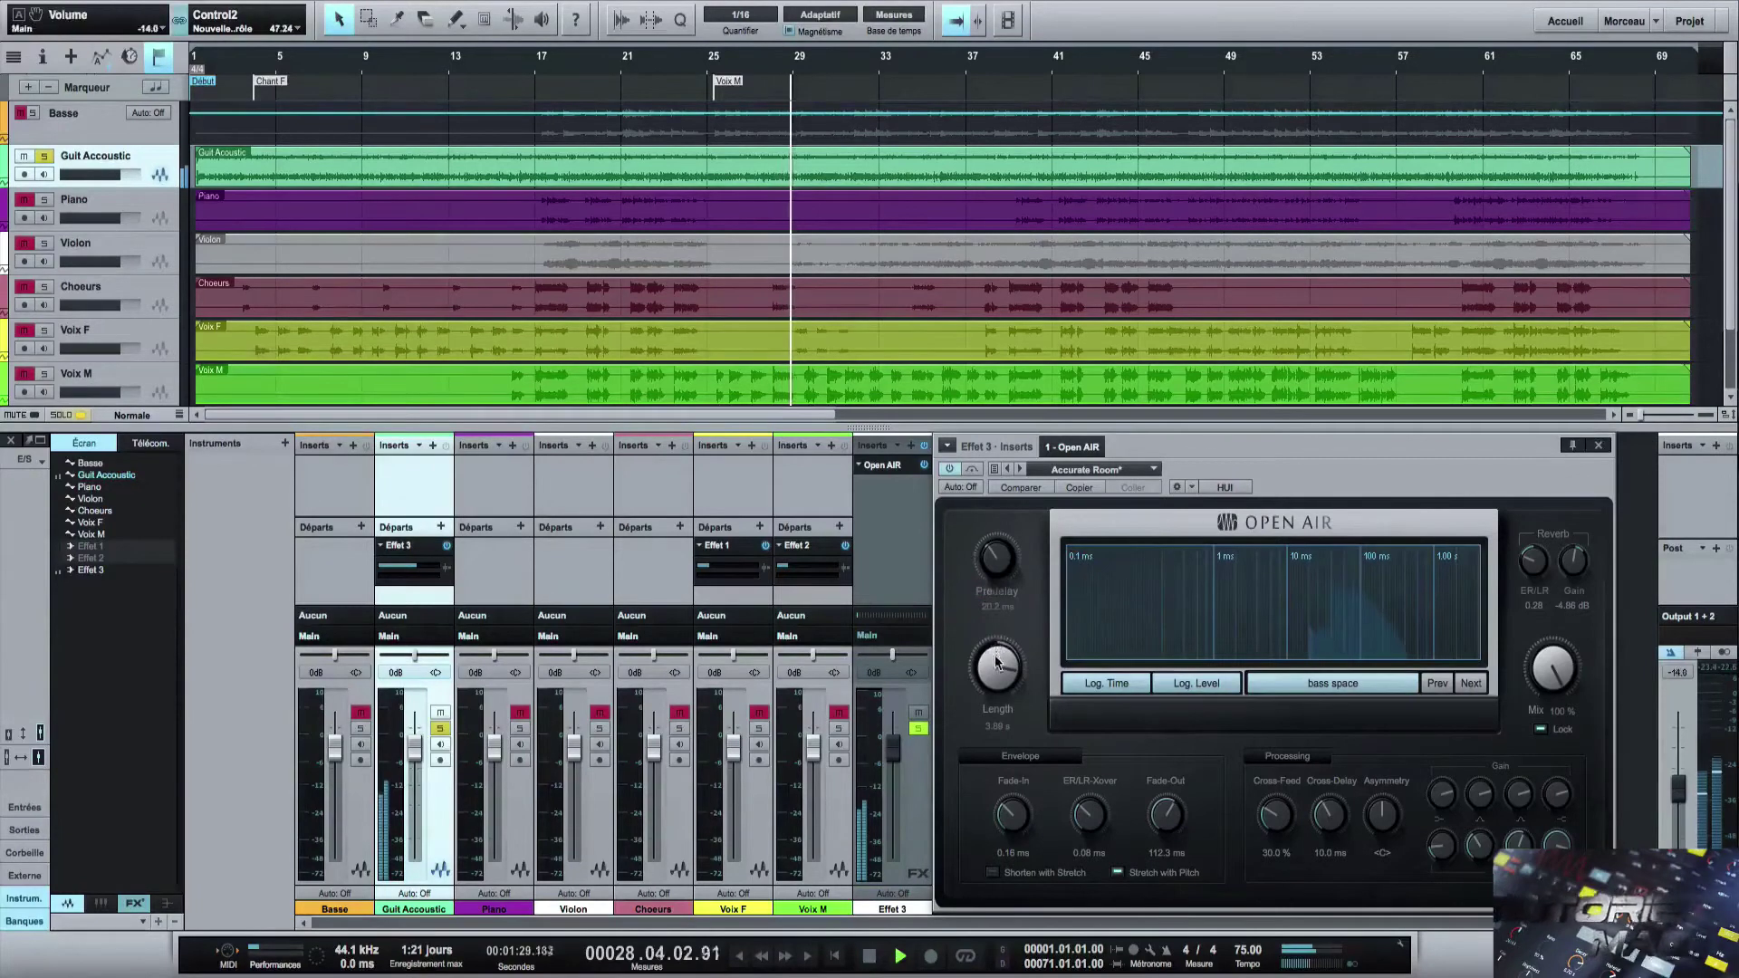
{"action": "left_click", "coordinate": [1117, 874]}
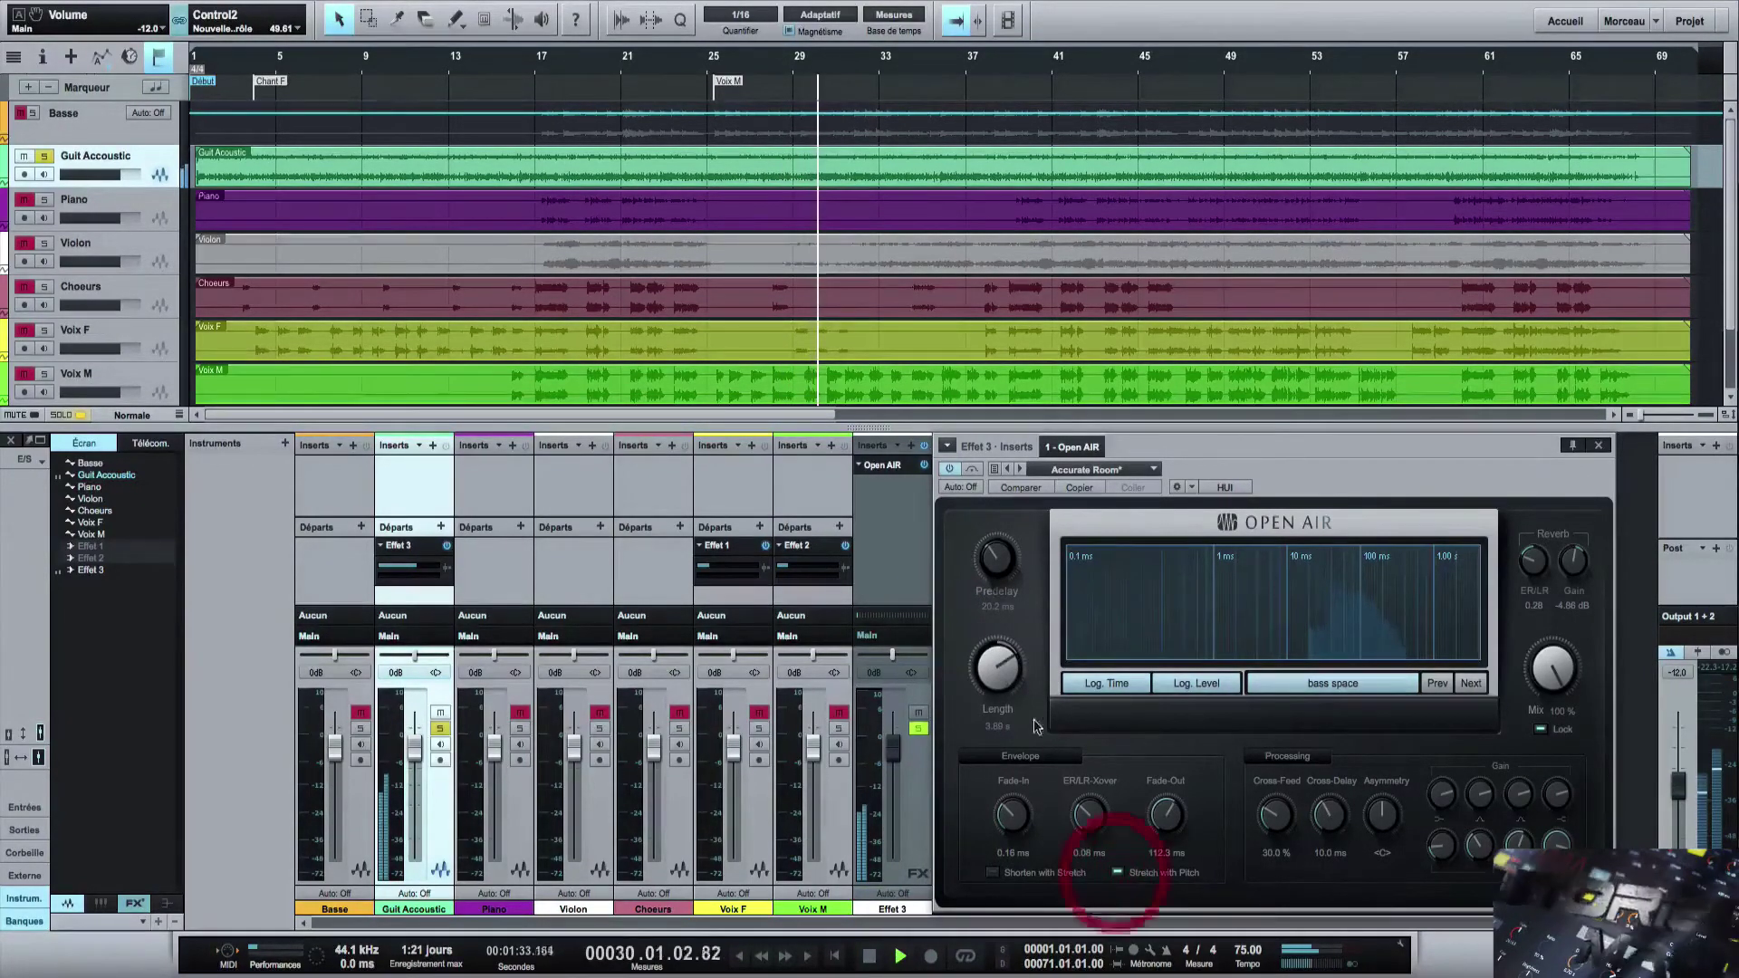
Shorten the reverb Length, set Predelay to -36 ms and set the ER/LR balance to 0.59.
{"action": "left_click_drag", "start_coordinate": [997, 674], "coordinate": [989, 733]}
{"action": "left_click_drag", "start_coordinate": [999, 557], "coordinate": [996, 577]}
{"action": "left_click_drag", "start_coordinate": [1533, 566], "coordinate": [1537, 517]}
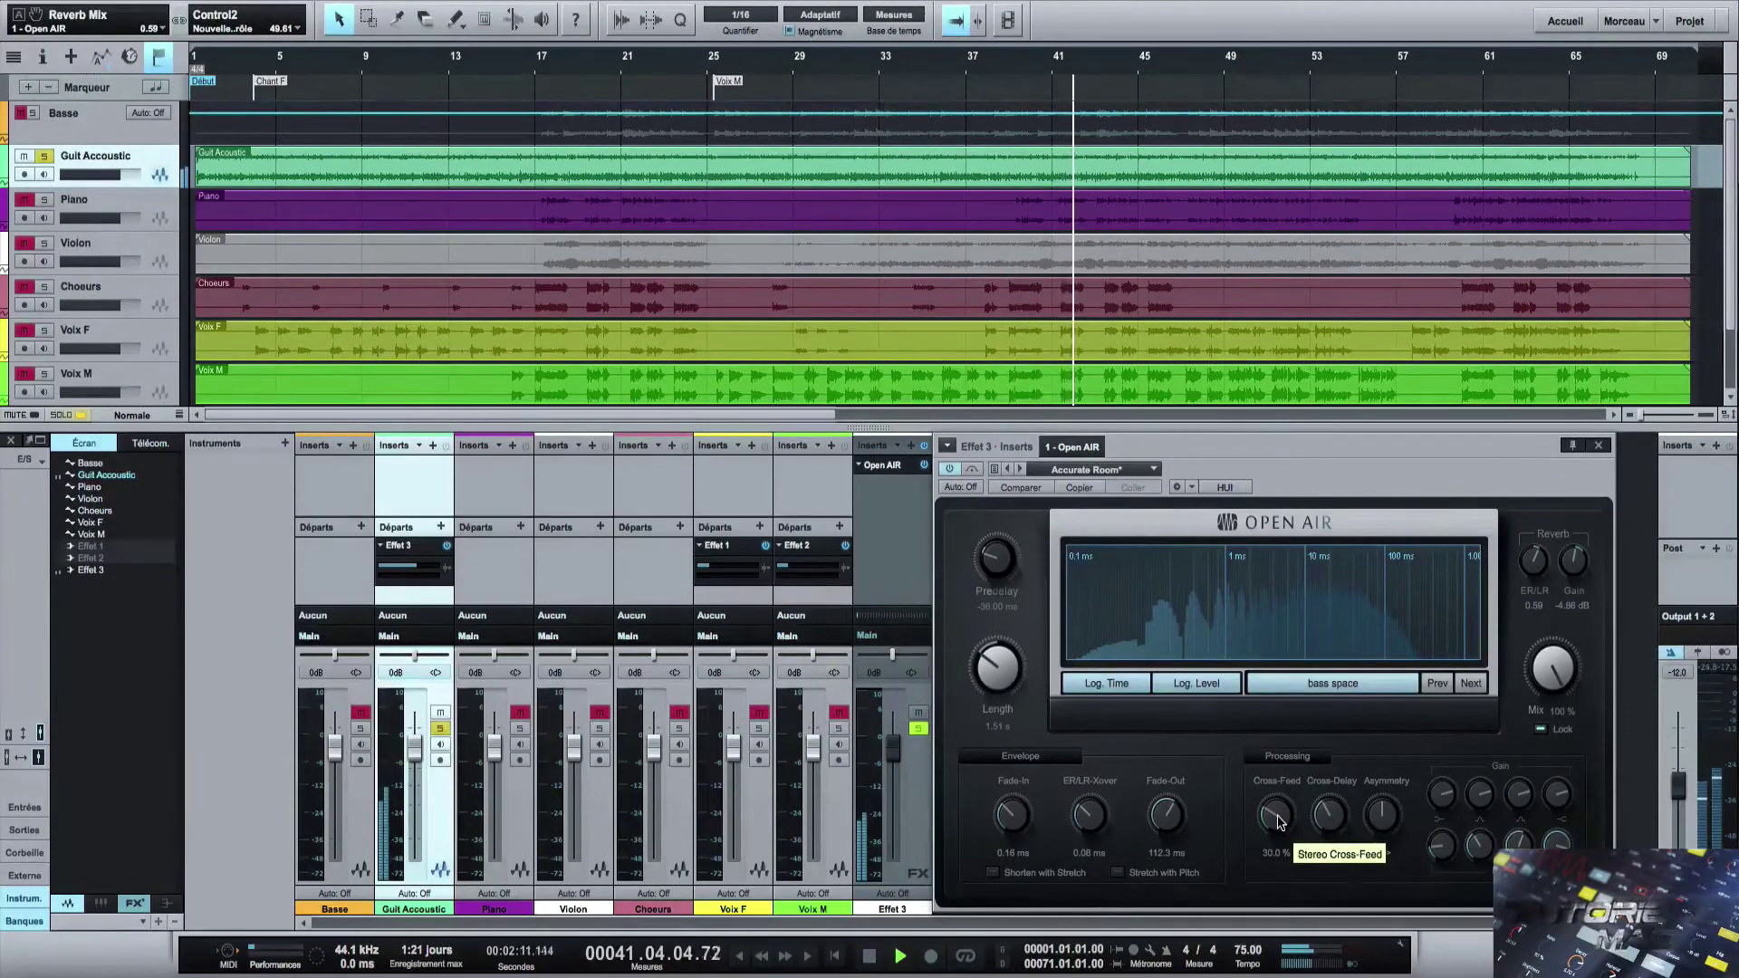
Set Open AIR's stereo processing to about 33.5 % Cross-Feed, 17.5 ms Cross-Delay and 64 % L Asymmetry.
{"action": "mouse_move", "coordinate": [1278, 816]}
{"action": "left_mouse_down"}
{"action": "mouse_move", "coordinate": [1265, 694]}
{"action": "mouse_move", "coordinate": [1276, 806]}
{"action": "left_mouse_up"}
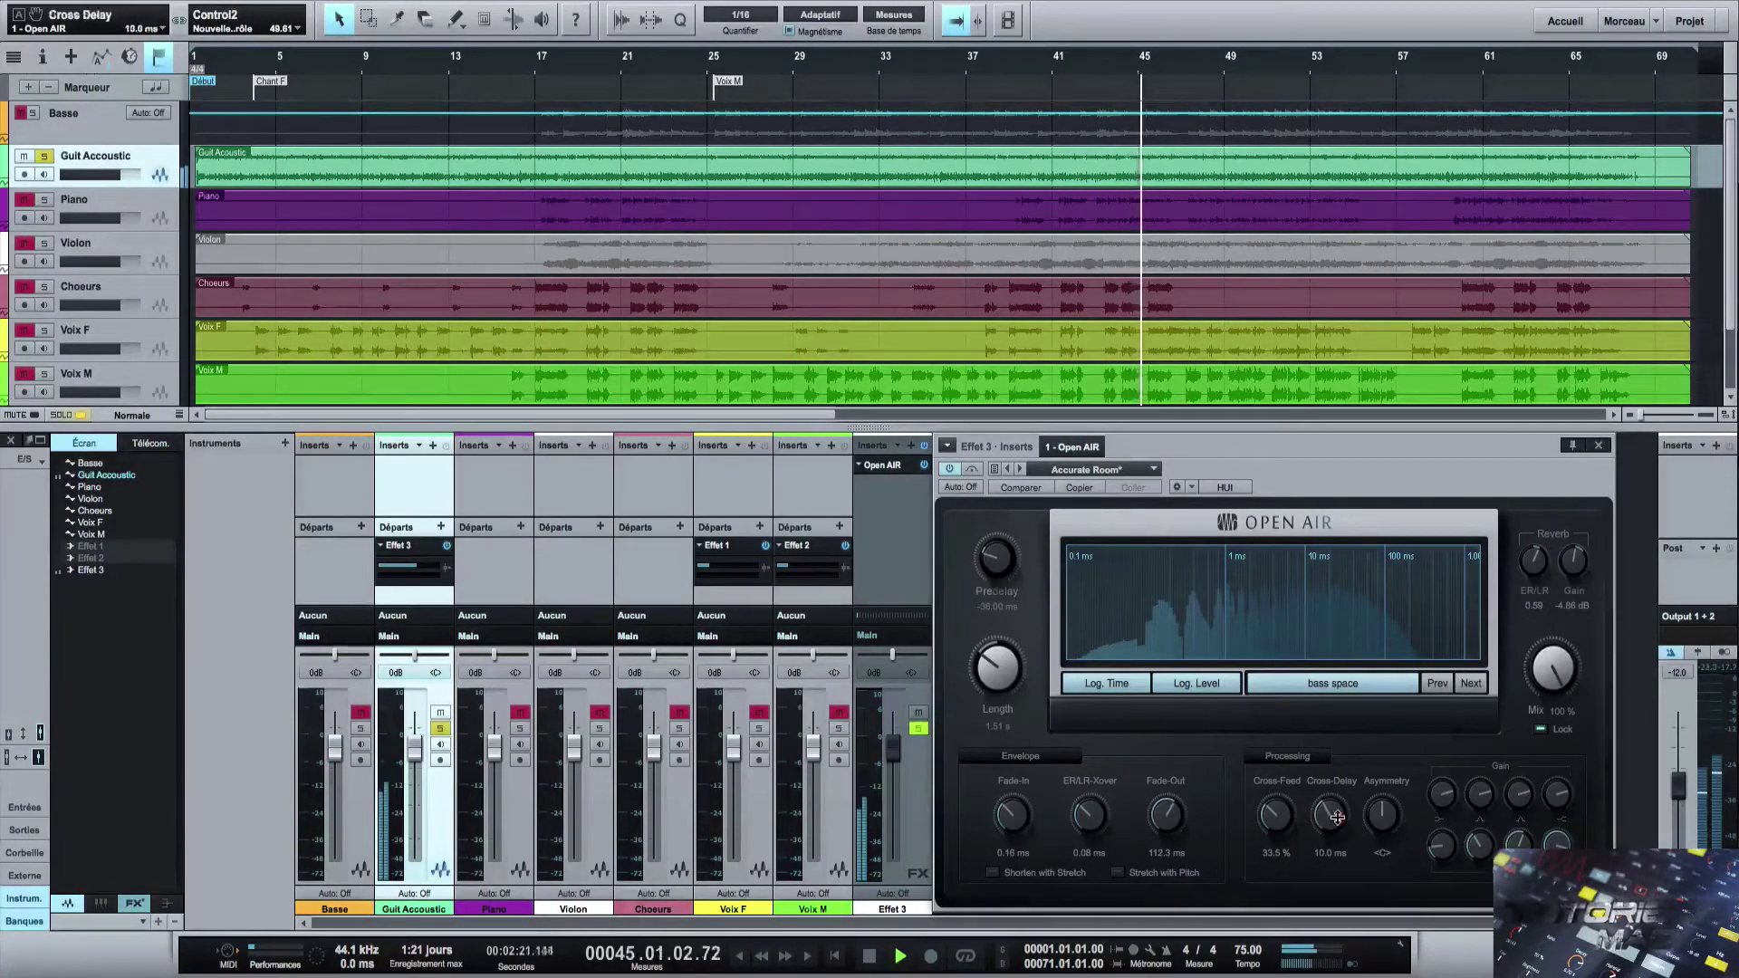
{"action": "left_click_drag", "start_coordinate": [1337, 817], "coordinate": [1318, 736]}
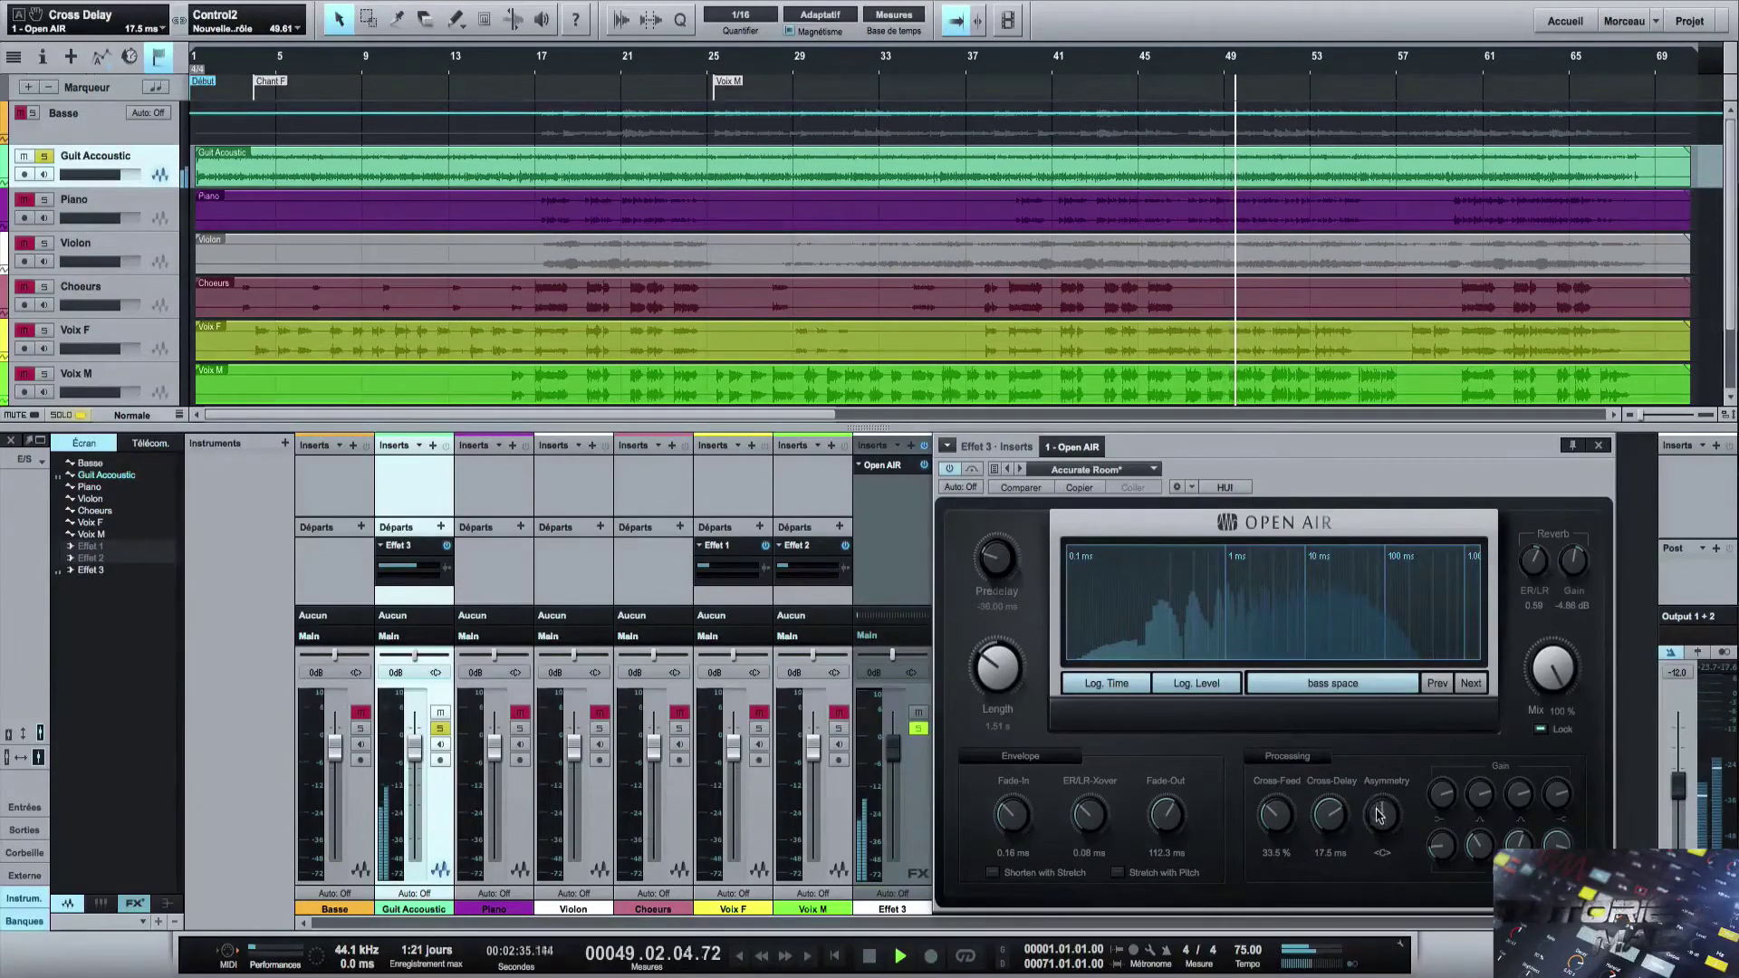
{"action": "left_click_drag", "start_coordinate": [1380, 817], "coordinate": [1396, 890]}
Set Predelay to -18 ms, Length to 2.55 s, Fade-In to 0.02 ms, ER/LR-Xover to 1.32 ms and Fade-Out to 56.1 ms.
{"action": "left_click_drag", "start_coordinate": [997, 559], "coordinate": [996, 541]}
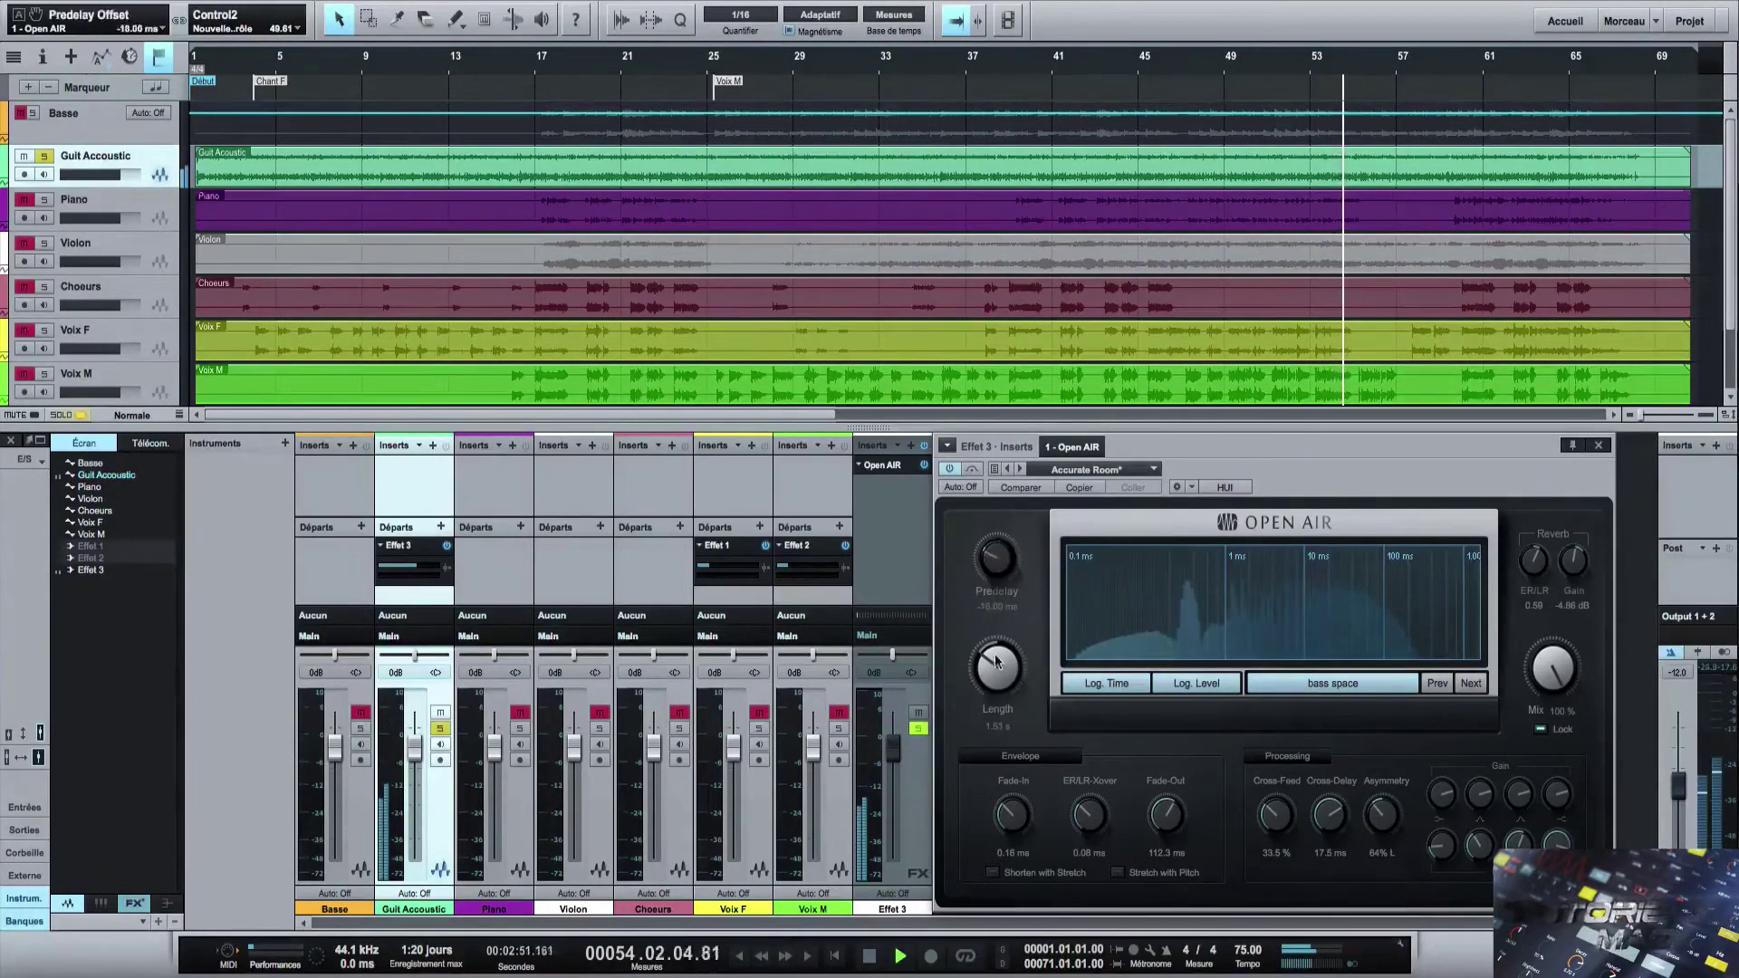
{"action": "left_click_drag", "start_coordinate": [997, 663], "coordinate": [994, 601]}
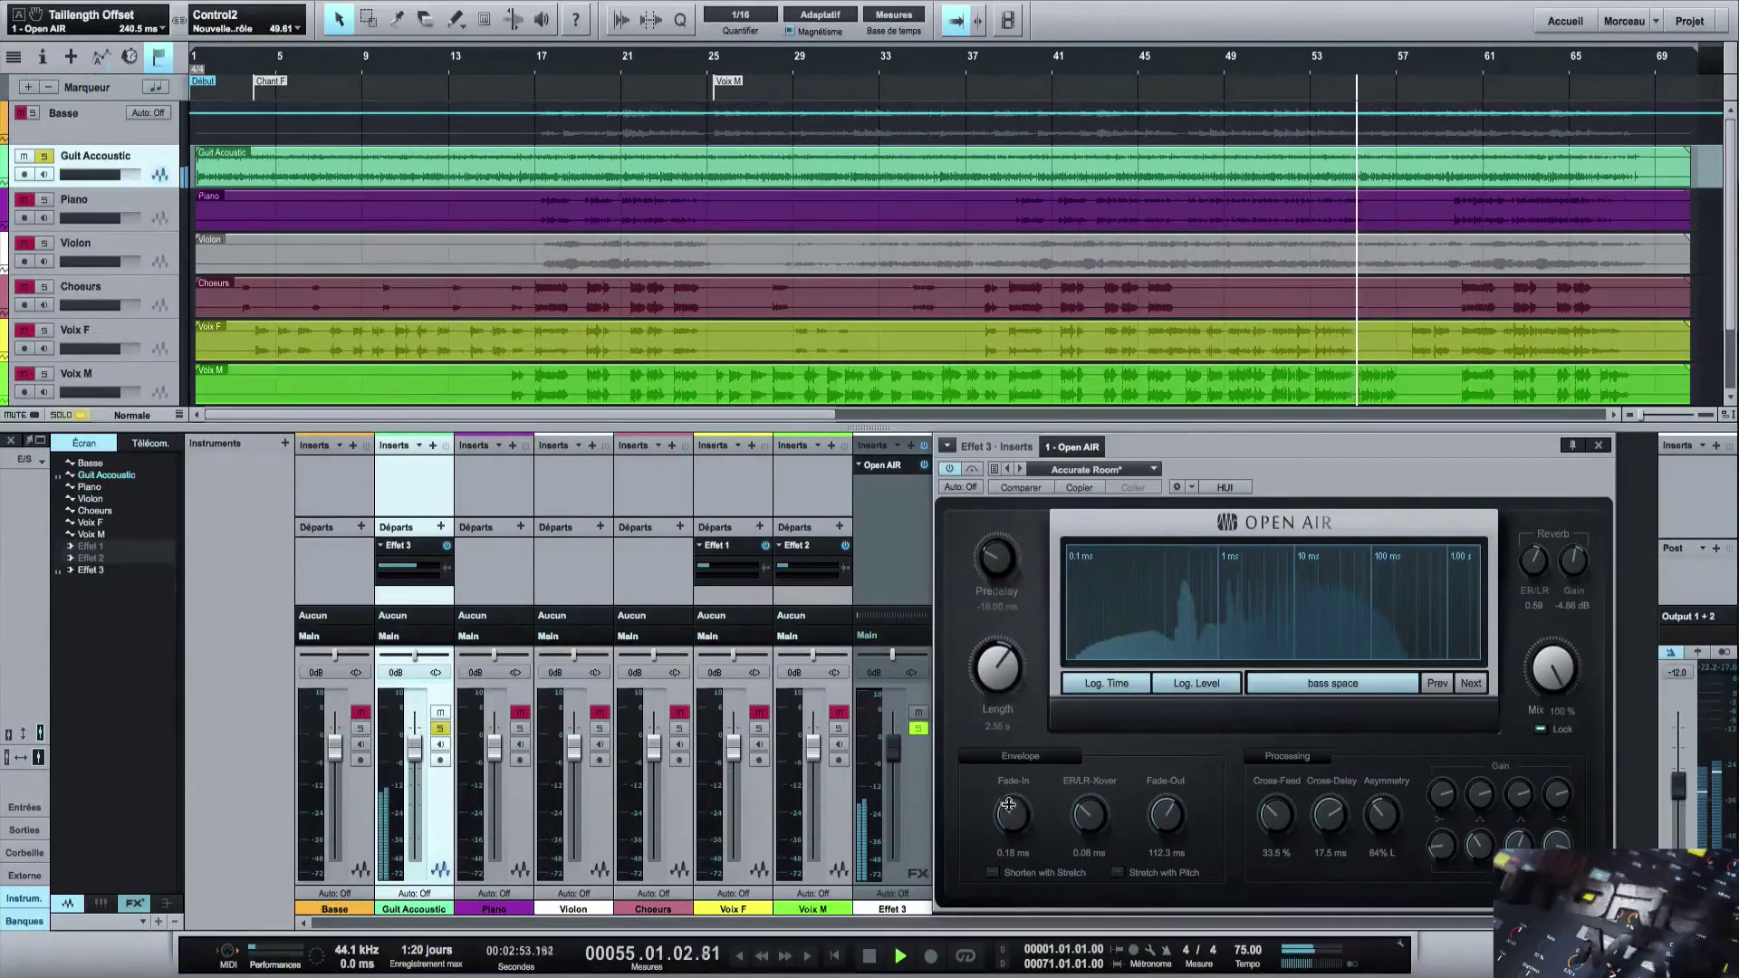
{"action": "left_click_drag", "start_coordinate": [1011, 808], "coordinate": [1090, 777]}
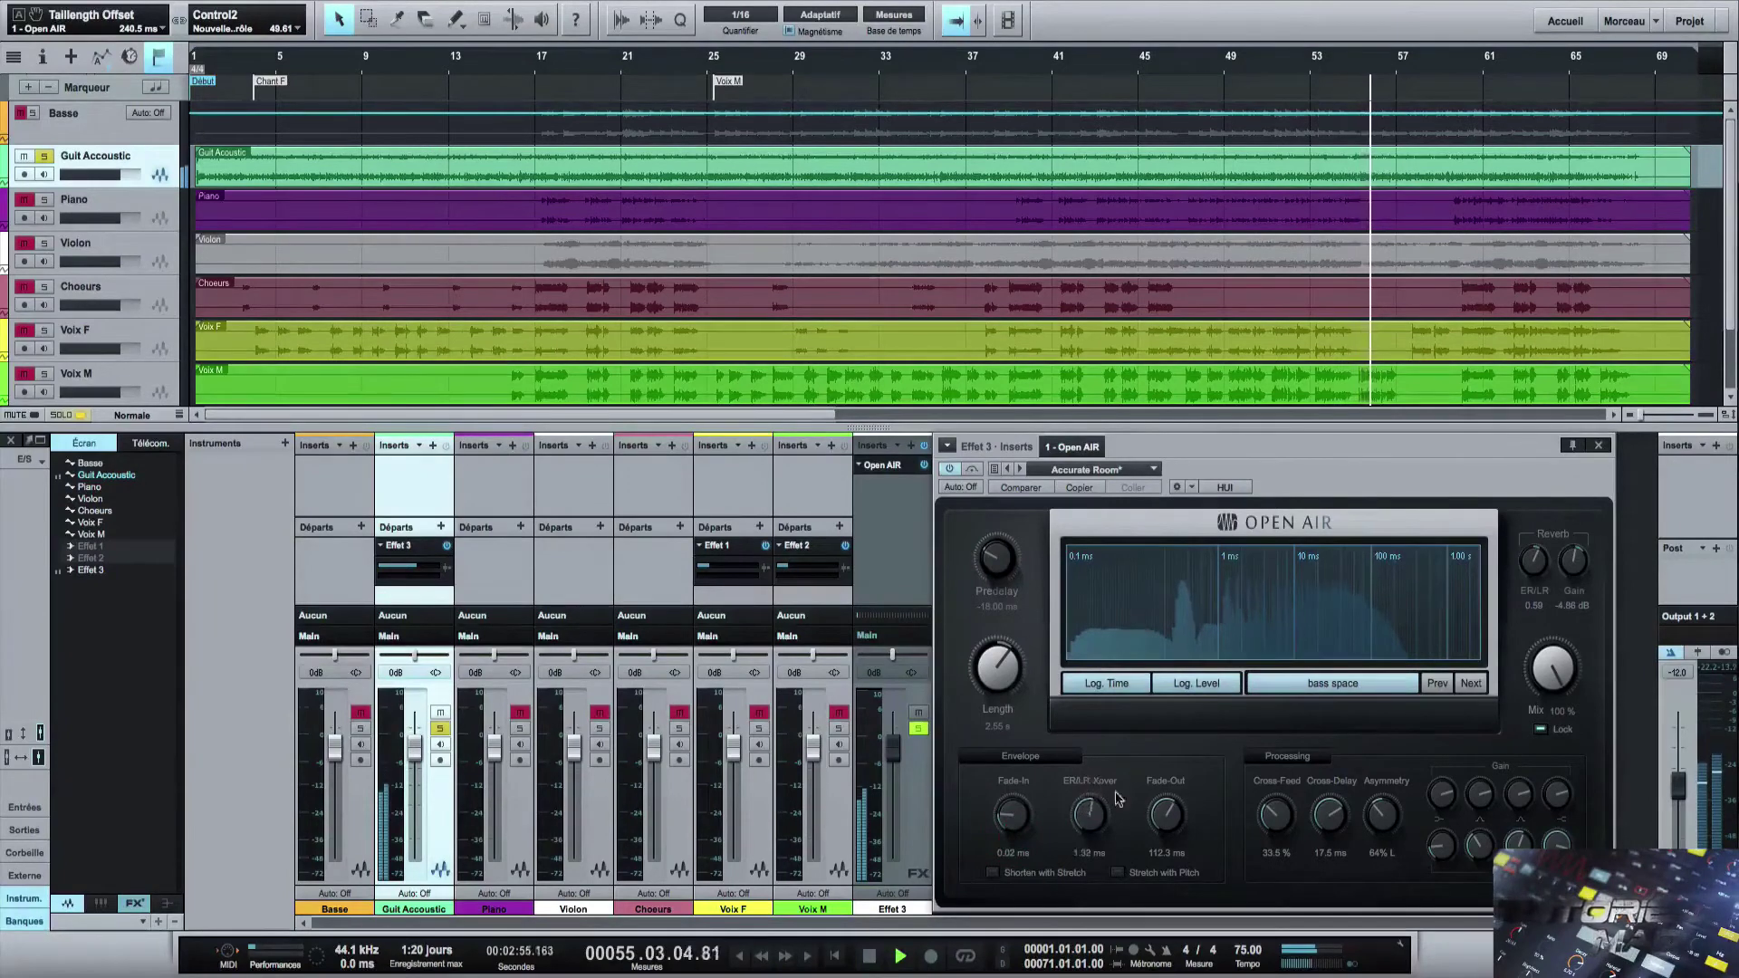
{"action": "left_click_drag", "start_coordinate": [1162, 824], "coordinate": [1160, 850]}
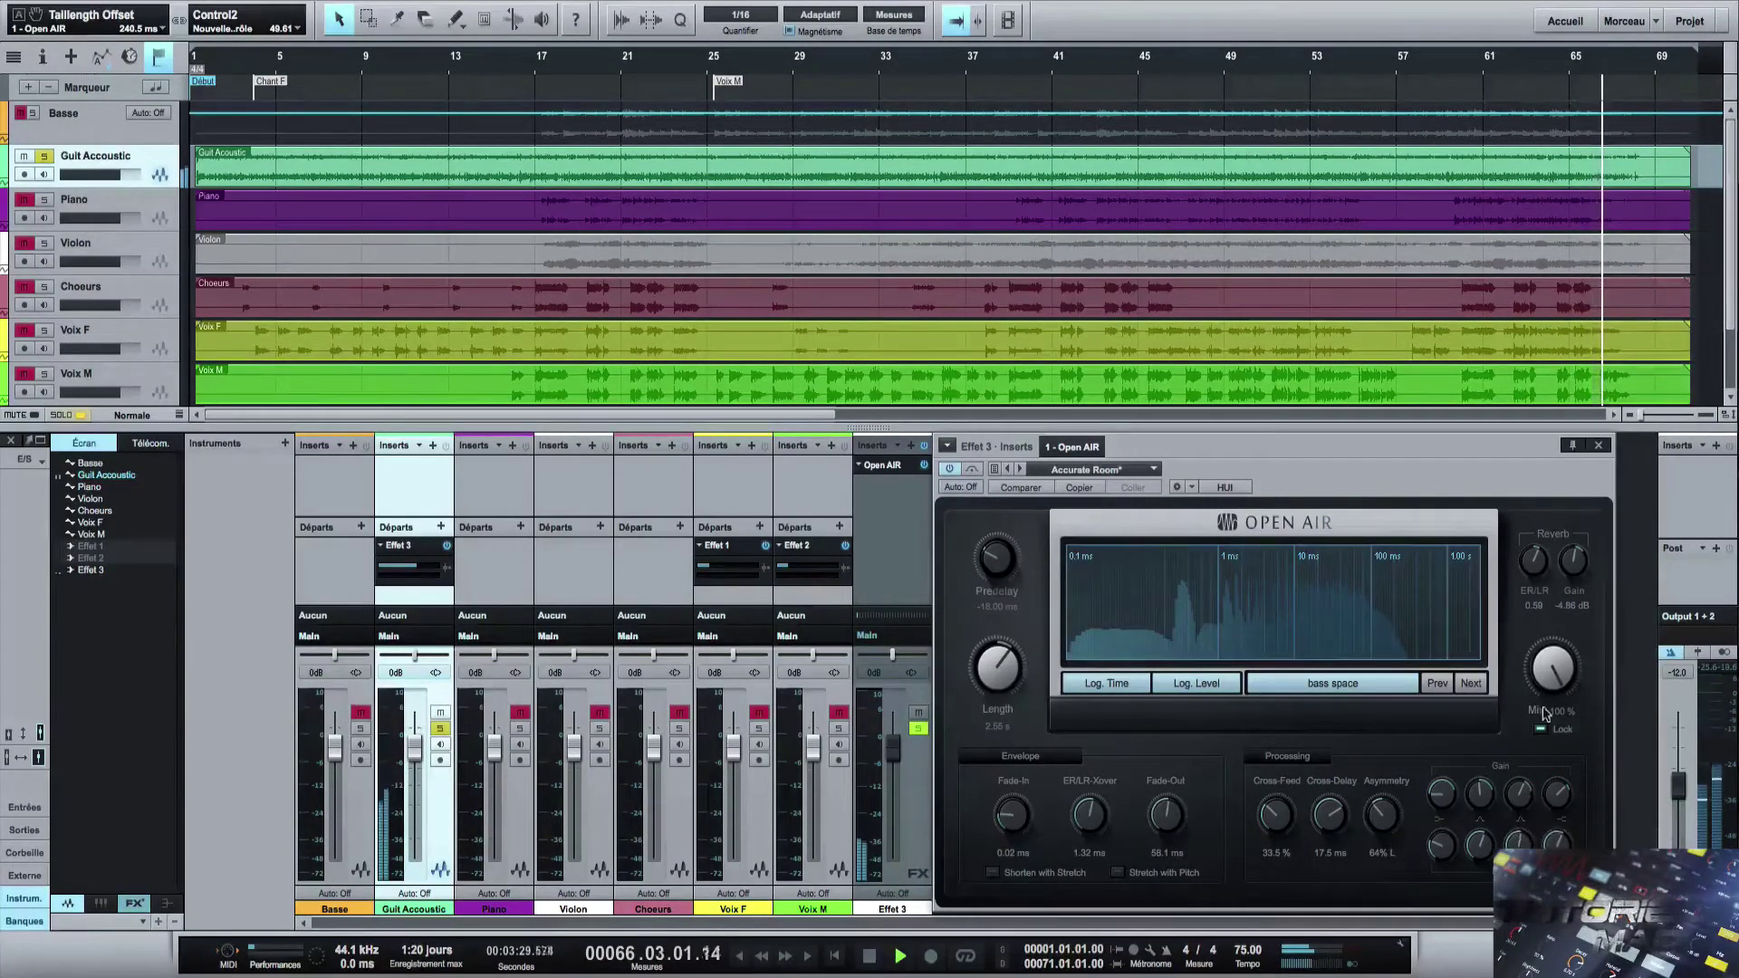
Set the reverb's ER/LR balance to 0.52 and Gain to -8.18 dB, and stop playback.
{"action": "left_click_drag", "start_coordinate": [1534, 559], "coordinate": [1572, 573]}
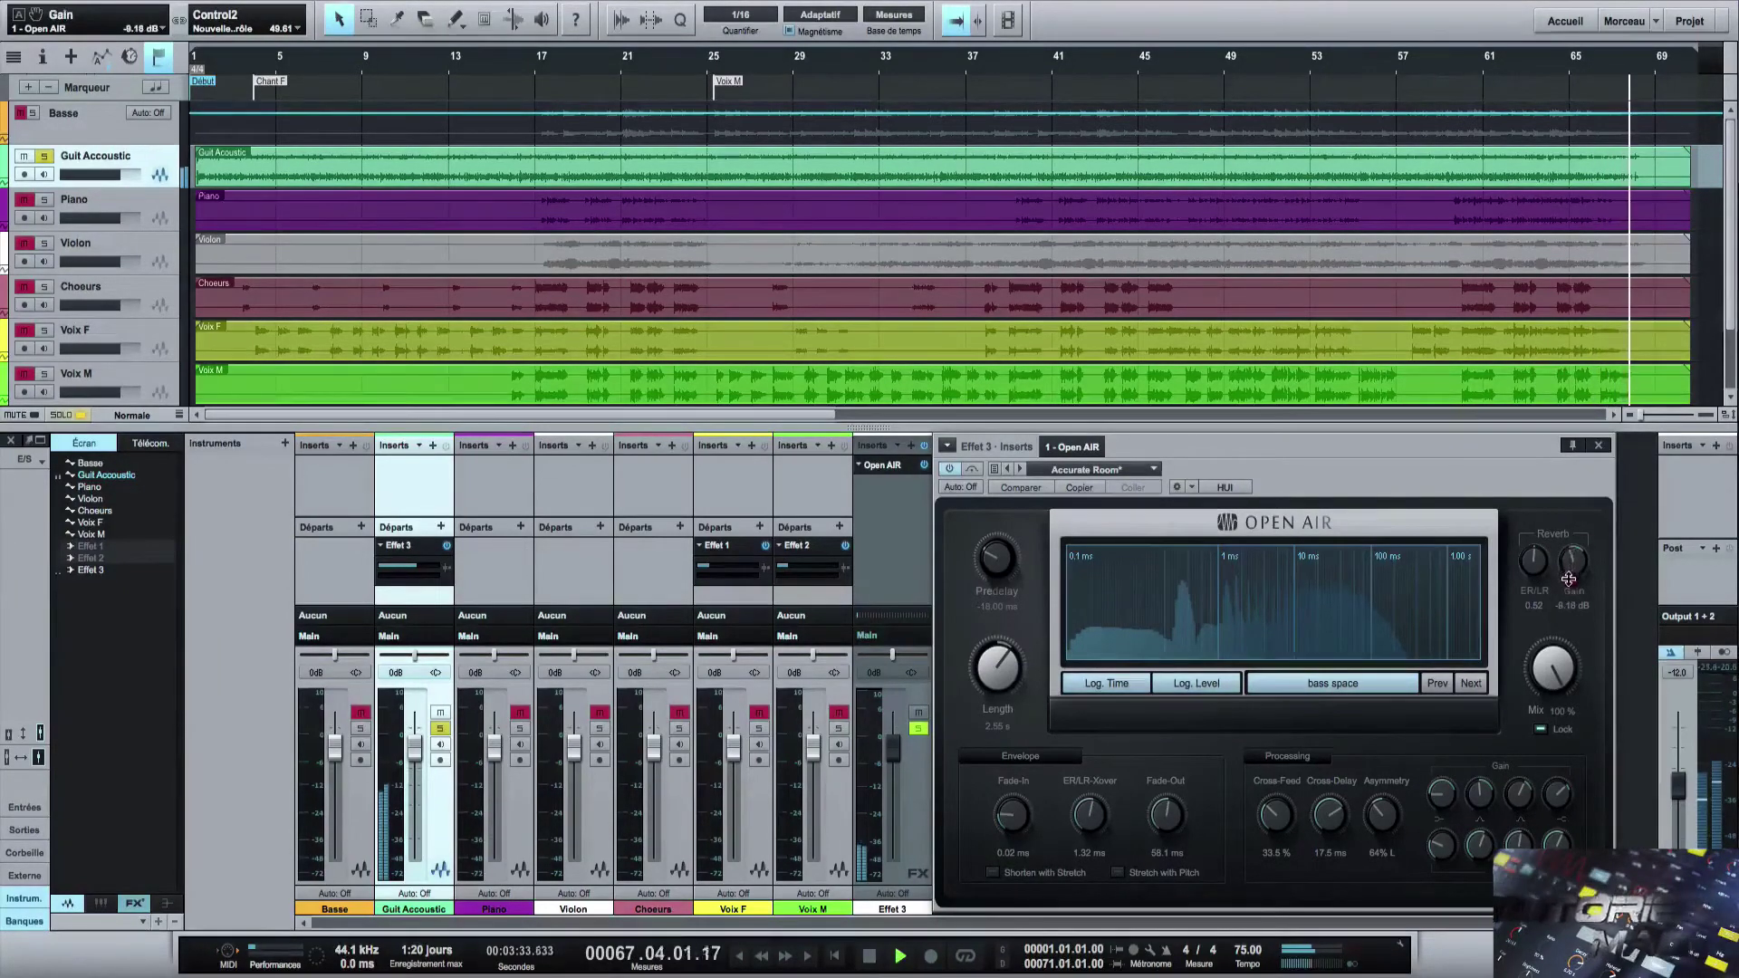
{"action": "key", "text": "space"}
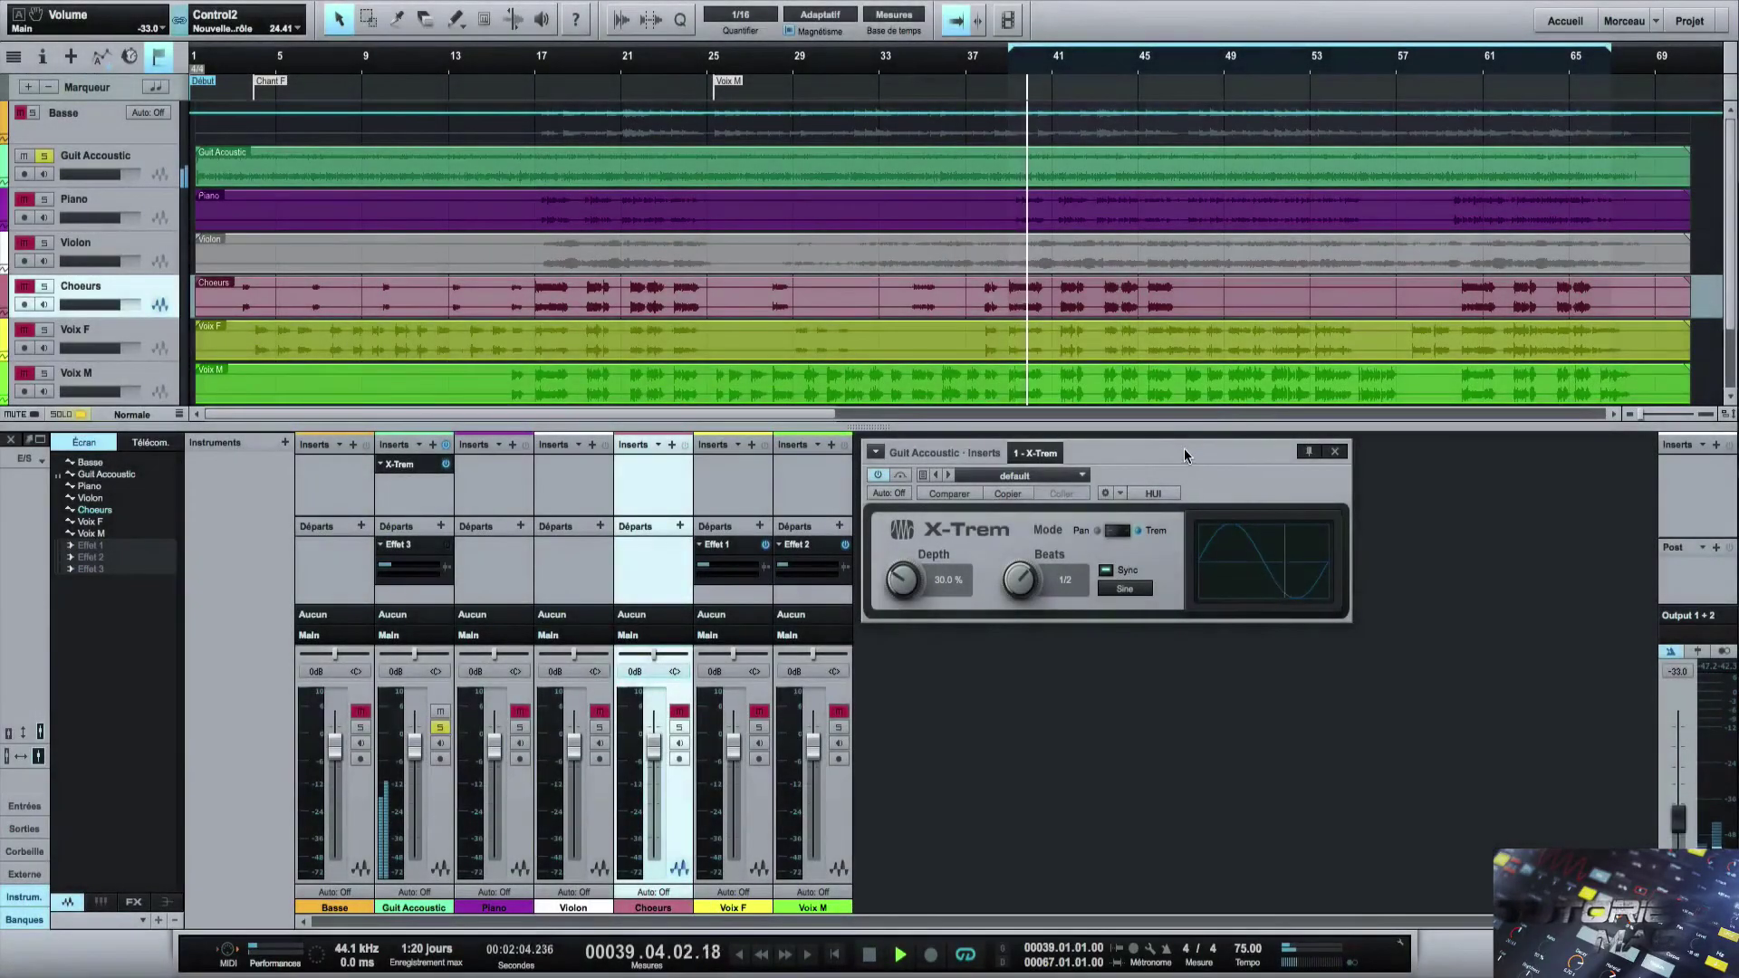
Audition the X-Trem presets Pan Rhythm and Slow Pan Sweep on the acoustic guitar.
{"action": "left_click", "coordinate": [1183, 448]}
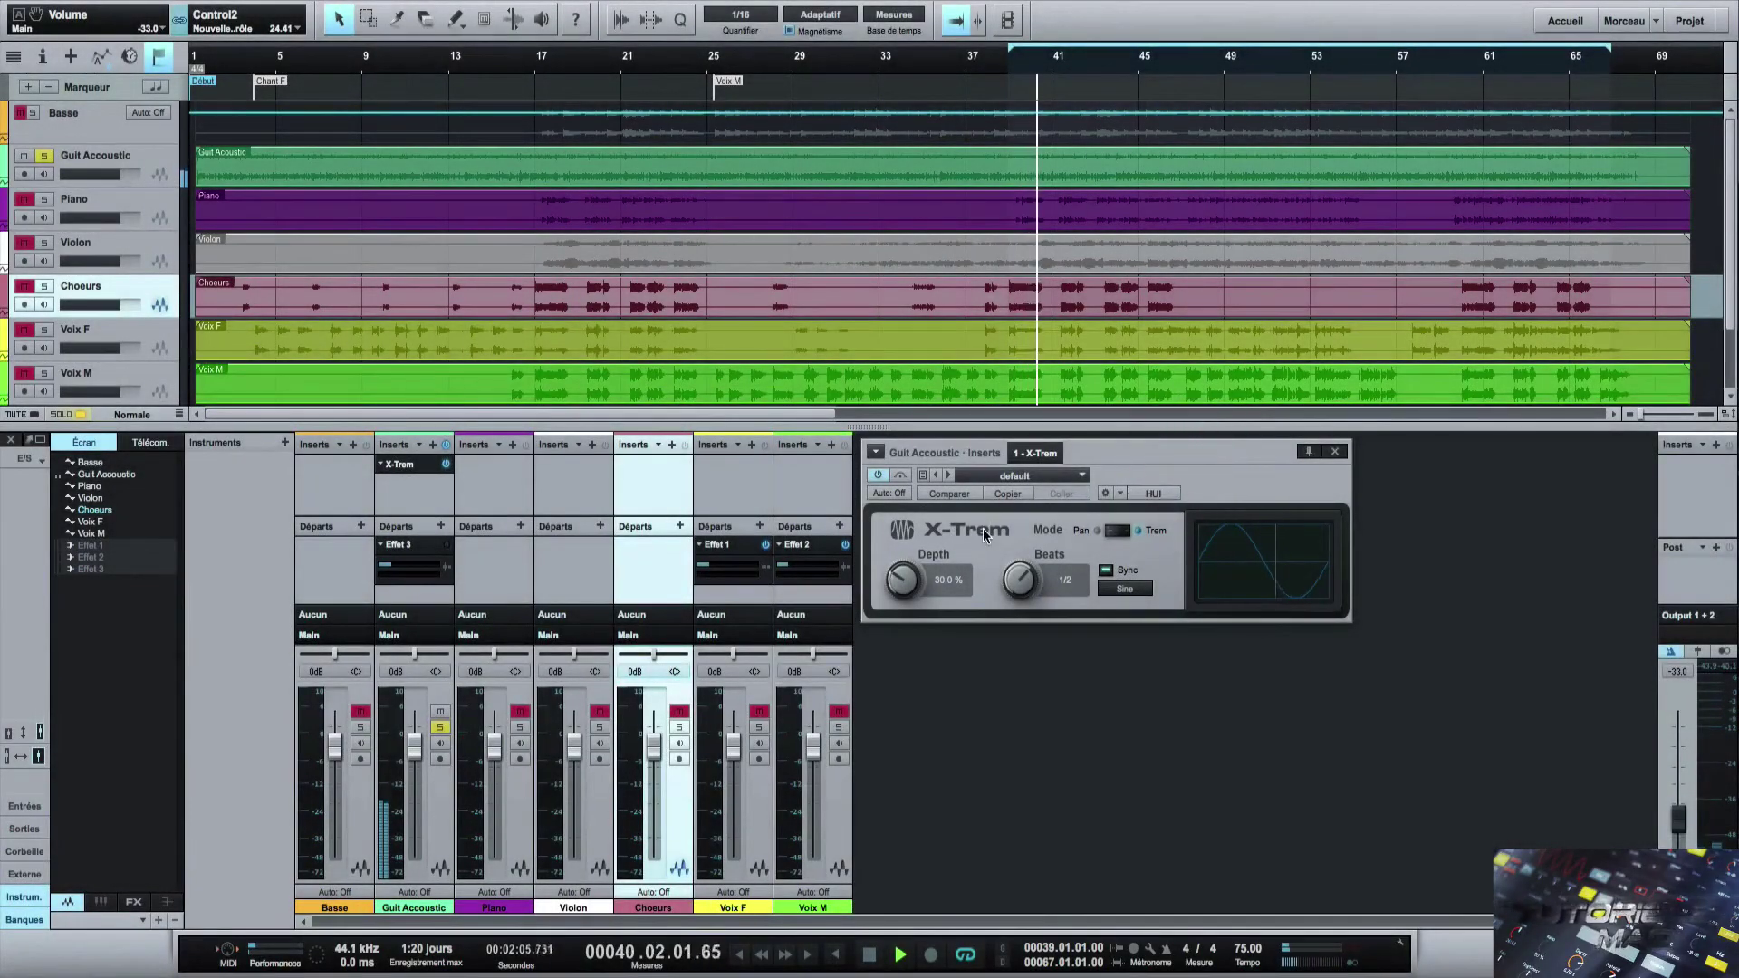
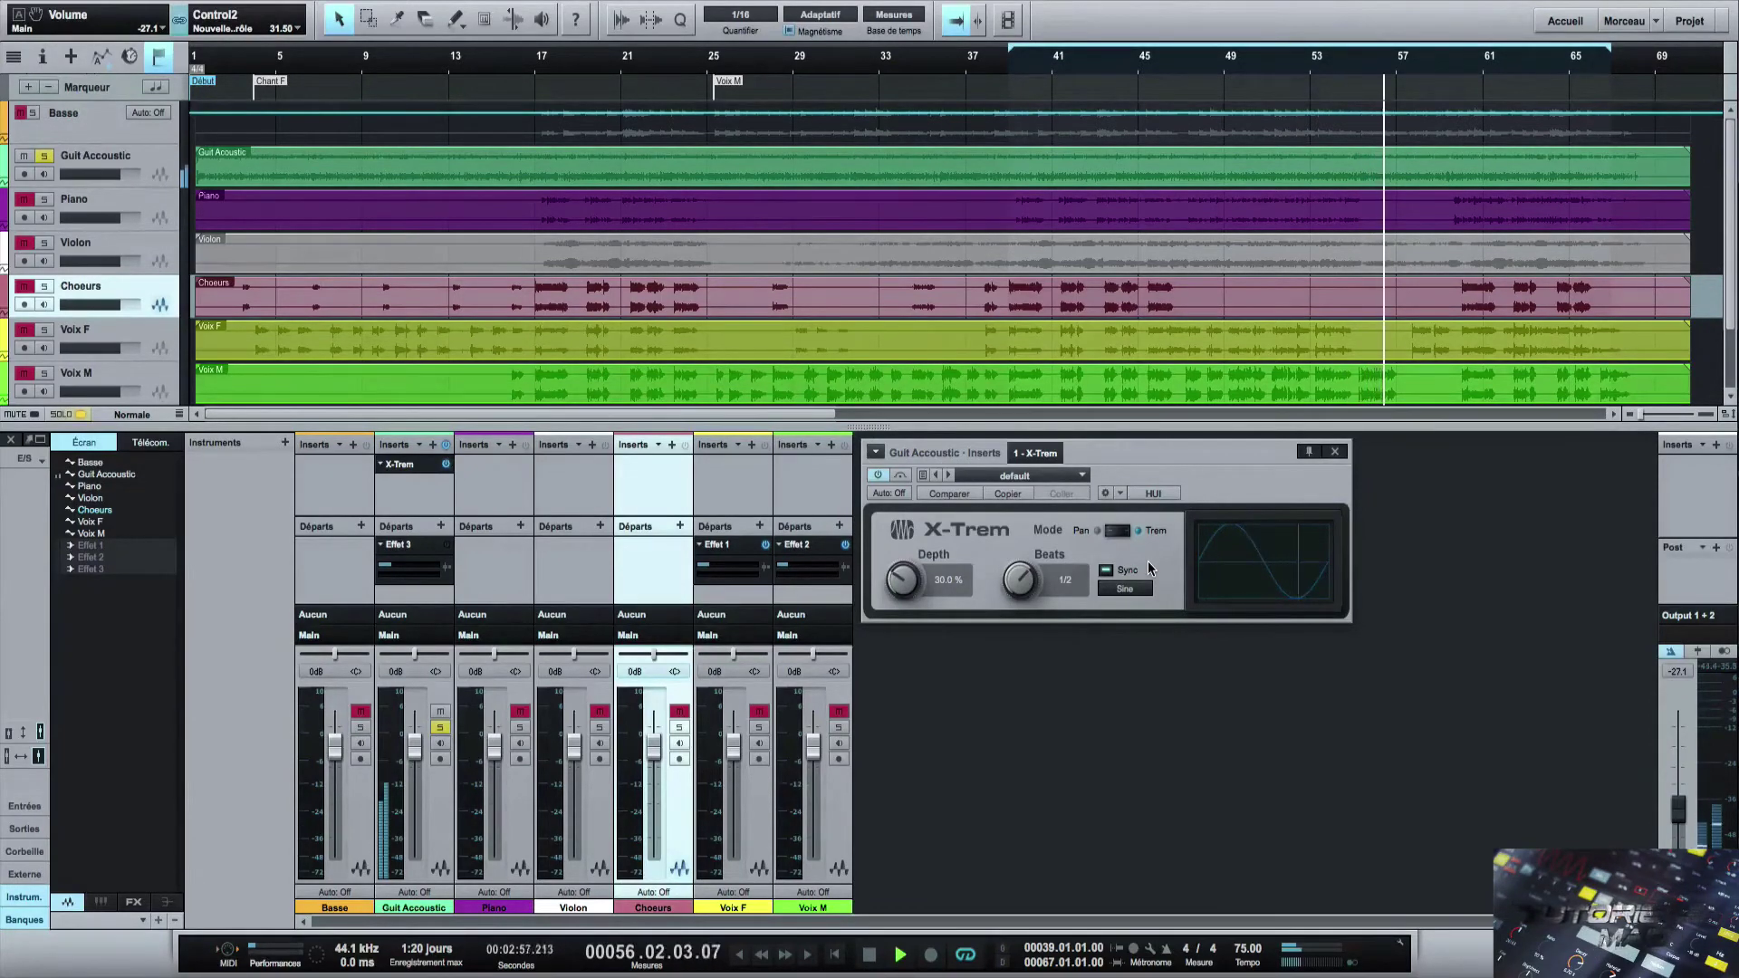
{"action": "left_click", "coordinate": [1078, 476]}
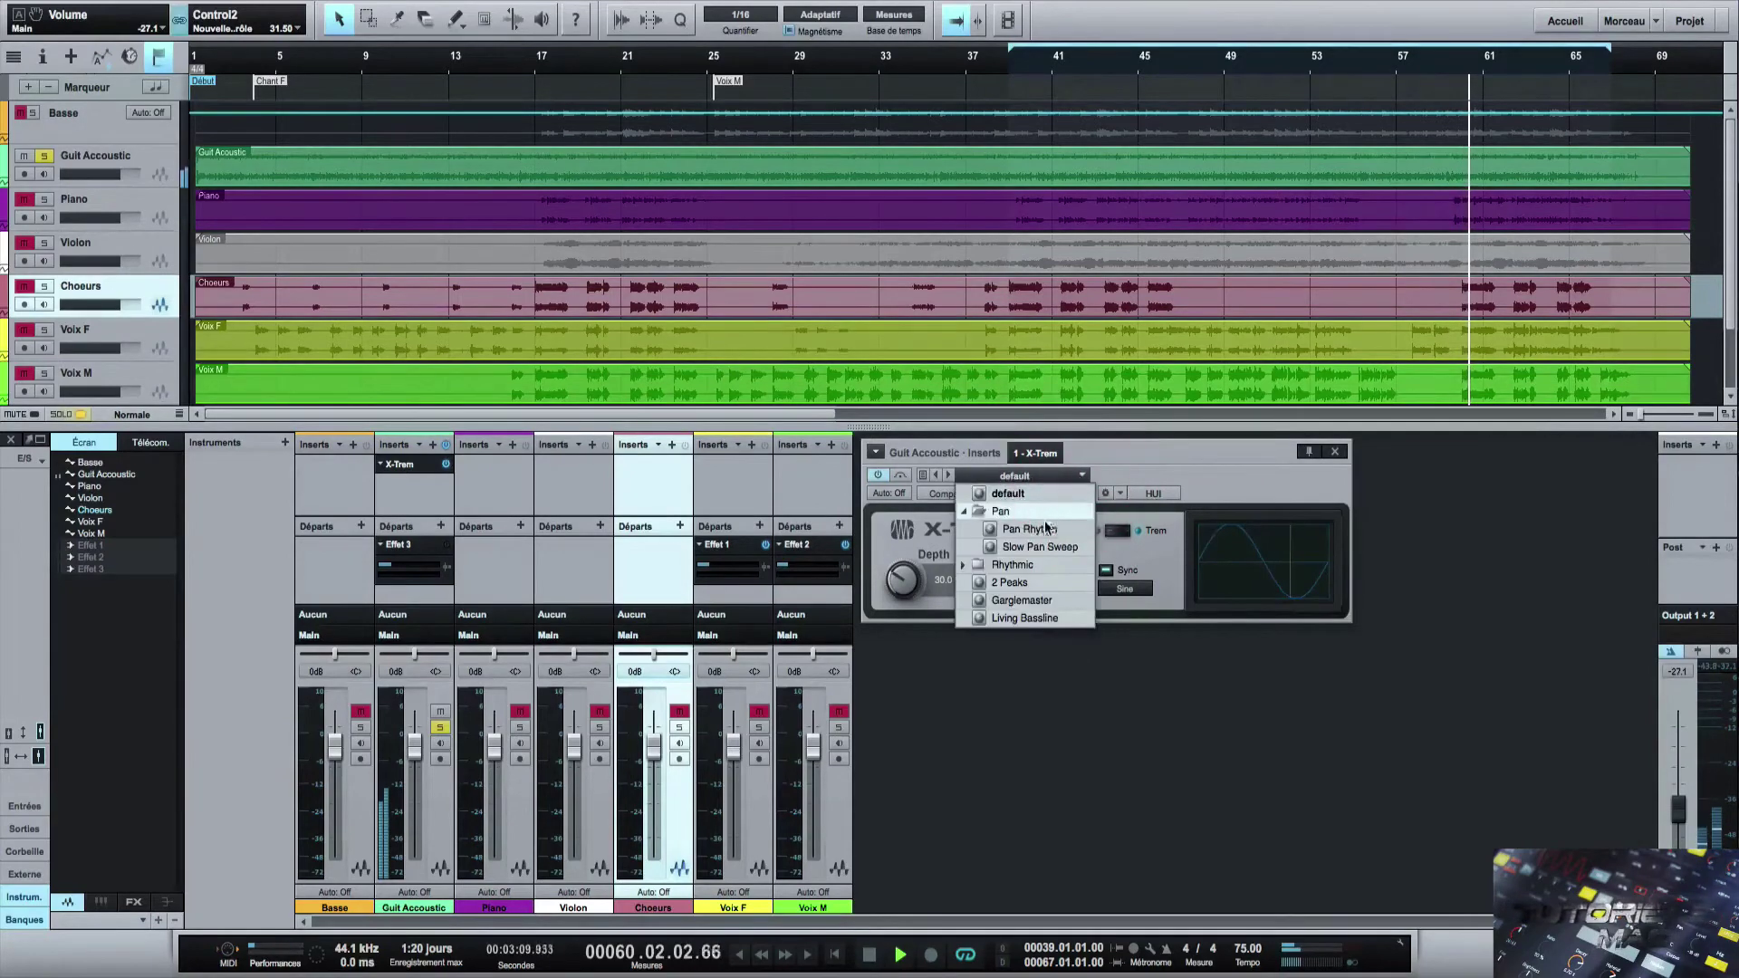
{"action": "left_click", "coordinate": [1033, 531]}
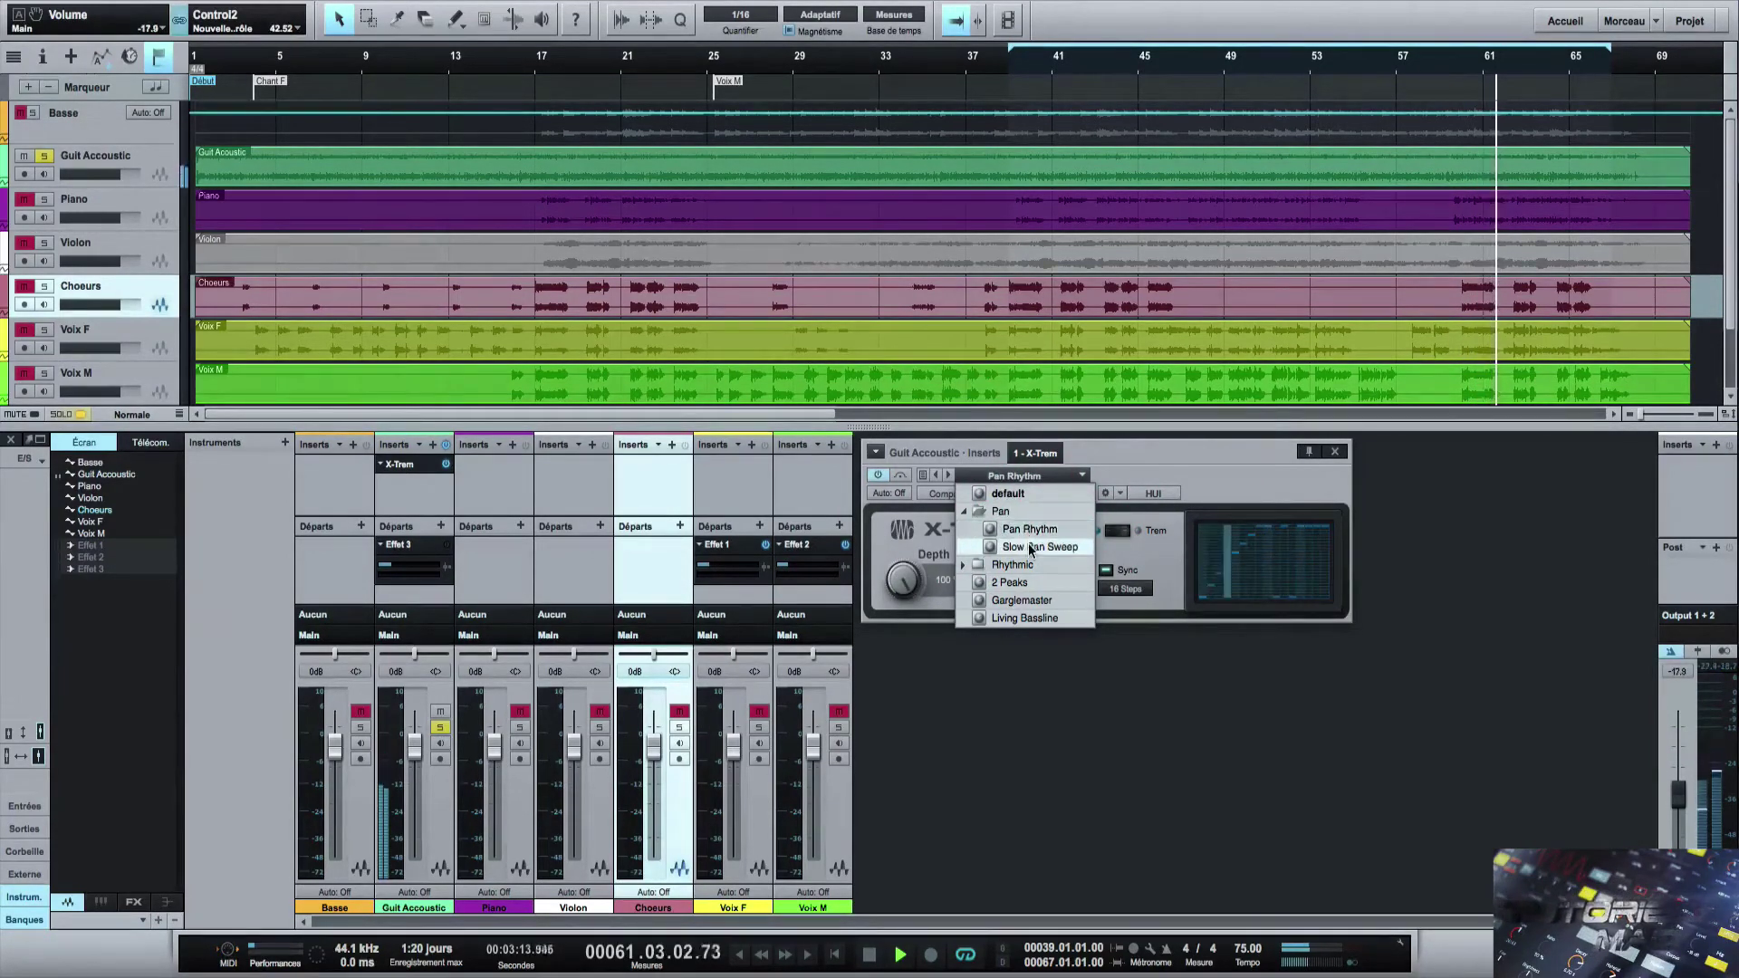
{"action": "left_click", "coordinate": [1030, 547]}
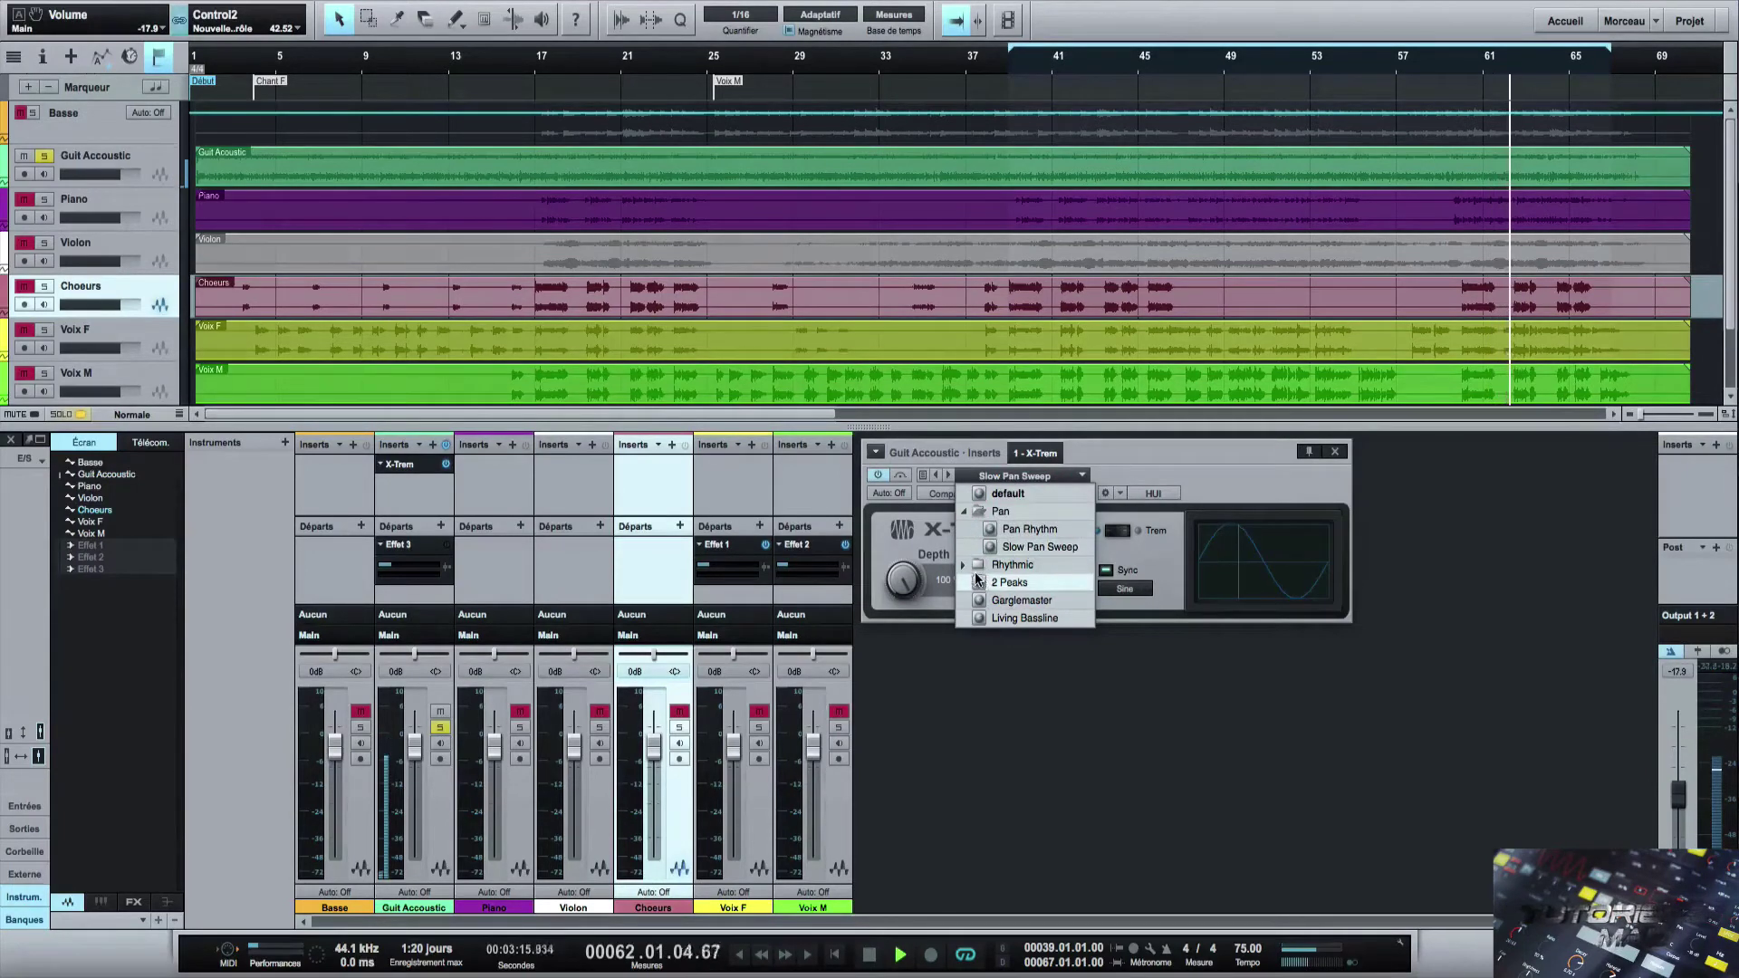
Audition the X-Trem Rhythmic presets Arp Gate 1, Arp Gate 4 and Arp Gate 6 on the acoustic guitar.
{"action": "left_click", "coordinate": [964, 564]}
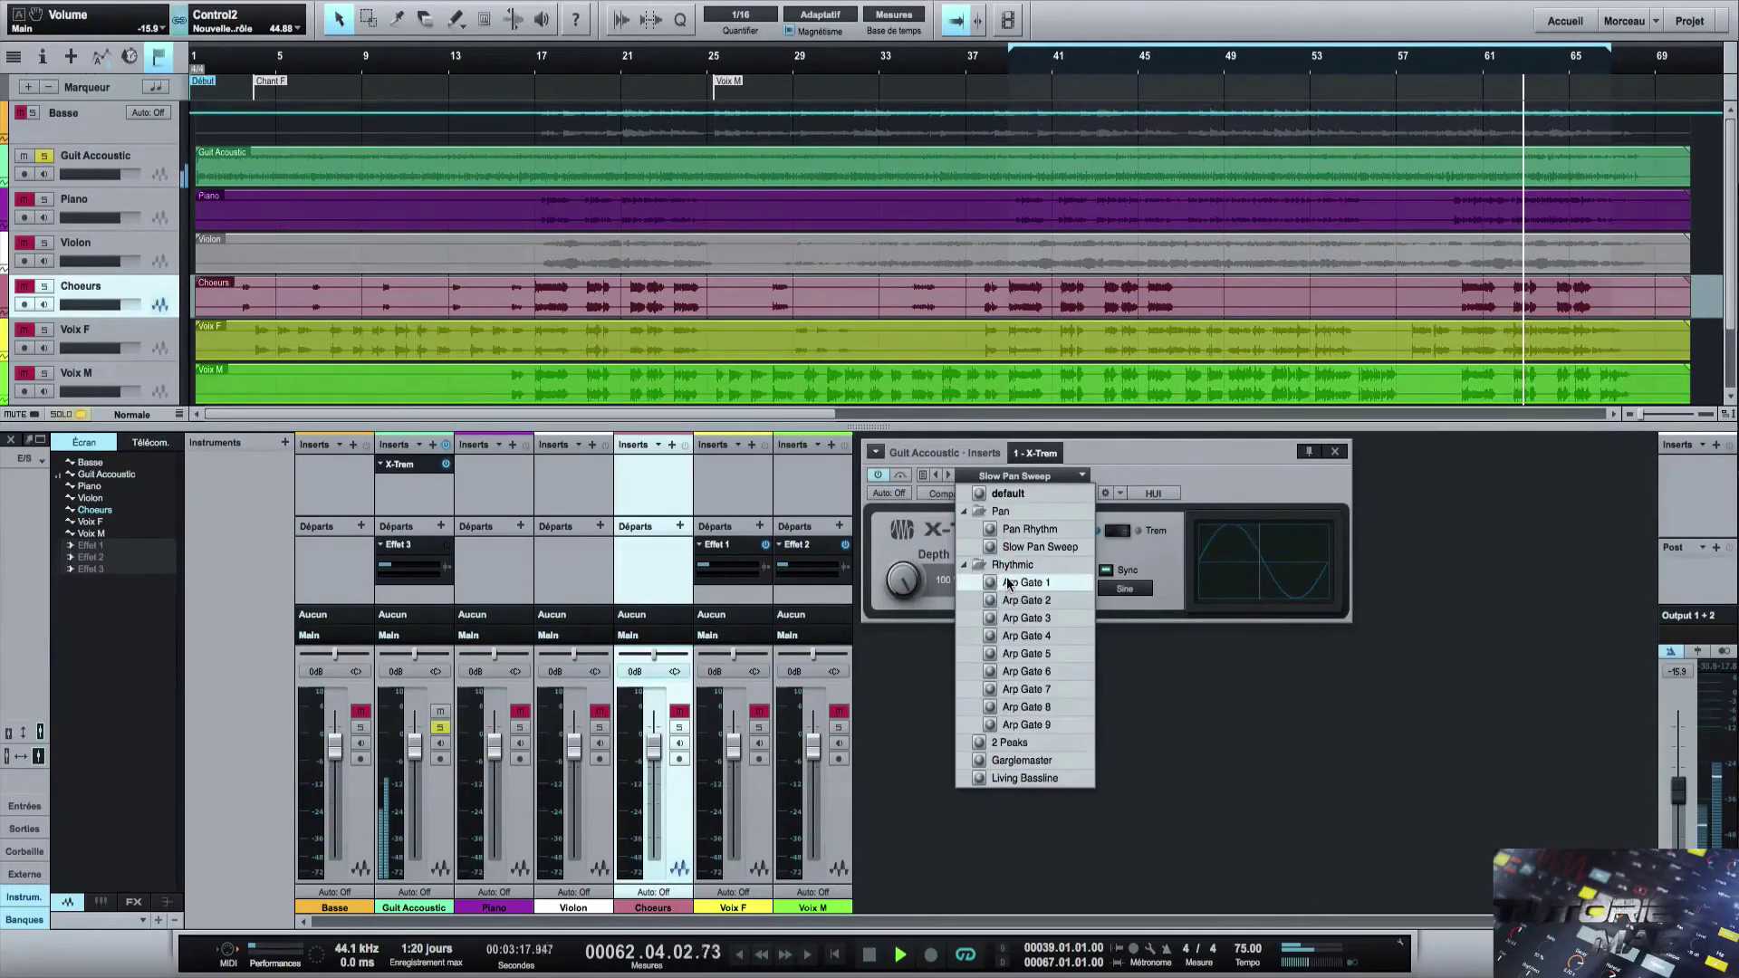
{"action": "left_click", "coordinate": [1008, 583]}
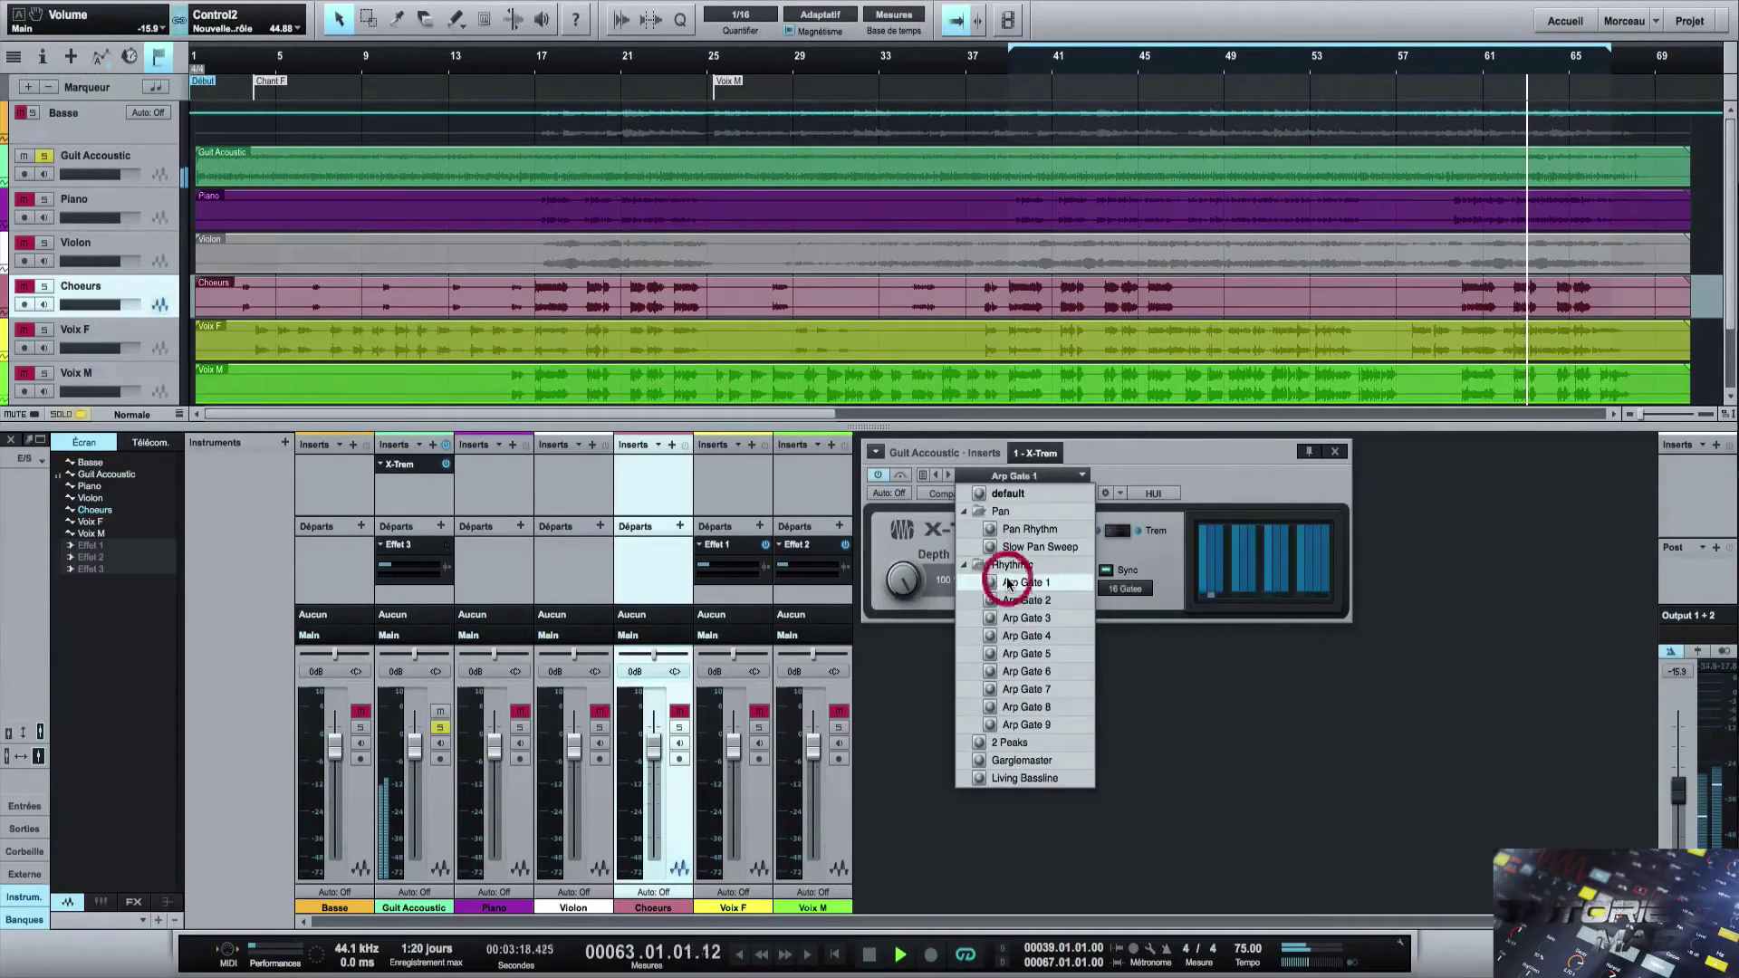
{"action": "left_click", "coordinate": [1028, 636]}
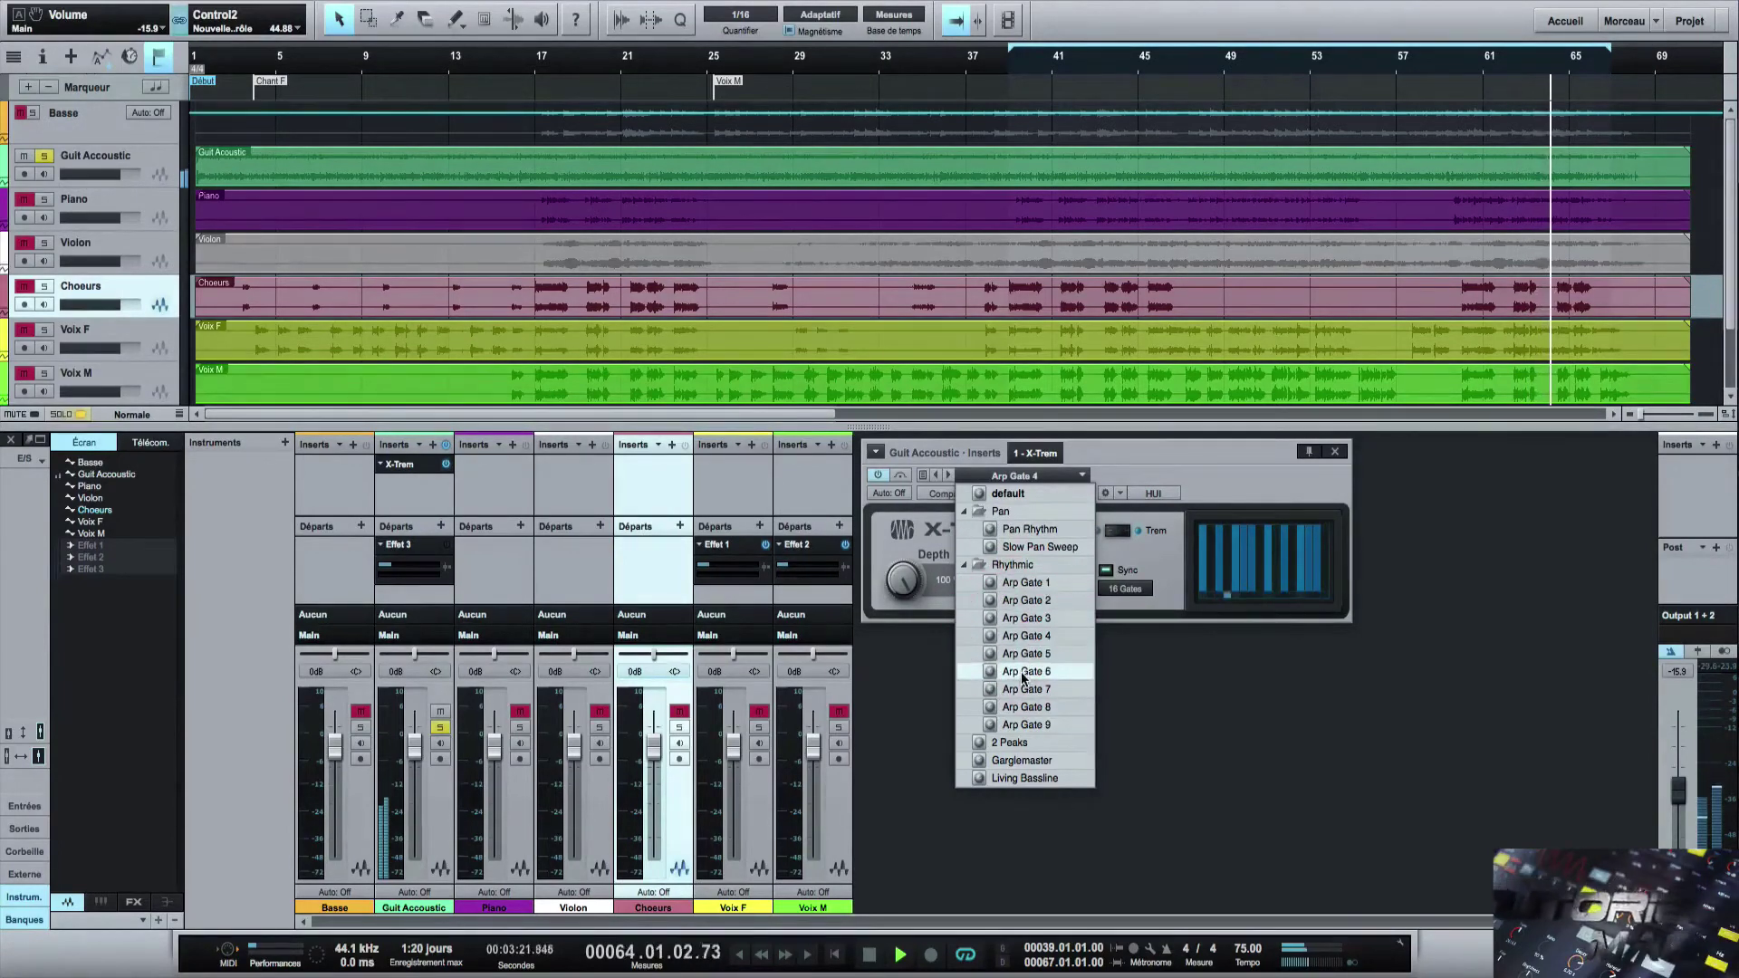
{"action": "left_click", "coordinate": [1023, 673]}
Audition the presets 2 Peaks, Garglemaster and Living Bassline, and return X-Trem to the default preset.
{"action": "left_click", "coordinate": [1002, 744]}
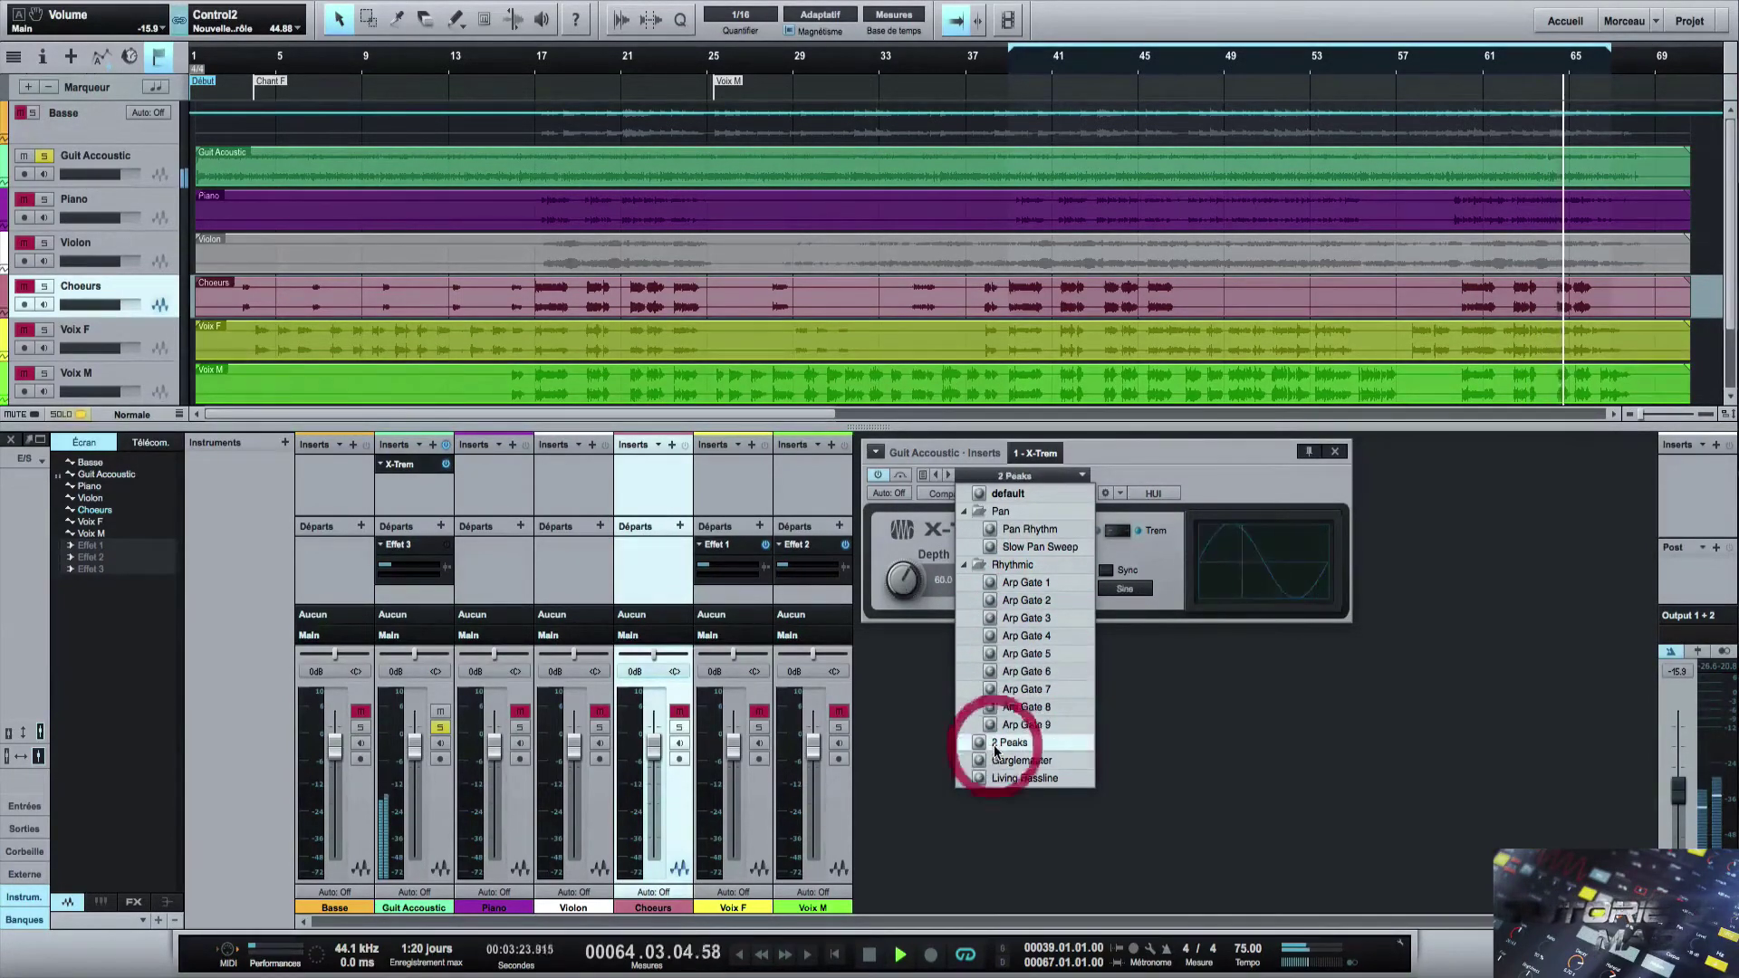
{"action": "left_click", "coordinate": [1006, 761]}
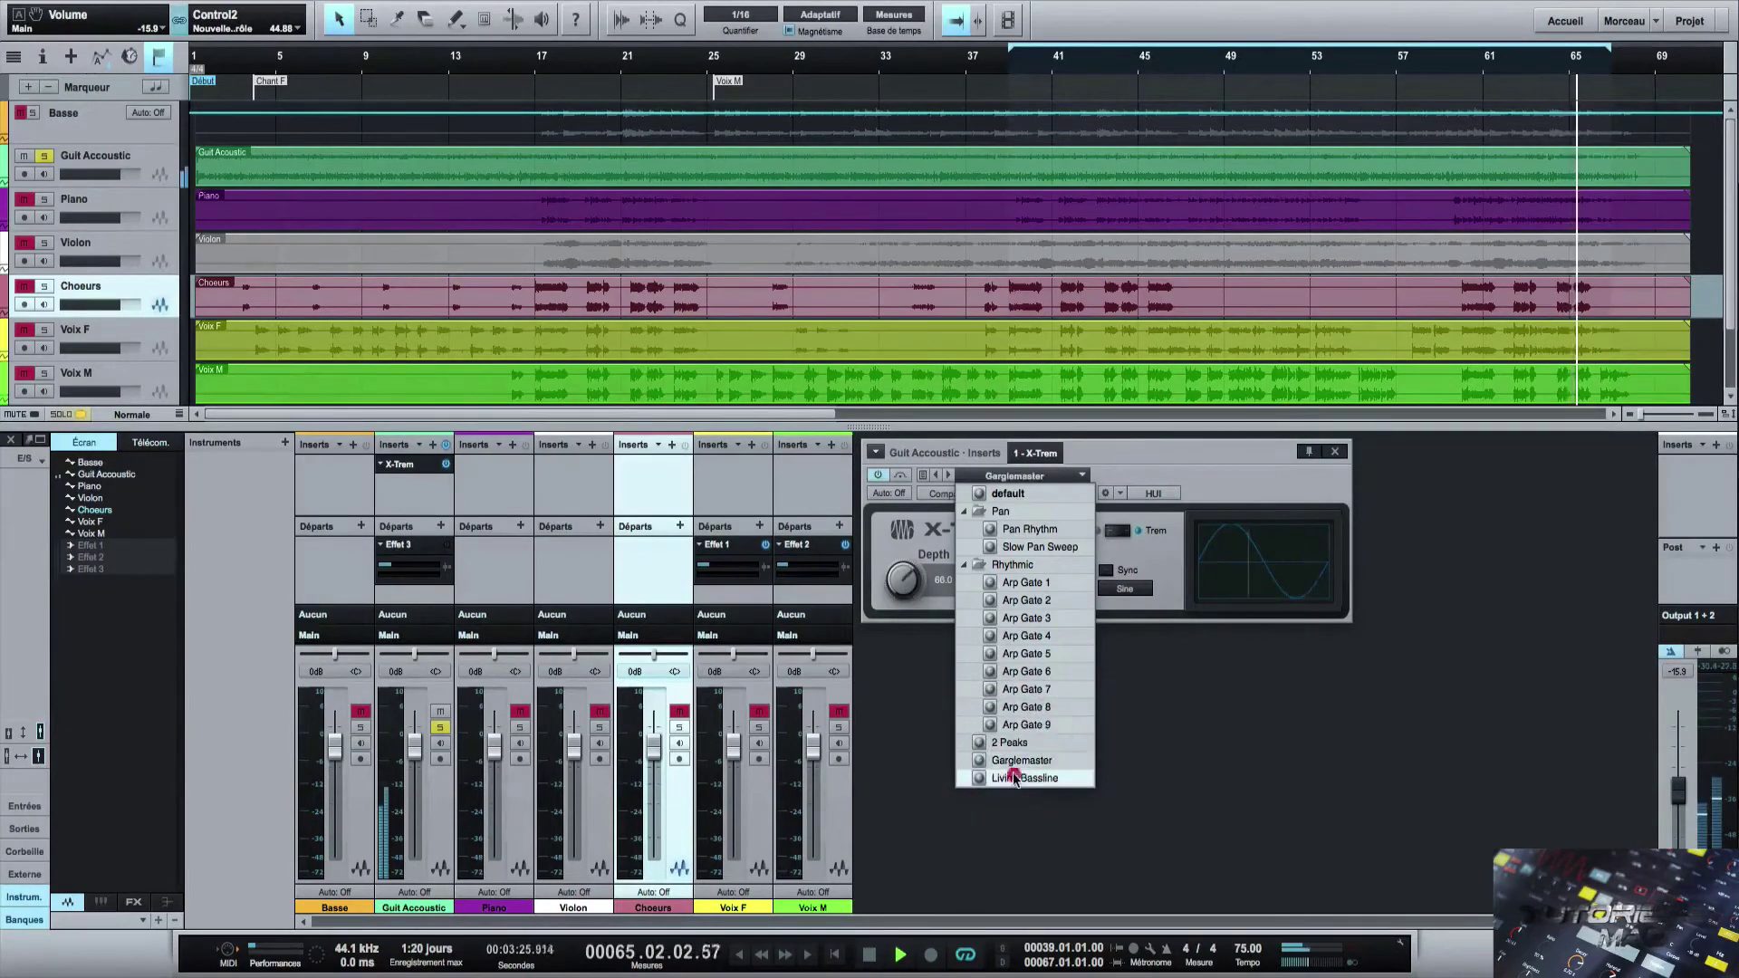
{"action": "left_click", "coordinate": [1013, 778]}
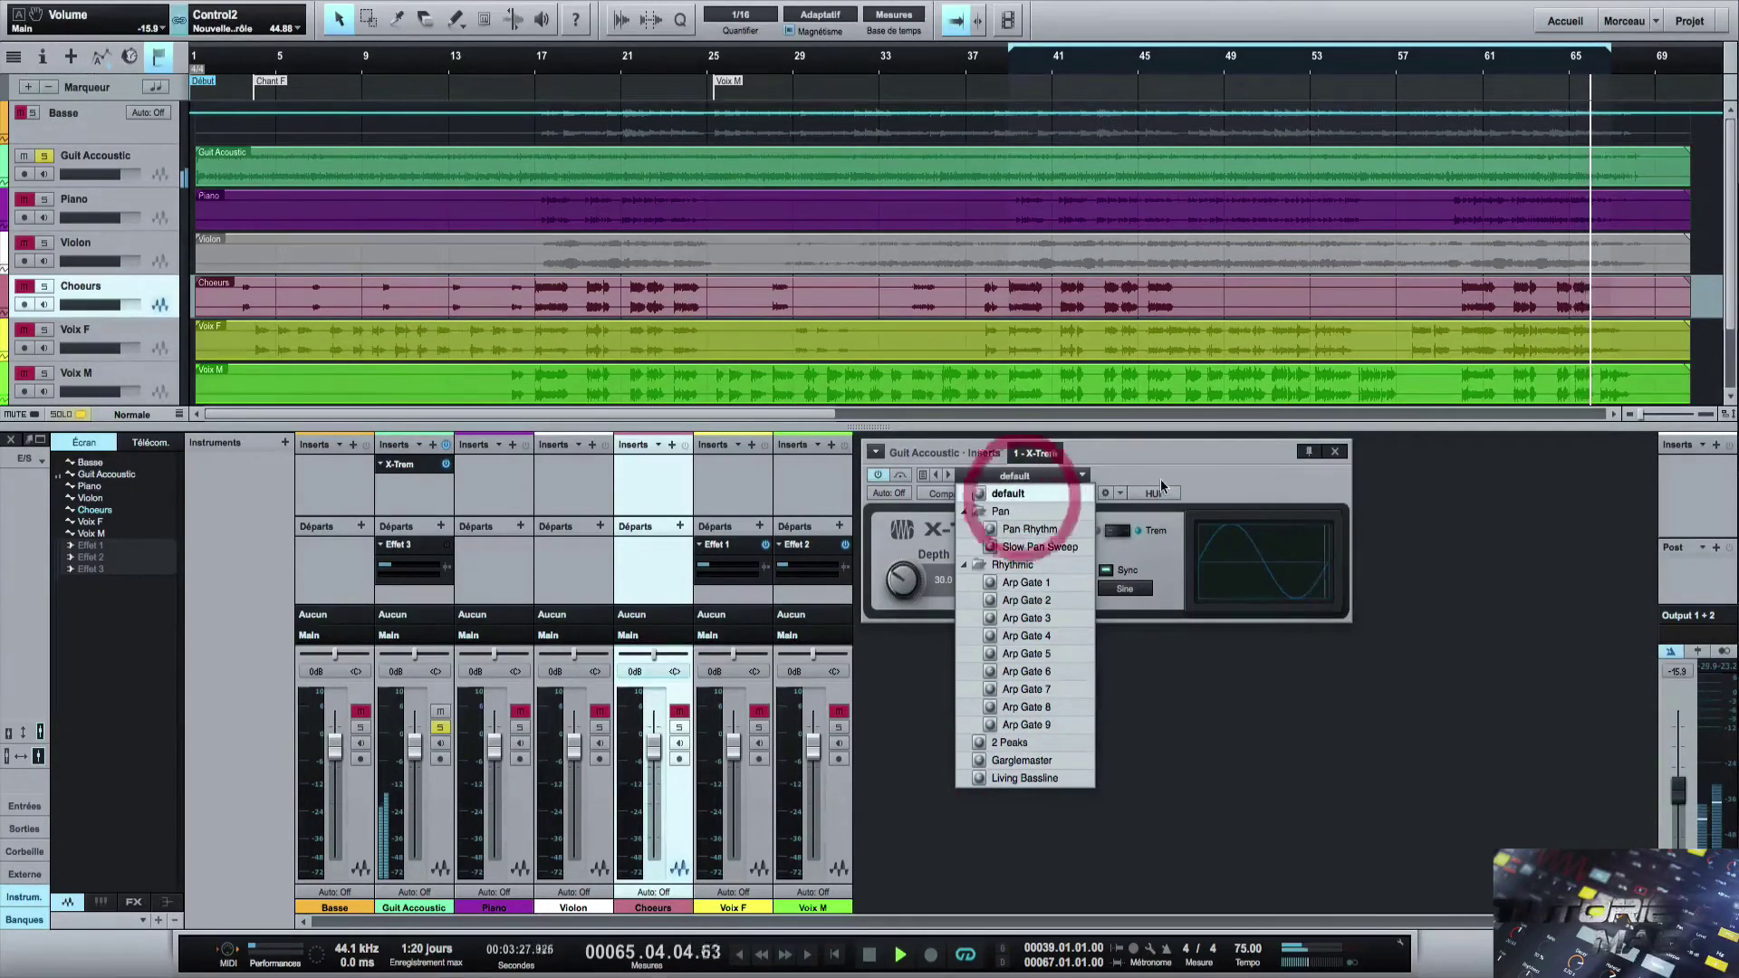
{"action": "left_click", "coordinate": [1023, 497]}
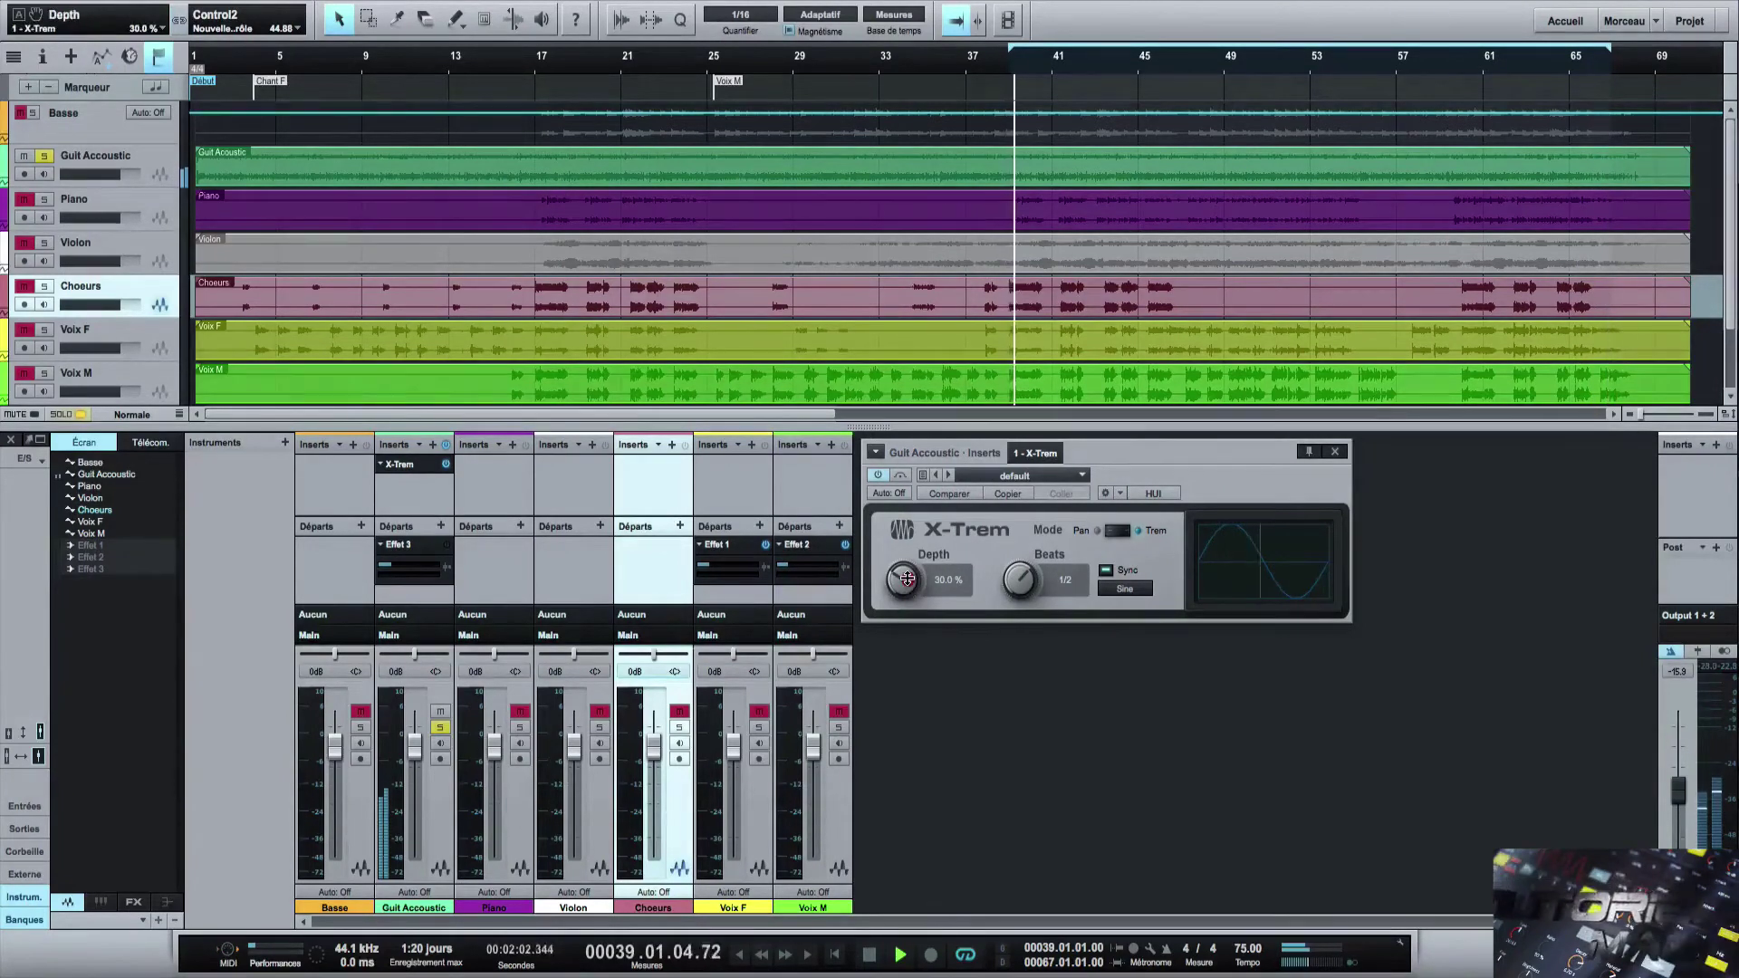
Try X-Trem Depths of 83 % and 62 %, with Sync off and Speeds of 8.10 Hz and 17.22 Hz.
{"action": "left_click_drag", "start_coordinate": [906, 579], "coordinate": [912, 479]}
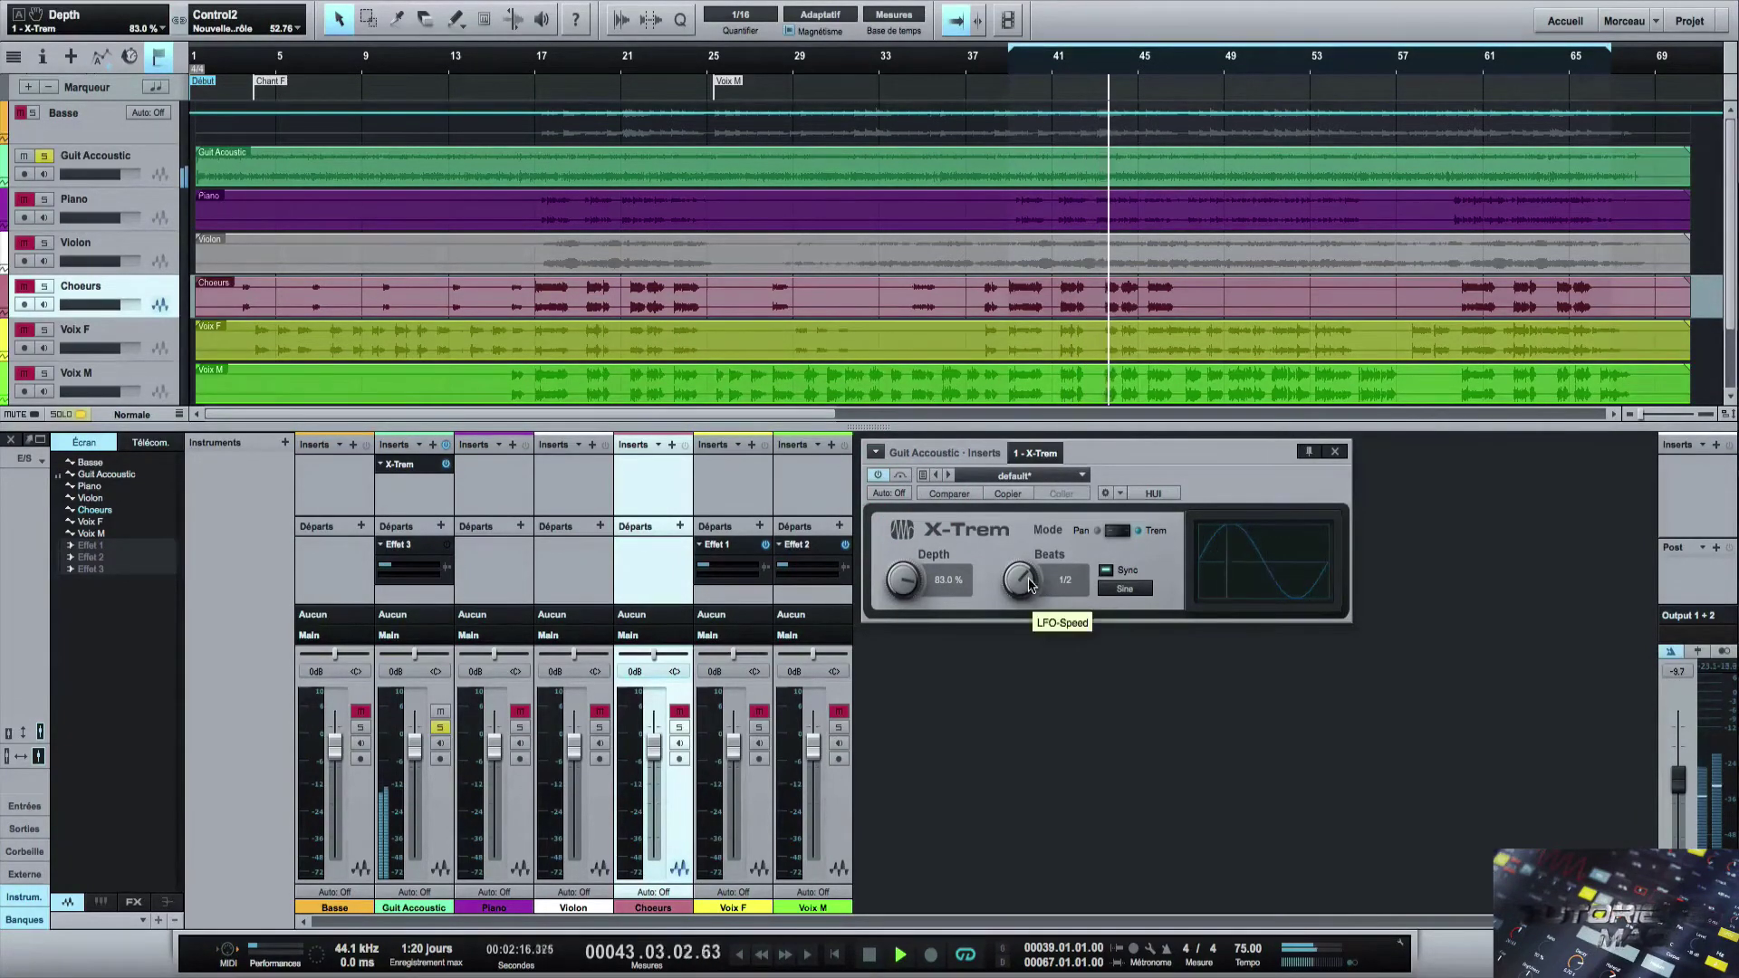
{"action": "left_click", "coordinate": [1107, 571]}
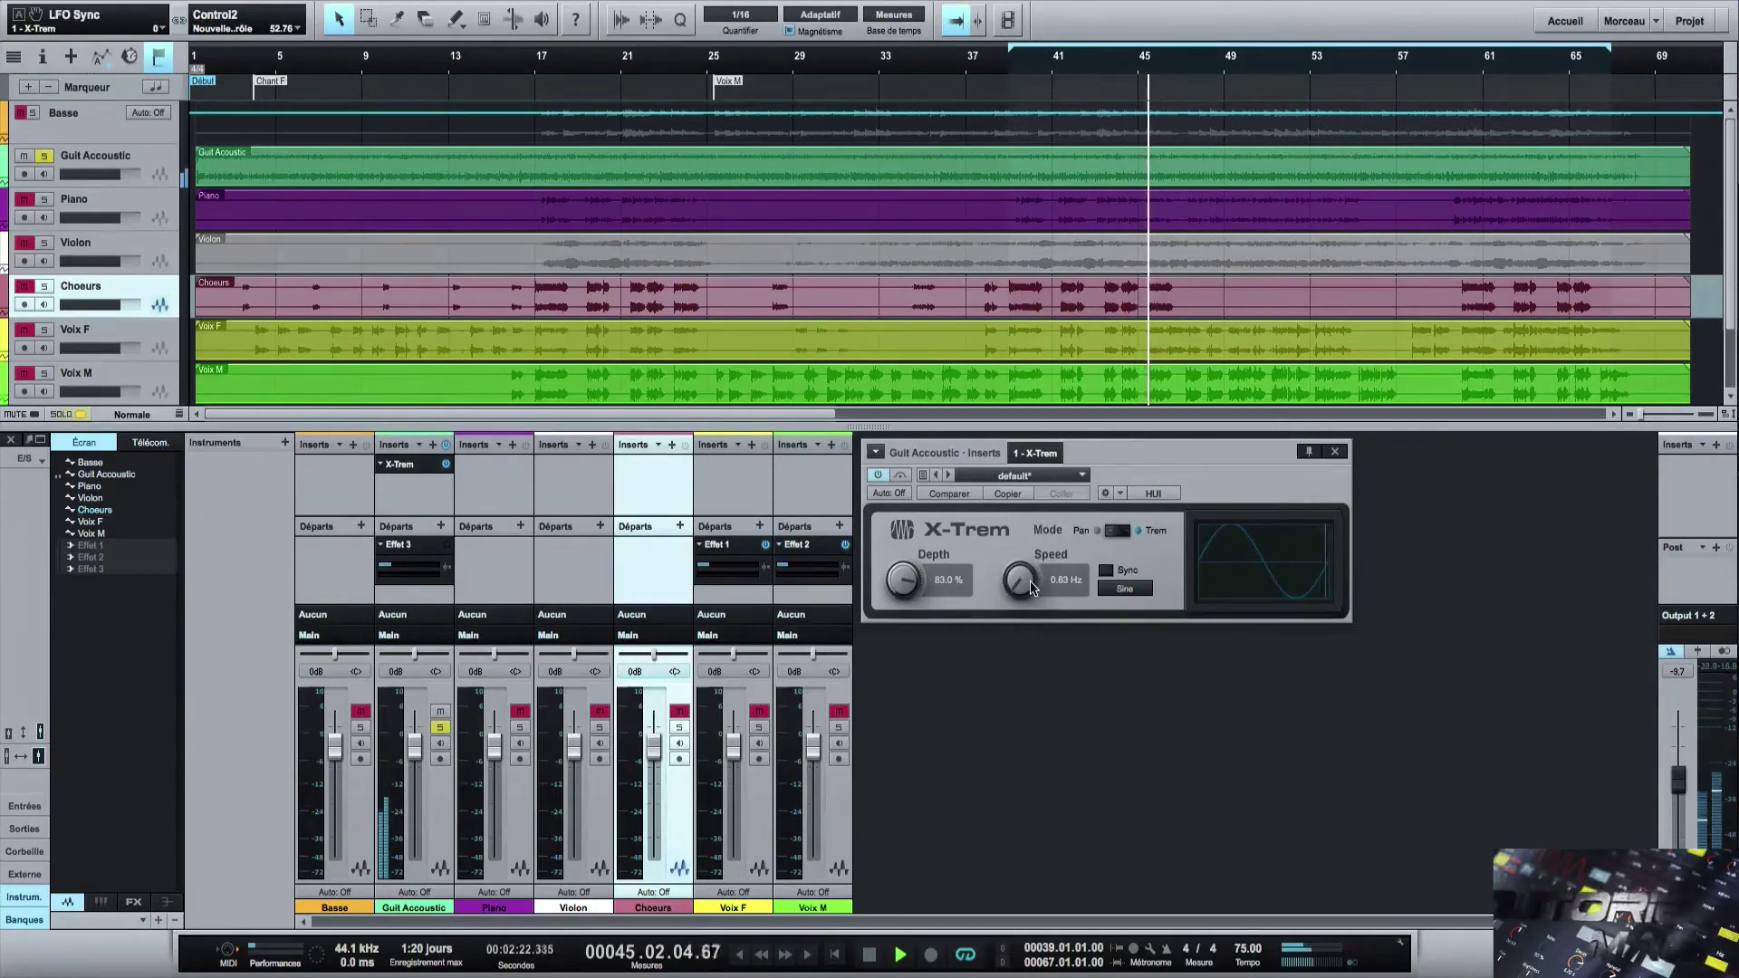
{"action": "left_click_drag", "start_coordinate": [1029, 582], "coordinate": [1025, 544]}
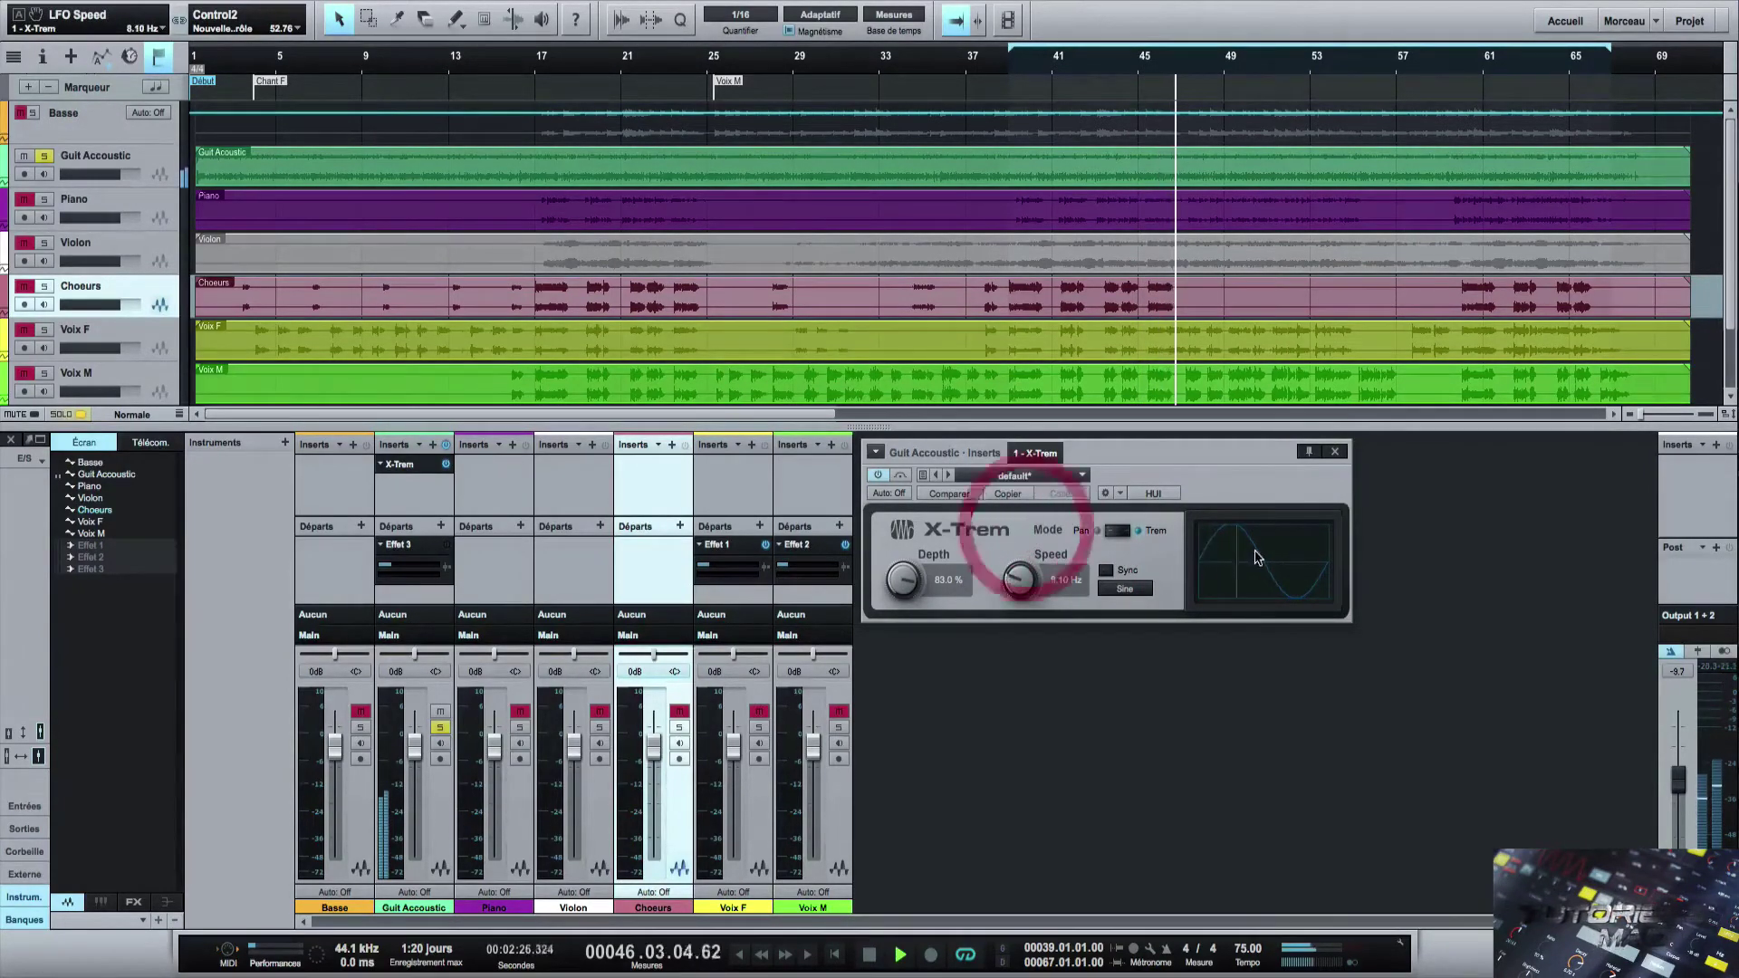
{"action": "left_click_drag", "start_coordinate": [1020, 576], "coordinate": [1029, 470]}
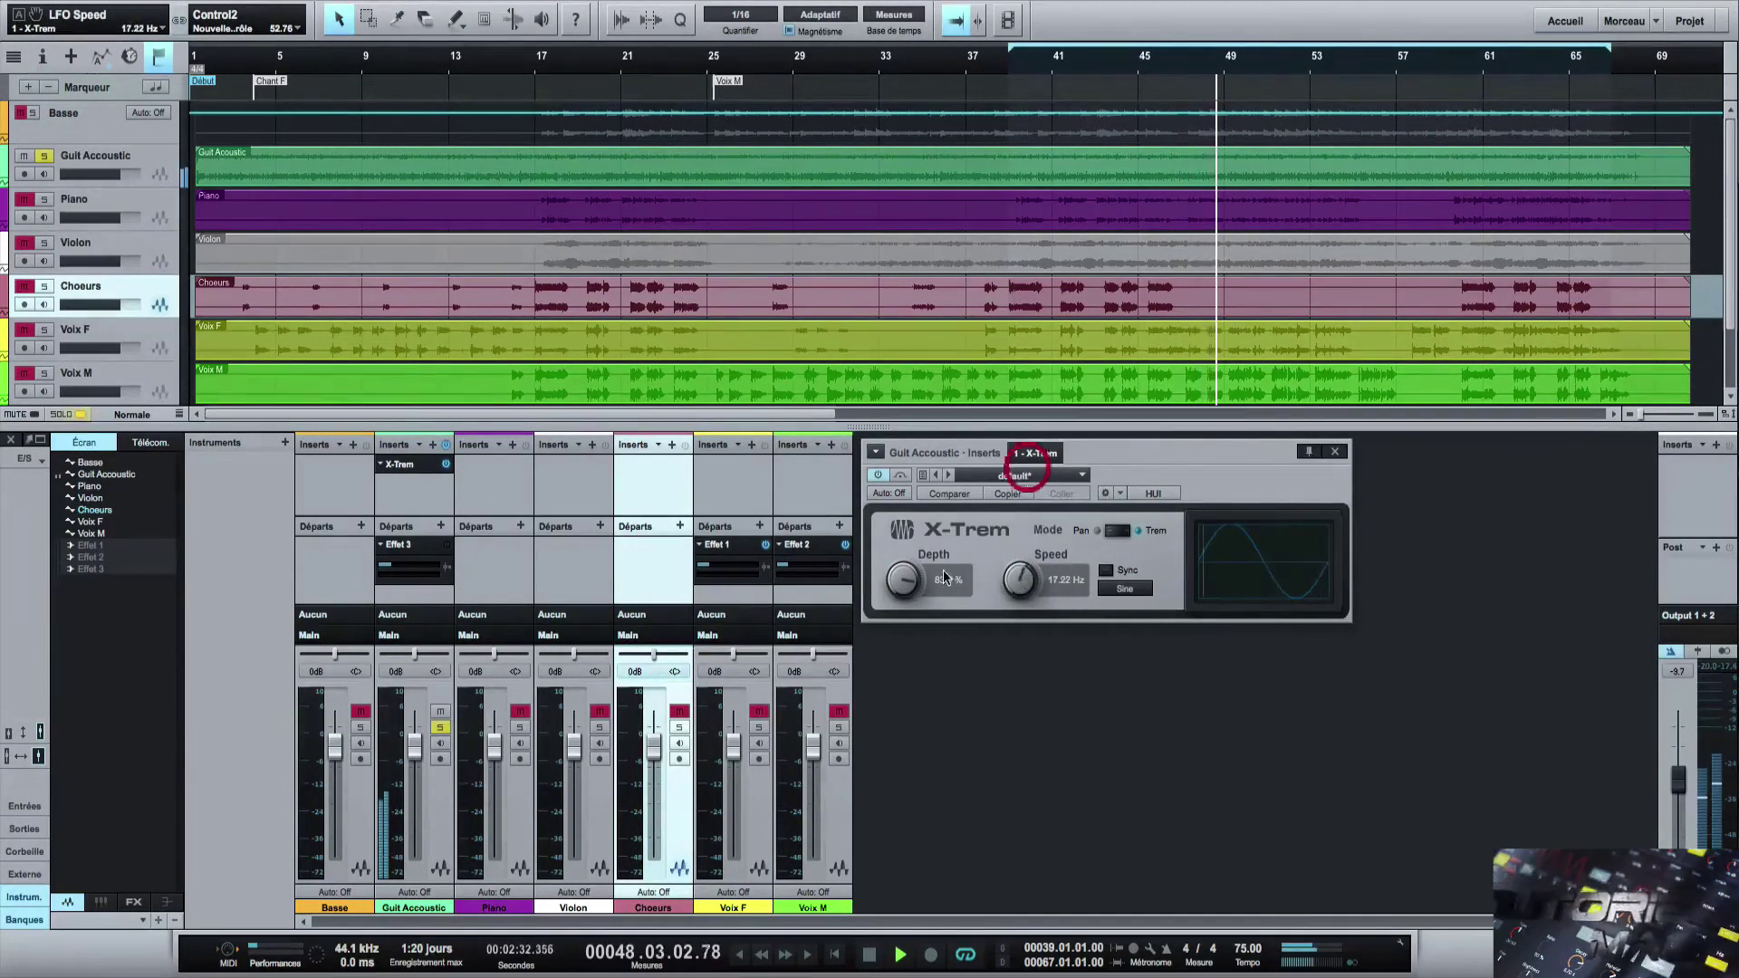
{"action": "left_click_drag", "start_coordinate": [903, 579], "coordinate": [900, 618]}
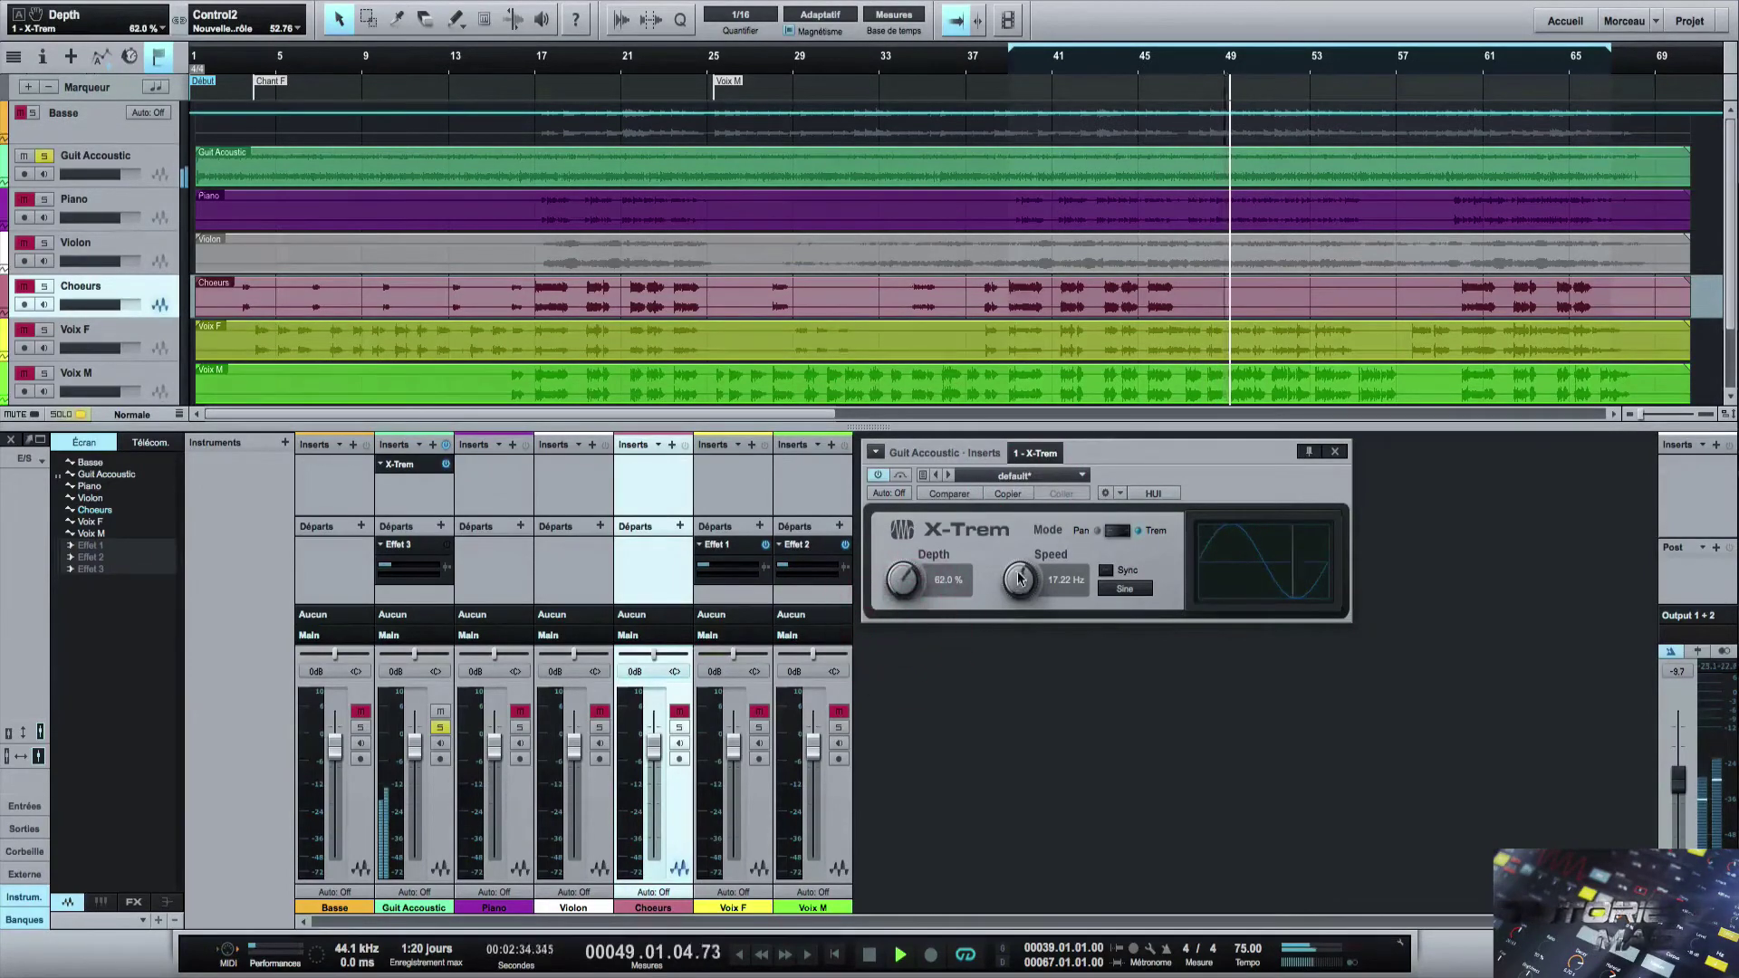
{"action": "mouse_move", "coordinate": [1020, 579]}
{"action": "left_mouse_down"}
{"action": "mouse_move", "coordinate": [1017, 616]}
{"action": "mouse_move", "coordinate": [1031, 411]}
{"action": "mouse_move", "coordinate": [1031, 579]}
{"action": "left_mouse_up"}
Turn Sync on and try Beats values from 2 Bars through 1/2 D, 1/2 T, 1/8 D and 1/4 T, finishing at 1/16.
{"action": "left_click", "coordinate": [1106, 571]}
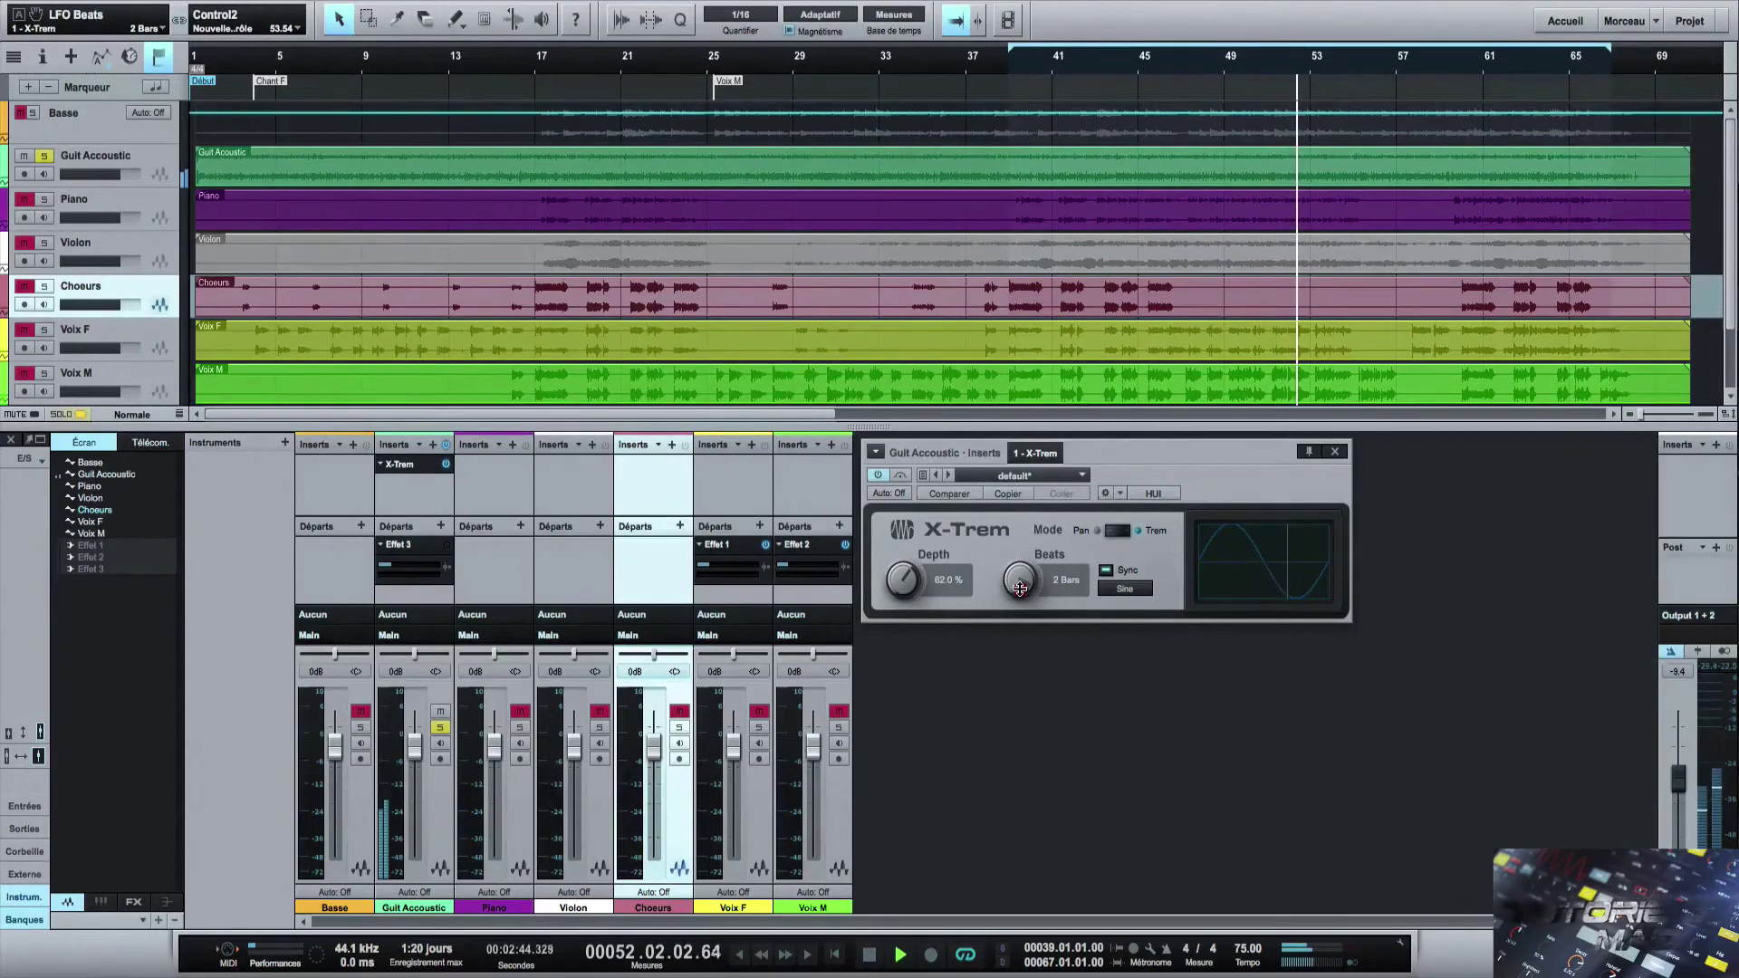
{"action": "left_click_drag", "start_coordinate": [1019, 599], "coordinate": [1022, 637]}
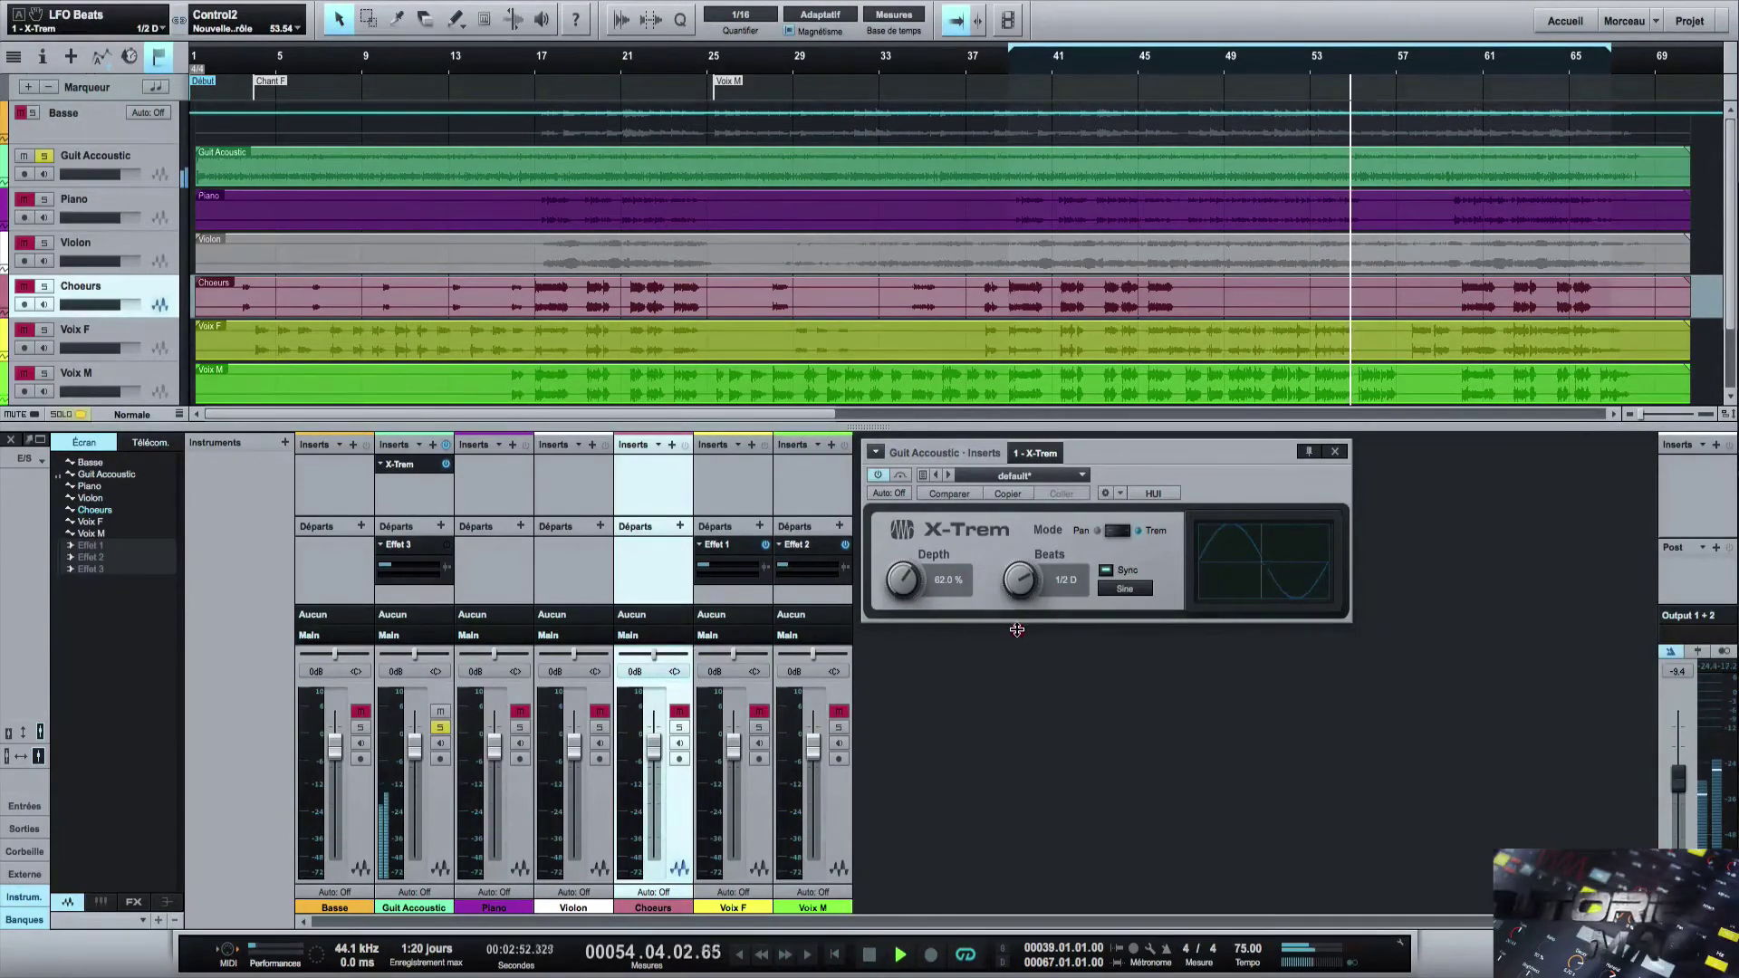
{"action": "left_click_drag", "start_coordinate": [1017, 631], "coordinate": [1018, 646]}
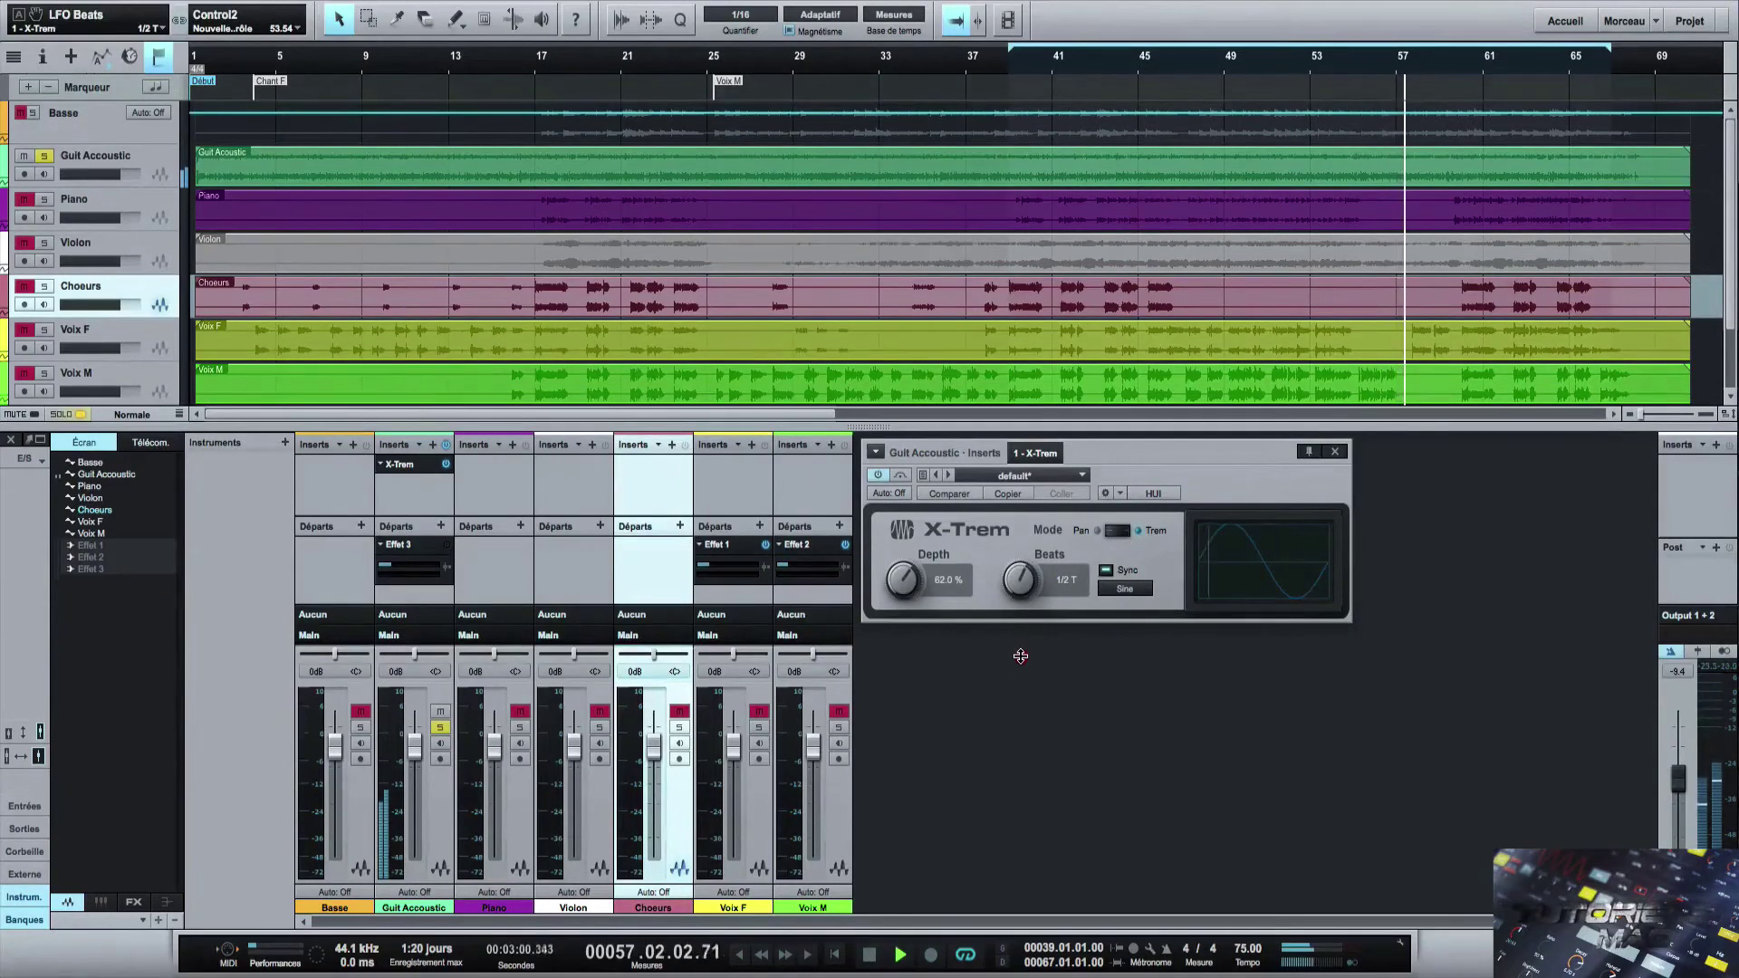
{"action": "left_click_drag", "start_coordinate": [1022, 660], "coordinate": [1026, 680]}
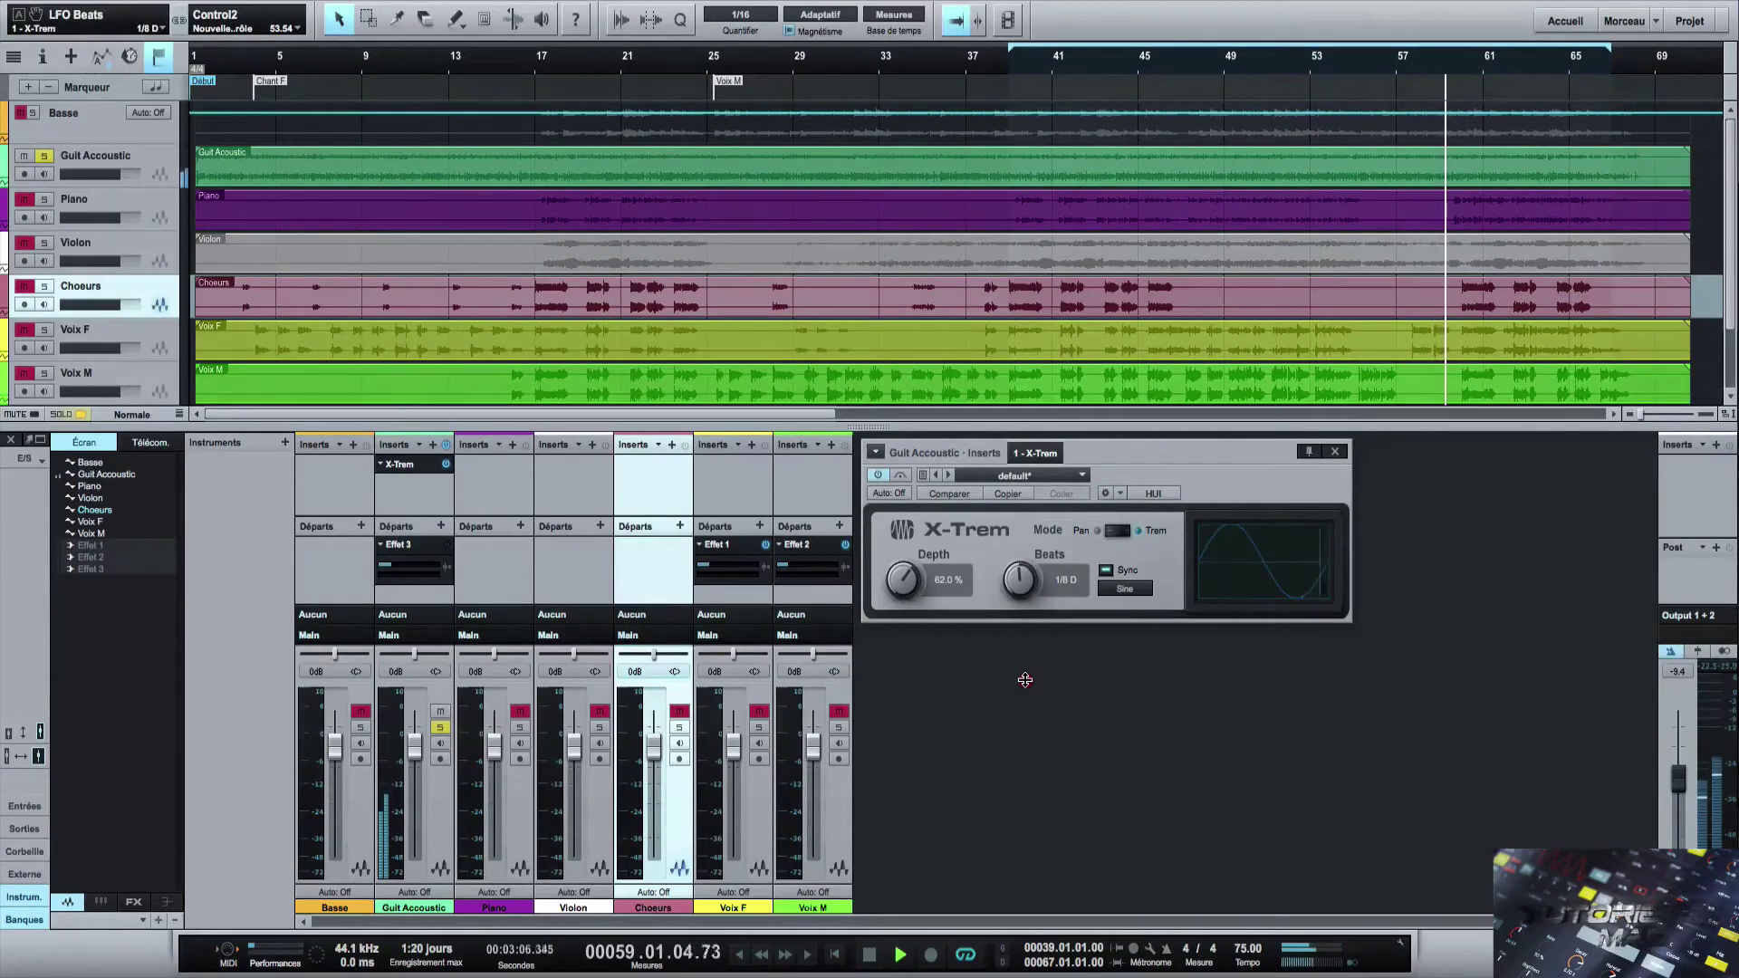
{"action": "left_click_drag", "start_coordinate": [1024, 681], "coordinate": [1024, 685]}
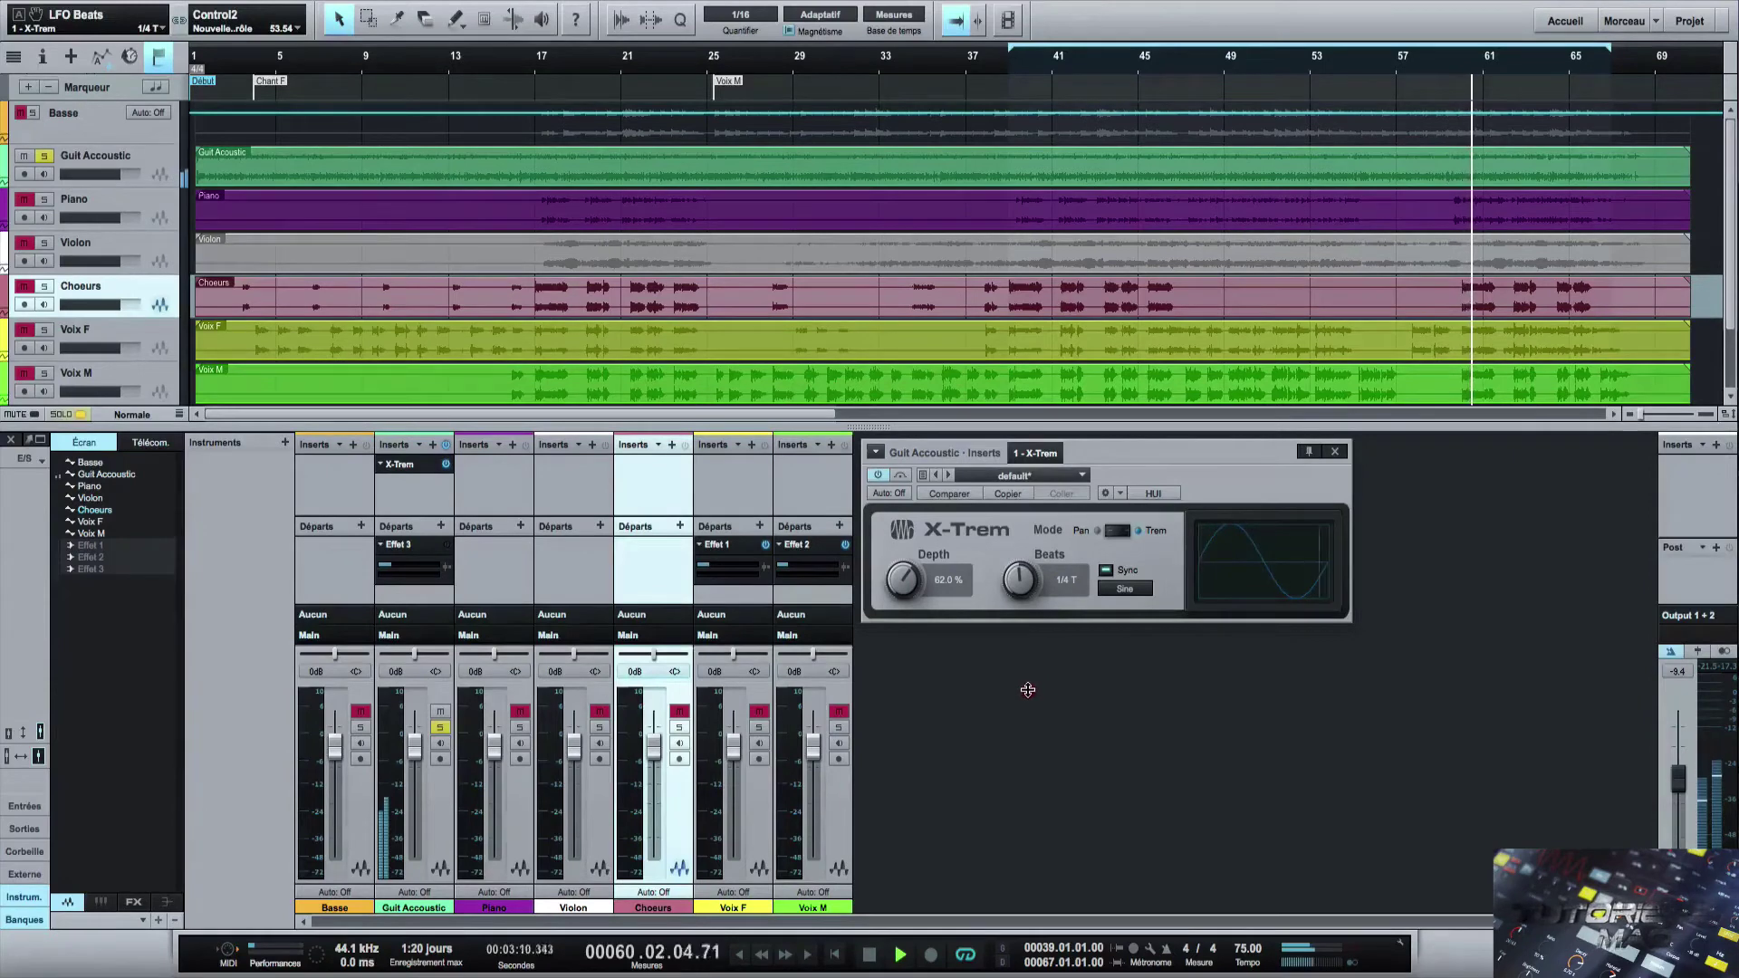
{"action": "mouse_move", "coordinate": [1028, 690]}
{"action": "left_mouse_down"}
{"action": "mouse_move", "coordinate": [1032, 720]}
{"action": "mouse_move", "coordinate": [1030, 699]}
{"action": "left_mouse_up"}
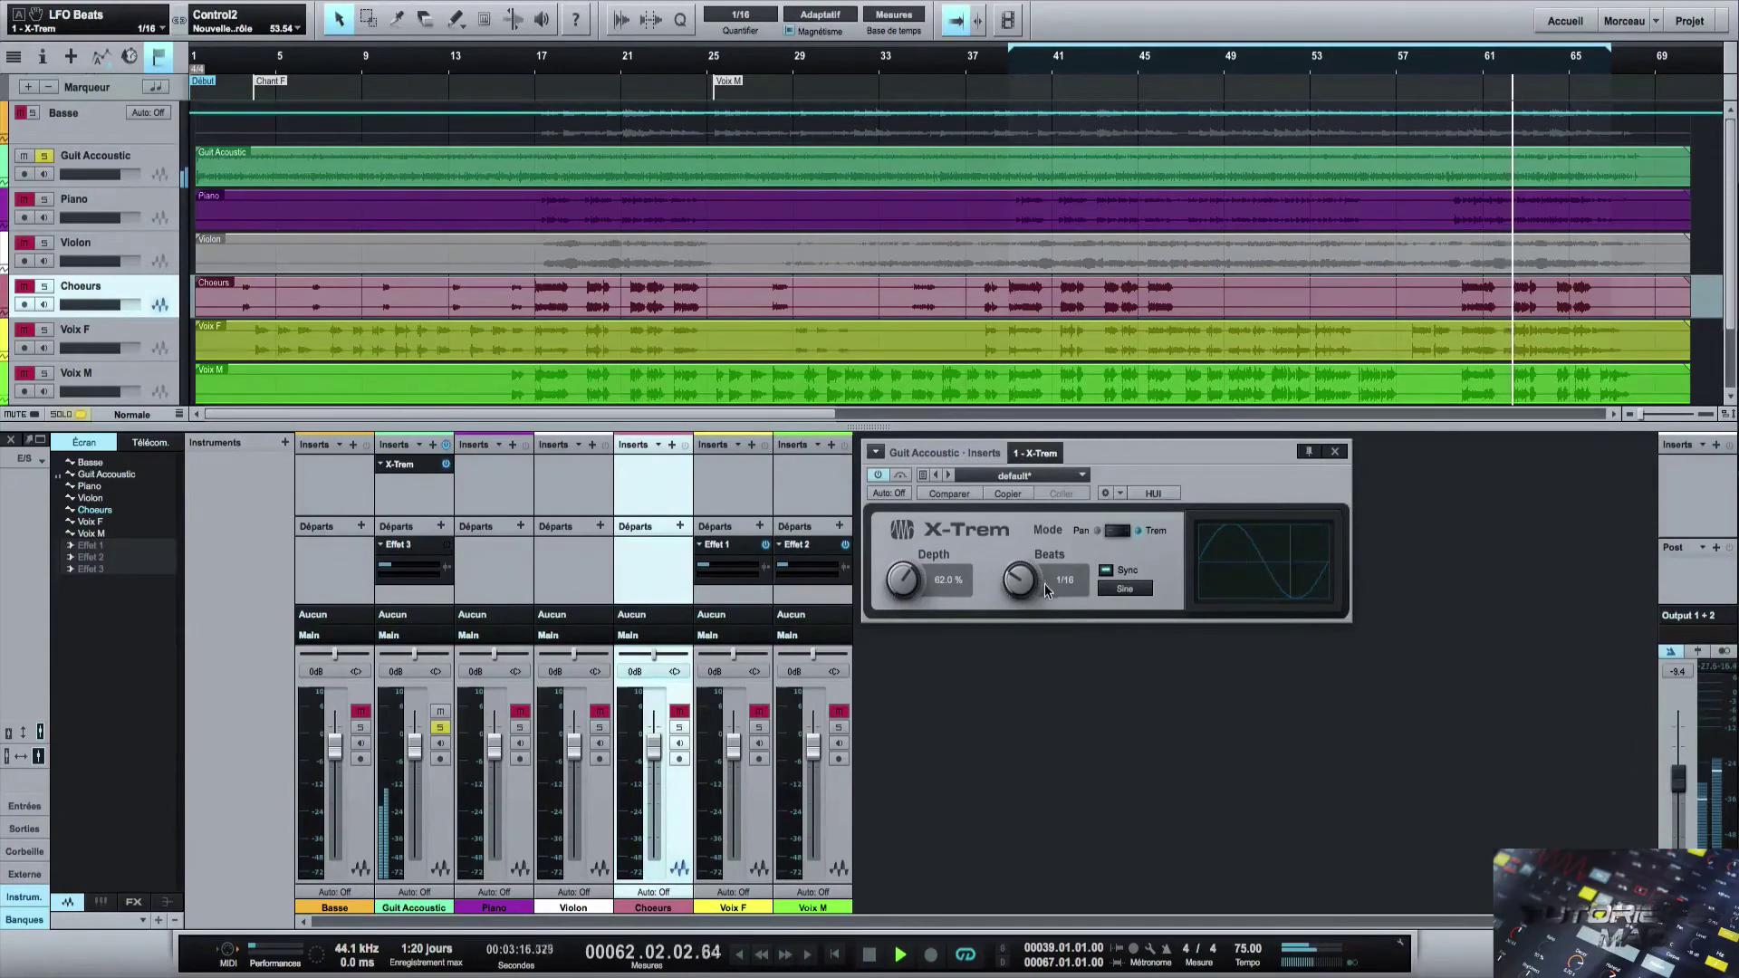
Change the tremolo's LFO type to Triangle and set Depth to 71.5 %.
{"action": "left_click", "coordinate": [1134, 588]}
{"action": "left_click", "coordinate": [1148, 613]}
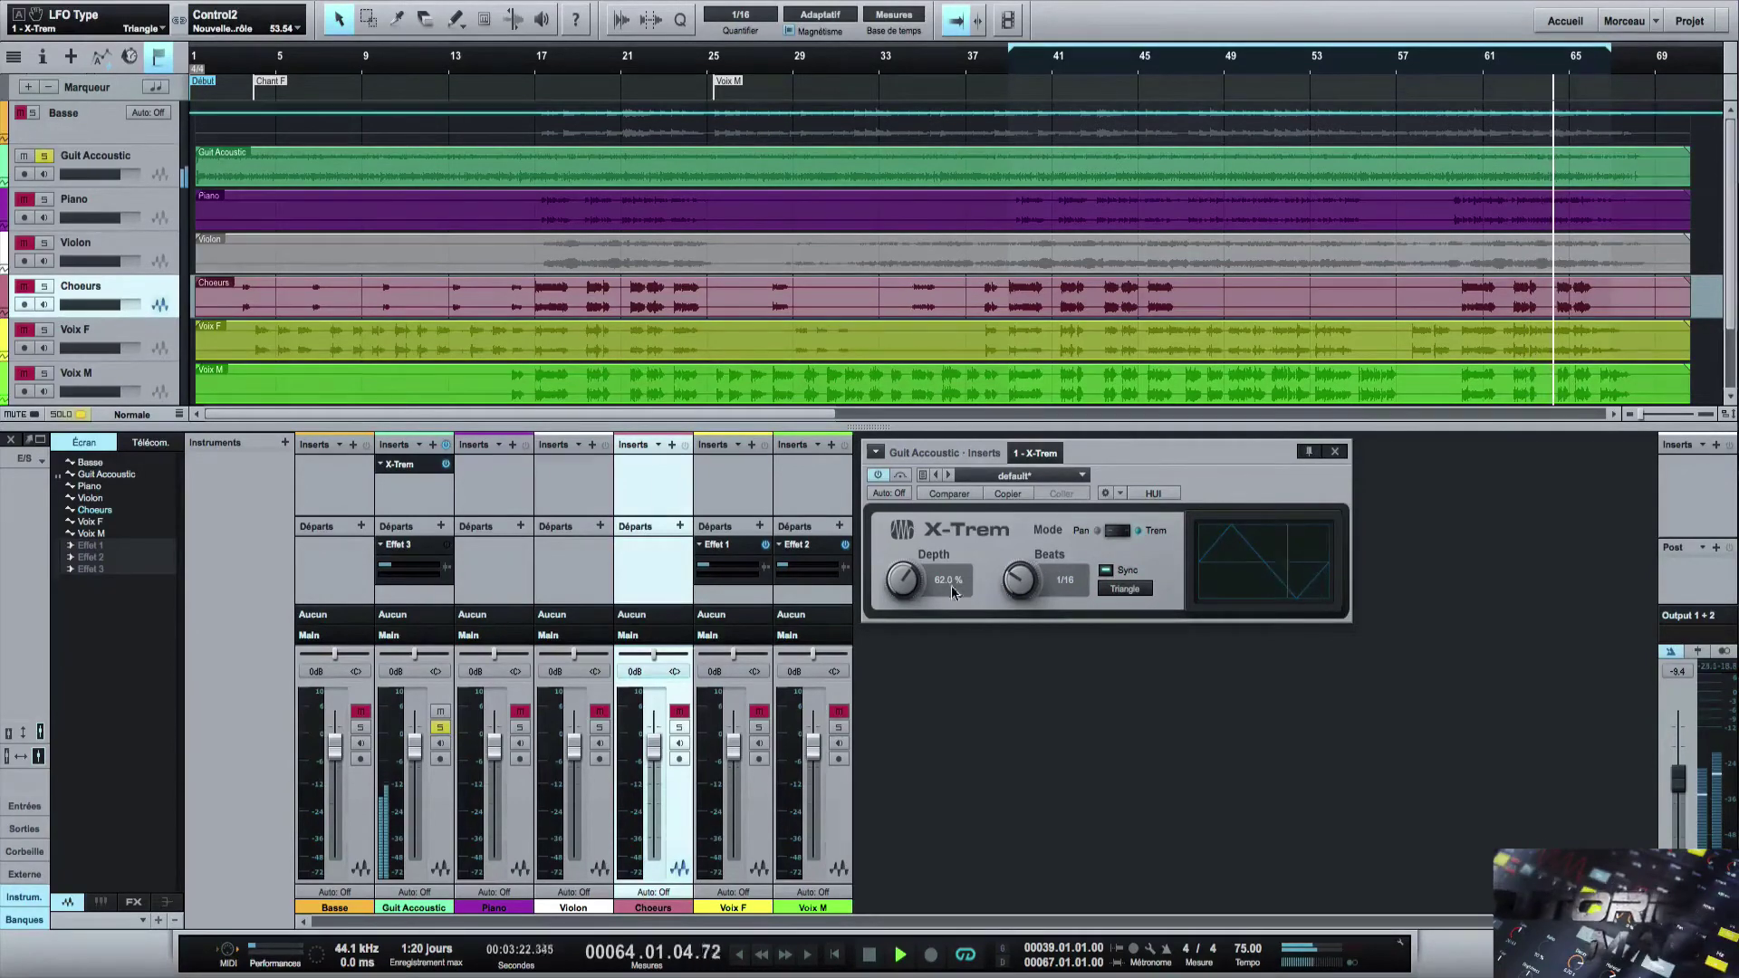
{"action": "left_click_drag", "start_coordinate": [901, 576], "coordinate": [896, 549]}
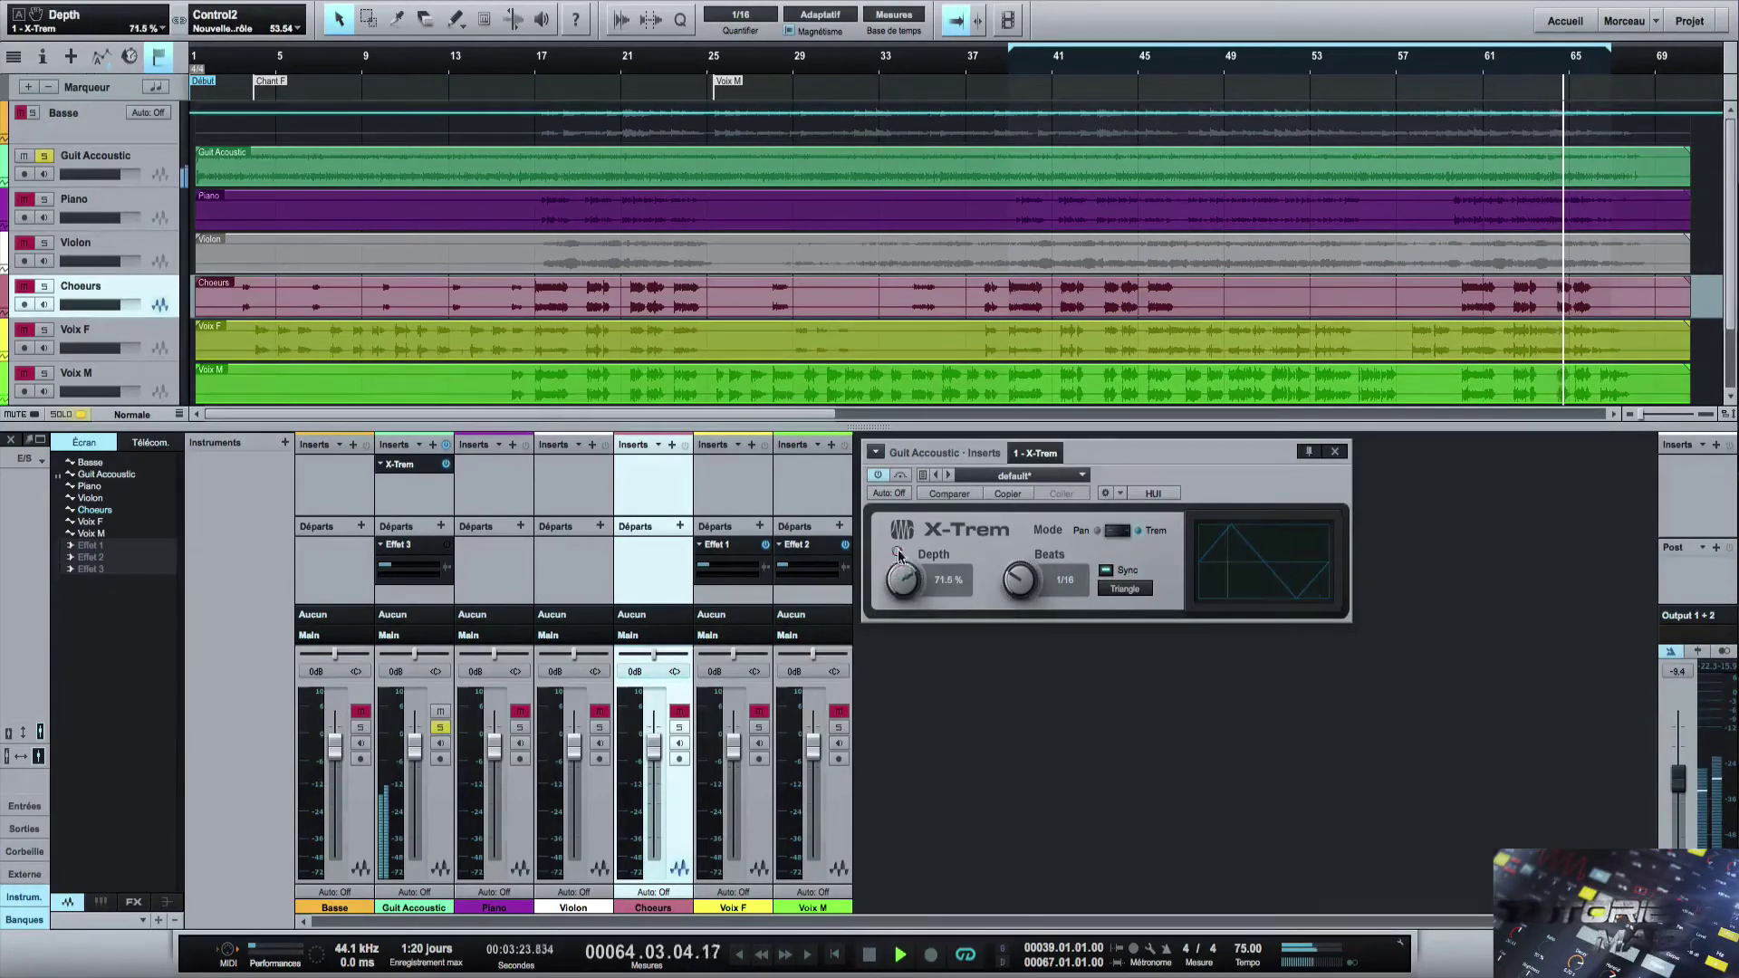
{"action": "left_click", "coordinate": [1123, 590]}
{"action": "left_click", "coordinate": [1135, 612]}
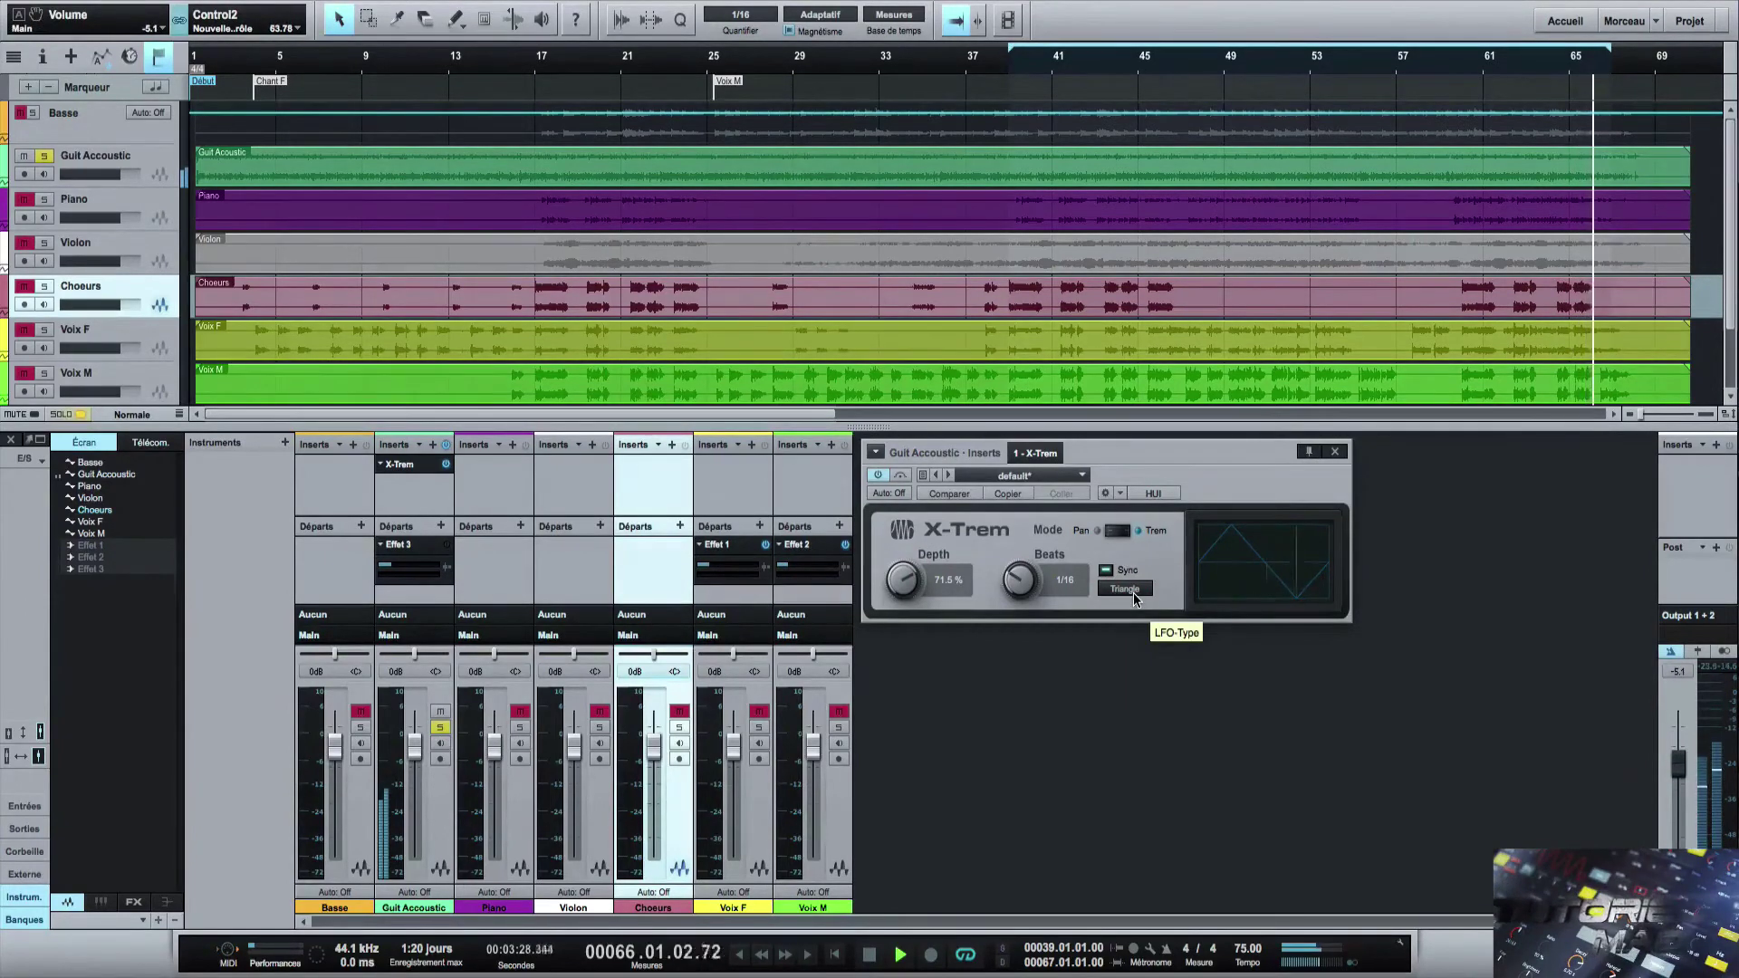
Try the Sawtooth and Square LFO types, and lower Depth to 57.5 % for Square.
{"action": "left_click", "coordinate": [1134, 592]}
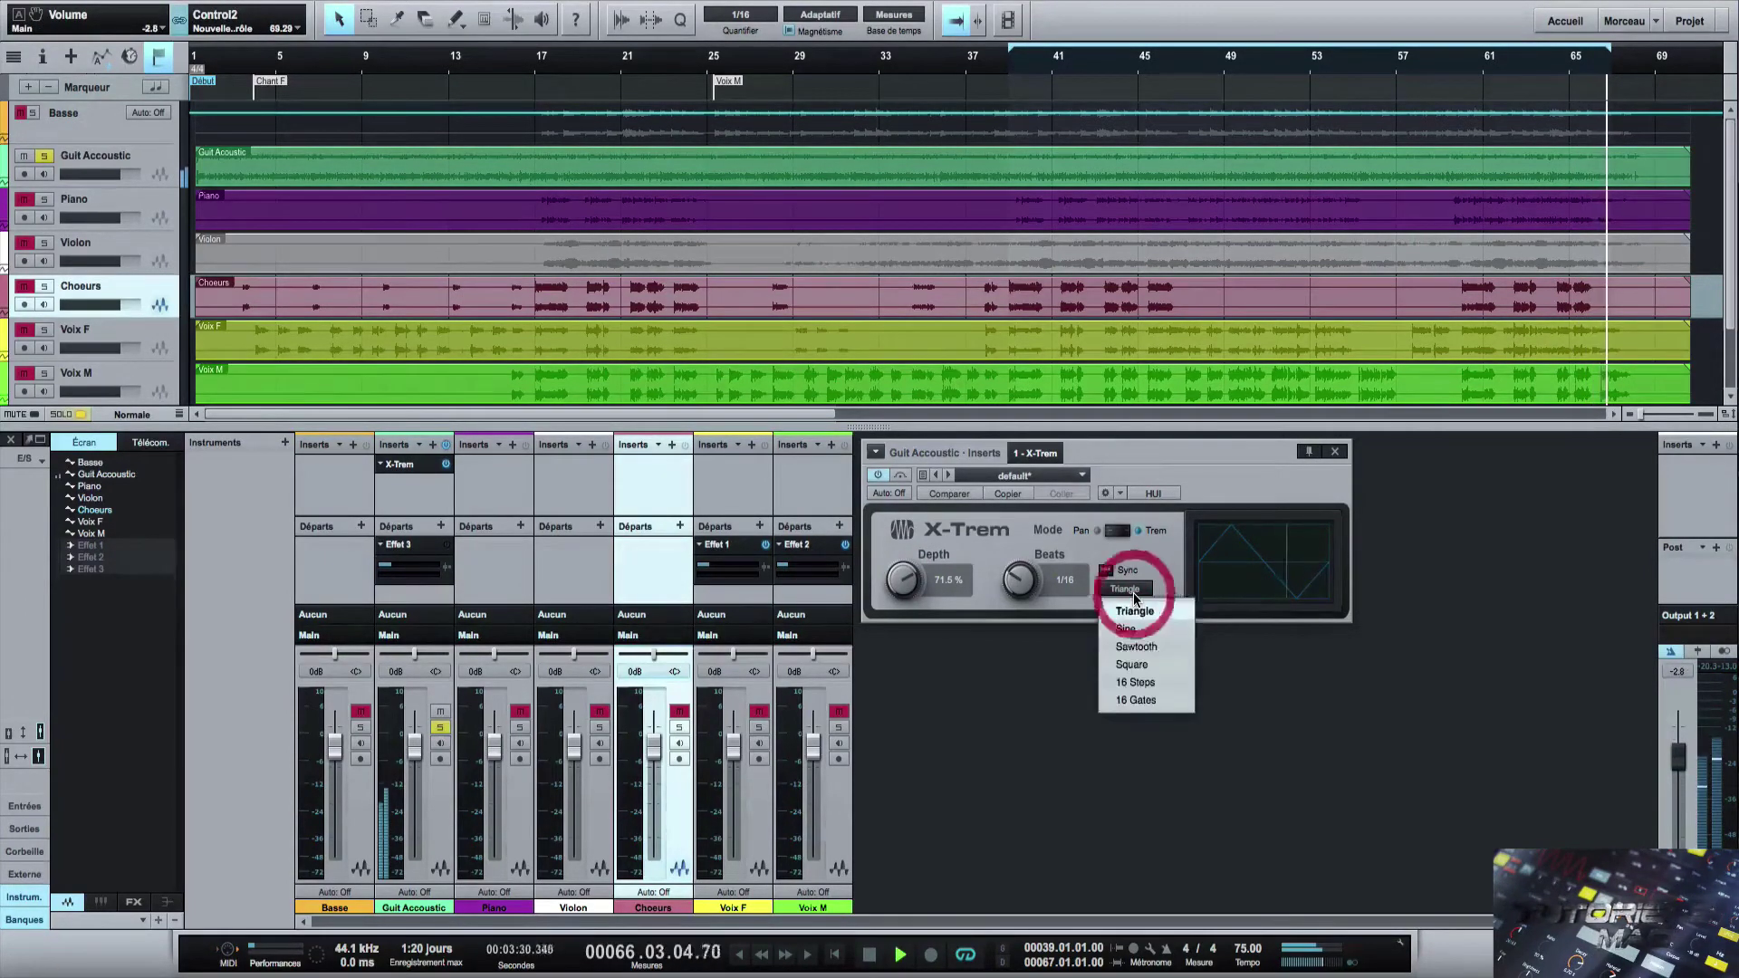
{"action": "left_click", "coordinate": [1137, 646]}
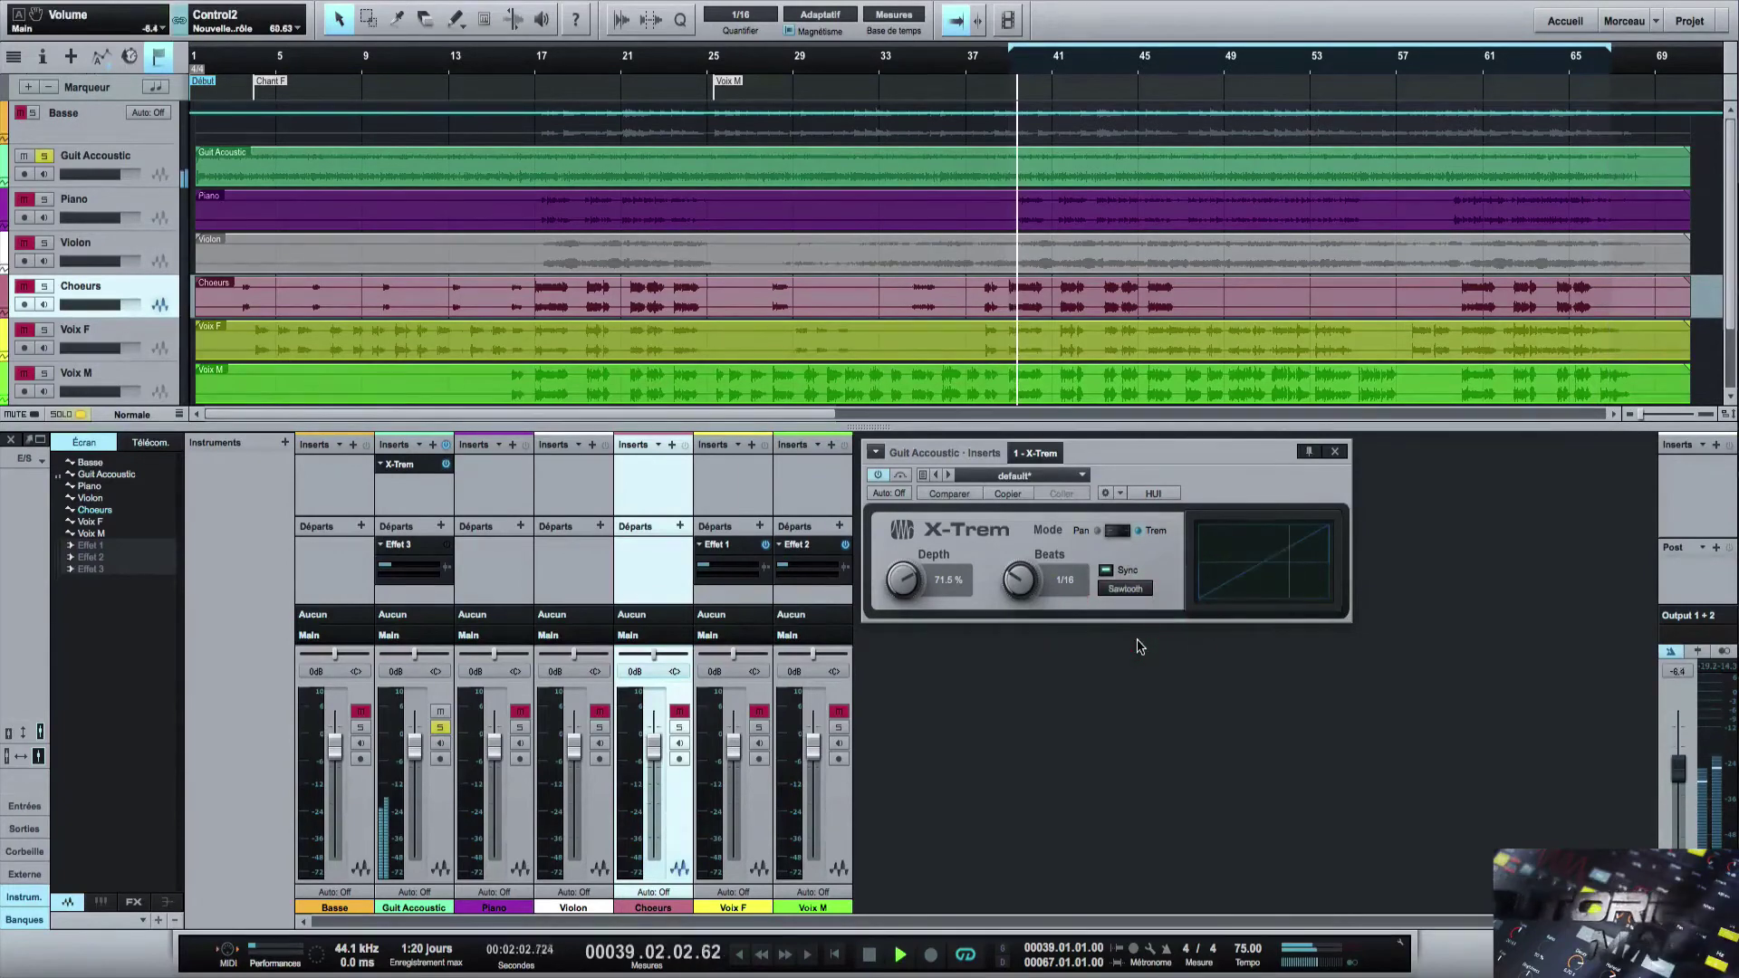
{"action": "left_click", "coordinate": [1132, 590]}
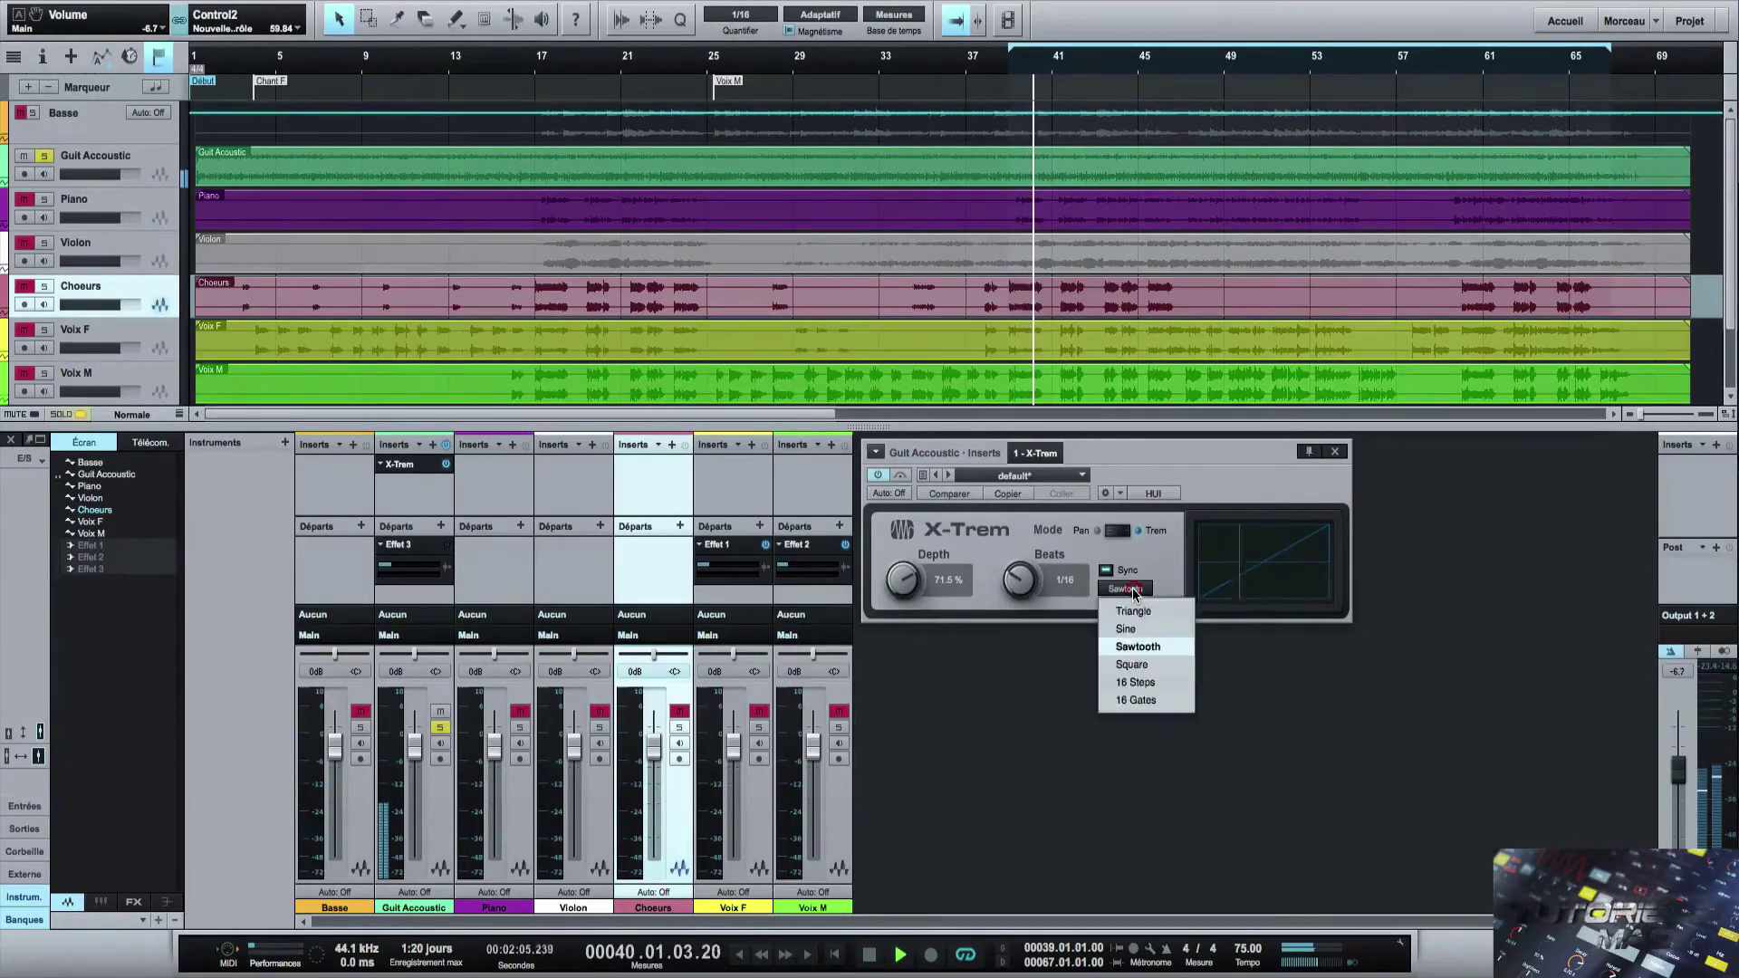
{"action": "left_click", "coordinate": [1138, 663]}
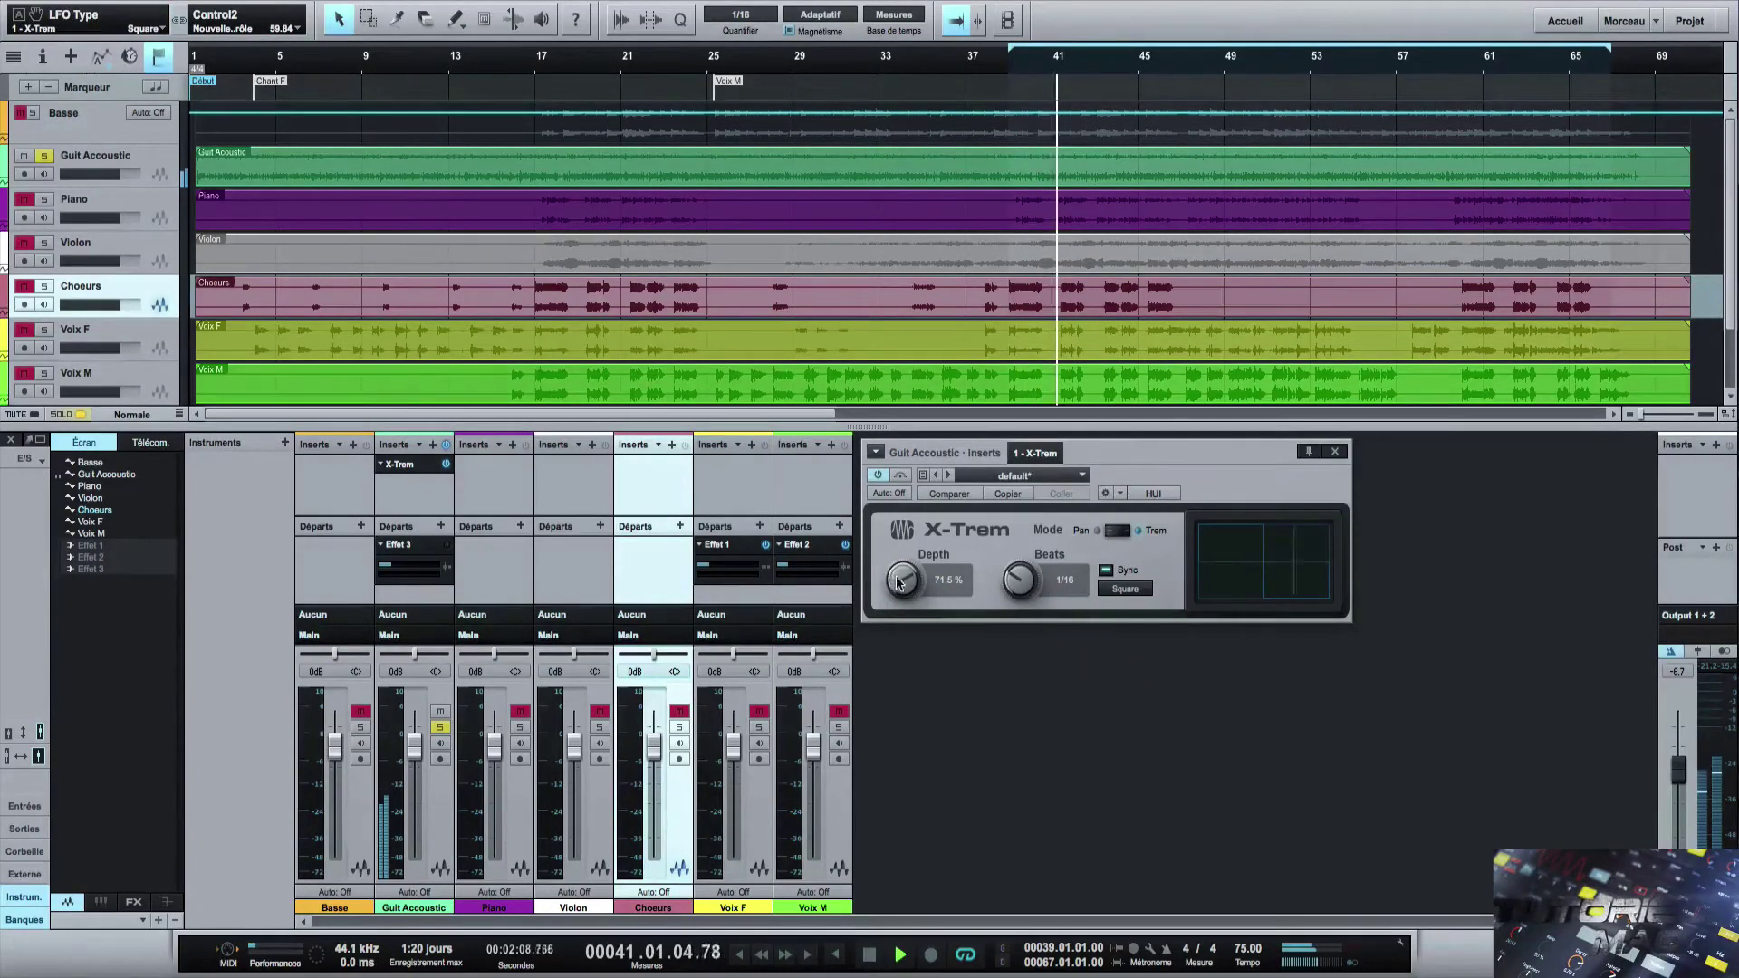
{"action": "left_click_drag", "start_coordinate": [902, 580], "coordinate": [902, 611]}
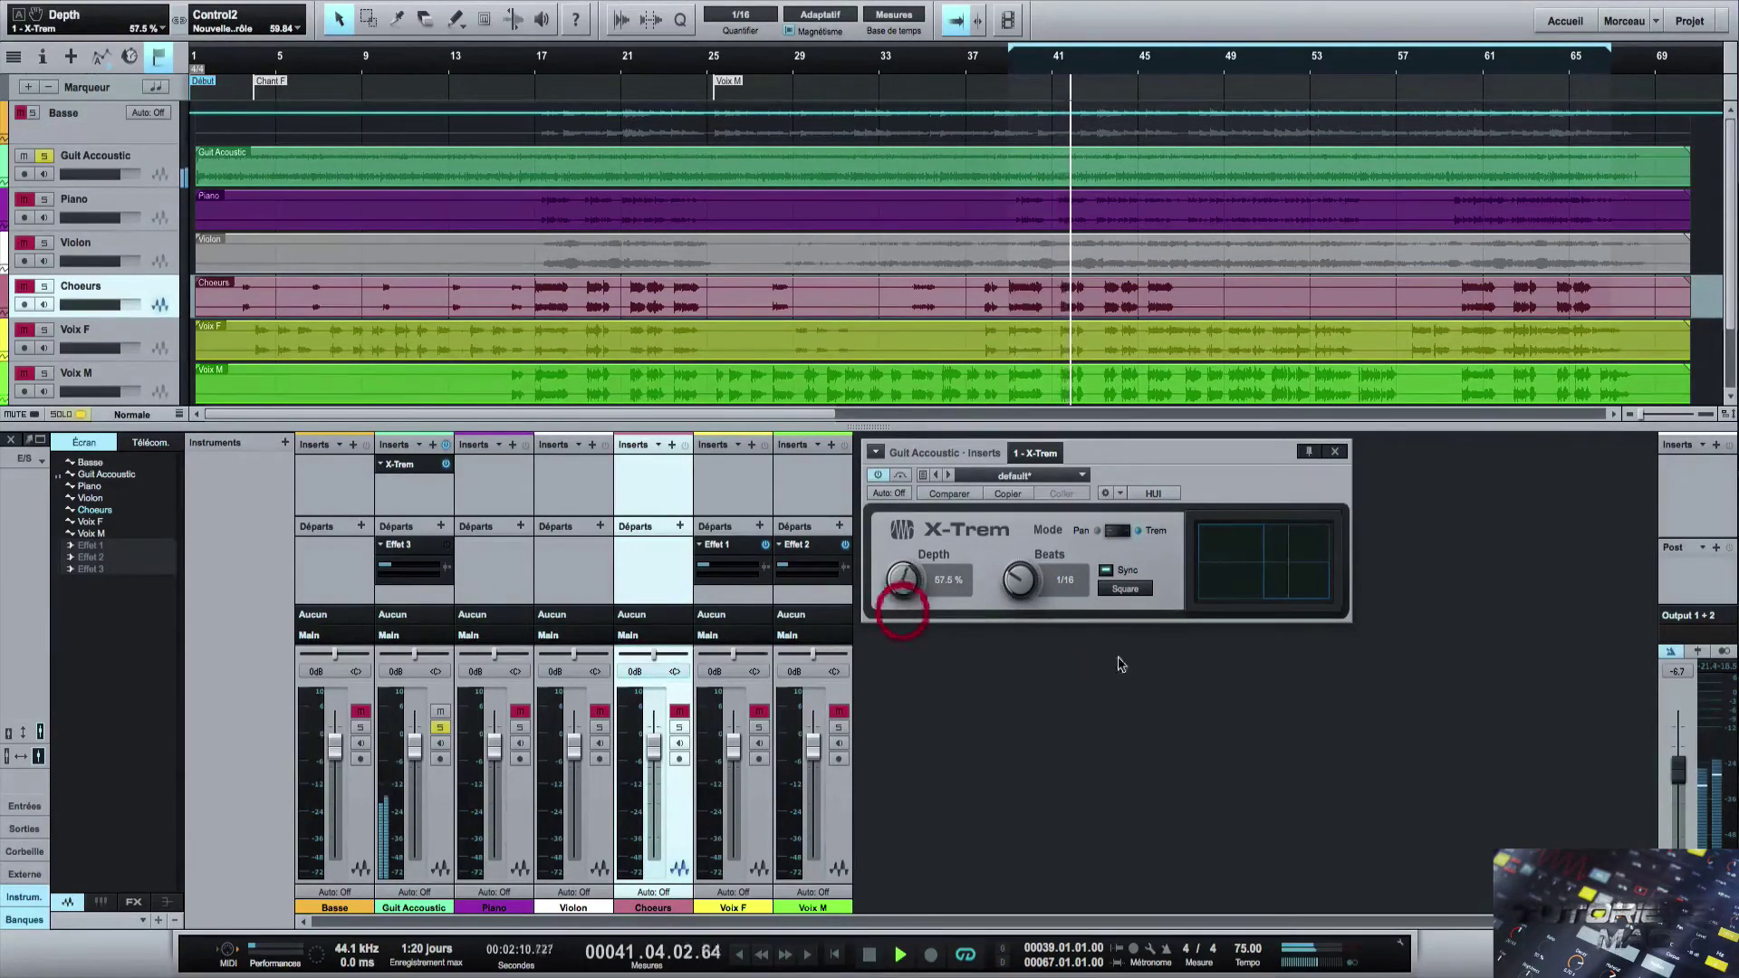
Try the 16 Steps LFO type with Depth at 40 %, and switch to 16 Gates.
{"action": "left_click", "coordinate": [1125, 589]}
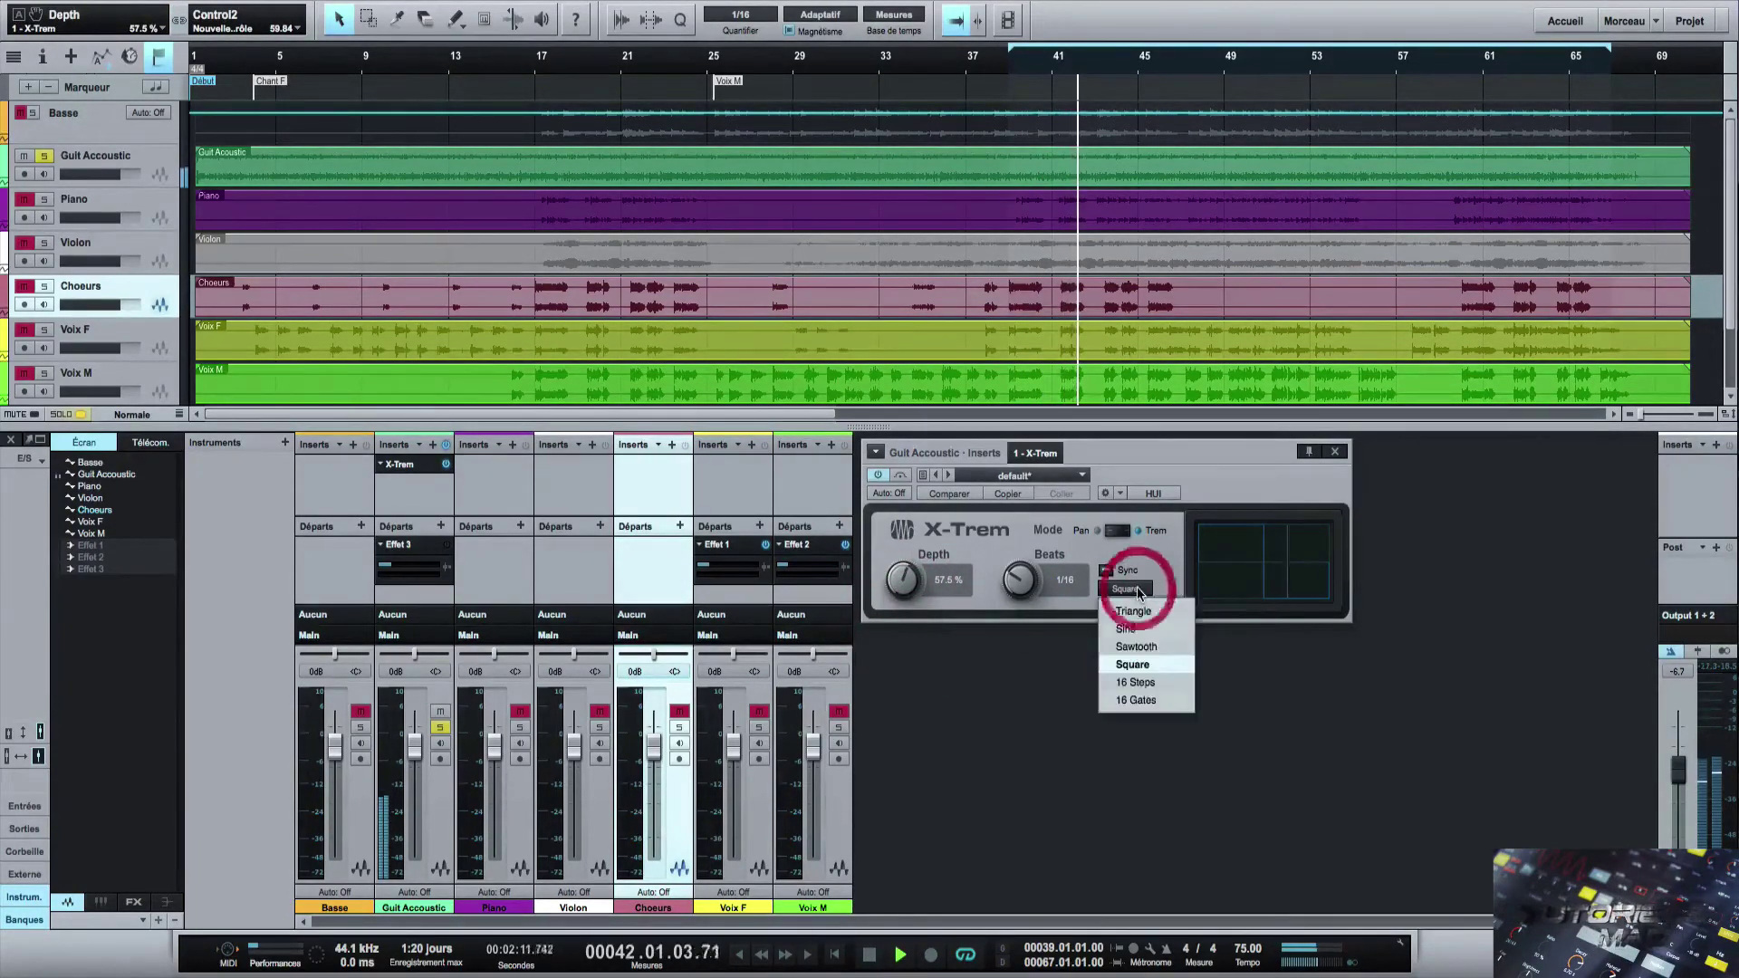
{"action": "left_click", "coordinate": [1154, 681]}
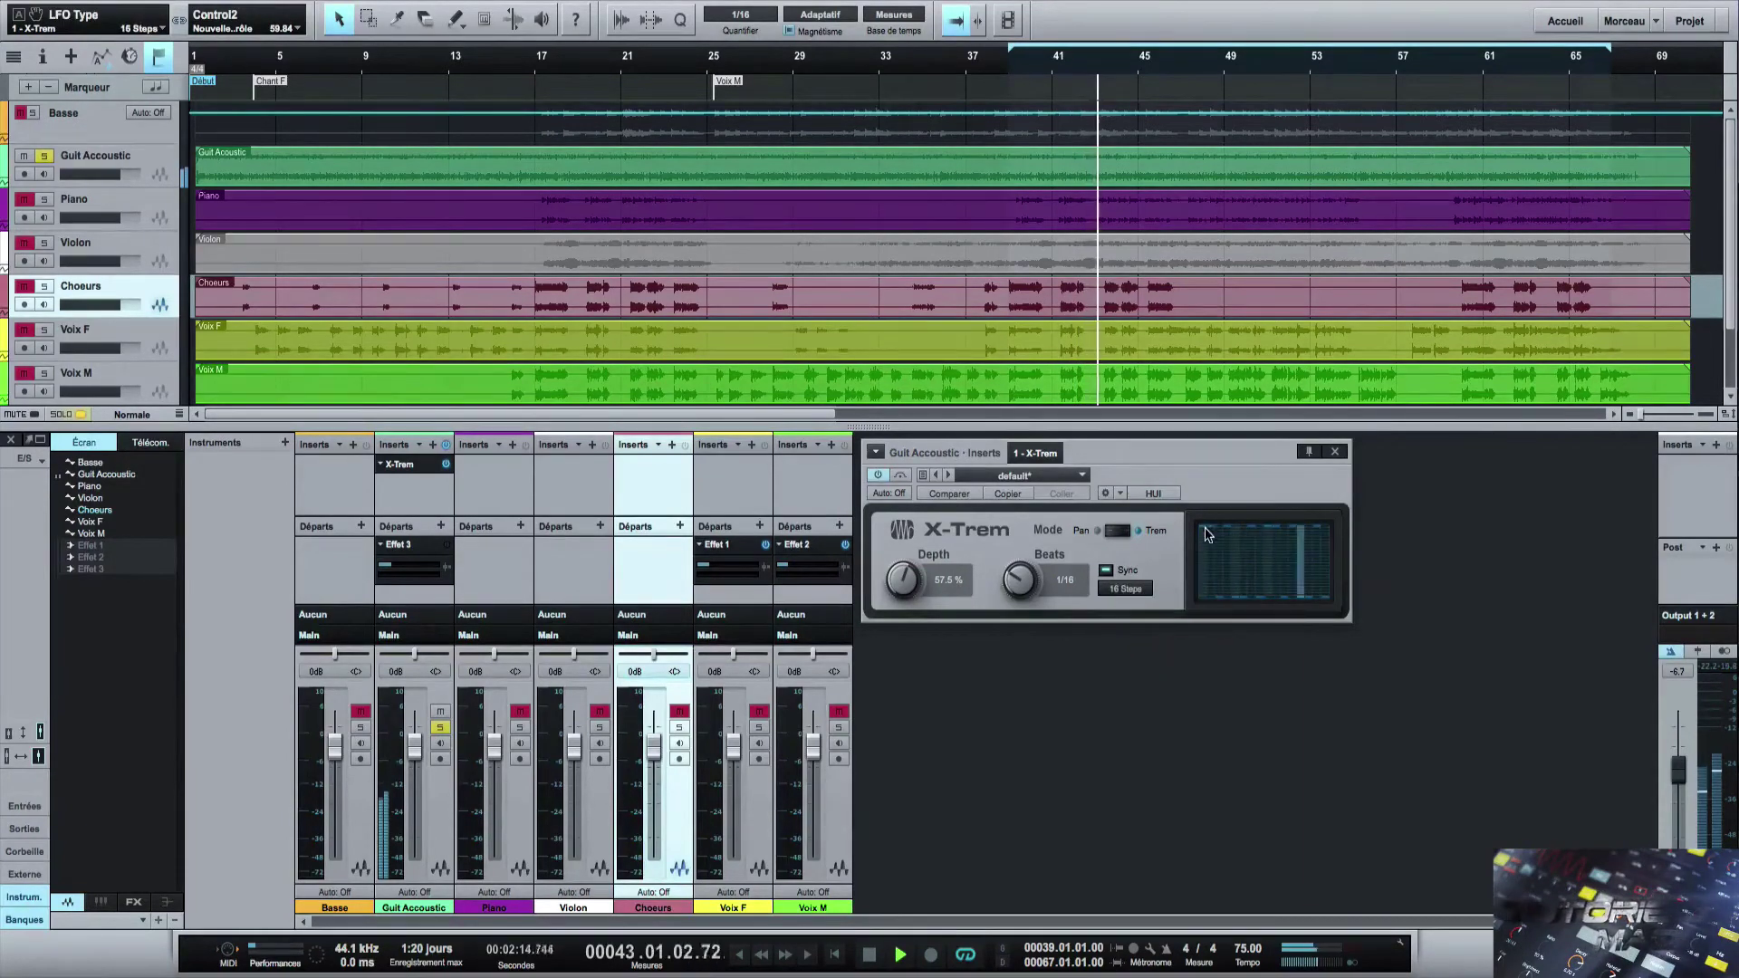
{"action": "left_click_drag", "start_coordinate": [910, 577], "coordinate": [907, 590]}
{"action": "left_click", "coordinate": [1130, 588]}
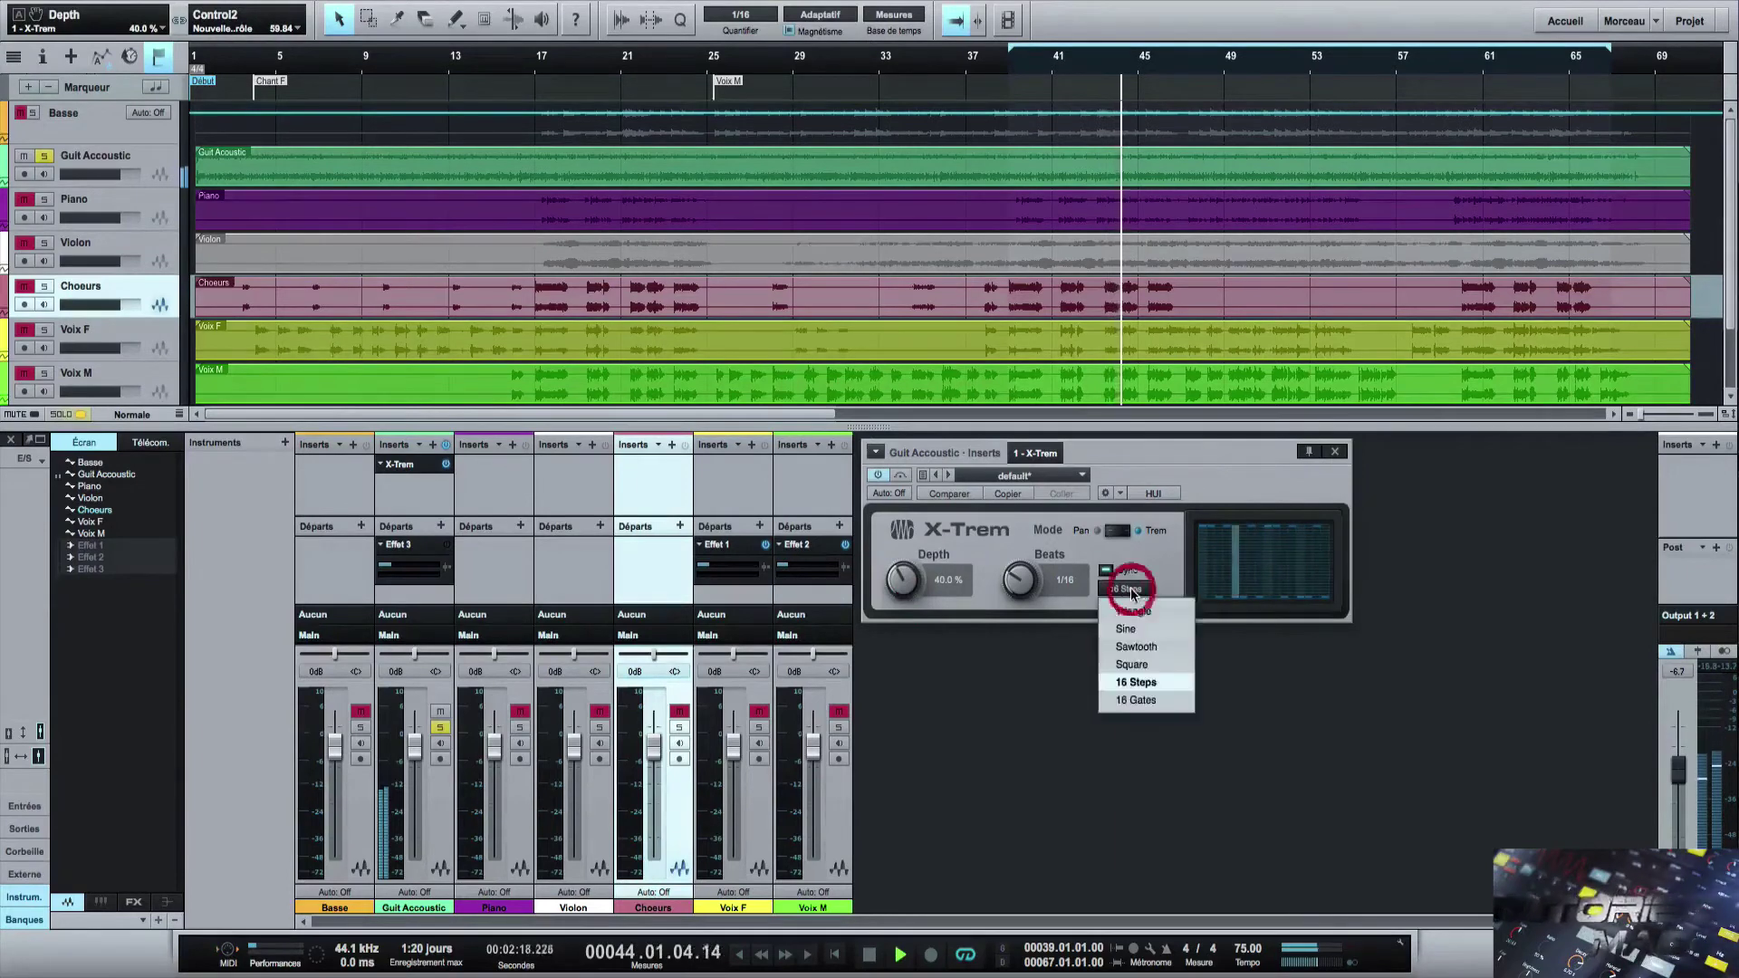
{"action": "left_click", "coordinate": [1138, 700]}
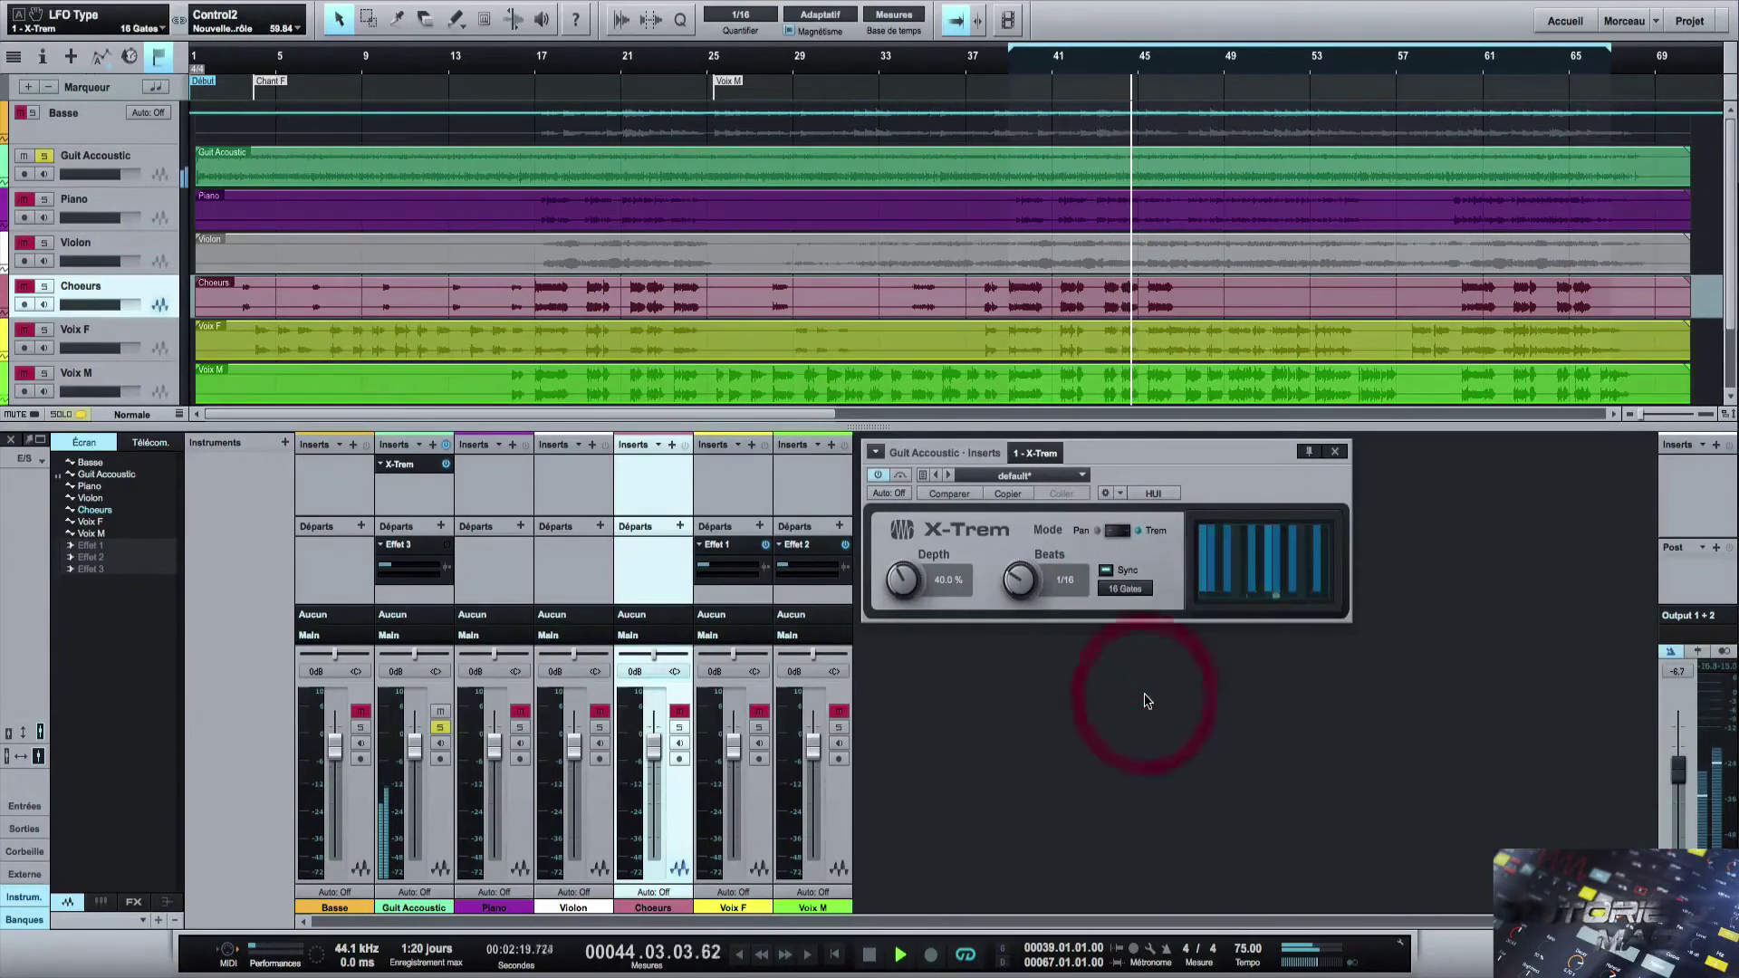
Switch X-Trem to Pan mode with a Sine LFO.
{"action": "left_click", "coordinate": [1110, 531]}
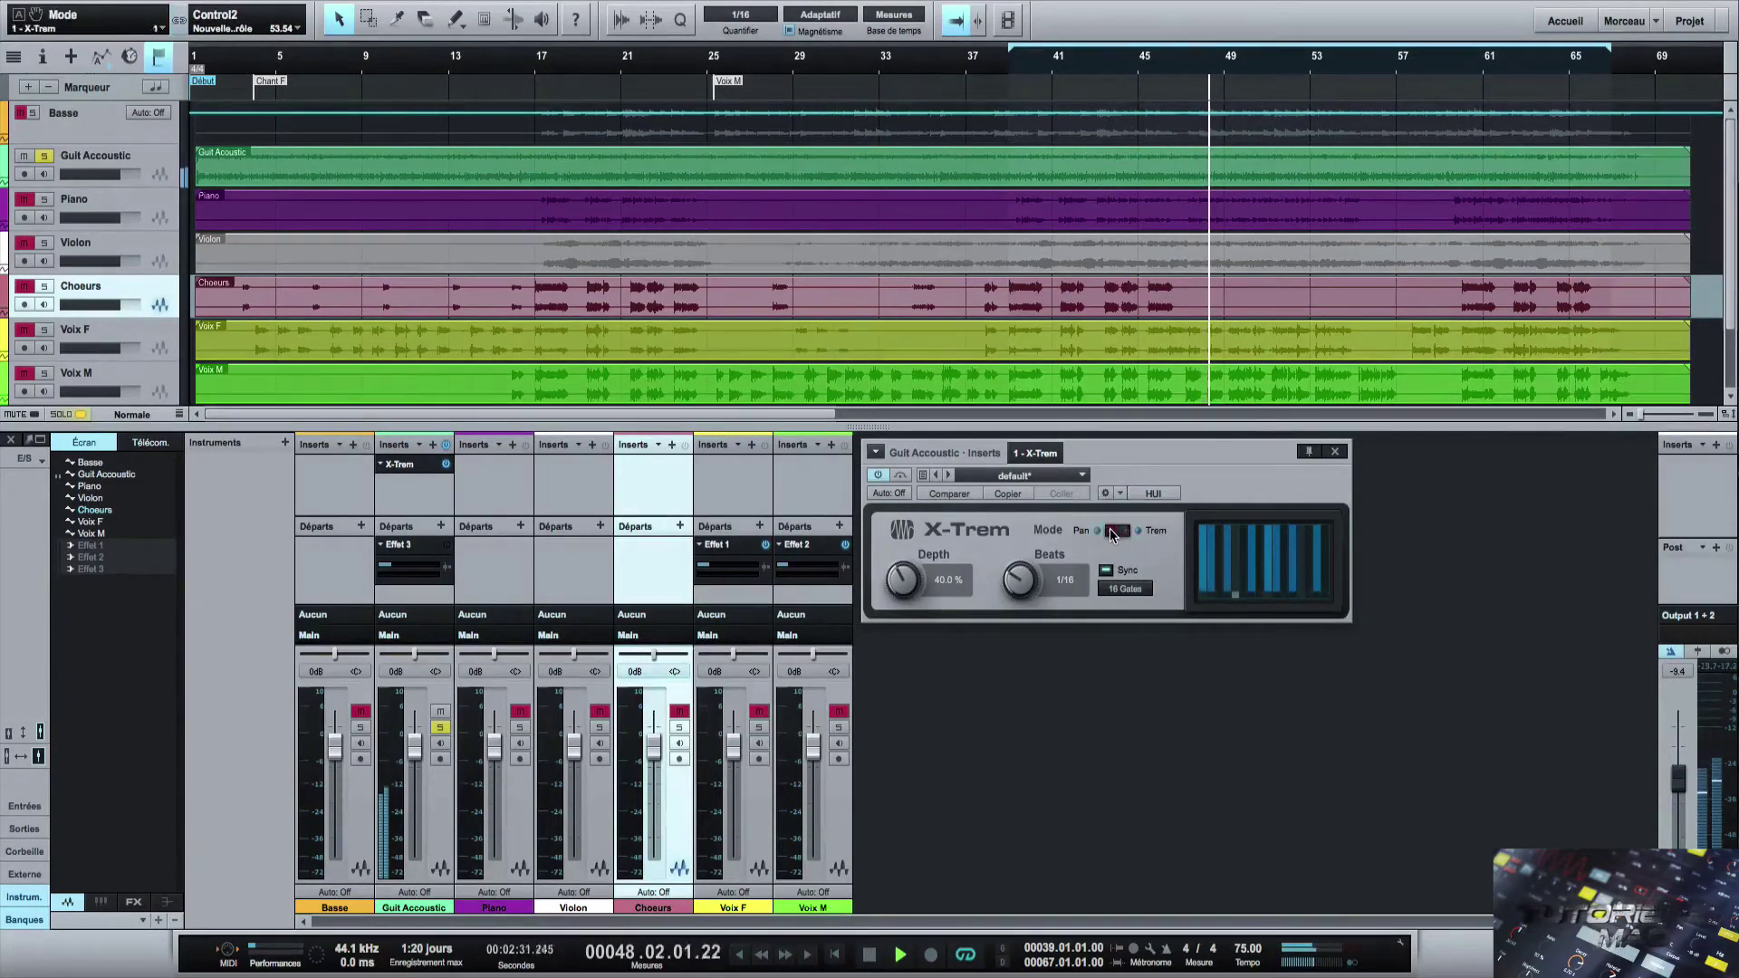
{"action": "left_click", "coordinate": [1126, 591]}
{"action": "left_click", "coordinate": [1132, 622]}
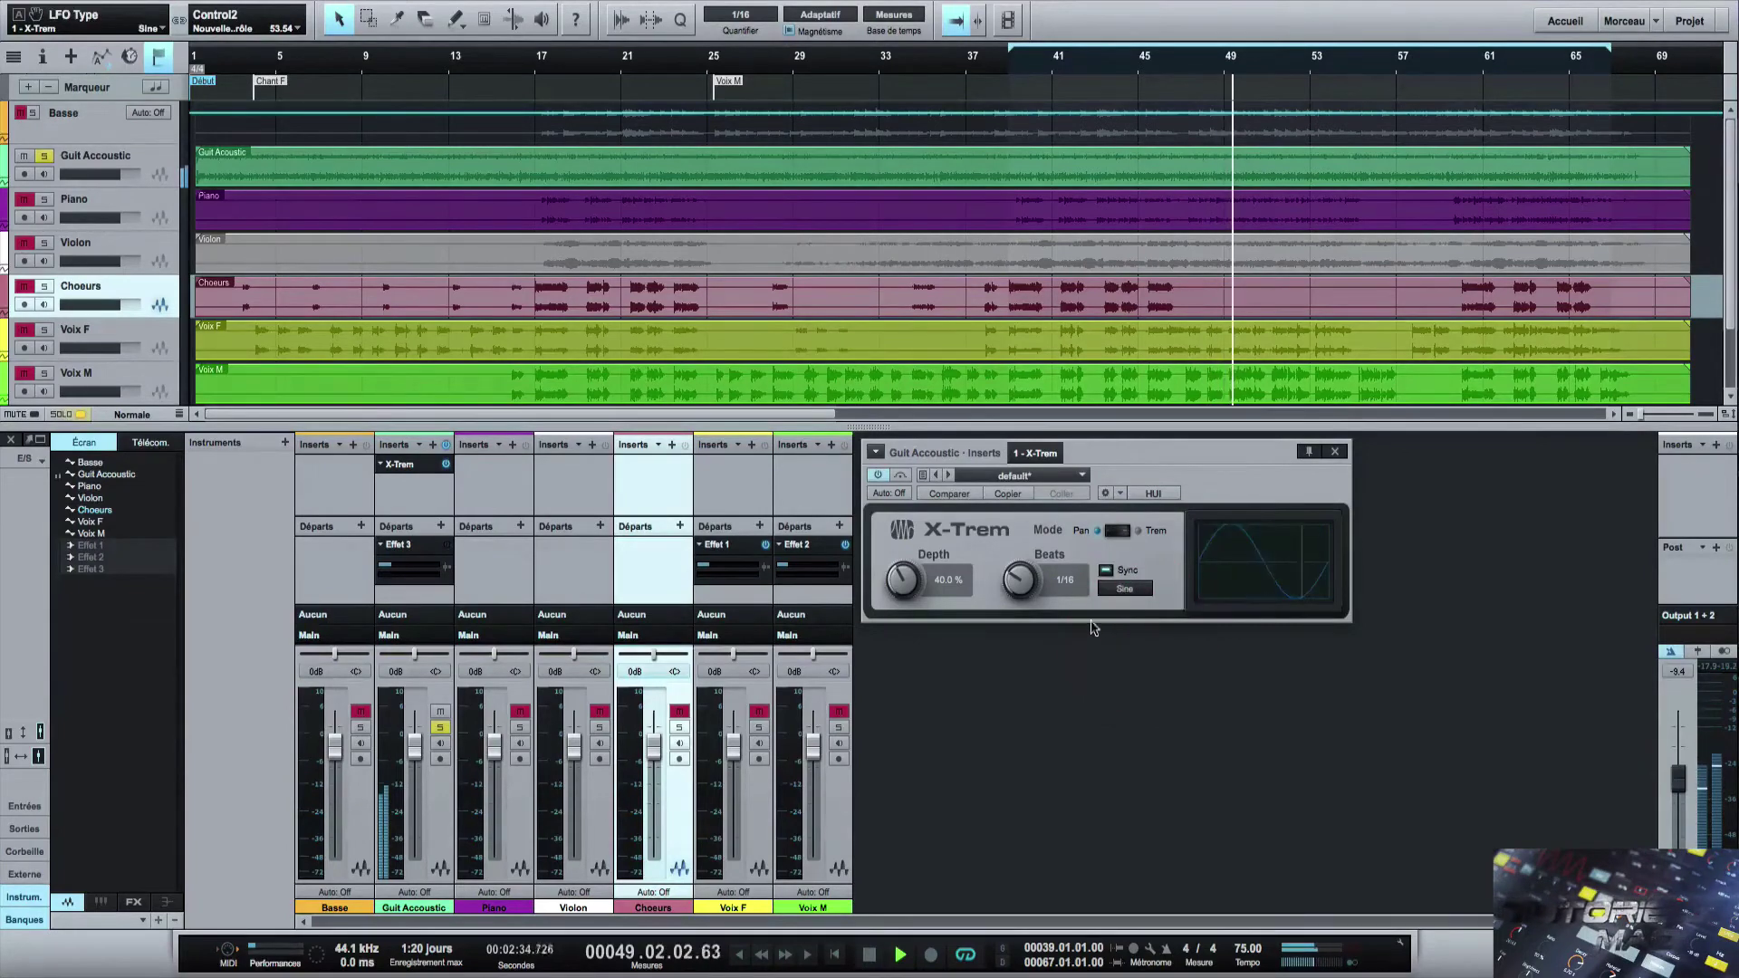
Try synced Beats of 1/4 and 1/2 with Depth at 69 %, and turn off Sync with Speed at 7.35 Hz.
{"action": "left_click_drag", "start_coordinate": [1016, 568], "coordinate": [1020, 531]}
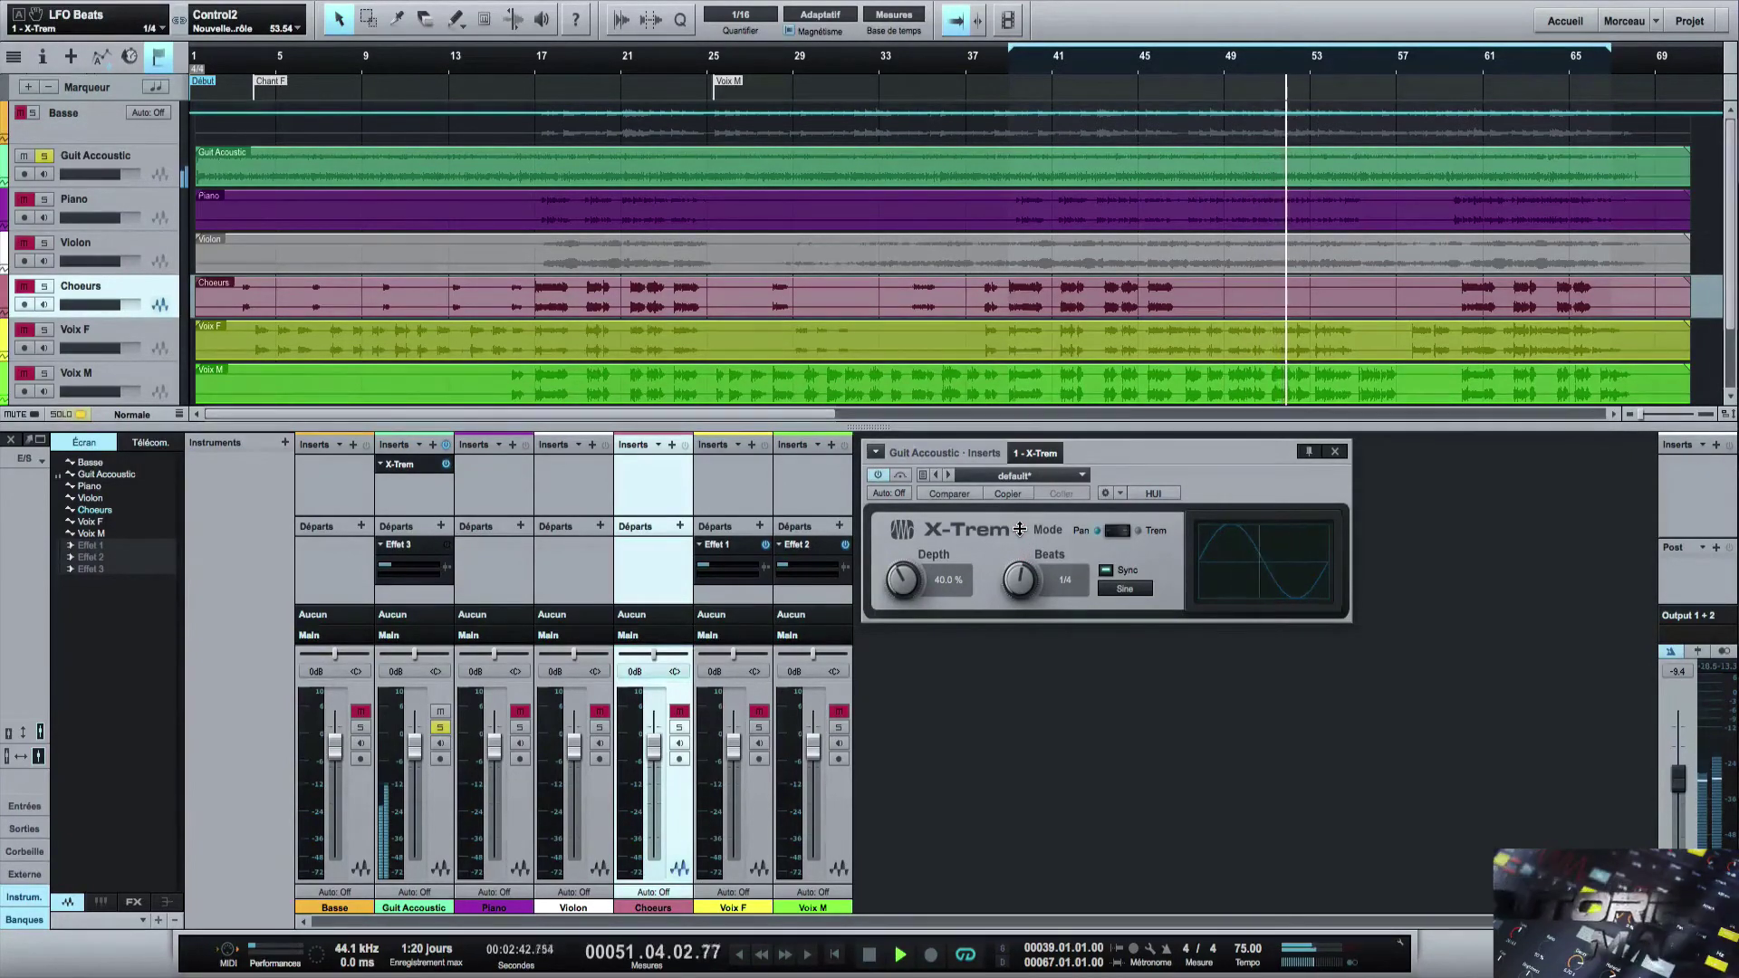
{"action": "left_click_drag", "start_coordinate": [903, 580], "coordinate": [908, 510]}
{"action": "left_click_drag", "start_coordinate": [1022, 590], "coordinate": [1013, 553]}
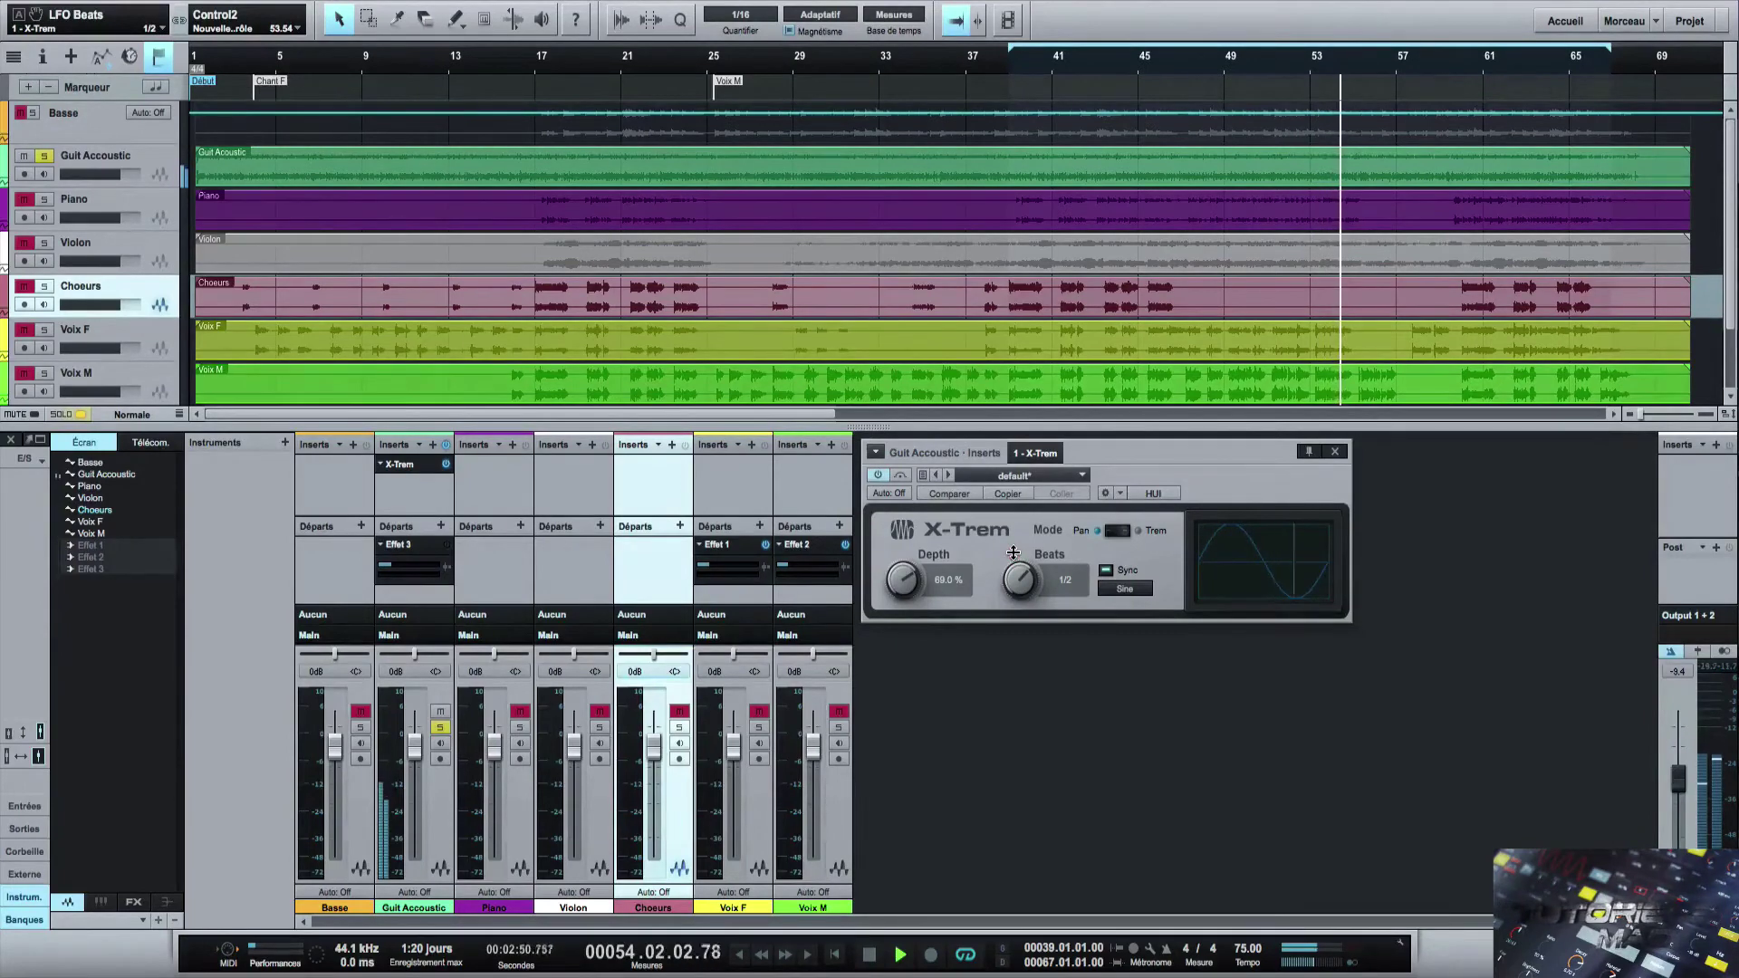
{"action": "left_click", "coordinate": [1107, 573]}
{"action": "left_click_drag", "start_coordinate": [1025, 585], "coordinate": [1026, 542]}
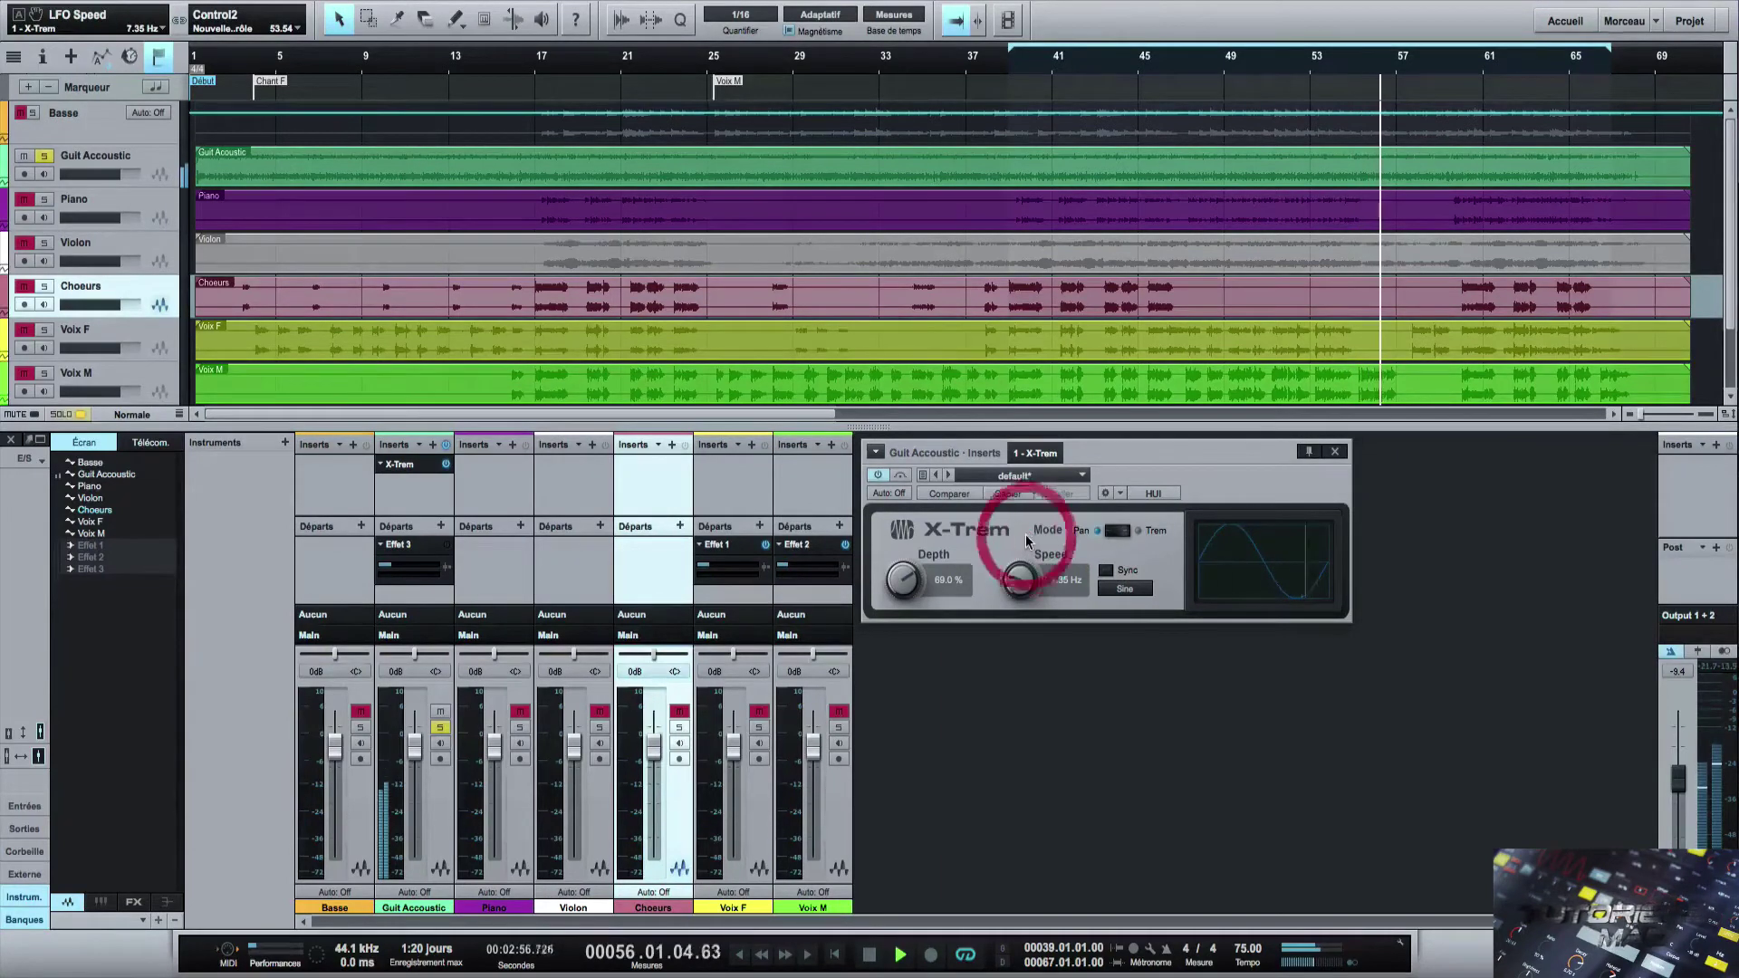
Set X-Trem's LFO type to 16 Steps in Pan mode, lower Speed to 2.57 Hz, and draw varied step patterns.
{"action": "left_click", "coordinate": [1130, 589]}
{"action": "left_click", "coordinate": [1146, 685]}
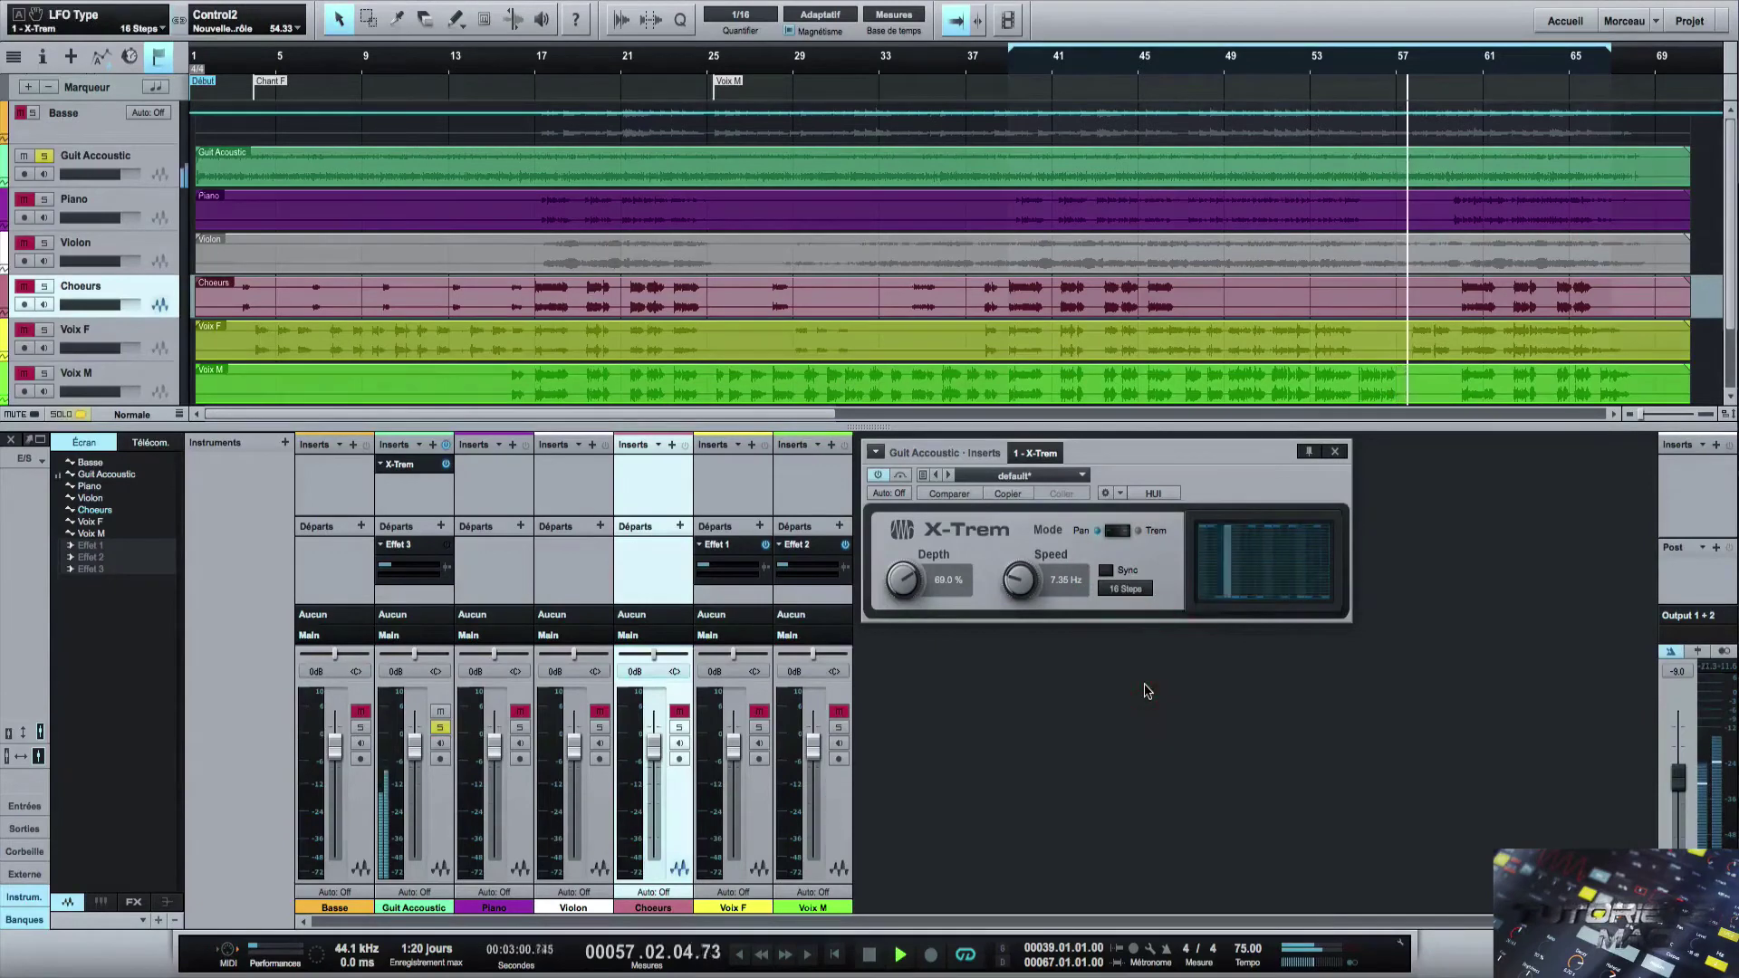
{"action": "left_click_drag", "start_coordinate": [1021, 589], "coordinate": [1023, 606]}
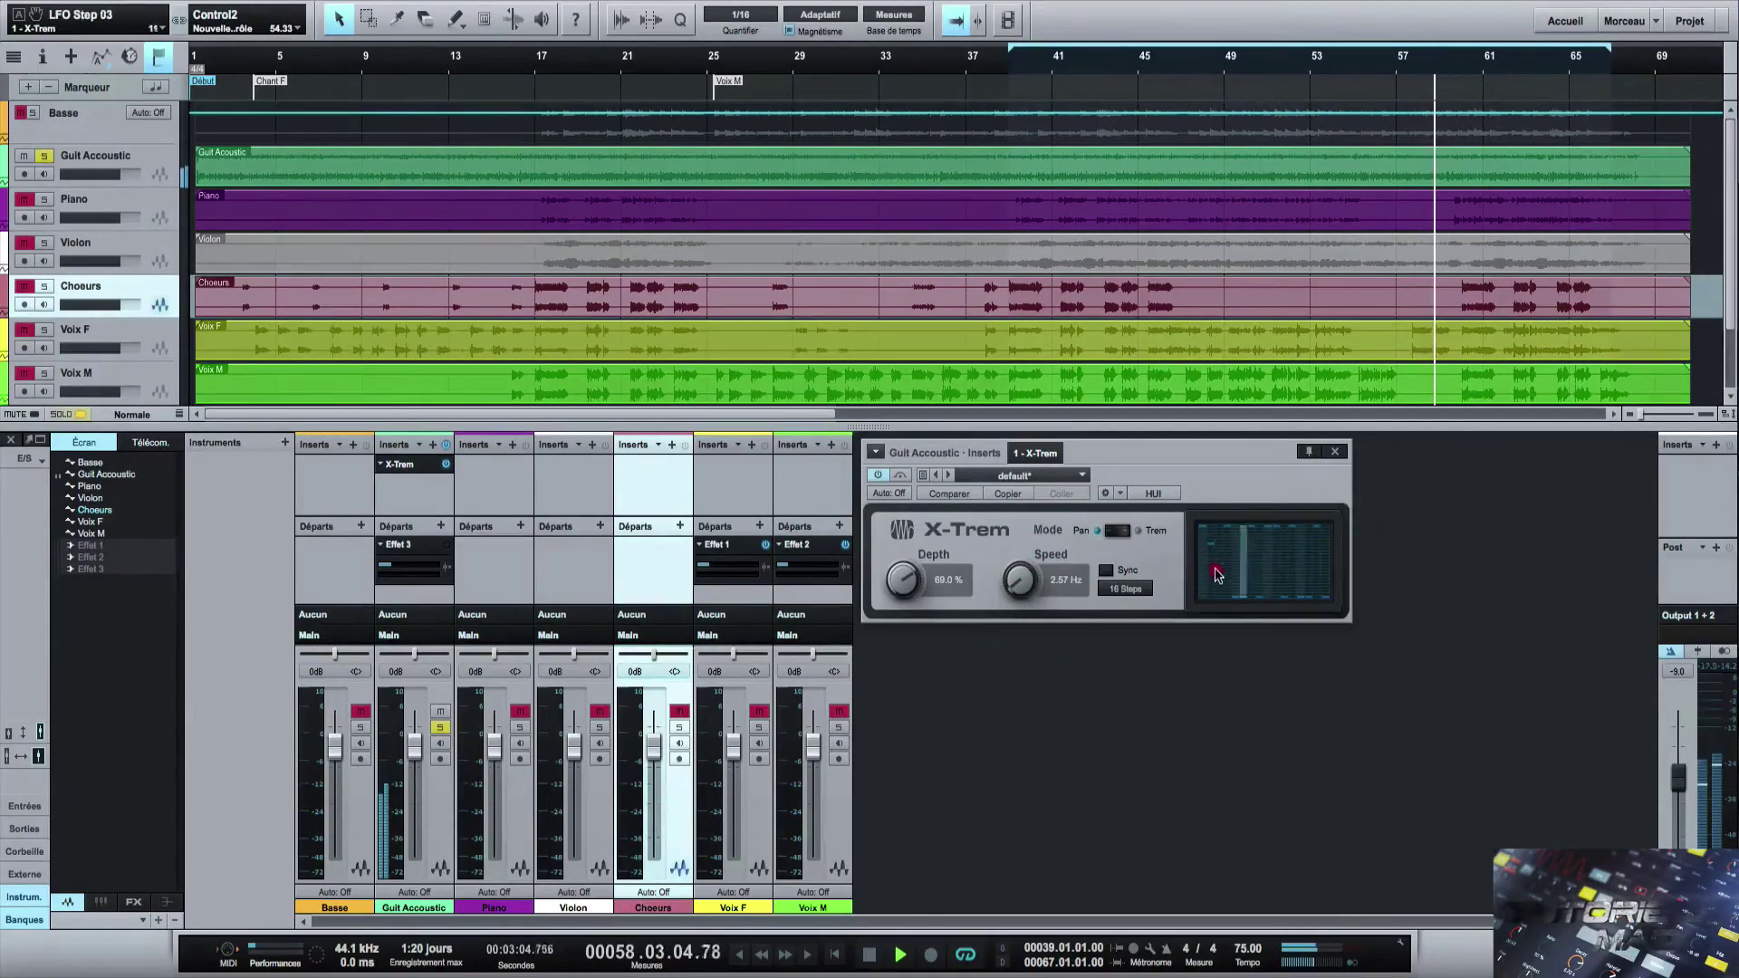
{"action": "mouse_move", "coordinate": [1220, 567]}
{"action": "left_mouse_down"}
{"action": "mouse_move", "coordinate": [1221, 595]}
{"action": "mouse_move", "coordinate": [1277, 589]}
{"action": "mouse_move", "coordinate": [1332, 563]}
{"action": "mouse_move", "coordinate": [1329, 537]}
{"action": "left_mouse_up"}
{"action": "left_click", "coordinate": [1229, 544]}
{"action": "left_click", "coordinate": [1236, 595]}
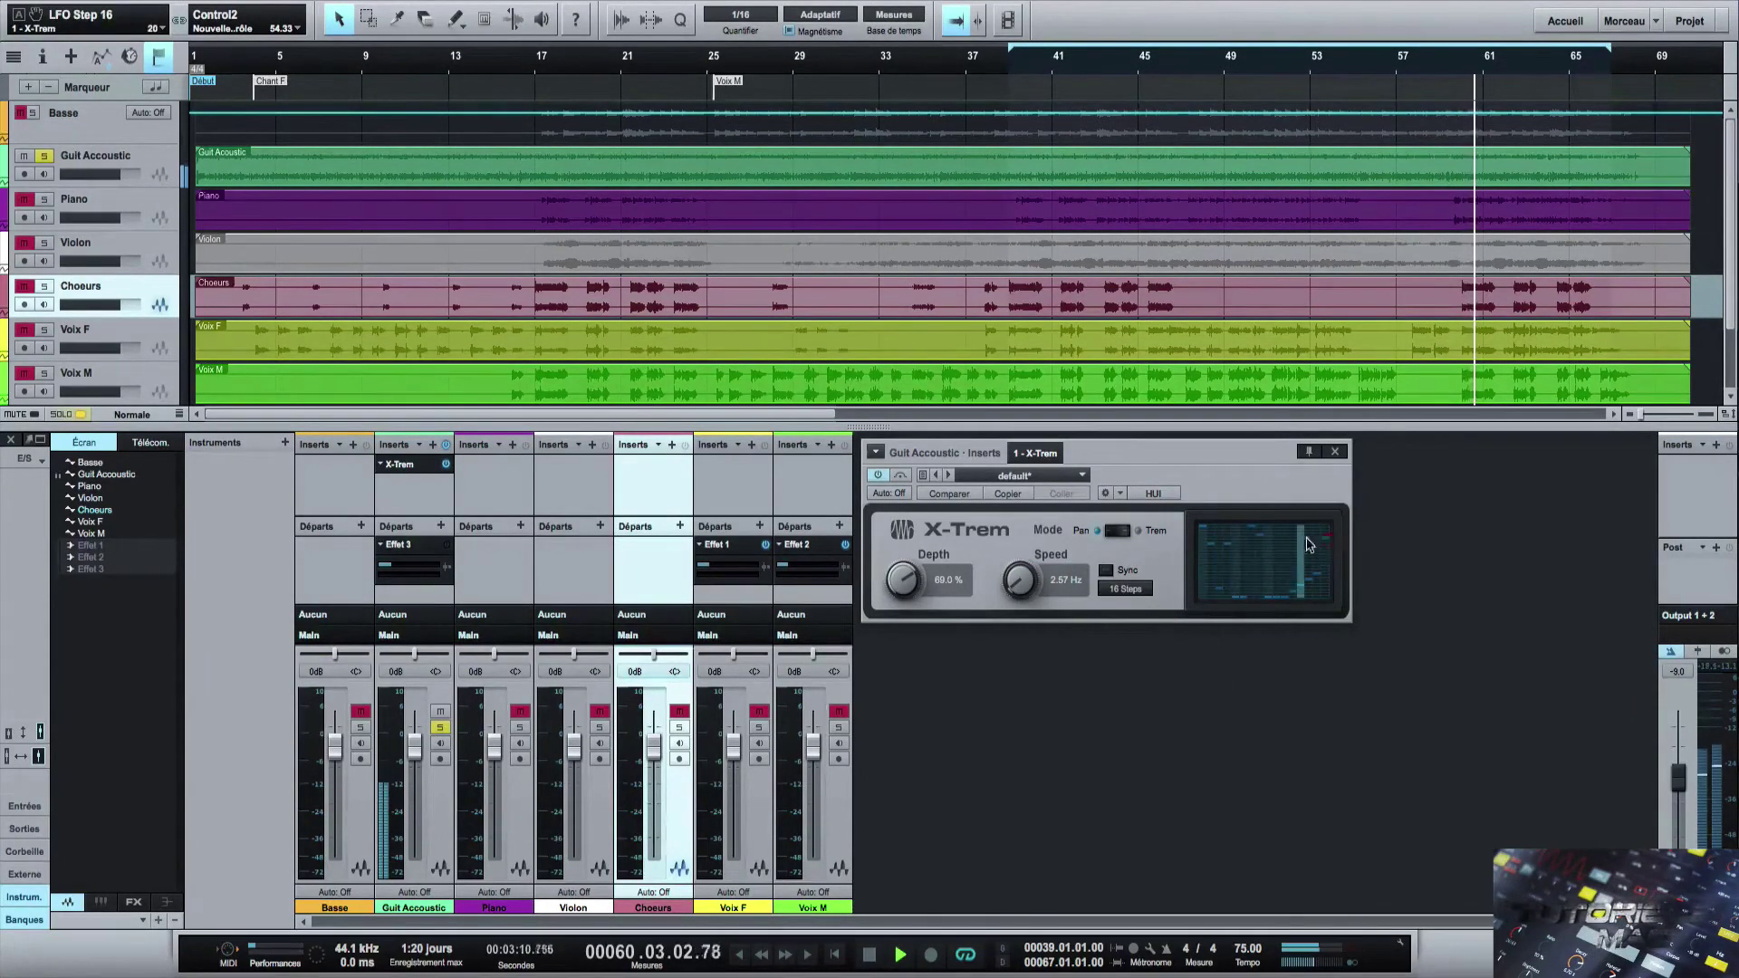
{"action": "left_click_drag", "start_coordinate": [1203, 526], "coordinate": [1251, 592]}
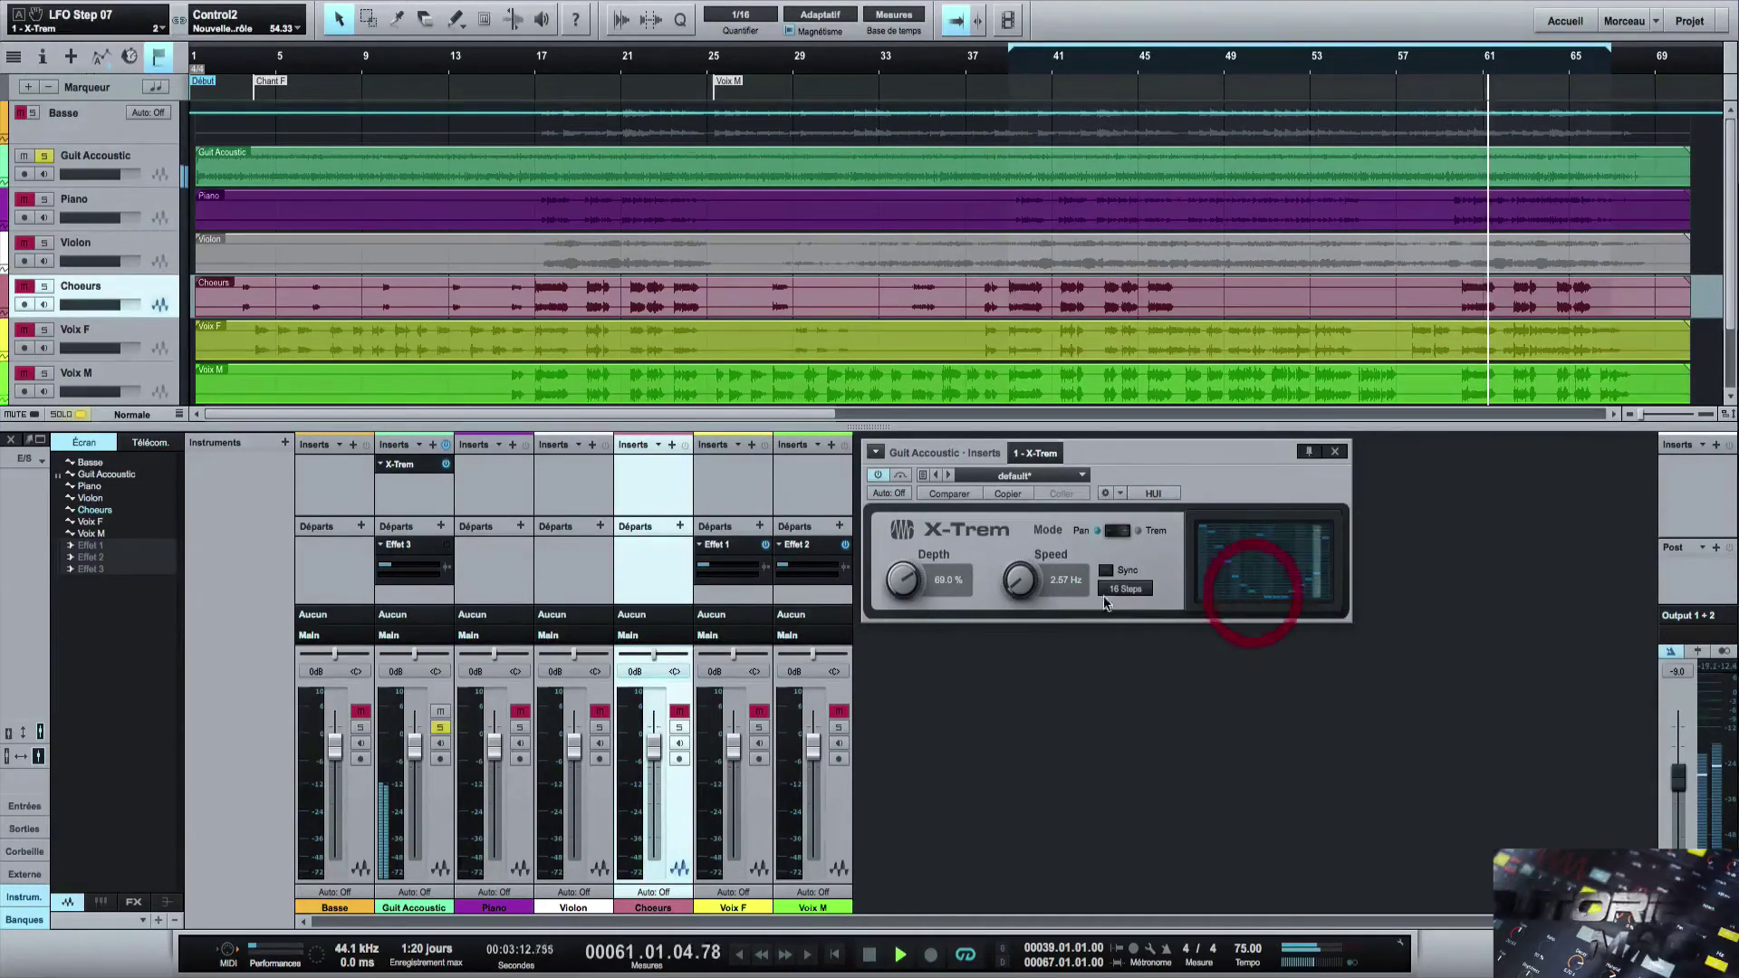
Switch X-Trem to Trem mode with Speed at 4.36 Hz and a lower Depth.
{"action": "left_click", "coordinate": [1123, 532]}
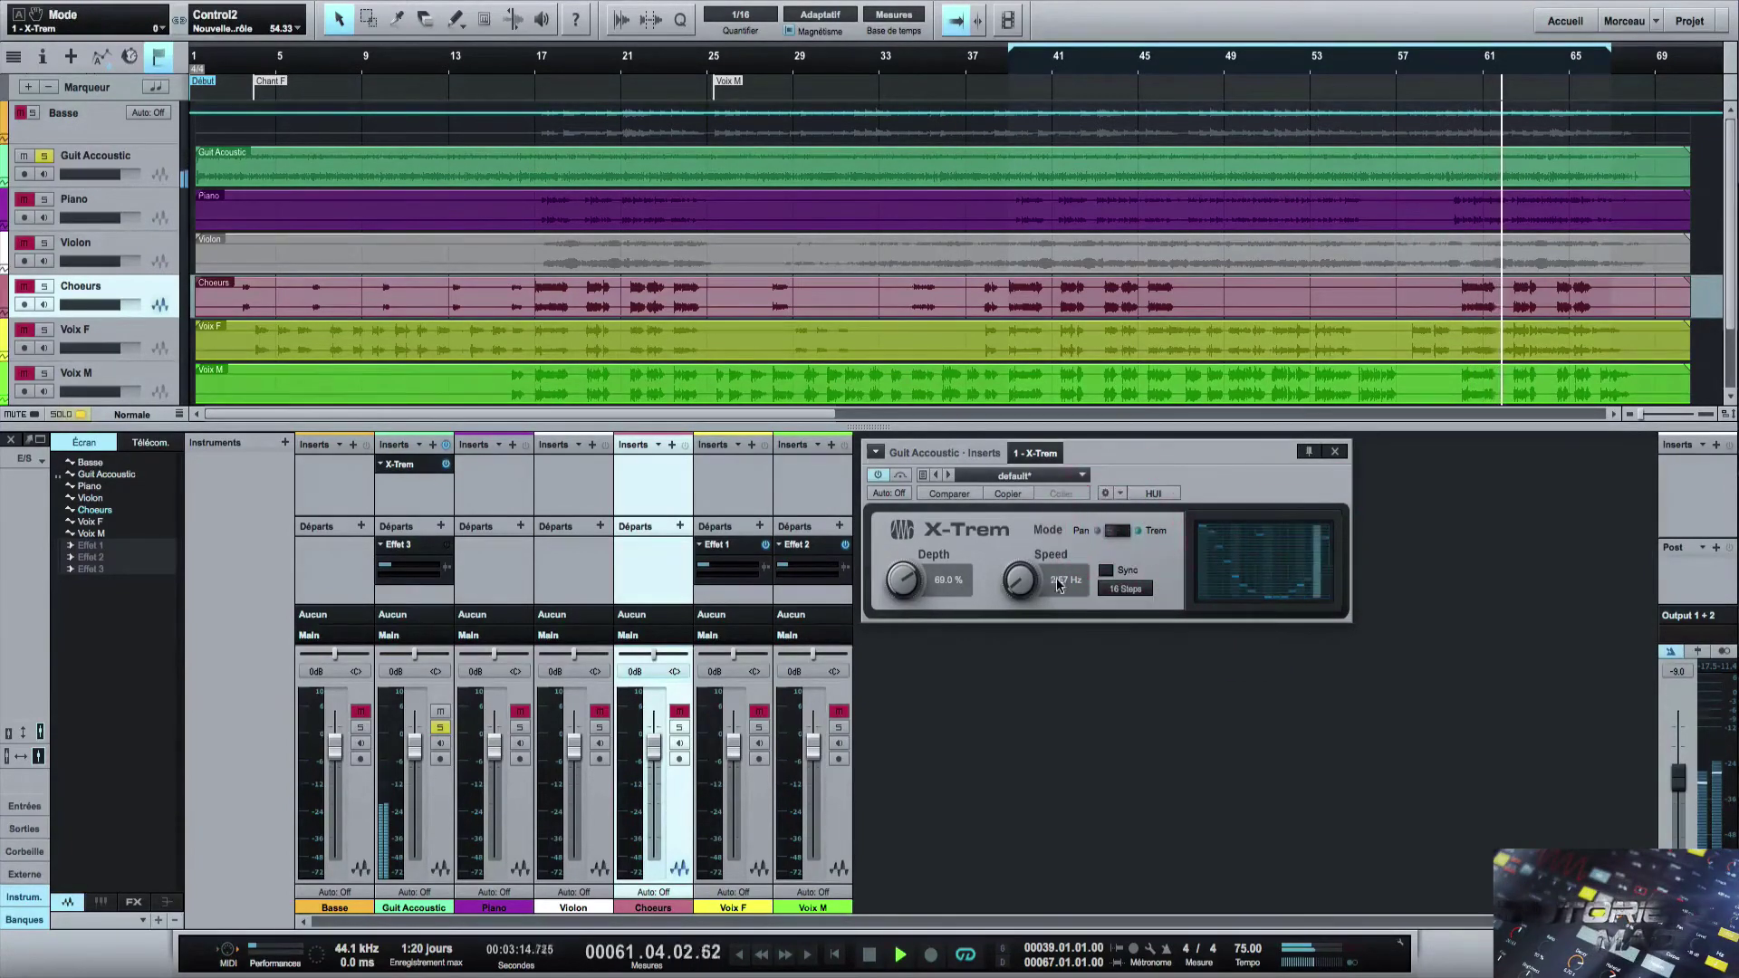
{"action": "mouse_move", "coordinate": [1022, 579]}
{"action": "left_mouse_down"}
{"action": "mouse_move", "coordinate": [1026, 534]}
{"action": "mouse_move", "coordinate": [1033, 584]}
{"action": "left_mouse_up"}
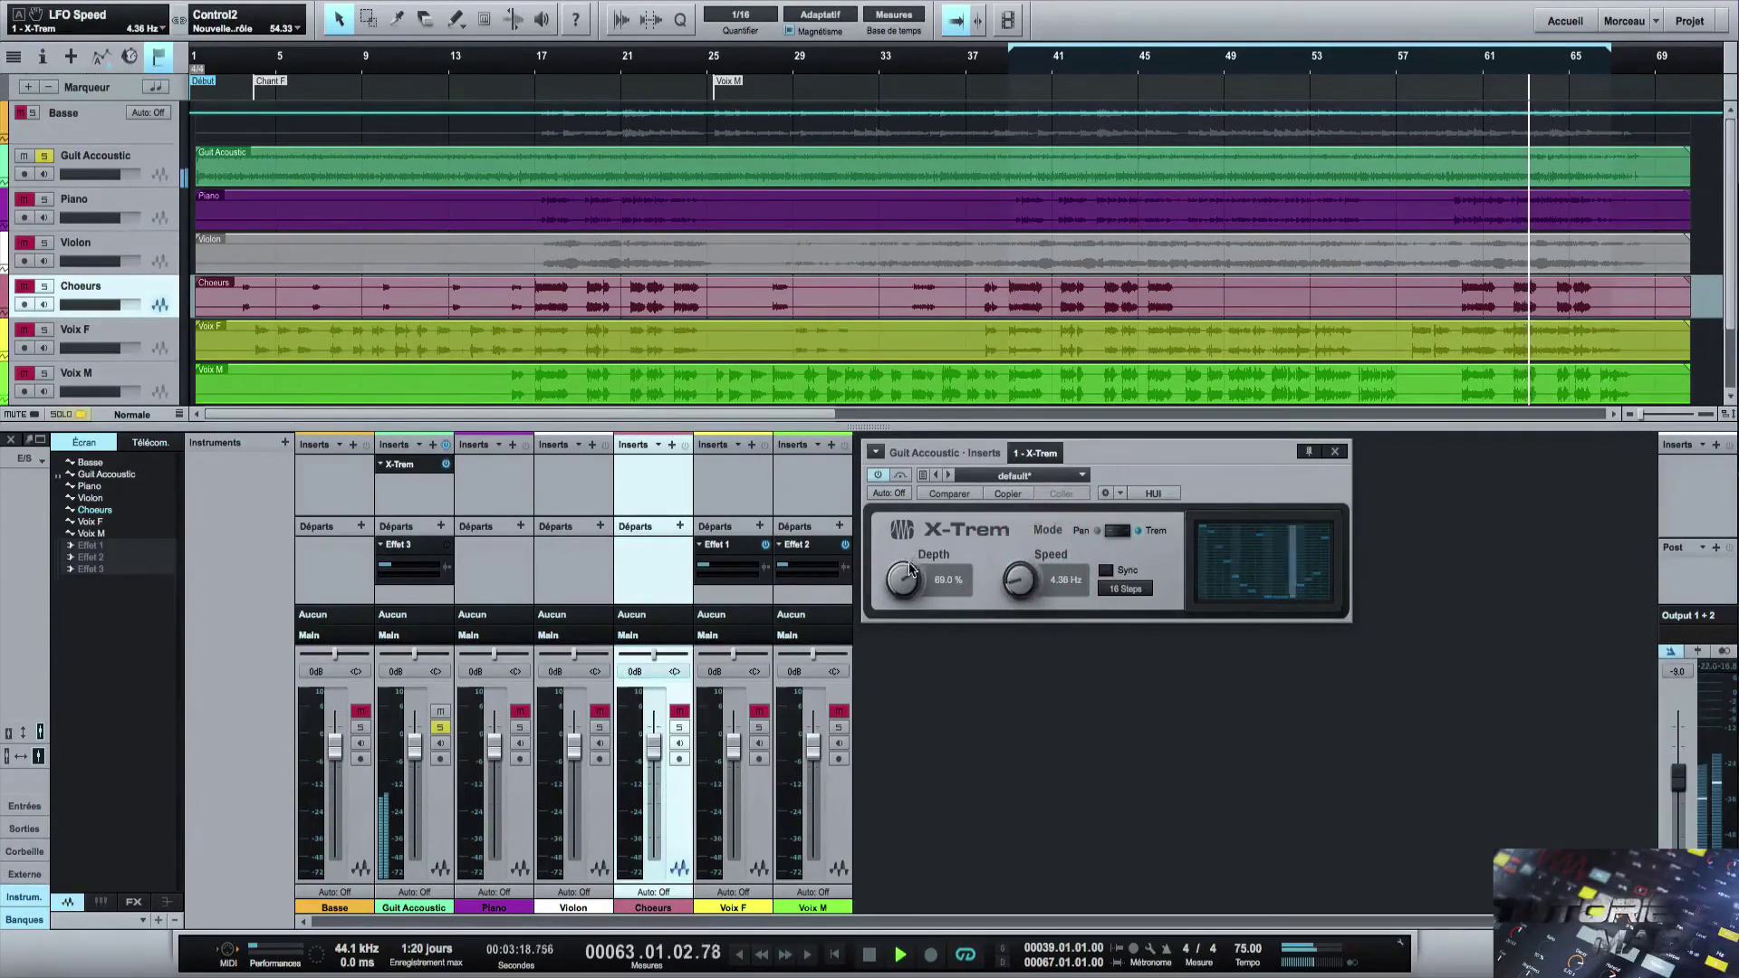
{"action": "left_click_drag", "start_coordinate": [904, 582], "coordinate": [924, 608]}
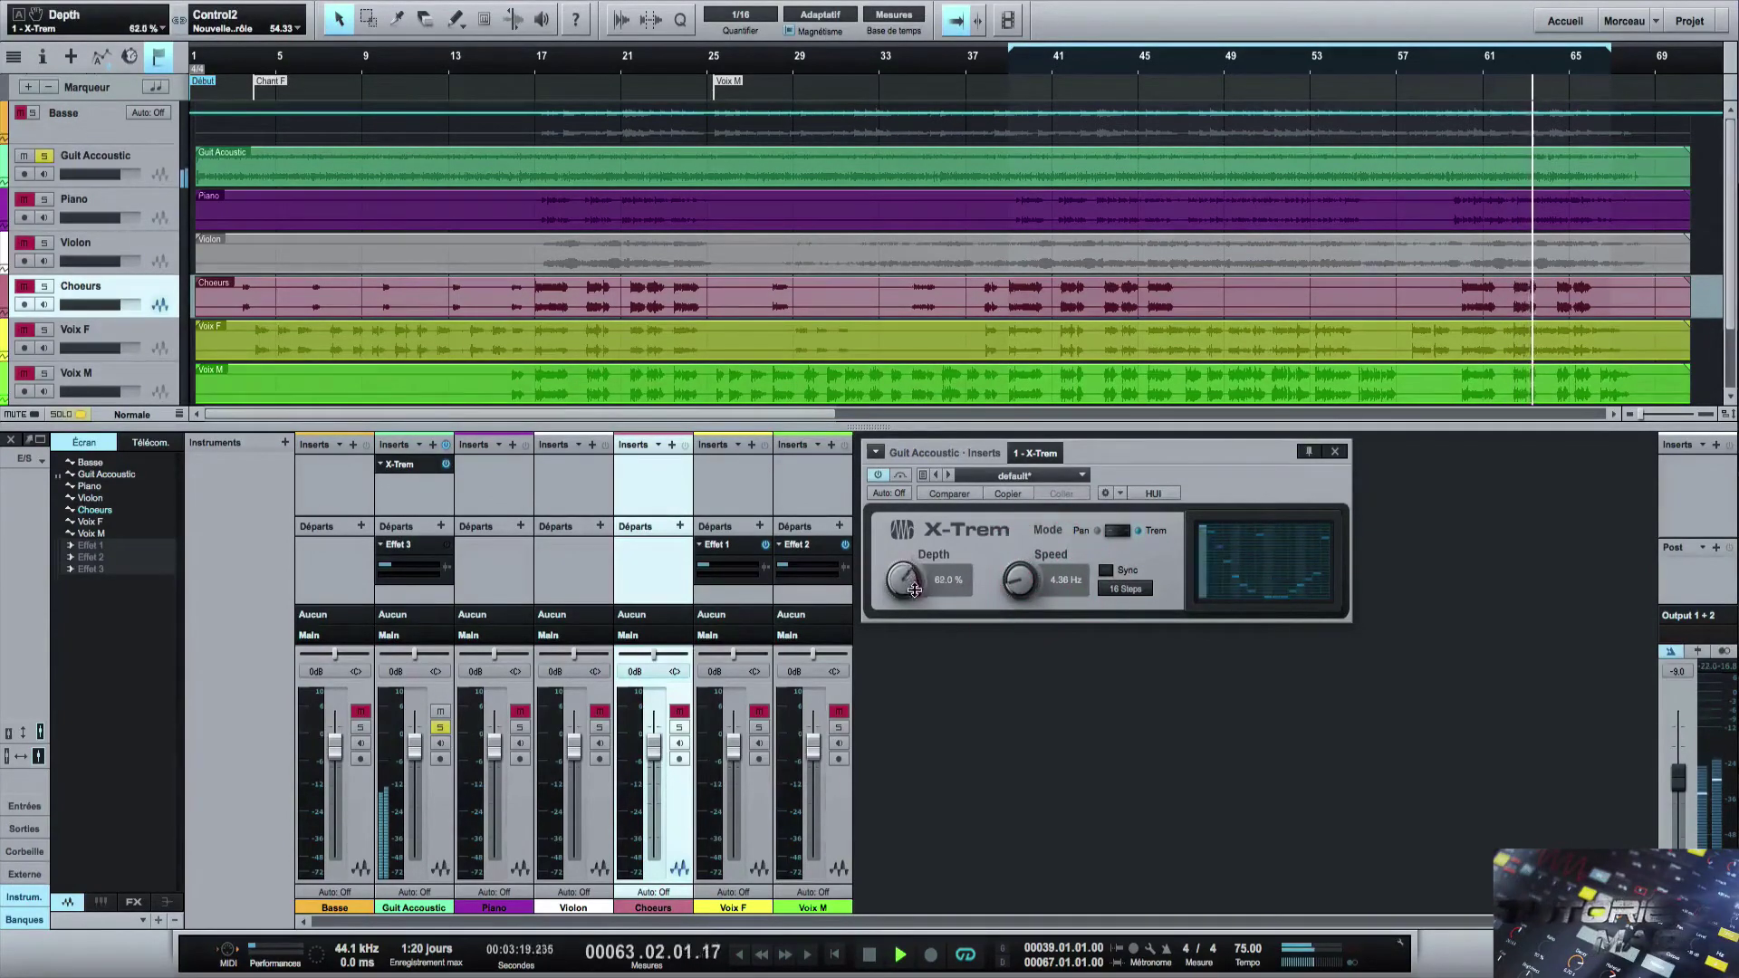
Turn on Sync with Beats at 1/4, and redraw the 16-step pattern.
{"action": "left_click", "coordinate": [1105, 570]}
{"action": "left_click", "coordinate": [1025, 582]}
{"action": "left_click_drag", "start_coordinate": [1025, 583], "coordinate": [1013, 522]}
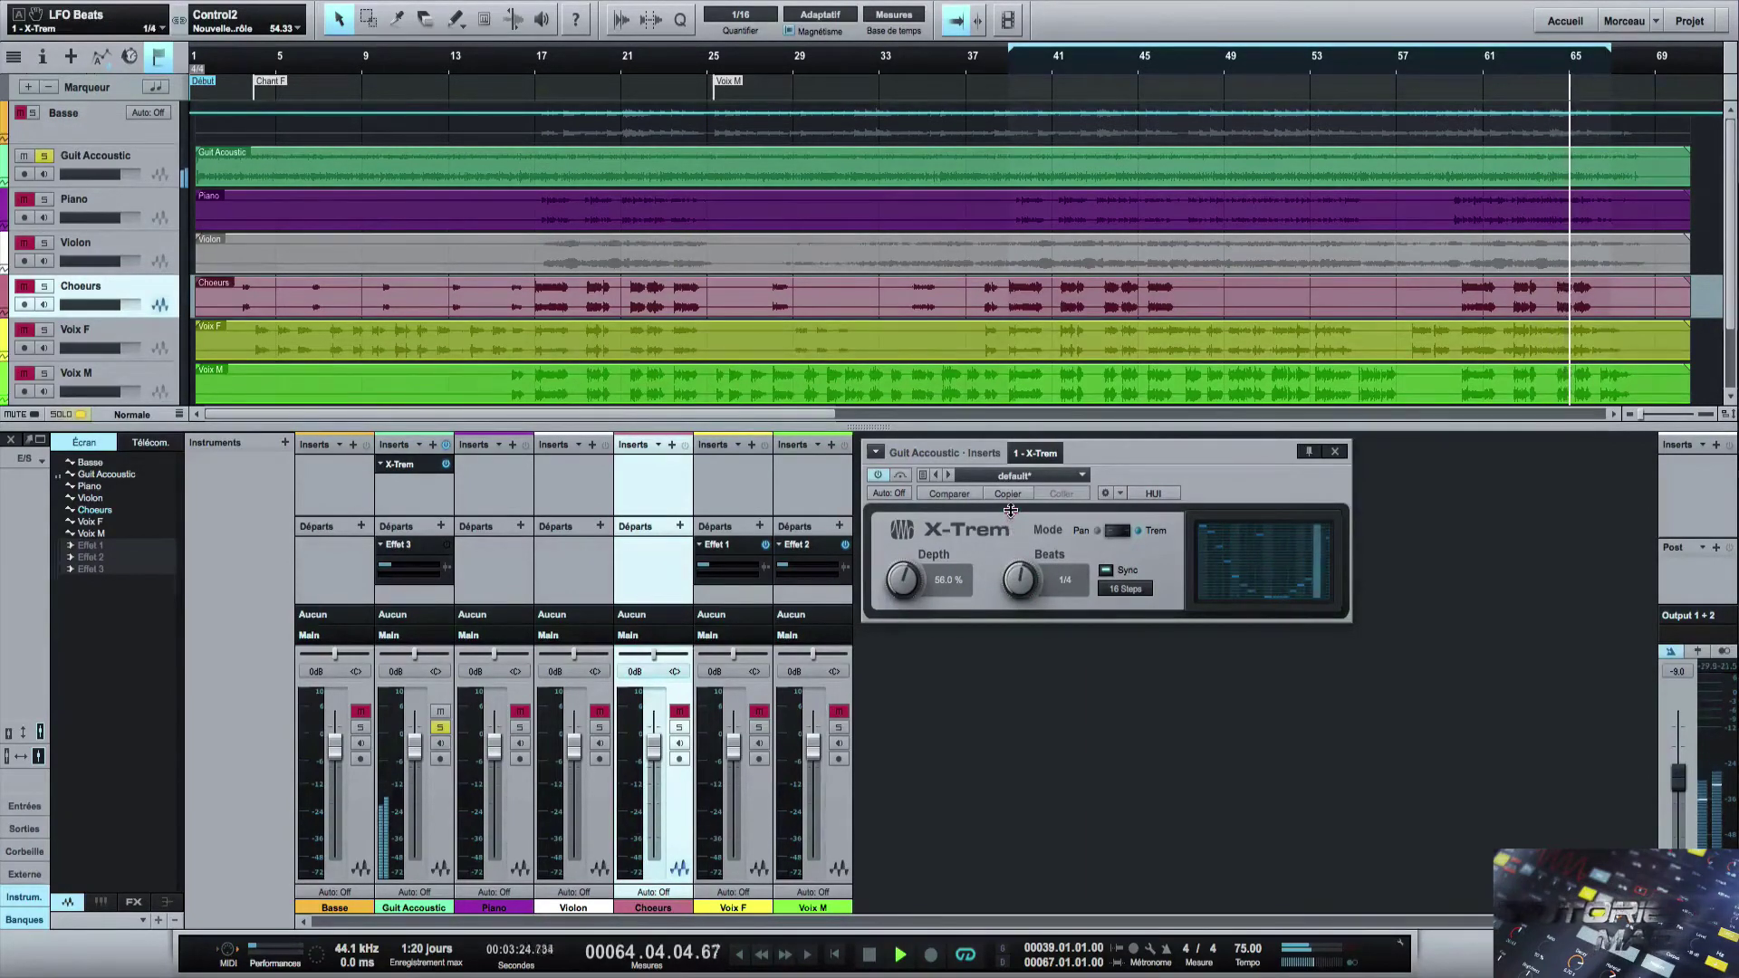
{"action": "mouse_move", "coordinate": [1218, 580]}
{"action": "left_mouse_down"}
{"action": "mouse_move", "coordinate": [1261, 531]}
{"action": "mouse_move", "coordinate": [1306, 587]}
{"action": "mouse_move", "coordinate": [1343, 568]}
{"action": "left_mouse_up"}
Change the LFO type to 16 Gates, and toggle gates to draw an irregular on/off pattern.
{"action": "left_click", "coordinate": [1125, 588]}
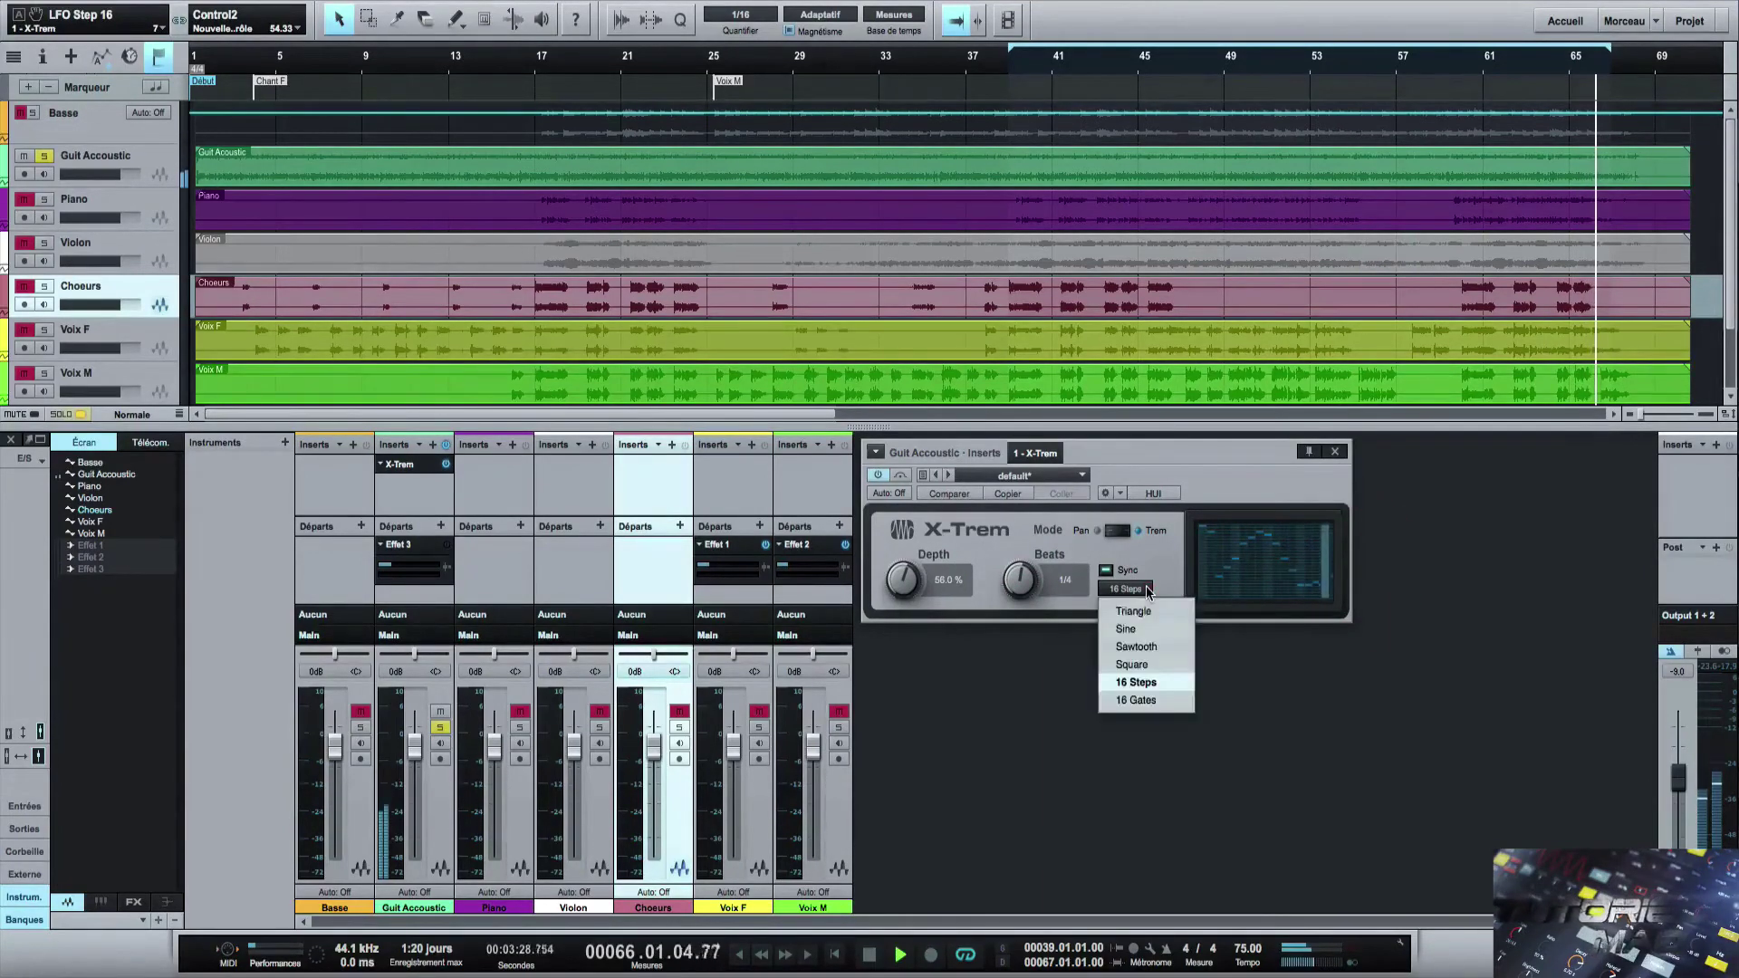
{"action": "left_click", "coordinate": [1136, 700]}
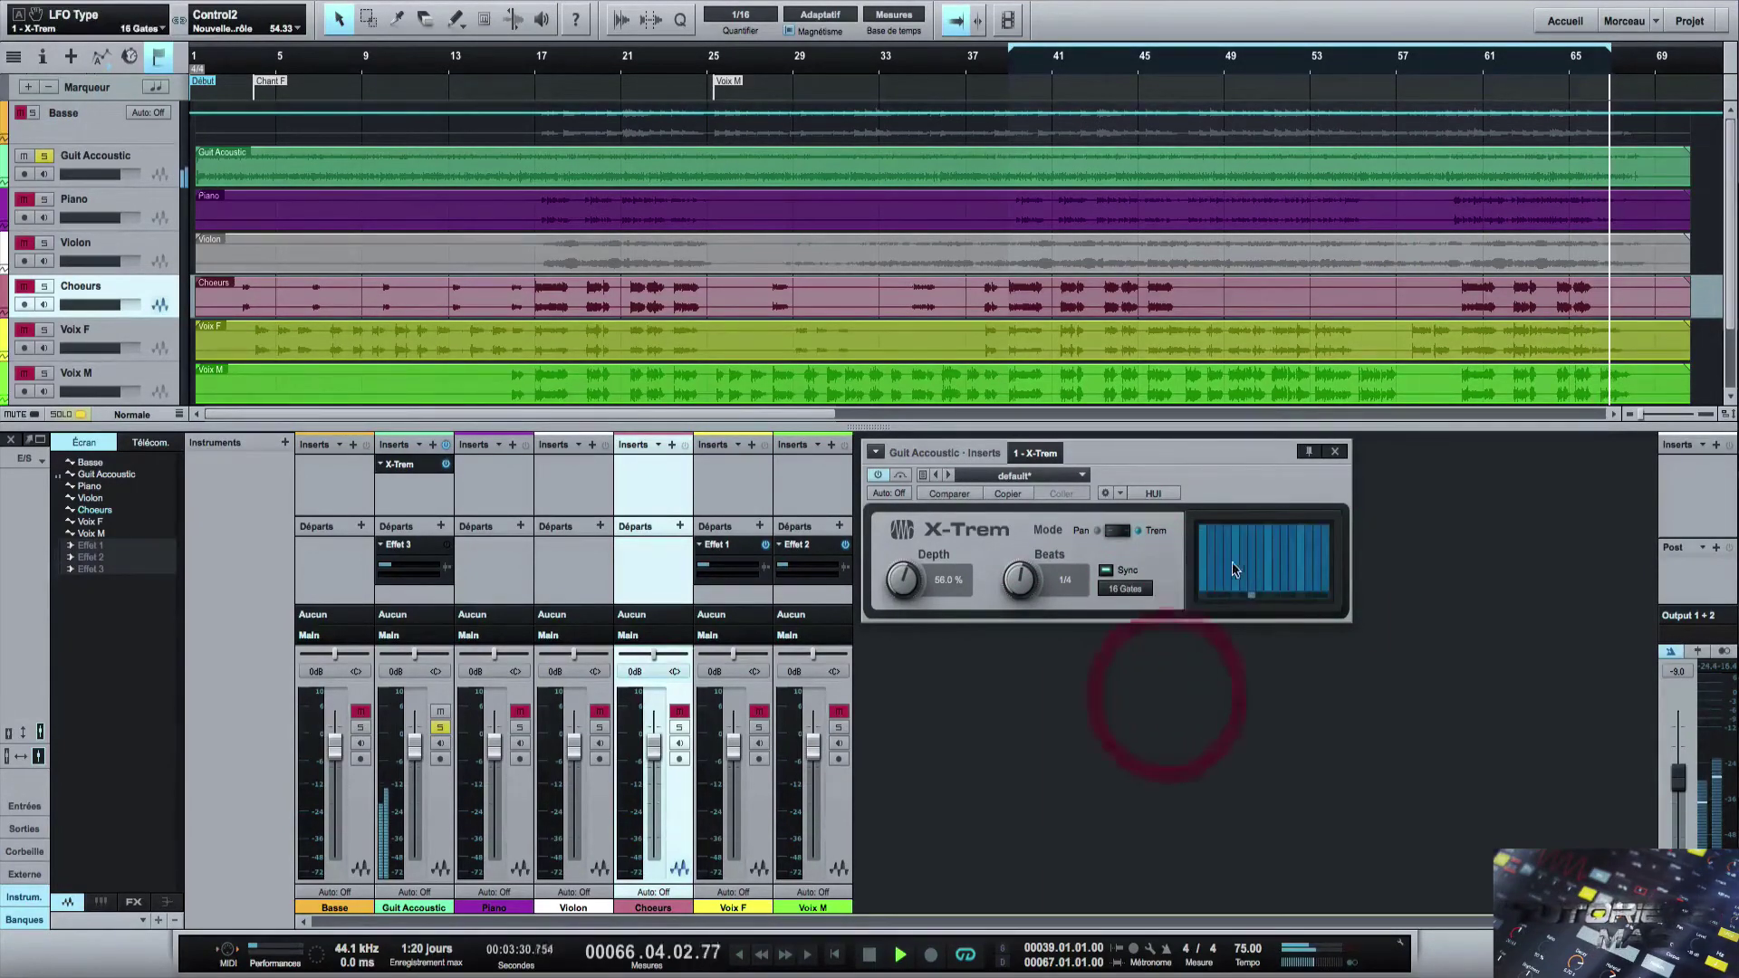
{"action": "mouse_move", "coordinate": [1216, 580]}
{"action": "left_mouse_down"}
{"action": "mouse_move", "coordinate": [1239, 554]}
{"action": "mouse_move", "coordinate": [1300, 553]}
{"action": "left_mouse_up"}
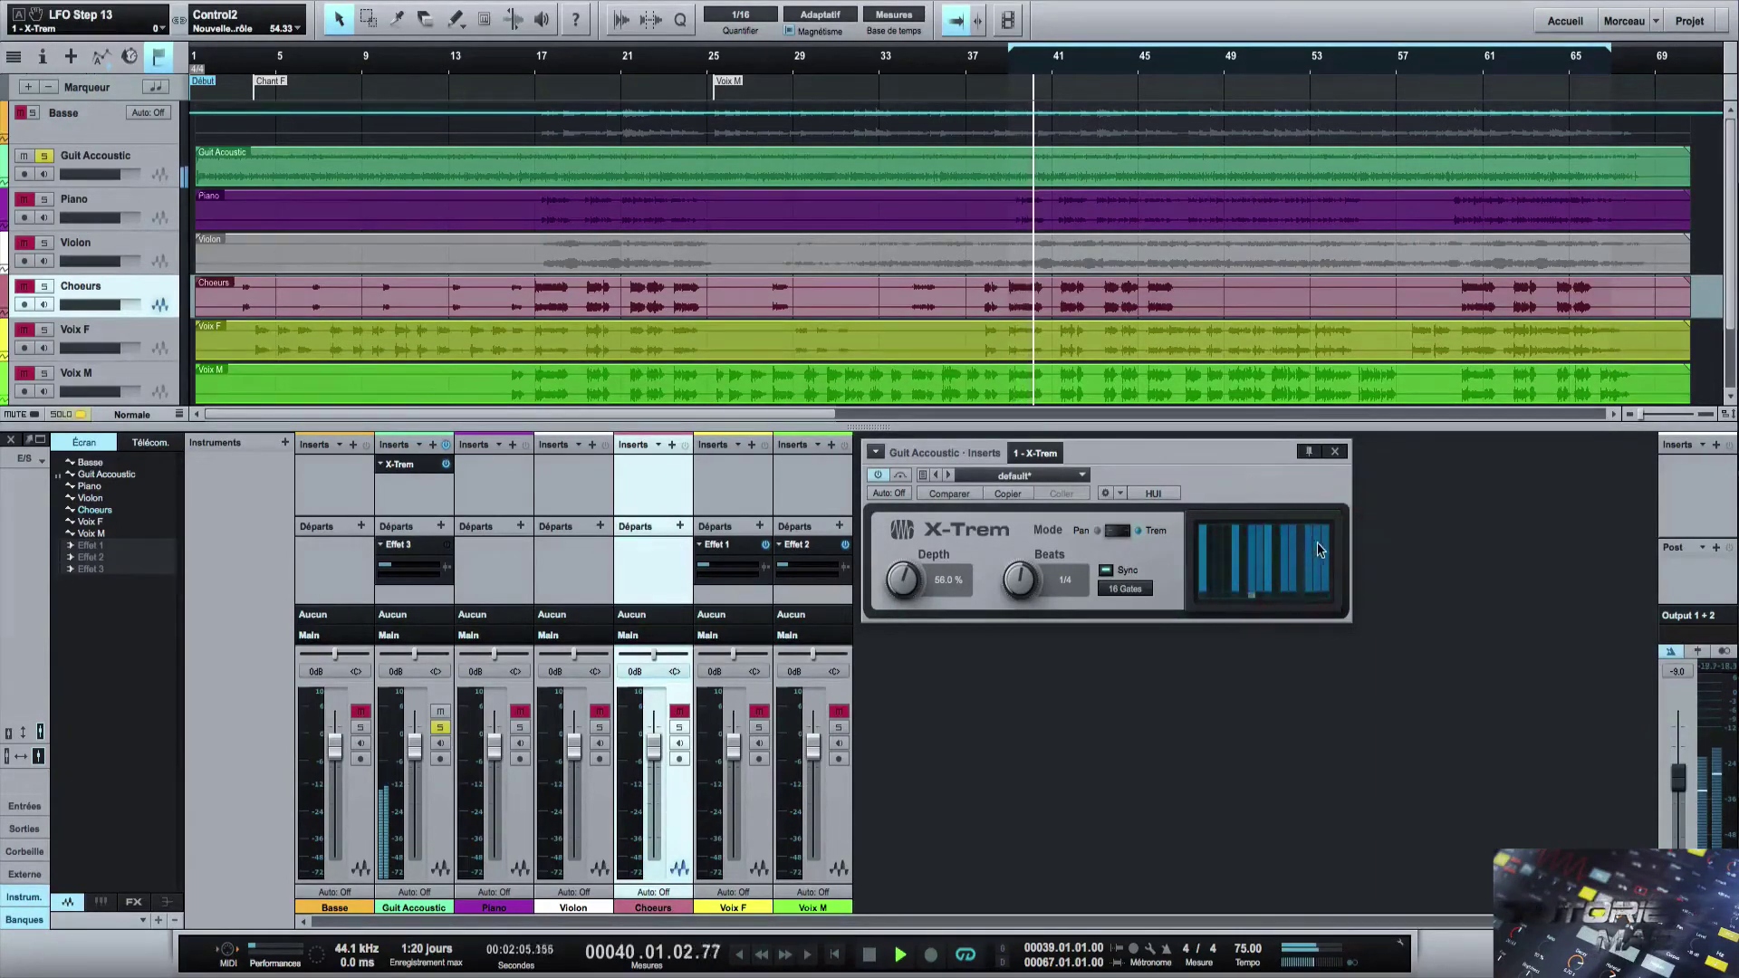
{"action": "left_click", "coordinate": [1316, 555]}
{"action": "left_click_drag", "start_coordinate": [1203, 535], "coordinate": [1214, 580]}
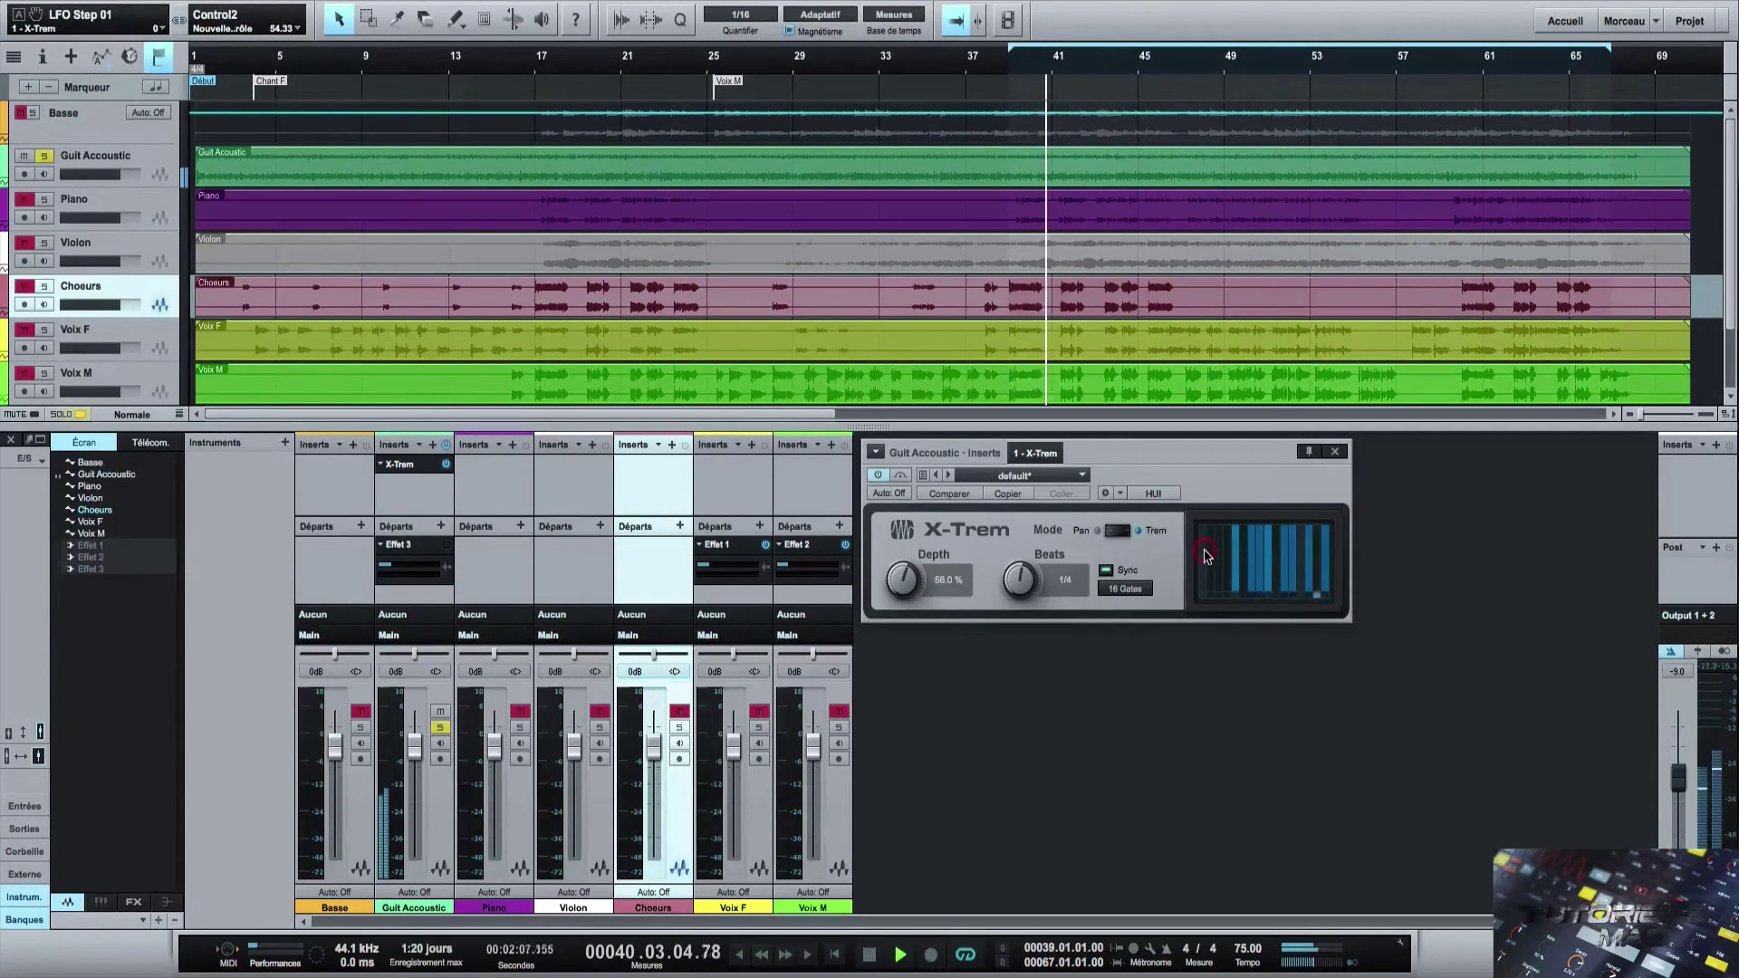
Set Beats to 1/4, and close more gates, including steps 8 and 12, for a more regular pattern.
{"action": "mouse_move", "coordinate": [1034, 578]}
{"action": "left_mouse_down"}
{"action": "mouse_move", "coordinate": [1020, 614]}
{"action": "mouse_move", "coordinate": [1021, 583]}
{"action": "left_mouse_up"}
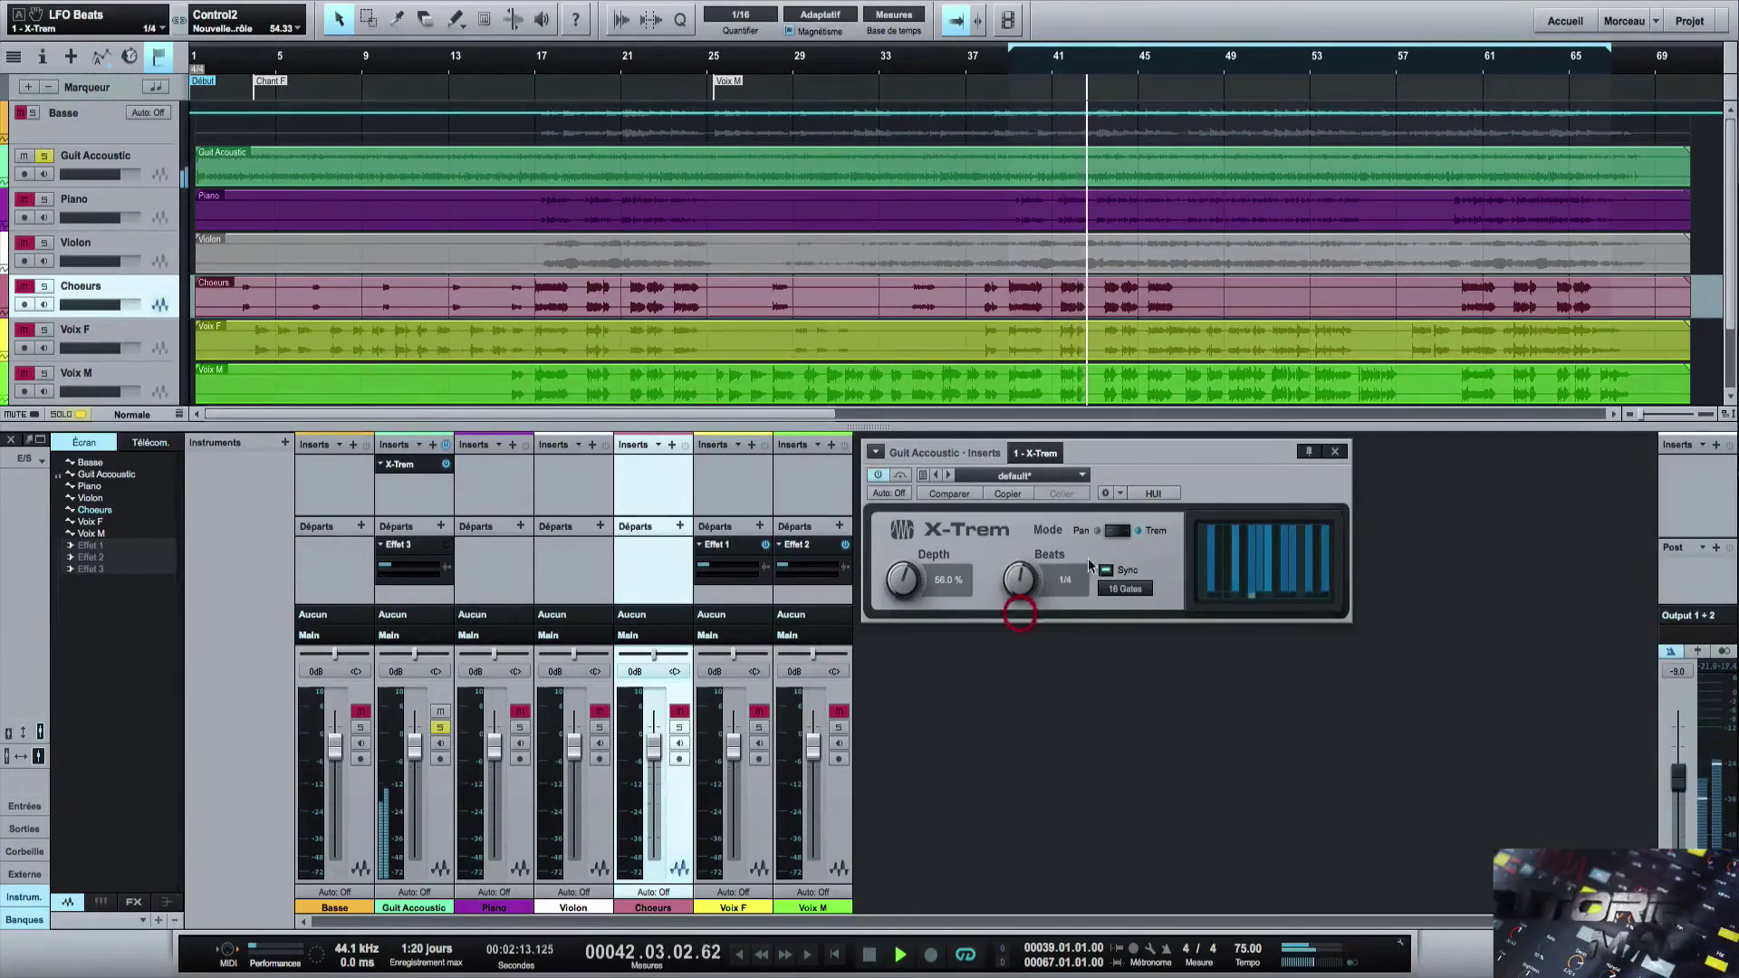
{"action": "left_click", "coordinate": [1176, 455]}
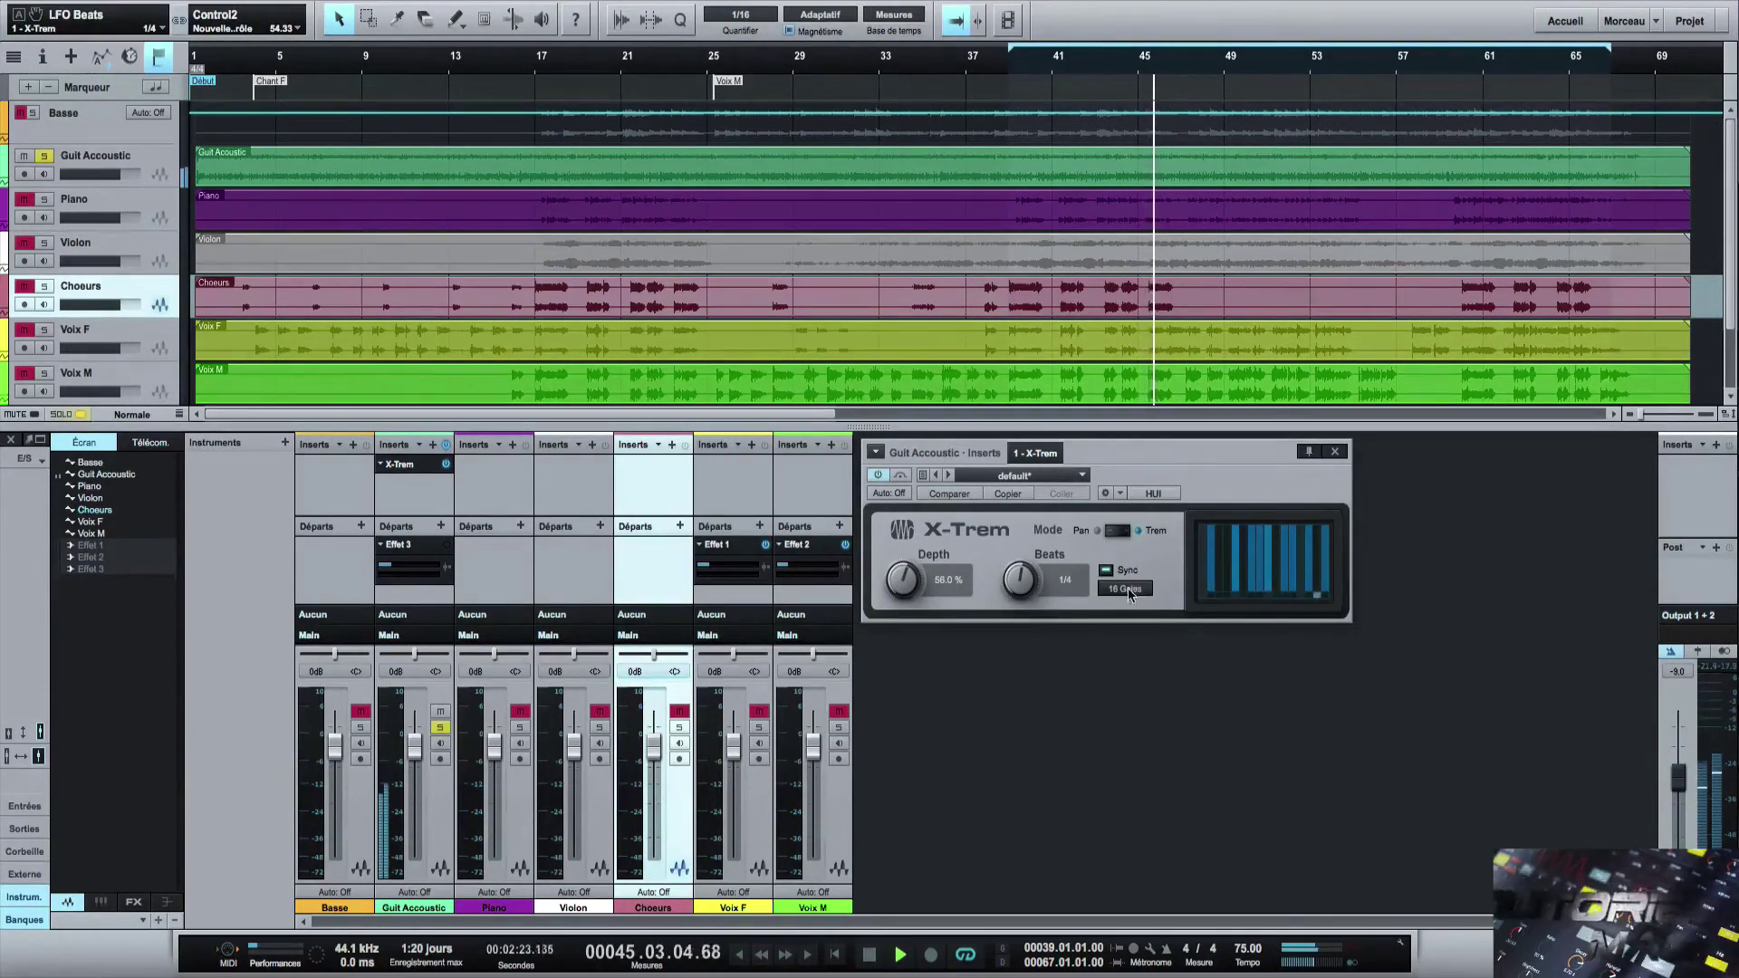
{"action": "left_click", "coordinate": [1259, 554]}
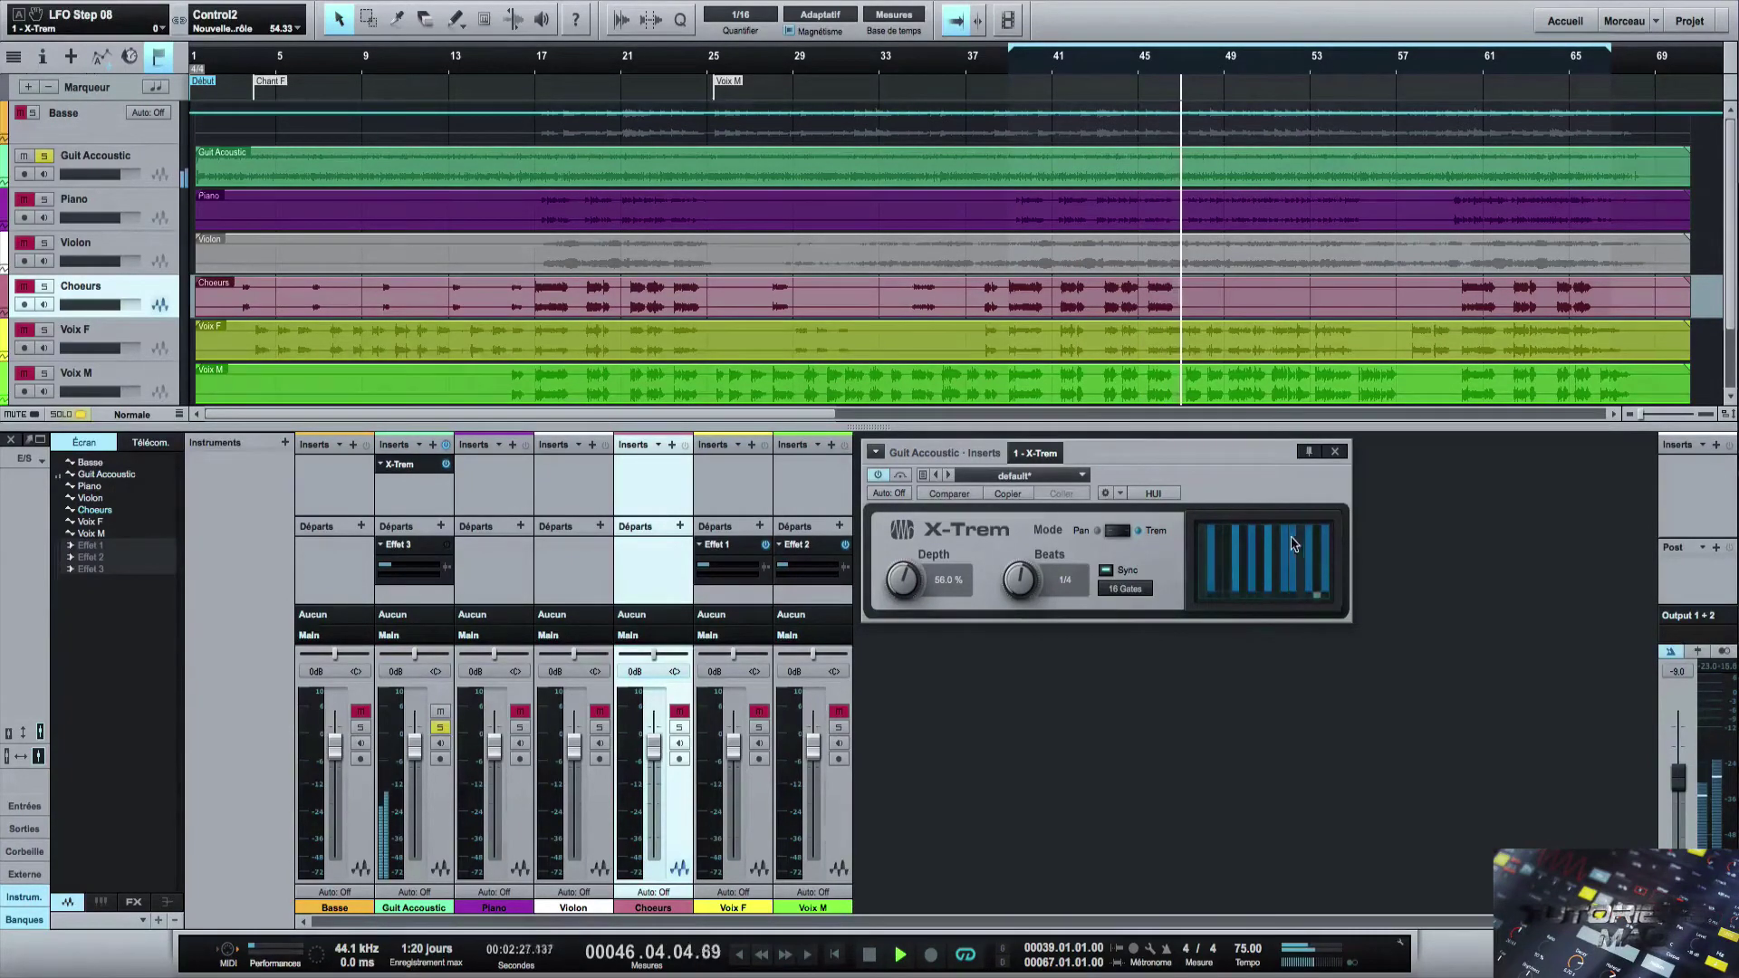
{"action": "left_click", "coordinate": [1295, 555]}
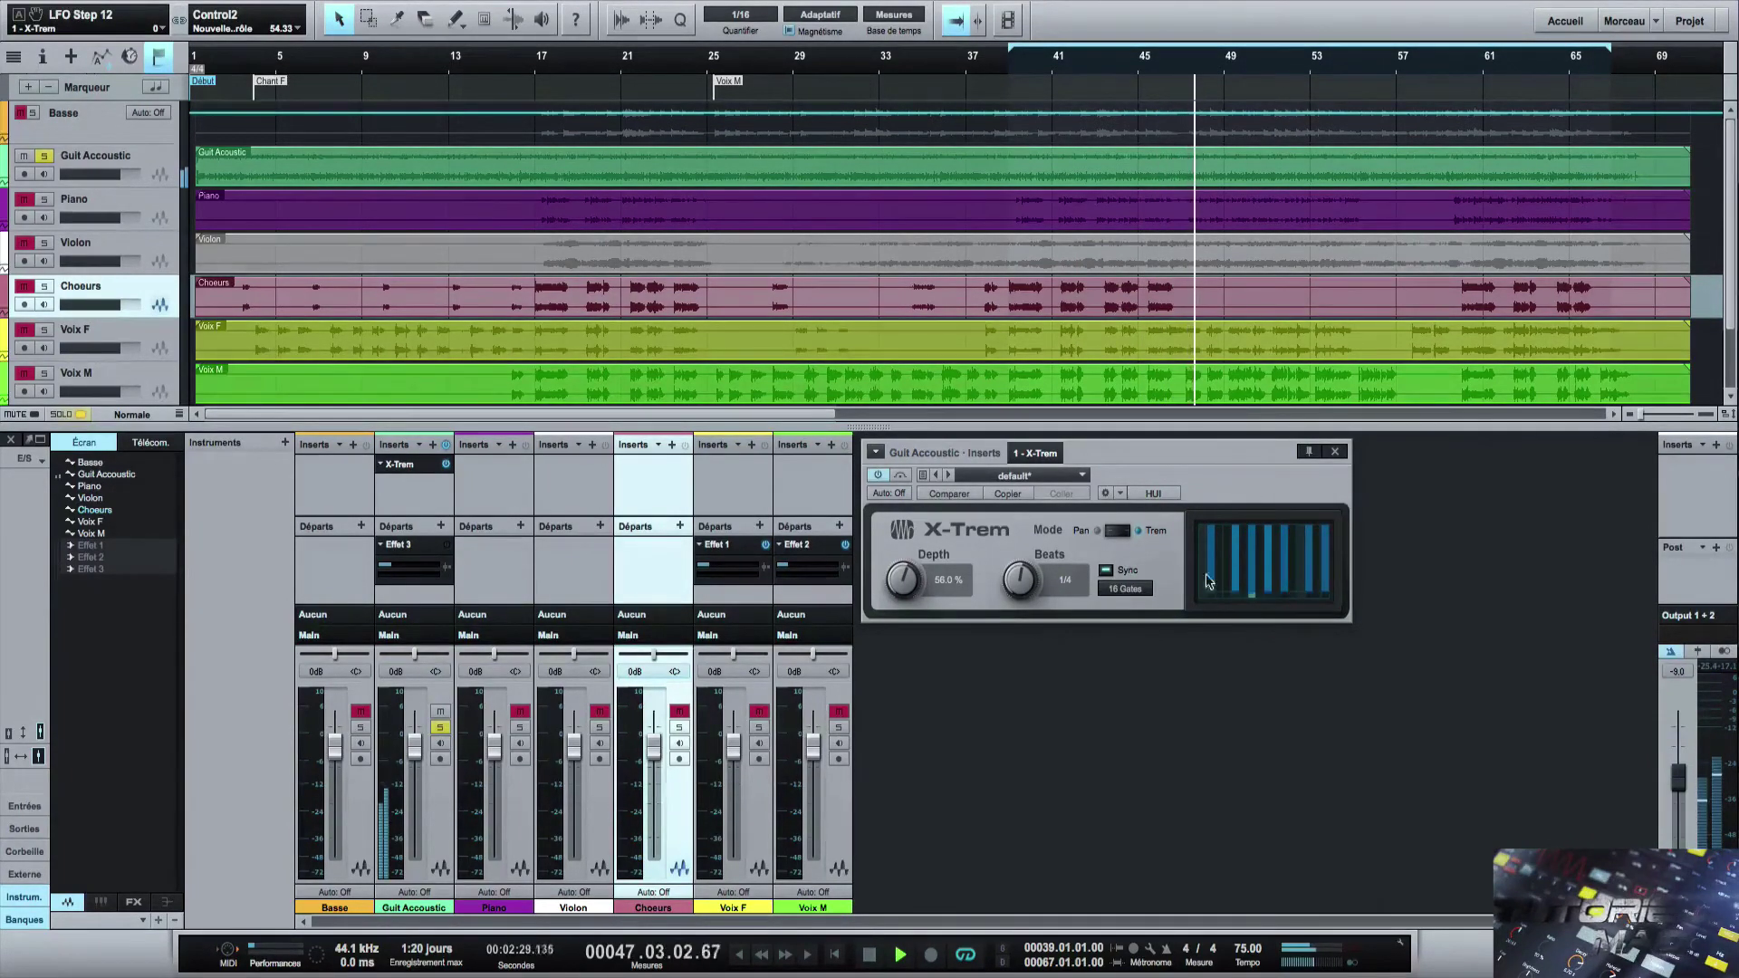
Turn off Sync, and try Speeds of 7.38 Hz and 15.90 Hz while comparing Pan and Trem modes.
{"action": "left_click", "coordinate": [1107, 573]}
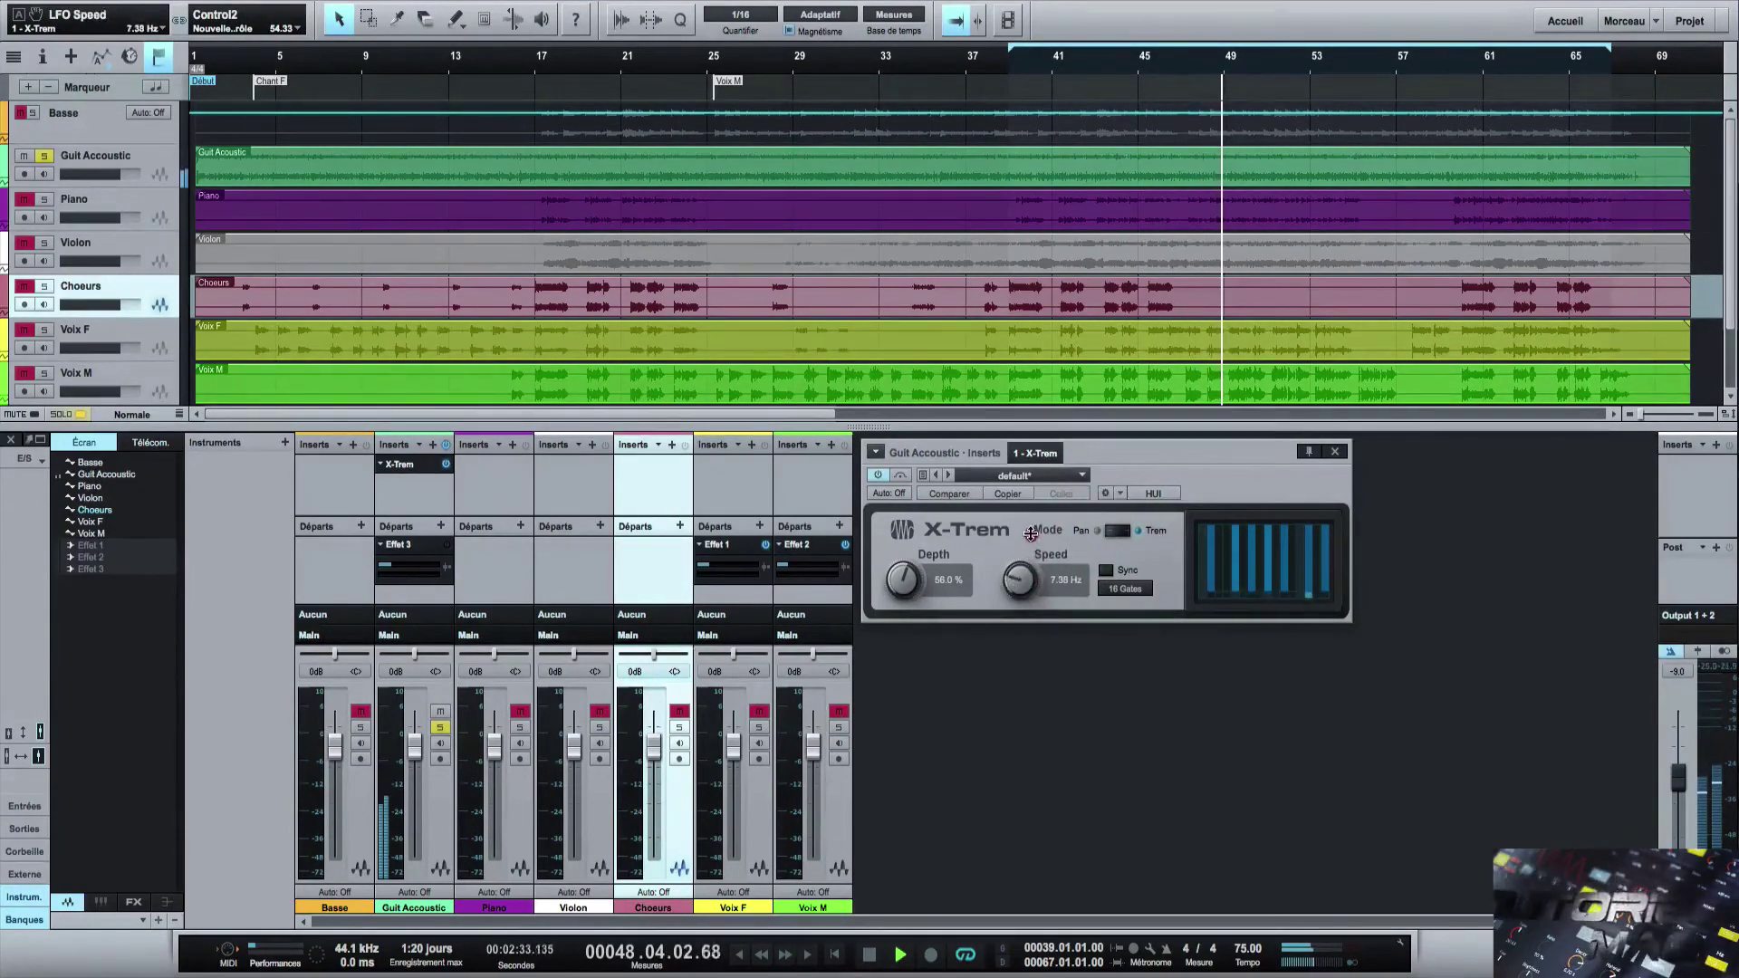
{"action": "left_click", "coordinate": [1028, 536]}
{"action": "left_click", "coordinate": [1114, 533]}
{"action": "left_click_drag", "start_coordinate": [1021, 582], "coordinate": [1019, 543]}
{"action": "left_click", "coordinate": [1122, 531]}
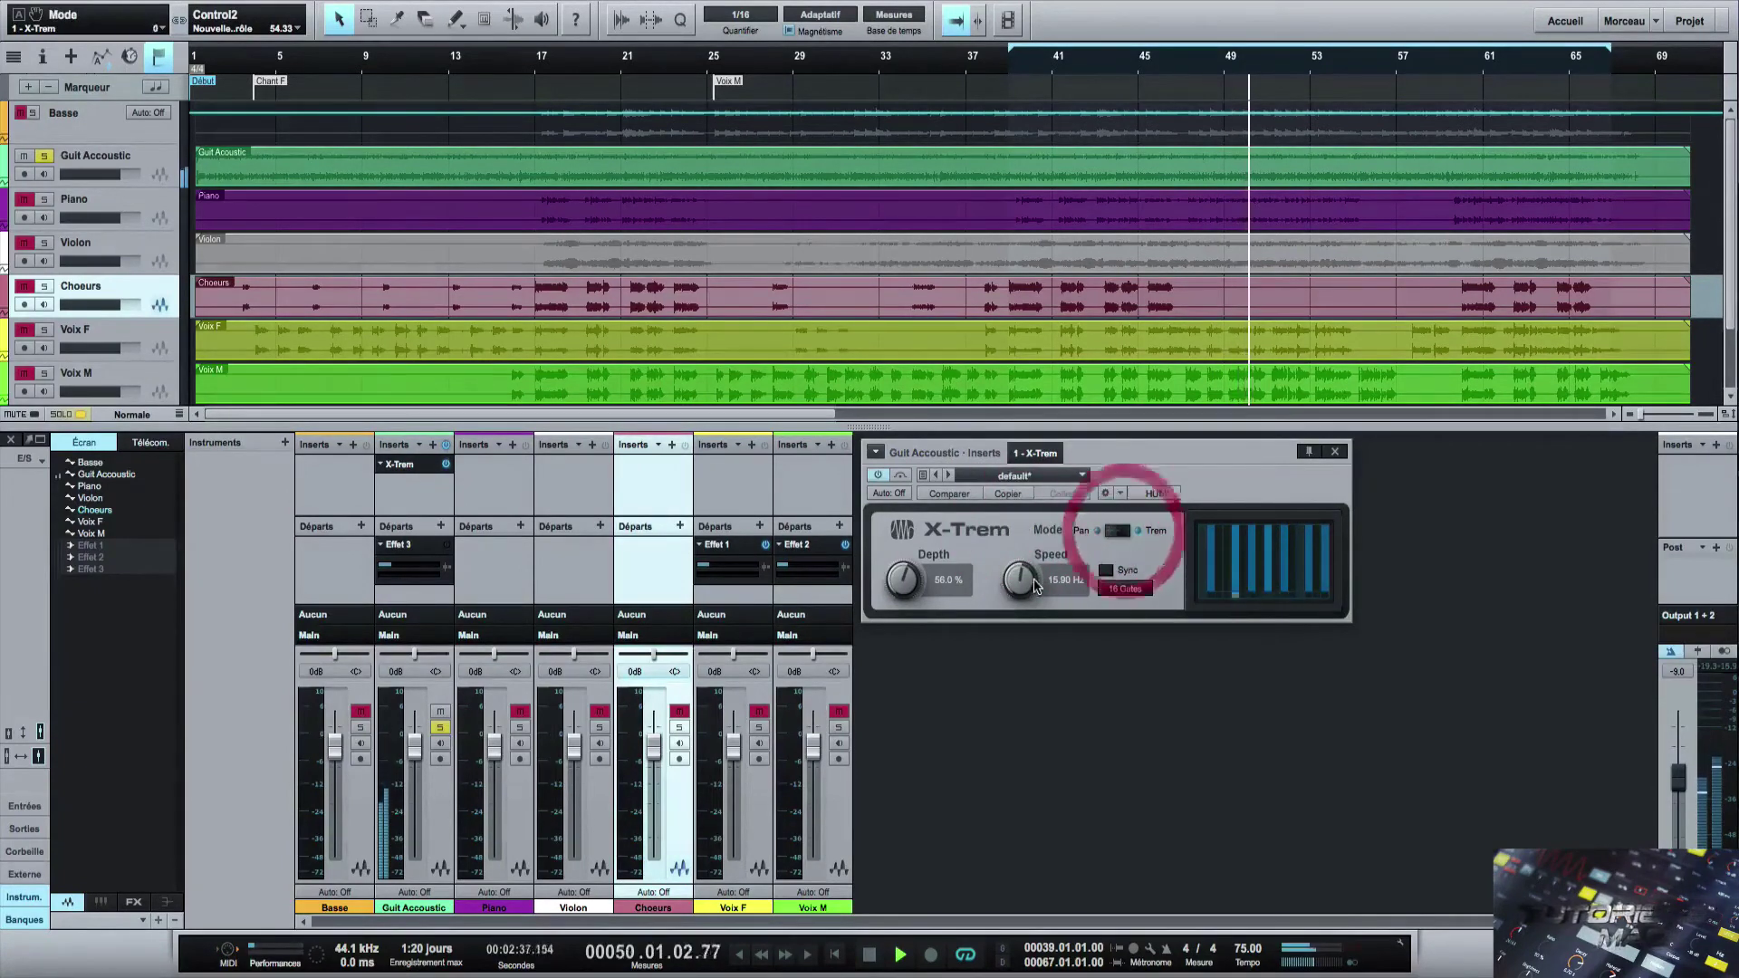
{"action": "left_click_drag", "start_coordinate": [1016, 604], "coordinate": [1009, 612]}
{"action": "left_click_drag", "start_coordinate": [908, 570], "coordinate": [906, 582]}
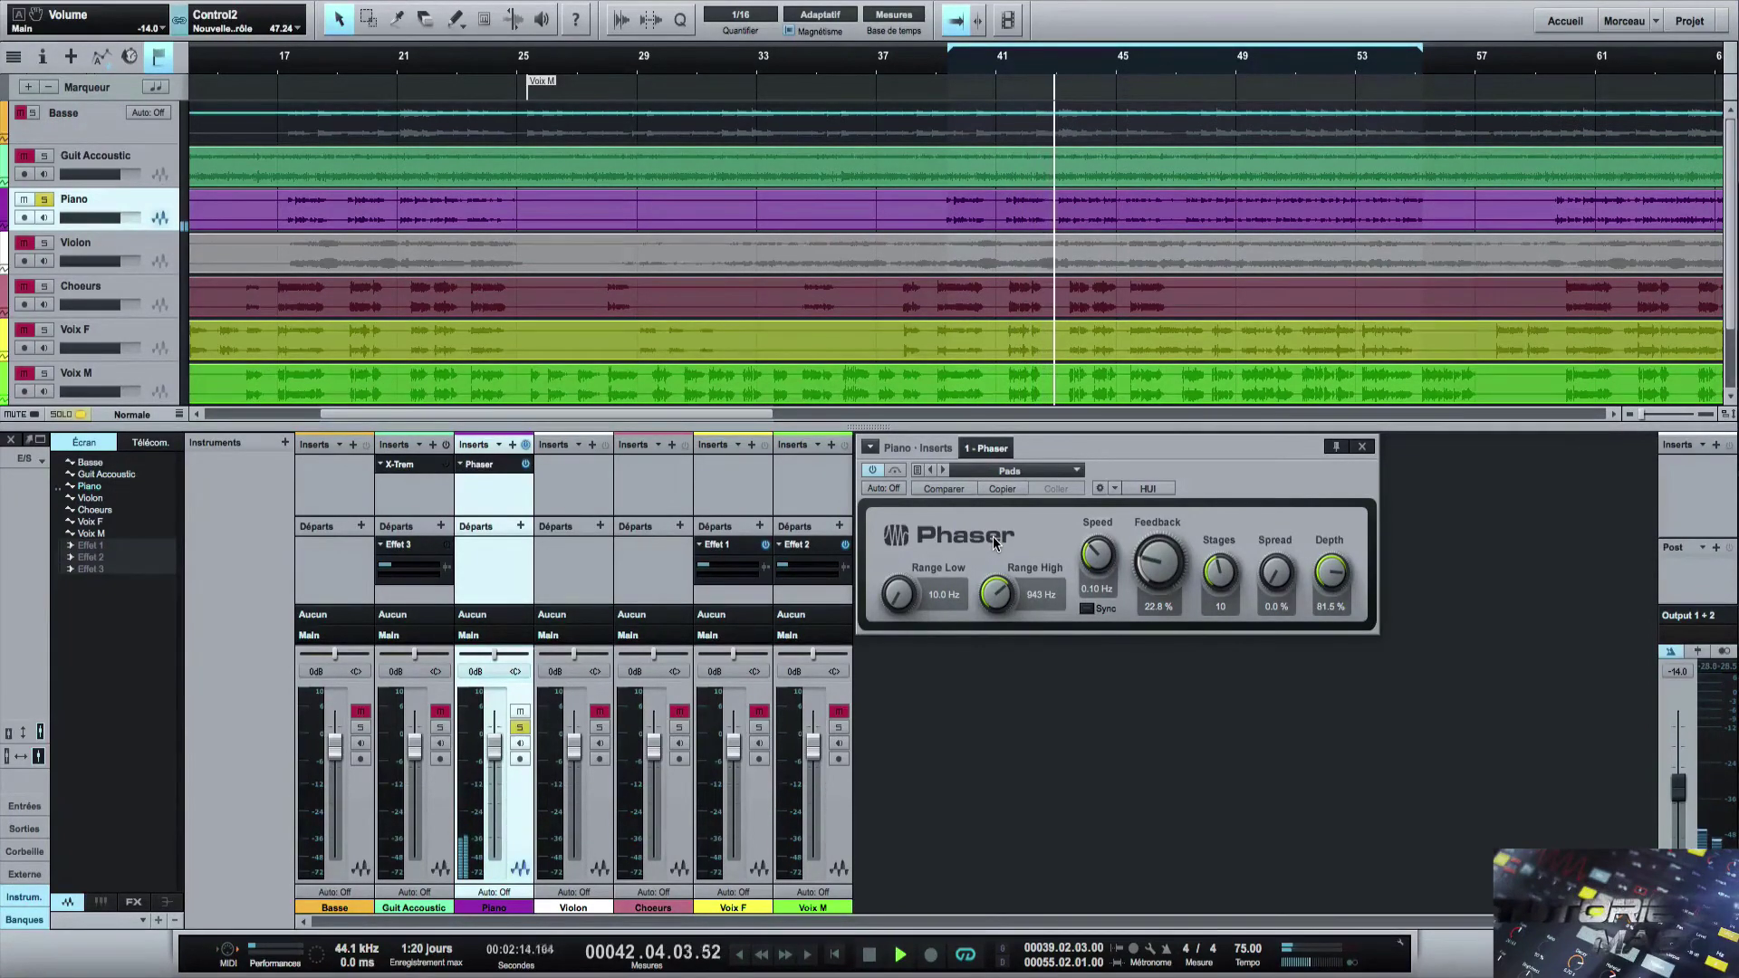
Try the Equigen preset in the Piano track's Phaser, and reload the Pads preset.
{"action": "left_click", "coordinate": [1031, 469]}
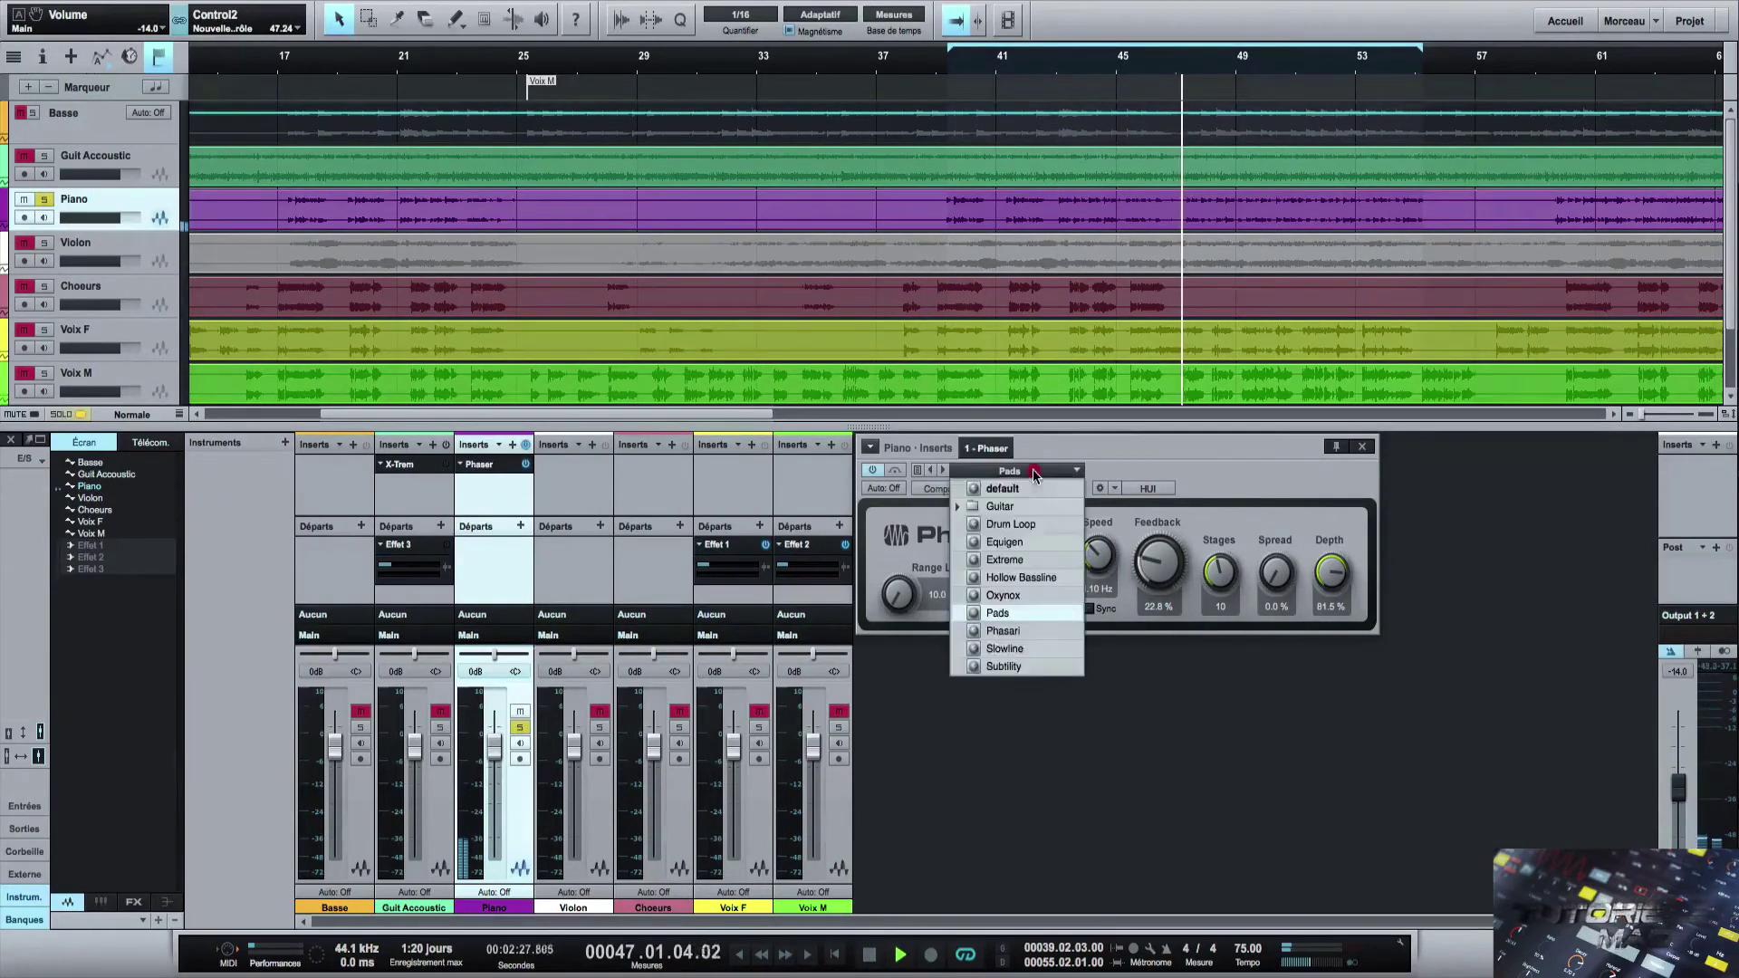
{"action": "left_click", "coordinate": [1008, 542]}
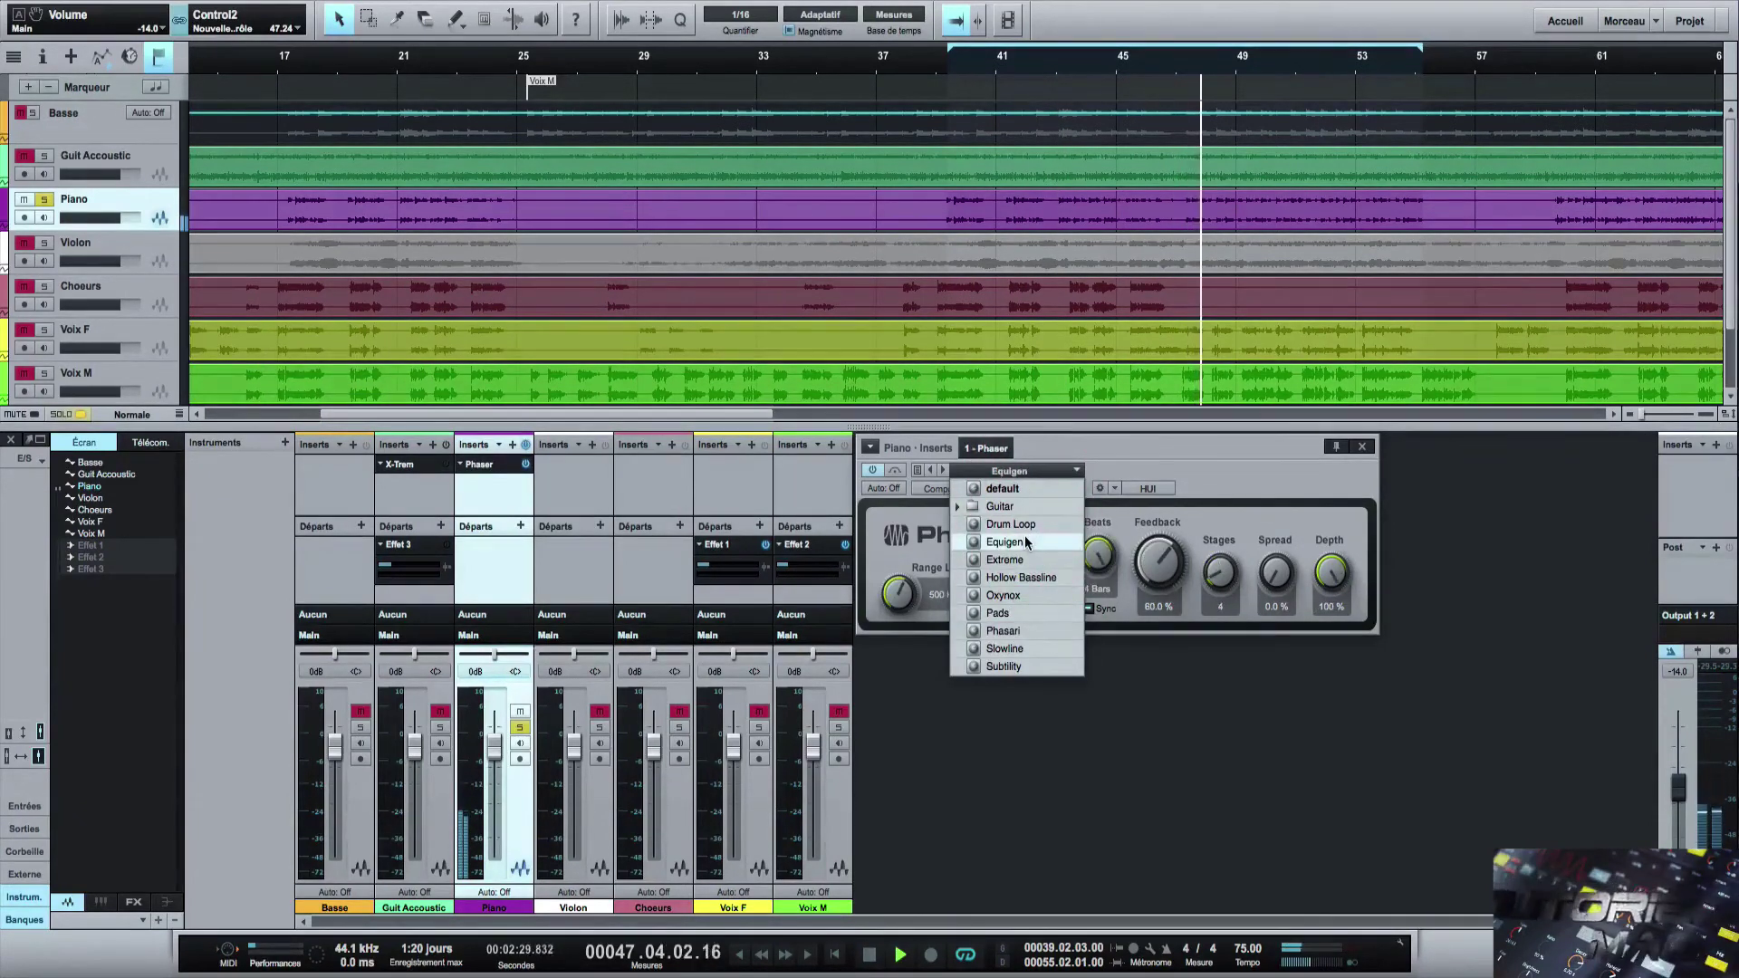
{"action": "left_click", "coordinate": [1005, 614]}
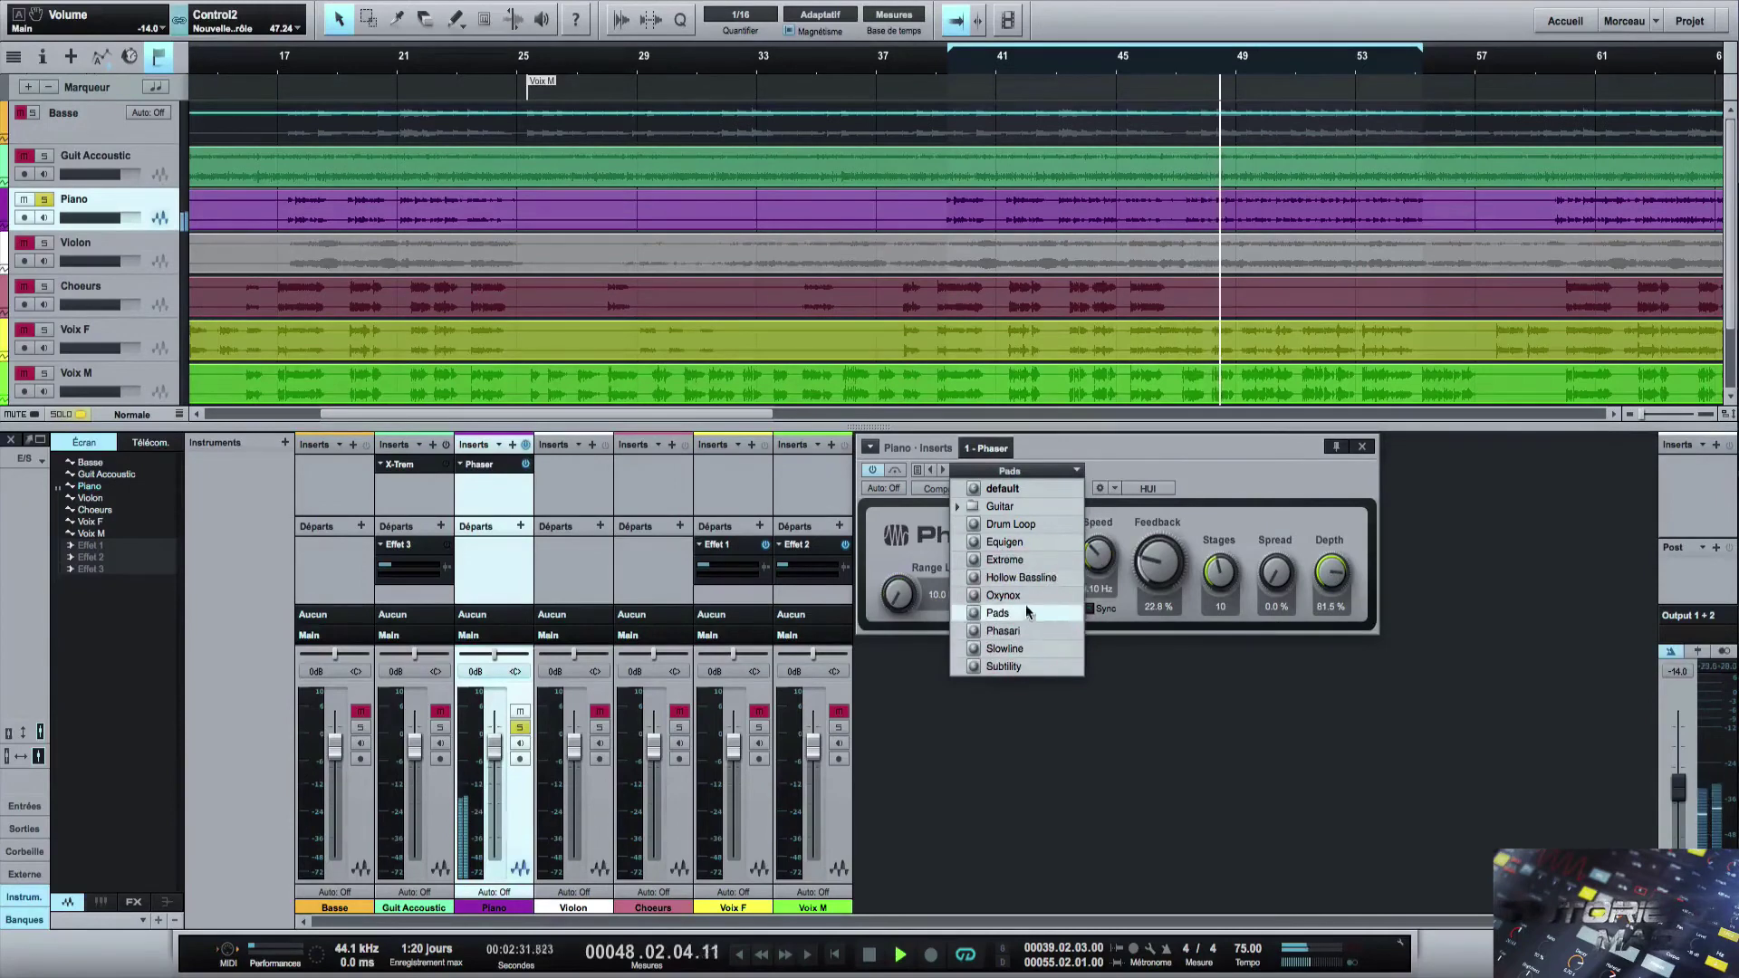
{"action": "left_click", "coordinate": [1142, 449]}
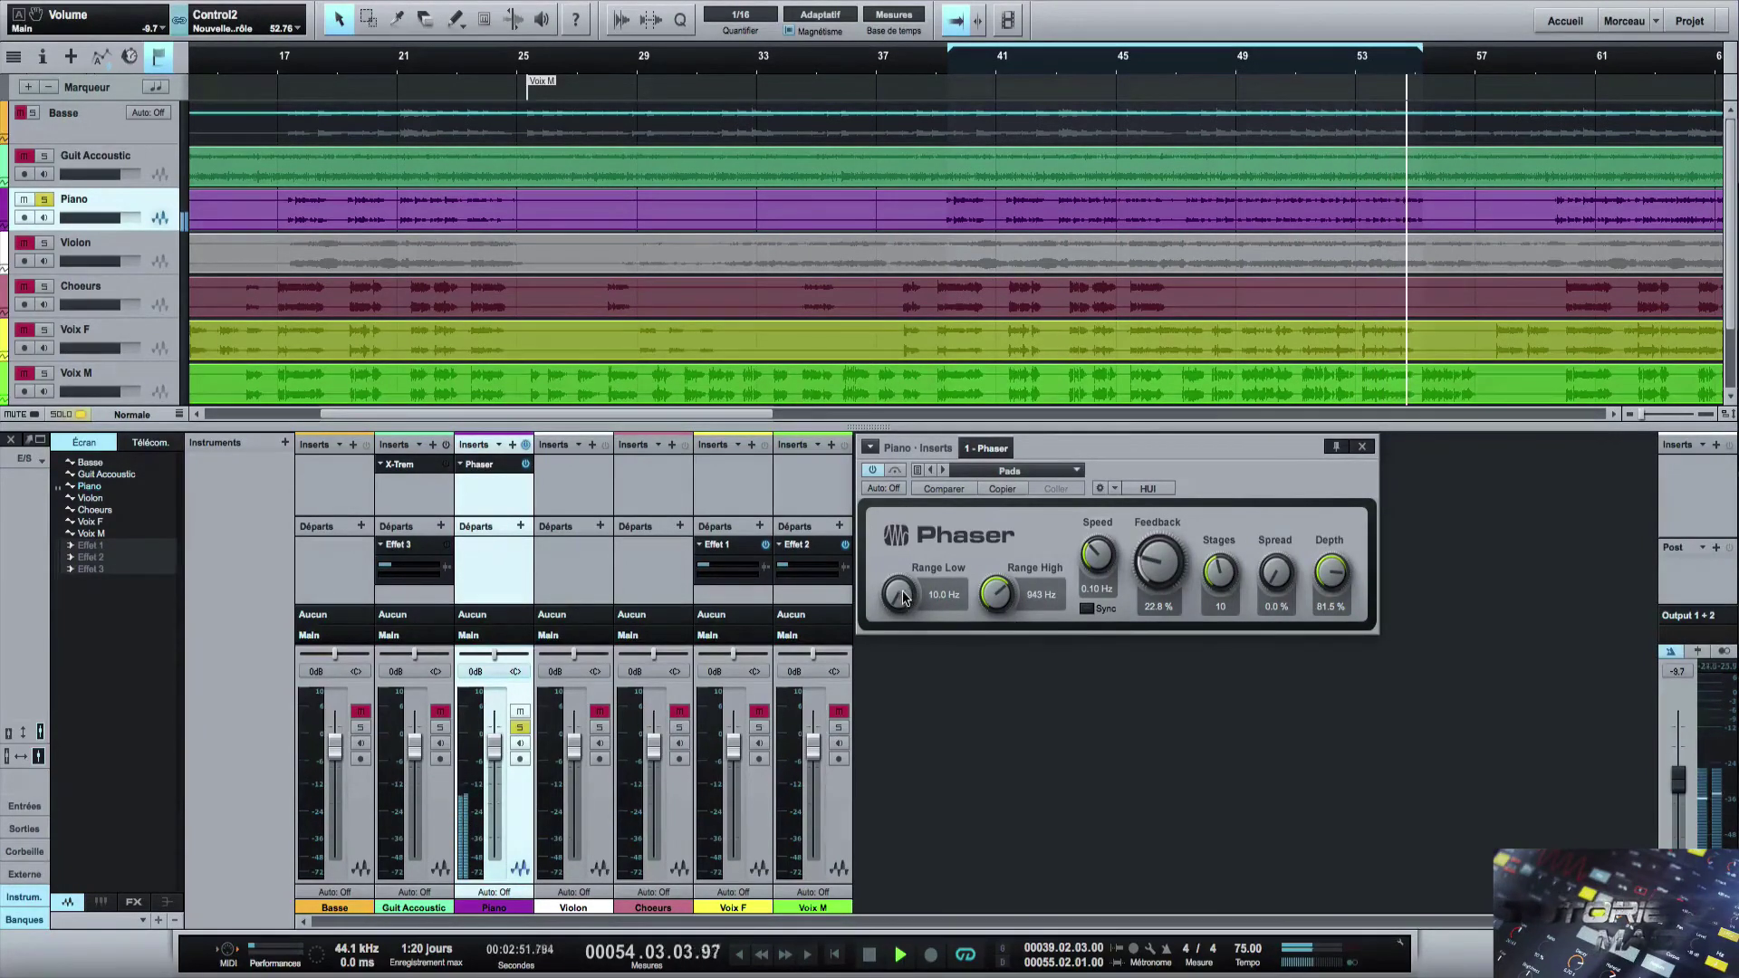
Vary the Phaser's frequency range, ending with Range Low at 499 Hz and Range High at 722 Hz.
{"action": "left_click_drag", "start_coordinate": [904, 593], "coordinate": [905, 548]}
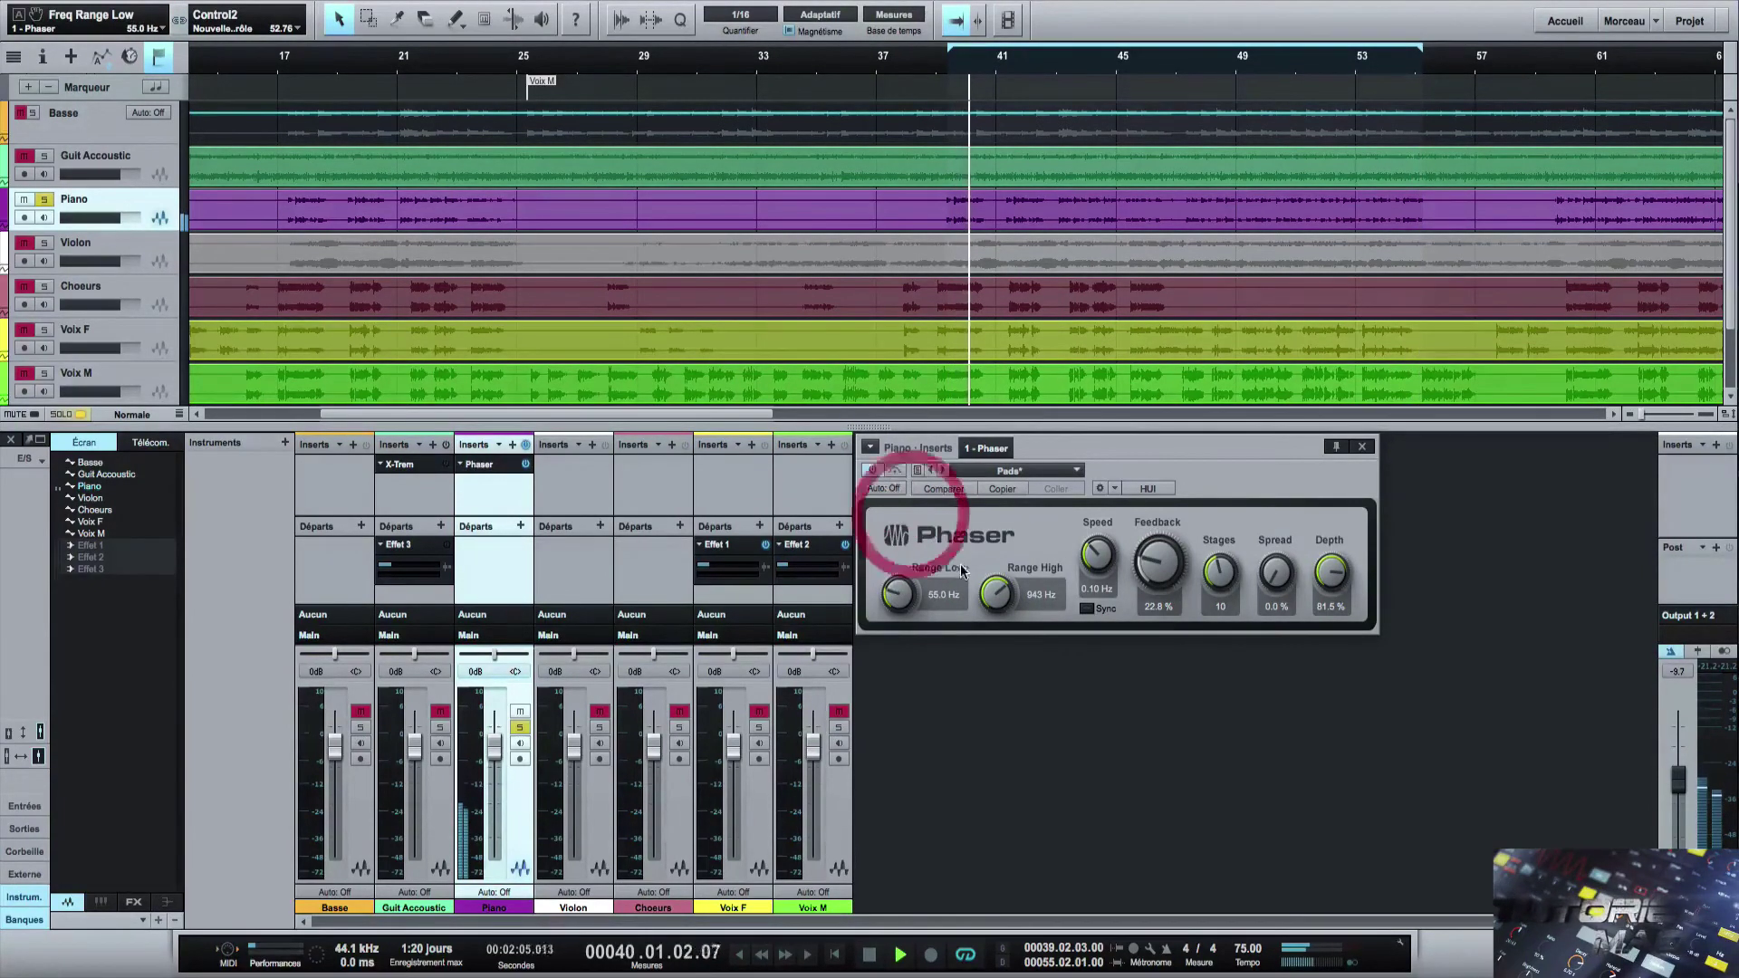
{"action": "left_click_drag", "start_coordinate": [996, 594], "coordinate": [1000, 729]}
{"action": "left_click_drag", "start_coordinate": [898, 595], "coordinate": [920, 521]}
{"action": "left_click_drag", "start_coordinate": [995, 593], "coordinate": [996, 530]}
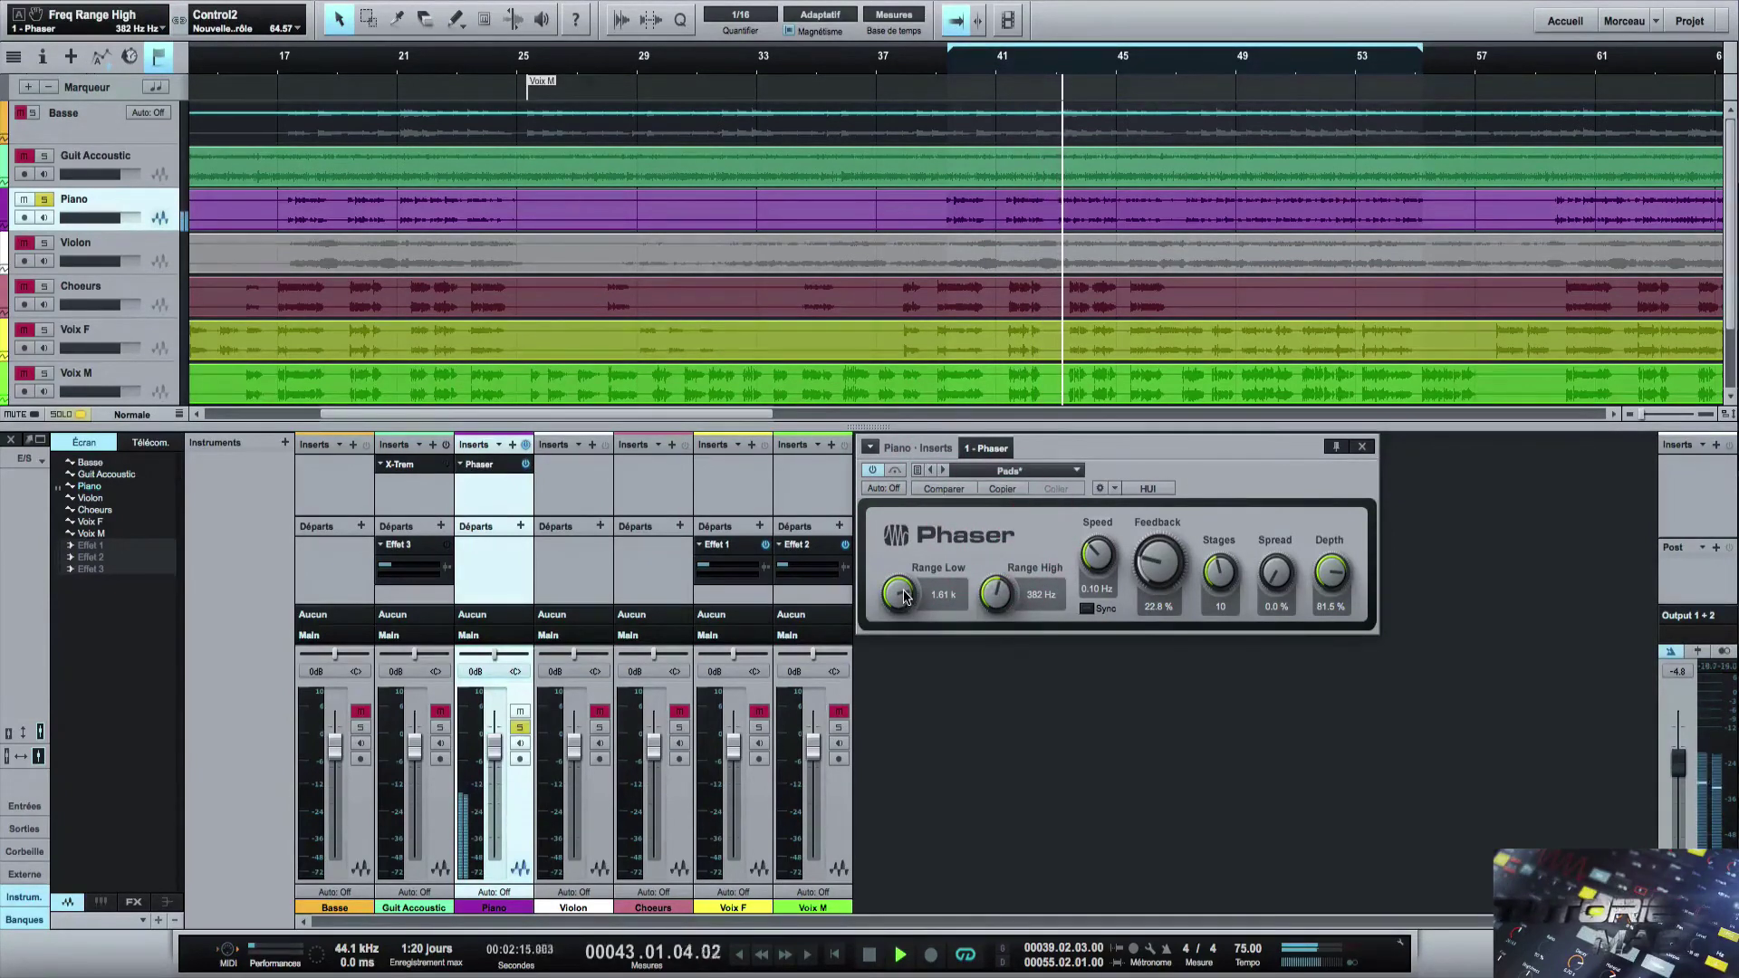
{"action": "left_click_drag", "start_coordinate": [904, 596], "coordinate": [903, 625]}
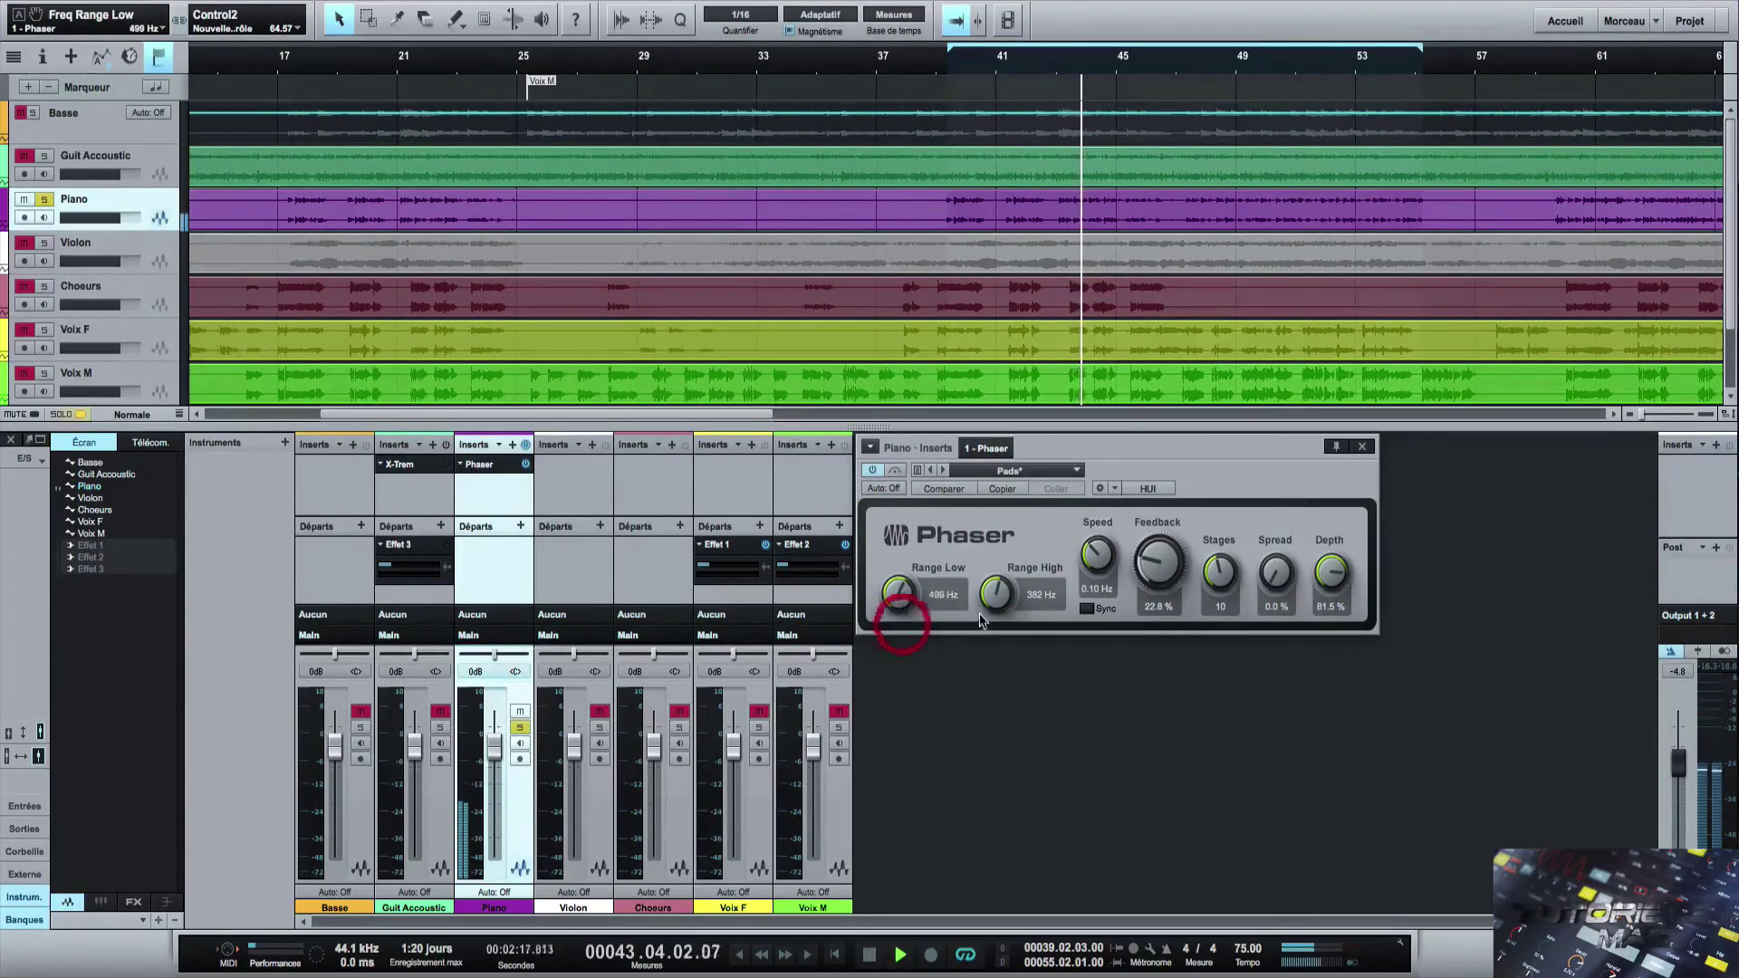
{"action": "left_click_drag", "start_coordinate": [997, 594], "coordinate": [1001, 573]}
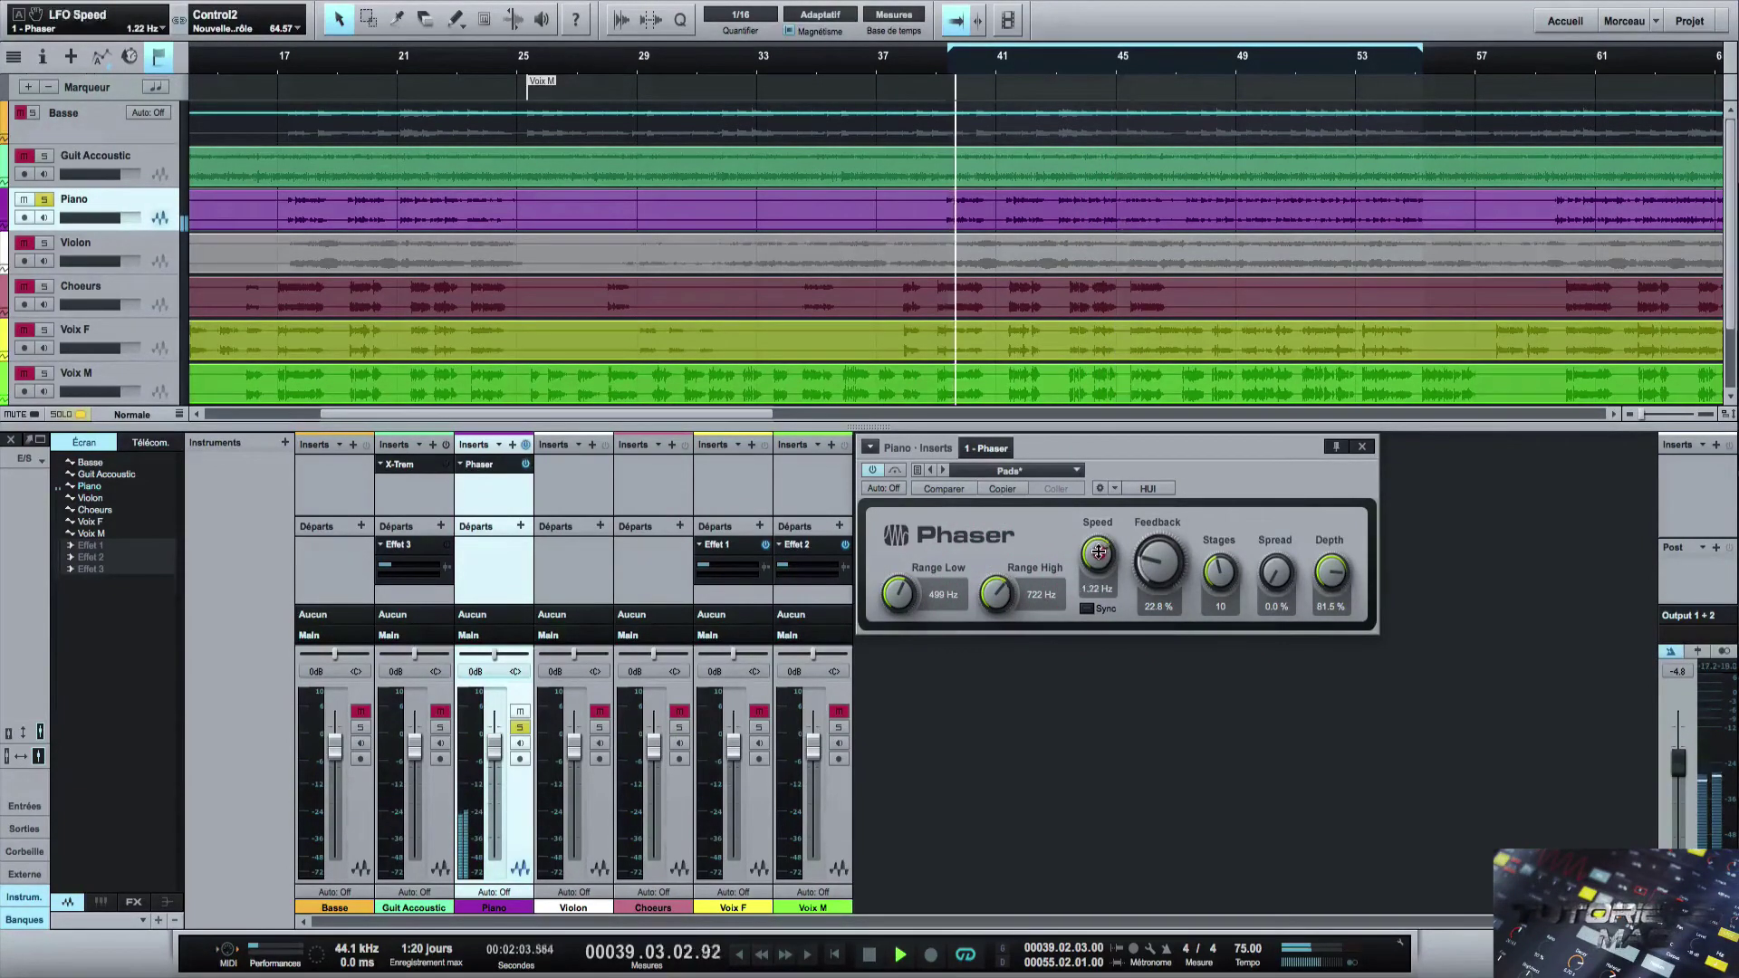
Try synced Beats on the Phaser, and turn Sync off with Speed at 2.04 Hz and Feedback at 67 %.
{"action": "mouse_move", "coordinate": [1097, 569]}
{"action": "left_mouse_down"}
{"action": "mouse_move", "coordinate": [1098, 554]}
{"action": "mouse_move", "coordinate": [1097, 569]}
{"action": "left_mouse_up"}
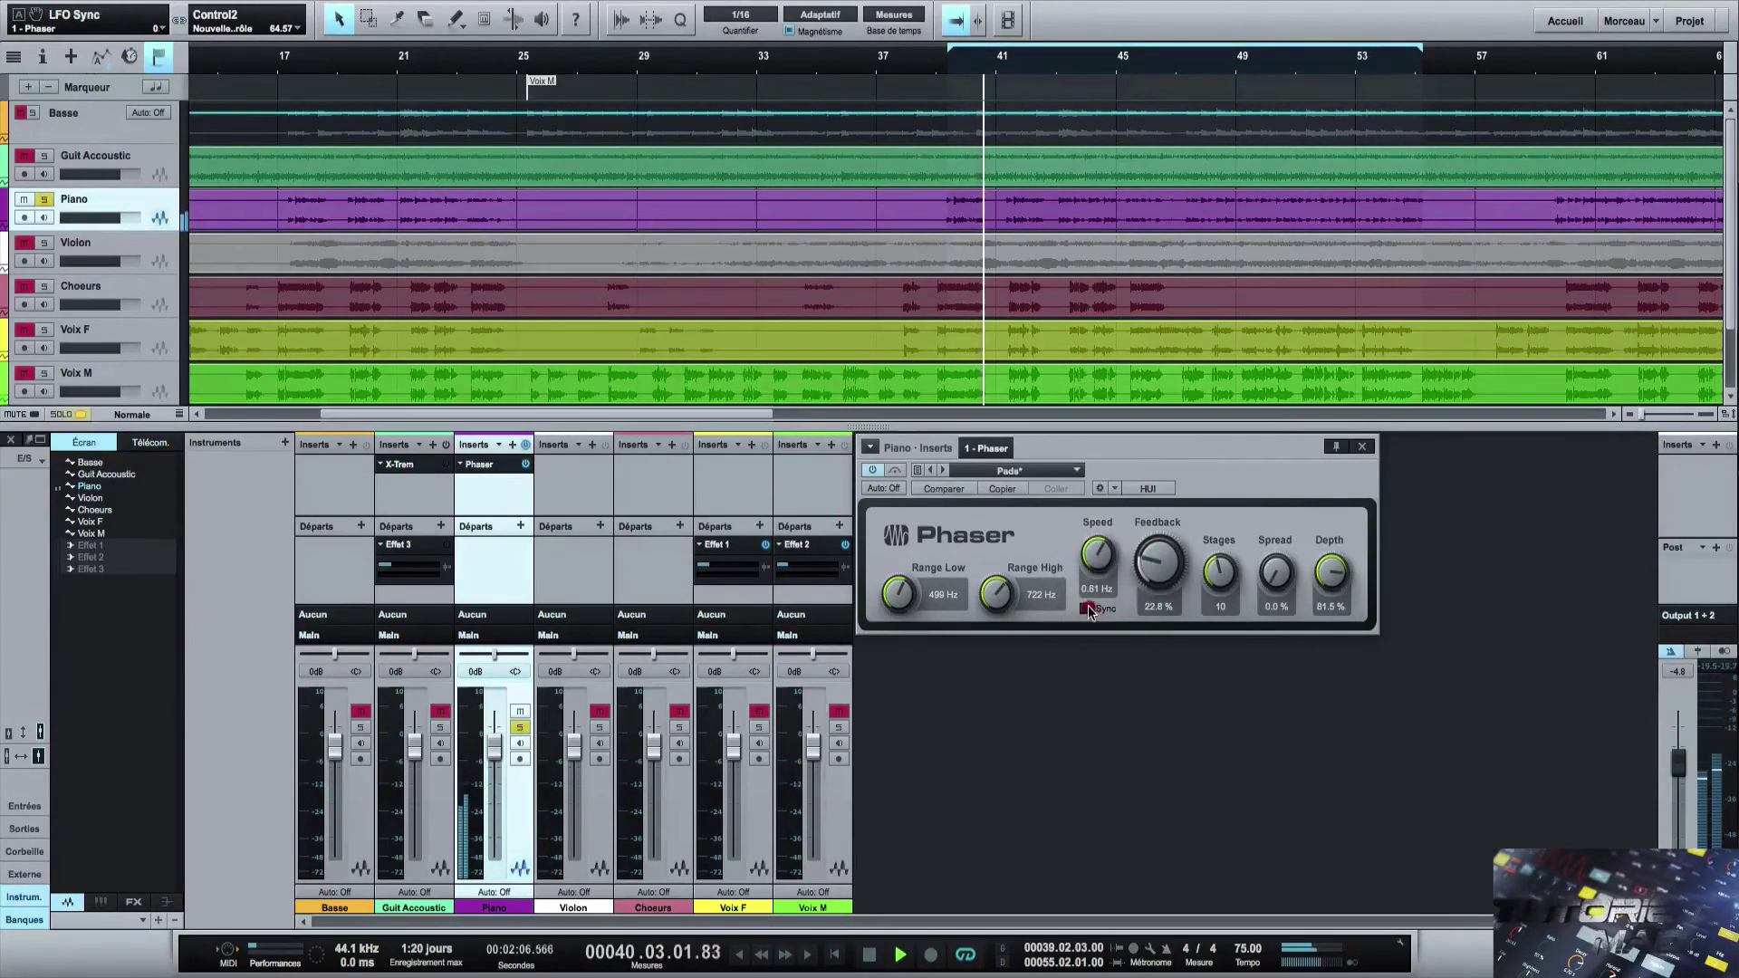
{"action": "left_click", "coordinate": [1086, 609]}
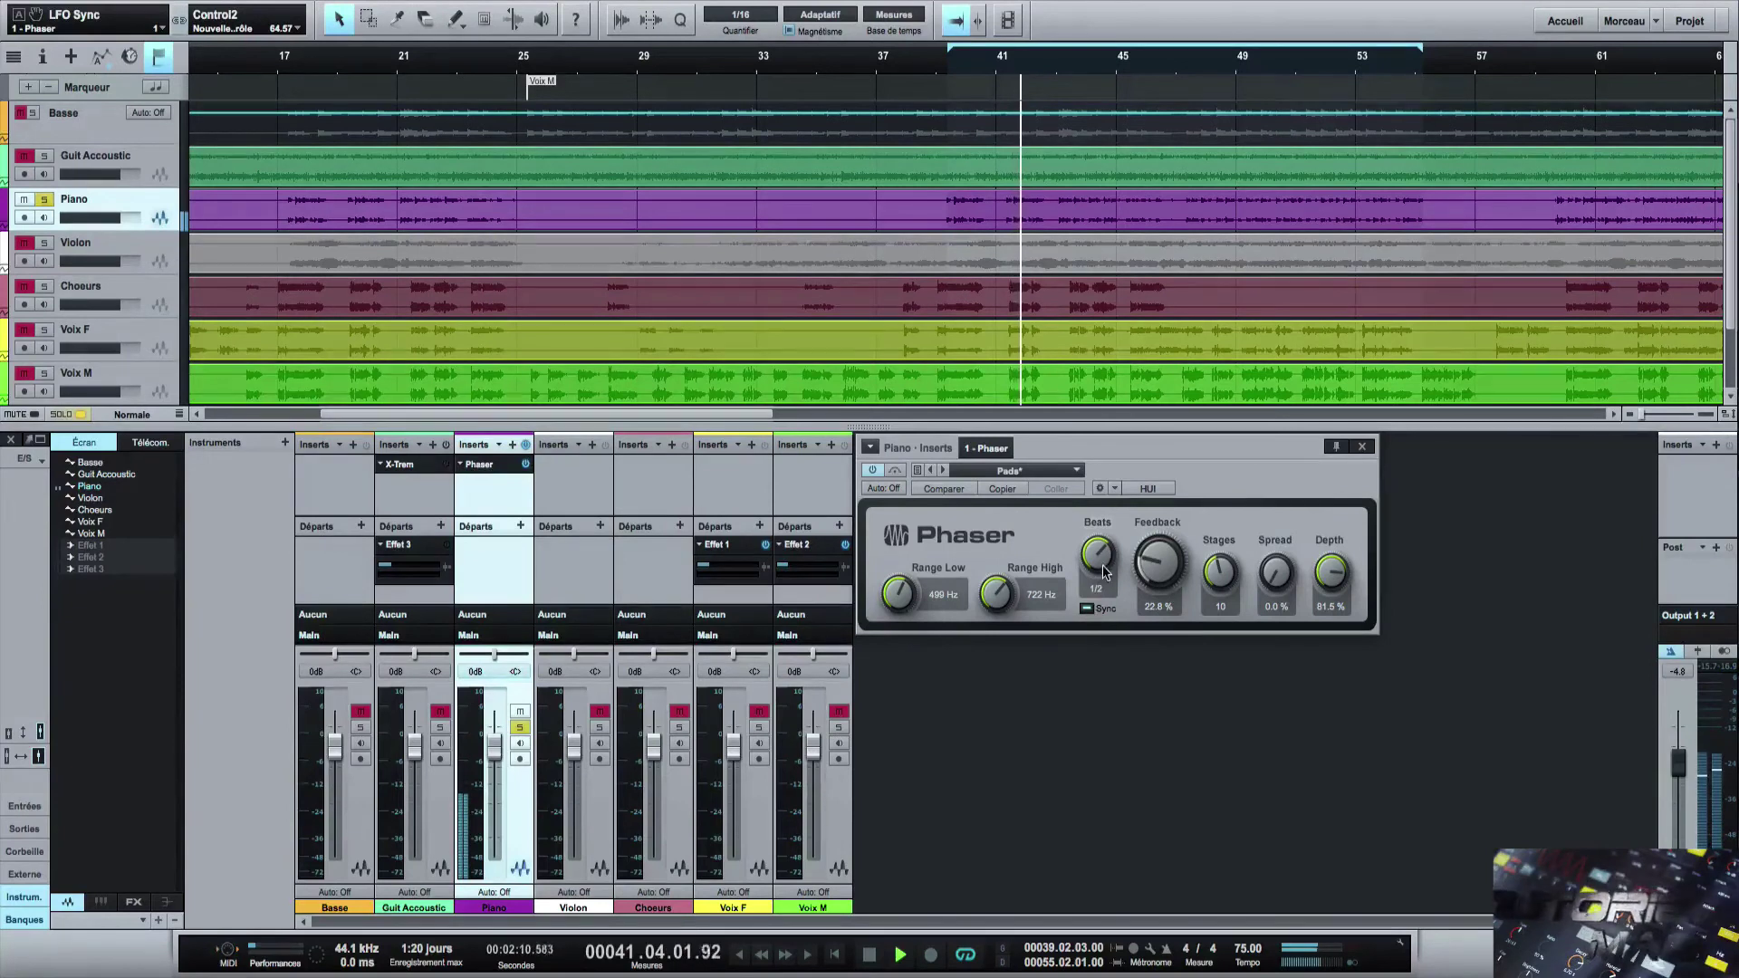
{"action": "left_click_drag", "start_coordinate": [1103, 566], "coordinate": [1161, 478]}
{"action": "left_click", "coordinate": [1087, 609]}
{"action": "left_click_drag", "start_coordinate": [1098, 557], "coordinate": [1098, 521]}
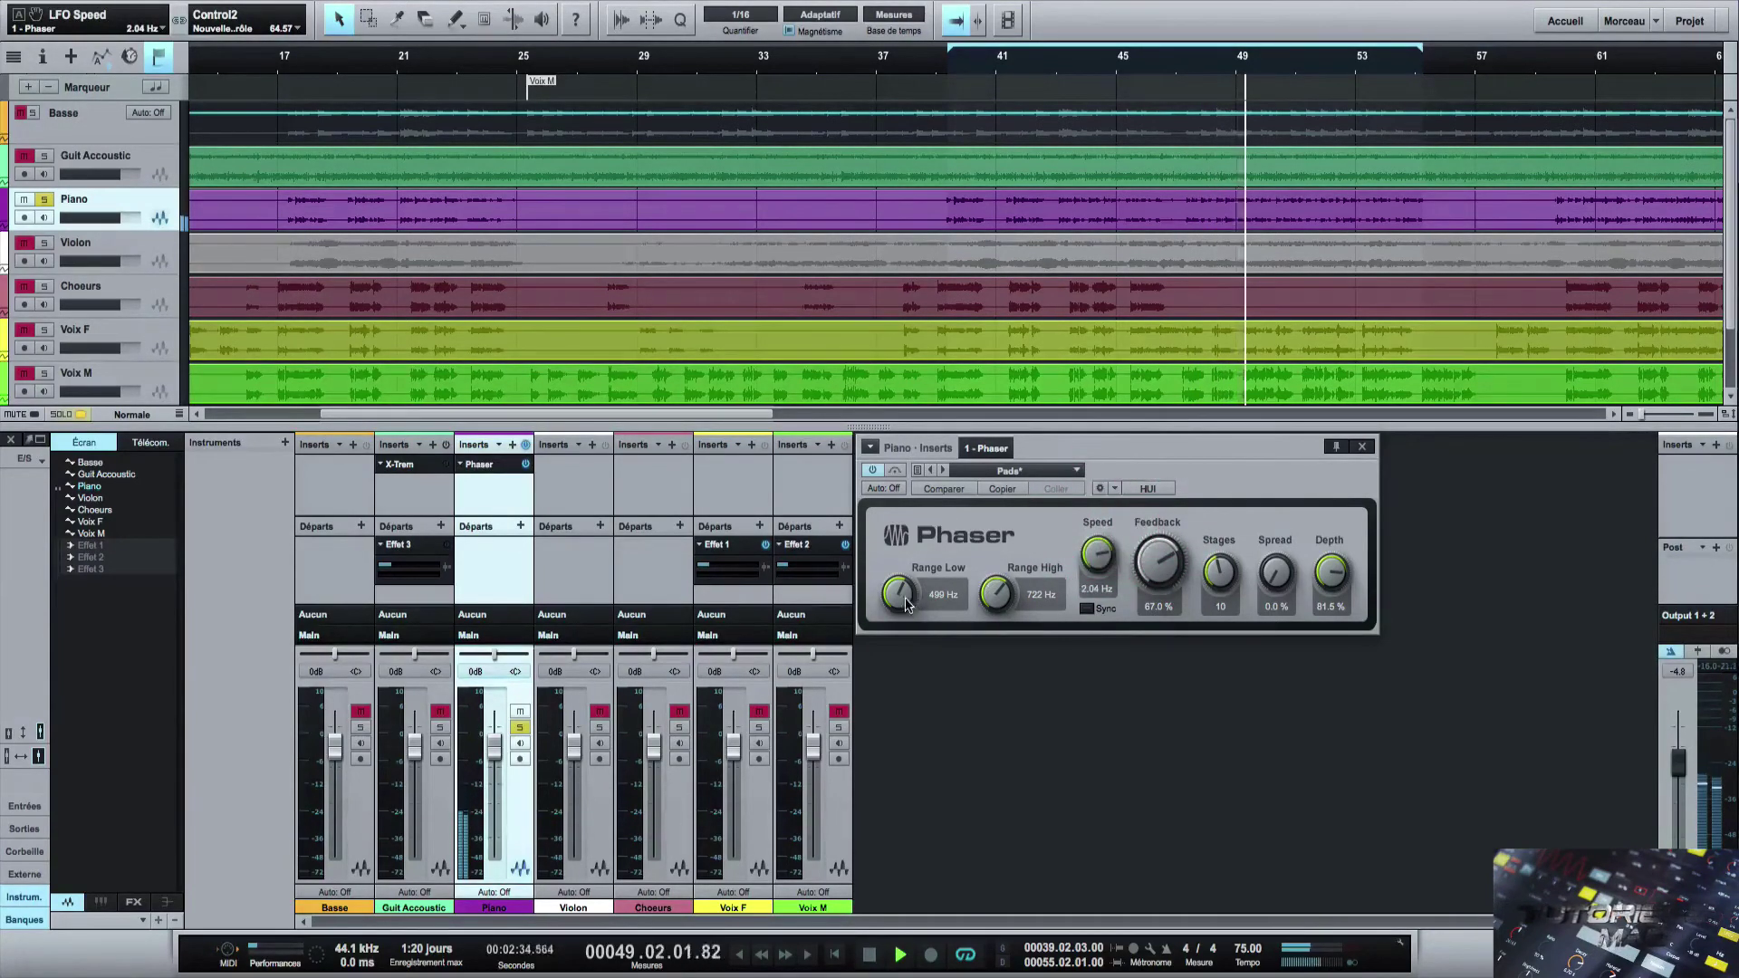
Lower the Phaser's Range Low to 84.9 Hz and its Speed to 1.98 Hz.
{"action": "left_click_drag", "start_coordinate": [901, 596], "coordinate": [897, 646]}
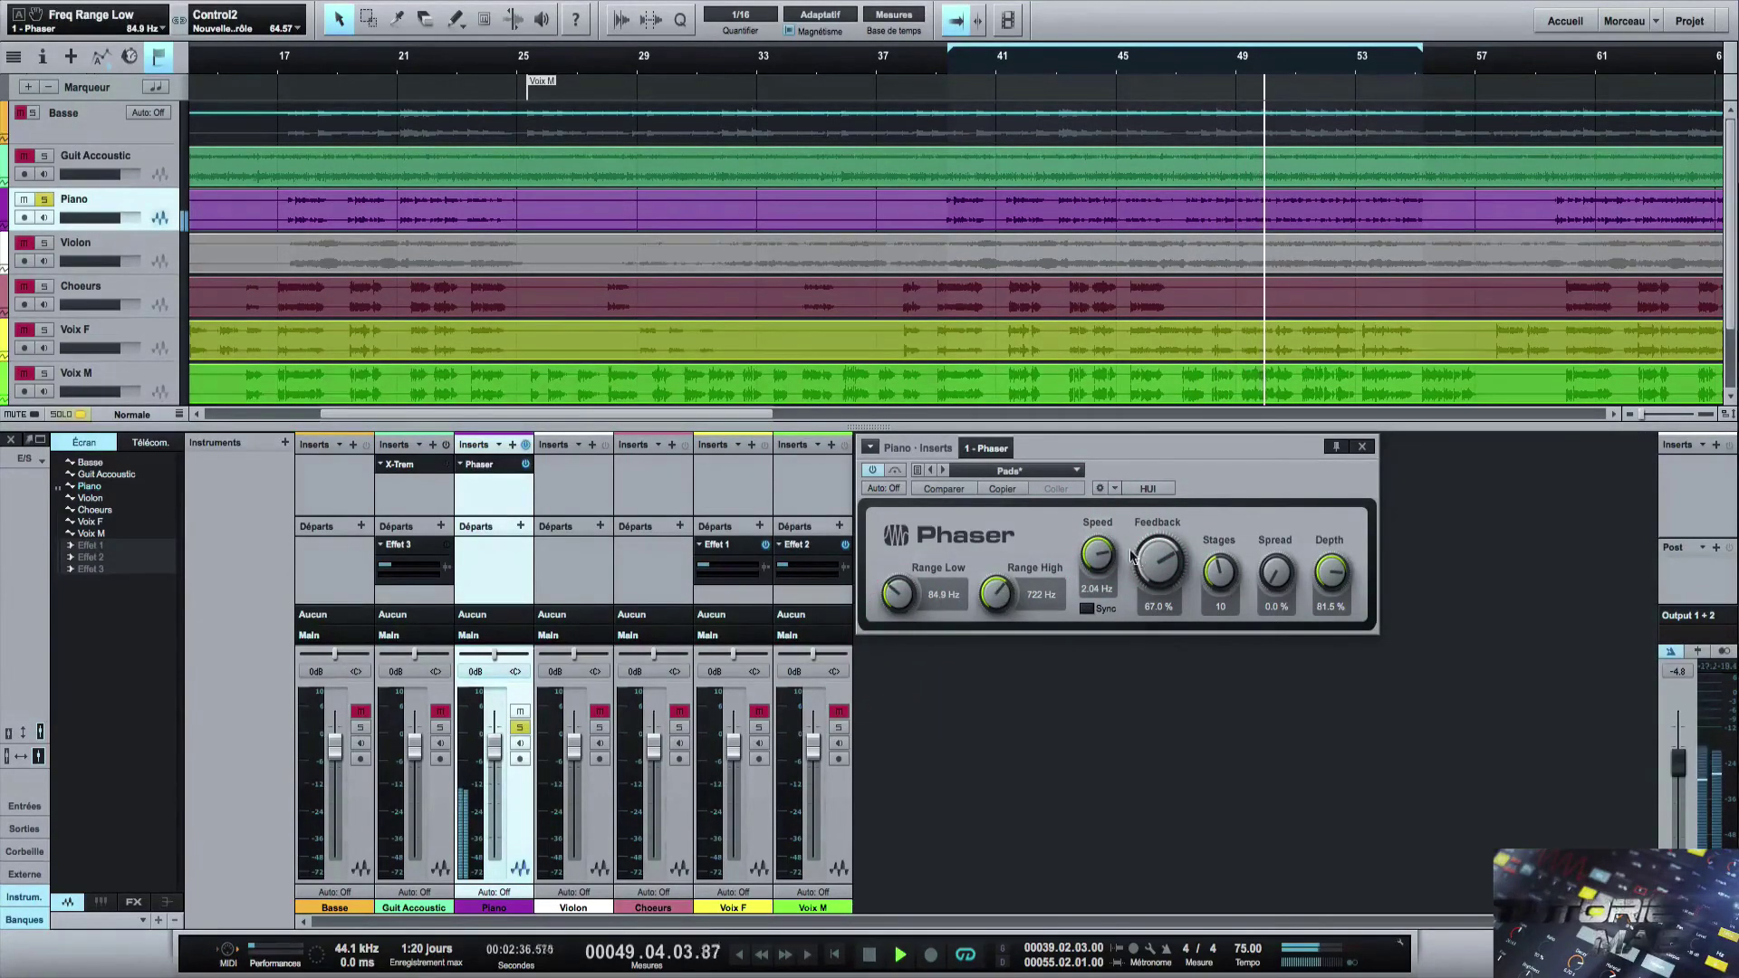
{"action": "left_click_drag", "start_coordinate": [1096, 547], "coordinate": [1096, 548]}
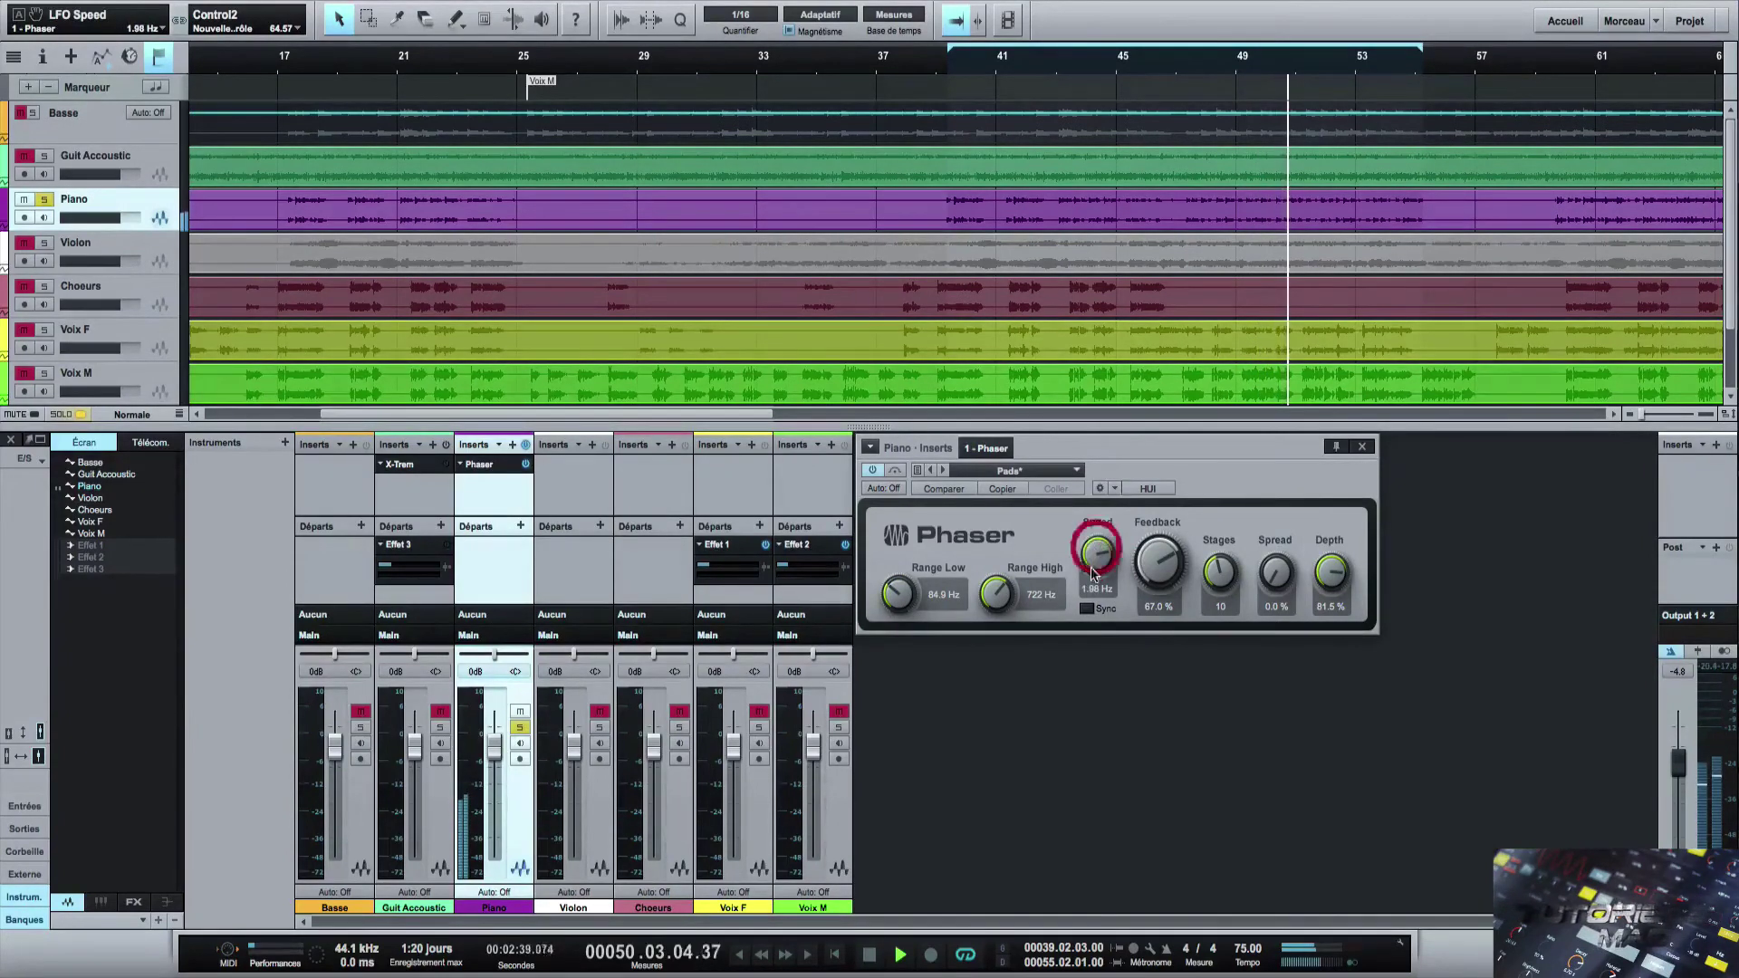
{"action": "left_click", "coordinate": [1159, 561]}
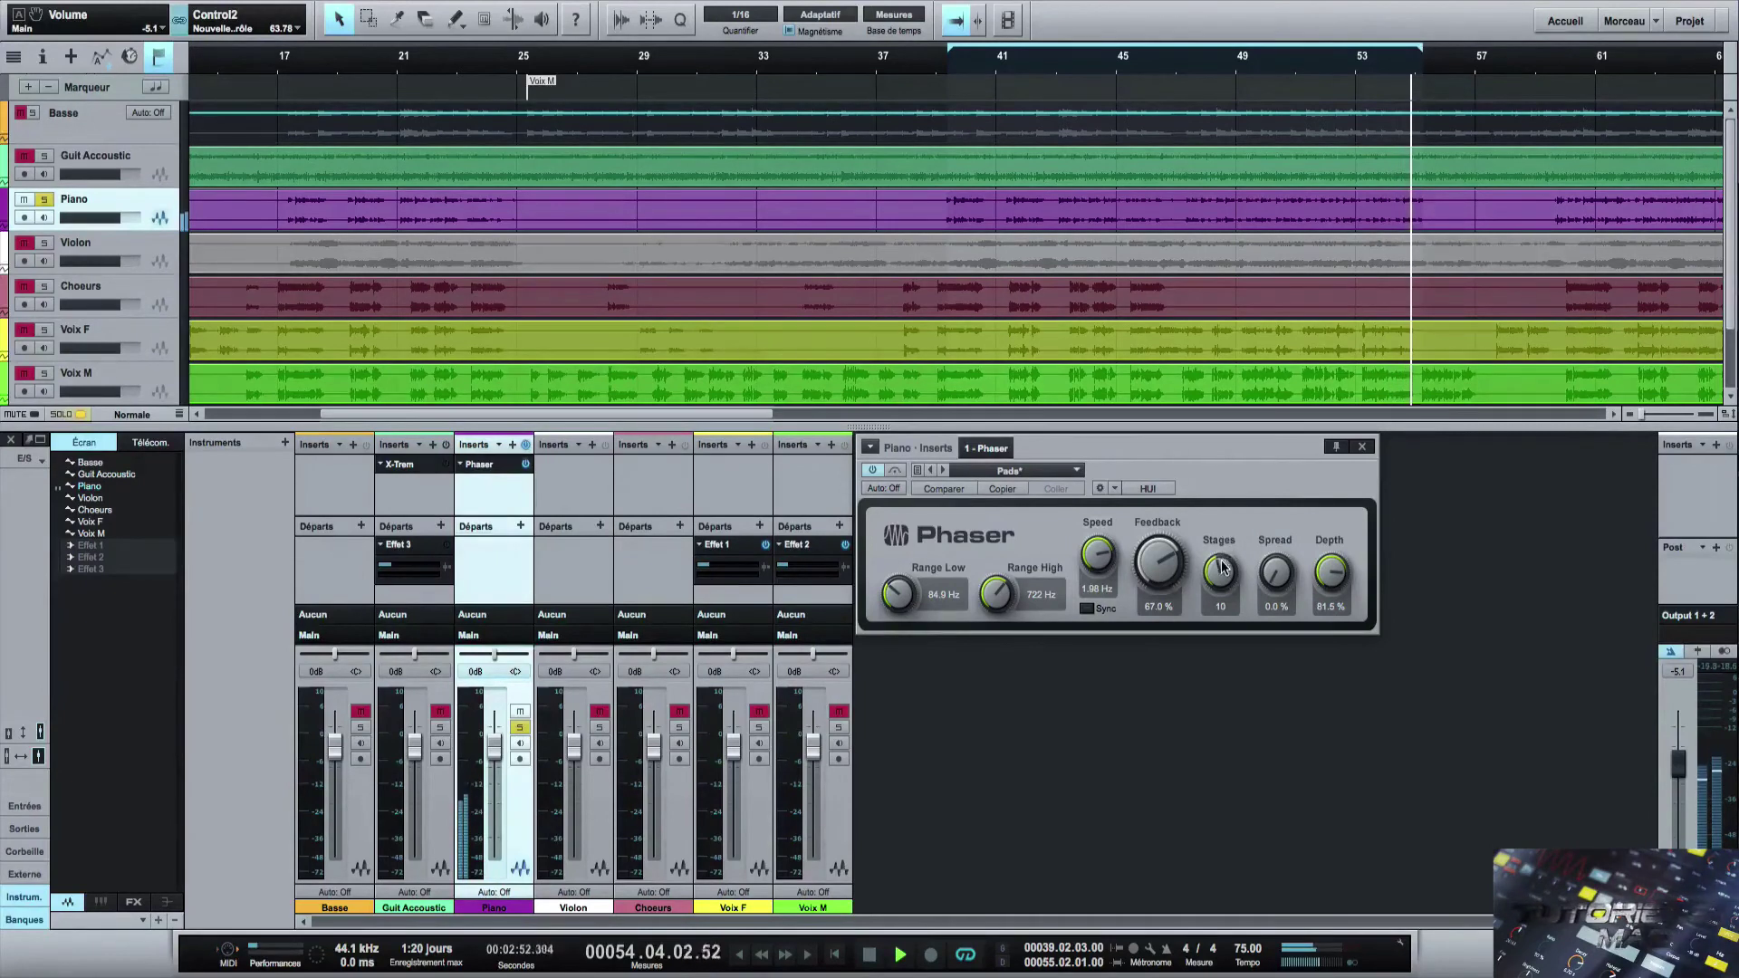
Try the Phaser with 20 Stages, lower Feedback to 48.9 %, and reduce Stages to 16.
{"action": "left_click_drag", "start_coordinate": [1220, 569], "coordinate": [1215, 442]}
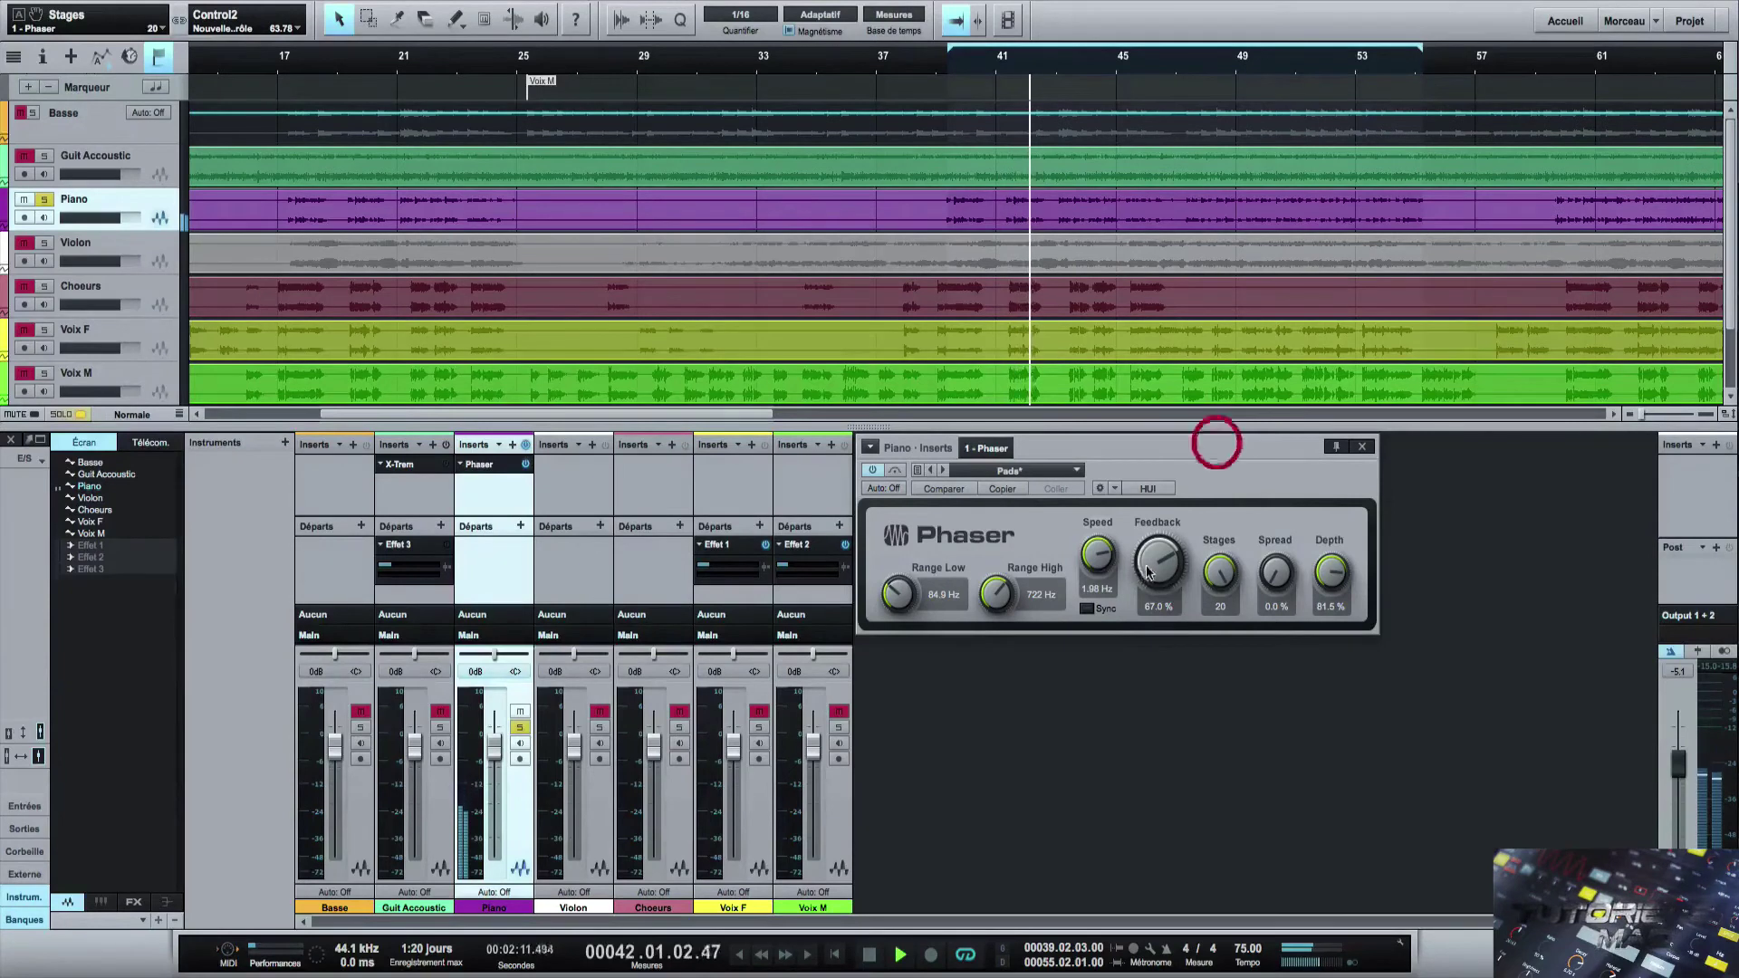
{"action": "left_click_drag", "start_coordinate": [1166, 562], "coordinate": [1103, 596]}
{"action": "left_click_drag", "start_coordinate": [1223, 564], "coordinate": [1220, 607]}
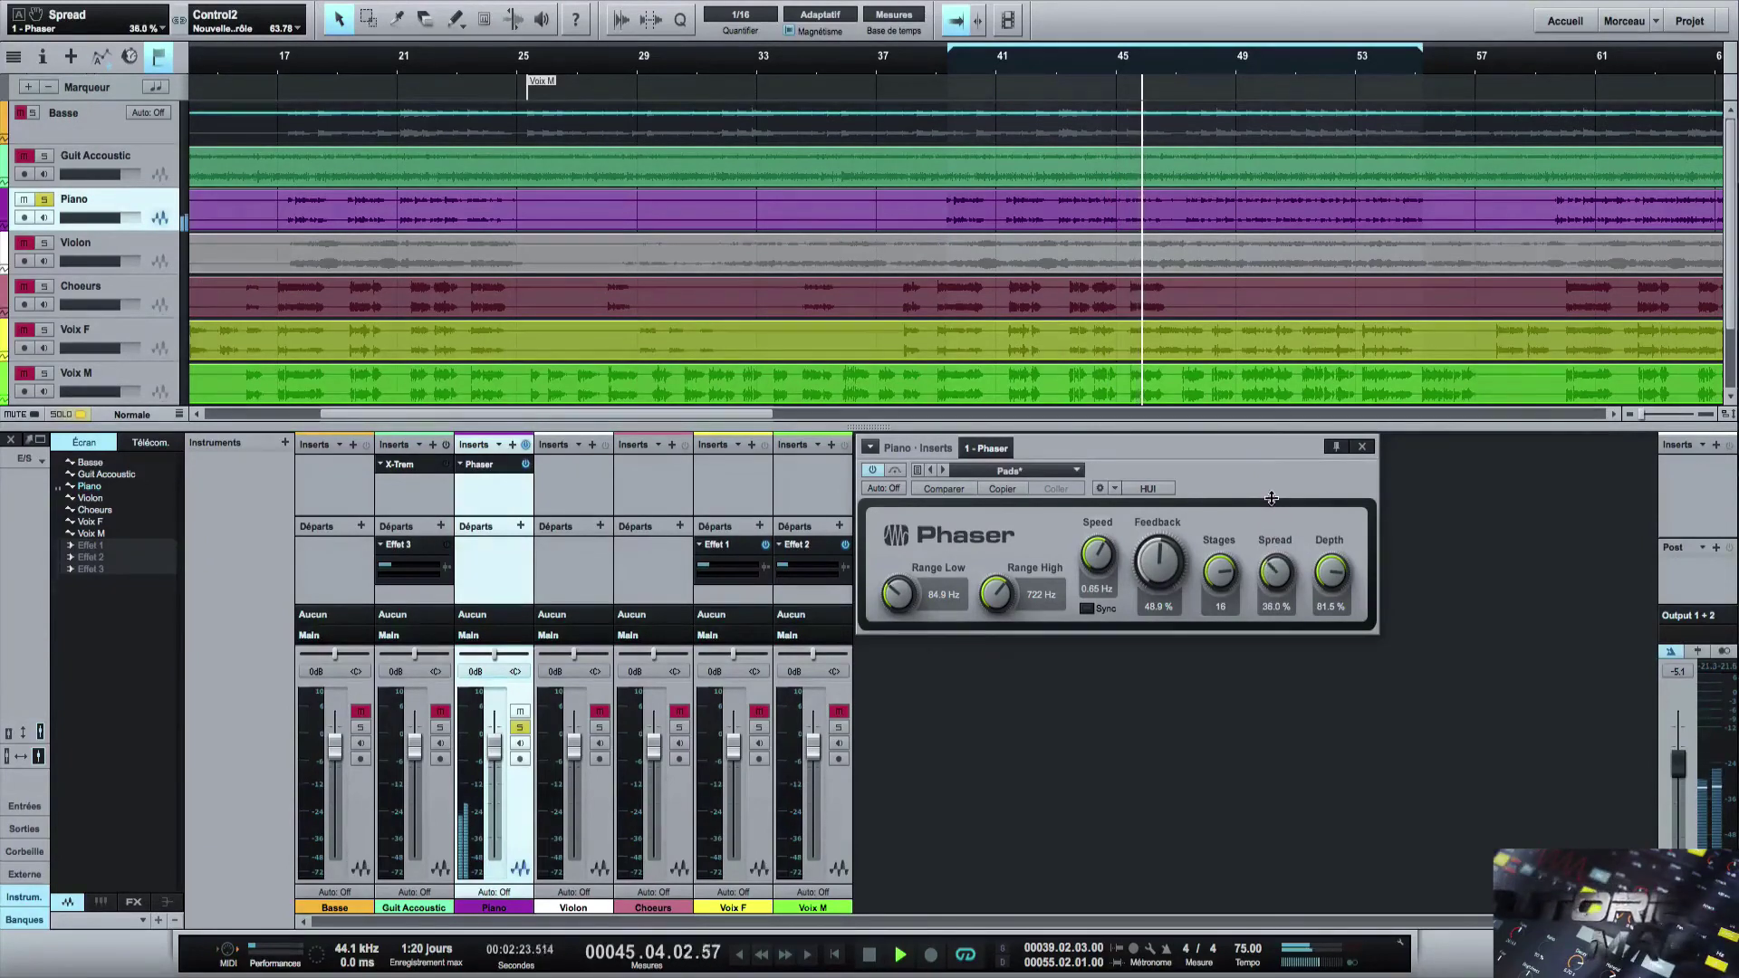
Raise the Phaser's Spread to 48 % and try its Depth at 0 % and 100 %.
{"action": "left_click", "coordinate": [1278, 567]}
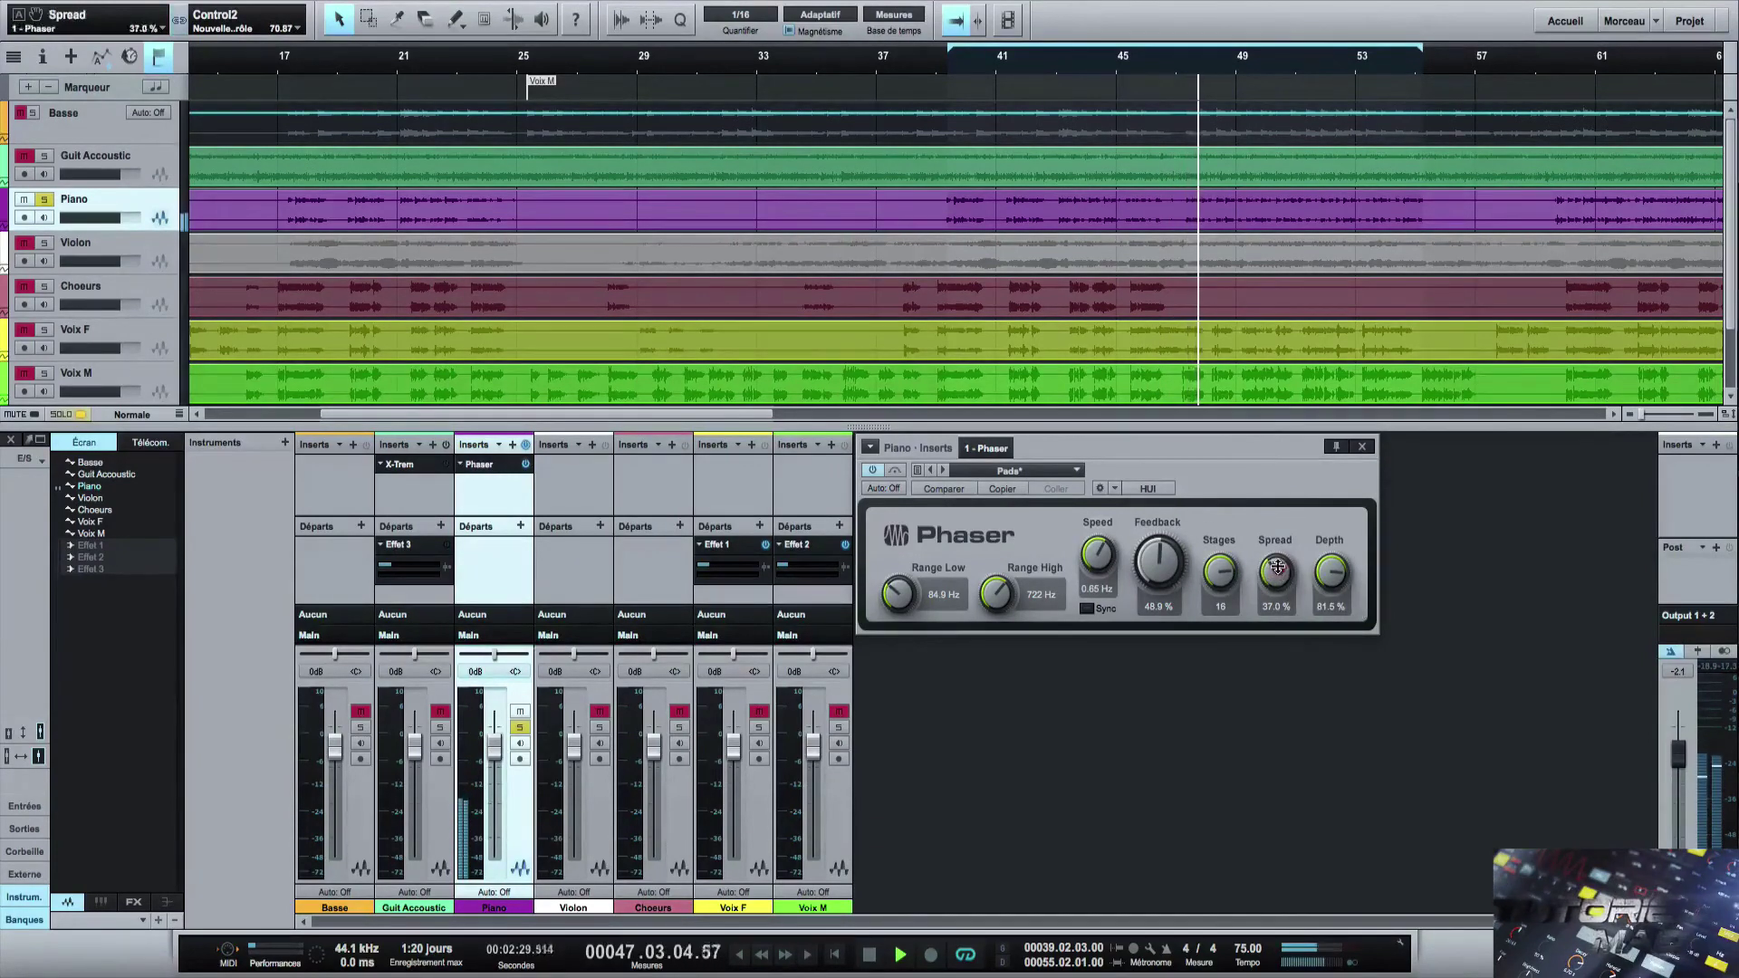
{"action": "left_click_drag", "start_coordinate": [1282, 549], "coordinate": [1283, 546]}
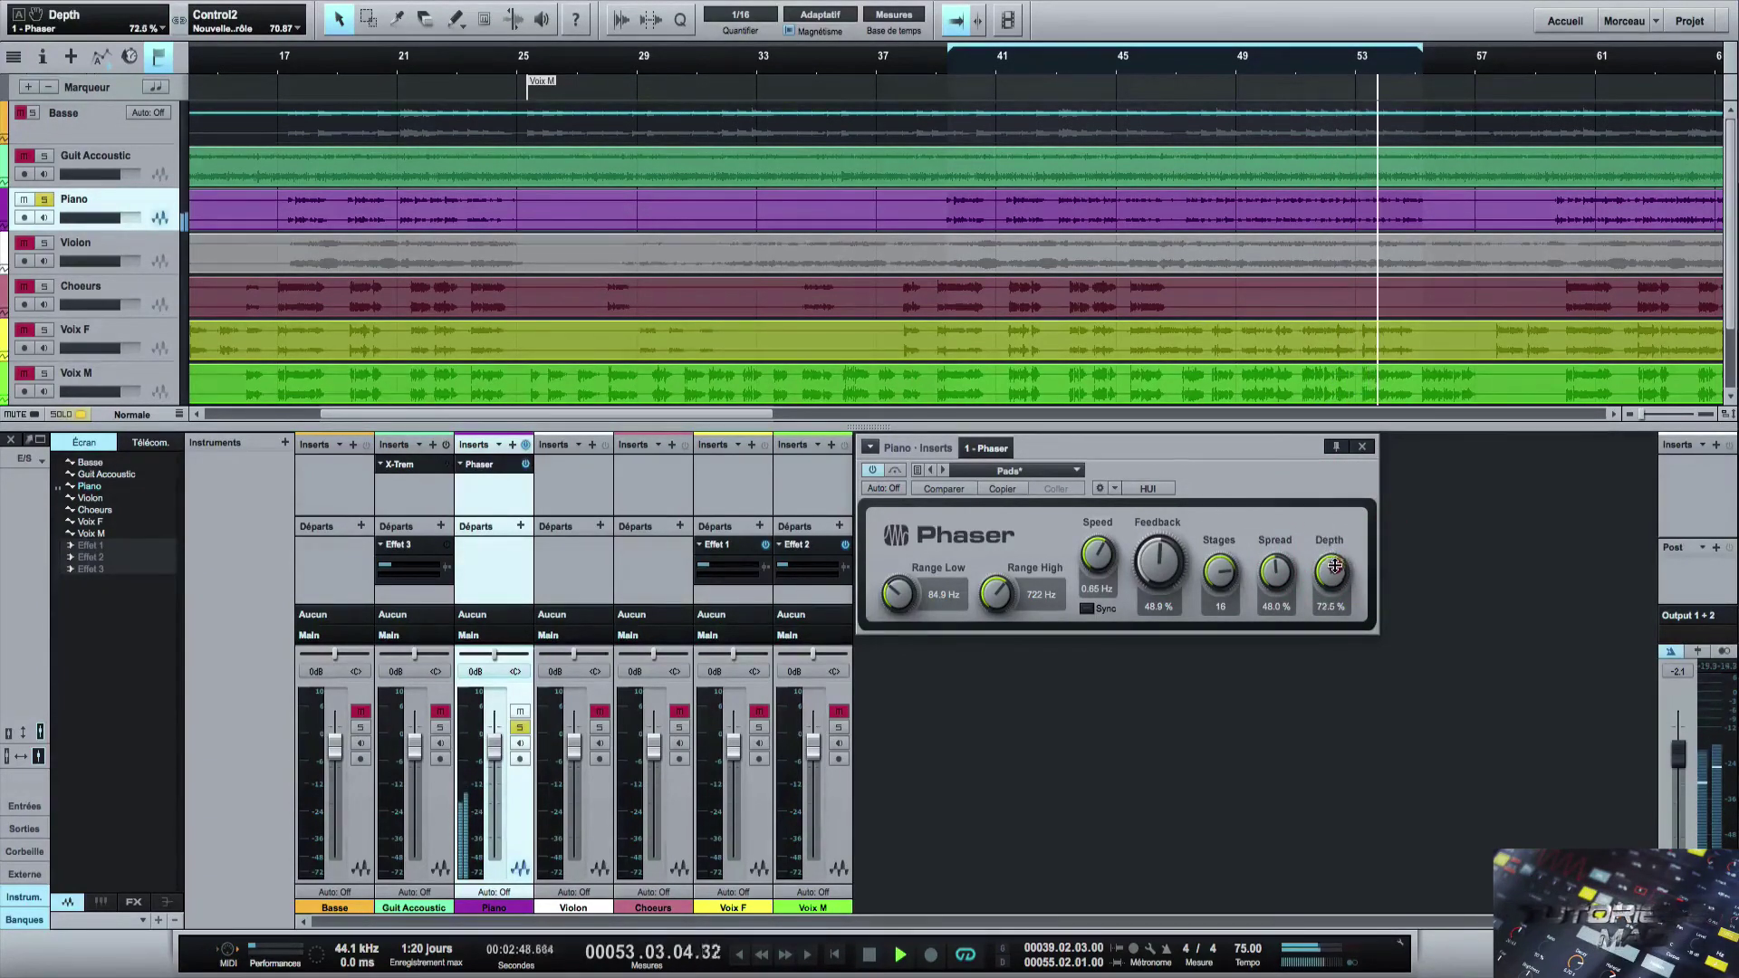
{"action": "left_click_drag", "start_coordinate": [1332, 577], "coordinate": [1325, 591]}
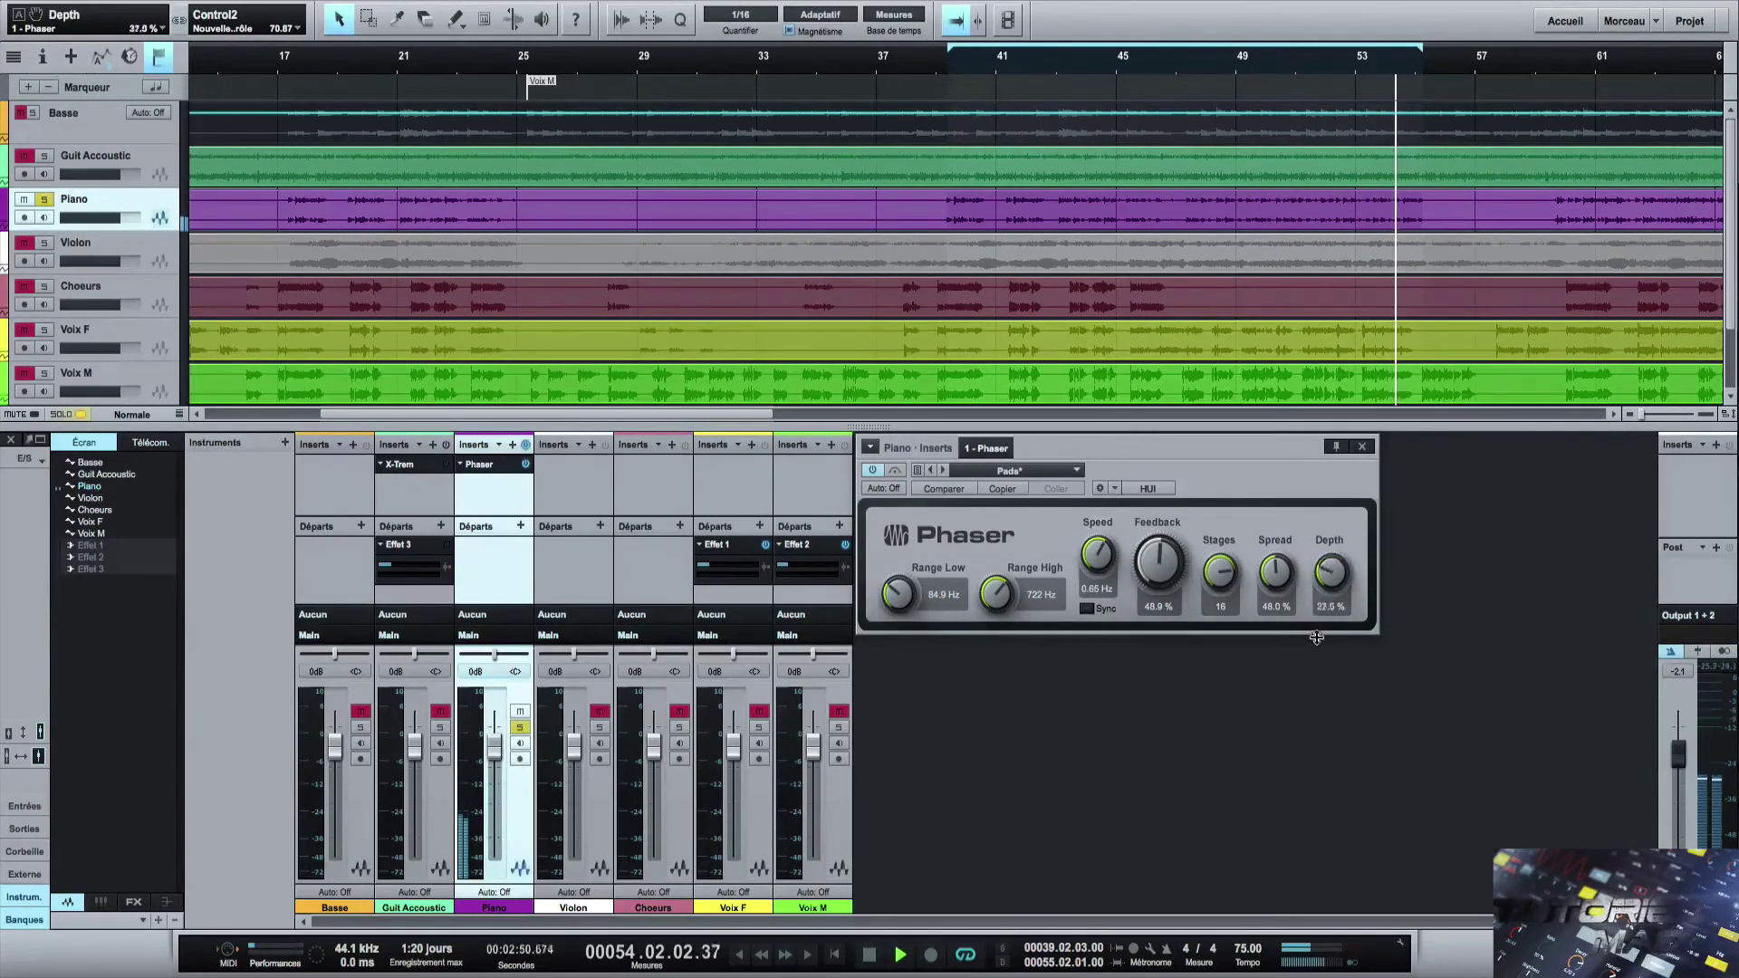
{"action": "left_click_drag", "start_coordinate": [1317, 727], "coordinate": [1319, 662]}
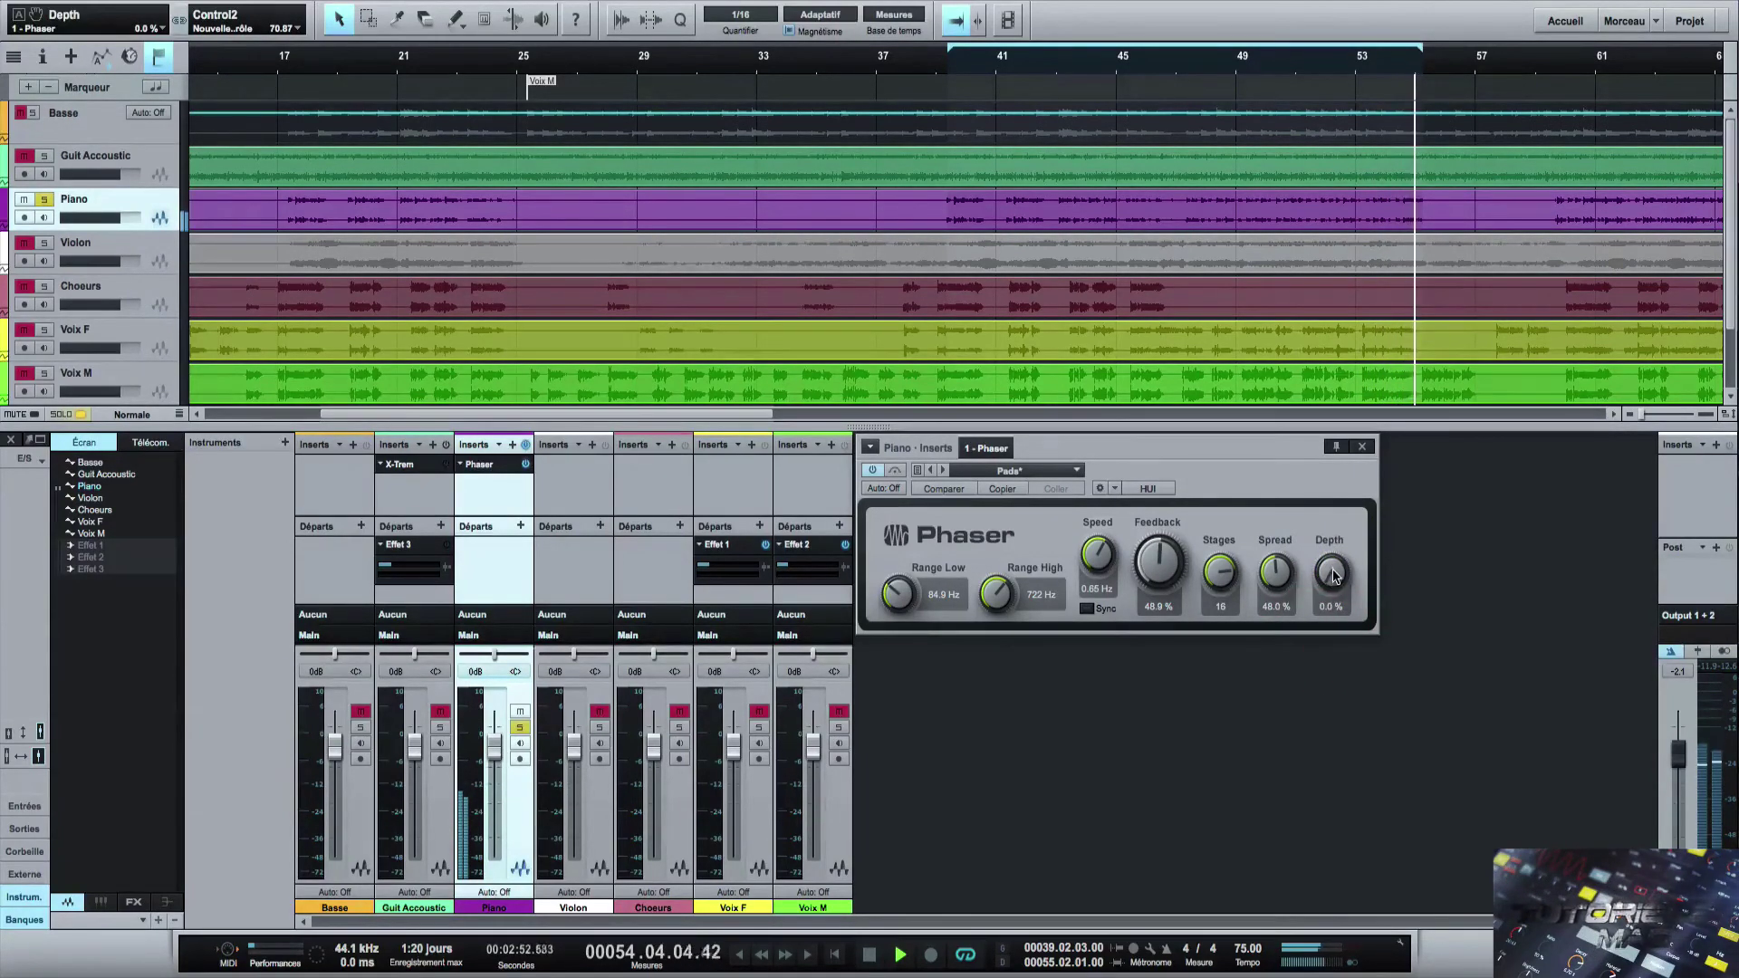
{"action": "left_click_drag", "start_coordinate": [1334, 580], "coordinate": [1349, 447]}
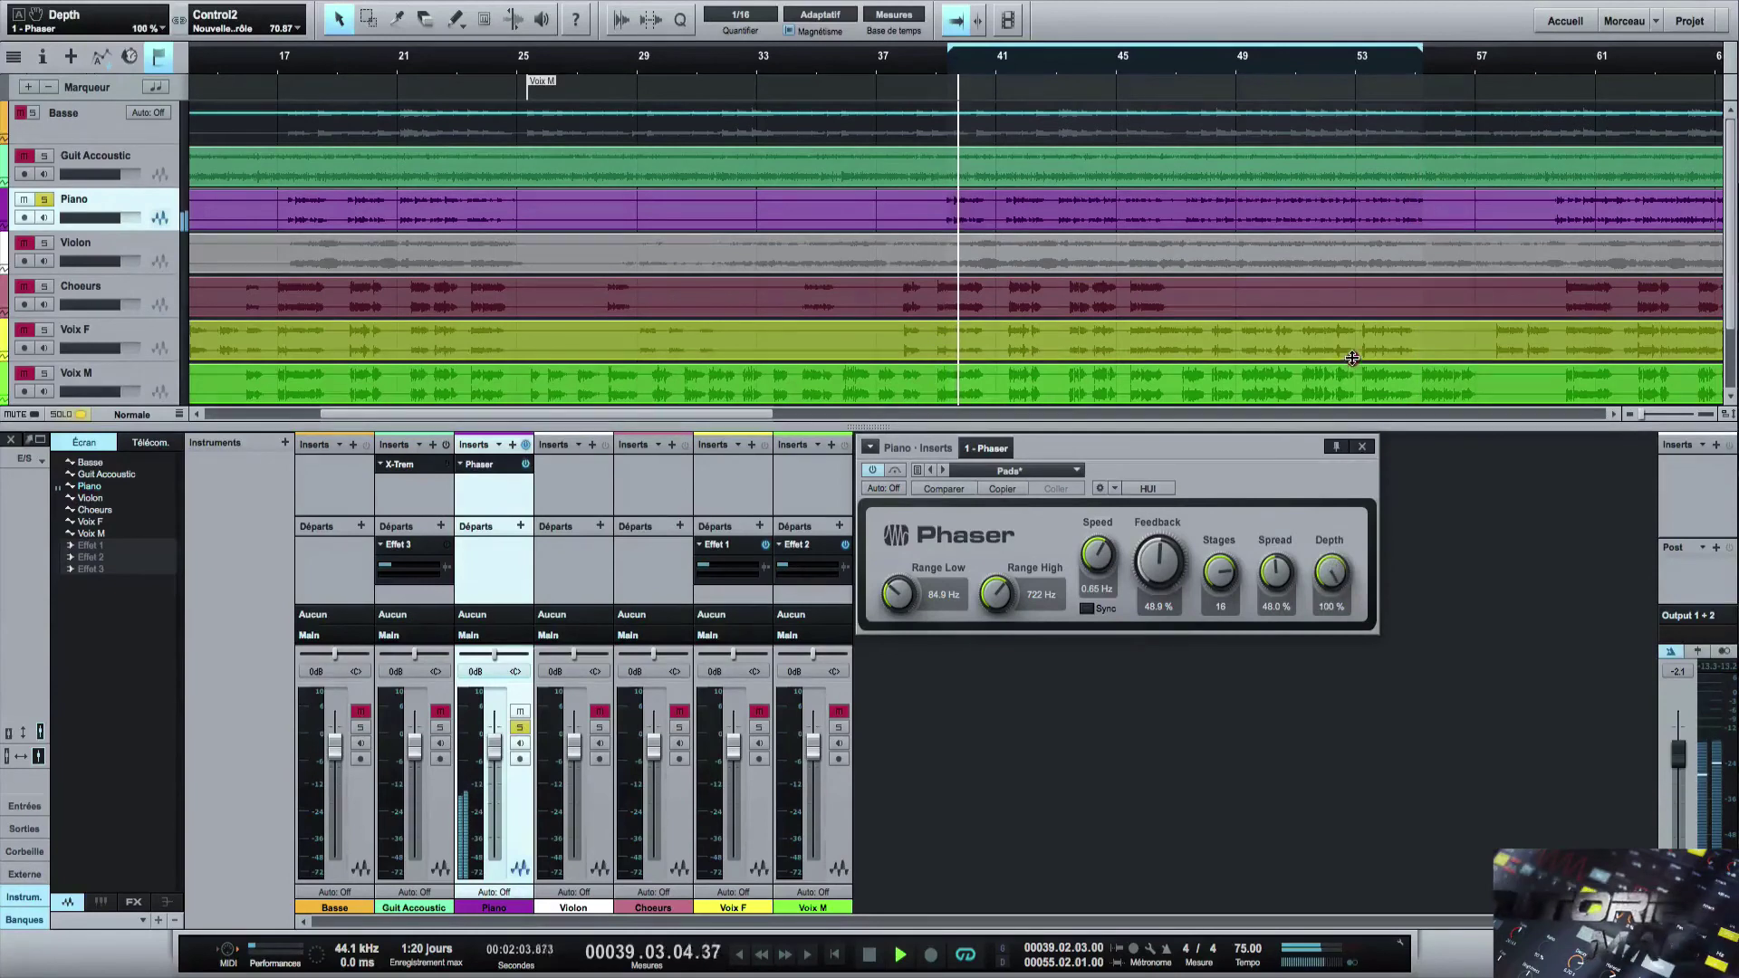
{"action": "left_click_drag", "start_coordinate": [1352, 358], "coordinate": [1351, 351]}
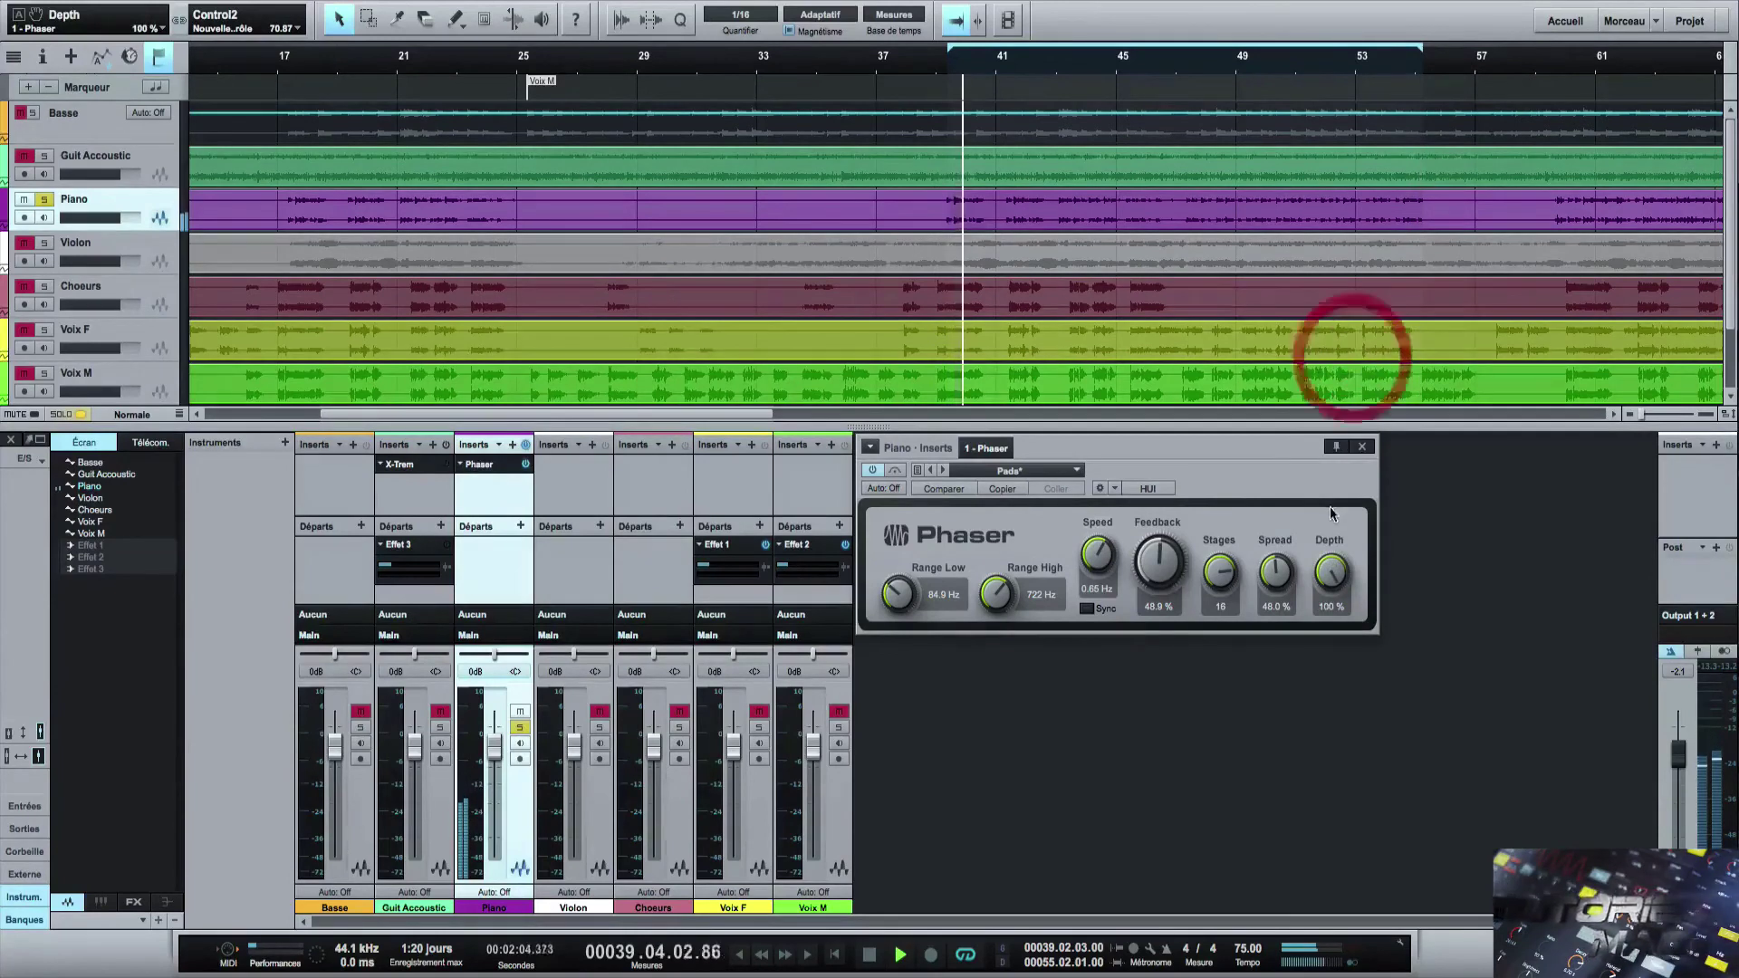
Adjust the Phaser to Depth 55.5 %, Spread 81 %, Stages 14, Feedback 61.3 % and Speed 1.84 Hz.
{"action": "left_click", "coordinate": [1331, 569]}
{"action": "left_click_drag", "start_coordinate": [1330, 589], "coordinate": [1328, 654]}
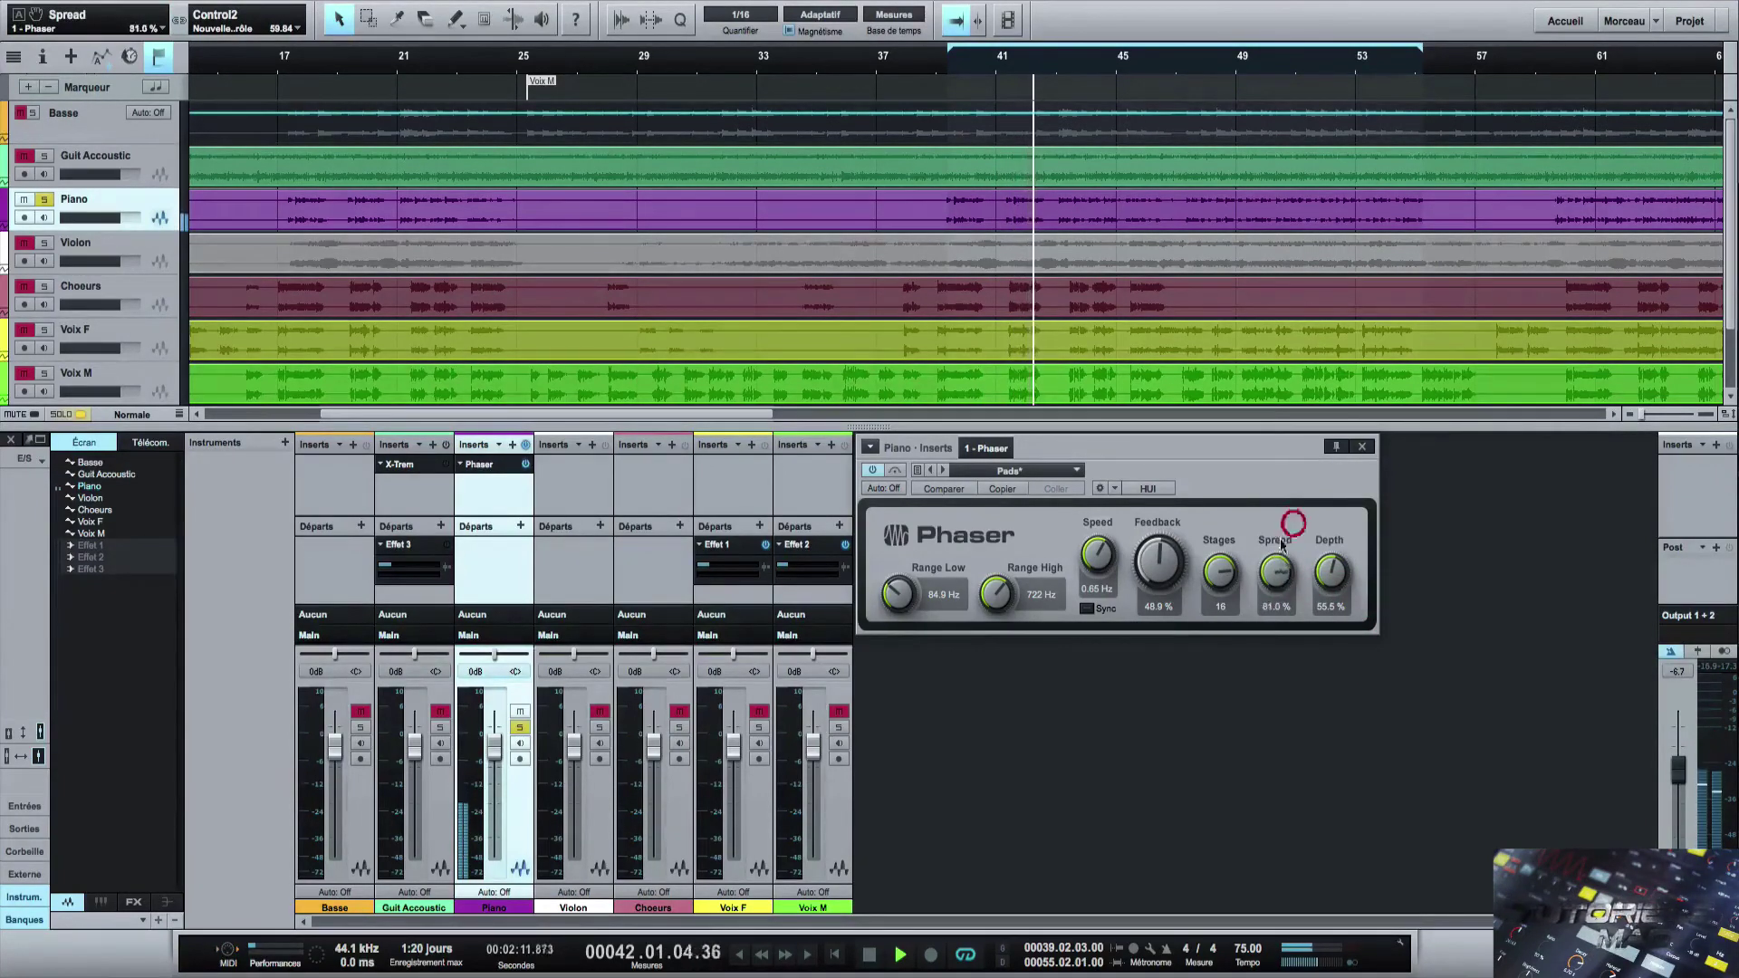
{"action": "left_click_drag", "start_coordinate": [1220, 597], "coordinate": [1101, 582]}
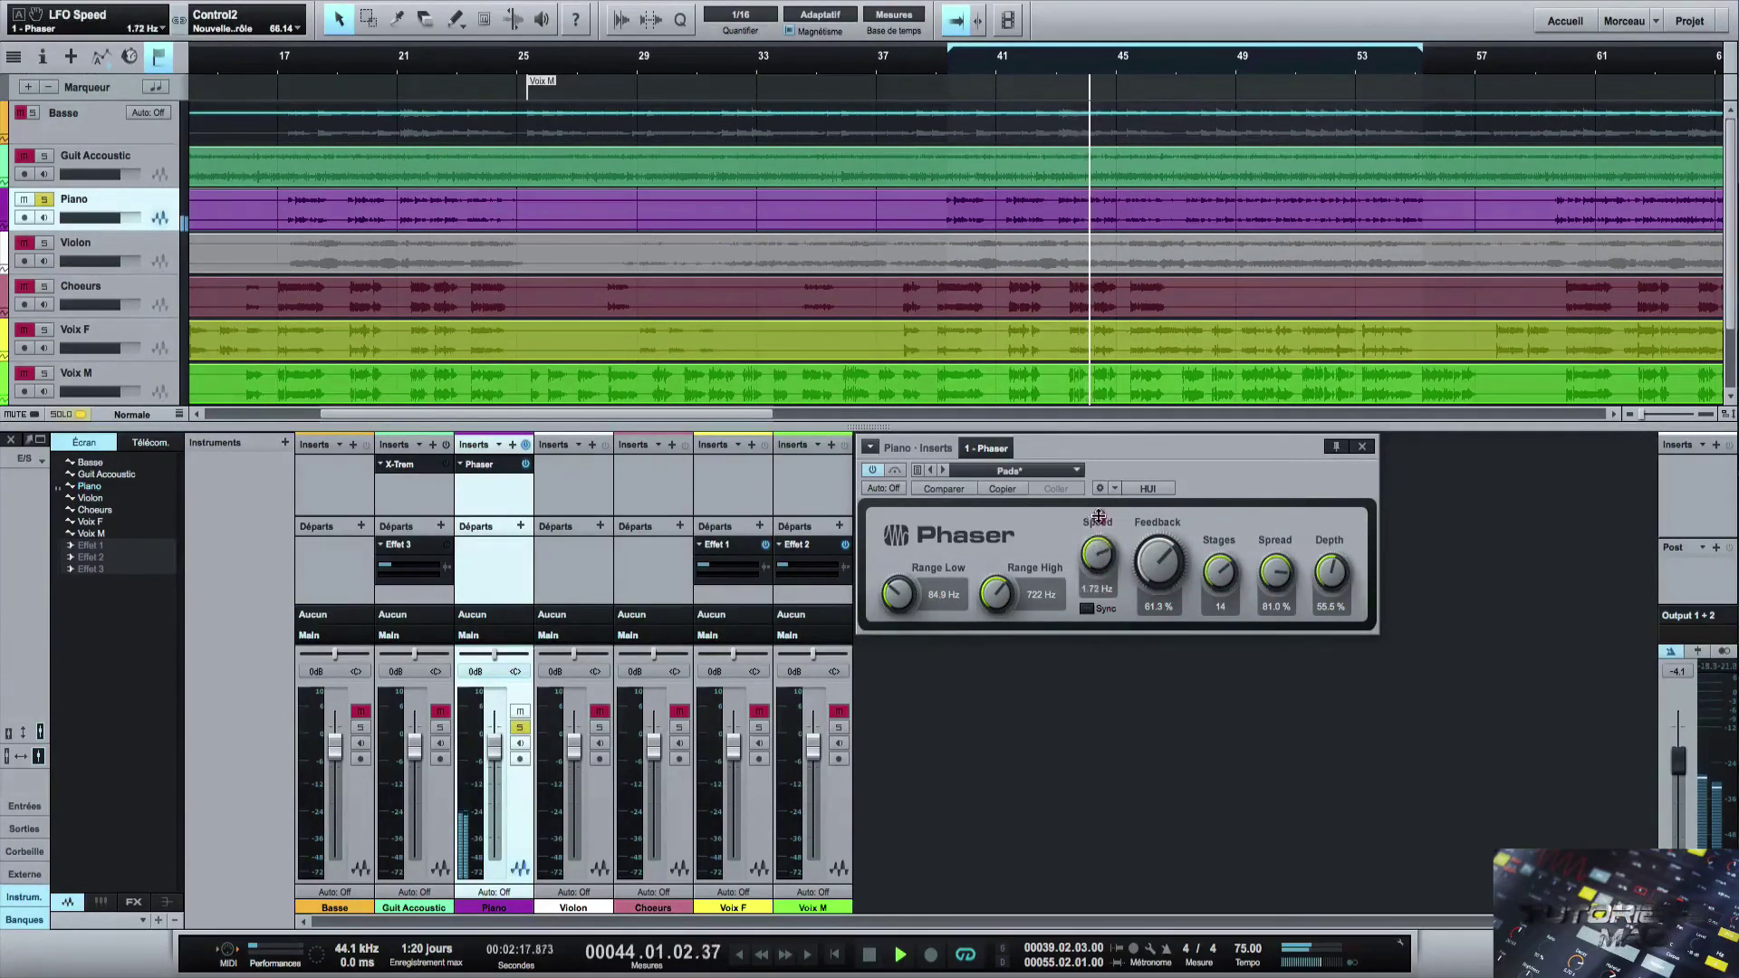
{"action": "left_click_drag", "start_coordinate": [1099, 517], "coordinate": [1099, 511]}
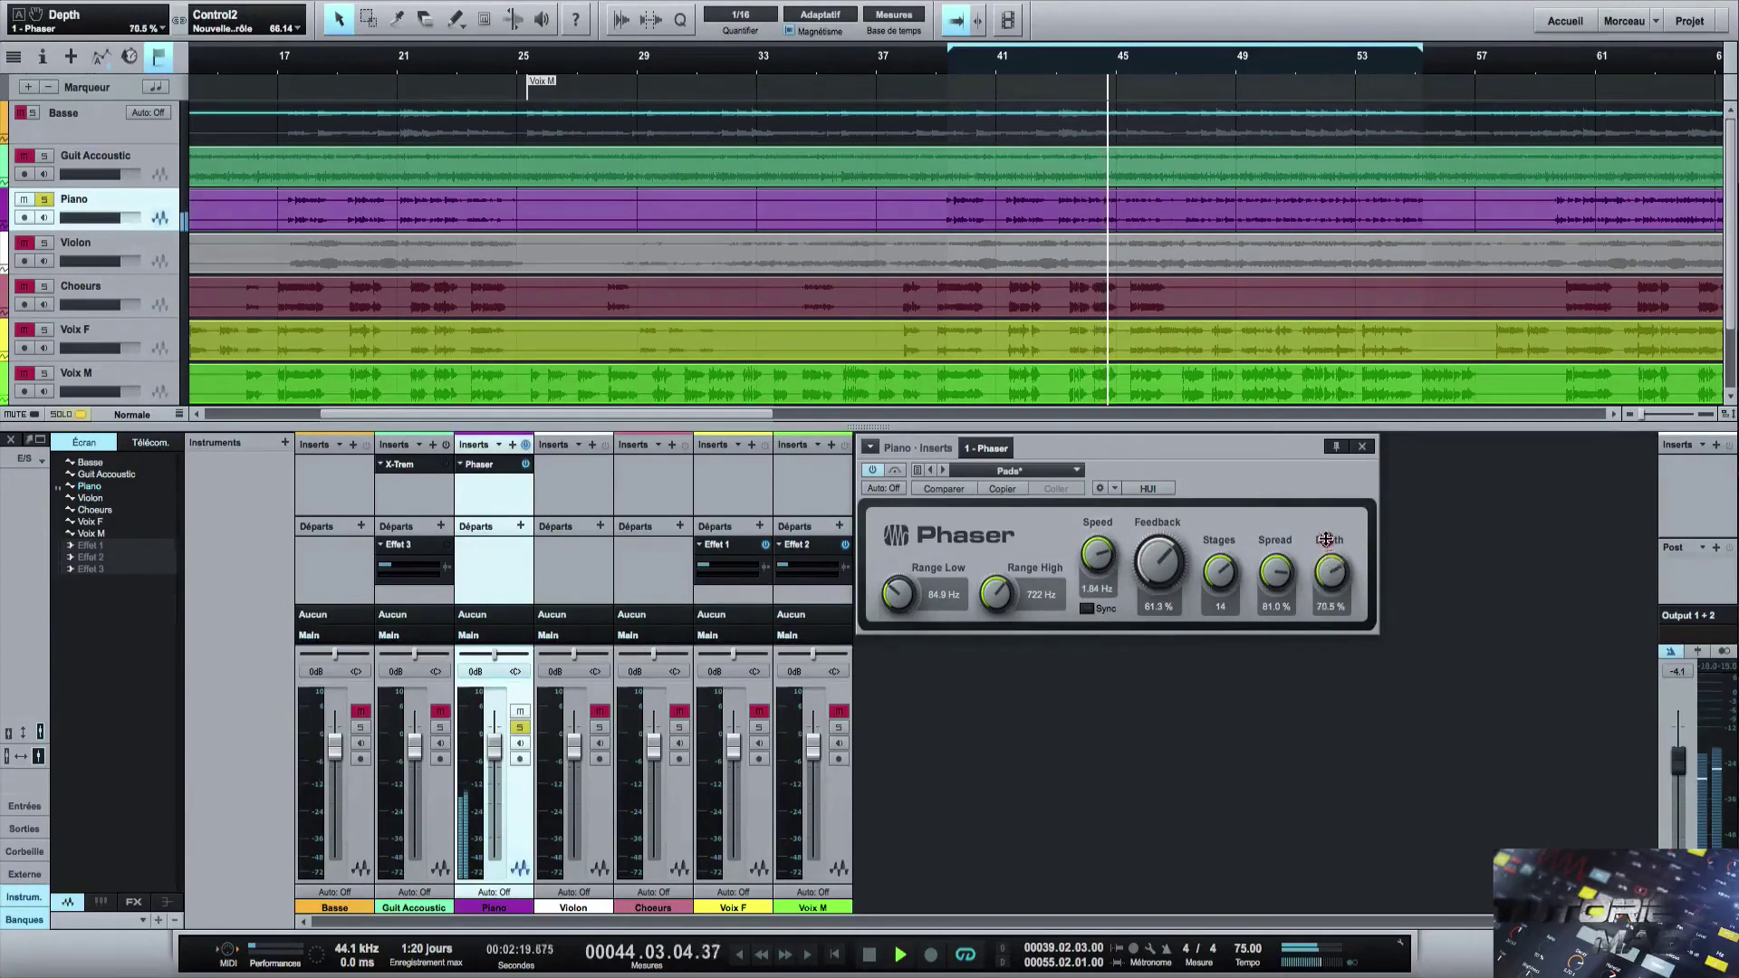
Set the Phaser's Depth to 77.5 %, Range High to 1.81 kHz and Range Low to 115 Hz.
{"action": "left_click_drag", "start_coordinate": [1325, 530], "coordinate": [1328, 527]}
{"action": "left_click_drag", "start_coordinate": [995, 590], "coordinate": [889, 594]}
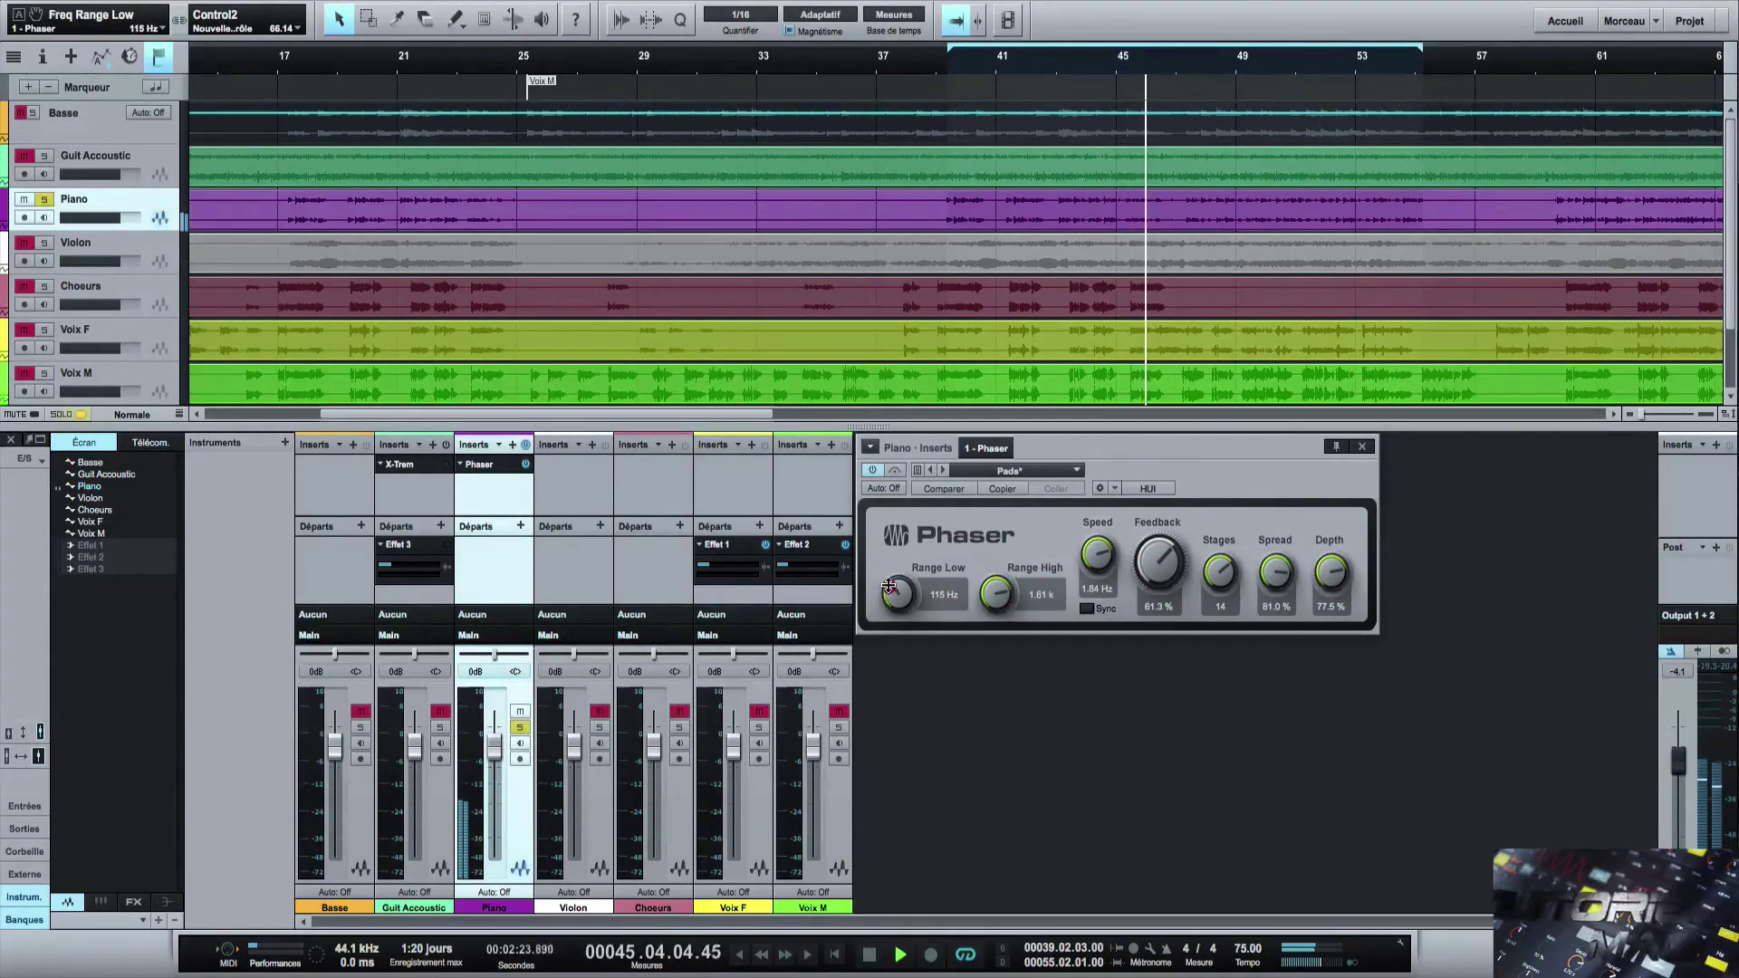
{"action": "left_click", "coordinate": [889, 588]}
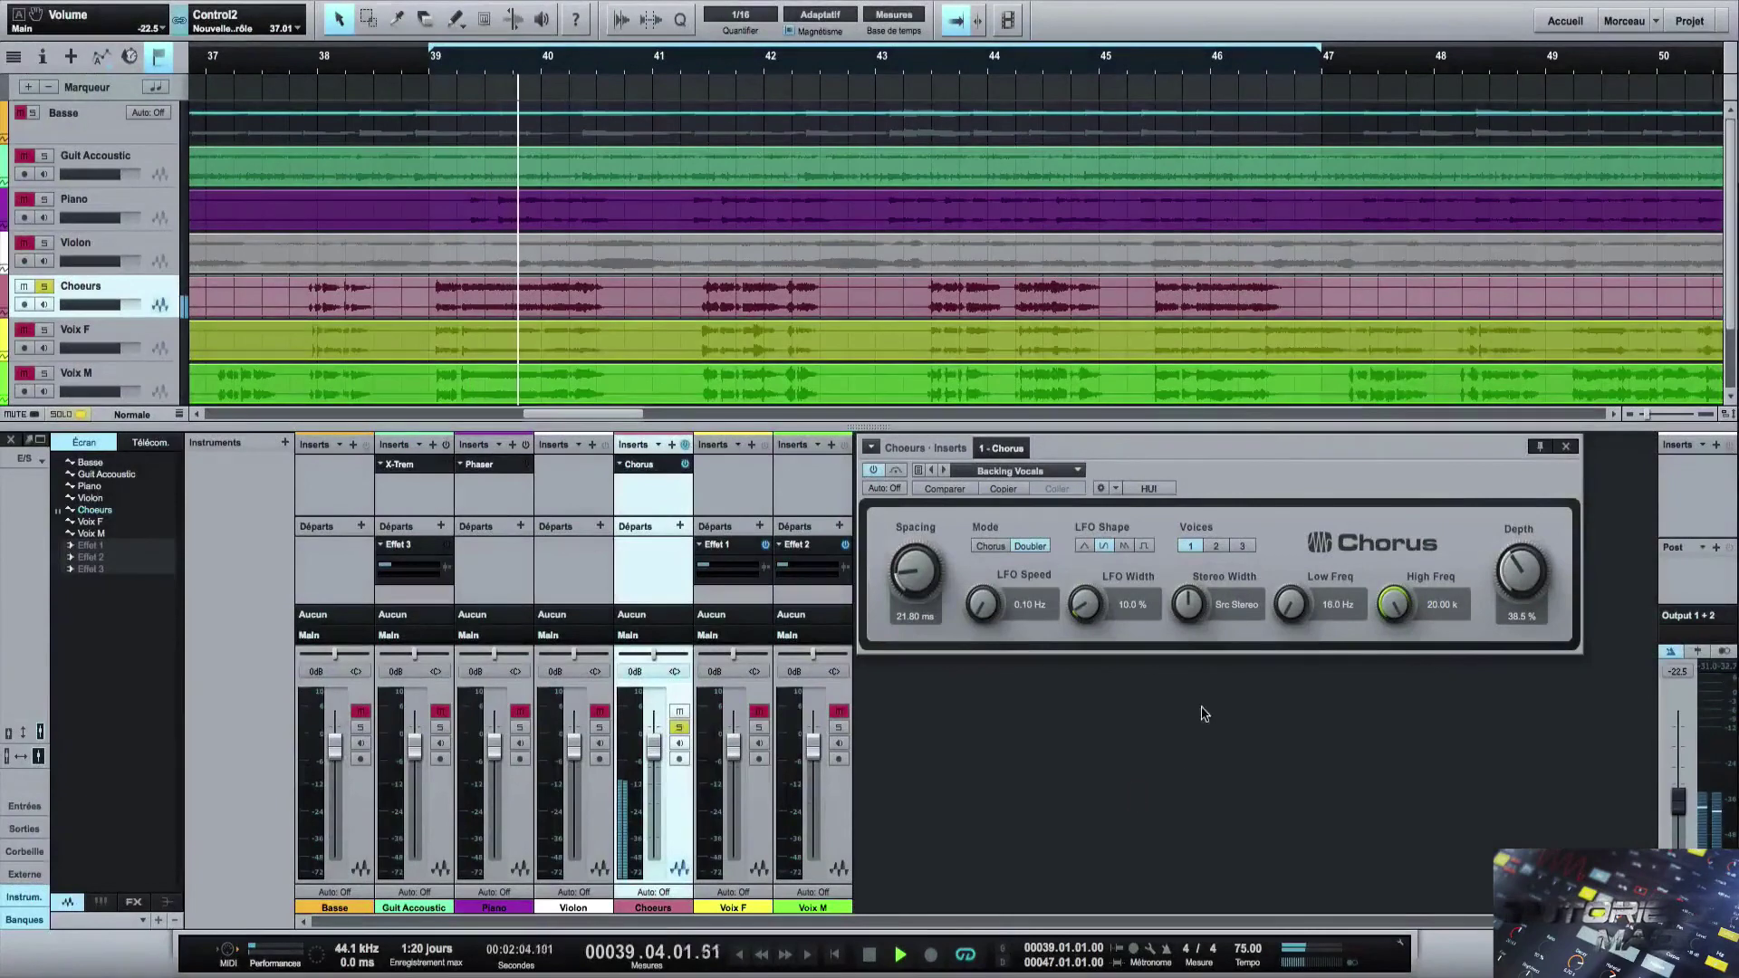
Examine the preset list of the Chorus insert on the Choeurs track, keeping the Backing Vocals preset.
{"action": "left_click", "coordinate": [1161, 449]}
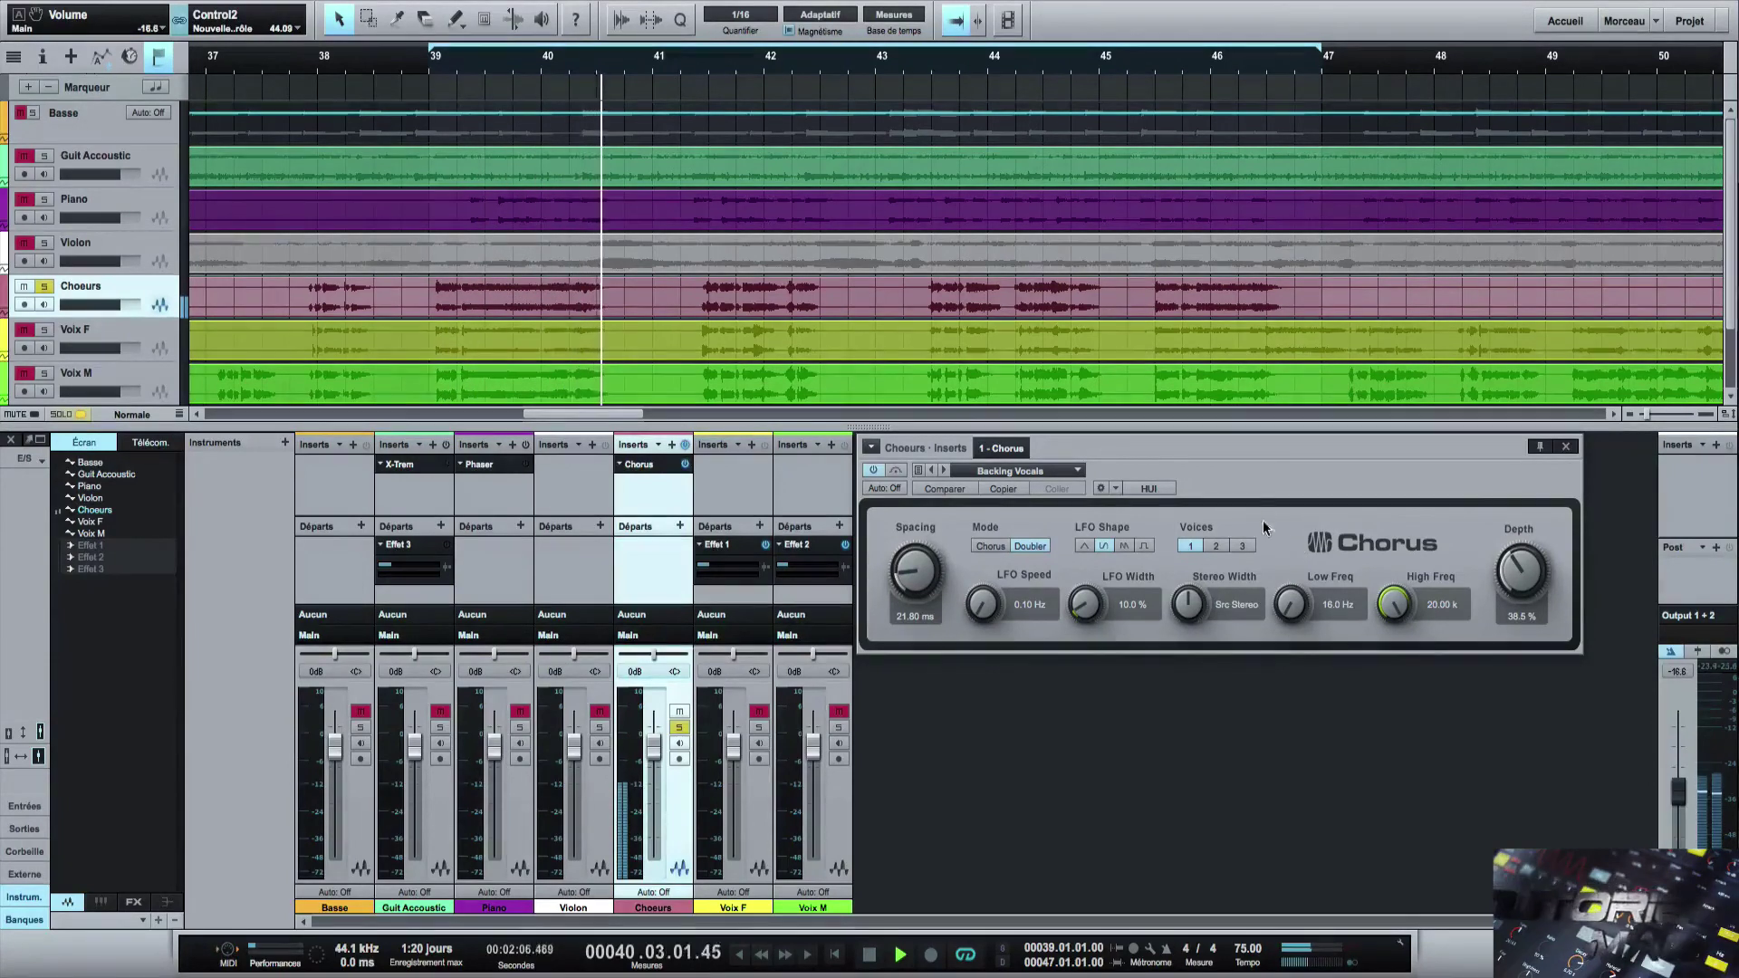
{"action": "left_click", "coordinate": [1263, 480]}
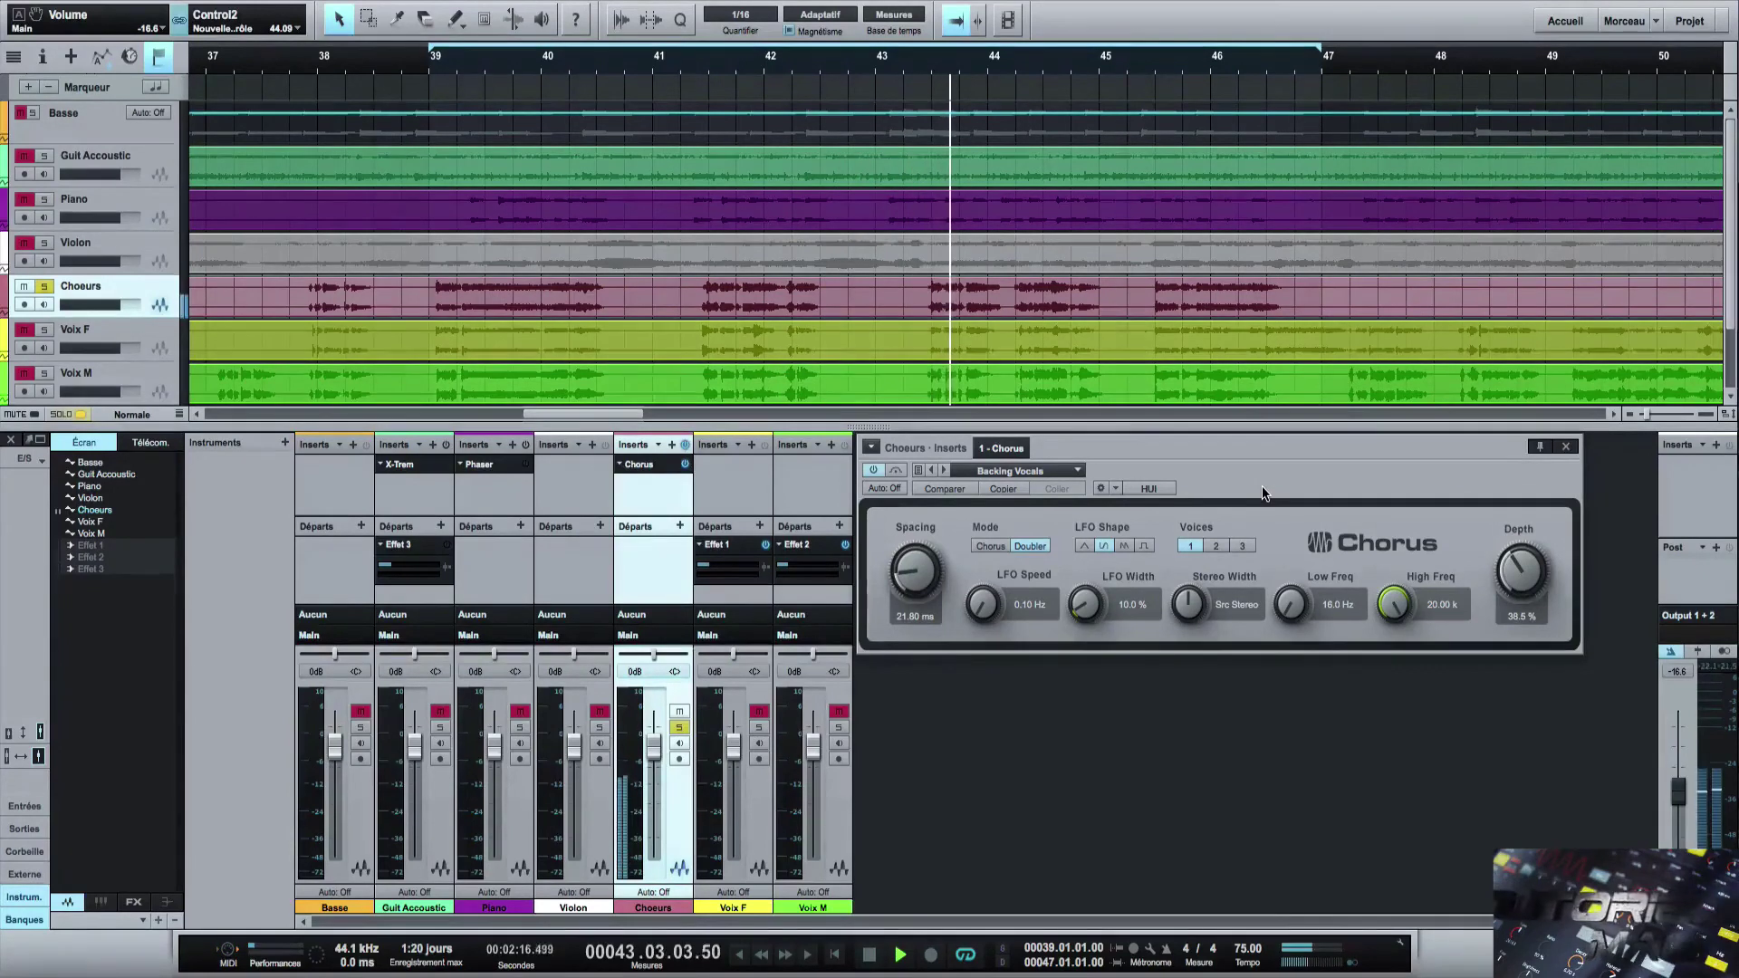
{"action": "left_click", "coordinate": [1069, 471]}
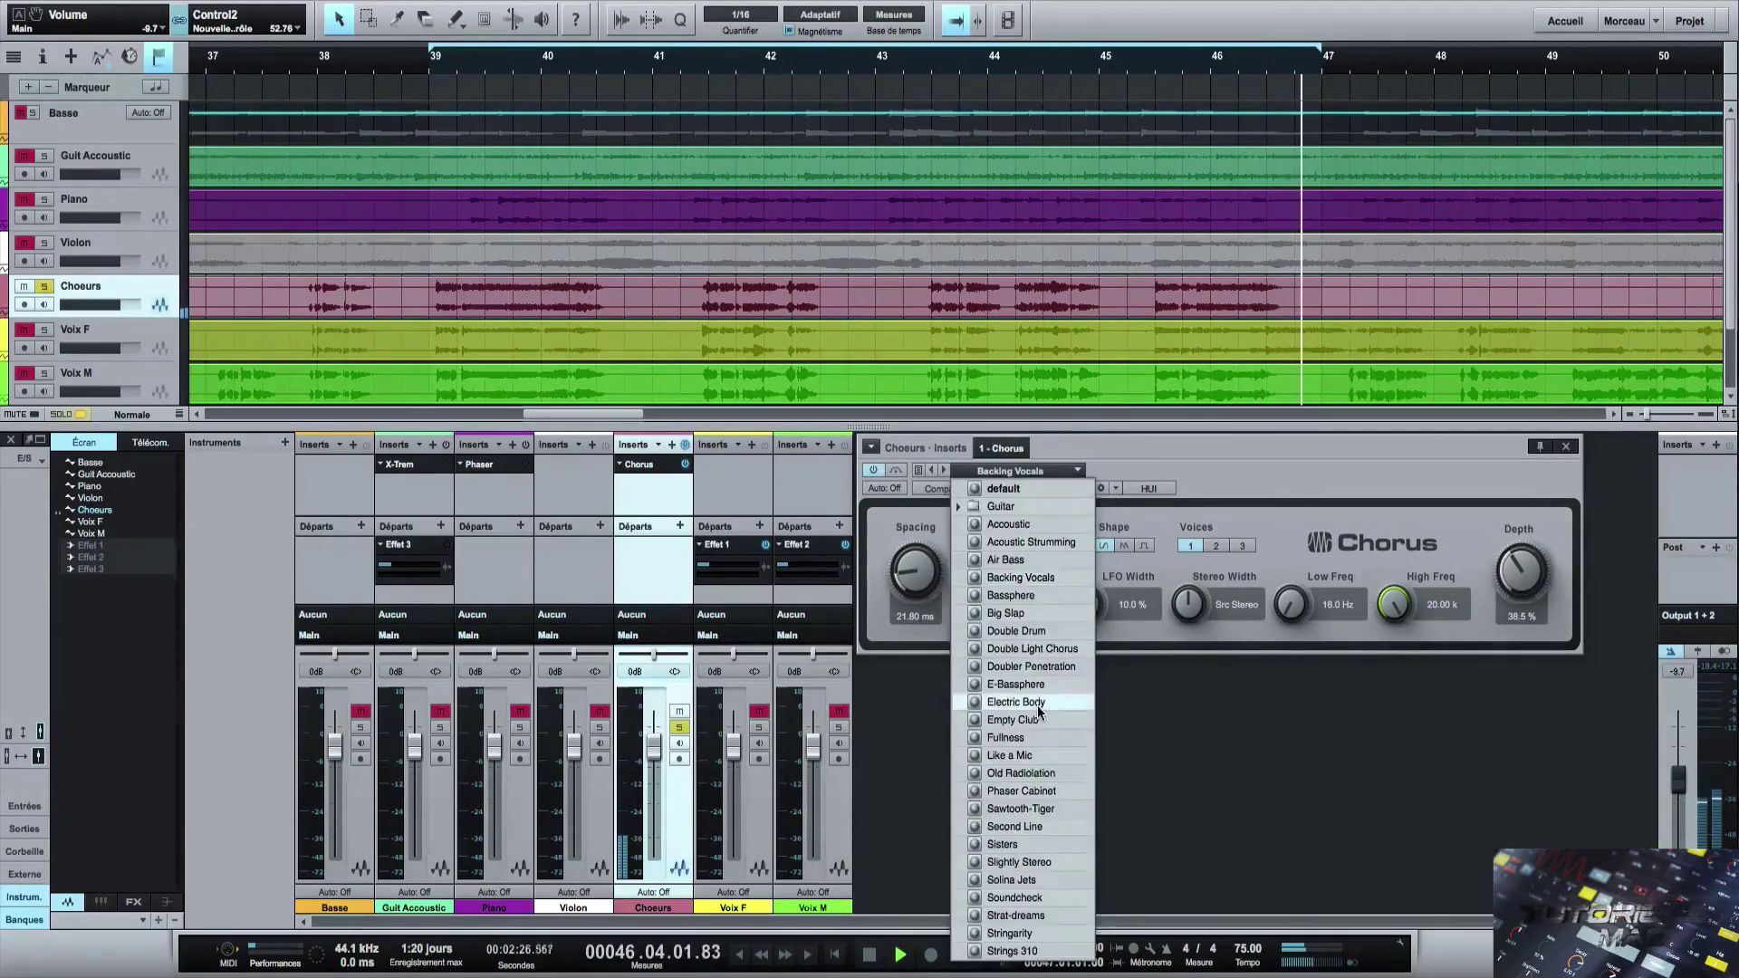
{"action": "left_click", "coordinate": [1152, 447]}
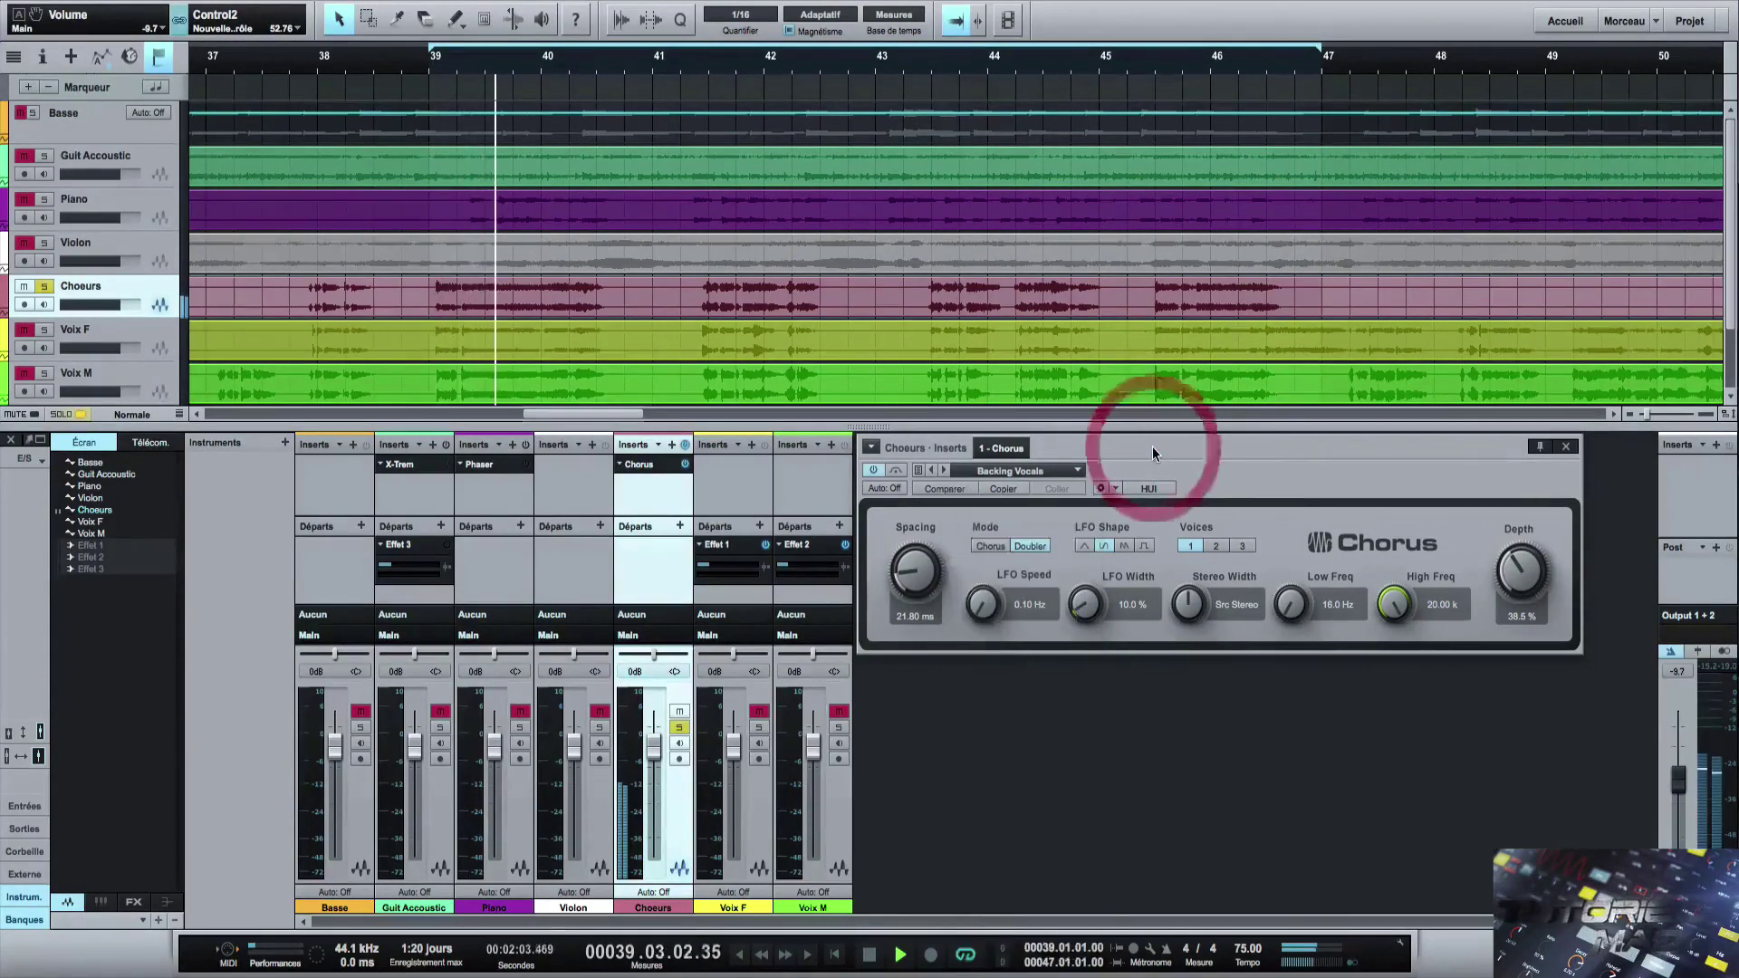
{"action": "left_click", "coordinate": [915, 571]}
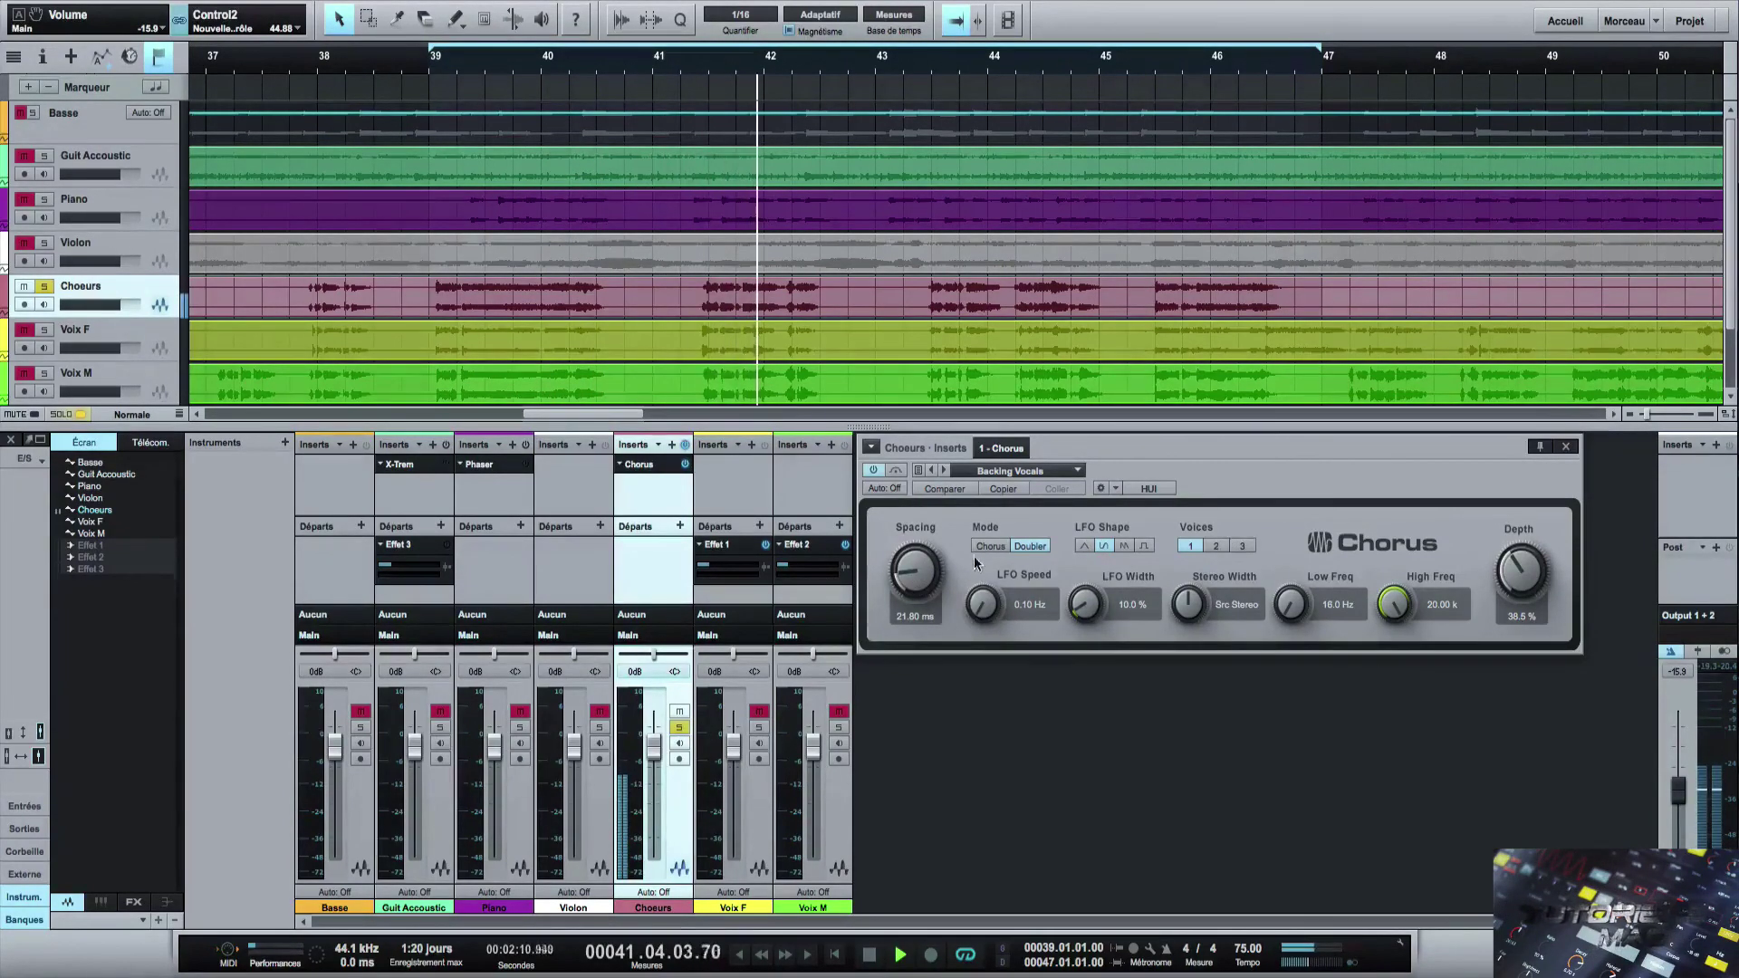
Try 2 and 3 Voices on the Chorus, raising Spacing to 75.55 ms, and return to 2 Voices.
{"action": "left_click_drag", "start_coordinate": [913, 562], "coordinate": [910, 508]}
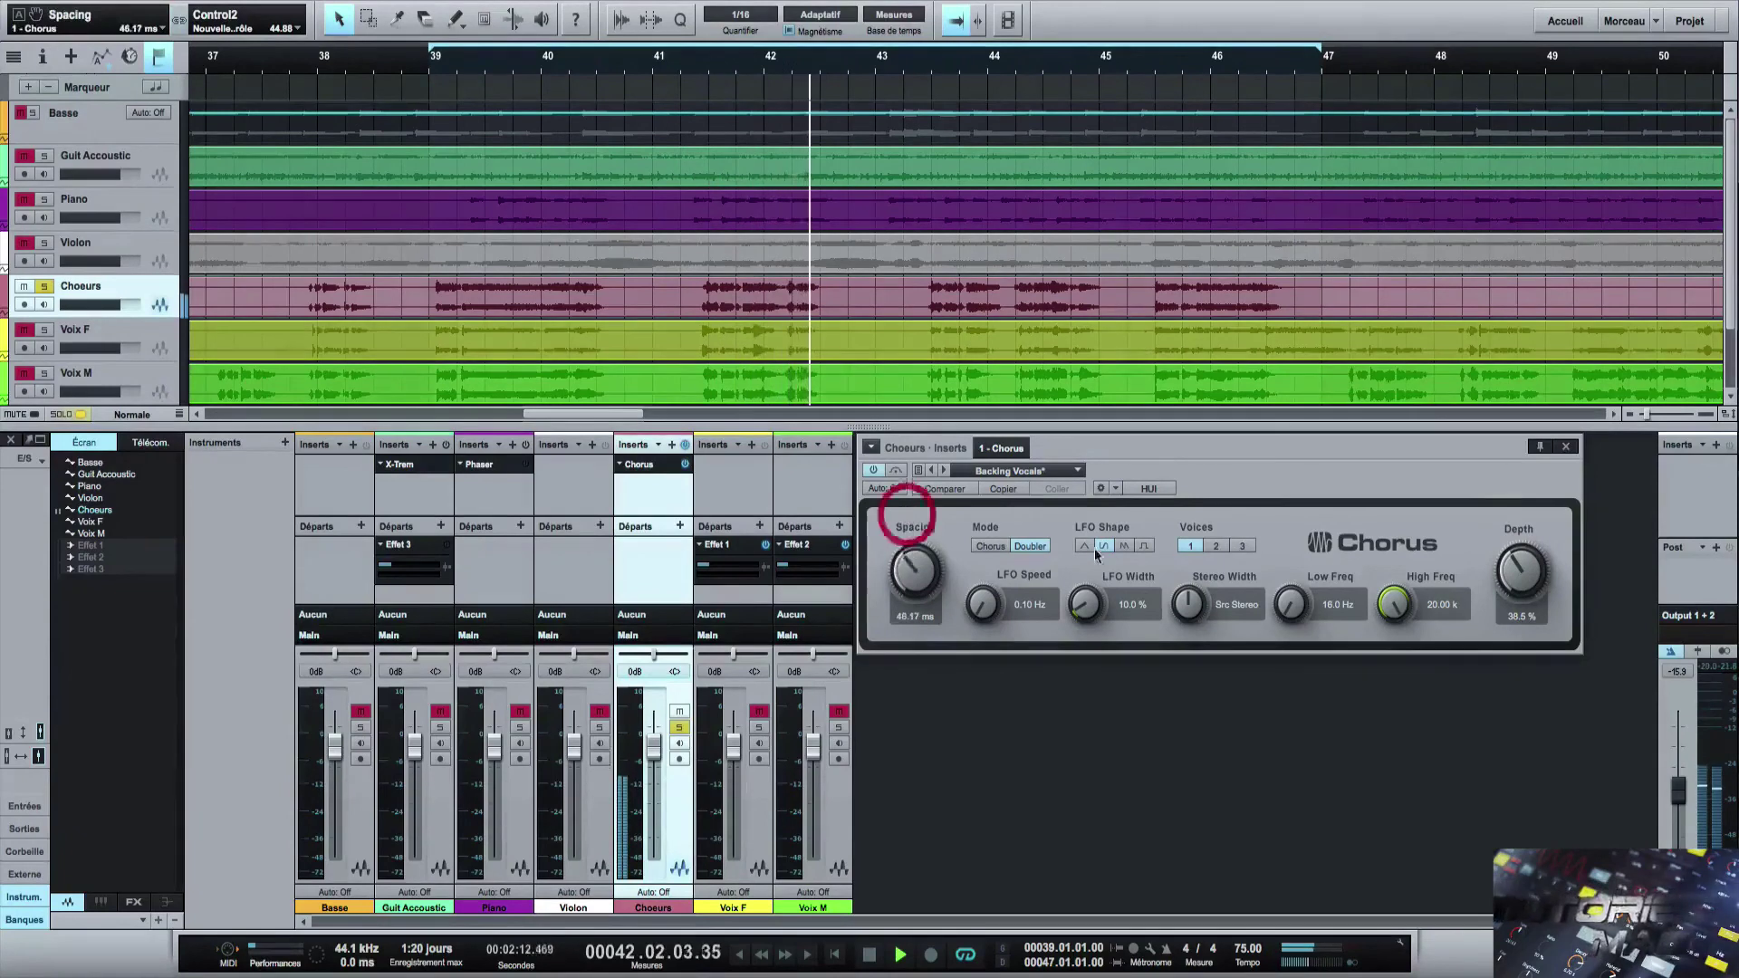
{"action": "left_click", "coordinate": [1215, 546]}
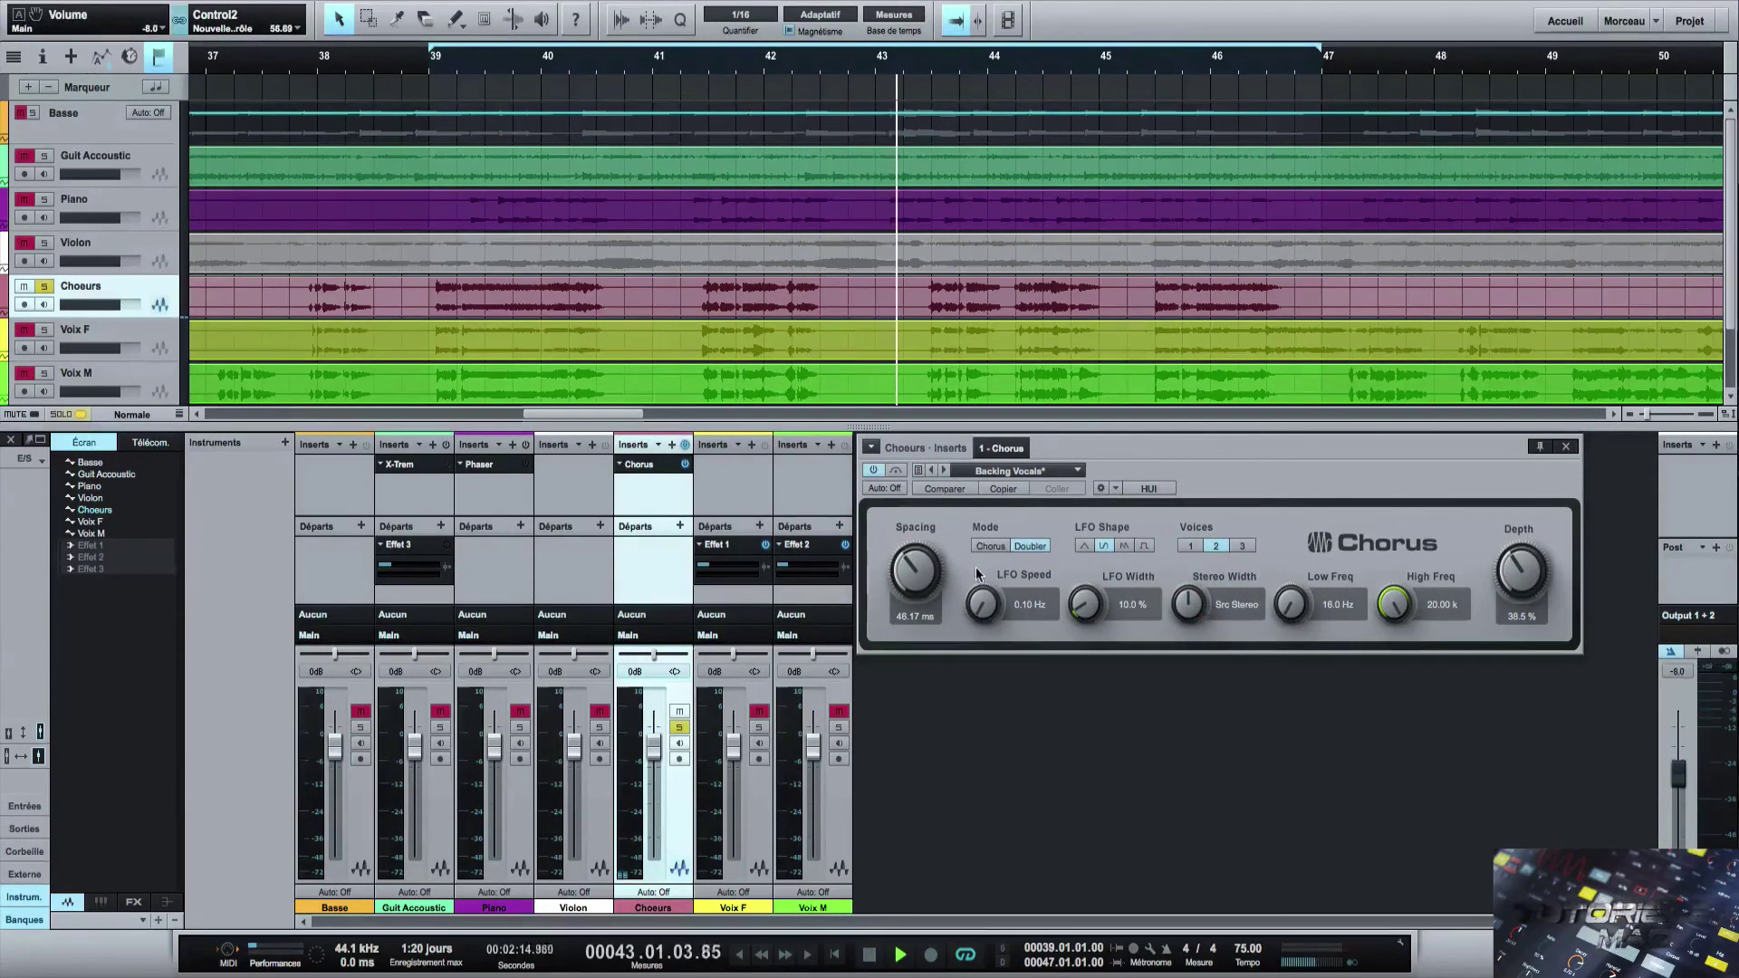
{"action": "mouse_move", "coordinate": [924, 567]}
{"action": "left_mouse_down"}
{"action": "mouse_move", "coordinate": [918, 523]}
{"action": "mouse_move", "coordinate": [930, 555]}
{"action": "left_mouse_up"}
{"action": "left_click", "coordinate": [1243, 546]}
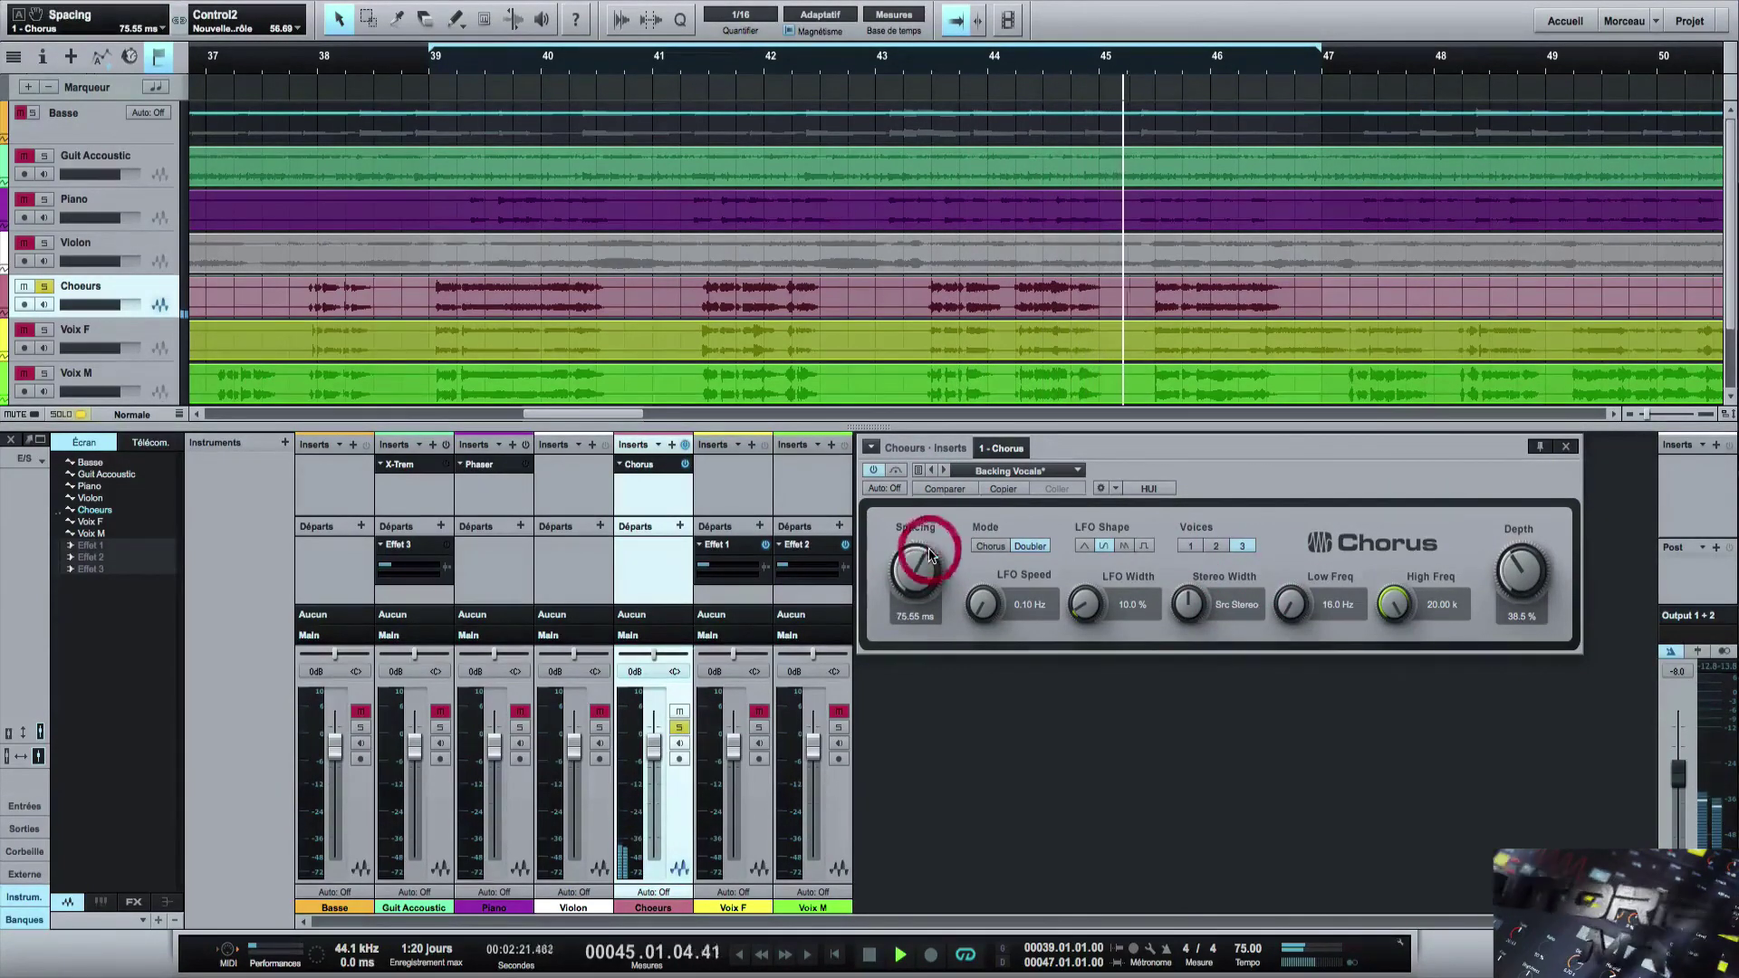
{"action": "left_click", "coordinate": [1213, 545]}
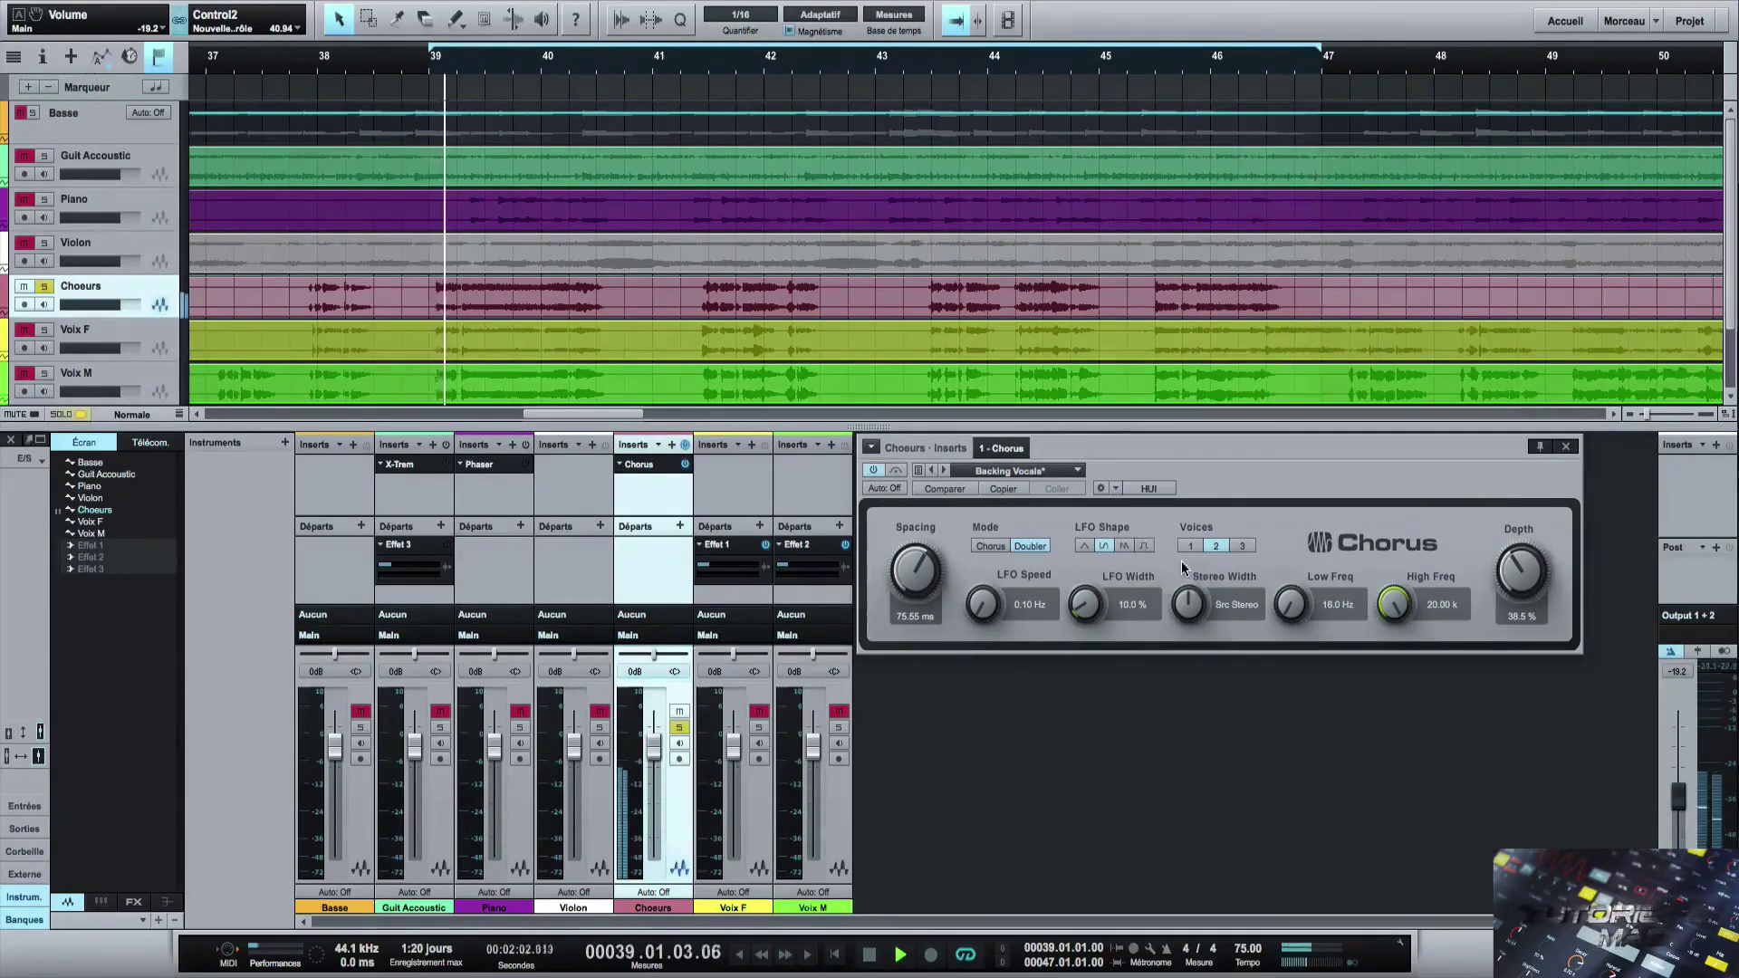
Set Spacing to 64.92 ms, try LFO Speed at 4.90 Hz and below 1 Hz, and raise LFO Width to 54 %.
{"action": "left_click_drag", "start_coordinate": [931, 580], "coordinate": [1006, 455]}
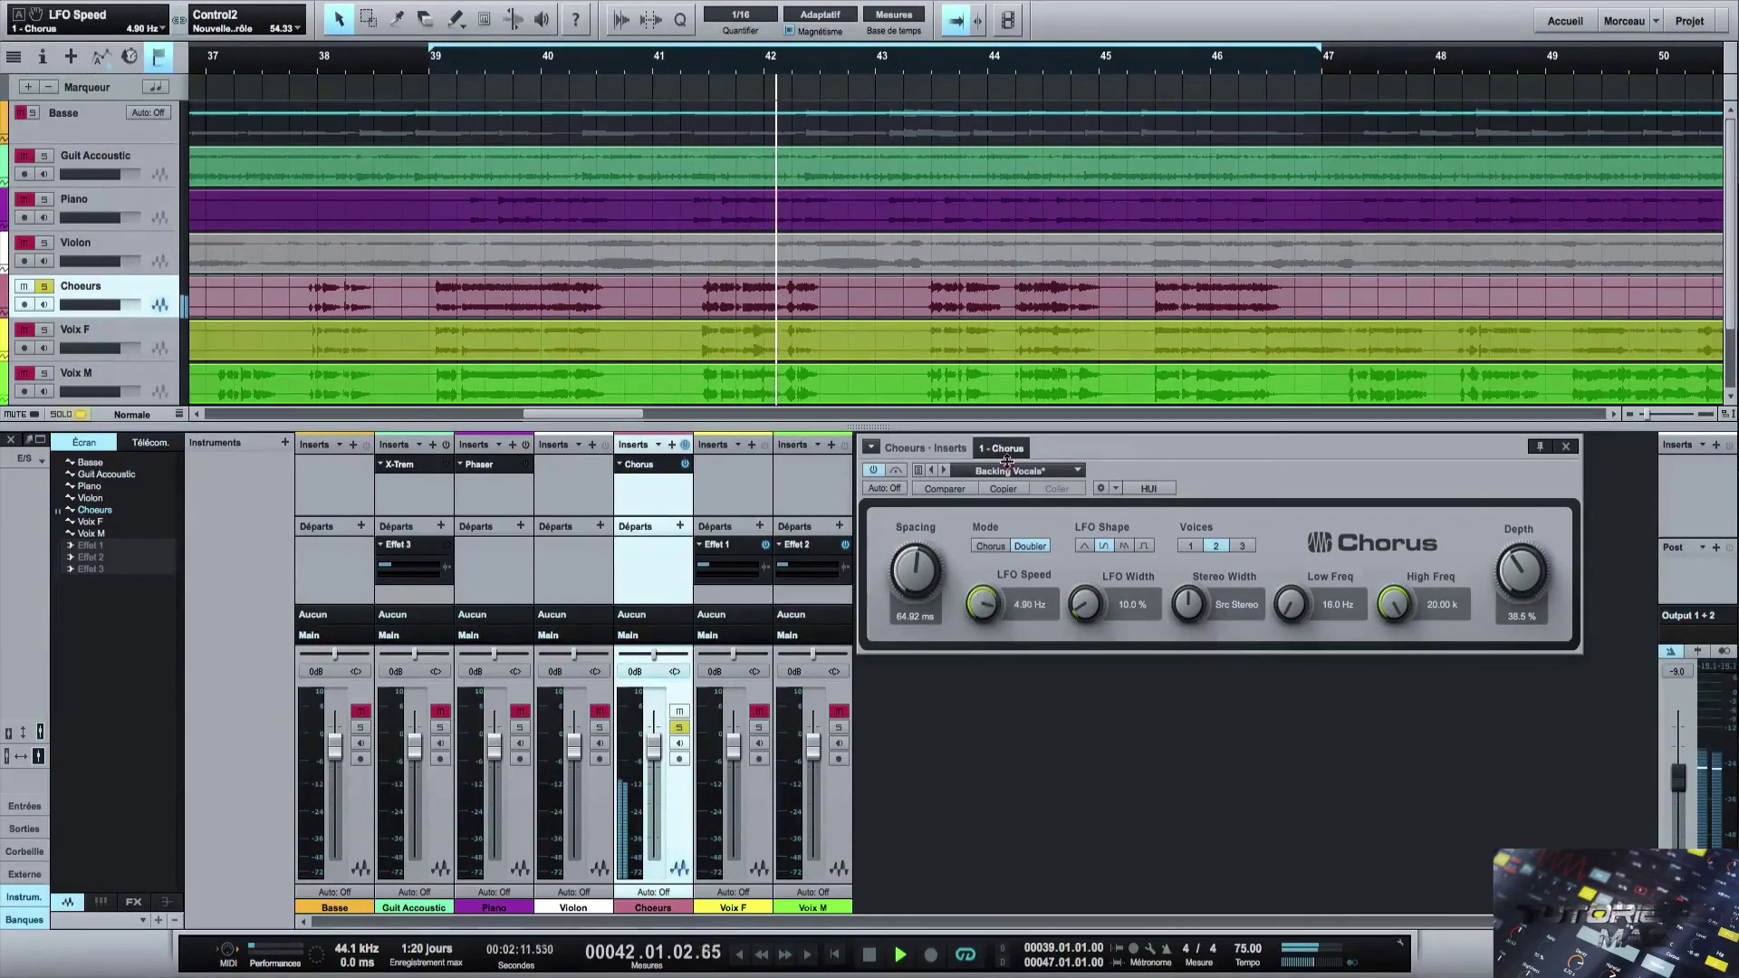
{"action": "left_click", "coordinate": [1022, 545]}
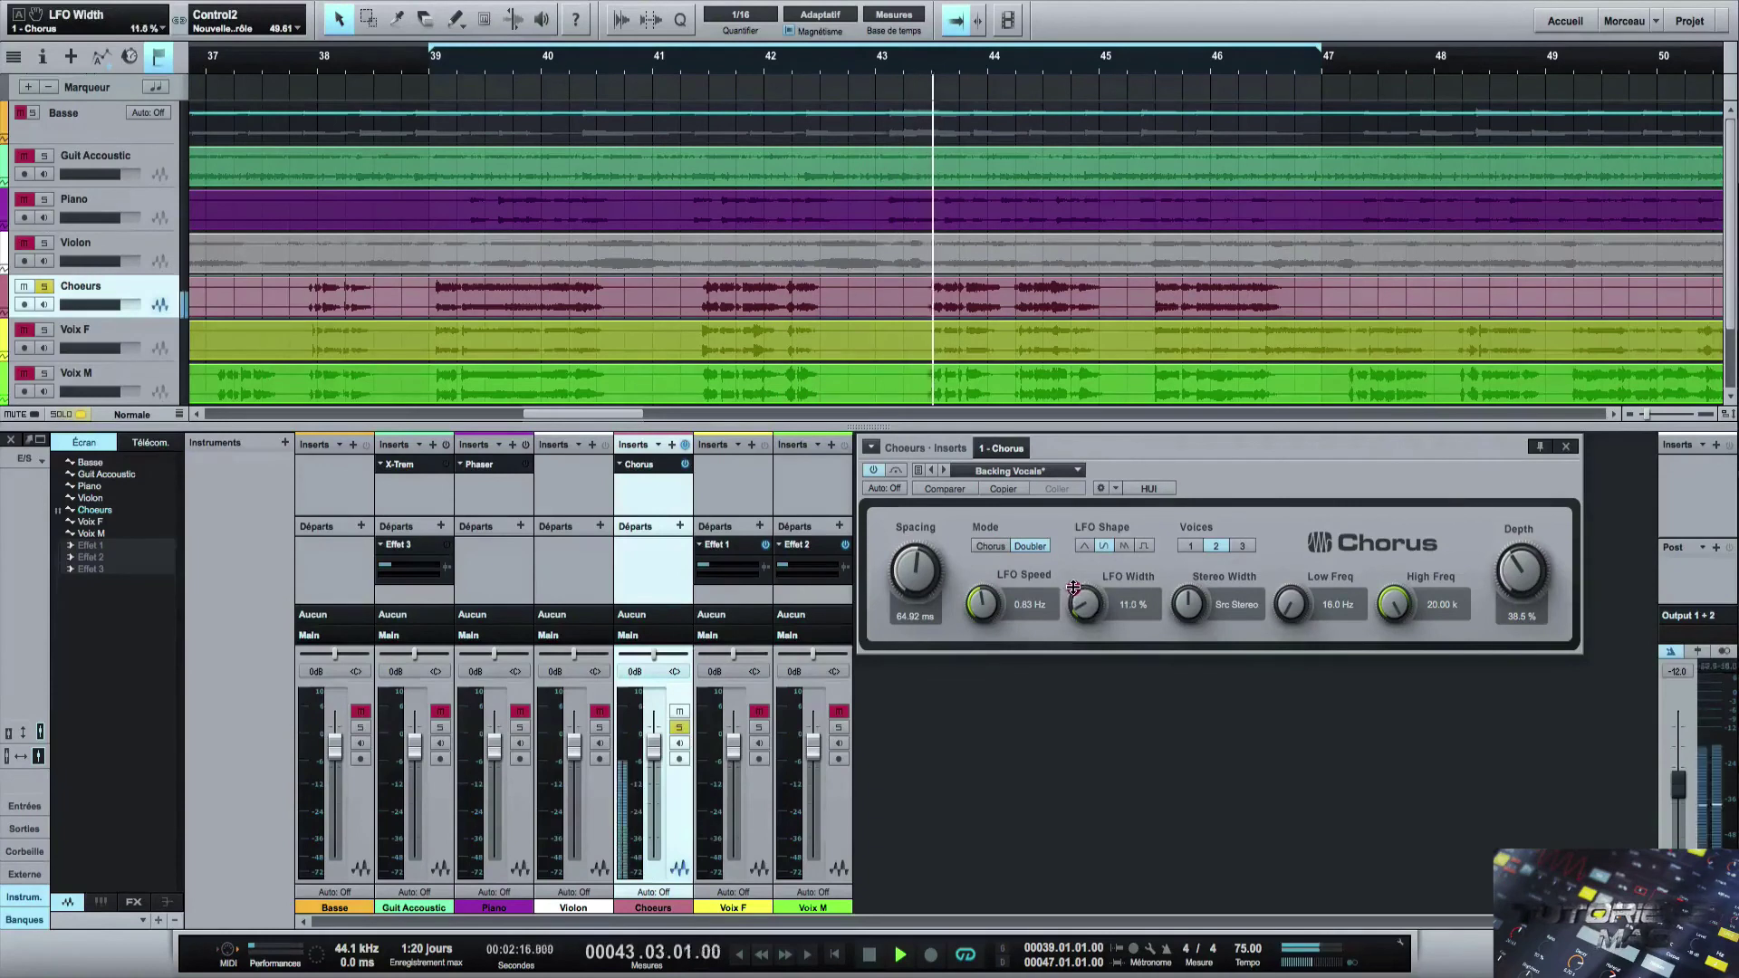
{"action": "left_click_drag", "start_coordinate": [1086, 601], "coordinate": [1107, 547]}
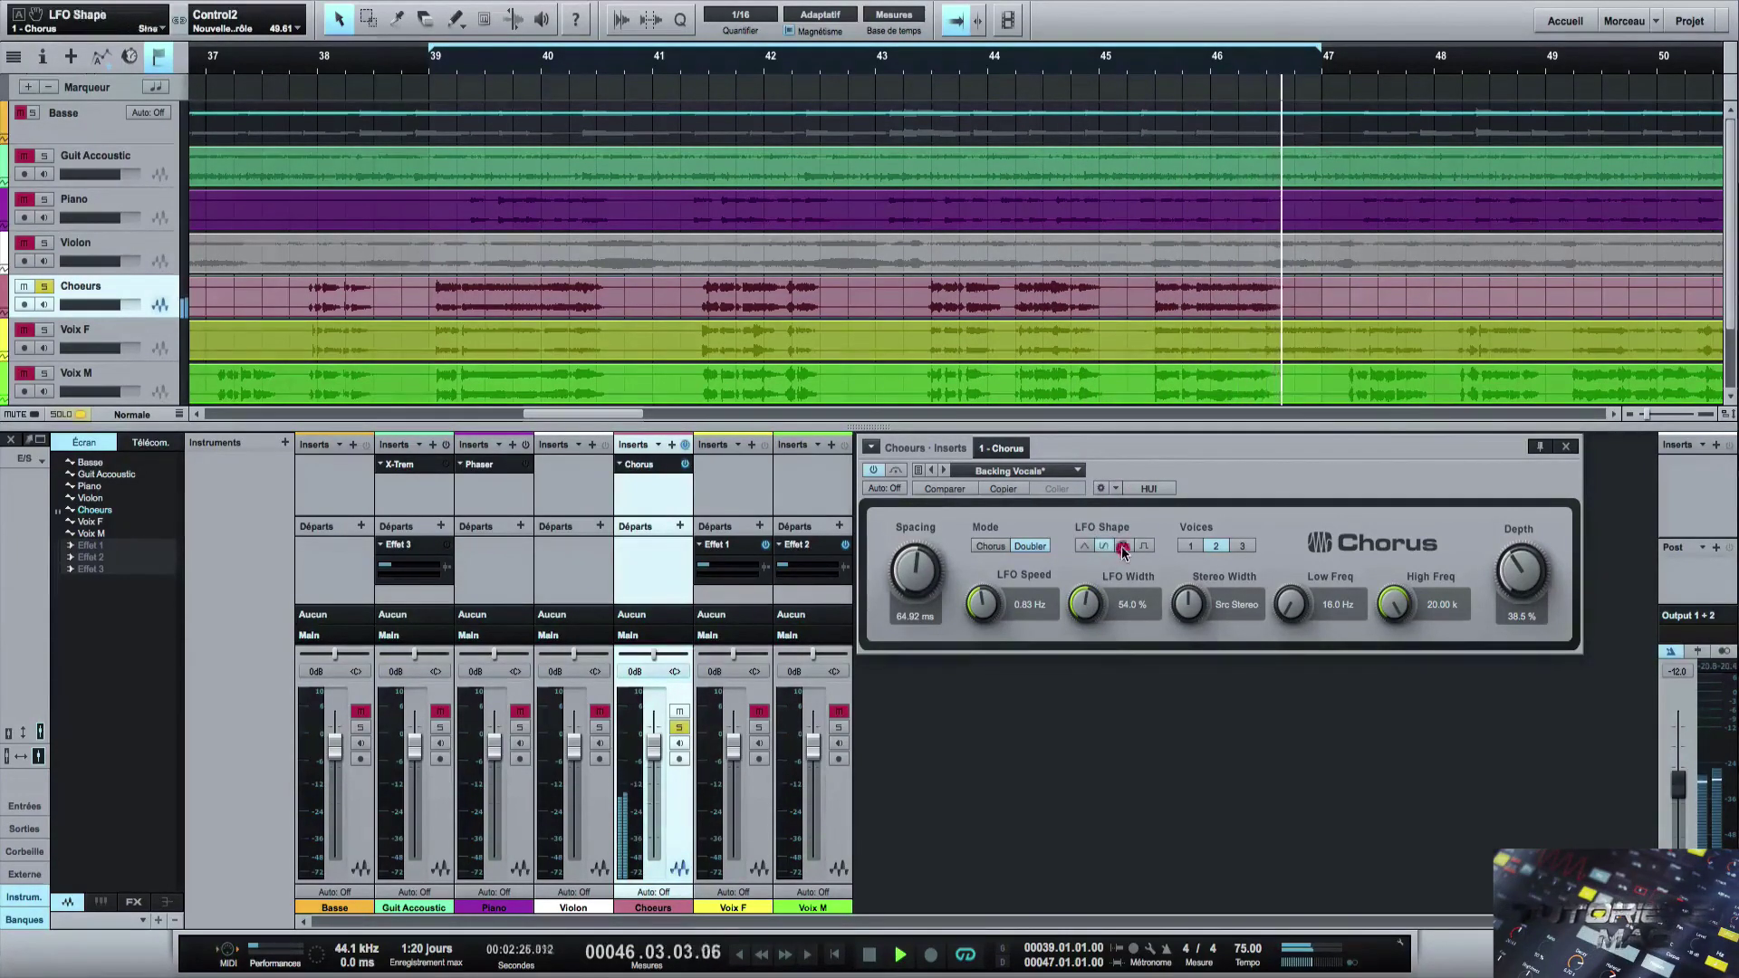
Switch the Chorus LFO Shape to sawtooth, with LFO Width at 73.5 % and Depth at 62 %.
{"action": "left_click", "coordinate": [1123, 546]}
{"action": "left_click_drag", "start_coordinate": [1085, 604], "coordinate": [1091, 569]}
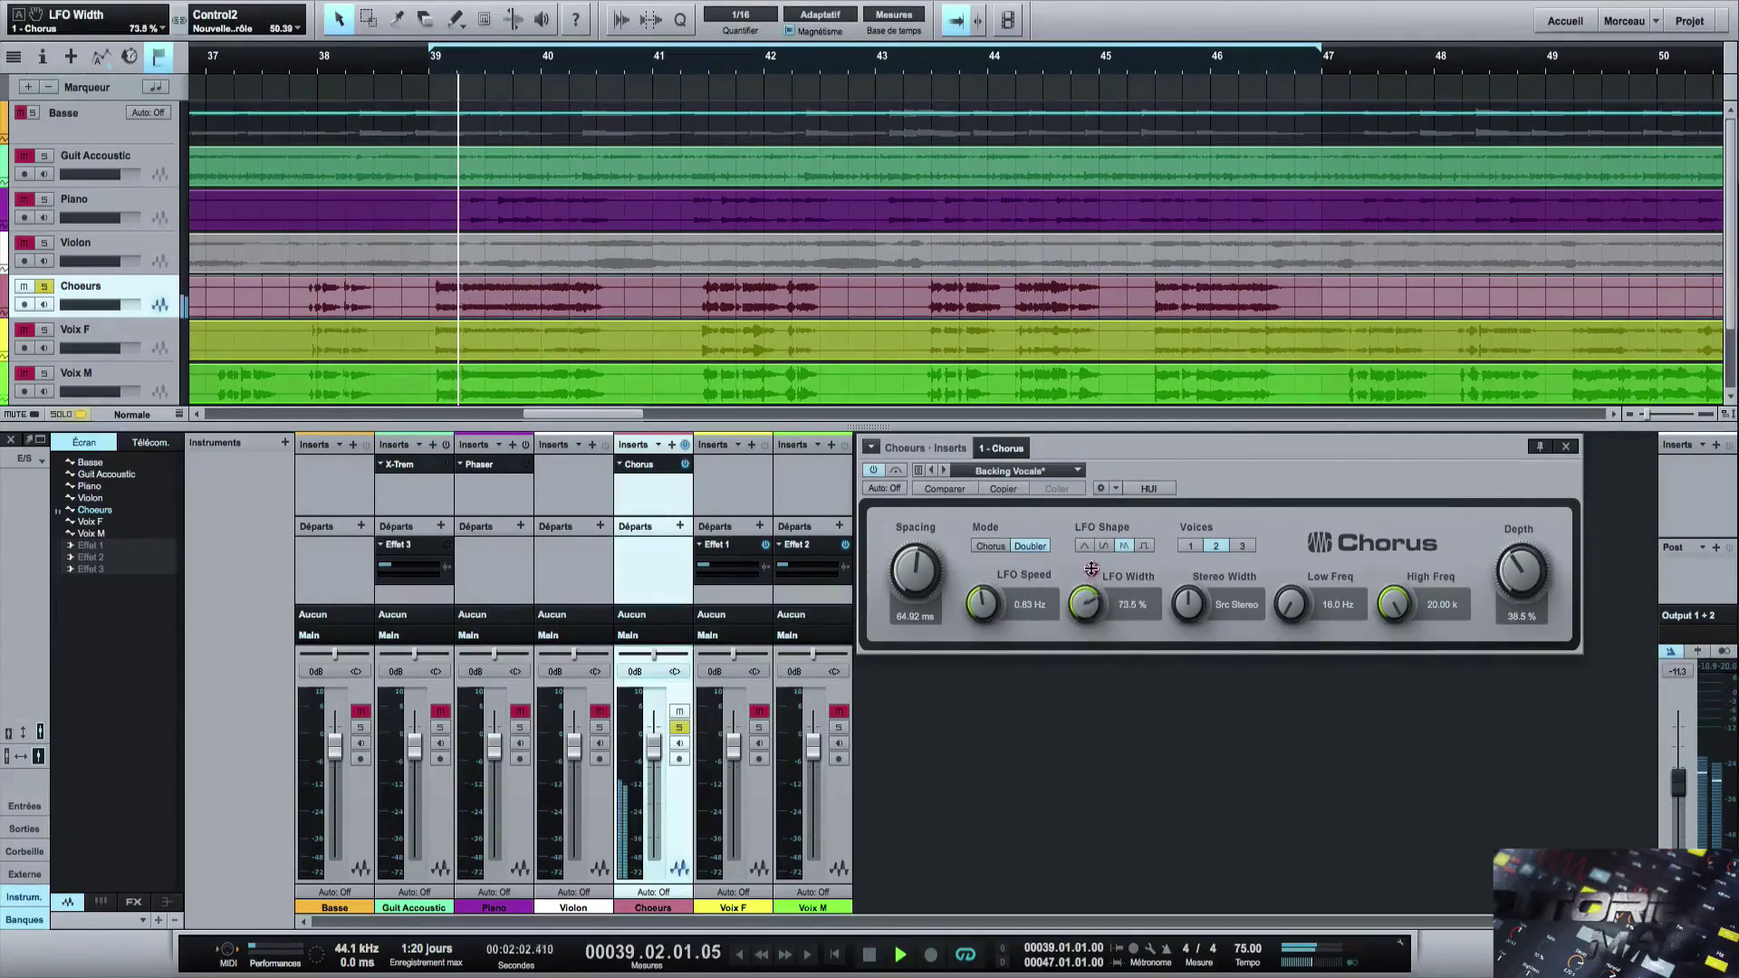
{"action": "left_click_drag", "start_coordinate": [1520, 569], "coordinate": [1517, 535]}
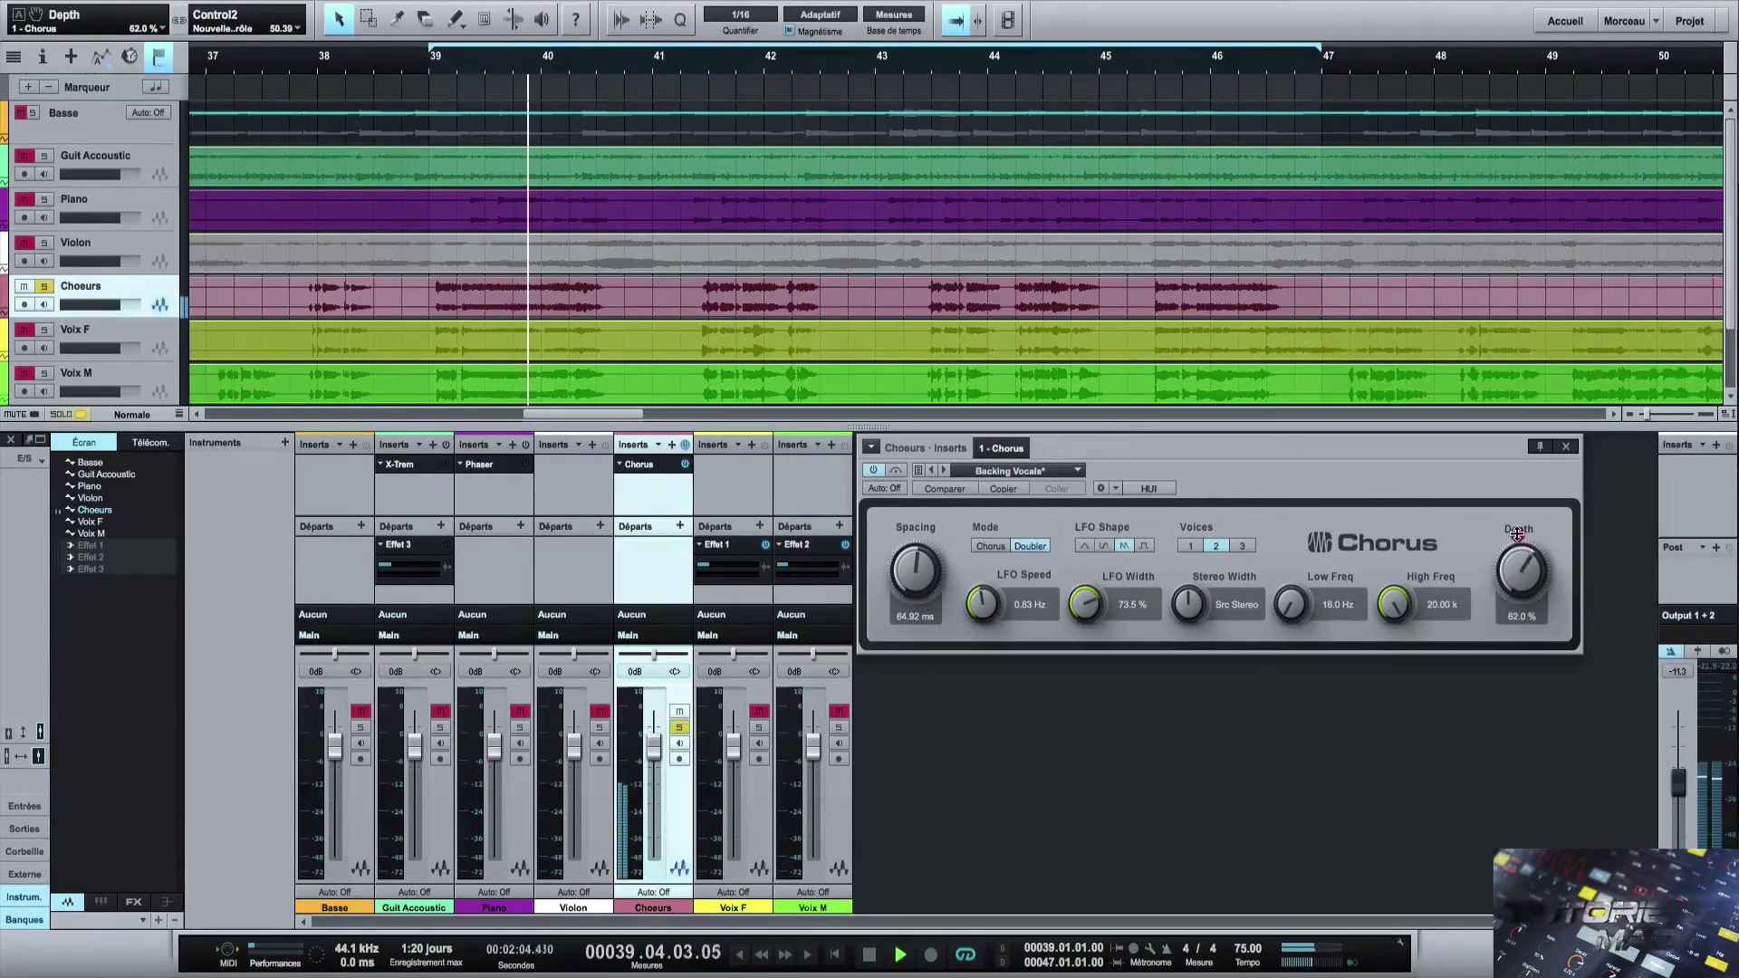
Use 3 Voices on the Chorus with Spacing at 80.55 ms and Stereo Width at Pan 37 %.
{"action": "left_click", "coordinate": [1243, 546]}
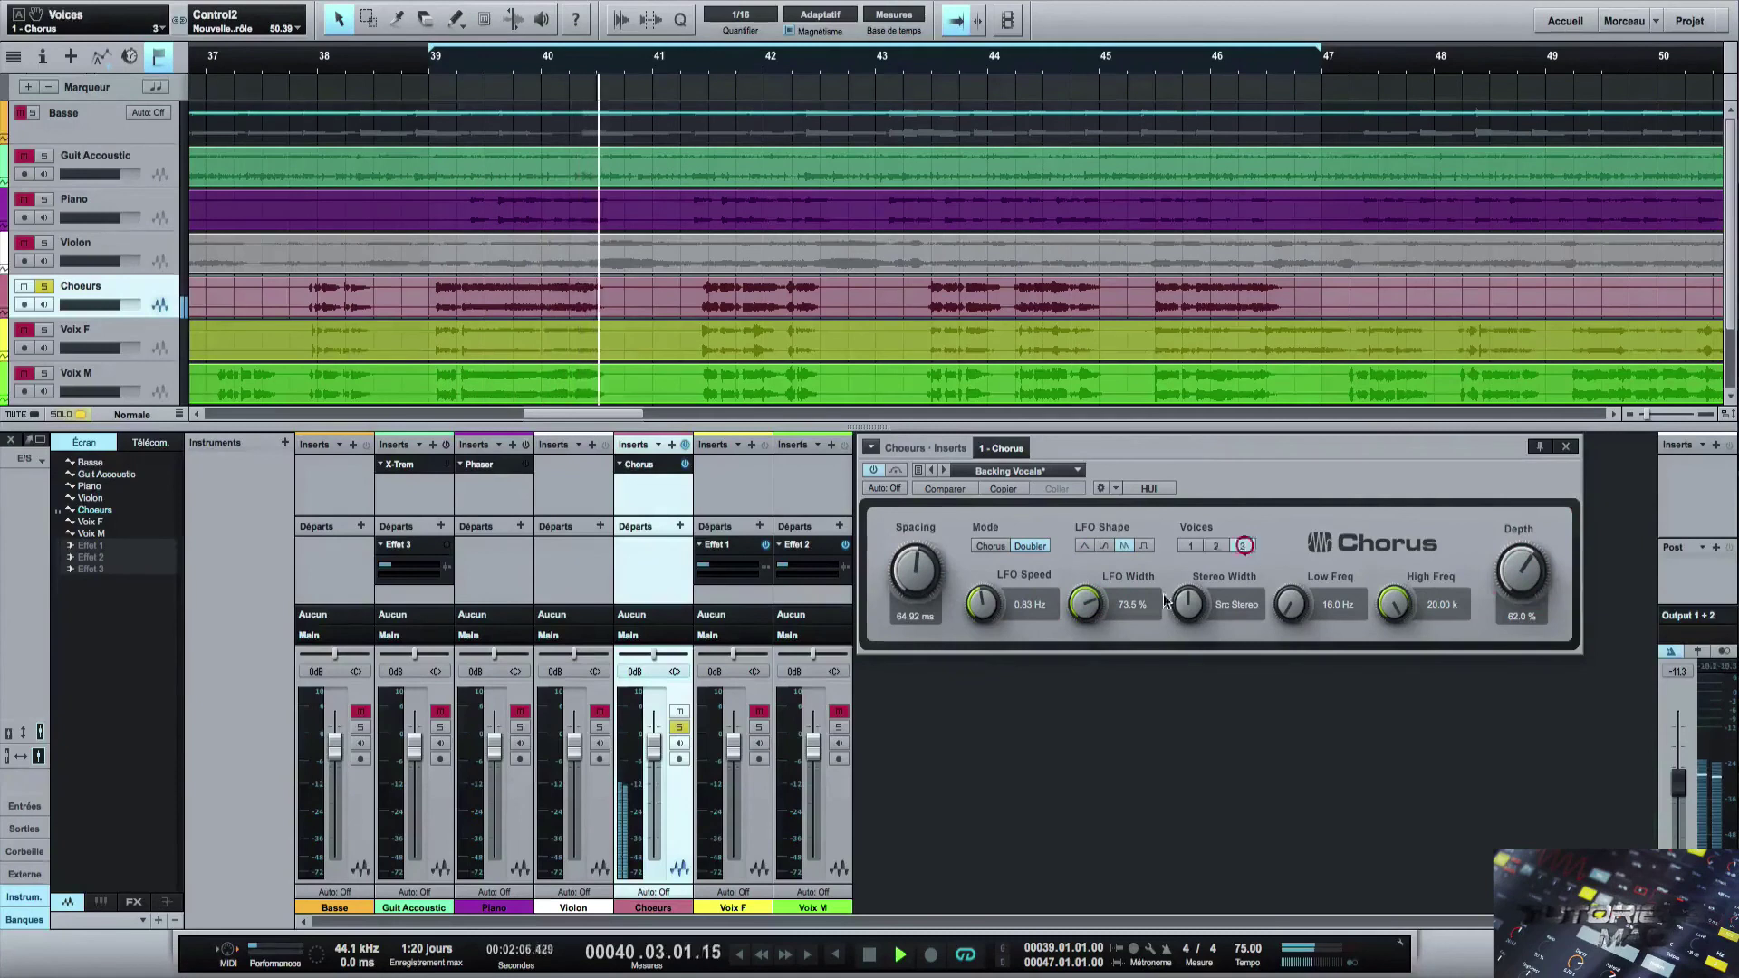
{"action": "left_click_drag", "start_coordinate": [917, 568], "coordinate": [932, 536]}
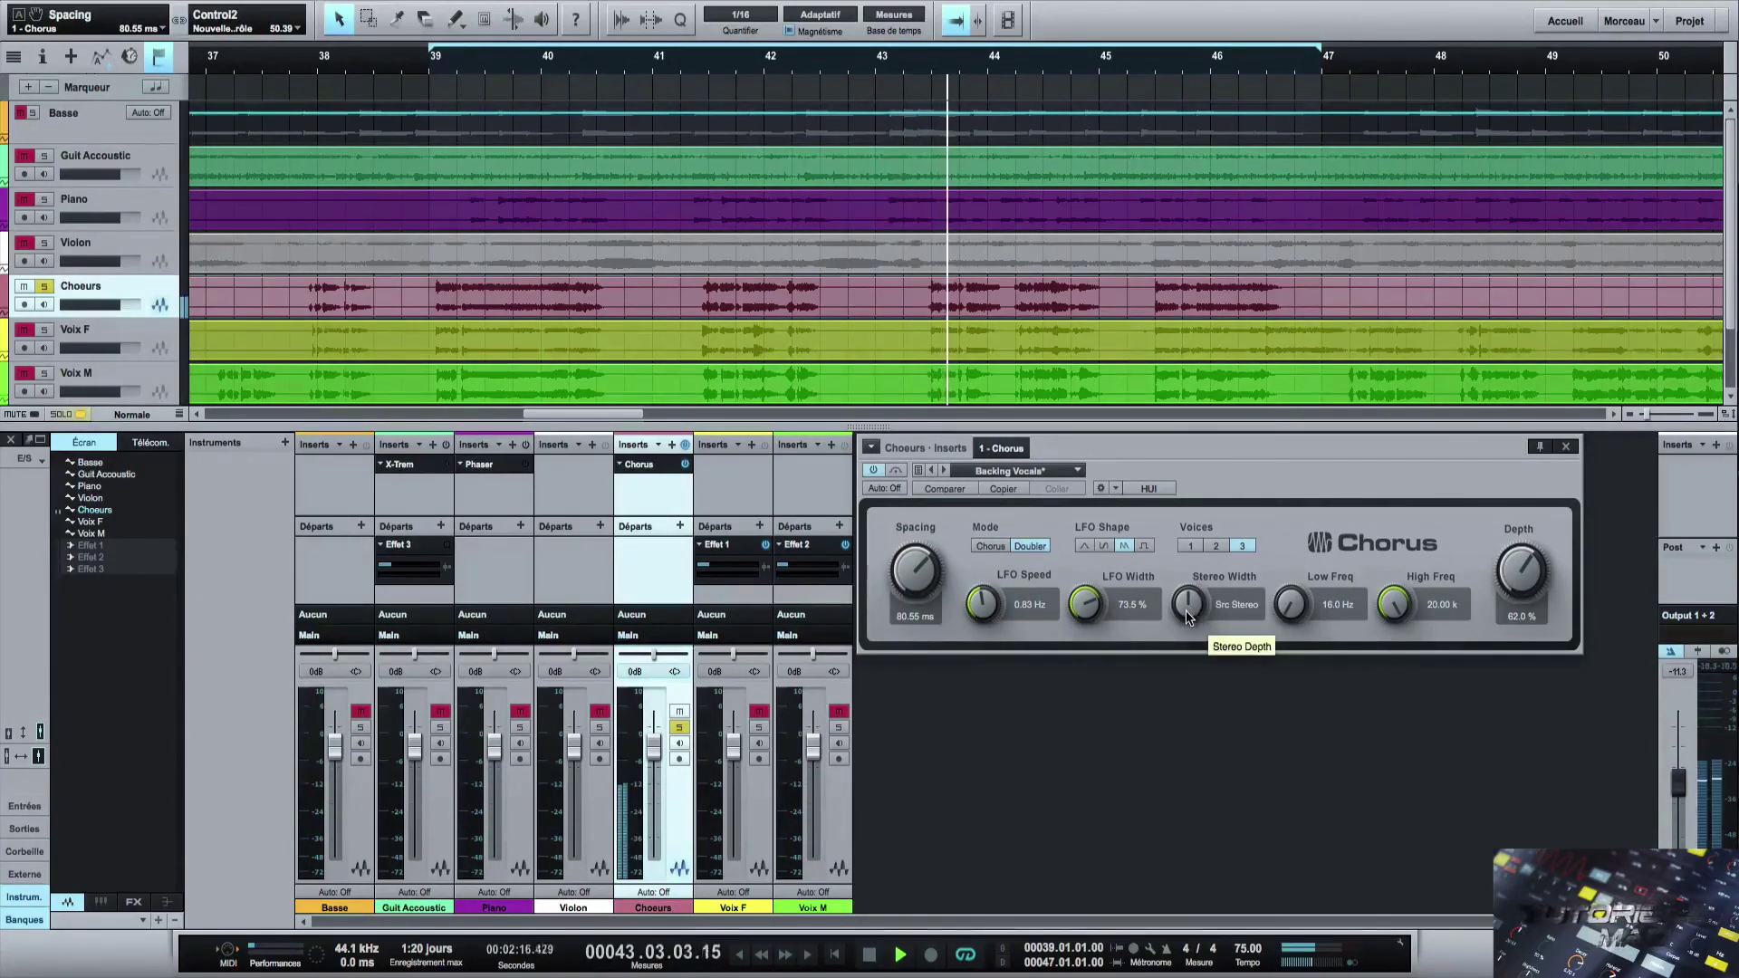
{"action": "left_click_drag", "start_coordinate": [1189, 616], "coordinate": [1188, 577]}
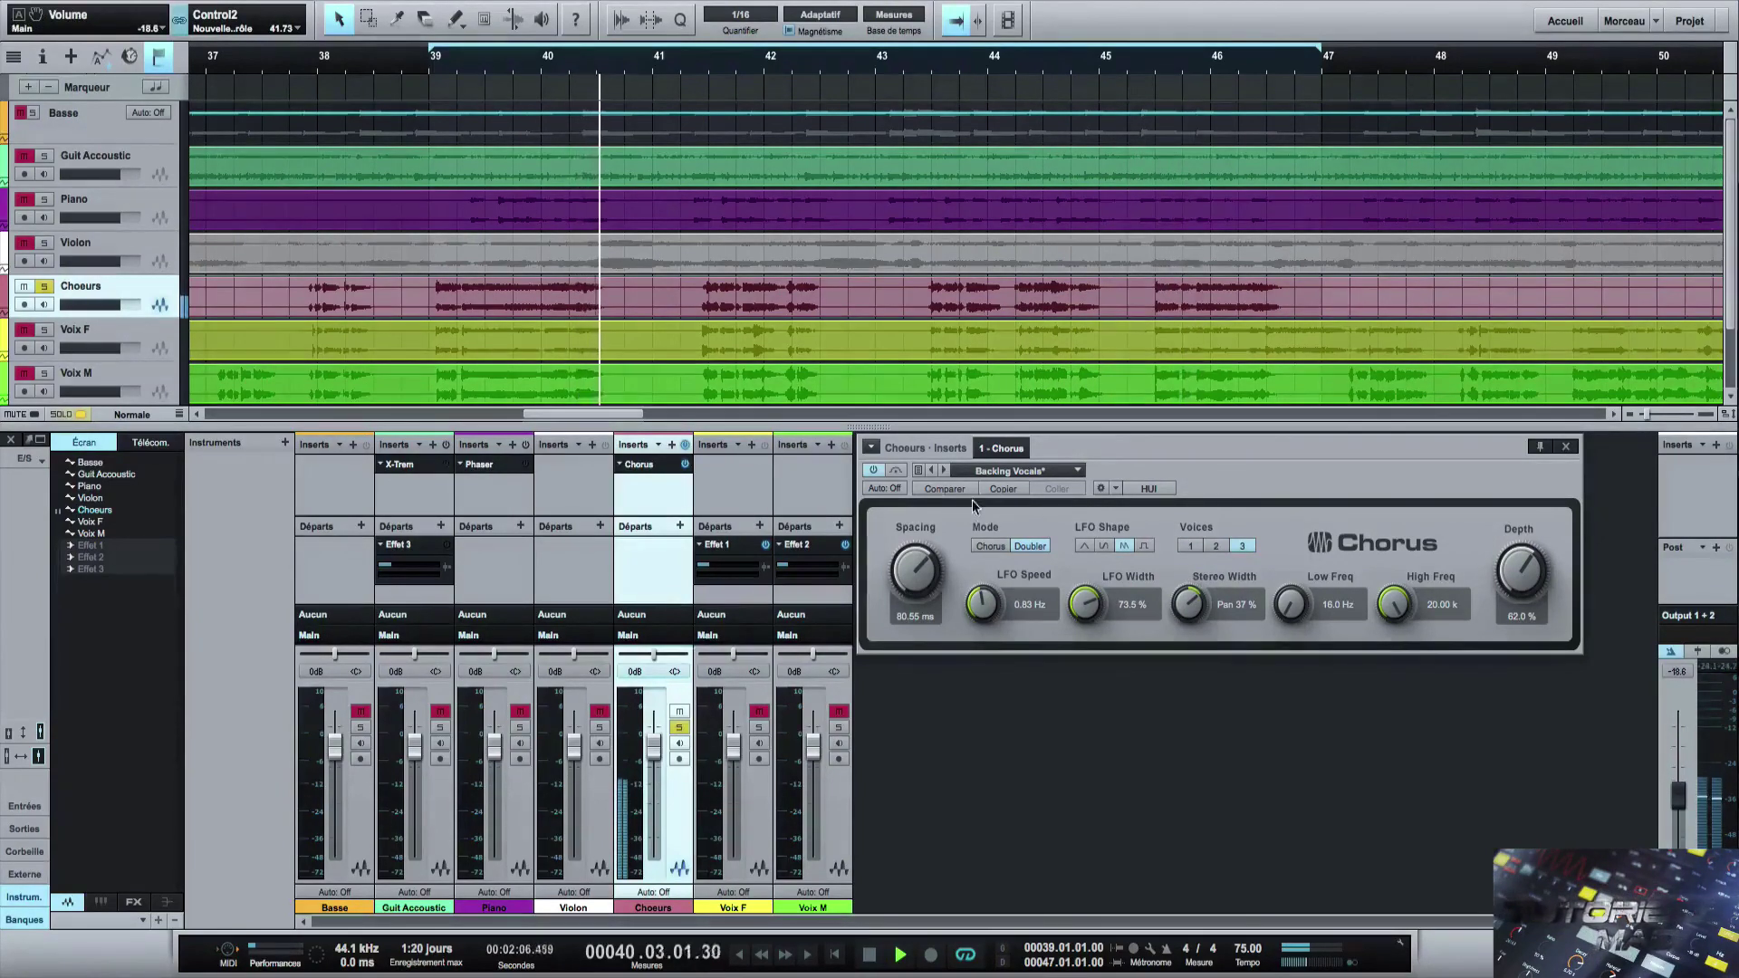
Try the plug-in's Chorus mode, and return to Doubler mode with 3 Voices.
{"action": "left_click", "coordinate": [982, 547]}
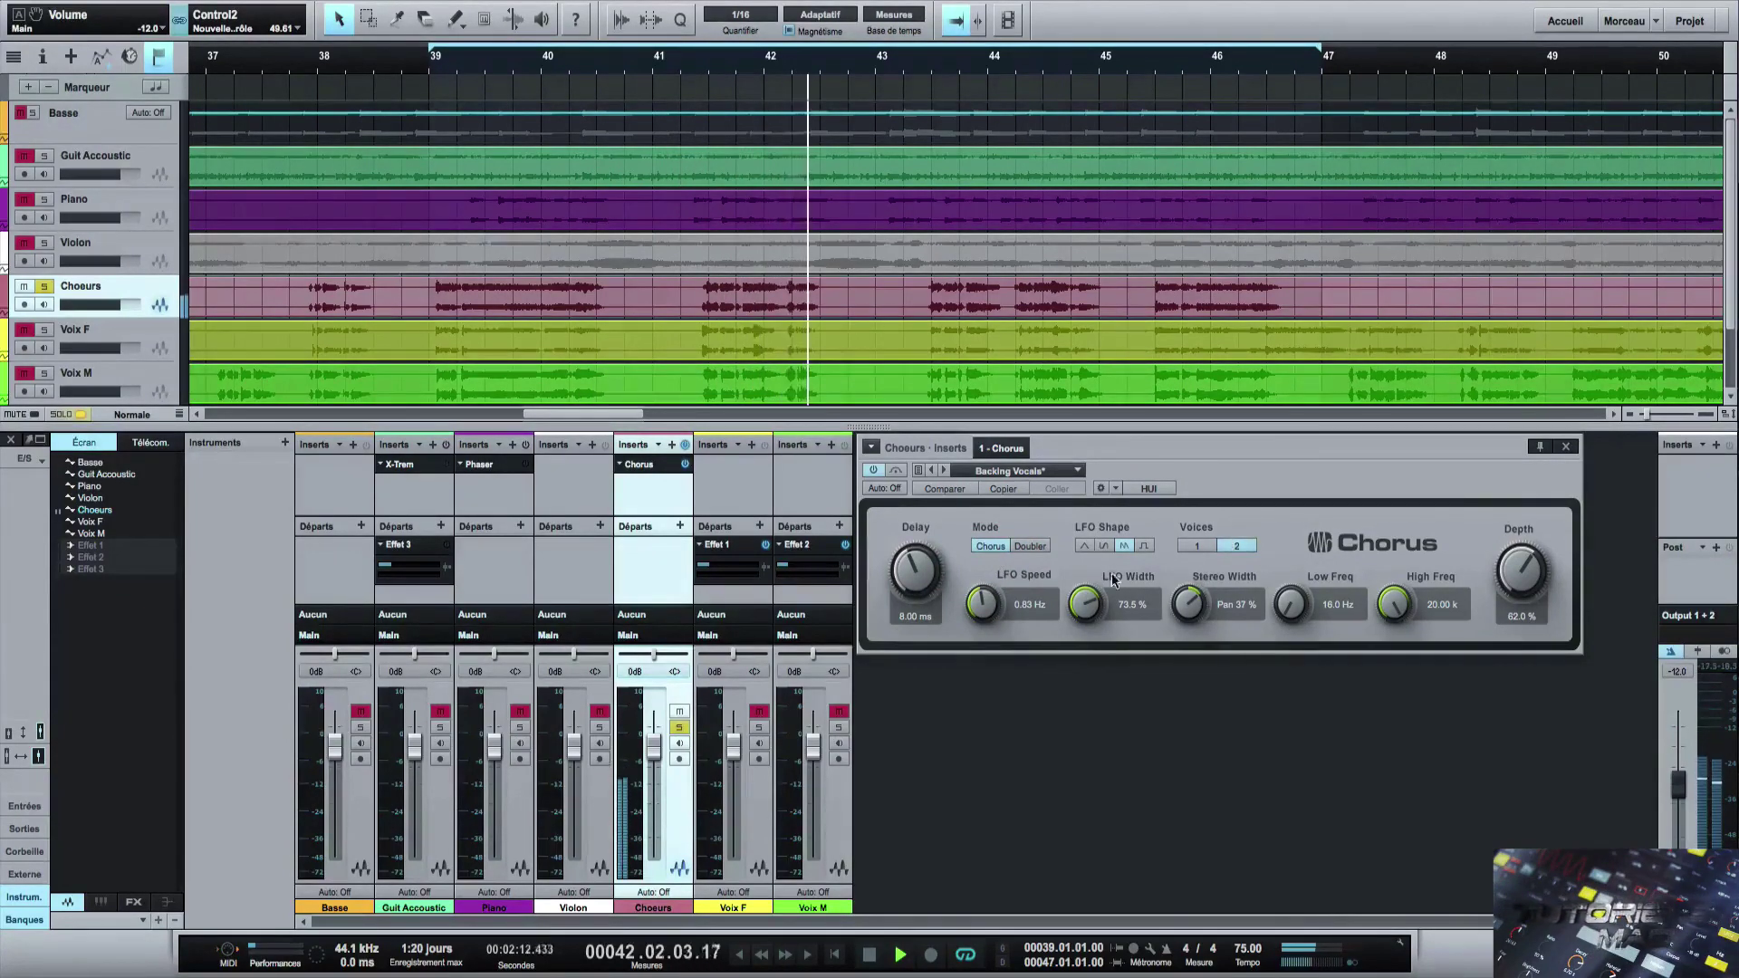
{"action": "left_click", "coordinate": [1033, 546]}
{"action": "left_click", "coordinate": [1241, 546]}
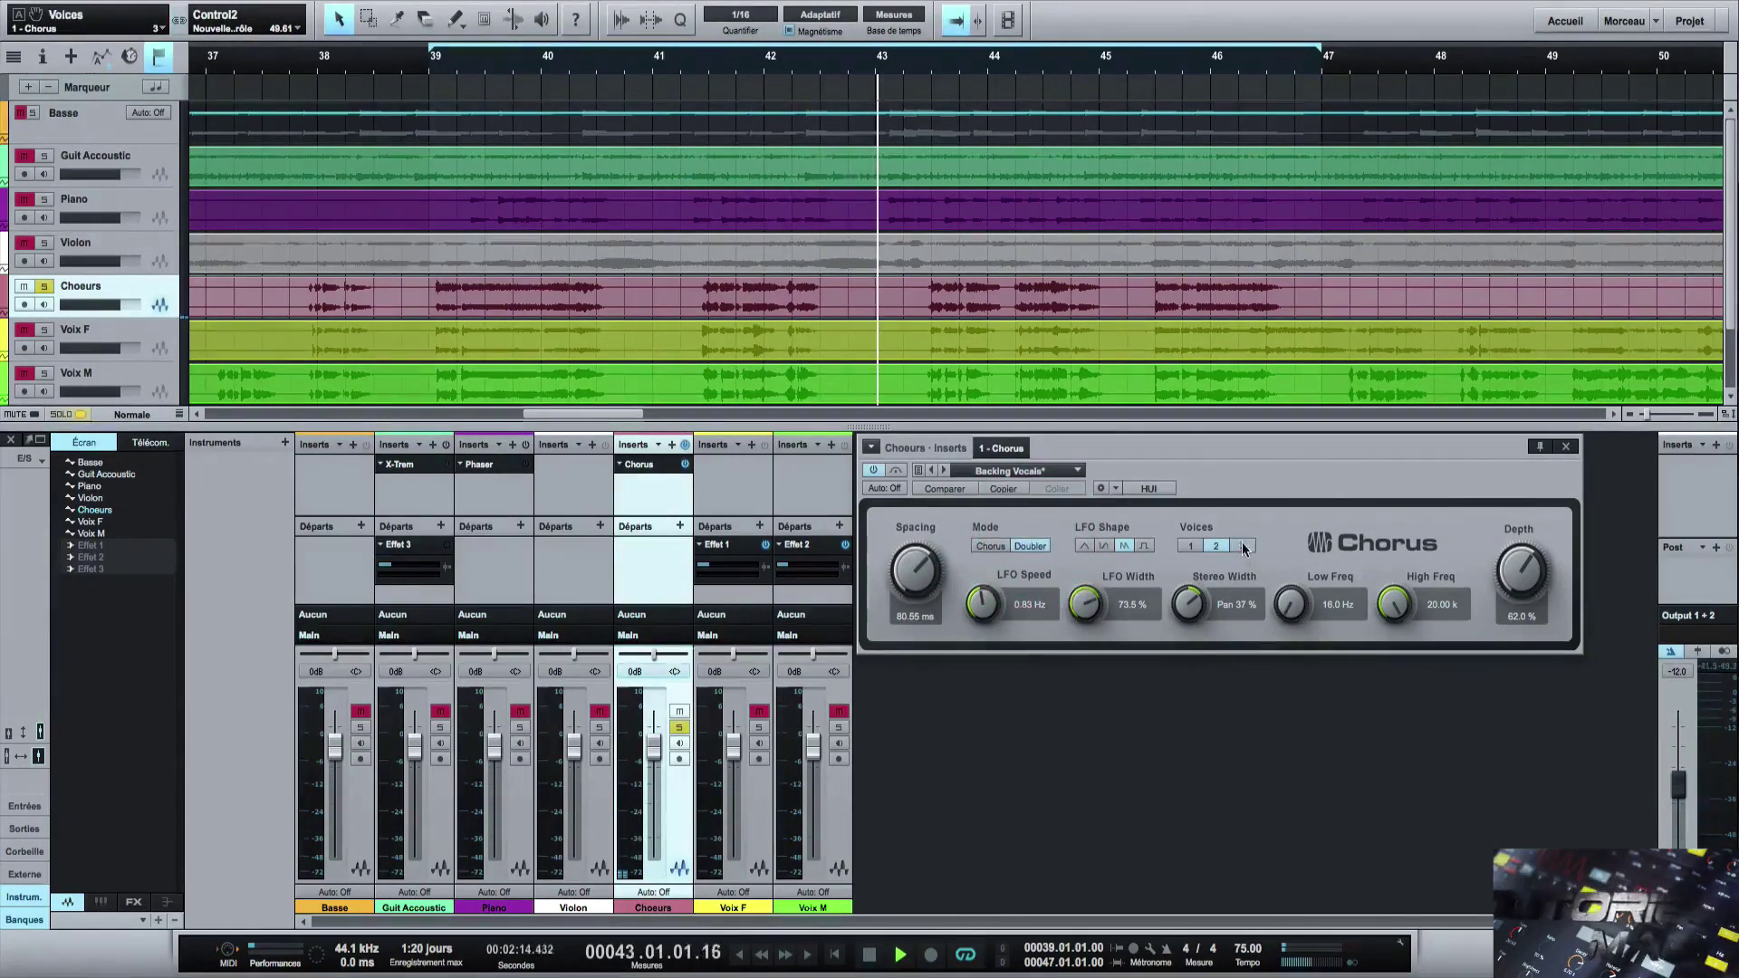
Set Spacing to 59.30 ms, LFO Speed to 0.42 Hz and Low Freq to 45.0 Hz, and lower High Freq.
{"action": "left_click_drag", "start_coordinate": [933, 557], "coordinate": [981, 633]}
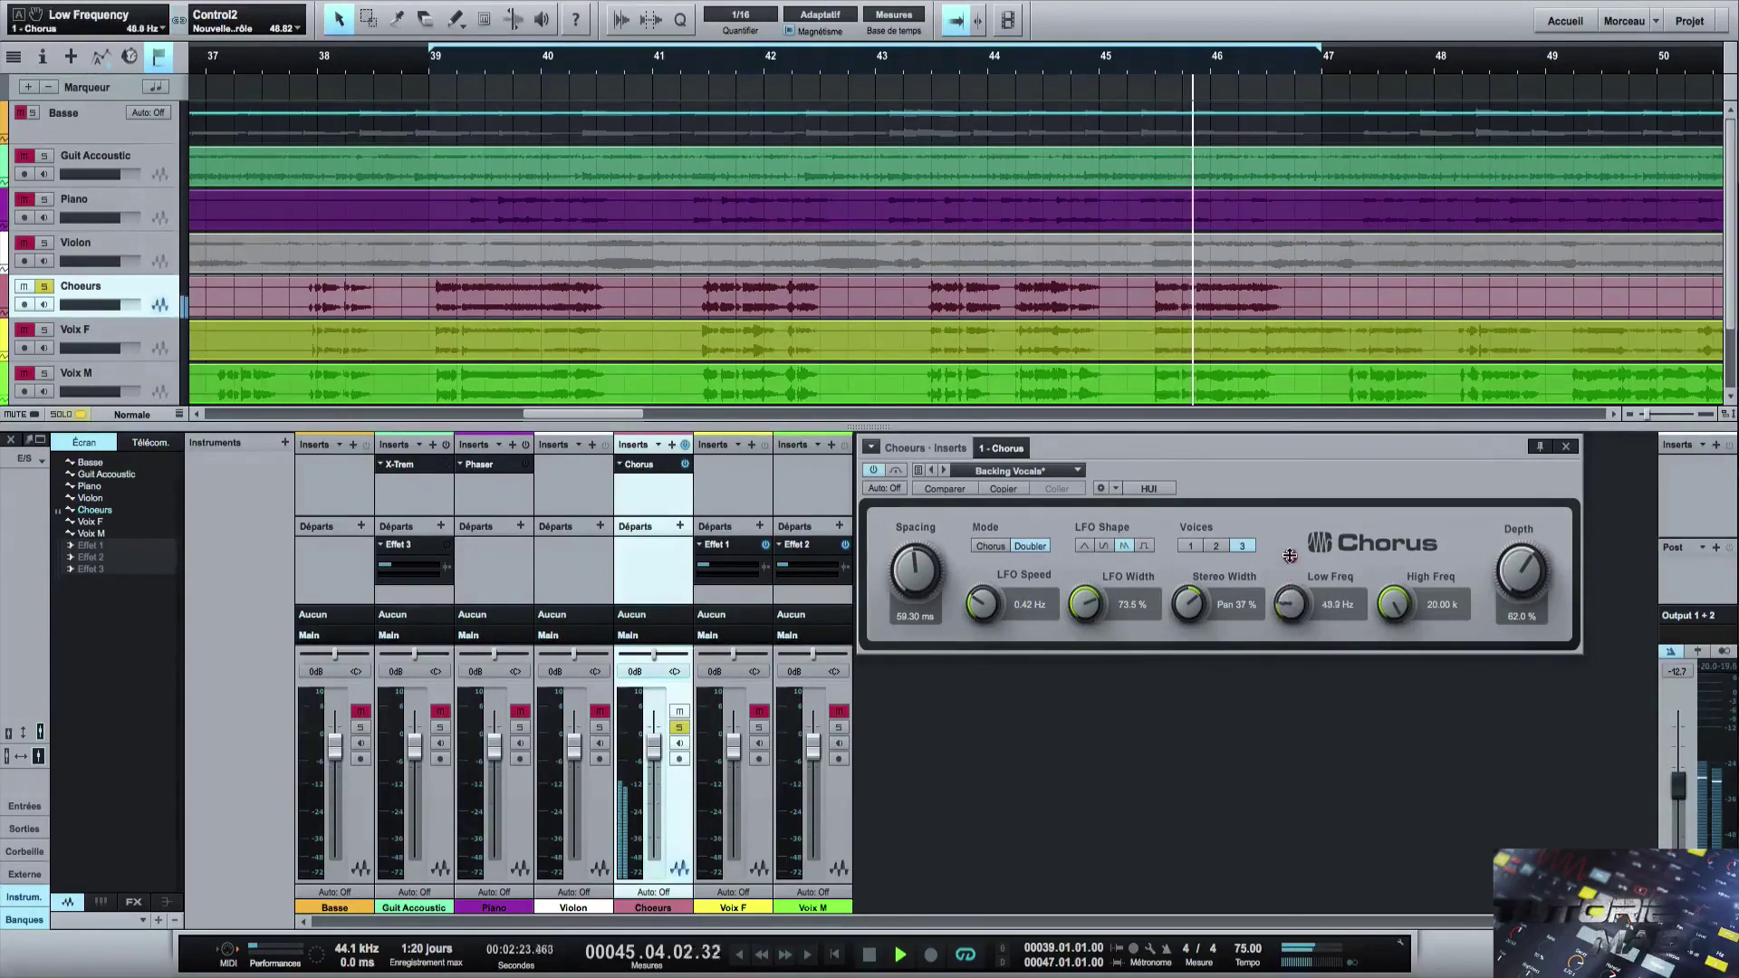
{"action": "left_click_drag", "start_coordinate": [1290, 555], "coordinate": [1311, 586]}
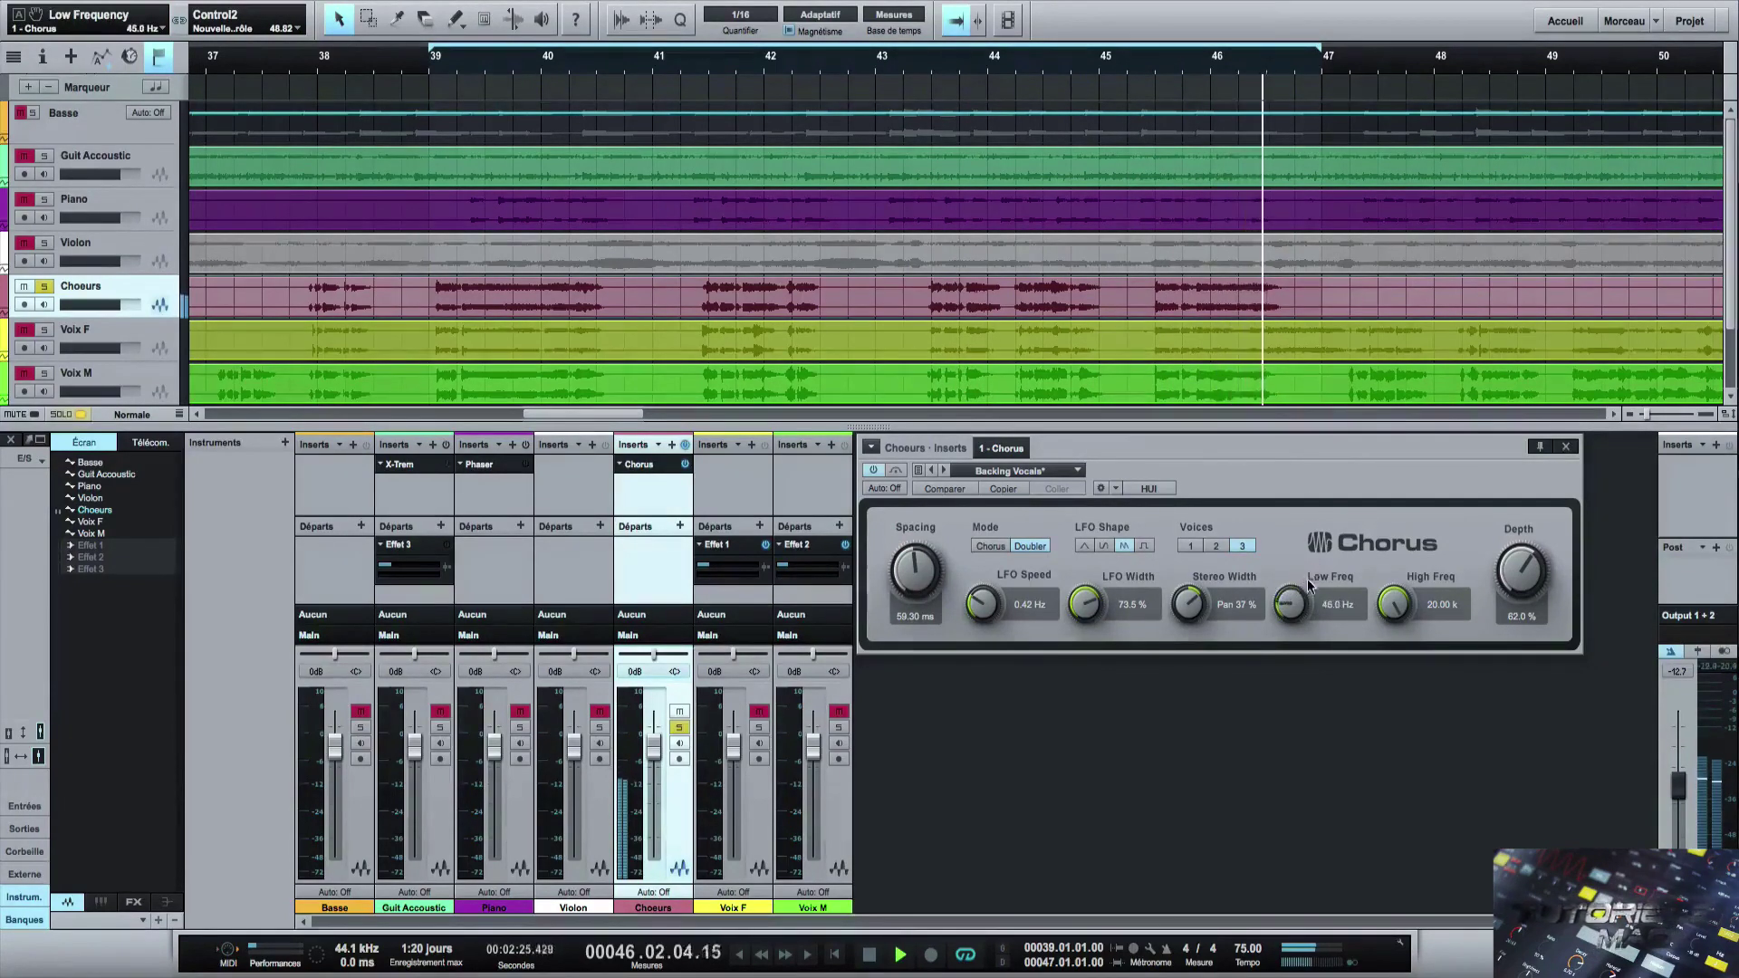
{"action": "left_click_drag", "start_coordinate": [1408, 606], "coordinate": [1392, 669]}
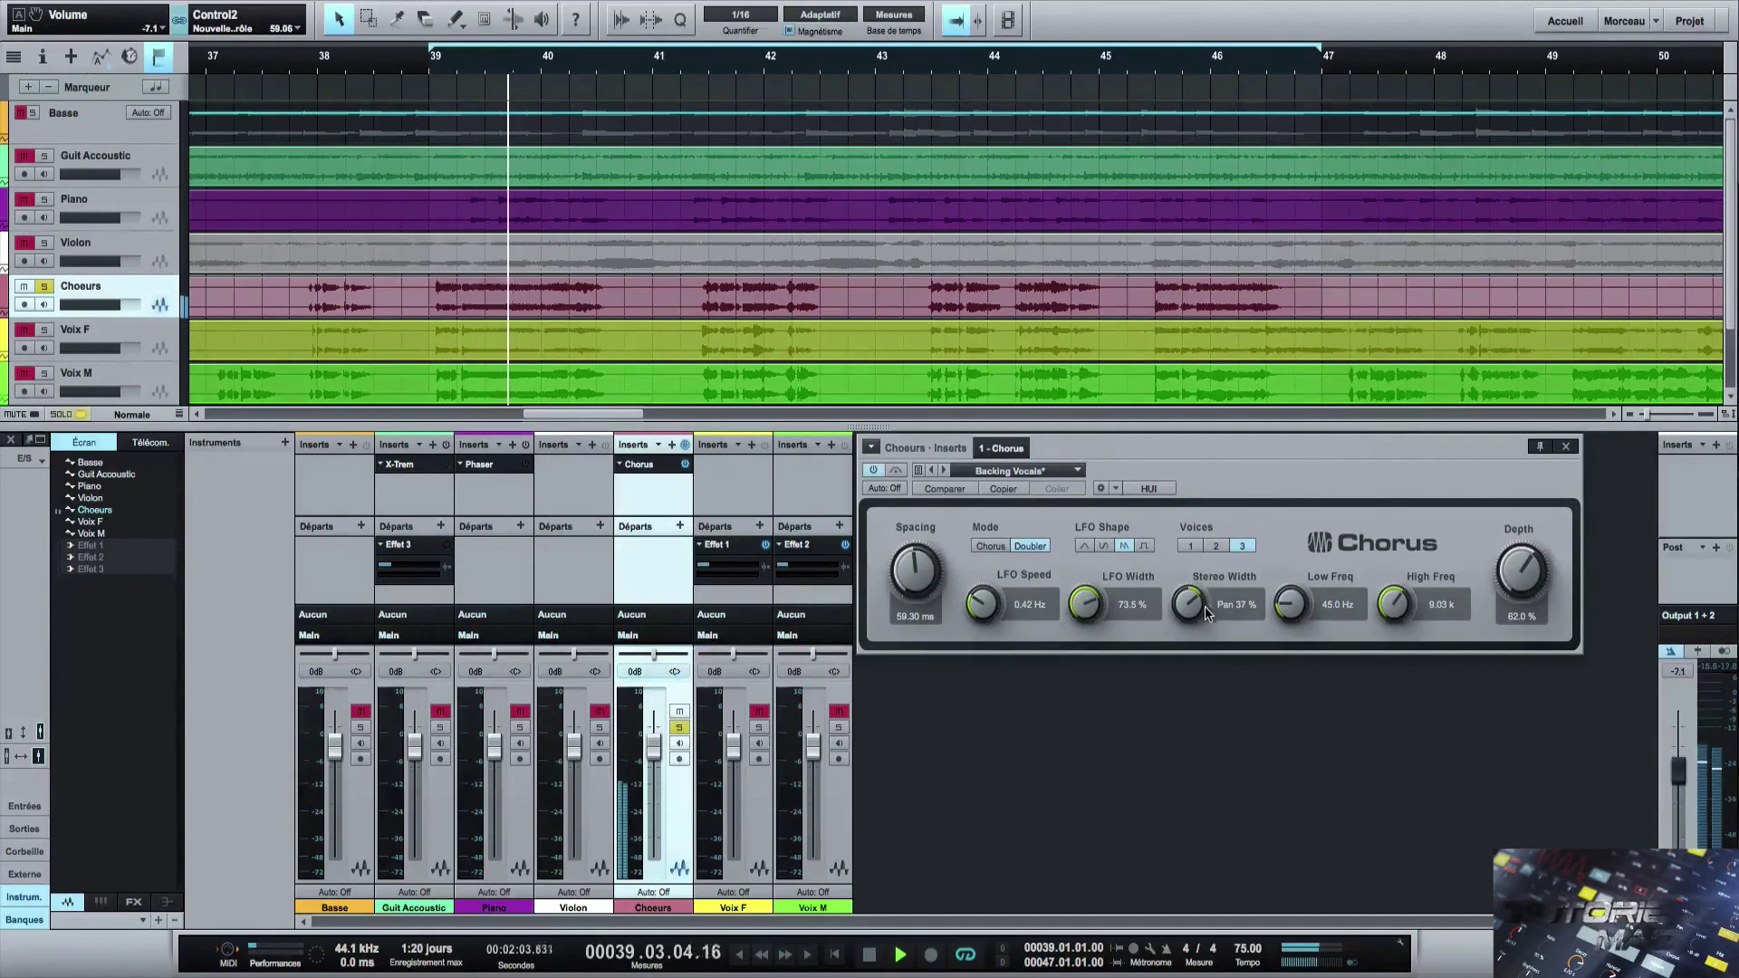
Set Stereo Width to Pan 50 %, LFO Width to 39 % and LFO Speed to 2.04 Hz with a Sine LFO Shape.
{"action": "mouse_move", "coordinate": [1204, 612]}
{"action": "left_mouse_down"}
{"action": "mouse_move", "coordinate": [1200, 629]}
{"action": "mouse_move", "coordinate": [1225, 616]}
{"action": "left_mouse_up"}
{"action": "left_click_drag", "start_coordinate": [1087, 609], "coordinate": [1087, 674]}
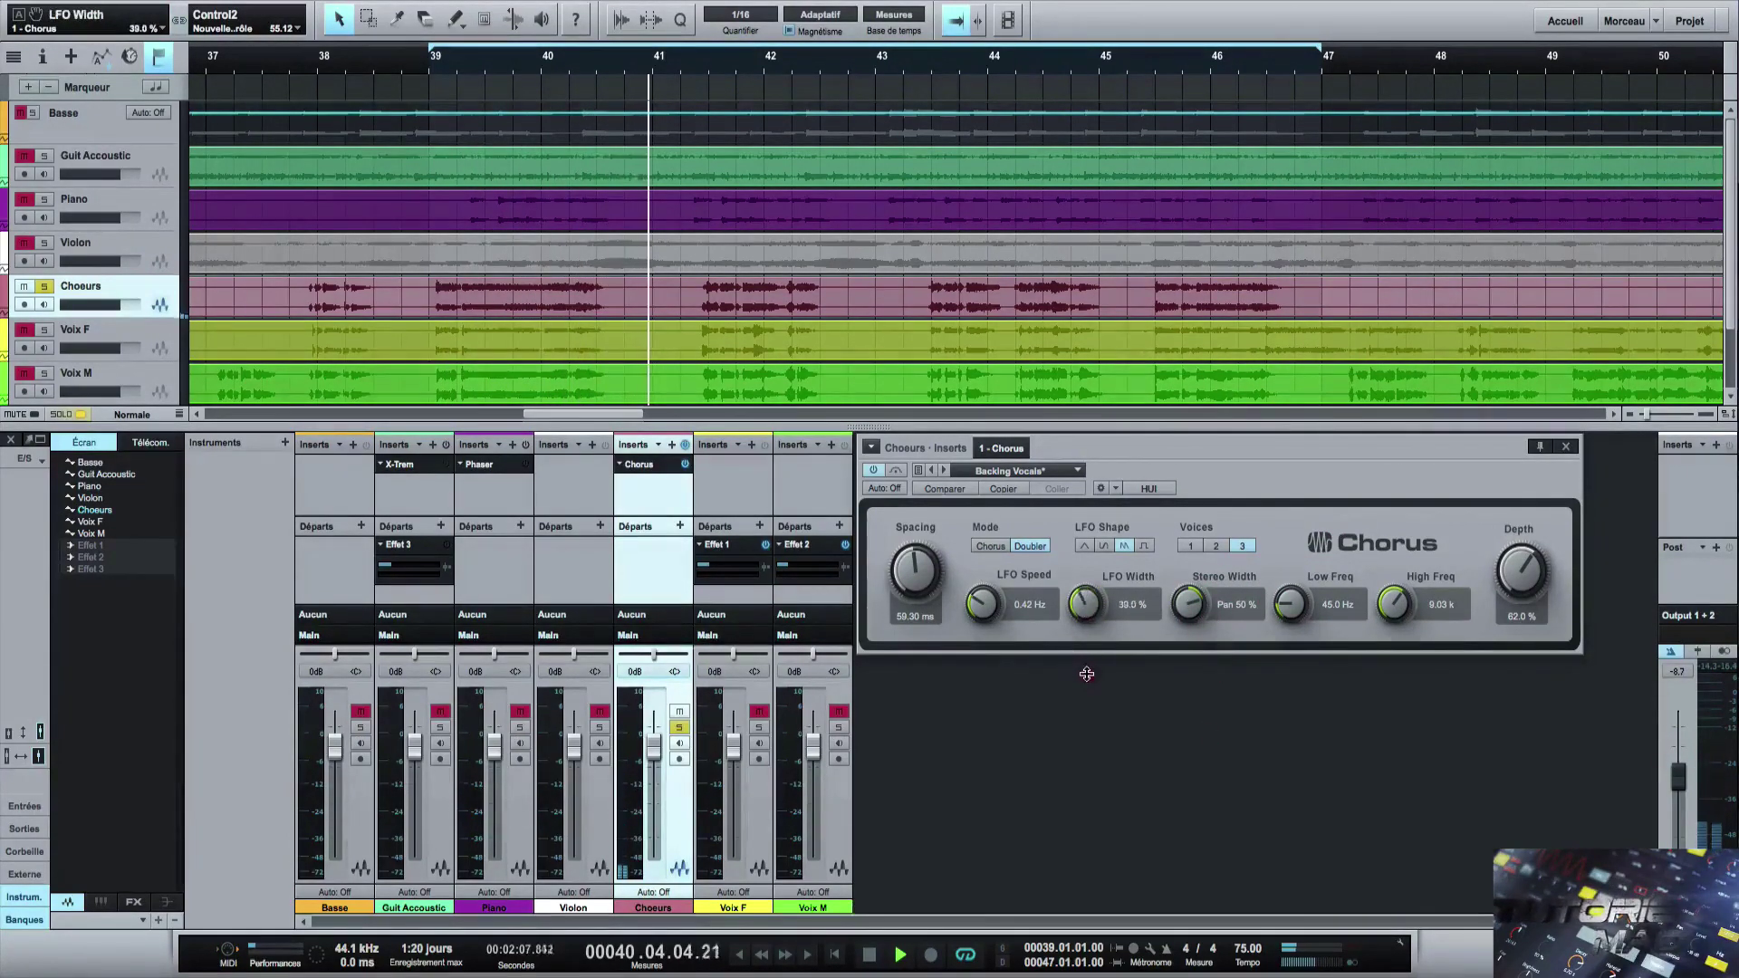
{"action": "left_click_drag", "start_coordinate": [981, 598], "coordinate": [992, 541]}
{"action": "left_click", "coordinate": [1104, 548]}
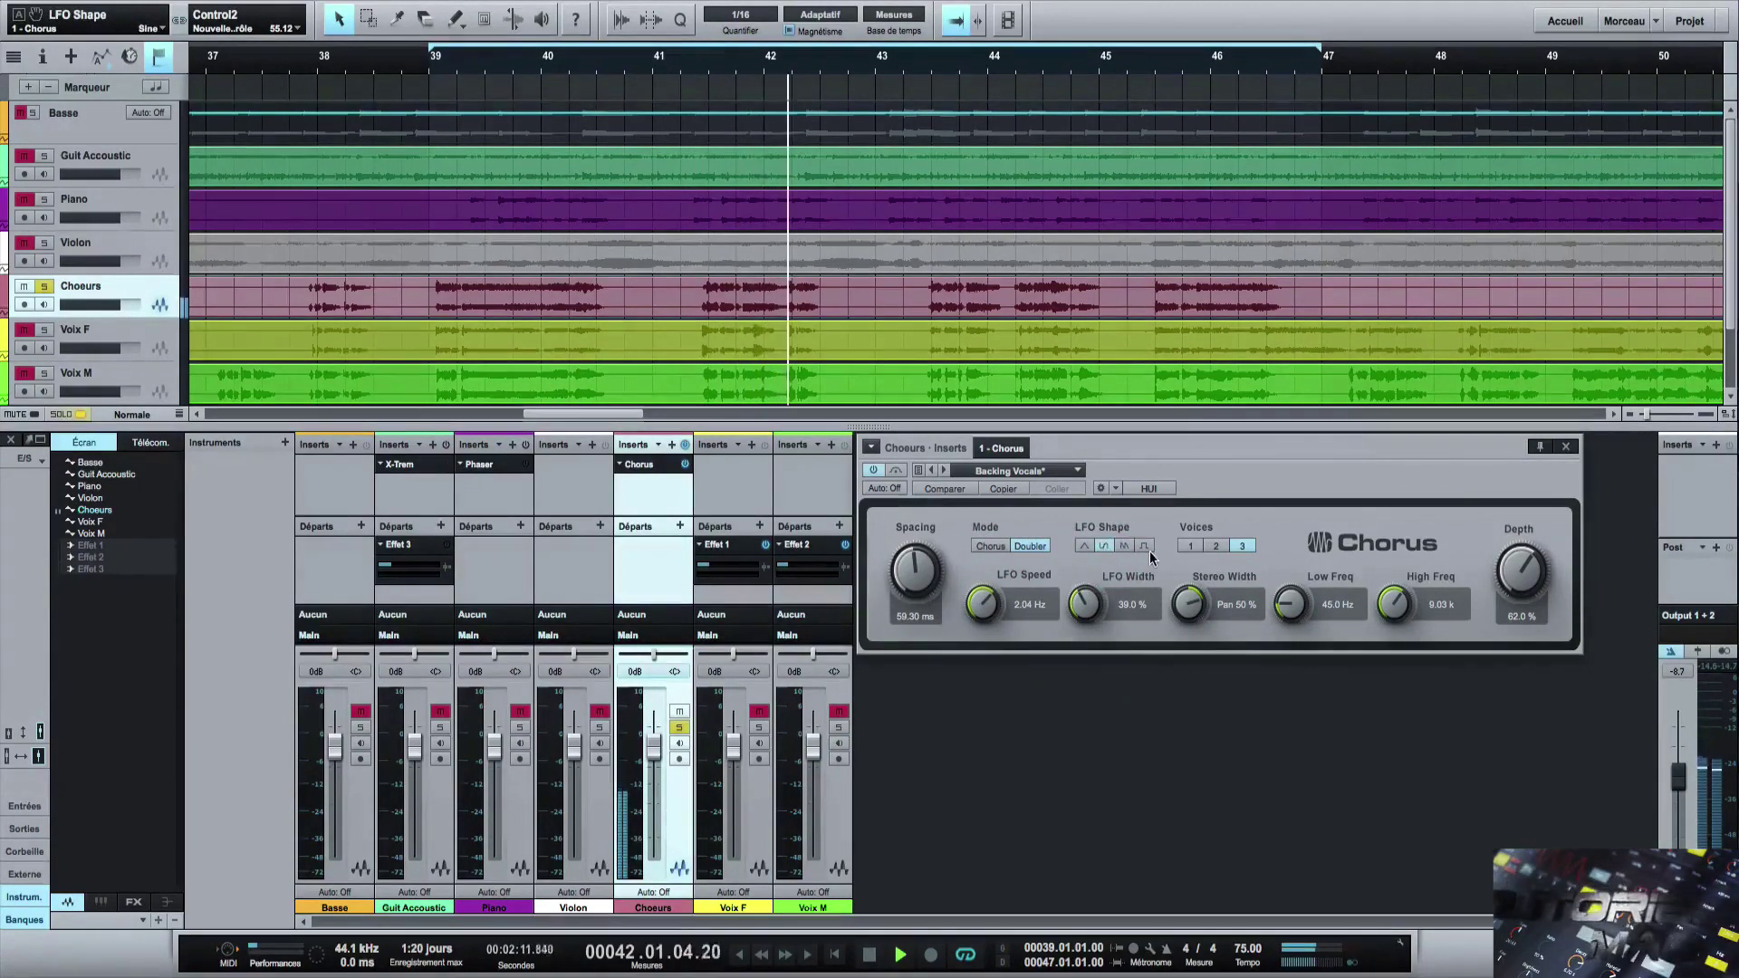
Use the square LFO Shape with Spacing at 81.80 ms and Depth at 45 %, comparing the Chorus bypassed and active.
{"action": "left_click", "coordinate": [1146, 547]}
{"action": "left_click_drag", "start_coordinate": [933, 563], "coordinate": [935, 531]}
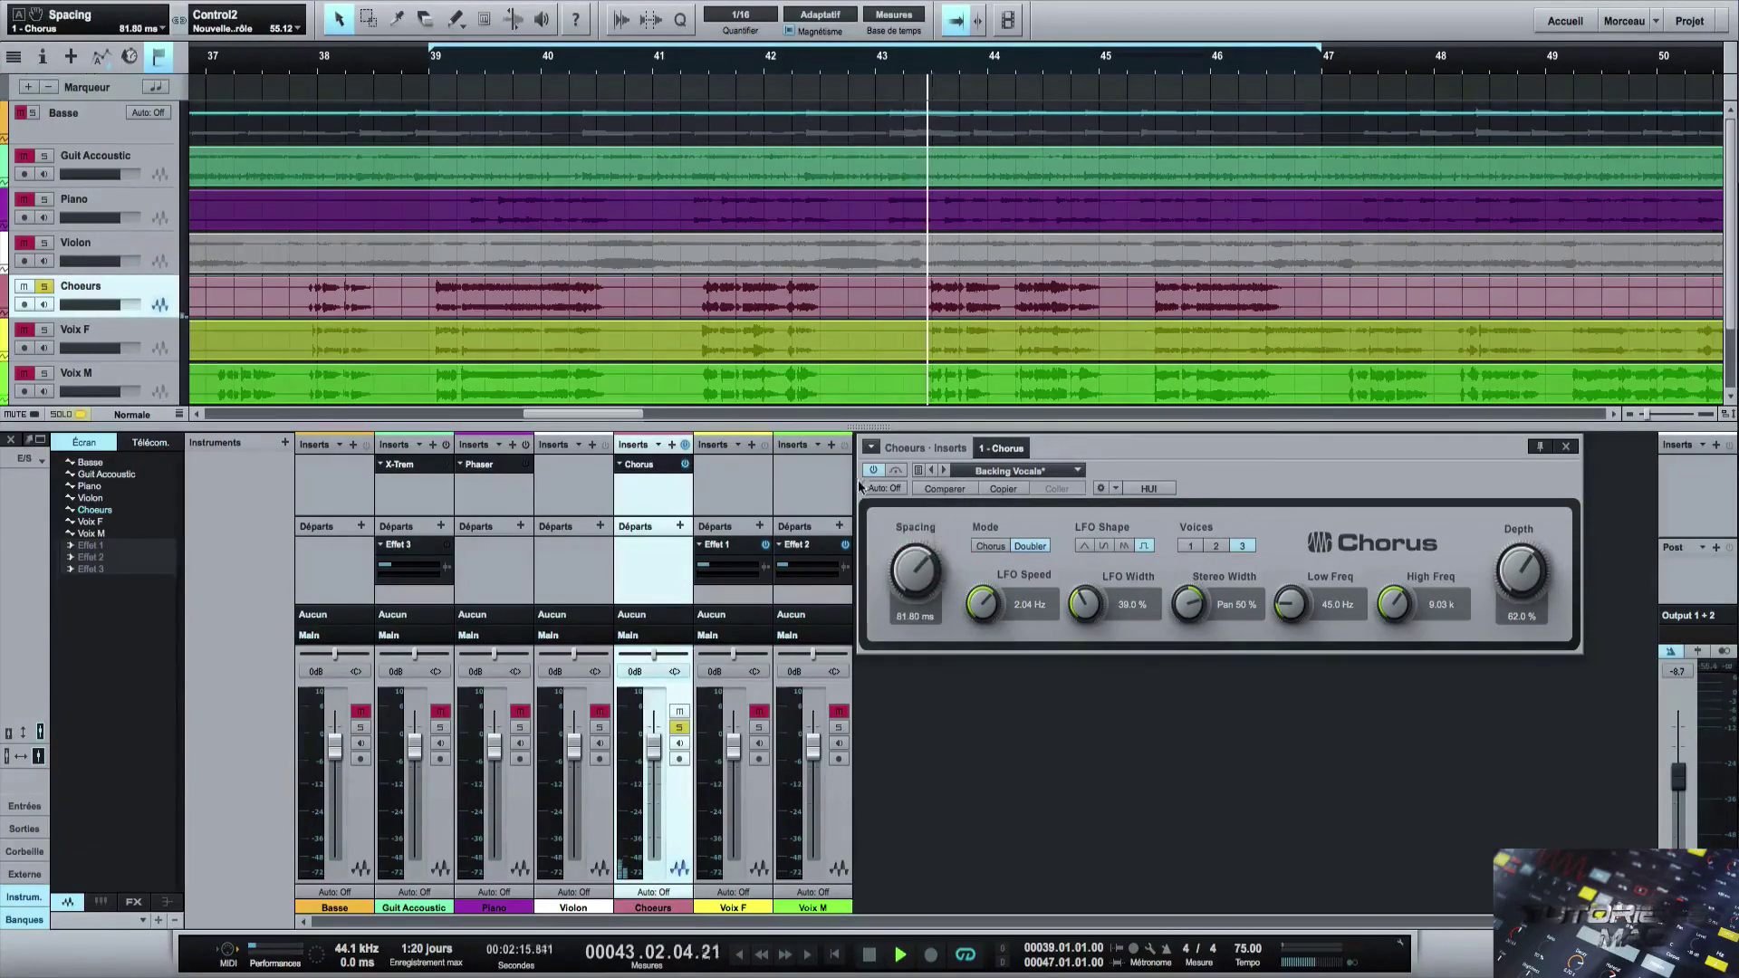
{"action": "left_click", "coordinate": [872, 471]}
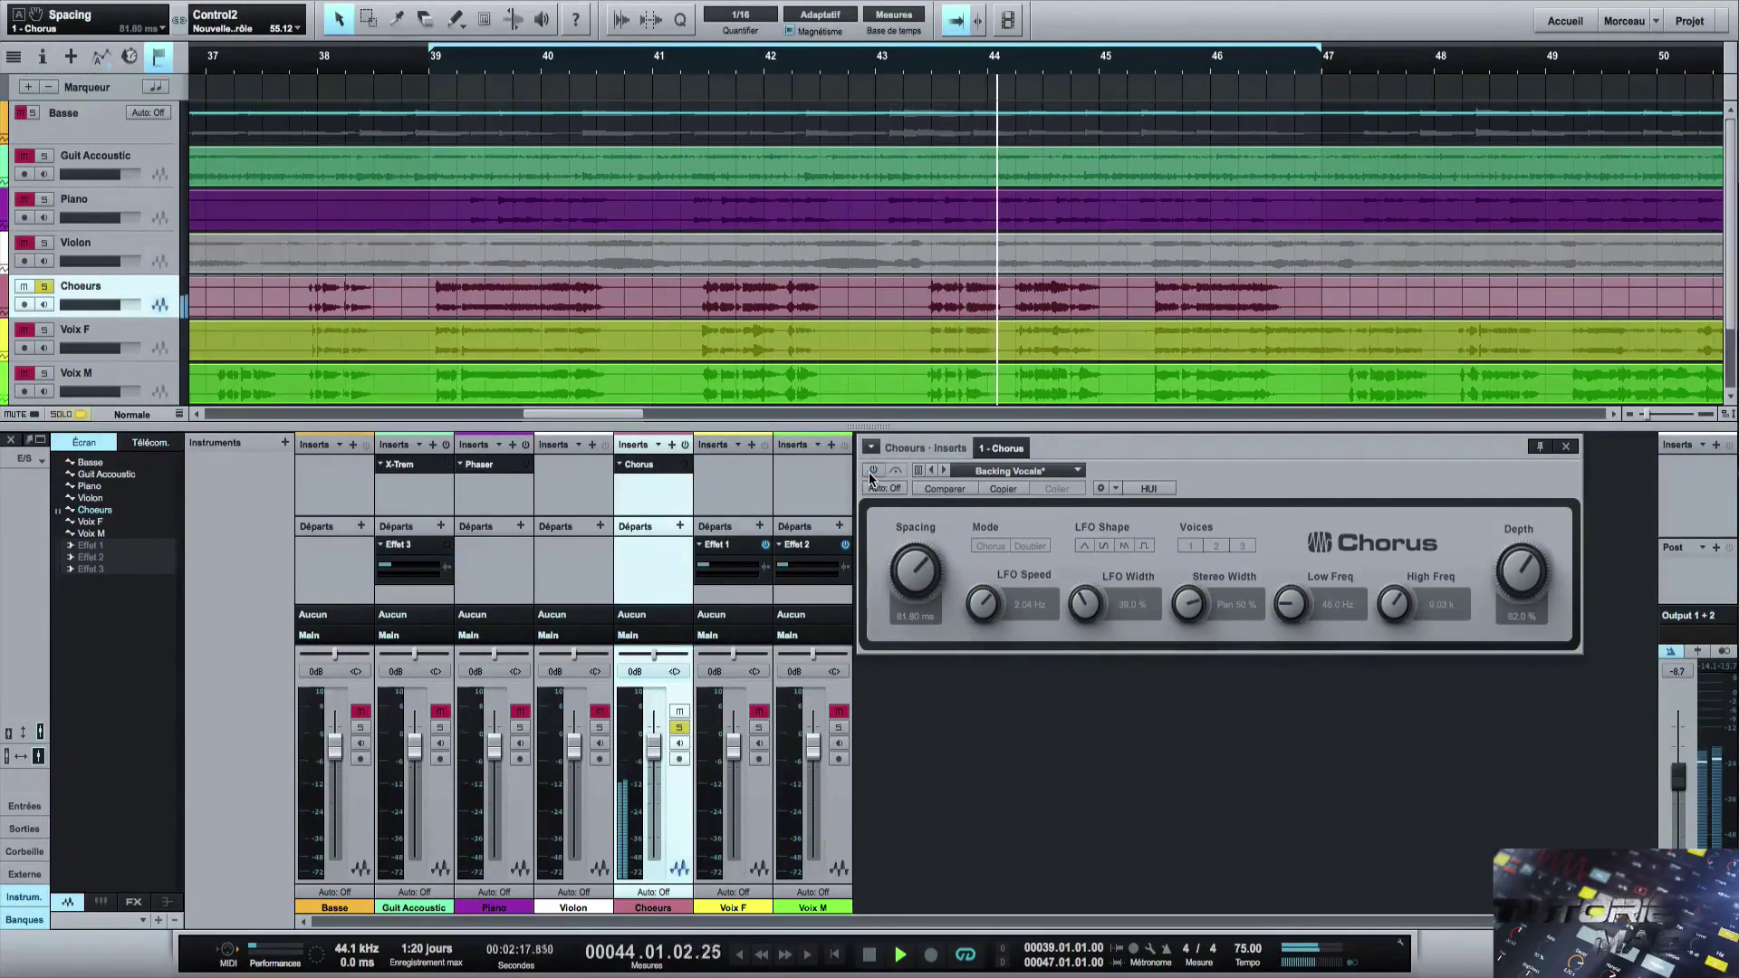
{"action": "left_click", "coordinate": [872, 473]}
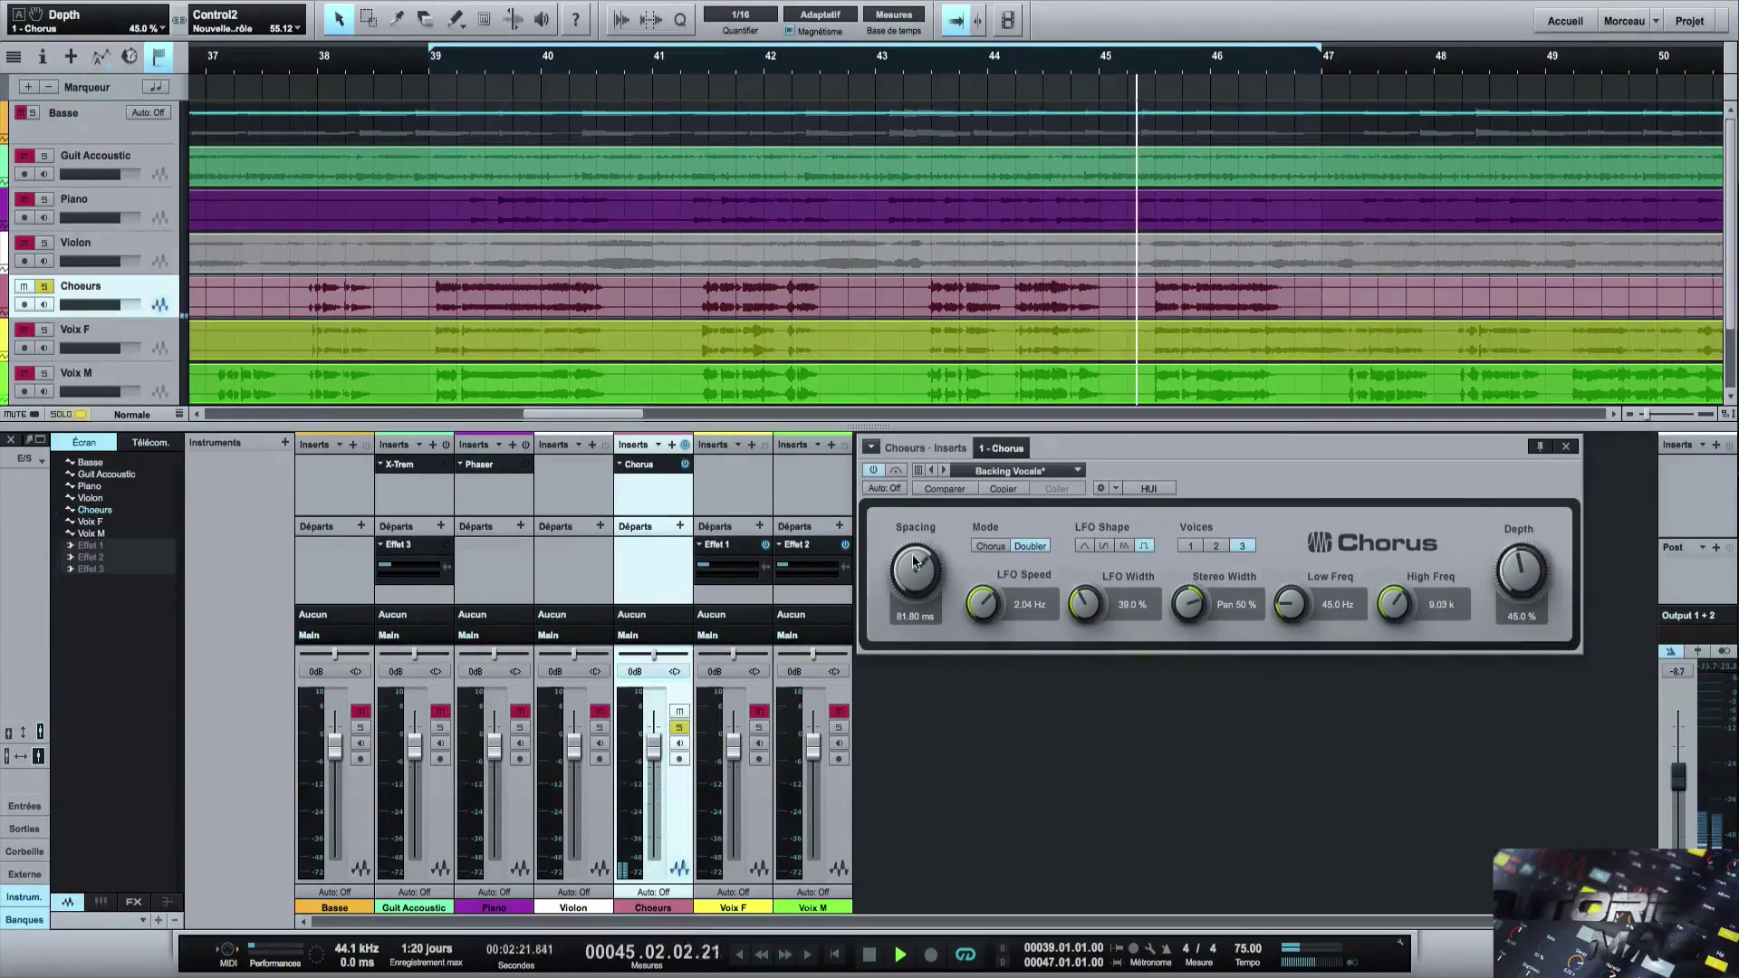
Set Spacing to 61.80 ms, and switch the plug-in to Chorus mode with LFO Speed at 0.71 Hz.
{"action": "left_click_drag", "start_coordinate": [915, 581], "coordinate": [919, 598]}
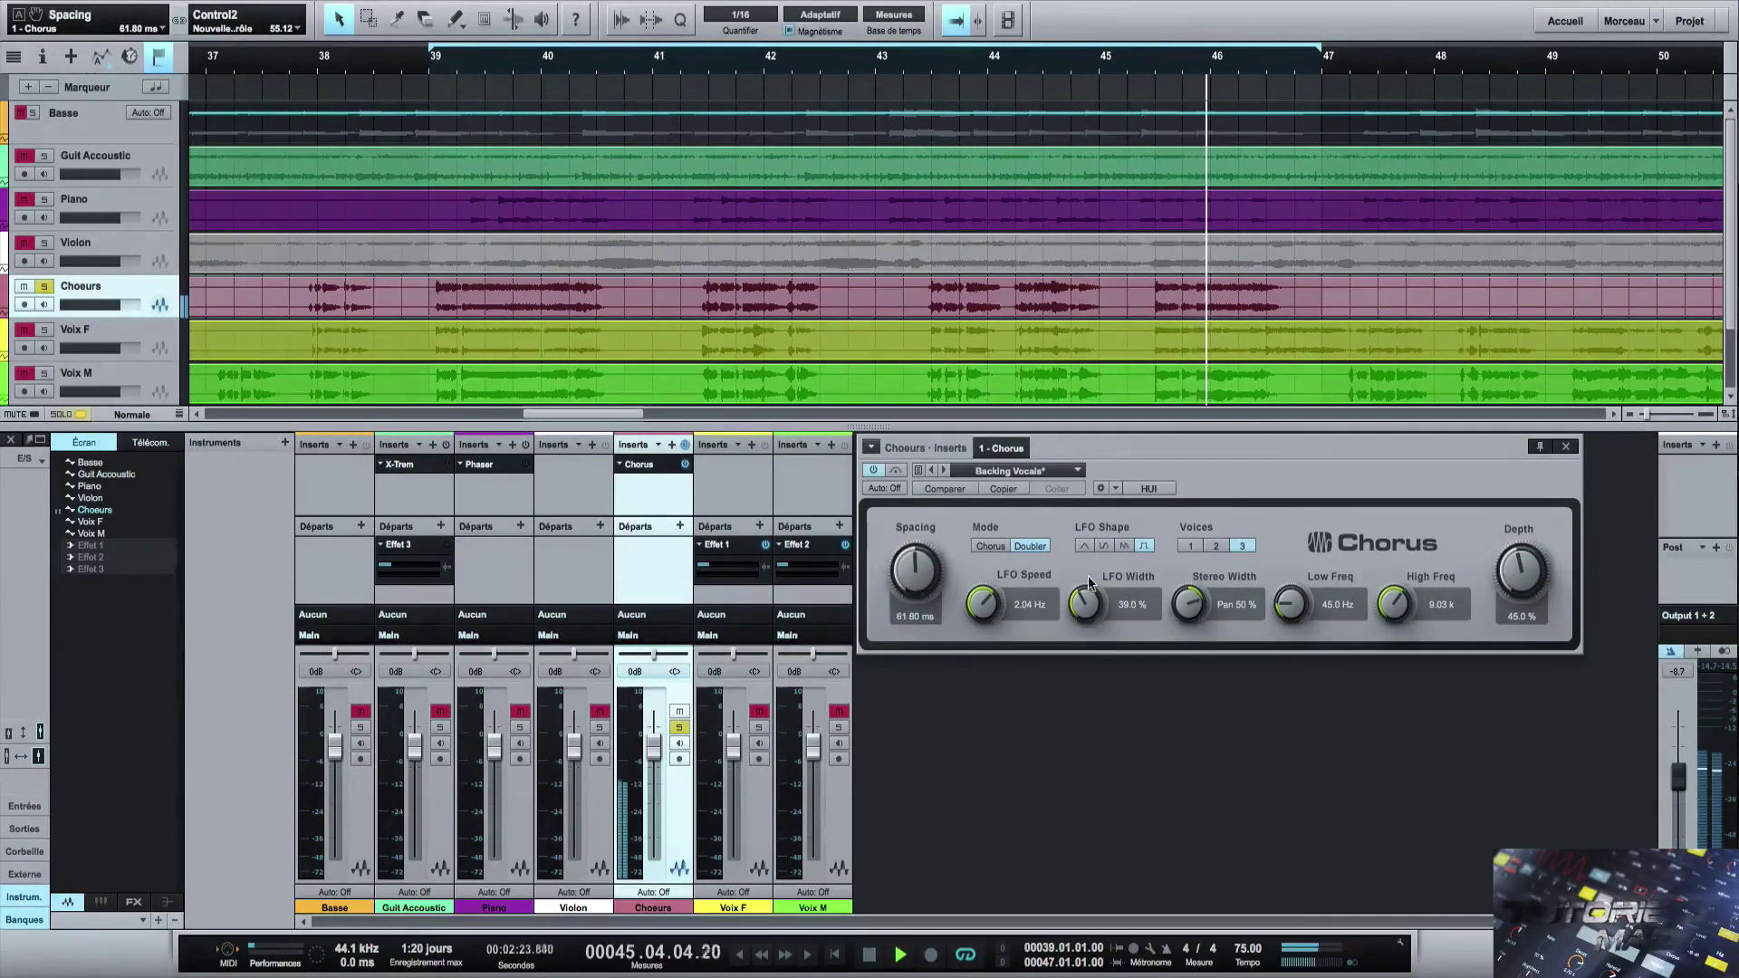
{"action": "left_click", "coordinate": [987, 547]}
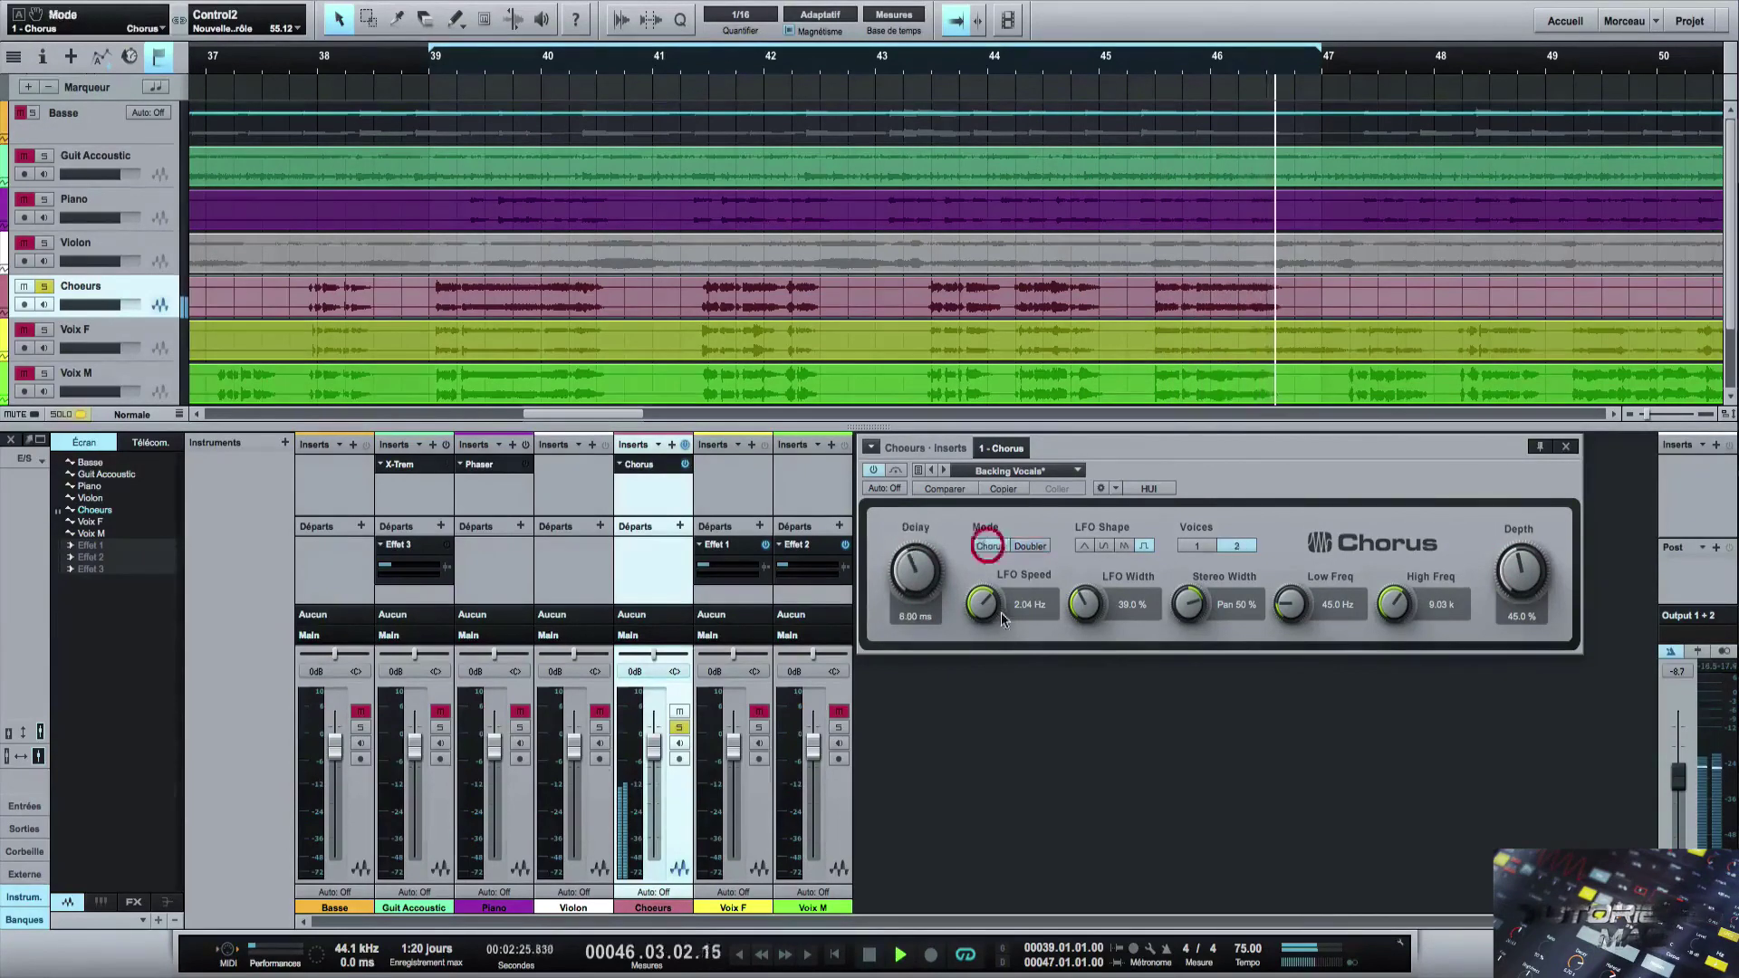
{"action": "left_click_drag", "start_coordinate": [985, 641], "coordinate": [984, 643]}
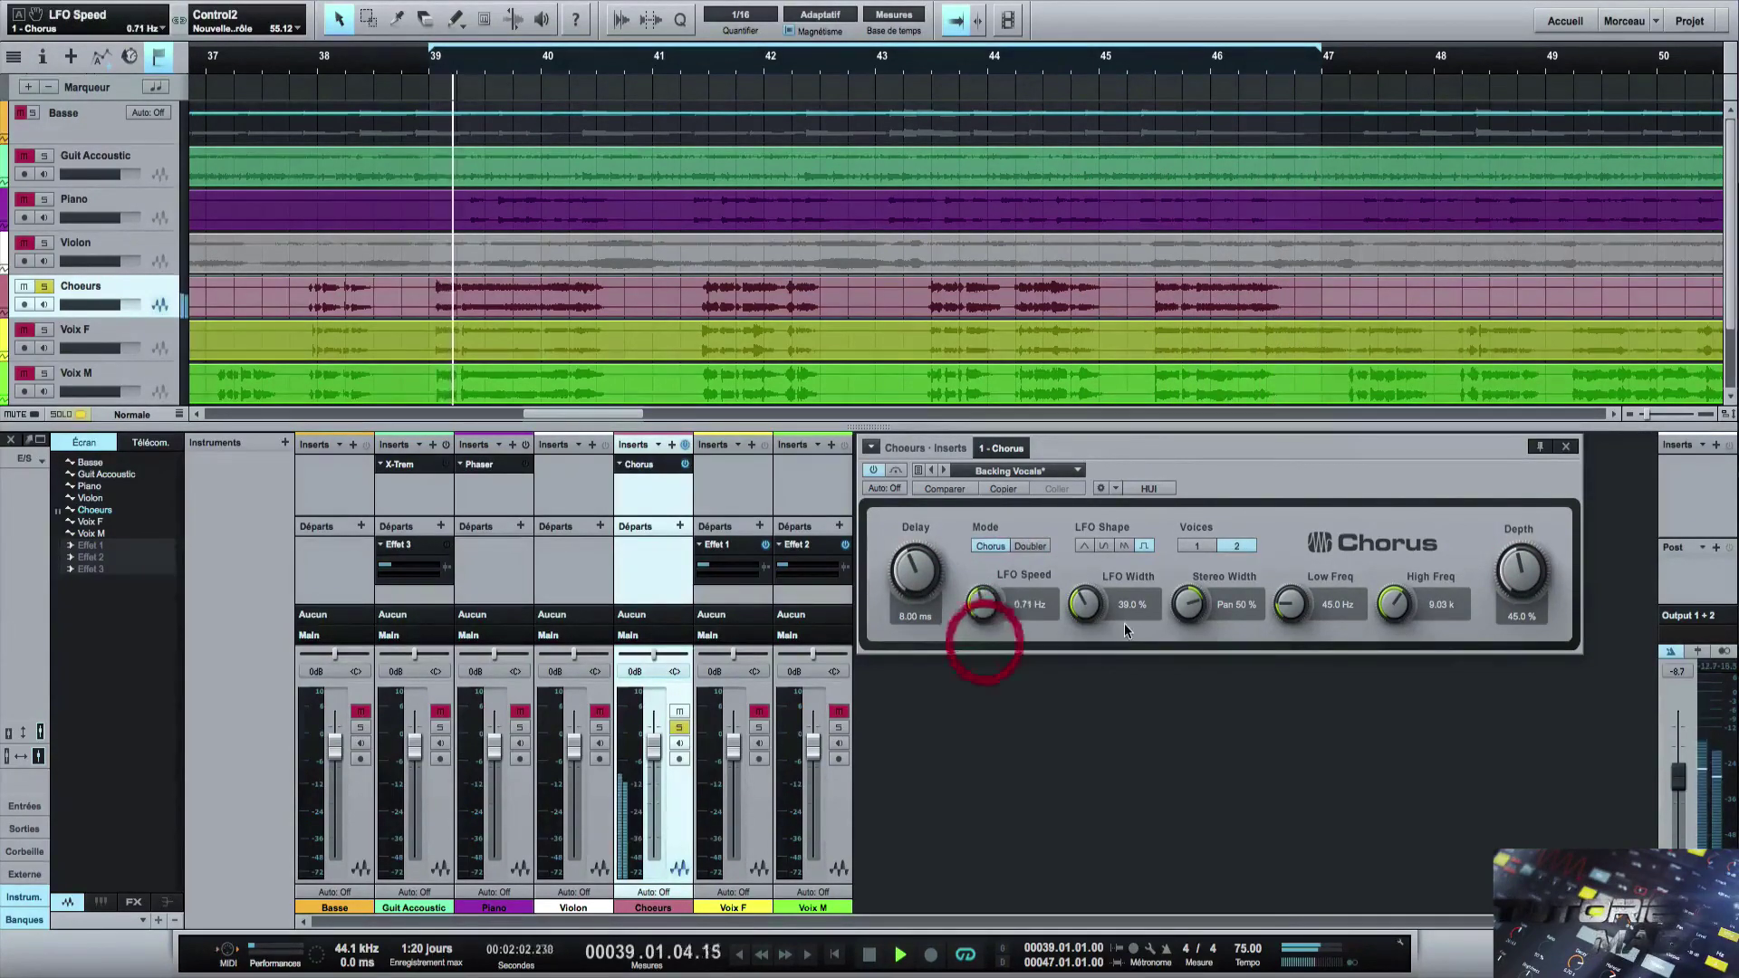